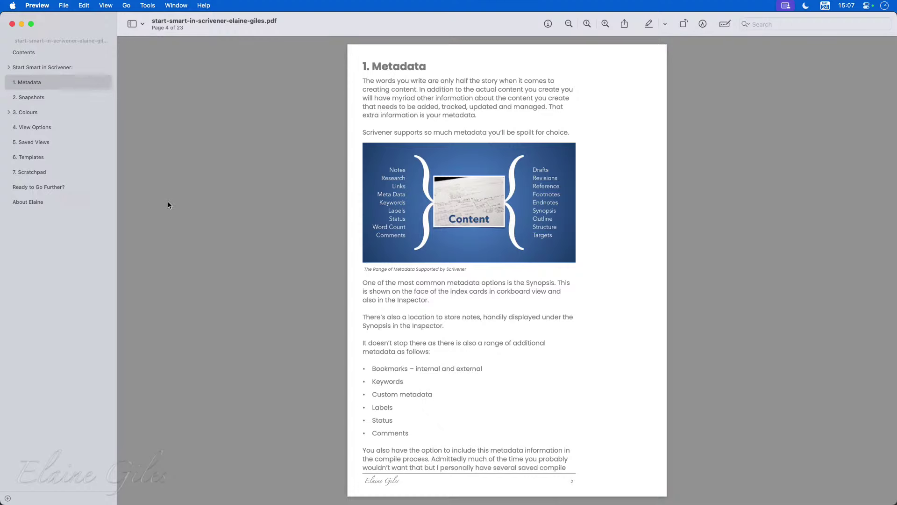
# Step: Page through the finished PDF from the Metadata chapter to the Synopsis Background page
pyautogui.scroll(-4, 168, 204)
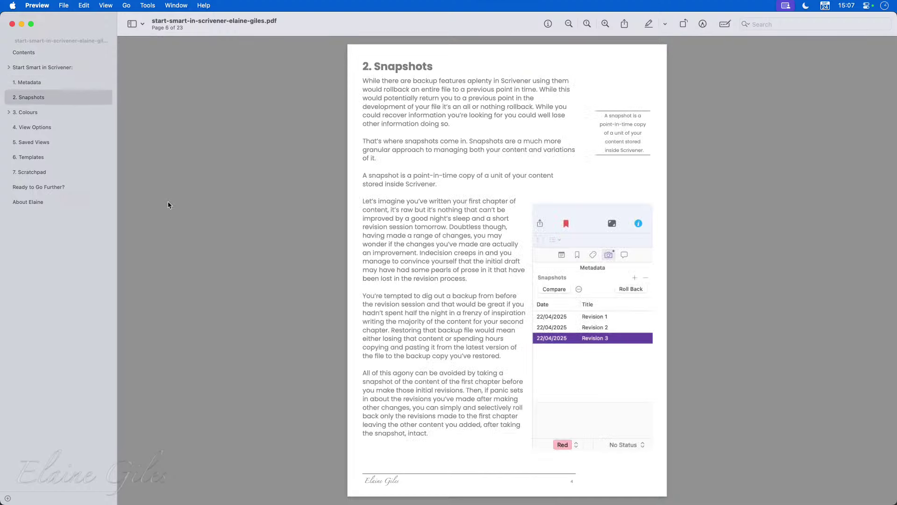
pyautogui.scroll(-2, 168, 205)
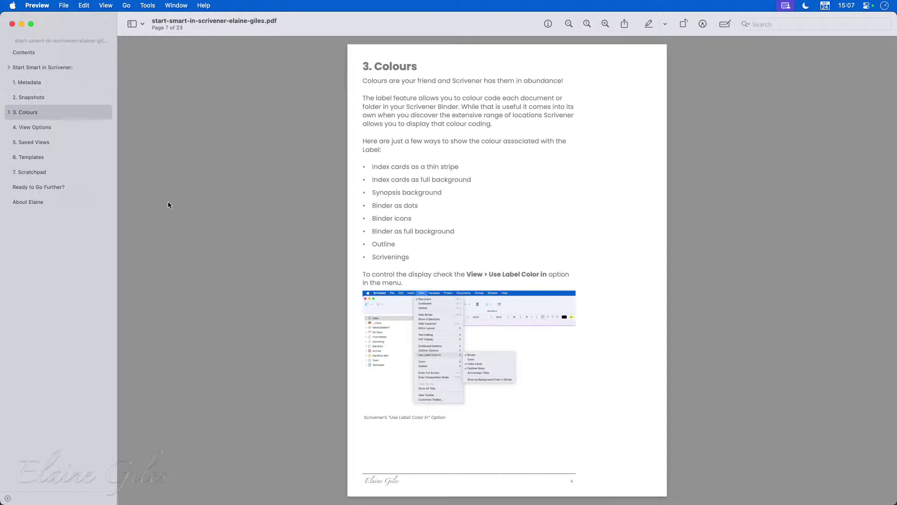
pyautogui.scroll(-2, 168, 205)
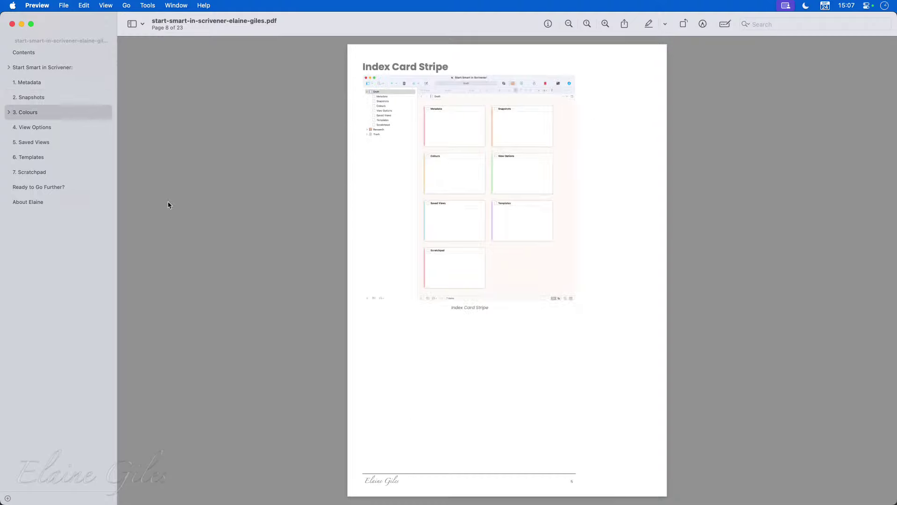
pyautogui.scroll(-2, 169, 205)
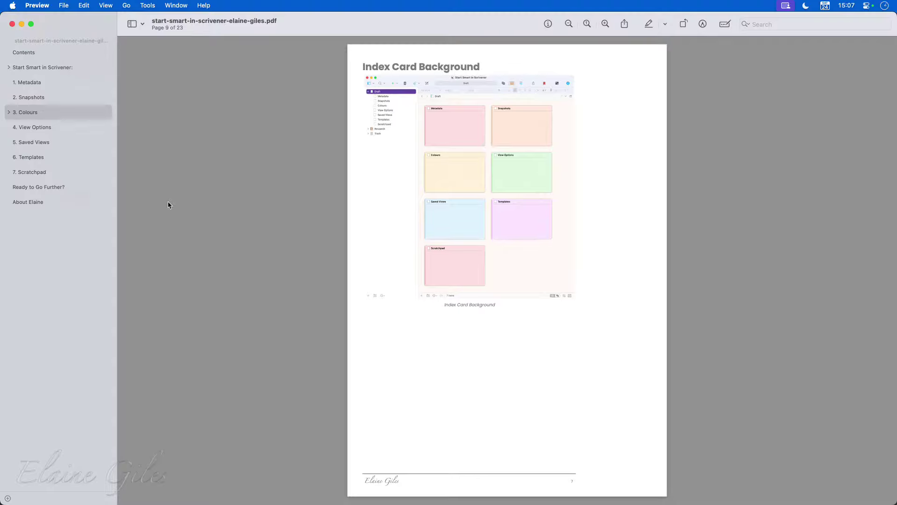
pyautogui.scroll(-2, 168, 205)
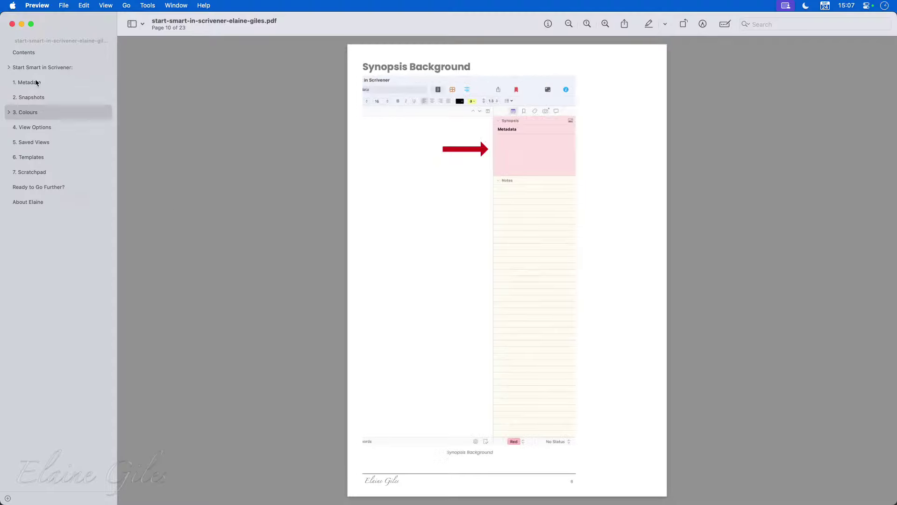
# Step: Expand the Start Smart in Scrivener and 3. Colours entries in the PDF's table of contents
pyautogui.click(8, 68)
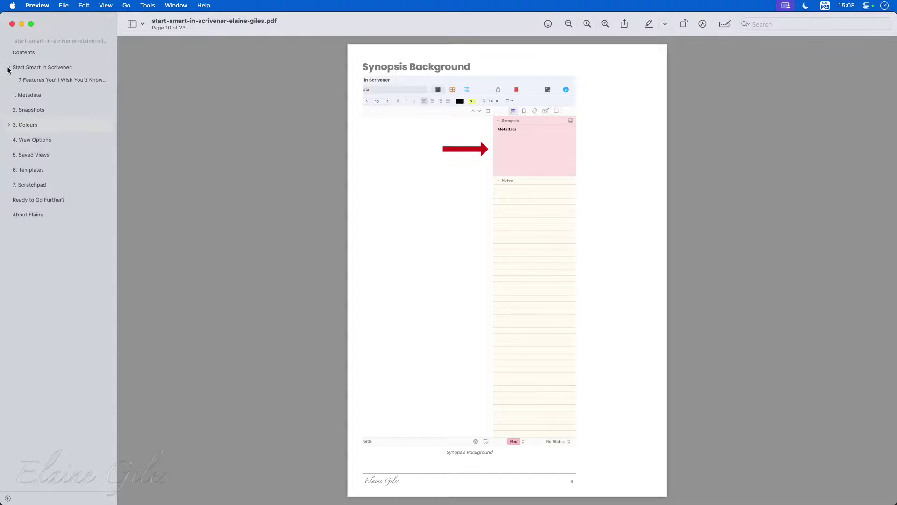
pyautogui.click(7, 126)
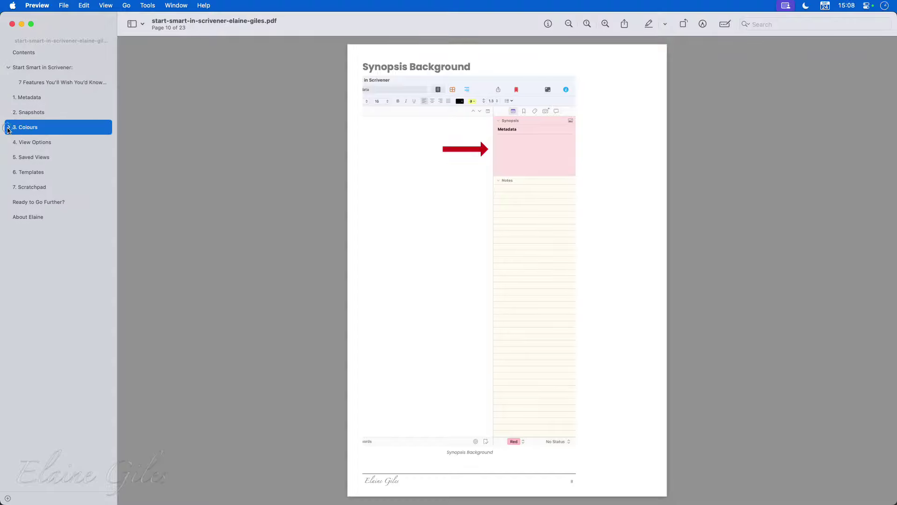
pyautogui.click(8, 127)
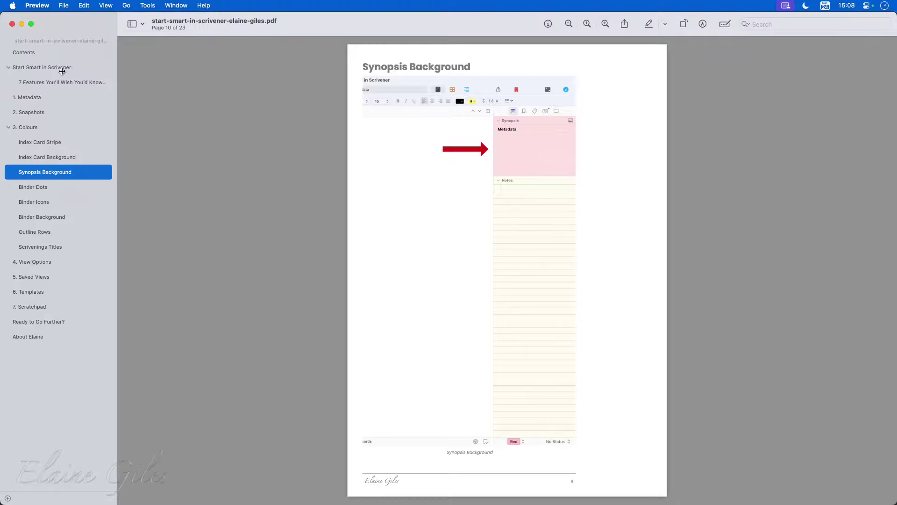
# Step: Browse the PDF's page thumbnails back to the cover, and restore the table of contents view
pyautogui.click(142, 25)
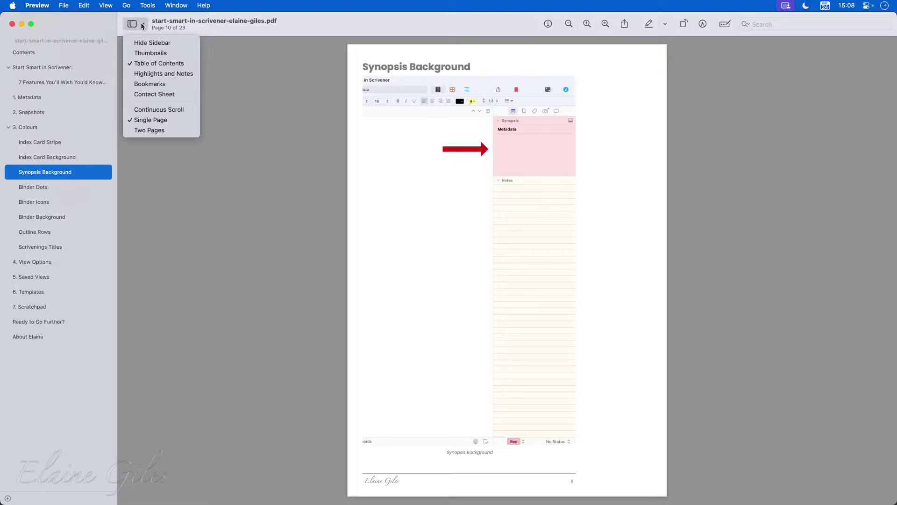
pyautogui.click(150, 53)
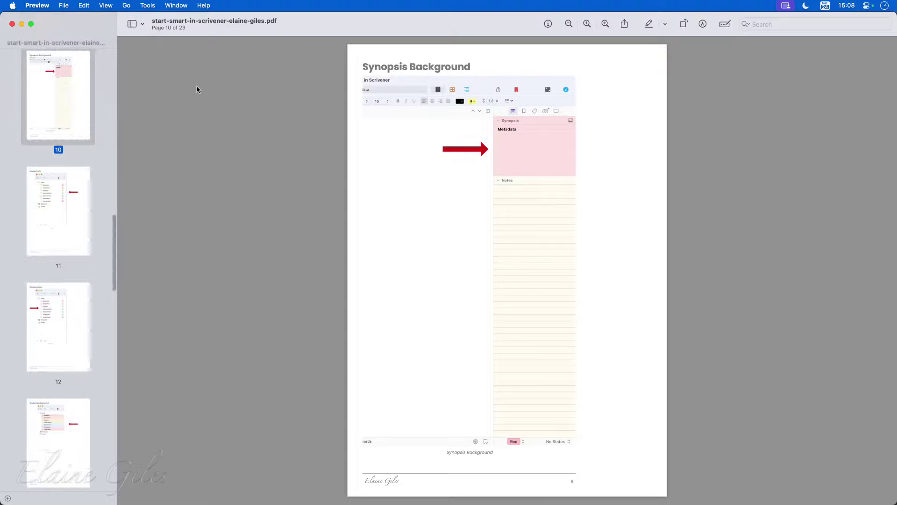
pyautogui.scroll(10, 81, 195)
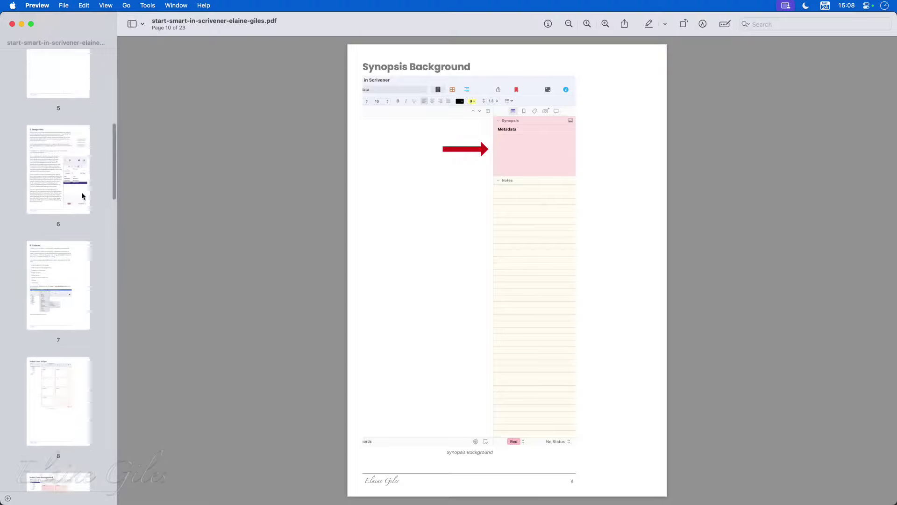
pyautogui.scroll(5, 82, 195)
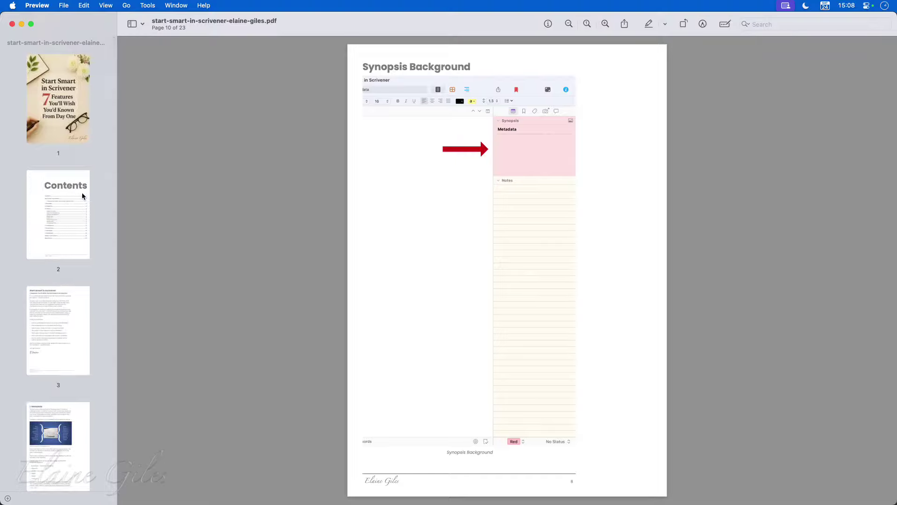
pyautogui.scroll(-2, 82, 196)
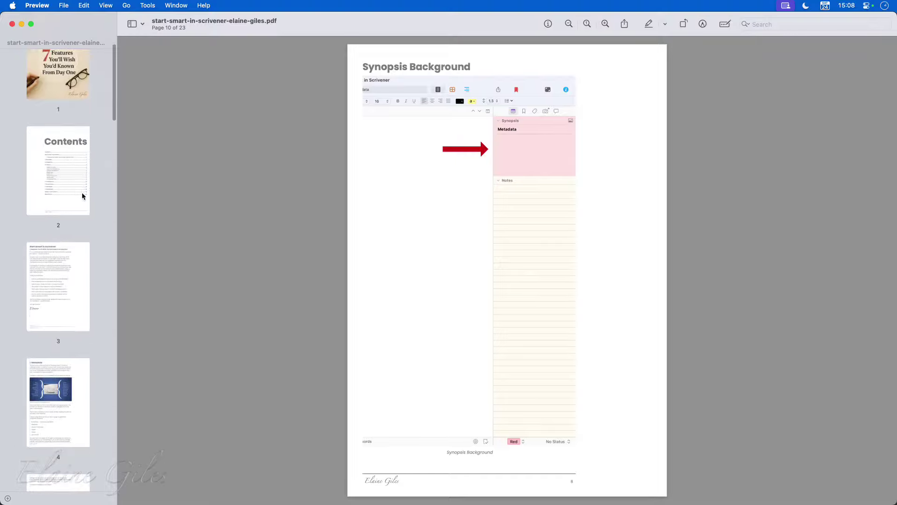
pyautogui.click(142, 25)
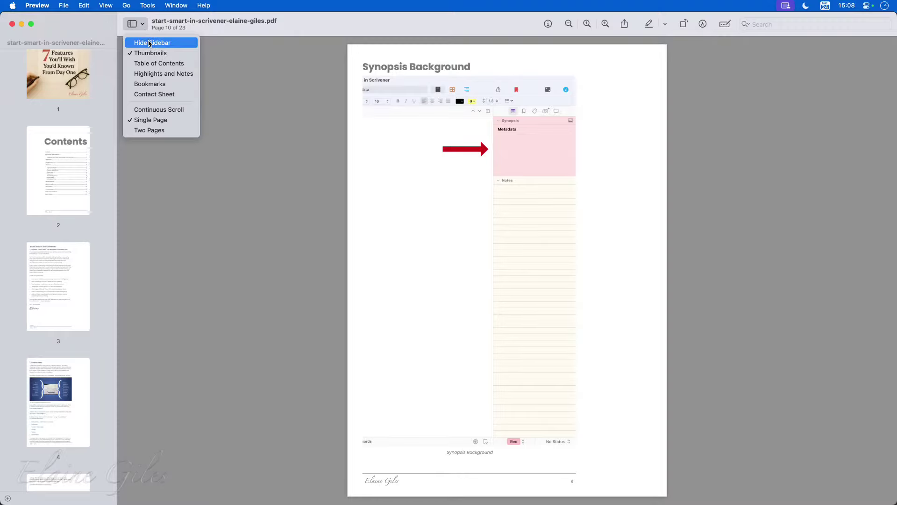
pyautogui.click(155, 63)
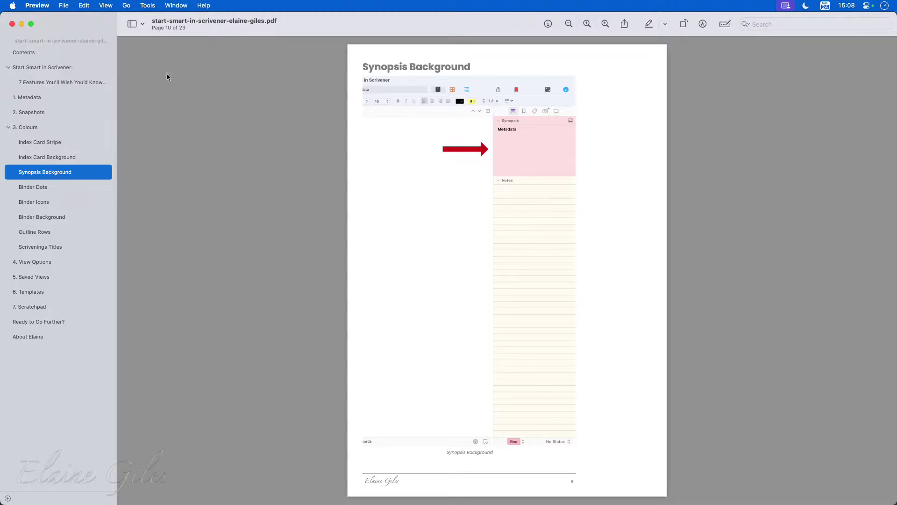
pyautogui.click(167, 76)
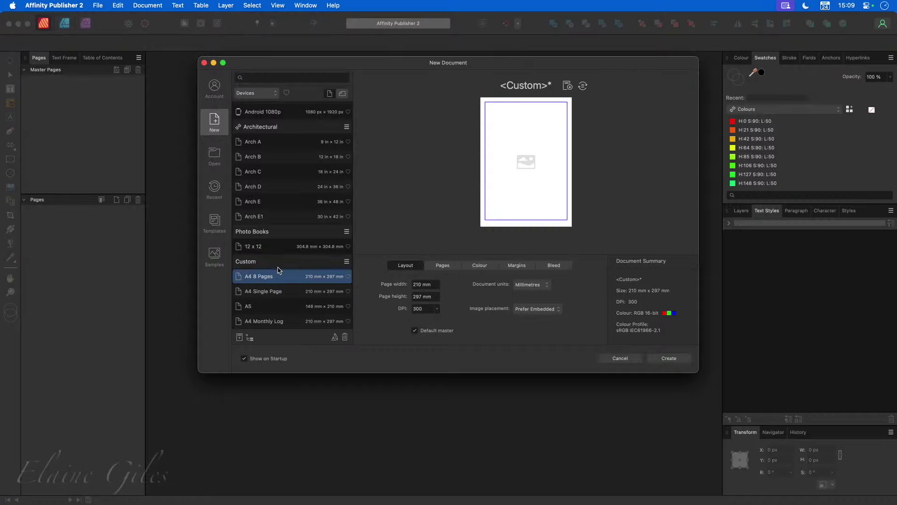
# Step: Look through the new document presets in Affinity Publisher 2 and choose the custom A4 8 Pages preset
pyautogui.scroll(10, 279, 270)
pyautogui.scroll(2, 279, 270)
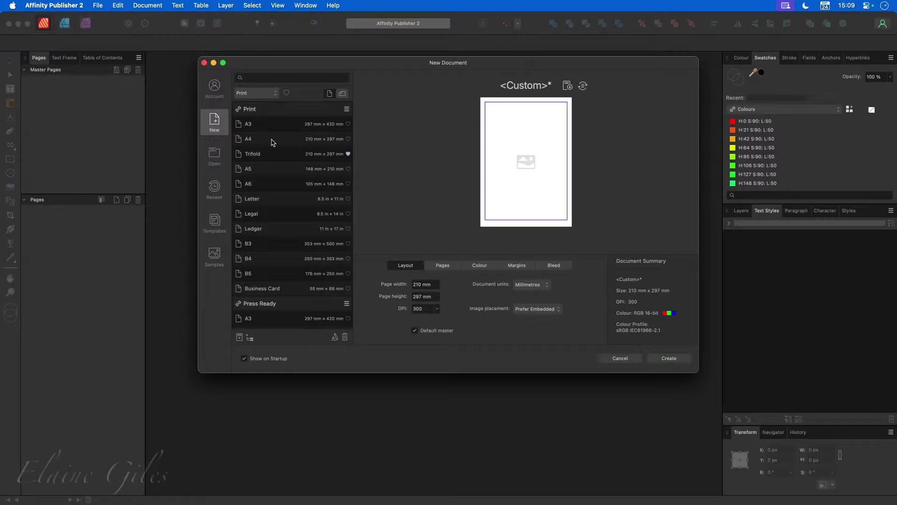
pyautogui.scroll(-15, 280, 176)
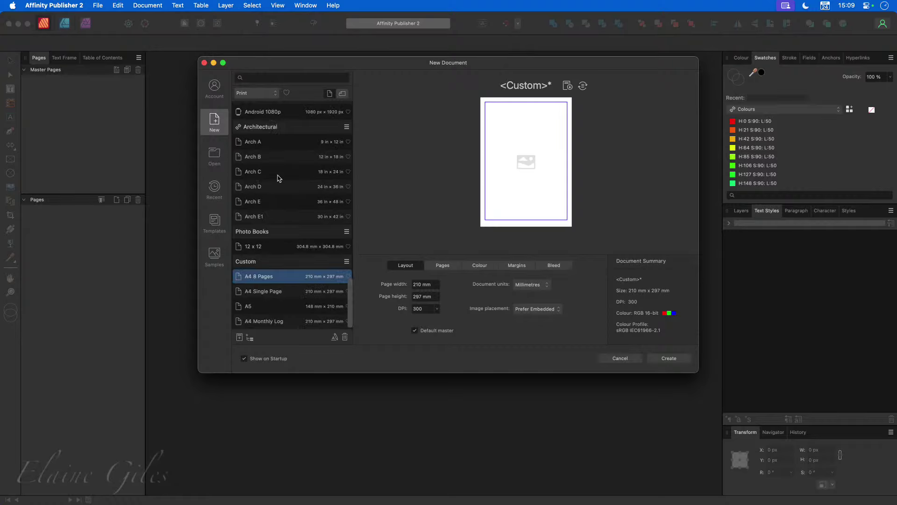
pyautogui.click(309, 278)
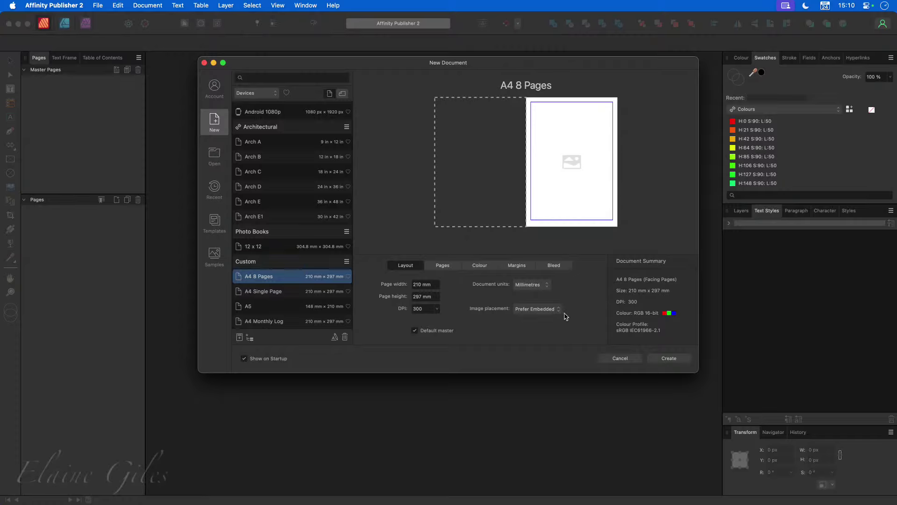
# Step: Set the new document's image placement to Prefer Embedded
pyautogui.click(549, 308)
pyautogui.click(550, 309)
pyautogui.click(554, 309)
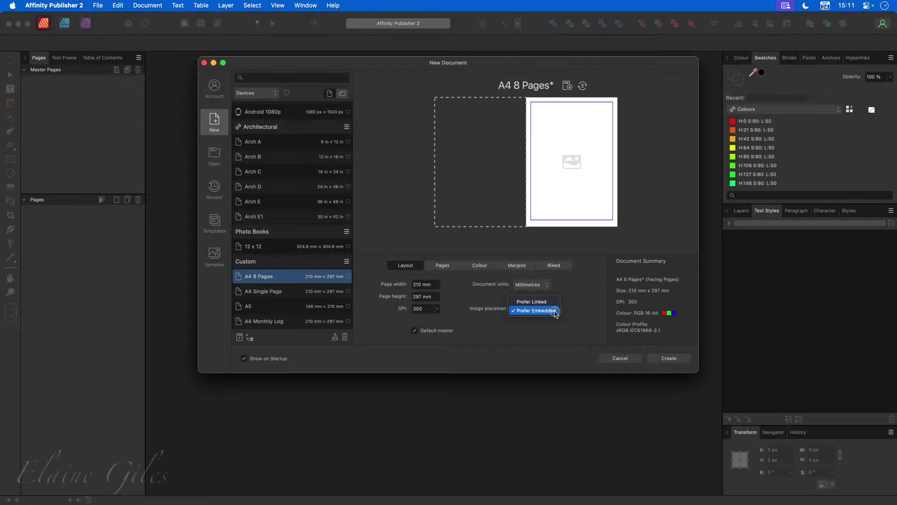
pyautogui.click(555, 311)
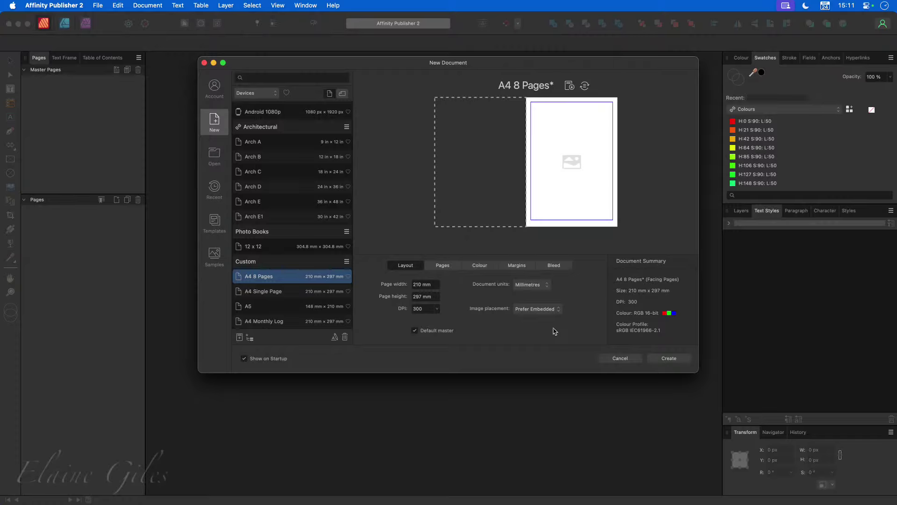
# Step: Turn off facing pages and set the new document's number of pages to 2
pyautogui.click(441, 265)
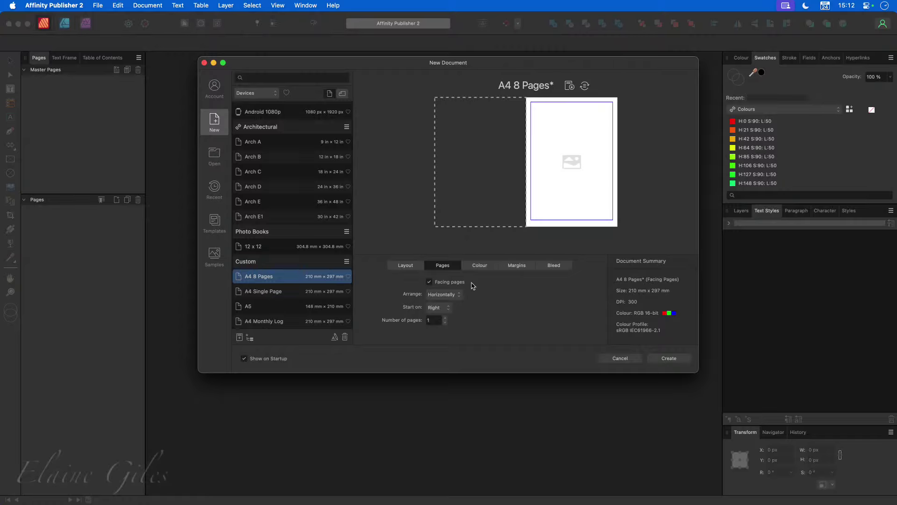
pyautogui.click(430, 282)
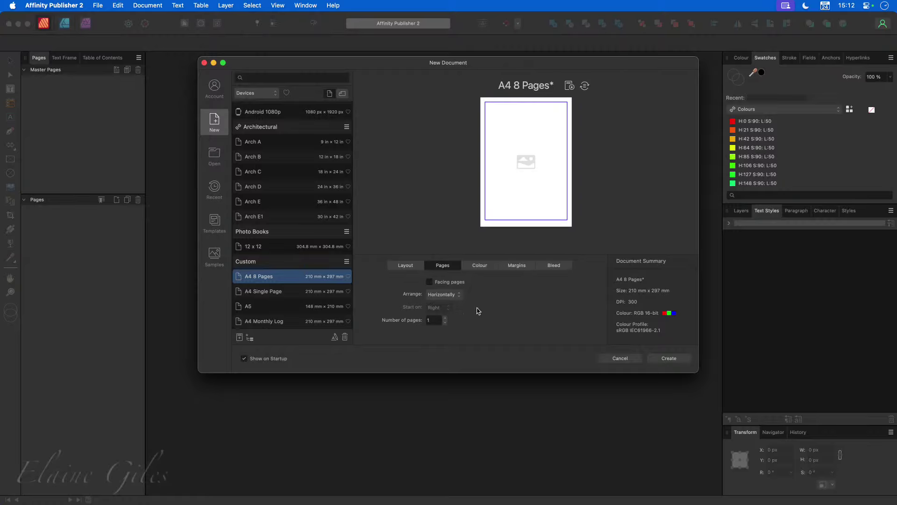
pyautogui.click(446, 318)
pyautogui.click(447, 319)
pyautogui.click(447, 319)
pyautogui.click(446, 323)
pyautogui.click(445, 323)
# Step: Review the colour, margin and bleed settings and create the document
pyautogui.click(488, 269)
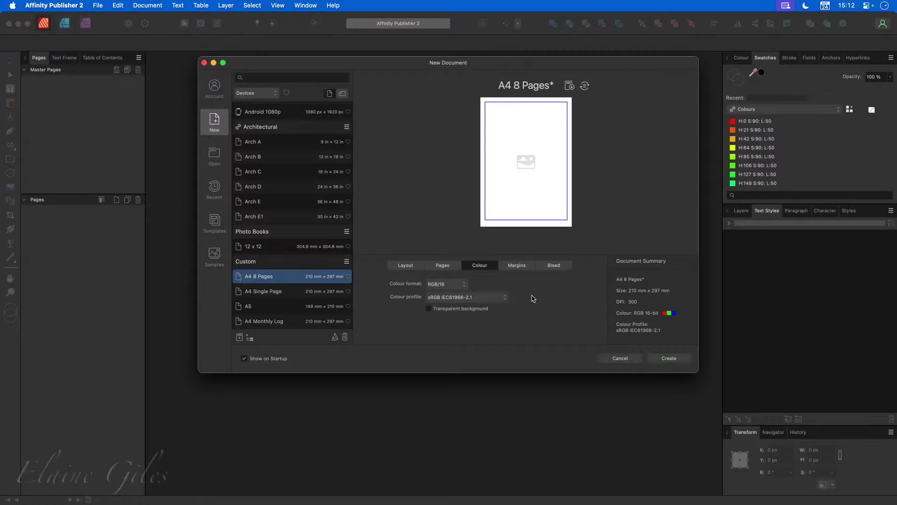
pyautogui.click(517, 266)
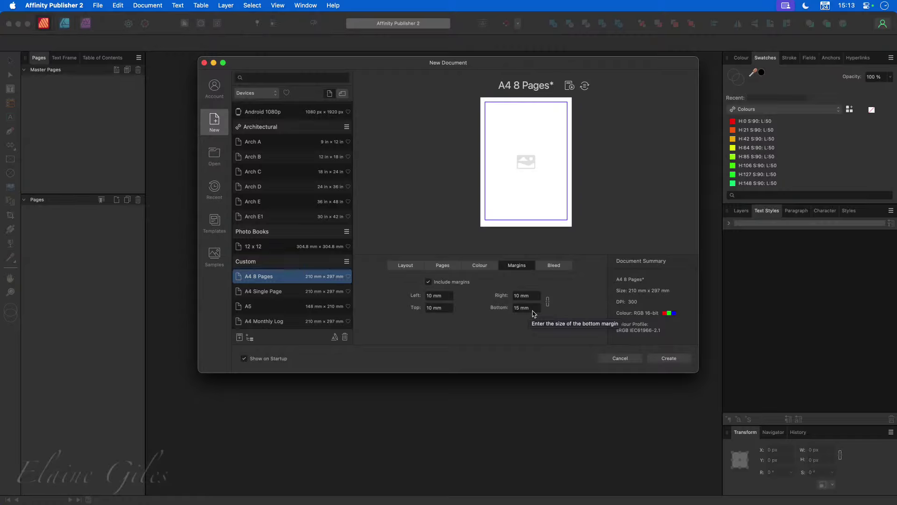
pyautogui.click(563, 265)
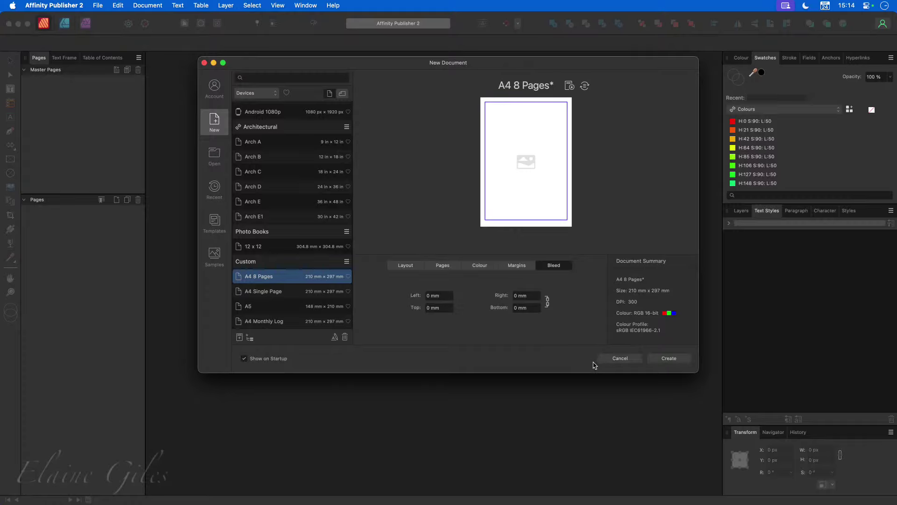
pyautogui.click(667, 360)
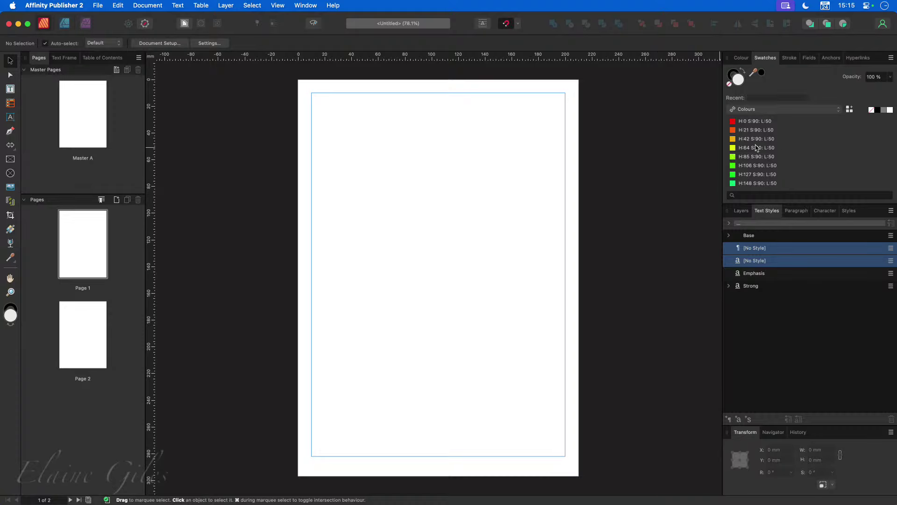
# Step: Check the available swatch palettes and import Document.afpalette from the Colours folder as a document palette
pyautogui.click(841, 111)
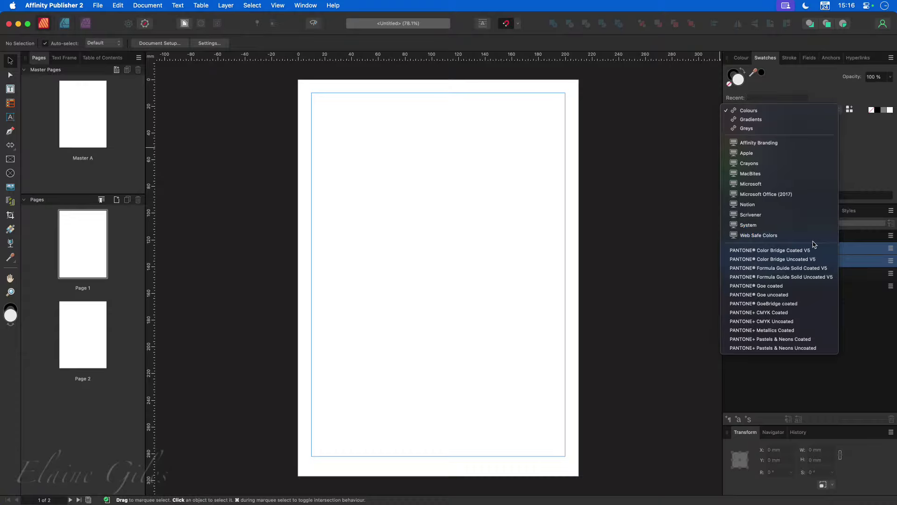
pyautogui.click(858, 148)
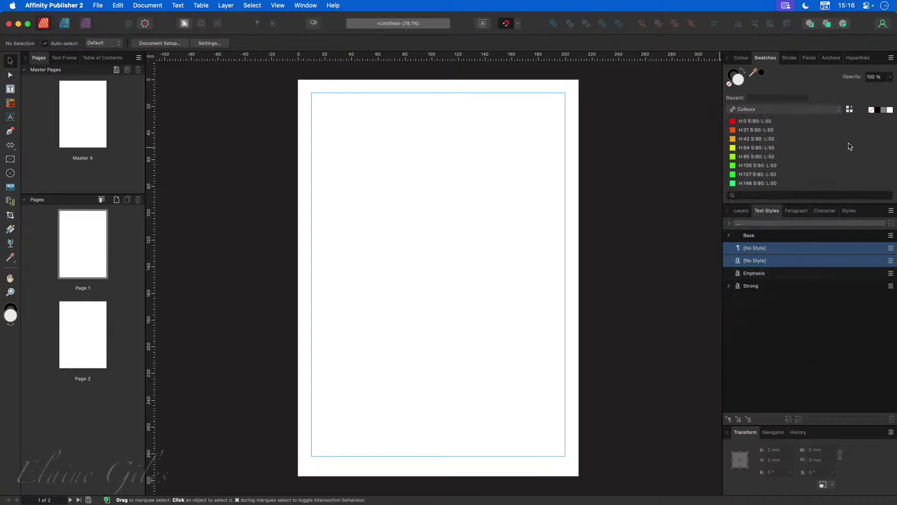
pyautogui.click(890, 58)
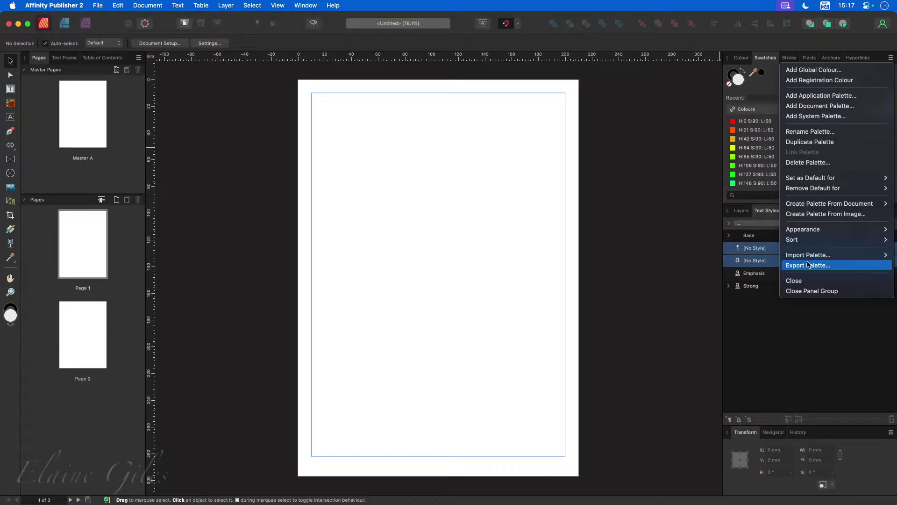
pyautogui.moveTo(812, 259)
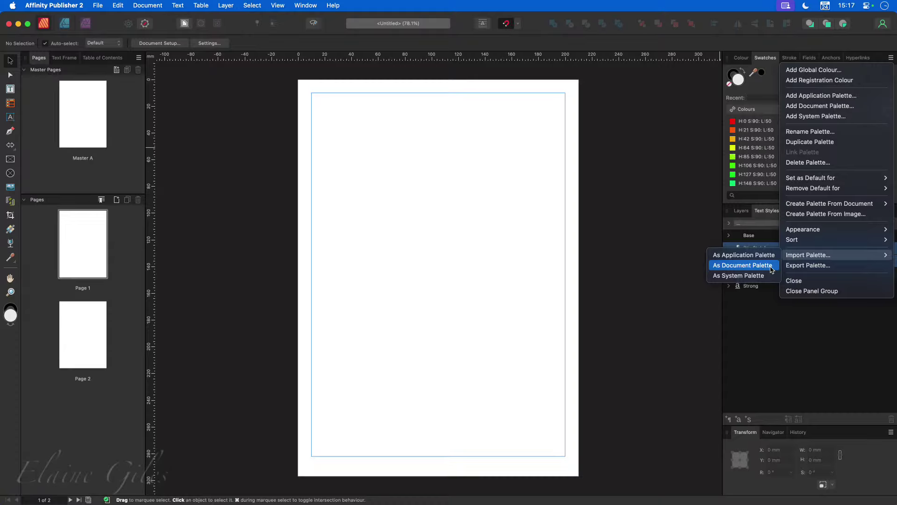
pyautogui.click(771, 269)
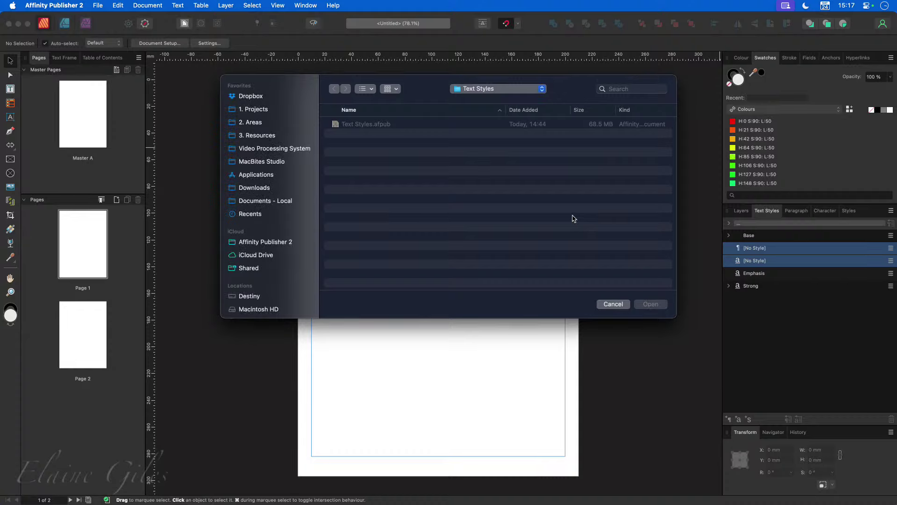
pyautogui.click(489, 91)
pyautogui.click(486, 99)
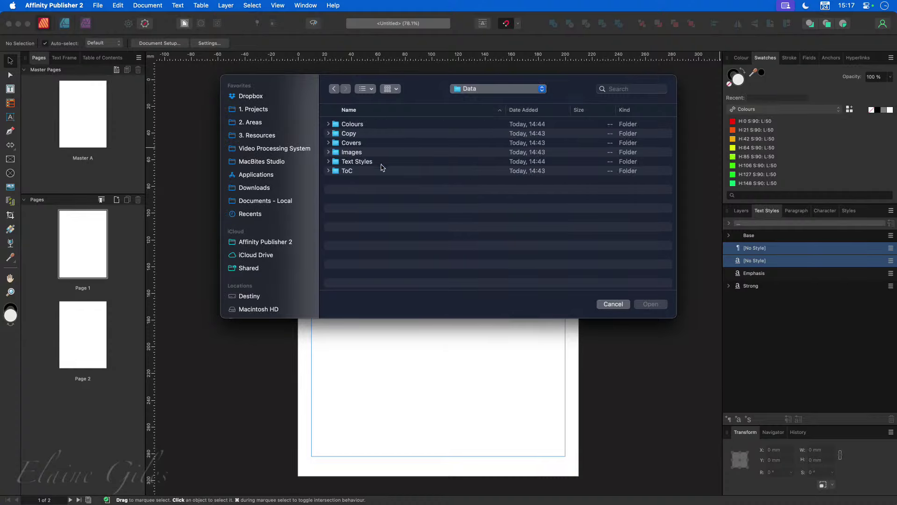
pyautogui.doubleClick(362, 125)
pyautogui.click(426, 127)
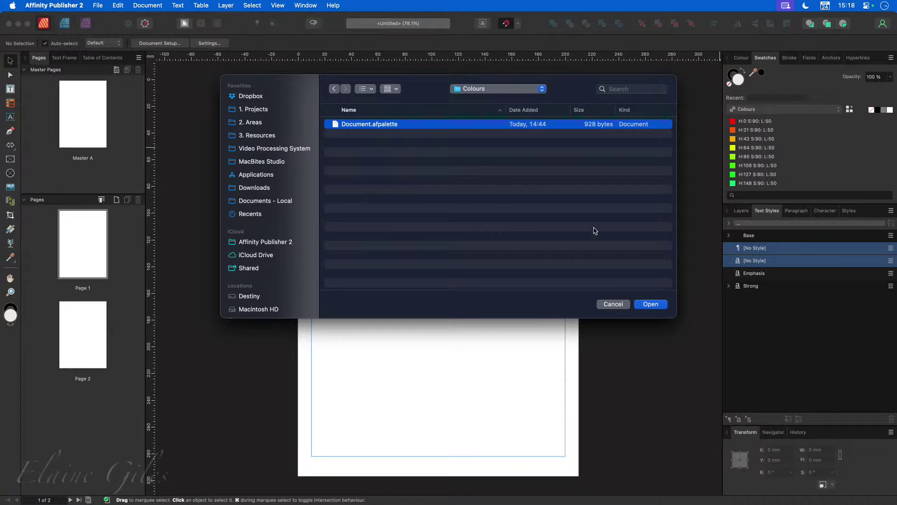
pyautogui.click(650, 306)
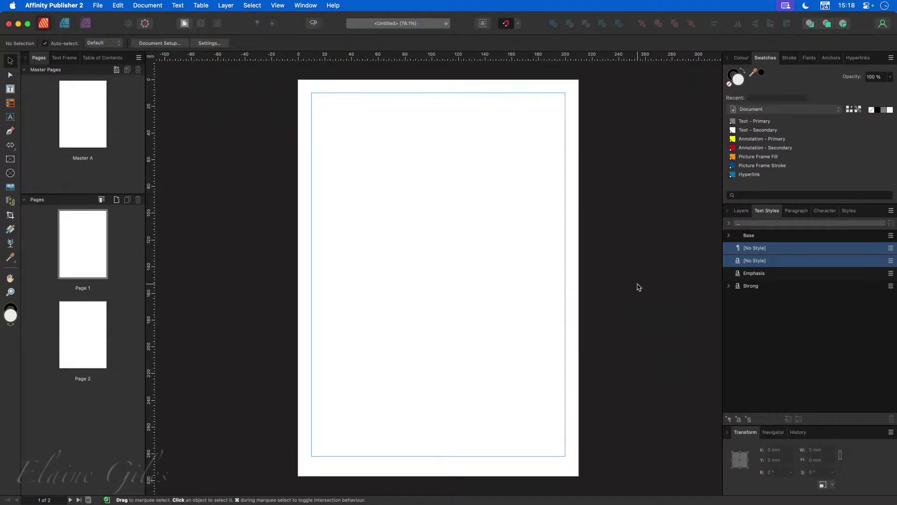
# Step: Review the list of available swatch palettes, leaving the Document palette selected
pyautogui.click(838, 109)
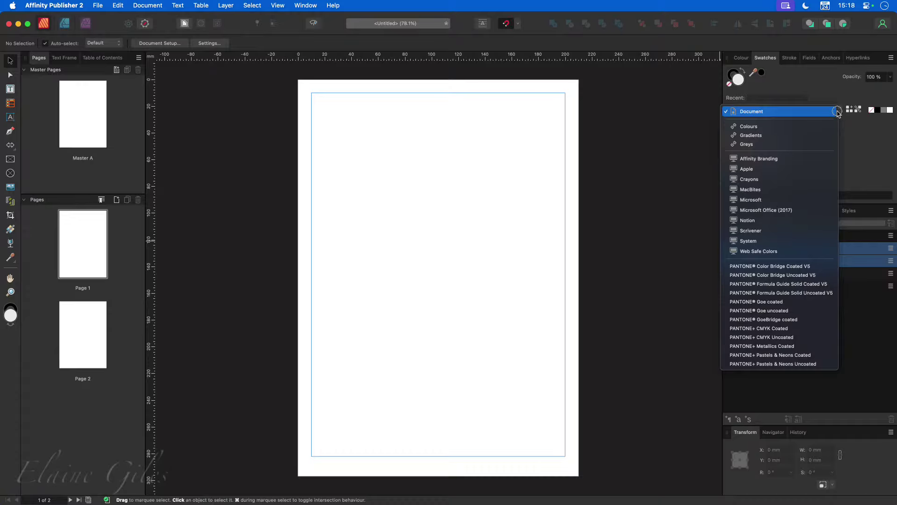
pyautogui.click(824, 92)
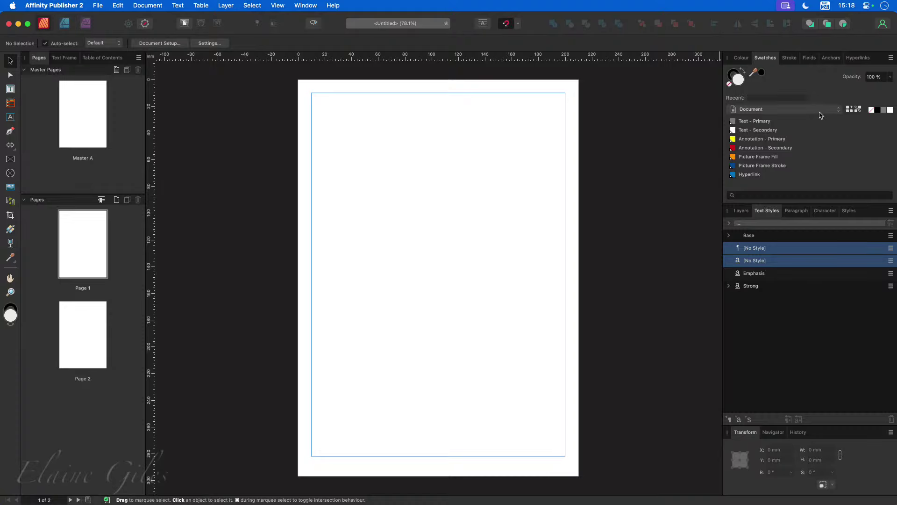
pyautogui.click(839, 111)
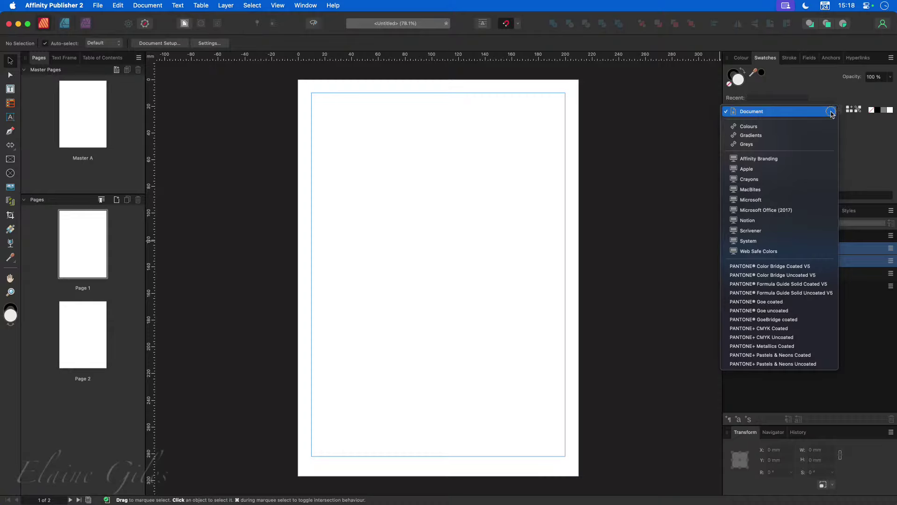
pyautogui.click(831, 114)
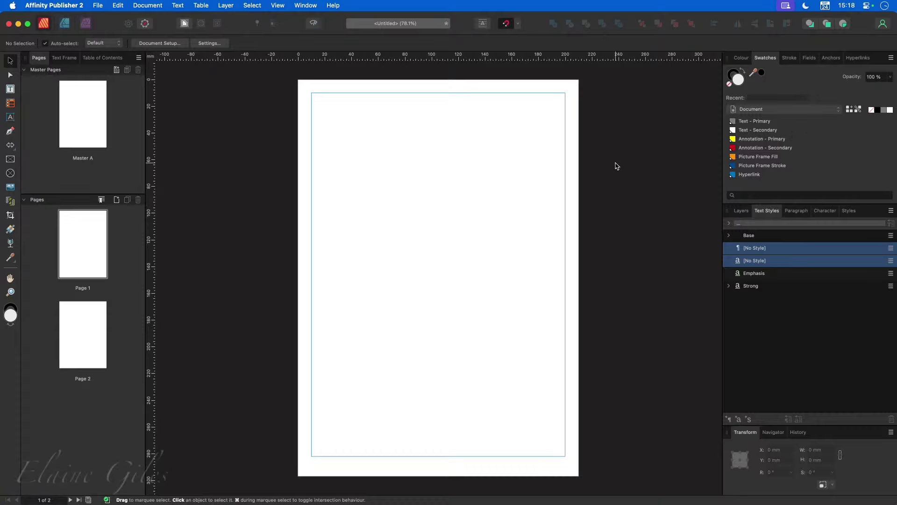
# Step: Save the document in the Data folder under the name Start Smart
pyautogui.press('super+s')
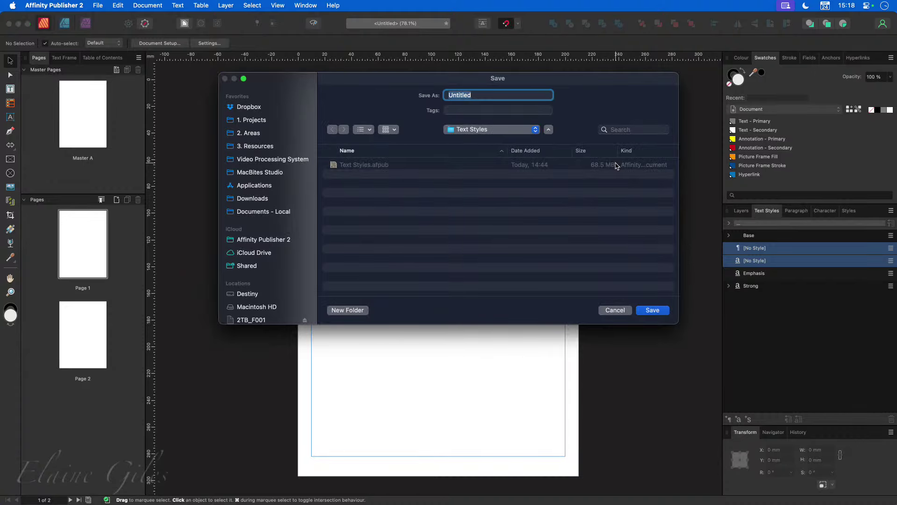
pyautogui.click(494, 133)
pyautogui.click(484, 140)
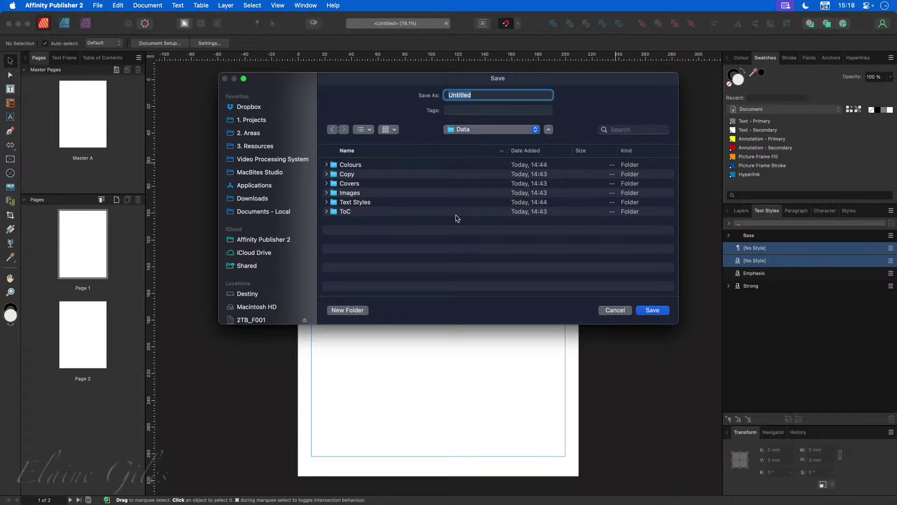
pyautogui.write('Start Smart')
pyautogui.press('Return')
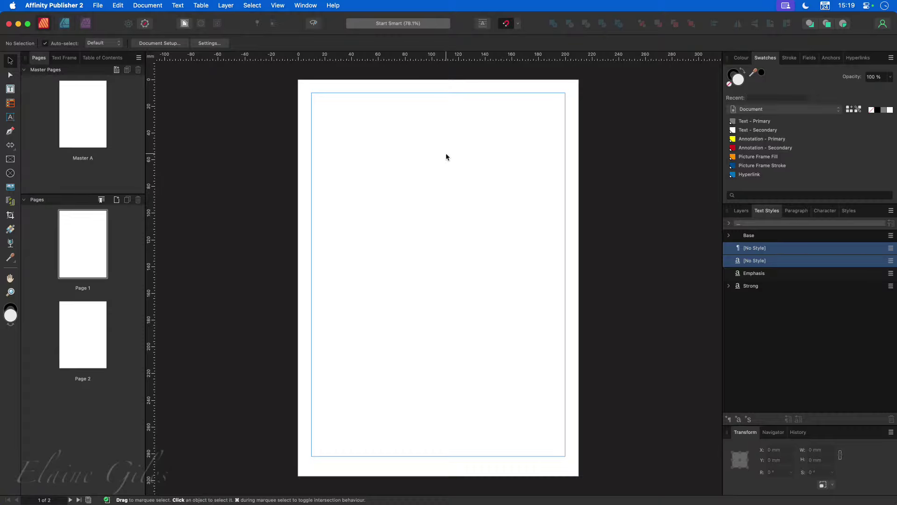
# Step: Enable the document's baseline grid and display it on the page
pyautogui.click(482, 27)
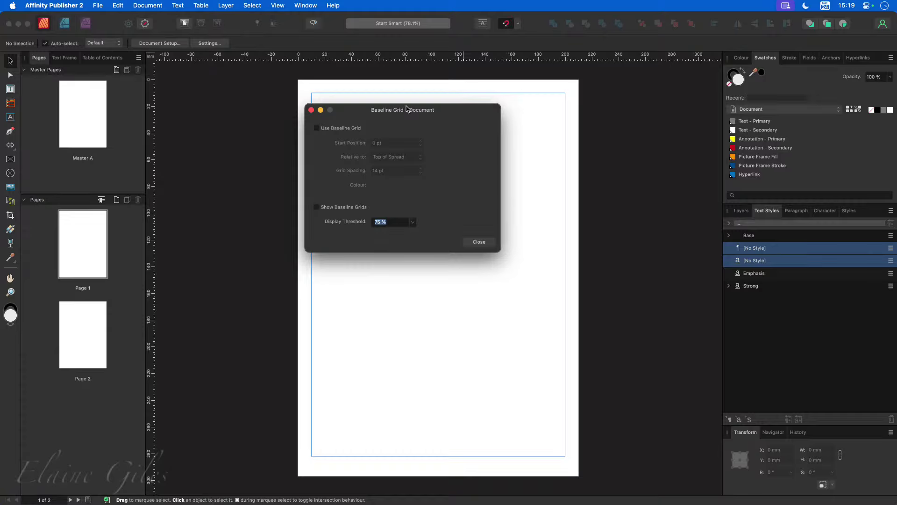
pyautogui.click(346, 131)
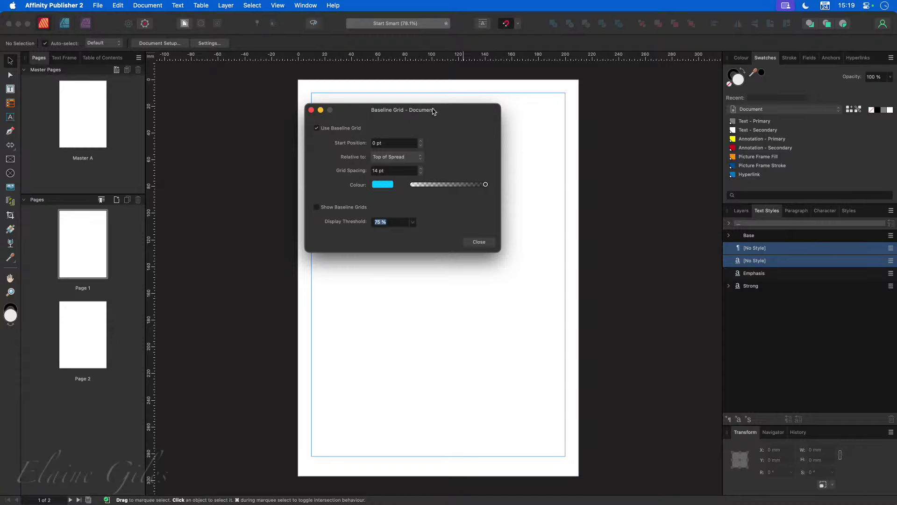
pyautogui.moveTo(448, 110); pyautogui.dragTo(221, 124)
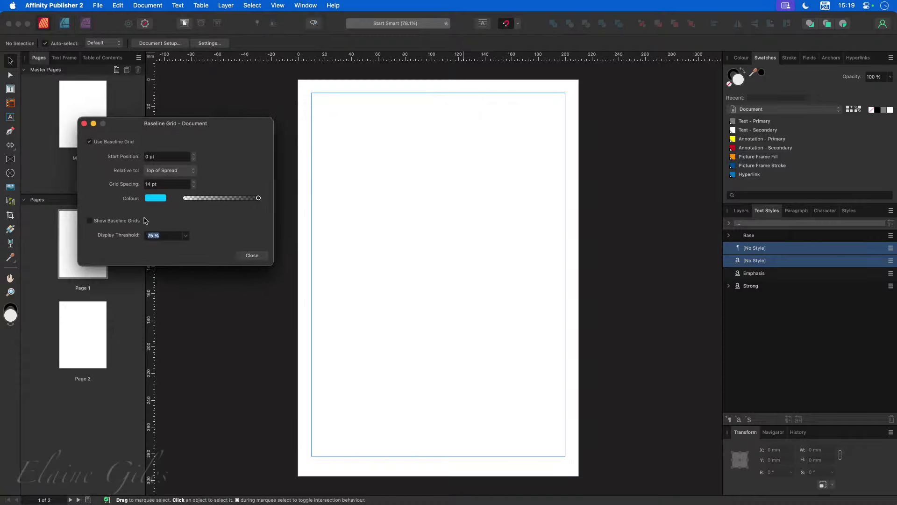
pyautogui.click(114, 225)
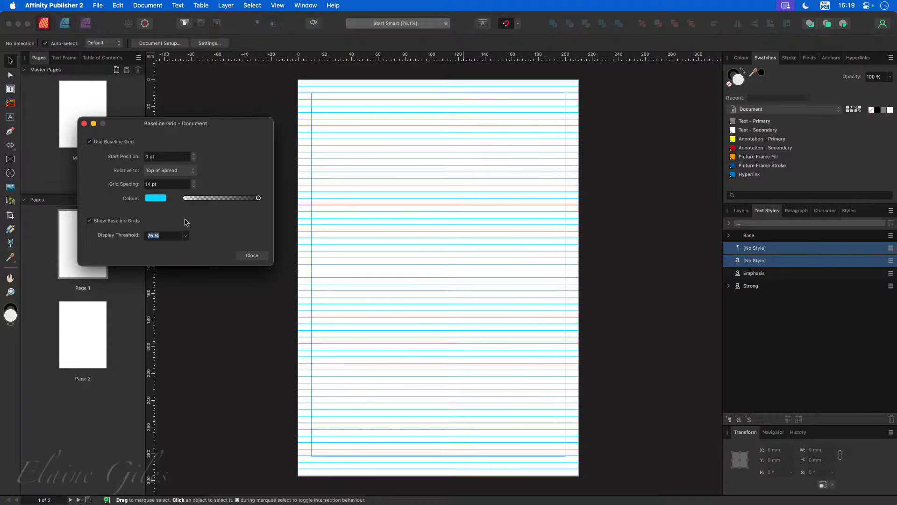
# Step: Set the baseline grid spacing to 8 pt, then hide the grid lines and close the grid settings
pyautogui.click(194, 187)
pyautogui.click(194, 187)
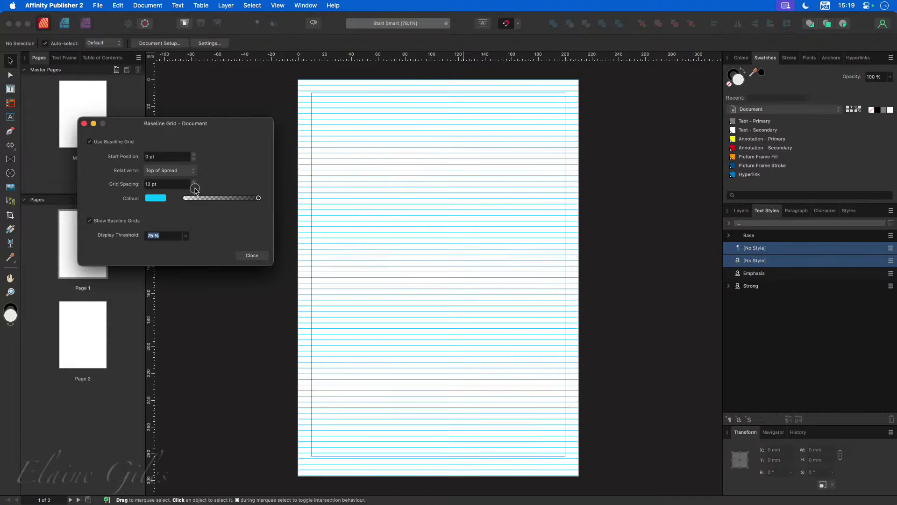
pyautogui.click(194, 186)
pyautogui.click(194, 186)
pyautogui.click(194, 187)
pyautogui.click(194, 186)
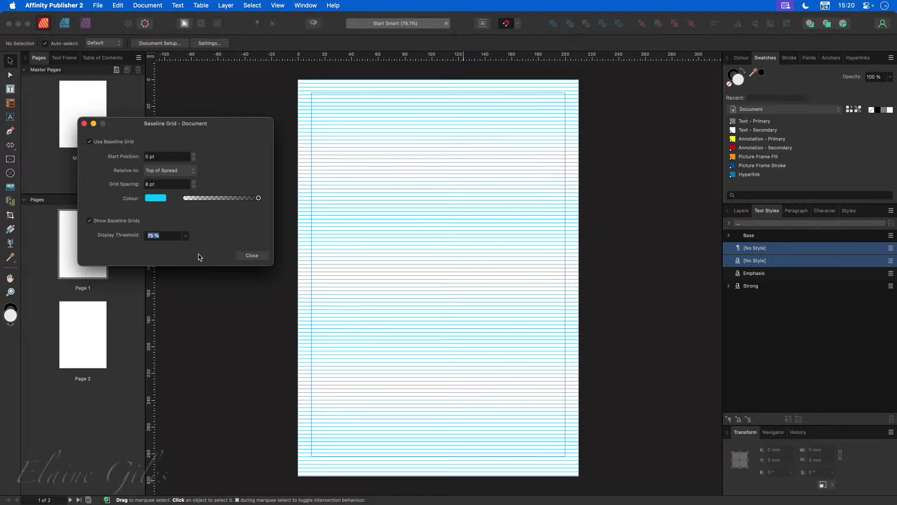
pyautogui.click(91, 221)
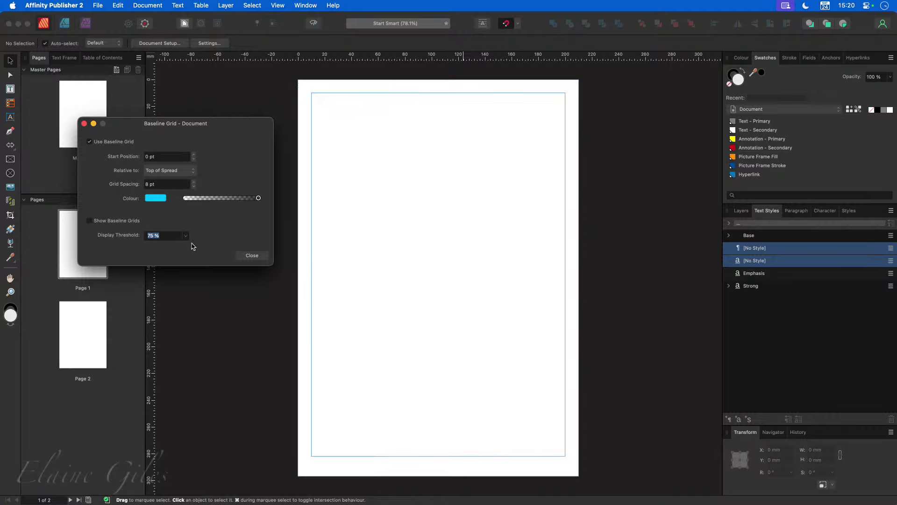
pyautogui.moveTo(234, 124); pyautogui.dragTo(392, 119)
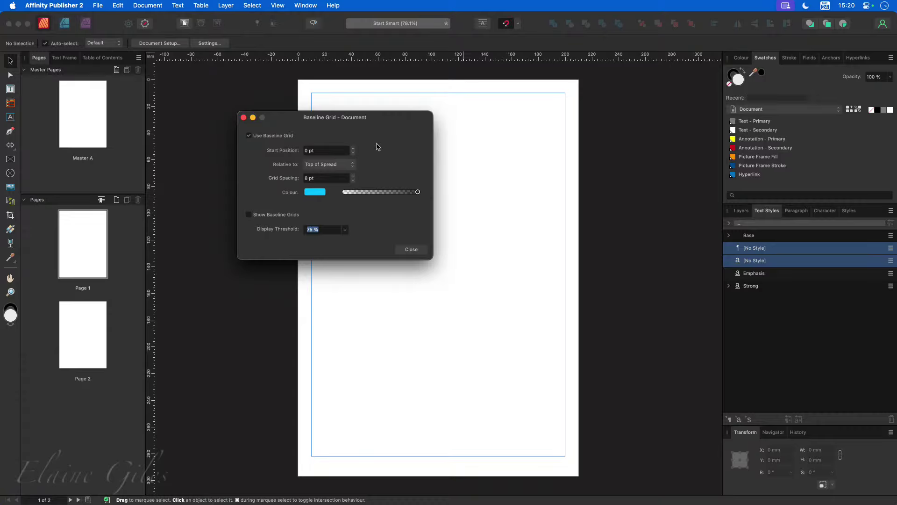
pyautogui.click(414, 249)
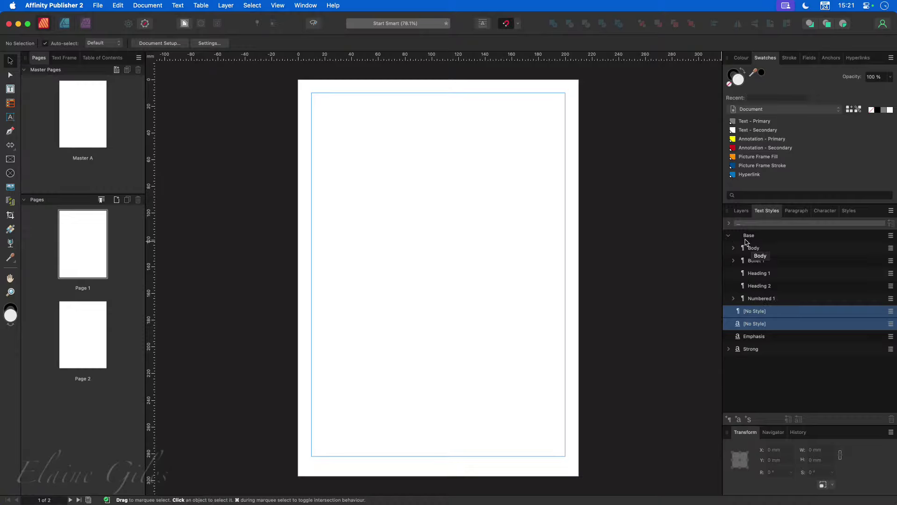
# Step: Turn off sorting by type and hierarchical display for the text styles and look through the flat list
pyautogui.click(891, 211)
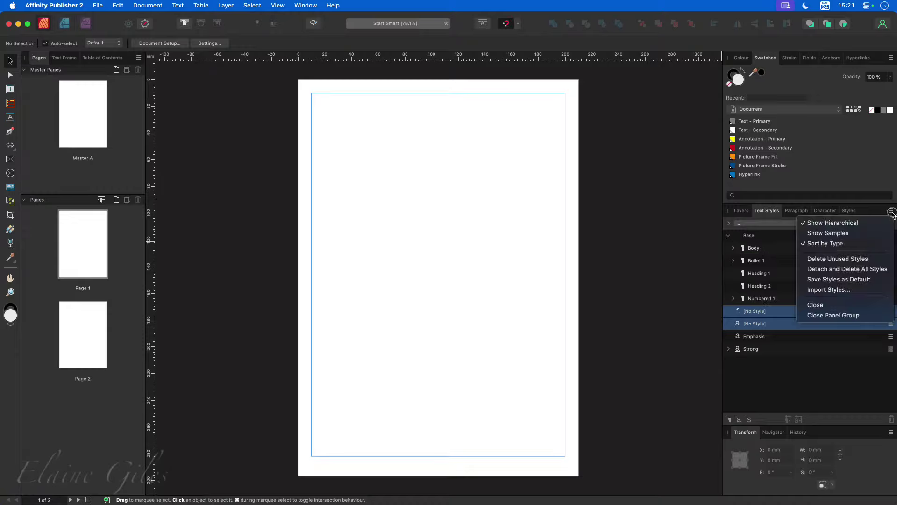
pyautogui.click(854, 244)
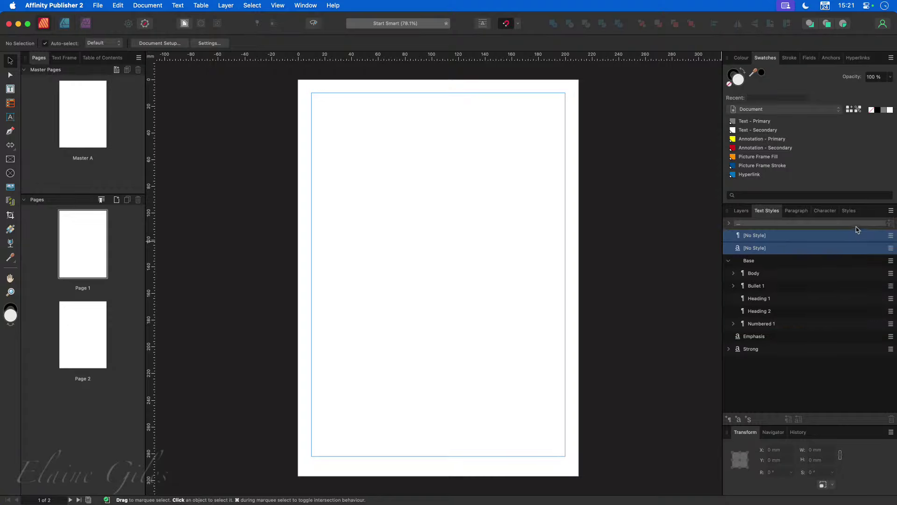
pyautogui.click(891, 211)
pyautogui.click(833, 223)
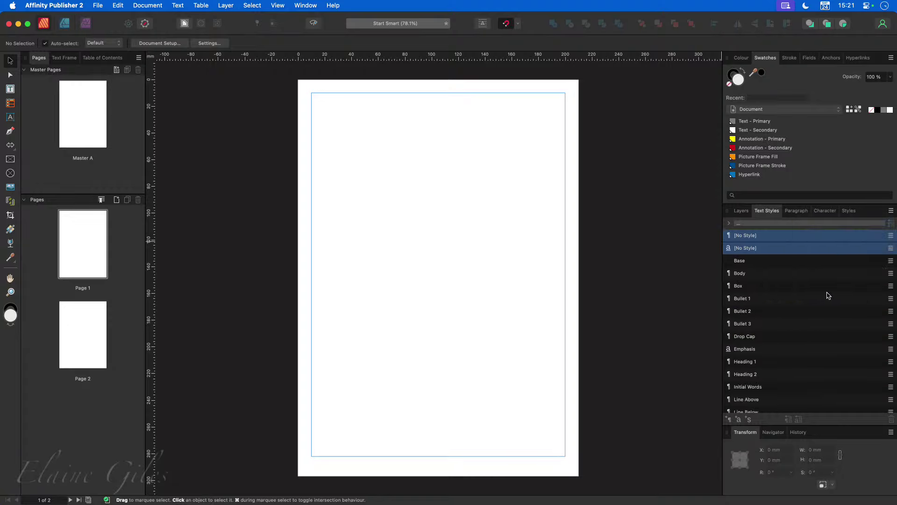
pyautogui.scroll(-3, 818, 387)
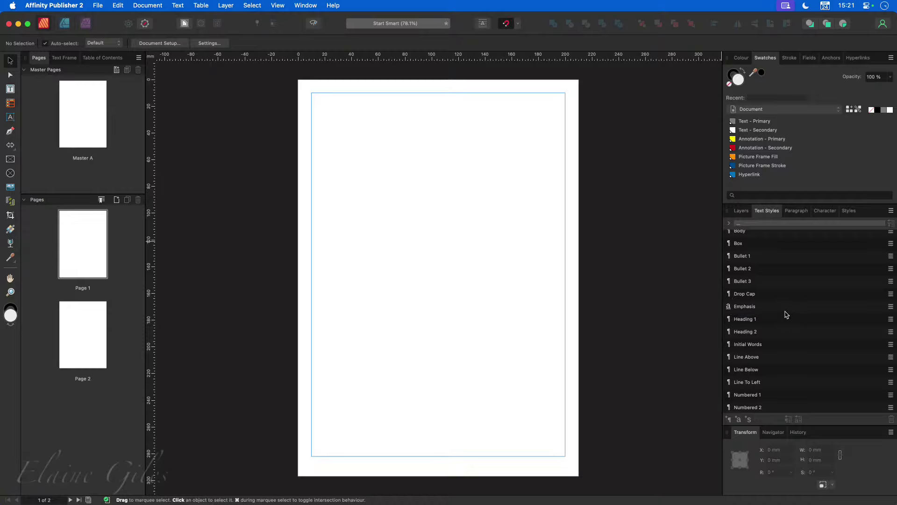
pyautogui.scroll(-3, 787, 314)
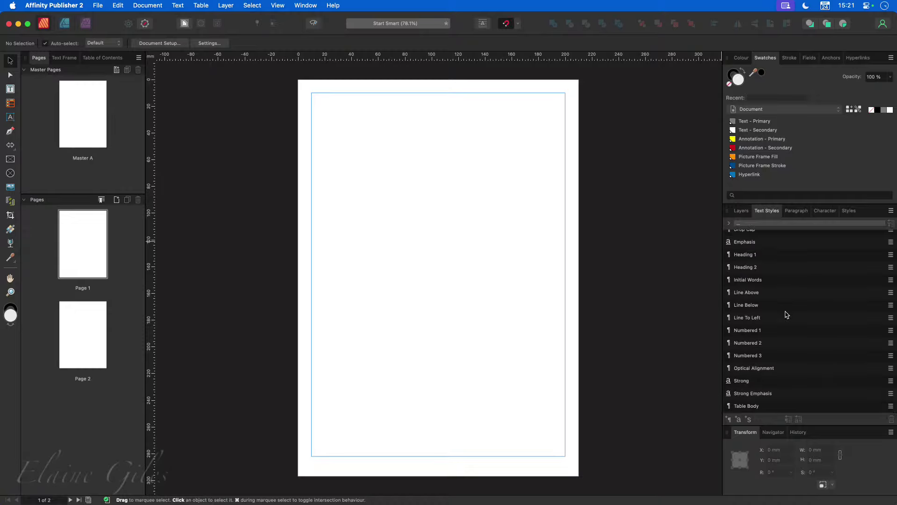
pyautogui.scroll(5, 786, 312)
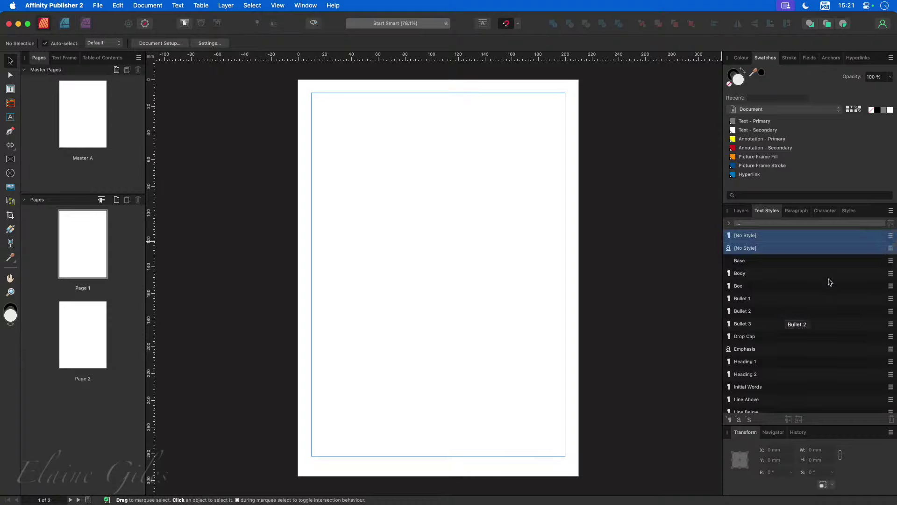
# Step: Restore the hierarchical display and sorting by type for the text styles
pyautogui.click(891, 210)
pyautogui.click(880, 222)
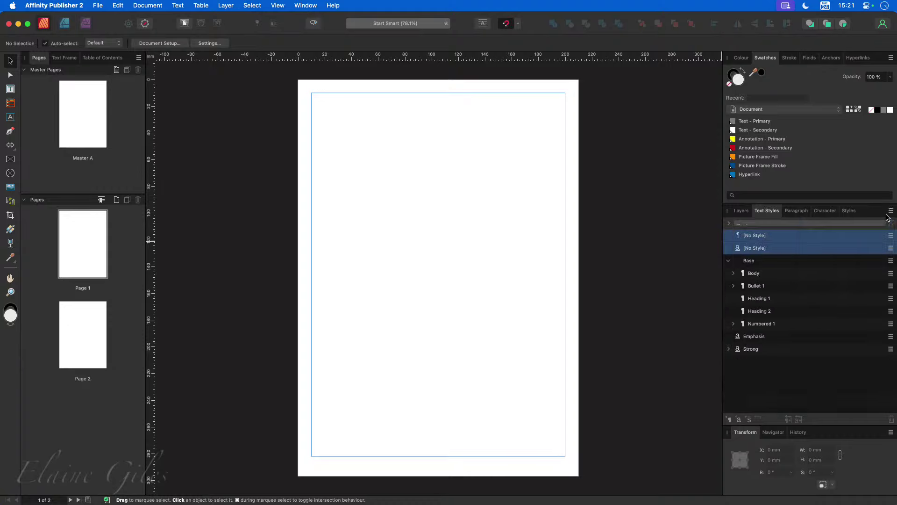
pyautogui.click(890, 212)
pyautogui.click(858, 243)
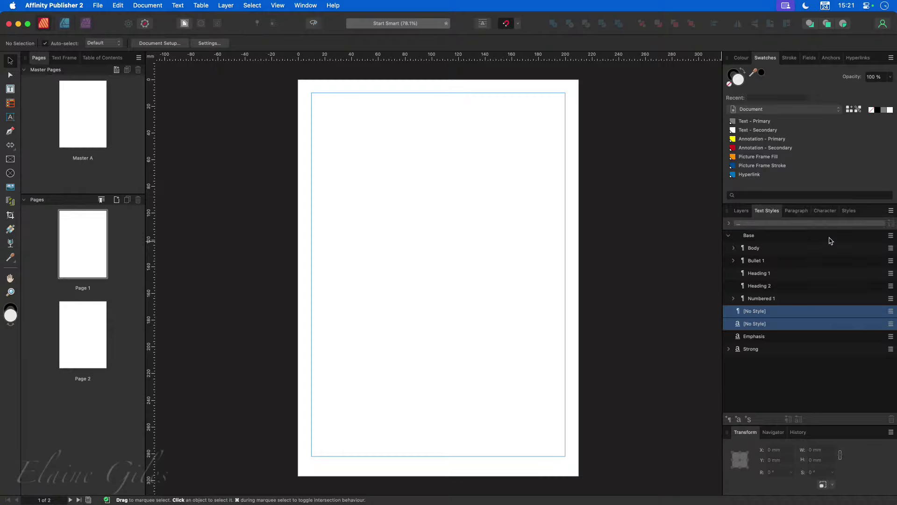
# Step: Examine which text styles are nested under the Base and Body styles
pyautogui.click(729, 236)
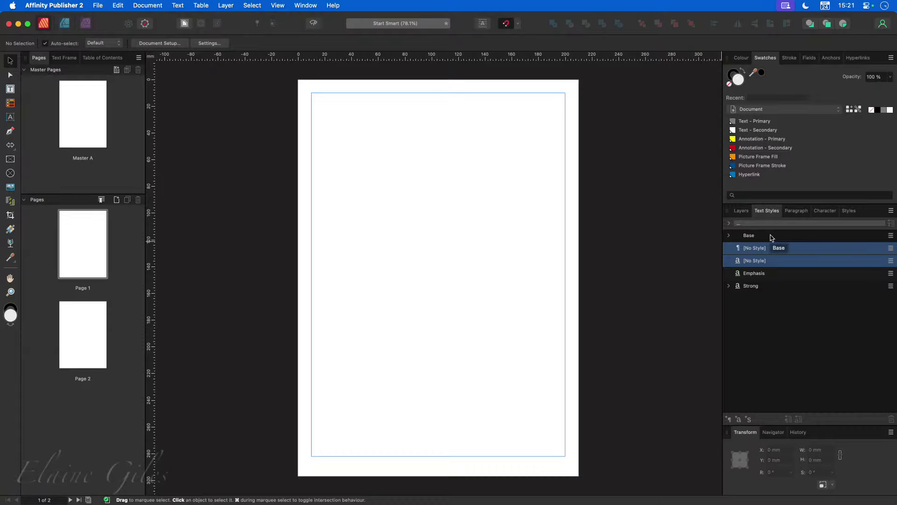
pyautogui.click(729, 235)
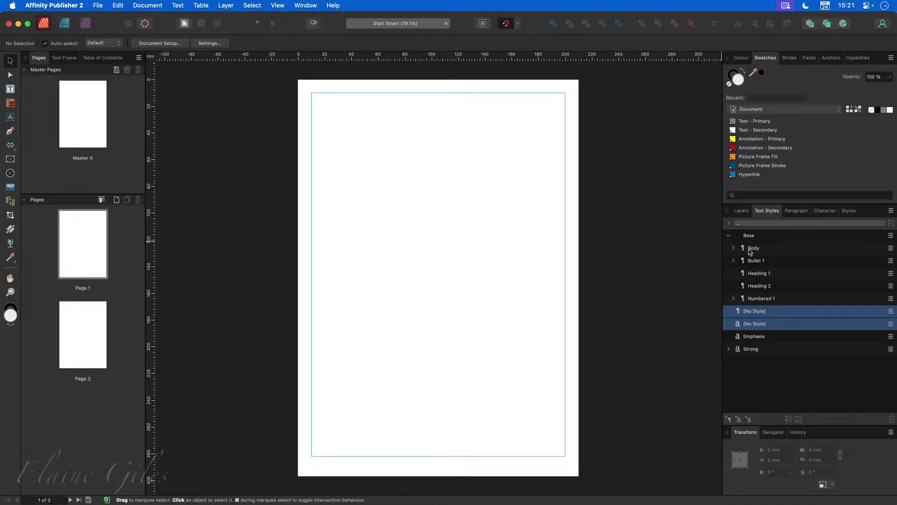
pyautogui.click(734, 247)
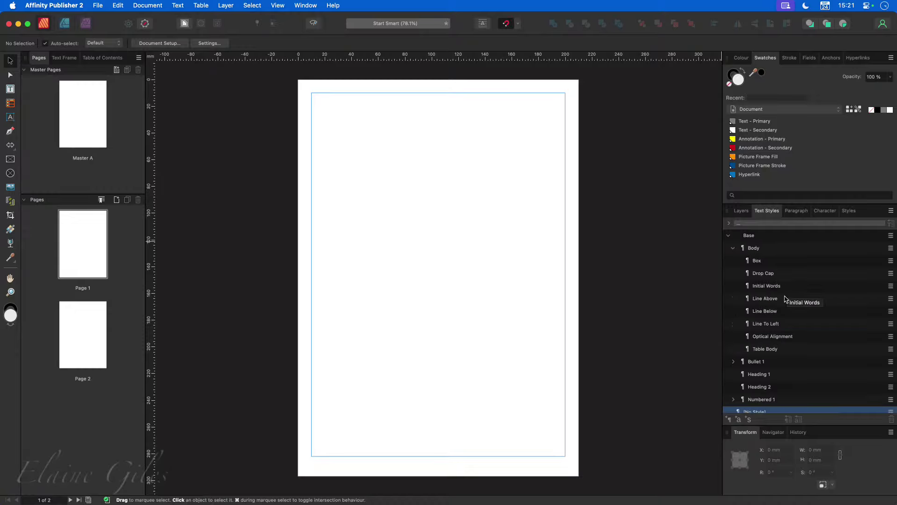
pyautogui.scroll(-3, 793, 352)
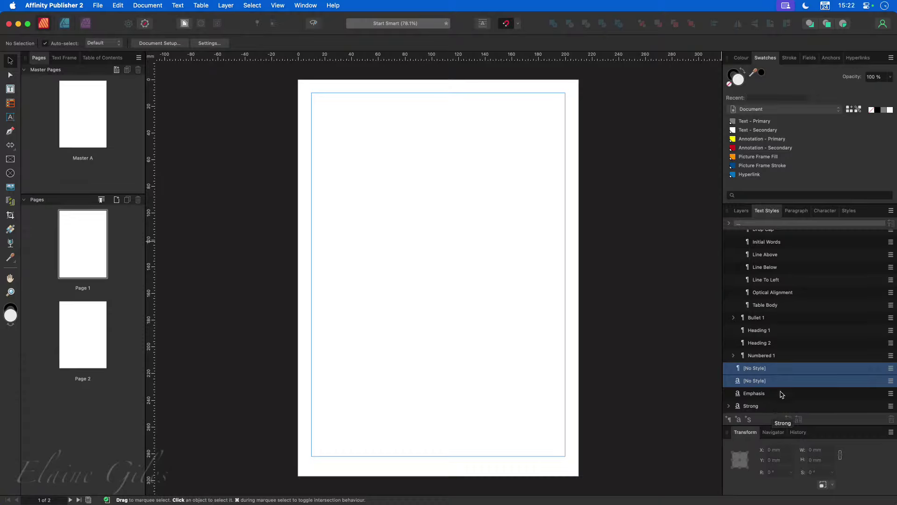
pyautogui.scroll(3, 782, 390)
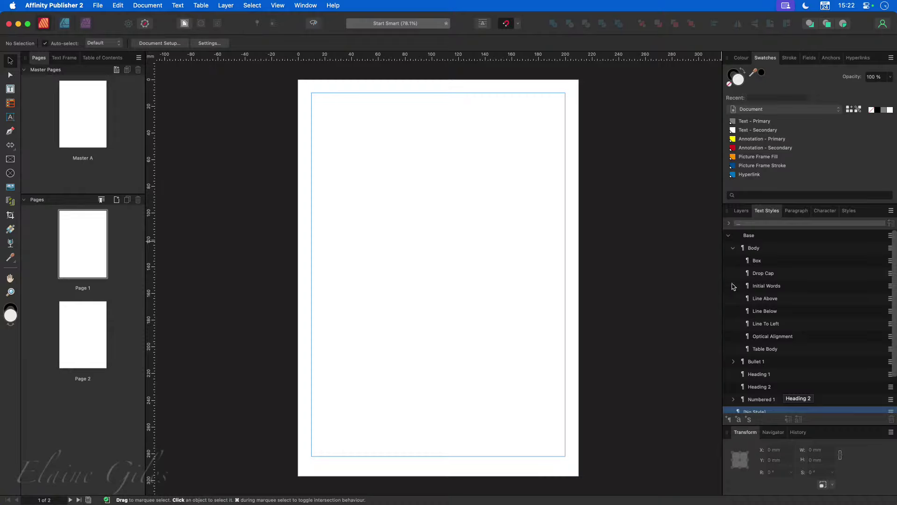
pyautogui.click(734, 248)
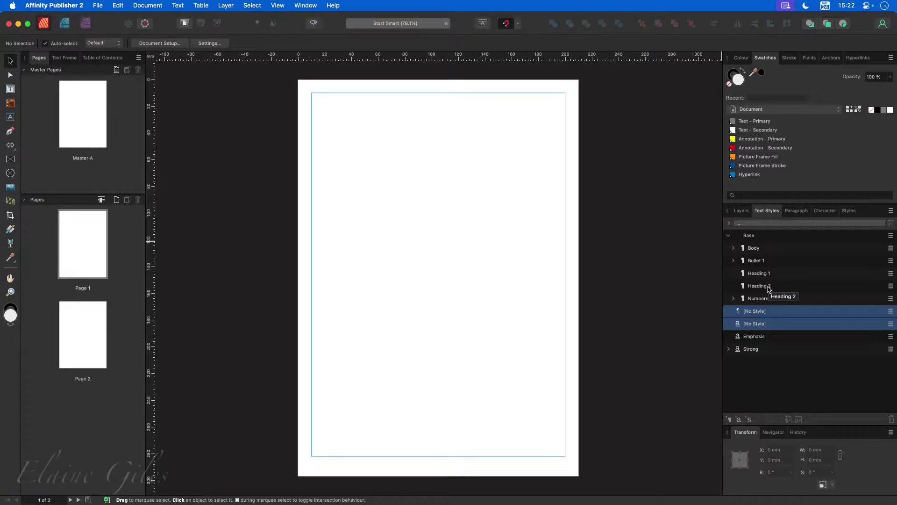
# Step: Inspect the Heading 2 style's settings in the Text Style Editor and close it without changes
pyautogui.rightClick(768, 289)
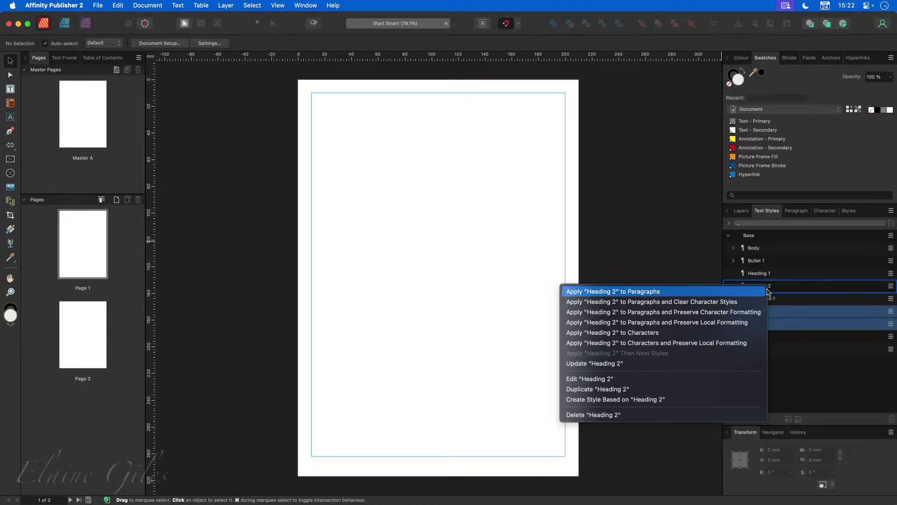
pyautogui.click(735, 378)
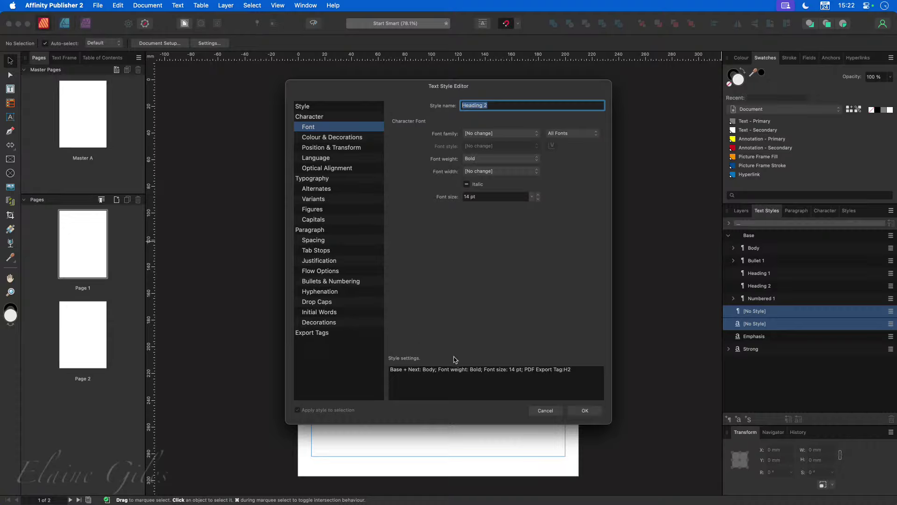
pyautogui.click(548, 413)
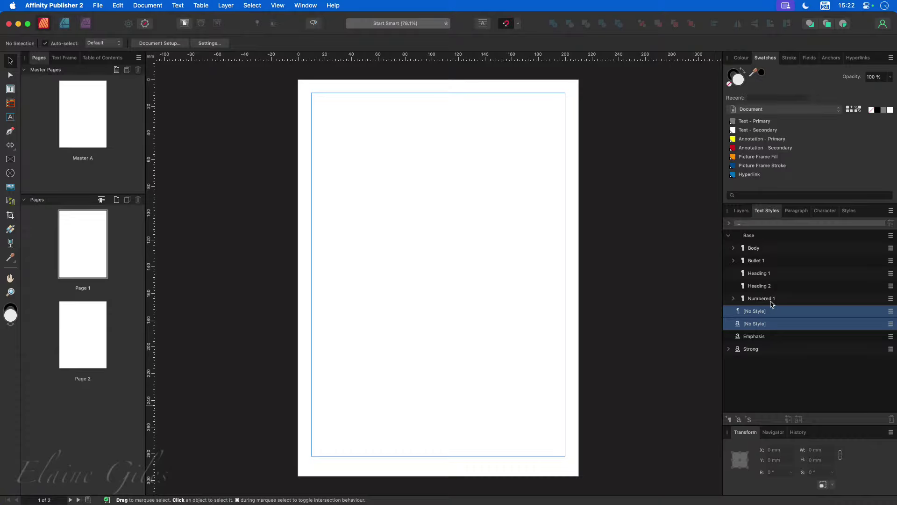
# Step: Delete the whole Base text style group, including the styles nested under it
pyautogui.click(730, 236)
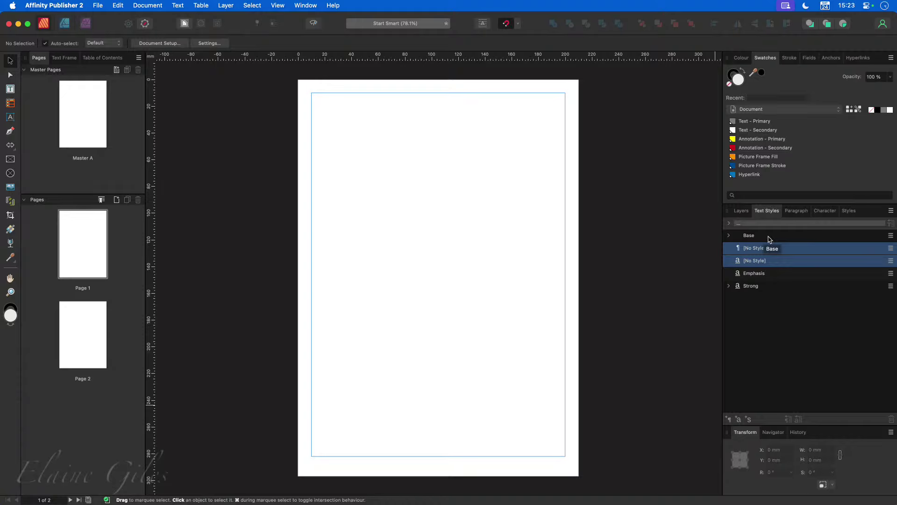
pyautogui.rightClick(769, 240)
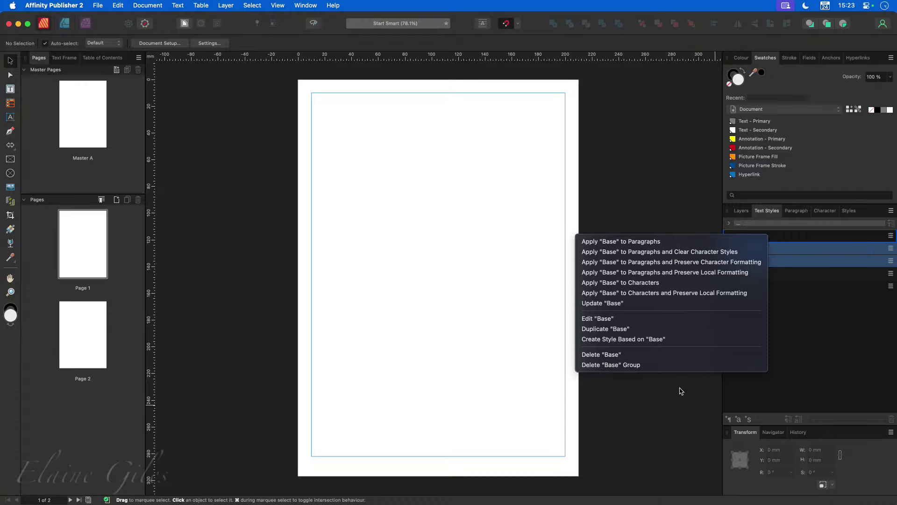
pyautogui.click(639, 368)
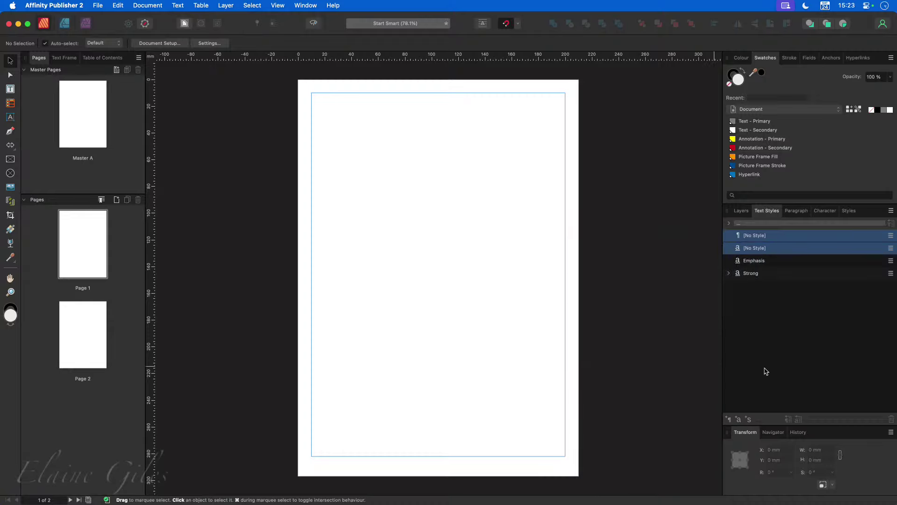
# Step: Delete the Emphasis character style and the whole Strong style group from the text styles
pyautogui.rightClick(779, 262)
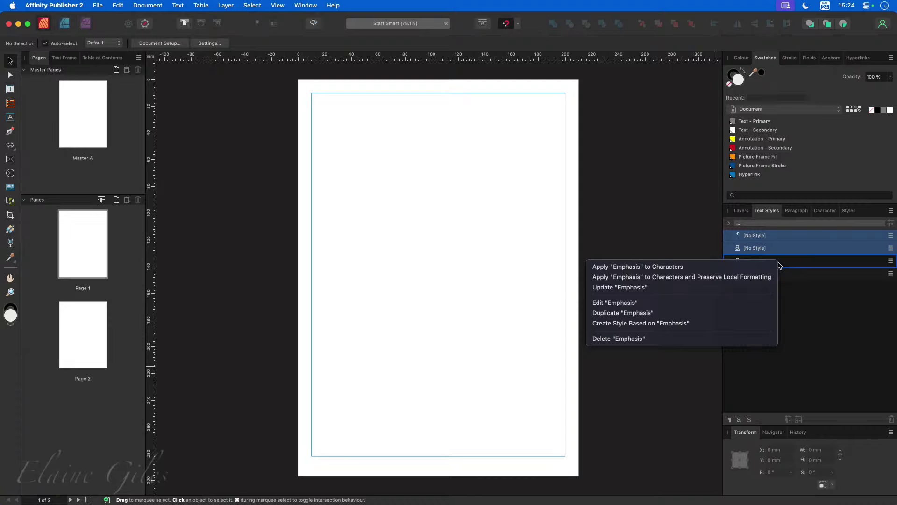
pyautogui.click(723, 344)
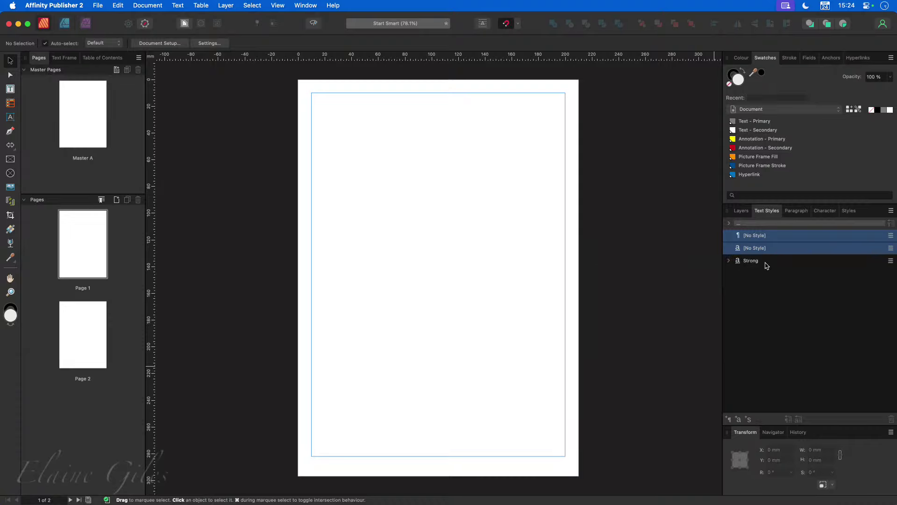
pyautogui.rightClick(767, 261)
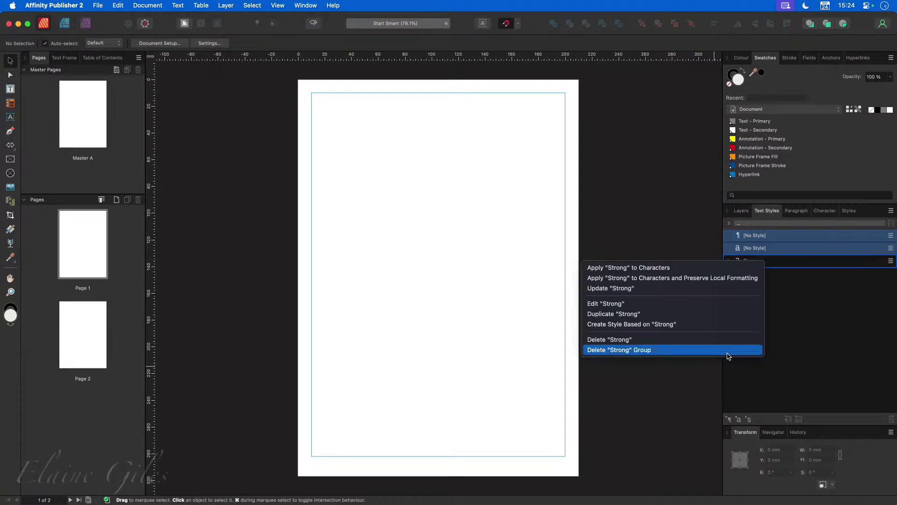
pyautogui.click(728, 351)
pyautogui.click(783, 351)
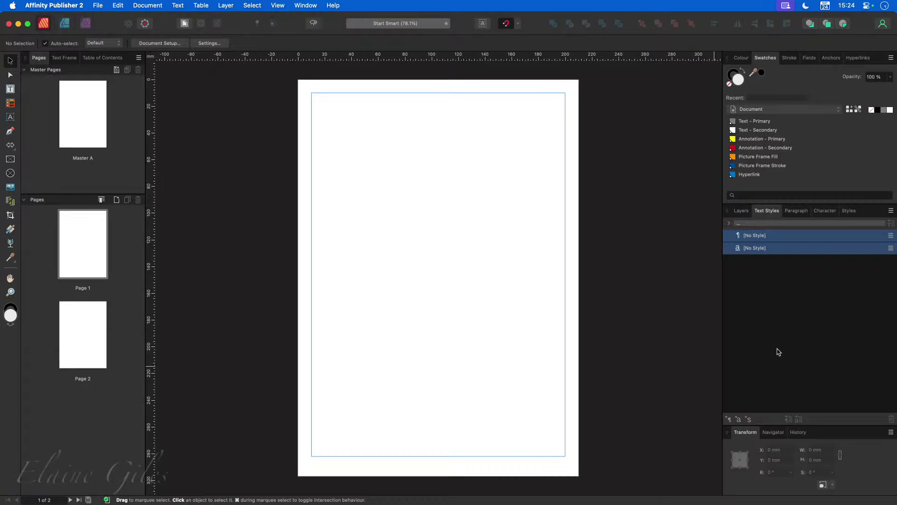
pyautogui.rightClick(779, 250)
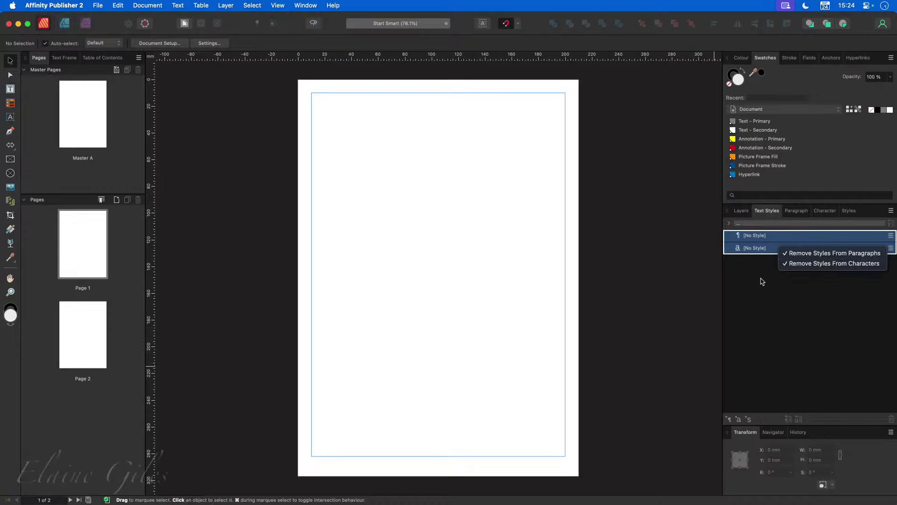
pyautogui.click(766, 302)
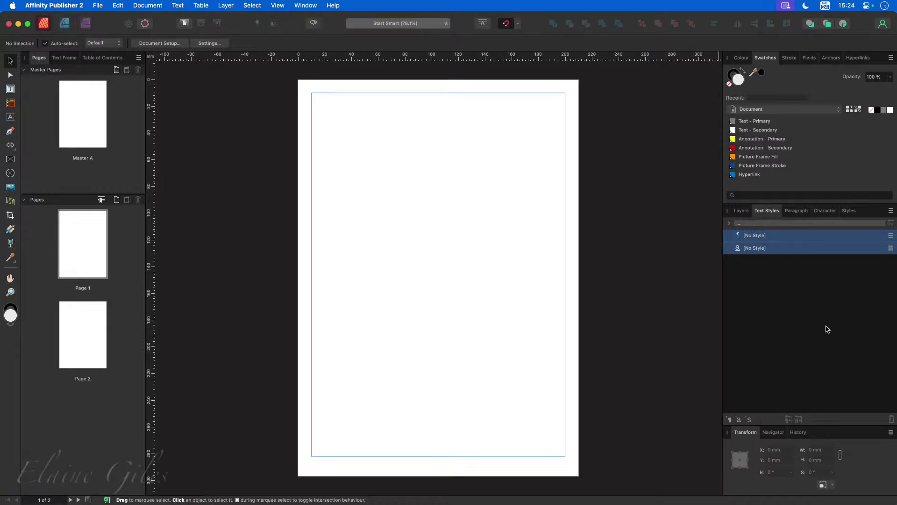
# Step: Start importing text styles from Text Styles.afpub in the Text Styles folder
pyautogui.click(891, 210)
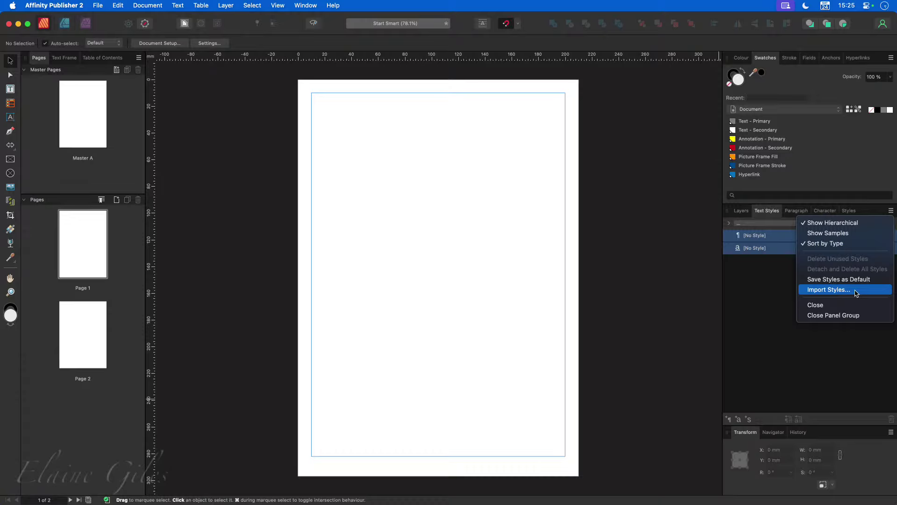
pyautogui.click(856, 290)
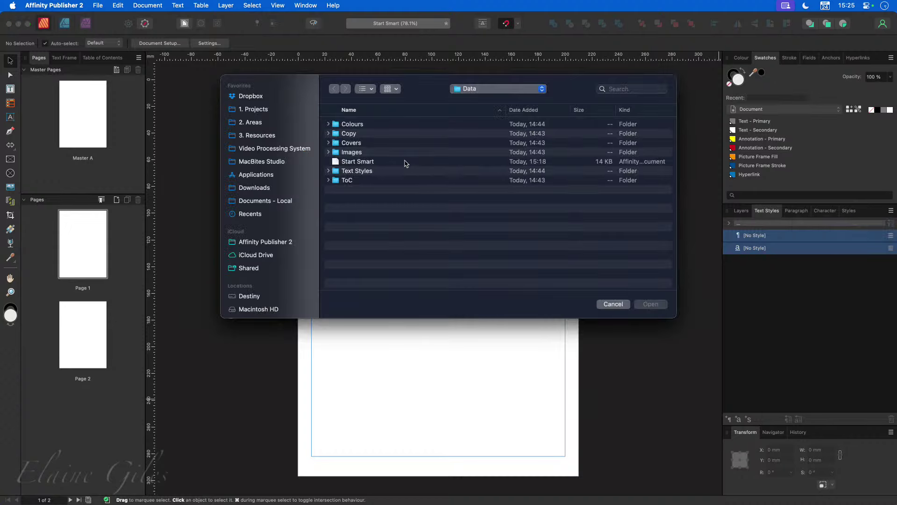
pyautogui.click(364, 172)
pyautogui.doubleClick(366, 173)
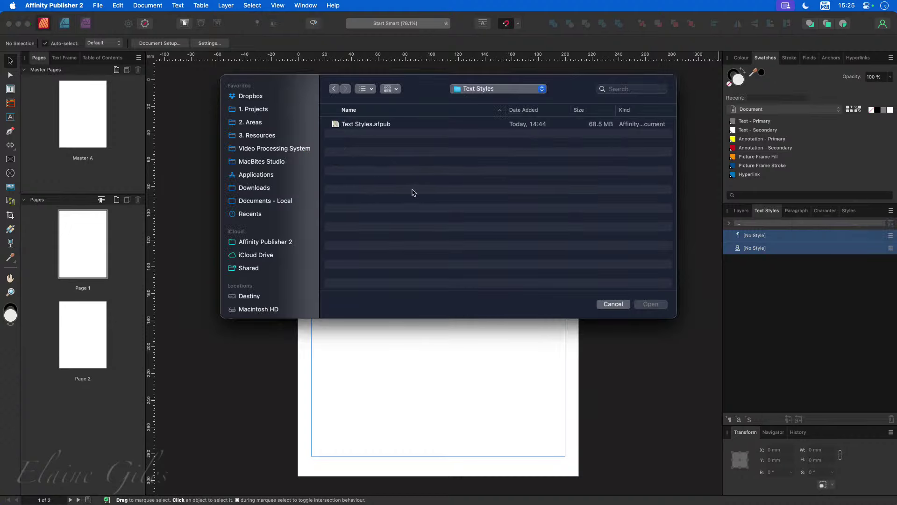
pyautogui.click(407, 125)
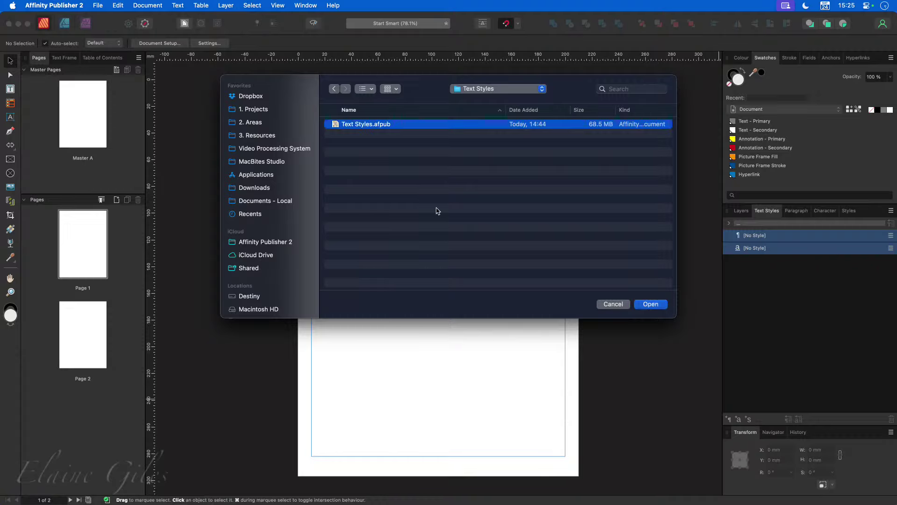
pyautogui.click(650, 306)
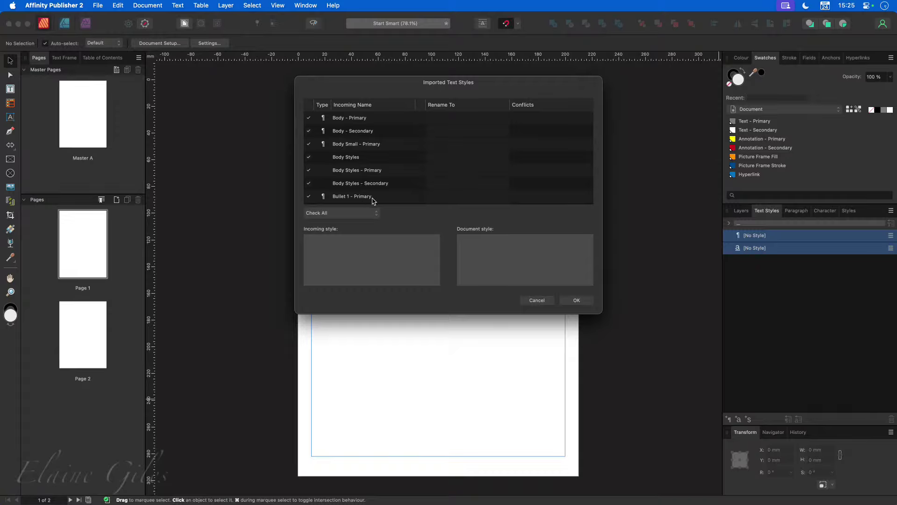
# Step: Review the incoming styles, including the settings of Initial Words - Primary, and import all of them into the document
pyautogui.scroll(-2, 382, 201)
pyautogui.scroll(-6, 383, 201)
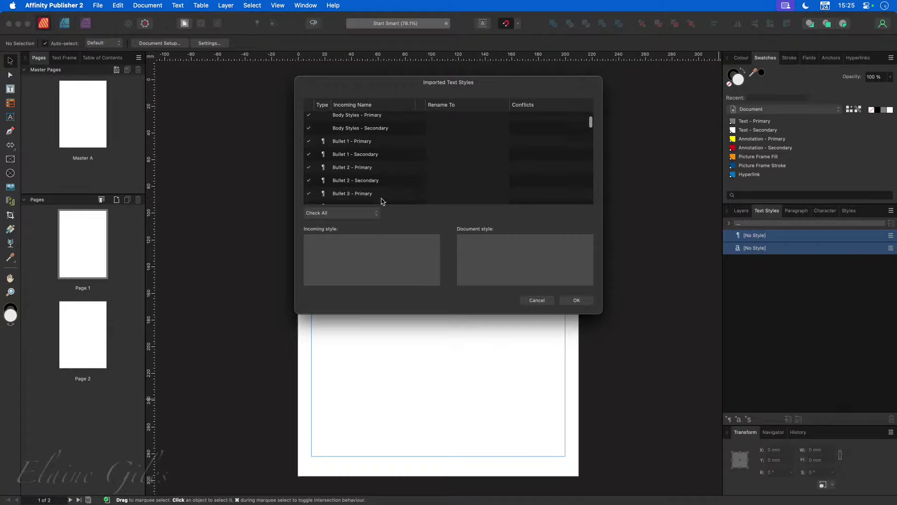
pyautogui.scroll(-4, 383, 201)
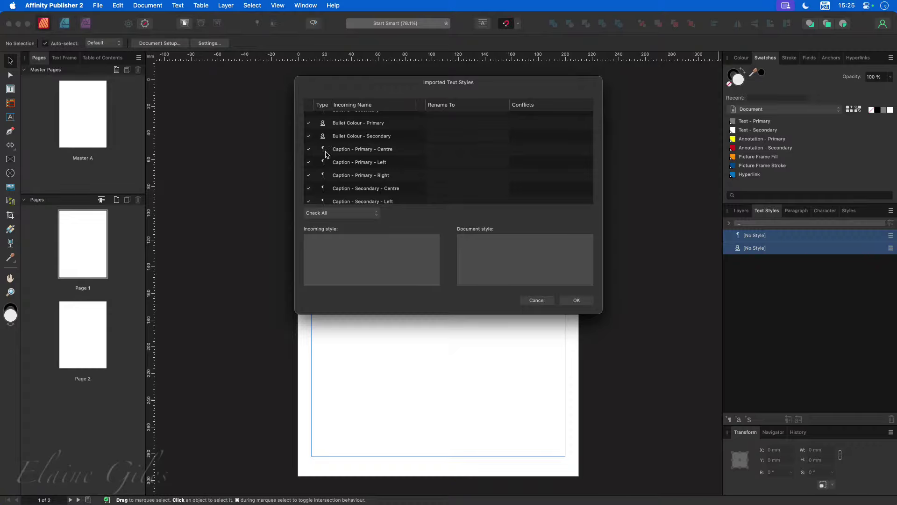
pyautogui.scroll(-10, 372, 185)
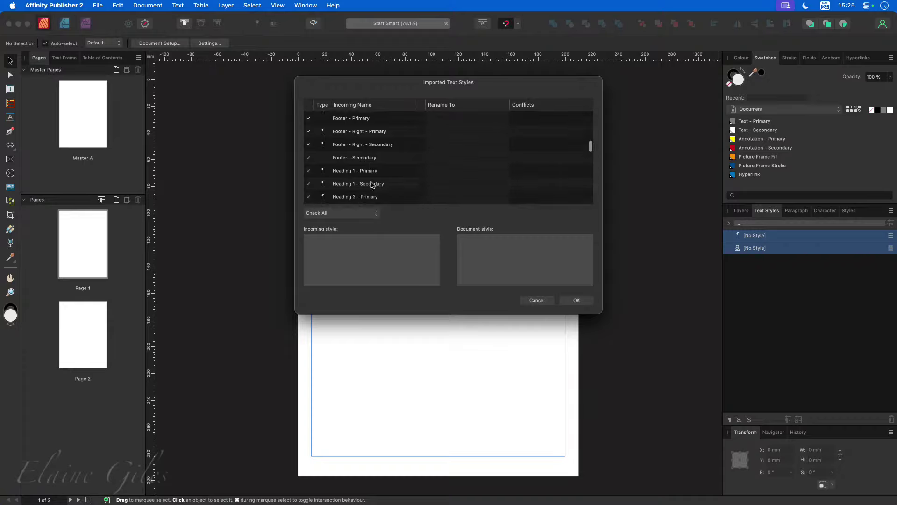
pyautogui.scroll(-5, 372, 185)
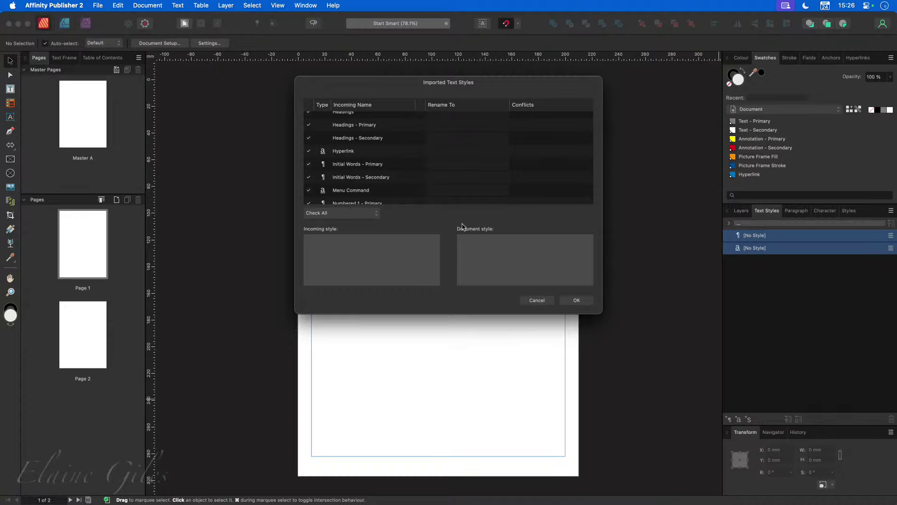
pyautogui.click(383, 165)
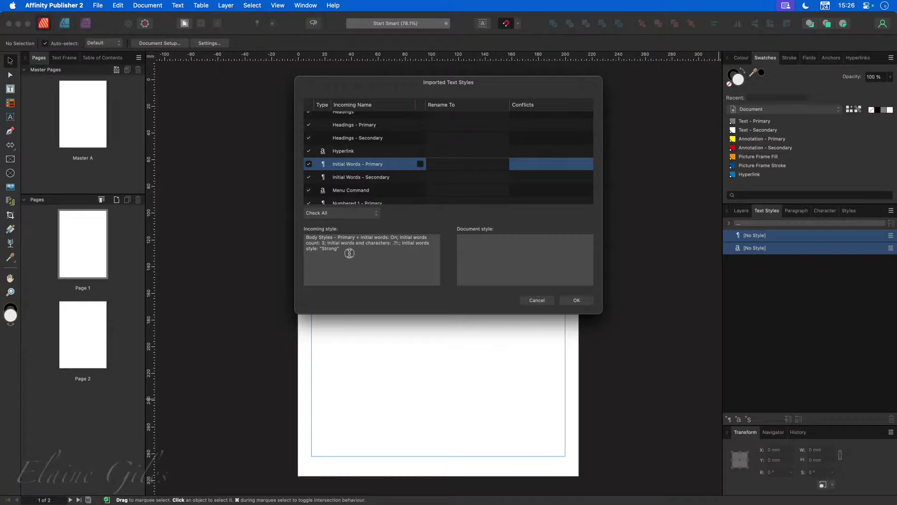
pyautogui.moveTo(348, 253); pyautogui.dragTo(304, 239)
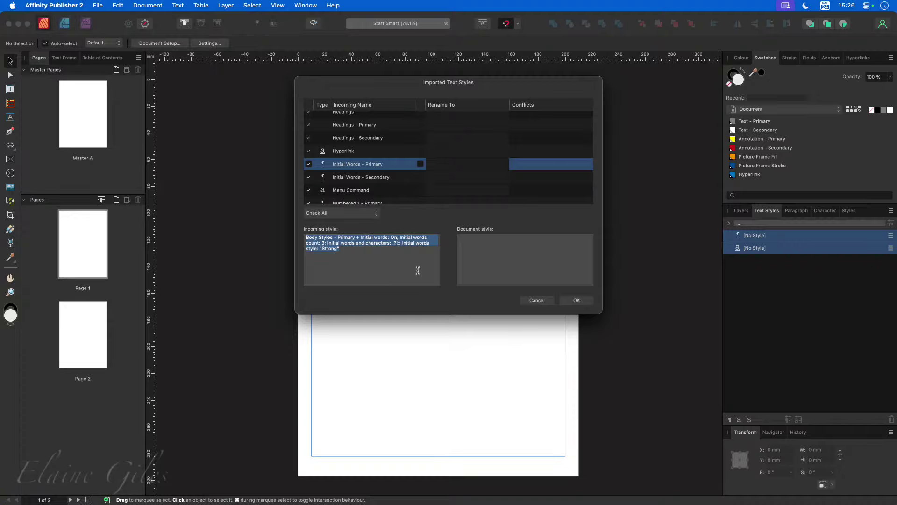
pyautogui.click(475, 263)
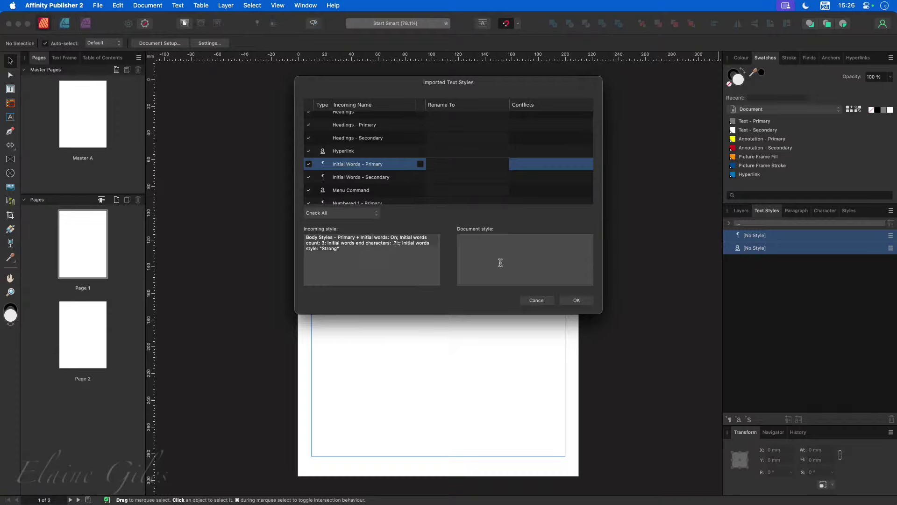
pyautogui.click(586, 302)
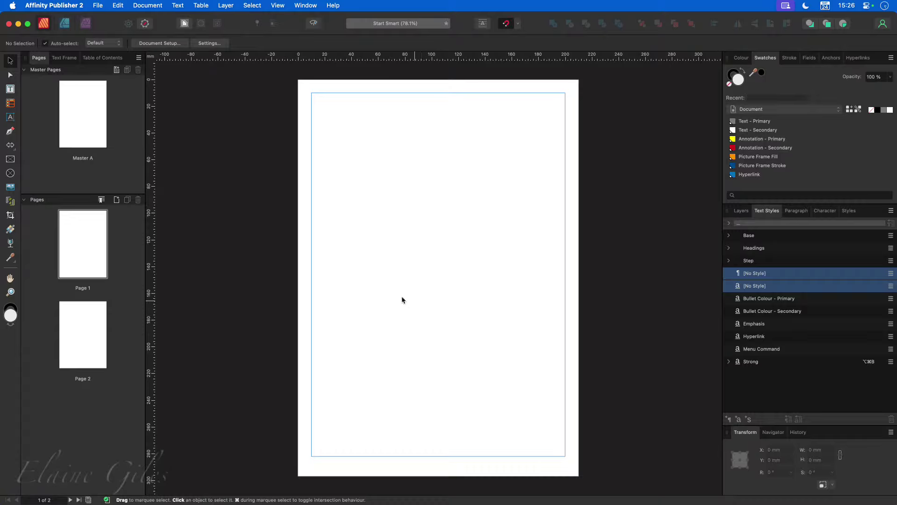
# Step: Draw a text frame about 120 × 60 mm in the upper half of page 1 and enter "New Style" in it
pyautogui.click(11, 90)
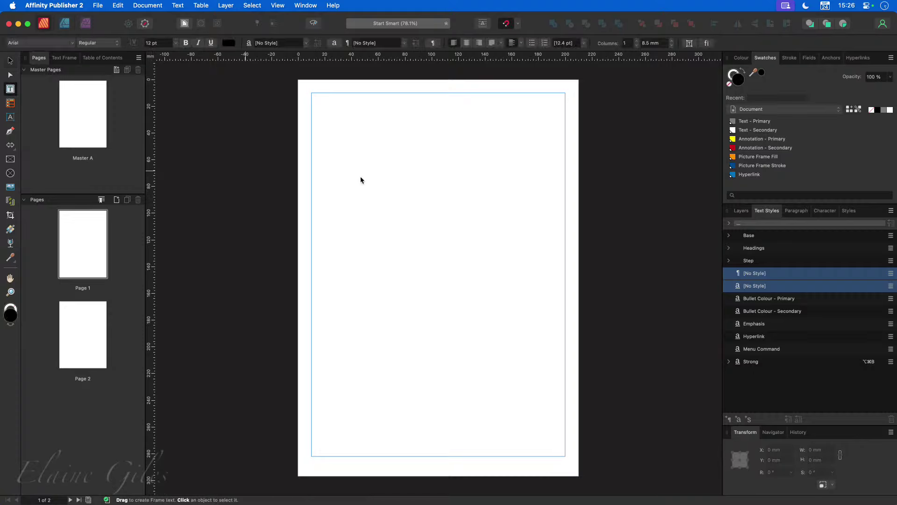
pyautogui.moveTo(352, 150); pyautogui.dragTo(513, 230)
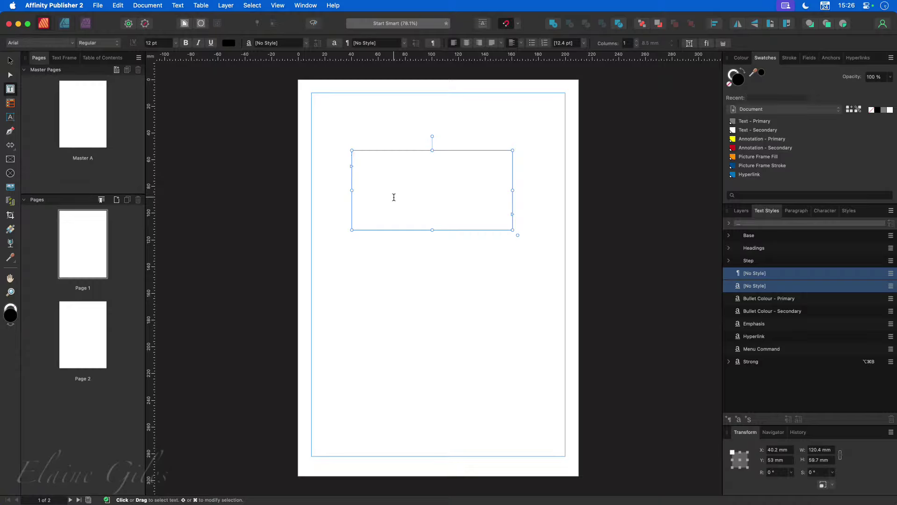
pyautogui.write('New Style')
# Step: Set the font of the "New Style" text to Zapfino
pyautogui.hotkey('alt', 'shift', 'Left')
pyautogui.hotkey('alt', 'shift', 'Left')
pyautogui.press('Escape')
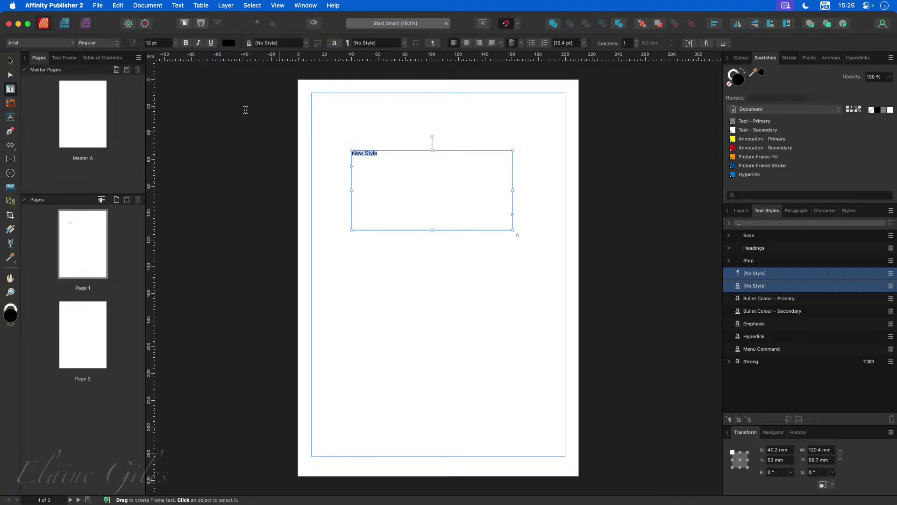
pyautogui.click(71, 43)
pyautogui.scroll(-15, 122, 387)
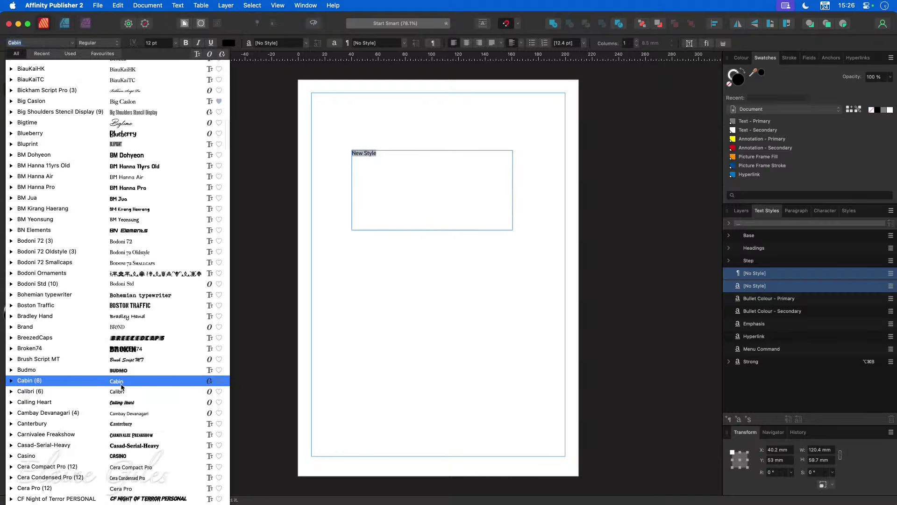
pyautogui.scroll(-20, 122, 387)
pyautogui.click(117, 202)
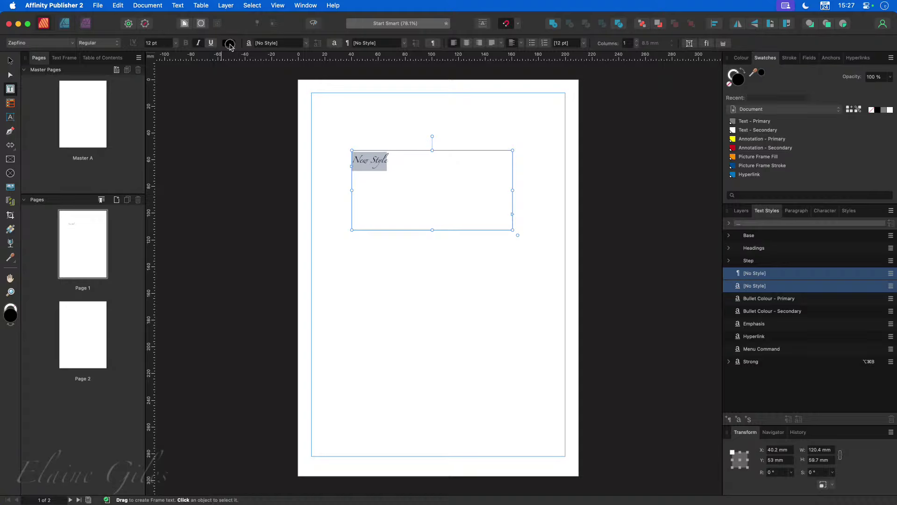
# Step: Colour the "New Style" text red (#E20000) and set its size to 36 pt
pyautogui.click(230, 46)
pyautogui.moveTo(310, 79); pyautogui.dragTo(315, 79)
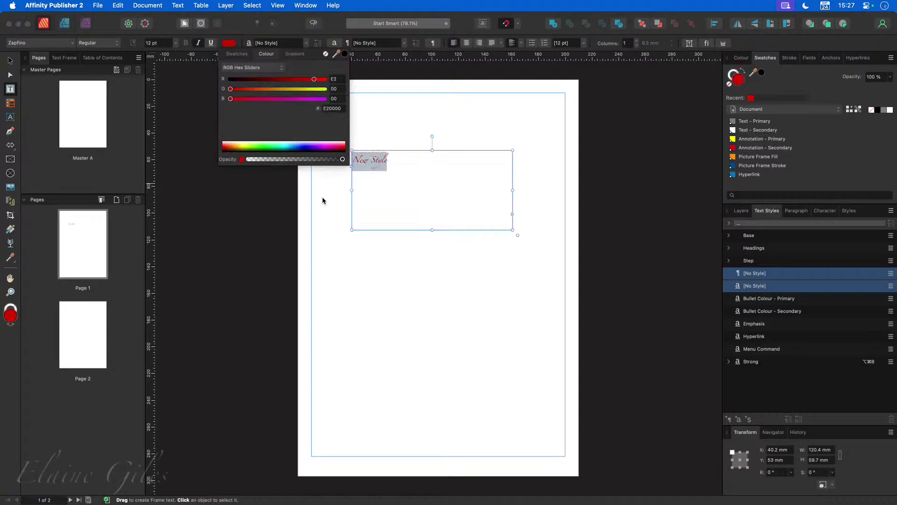
pyautogui.click(176, 43)
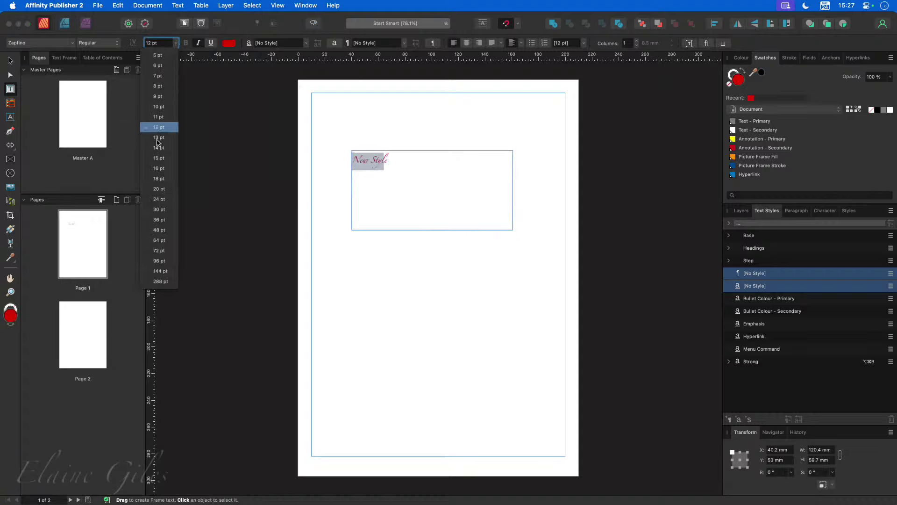
pyautogui.click(159, 220)
pyautogui.click(474, 306)
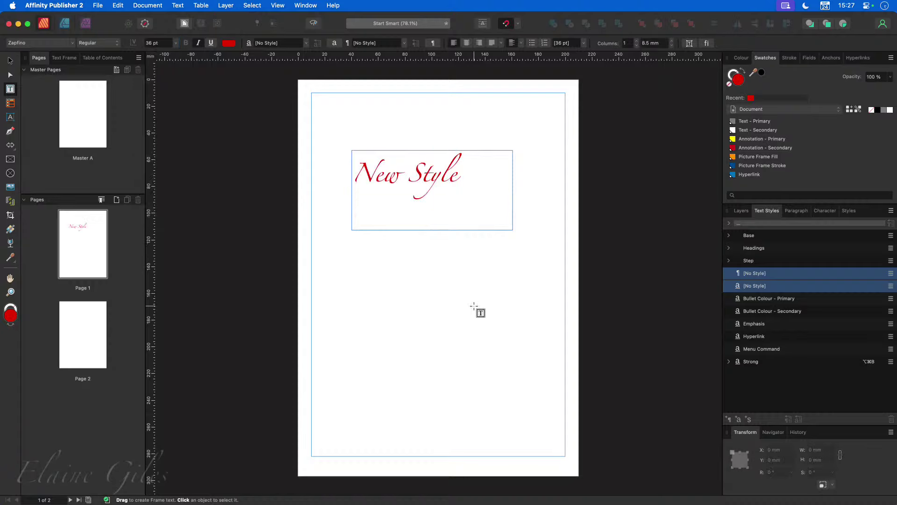
# Step: Create a paragraph style named "New Style" from the formatting of the red Zapfino text
pyautogui.click(403, 178)
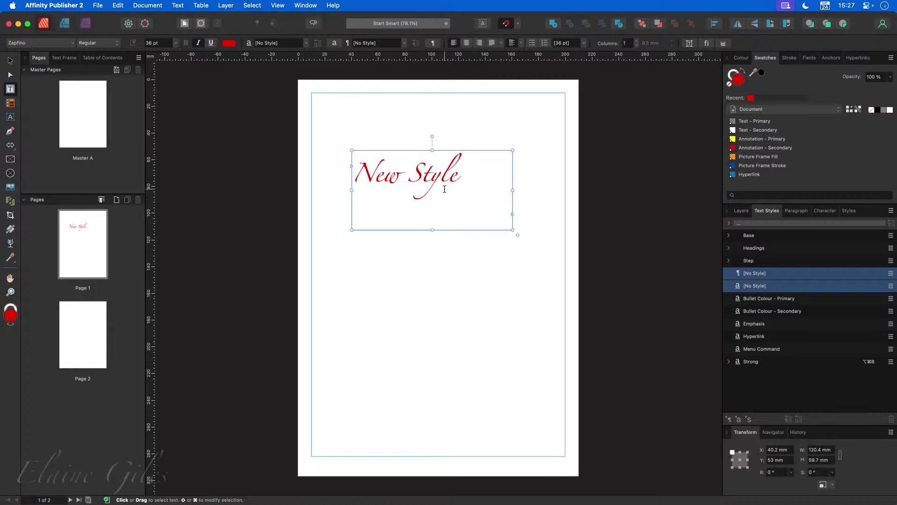
pyautogui.moveTo(462, 176); pyautogui.dragTo(351, 176)
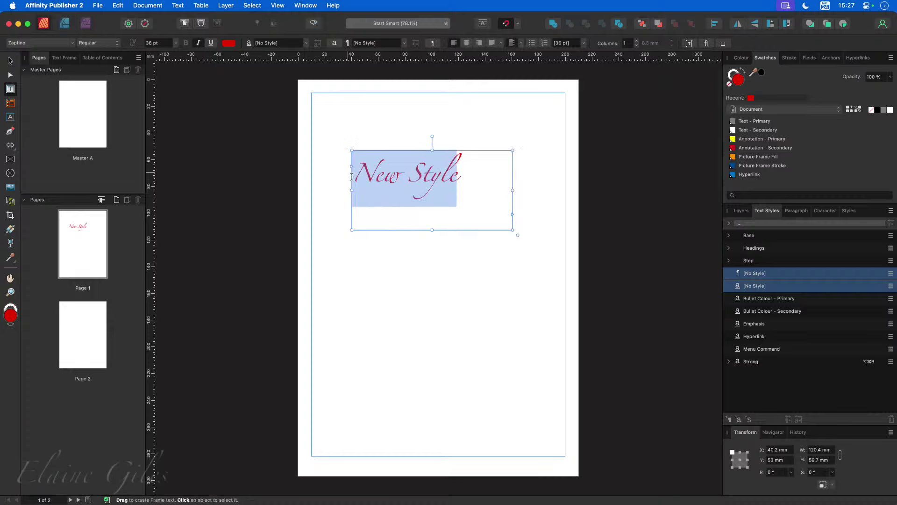
pyautogui.click(389, 172)
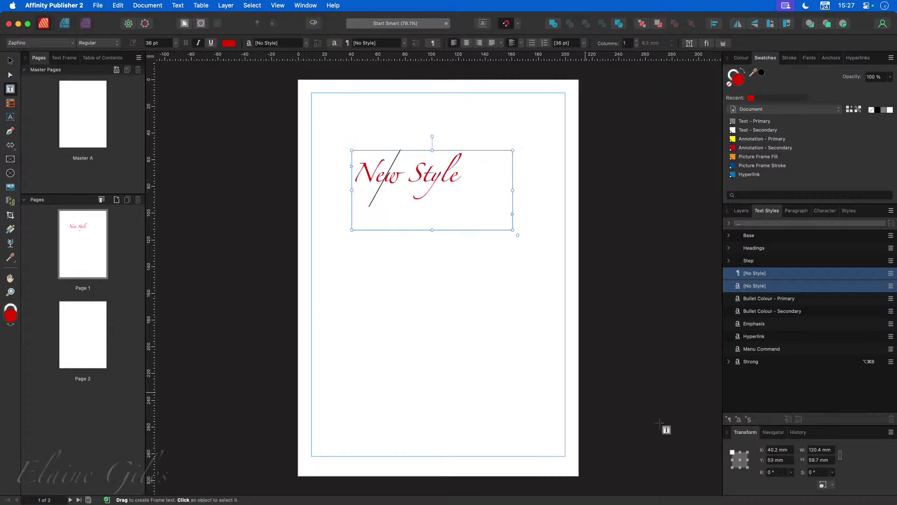
pyautogui.click(730, 420)
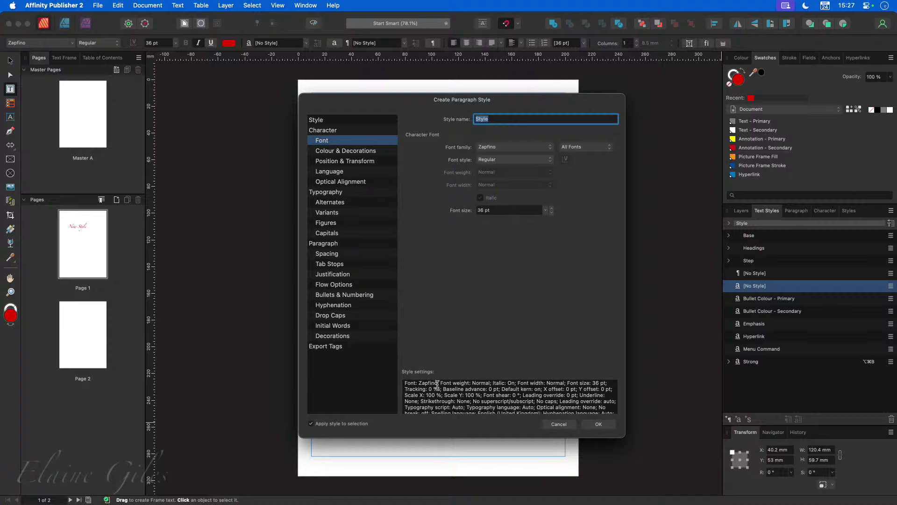
pyautogui.moveTo(437, 384); pyautogui.dragTo(501, 367)
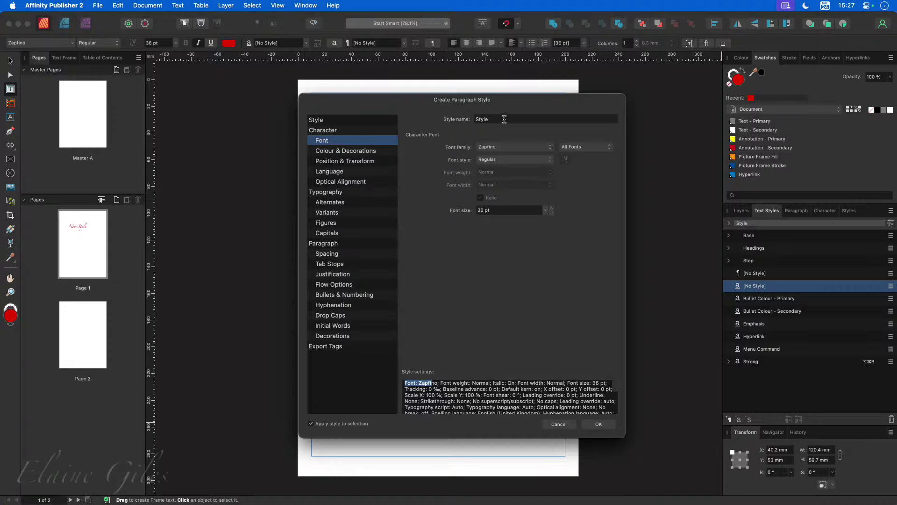
pyautogui.click(504, 119)
pyautogui.write('New')
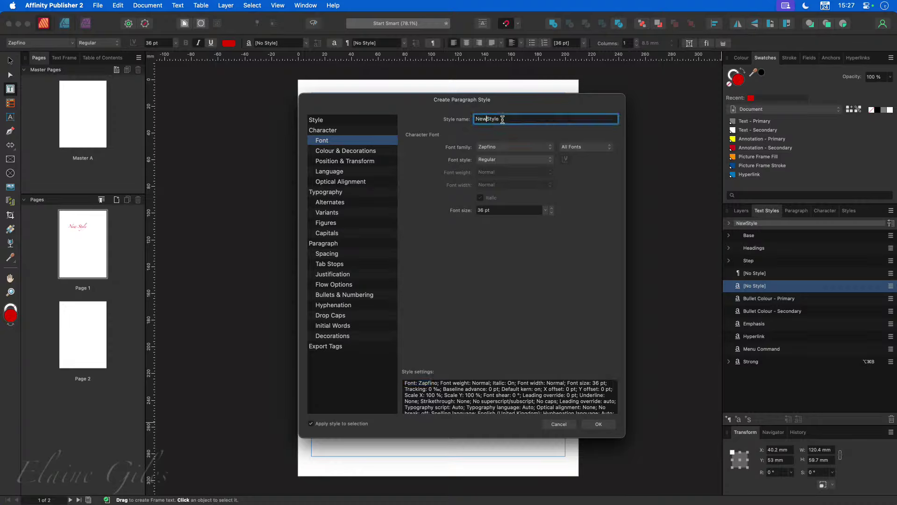
pyautogui.click(599, 423)
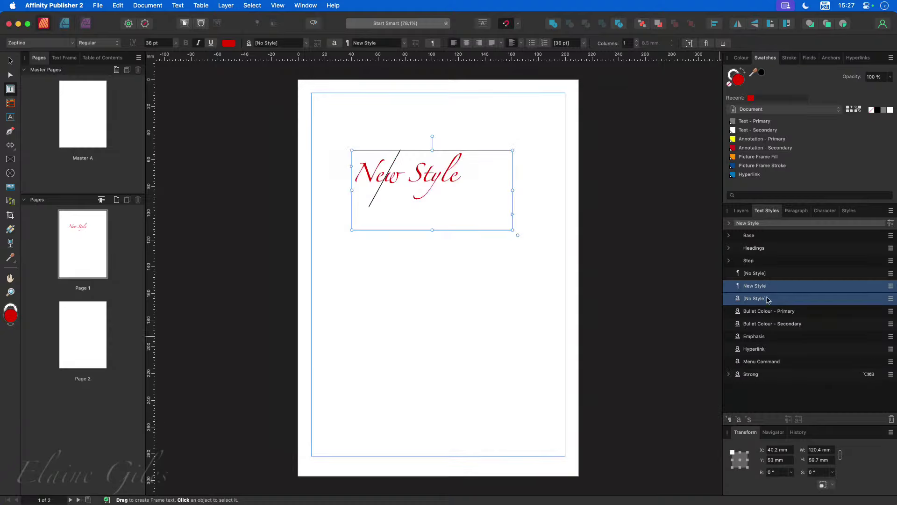
# Step: Select the "New Style" text and apply the Body - Primary paragraph style to it
pyautogui.click(418, 304)
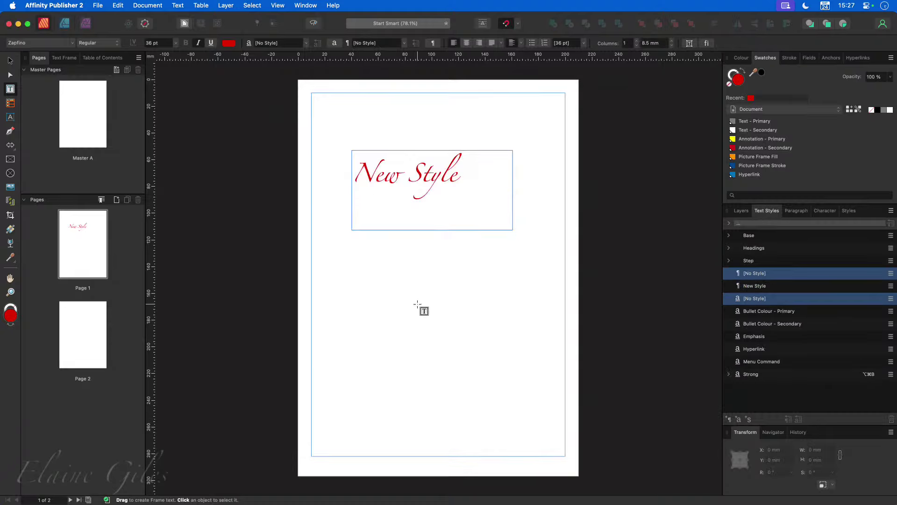
pyautogui.tripleClick(394, 185)
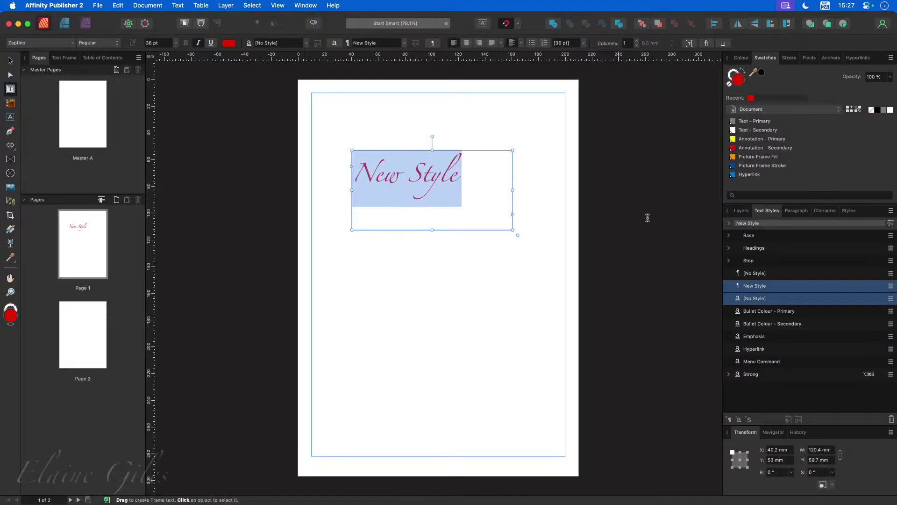
pyautogui.click(729, 236)
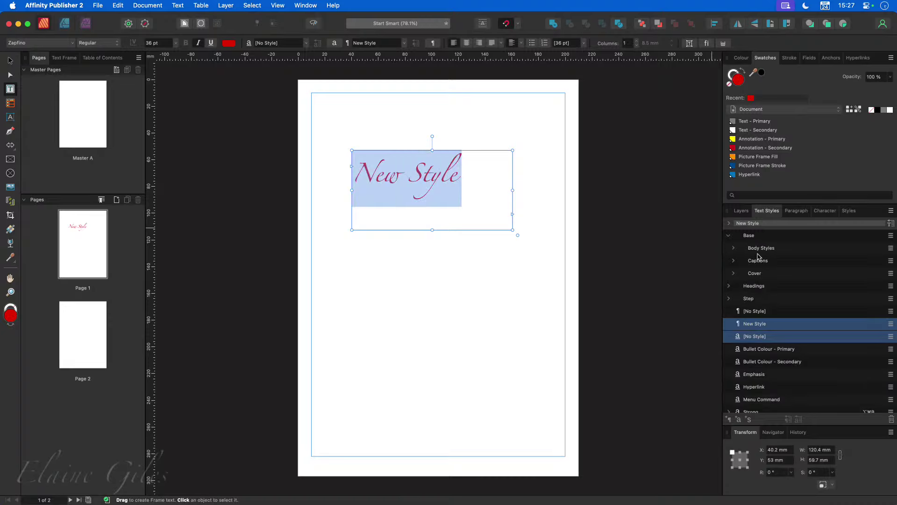
pyautogui.click(733, 248)
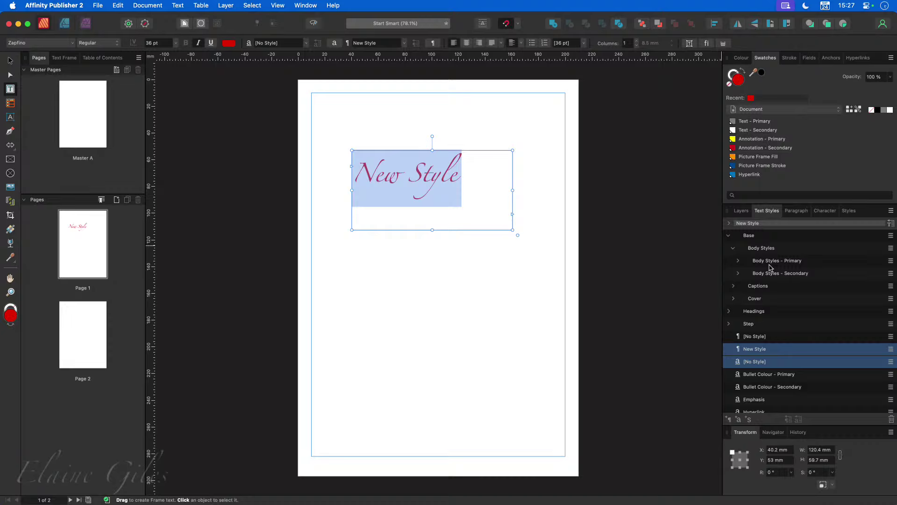
pyautogui.click(739, 260)
pyautogui.click(776, 274)
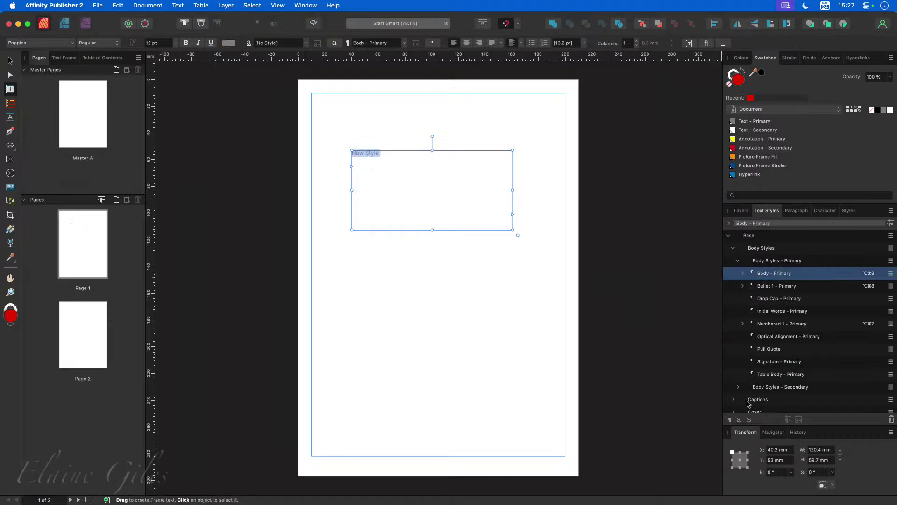
# Step: Apply the custom New Style paragraph style to the selected text again
pyautogui.scroll(-5, 775, 400)
pyautogui.scroll(-5, 776, 400)
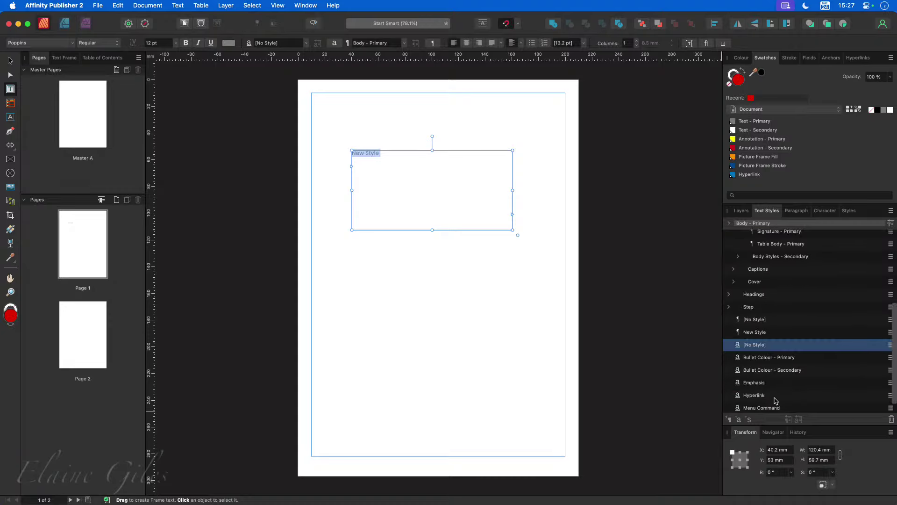
pyautogui.click(777, 333)
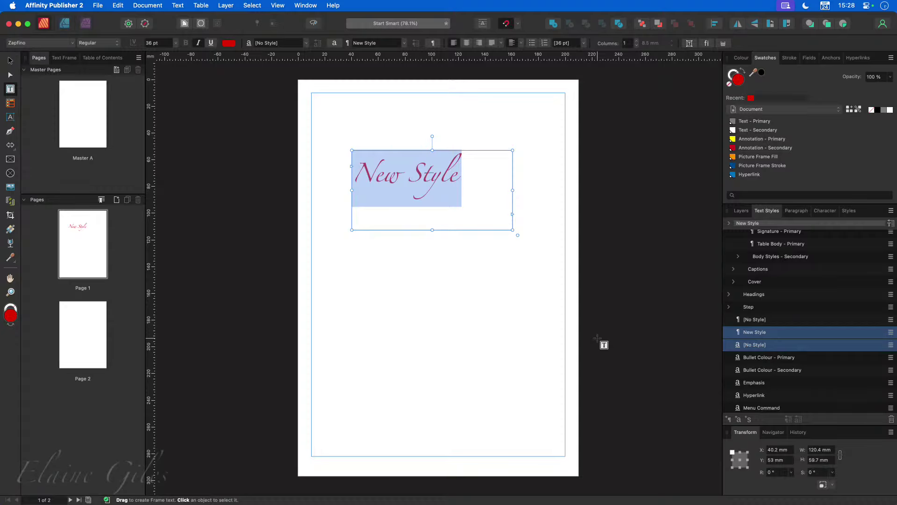
# Step: Delete the "New Style" text frame from page 1
pyautogui.click(453, 230)
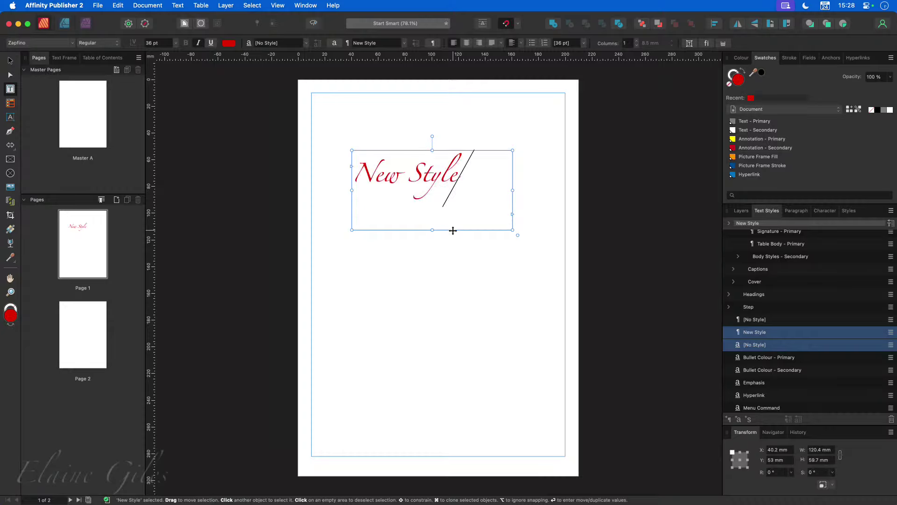
pyautogui.press('BackSpace')
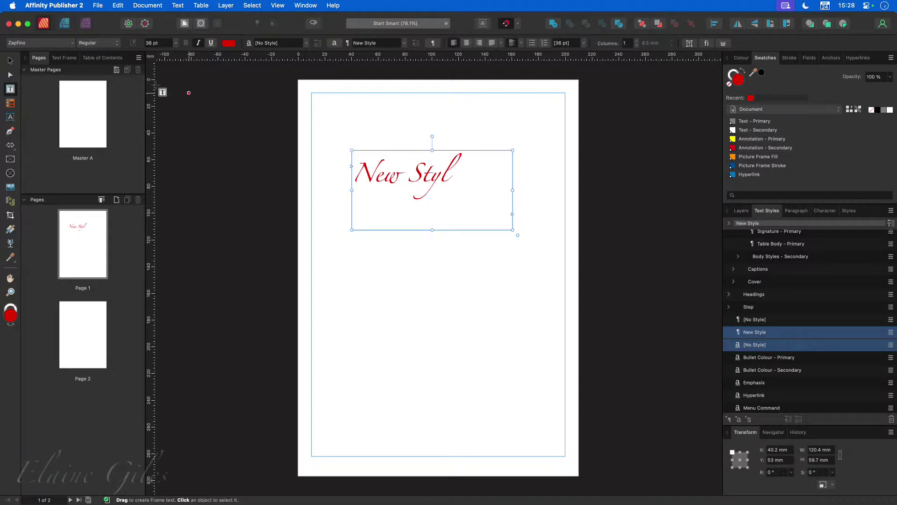
pyautogui.click(13, 63)
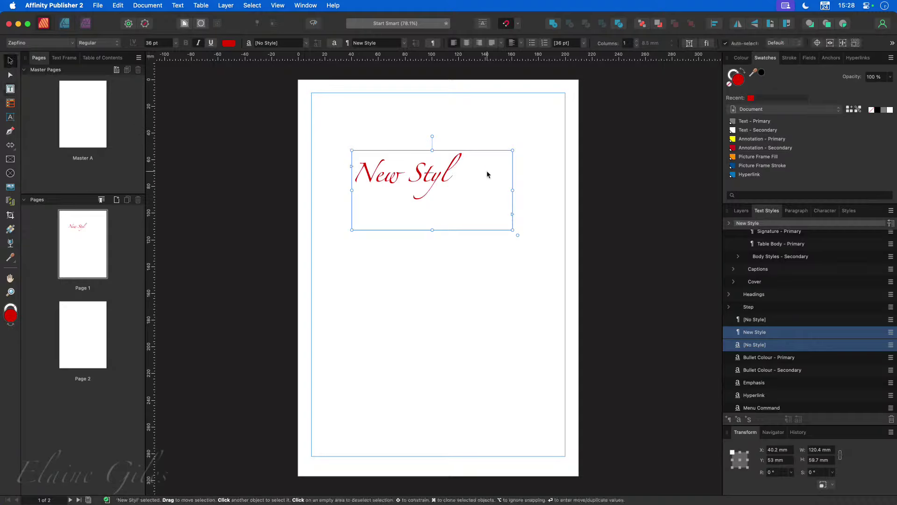
pyautogui.press('BackSpace')
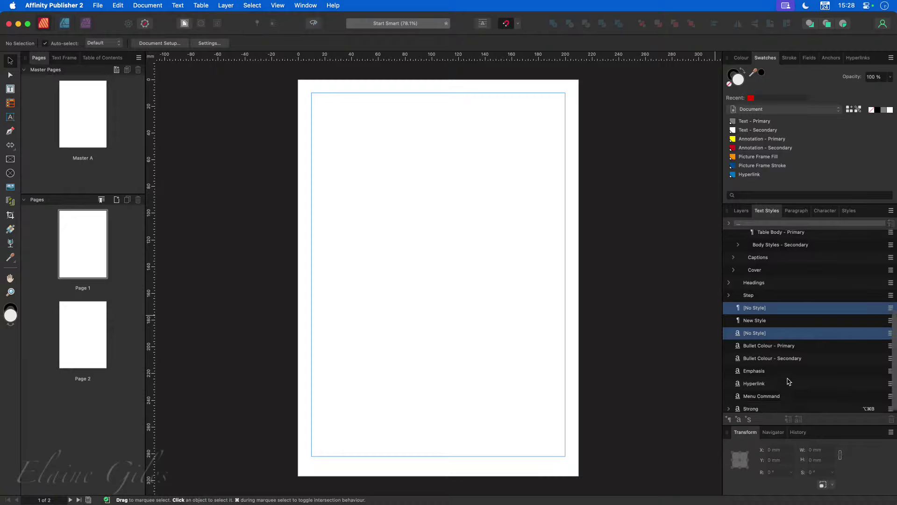
# Step: Collapse the Body Styles group and delete the New Style paragraph style from the document
pyautogui.scroll(-2, 790, 370)
pyautogui.scroll(5, 790, 381)
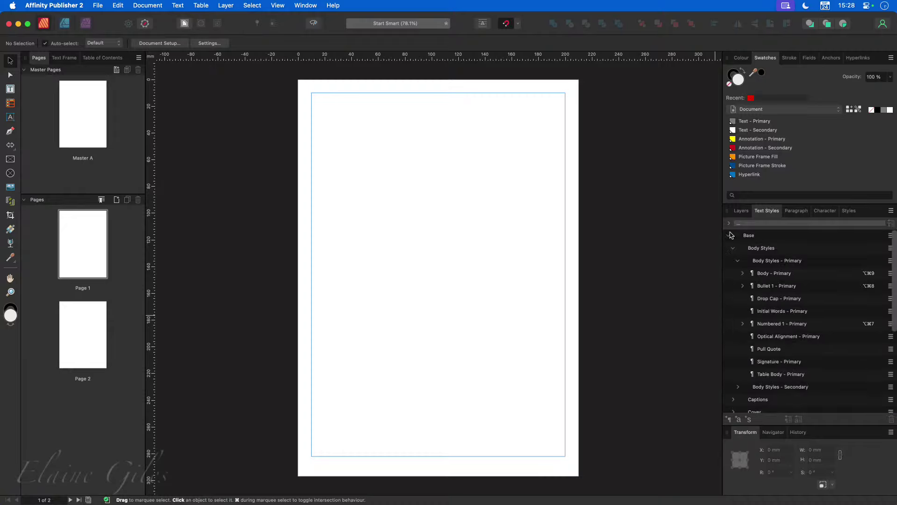
pyautogui.click(733, 249)
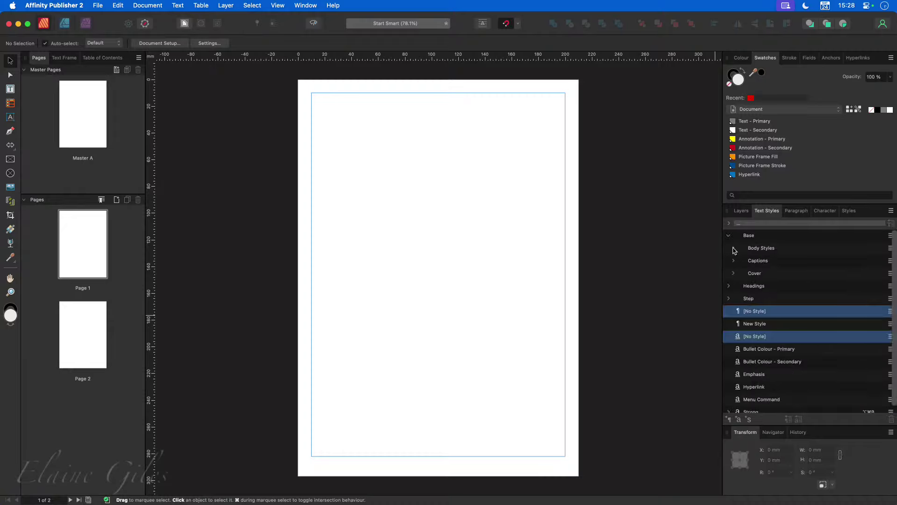
pyautogui.rightClick(749, 326)
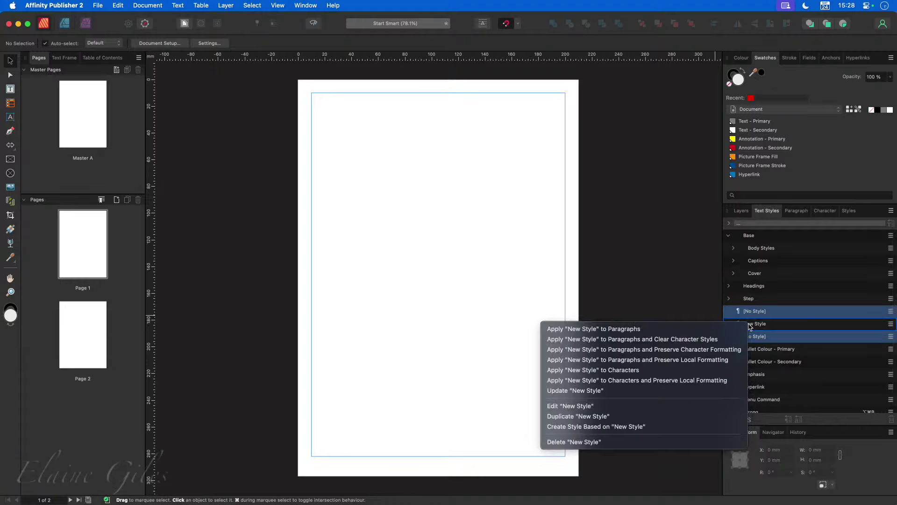
pyautogui.click(610, 442)
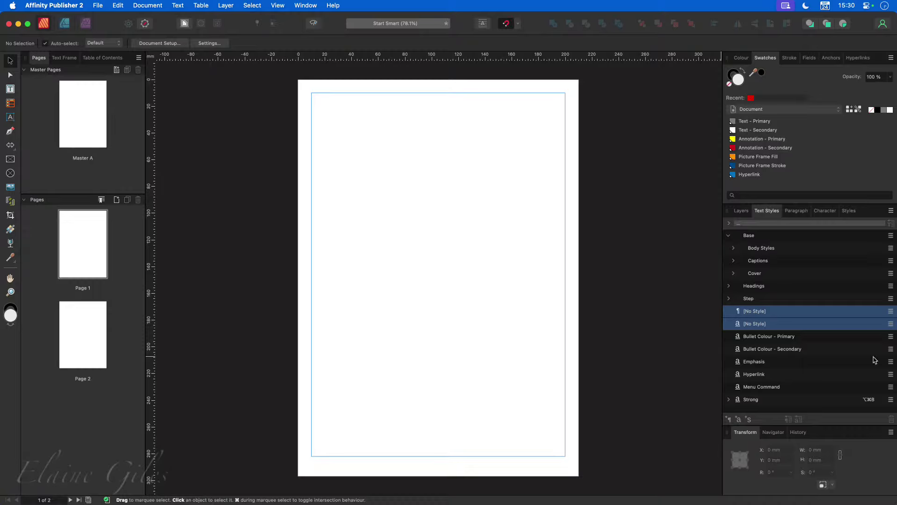
# Step: Collapse the Base group and examine the contents of the Headings and Step style groups
pyautogui.click(730, 236)
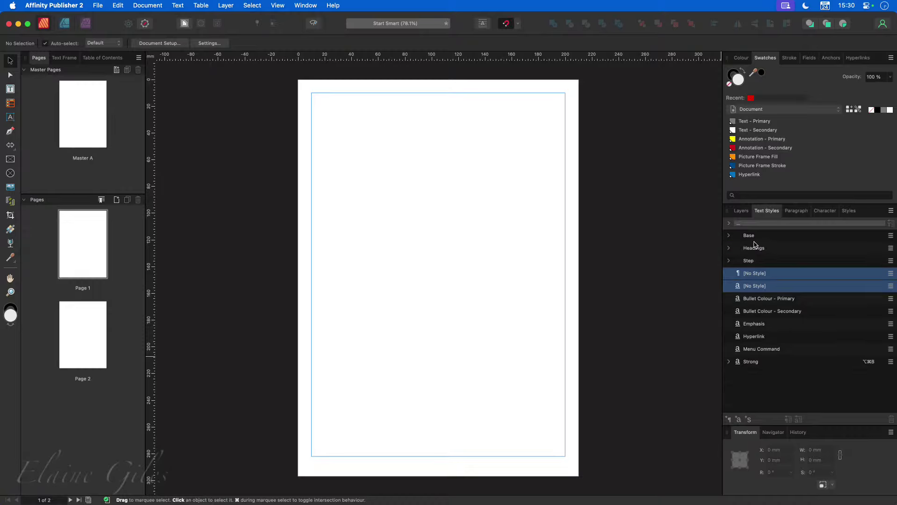
pyautogui.click(729, 249)
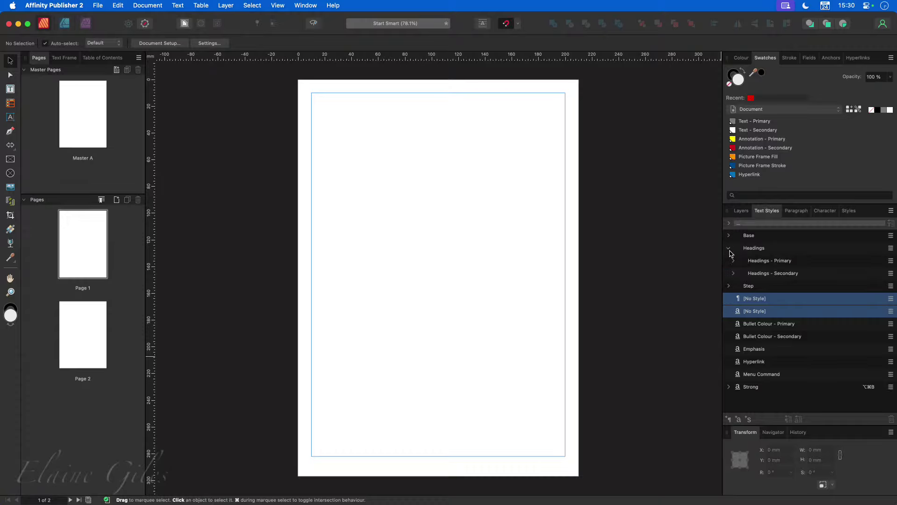
pyautogui.click(729, 287)
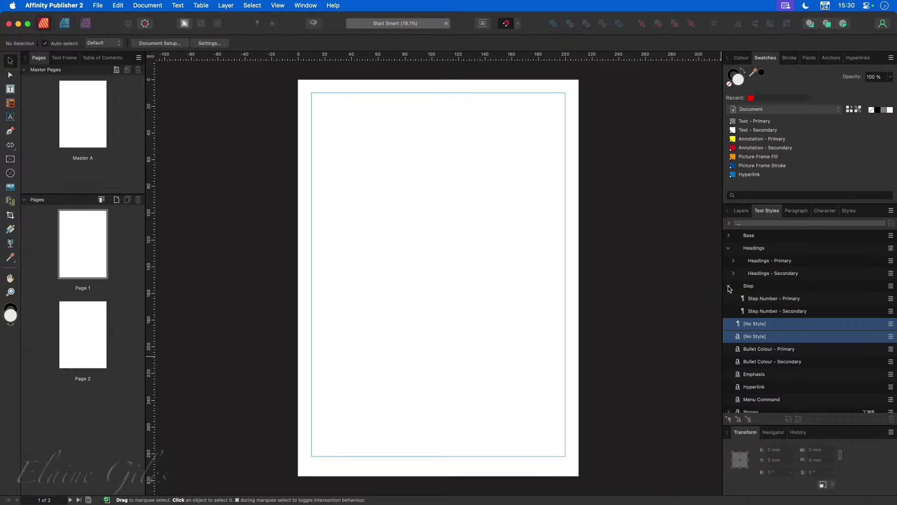
pyautogui.click(729, 286)
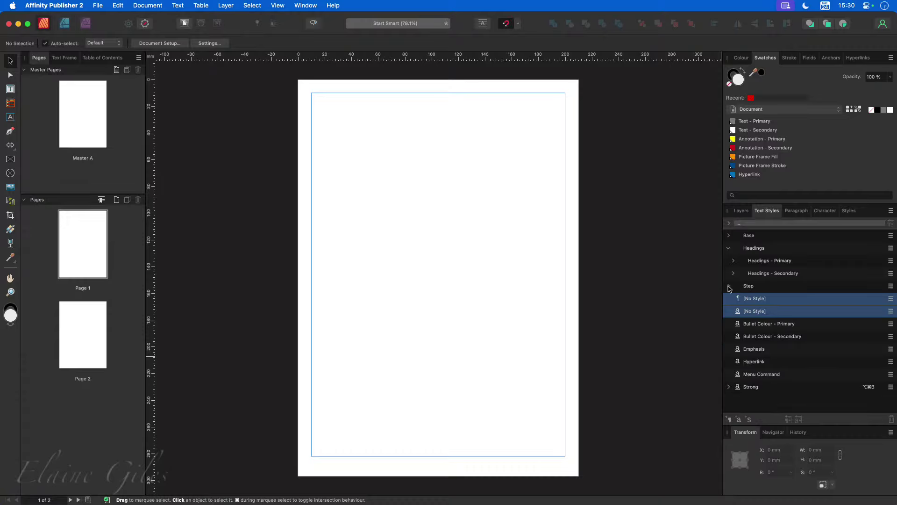
pyautogui.click(730, 249)
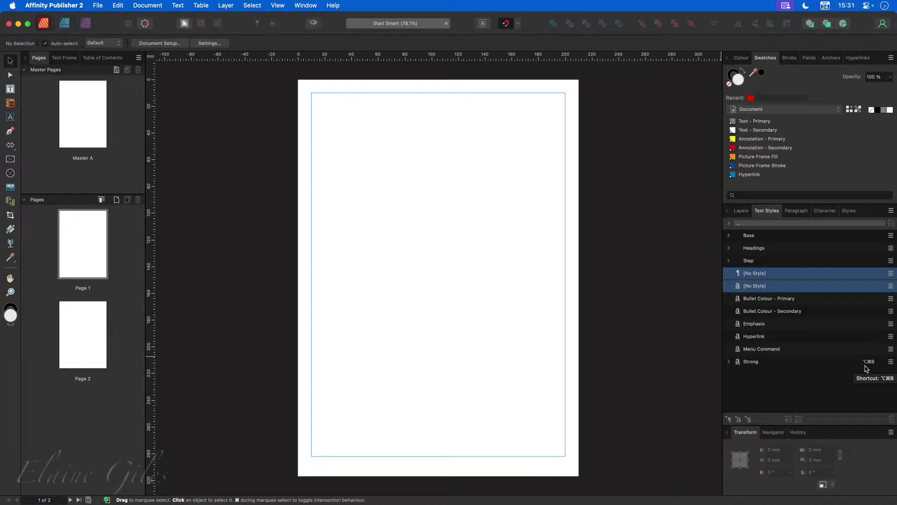
# Step: Edit the Emphasis character style to assign it the keyboard shortcut Option+Command+I
pyautogui.rightClick(784, 326)
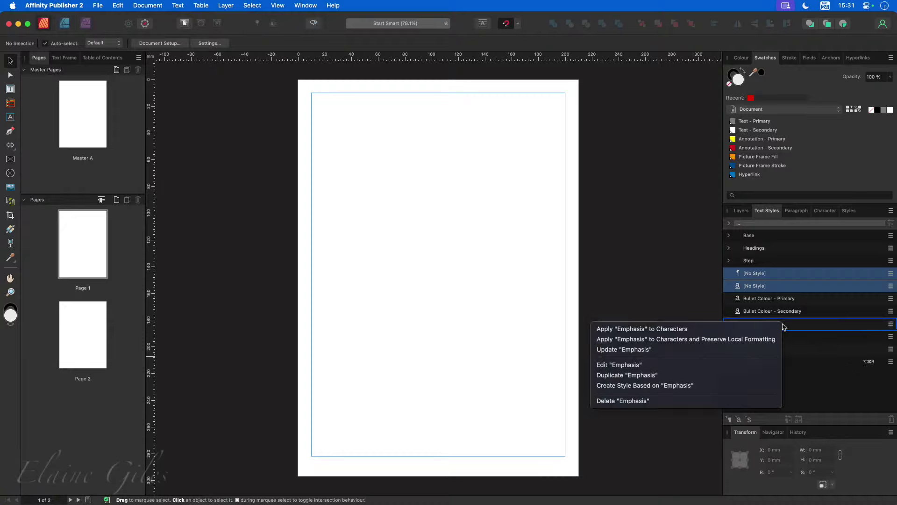
pyautogui.click(691, 368)
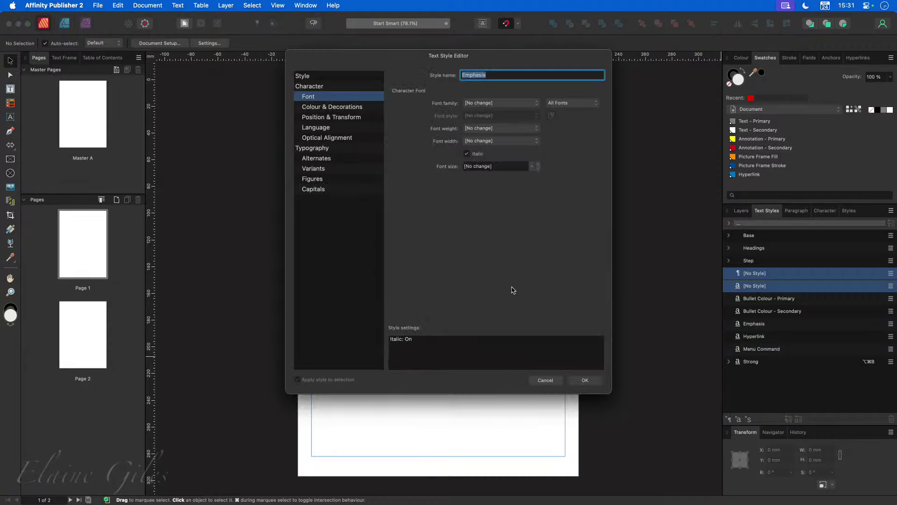
pyautogui.click(340, 85)
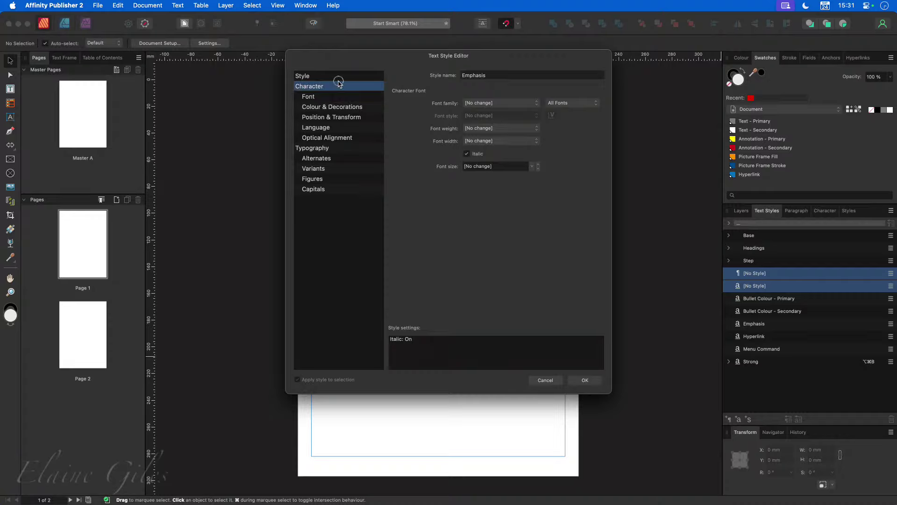
pyautogui.click(338, 78)
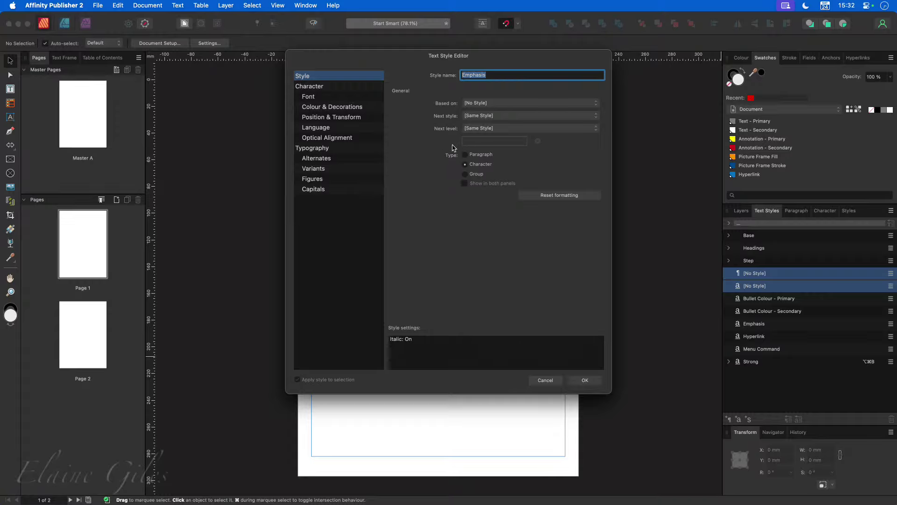
pyautogui.click(476, 142)
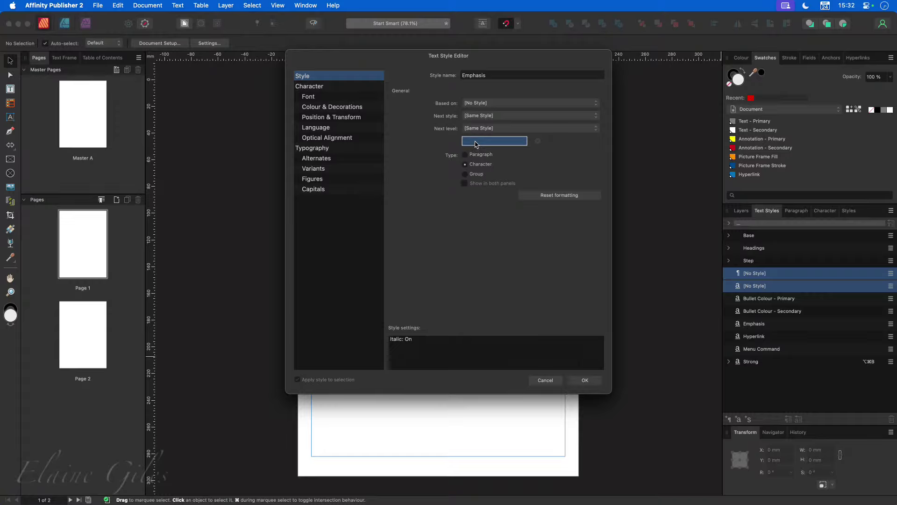
pyautogui.press('alt+super+i')
pyautogui.click(585, 380)
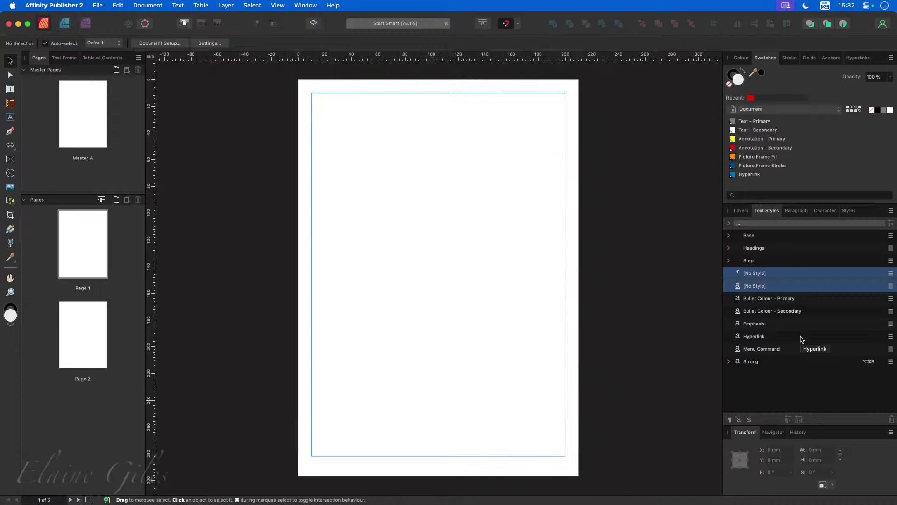
# Step: Check the keyboard shortcut assigned to the Emphasis character style in its style settings
pyautogui.rightClick(788, 326)
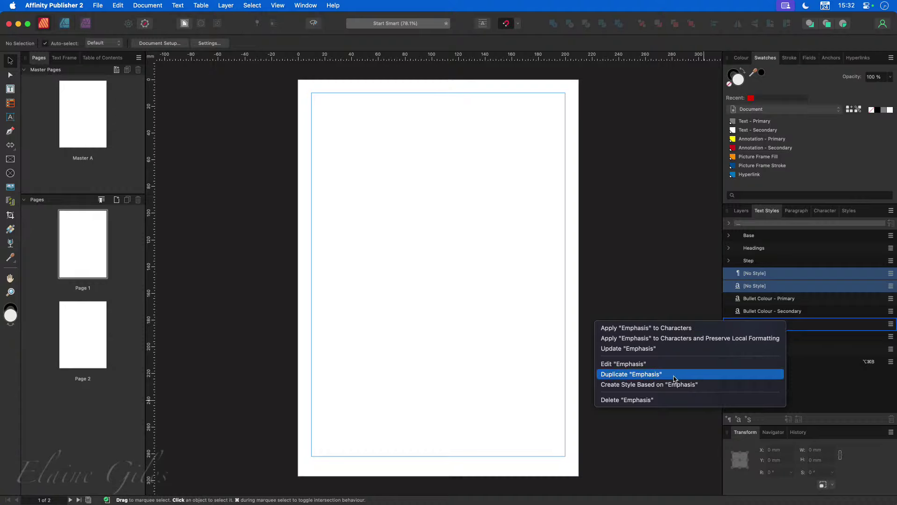
pyautogui.click(626, 363)
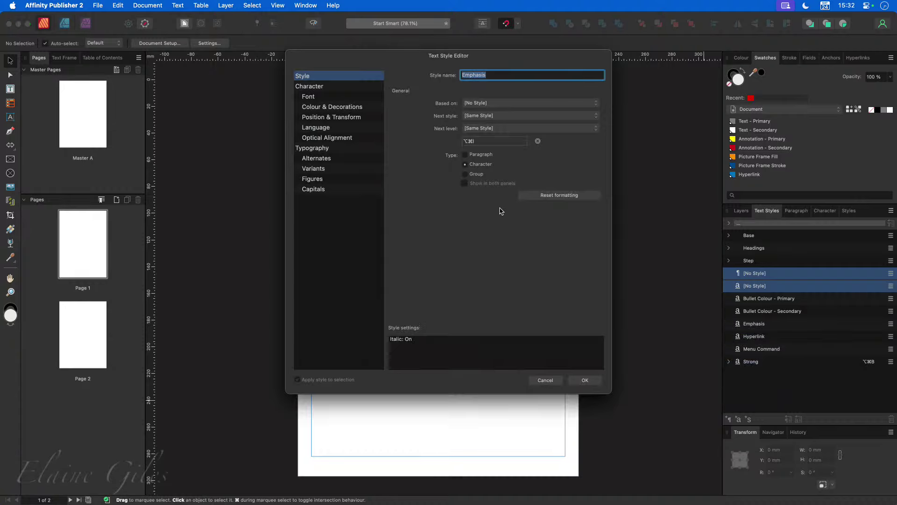
pyautogui.click(595, 383)
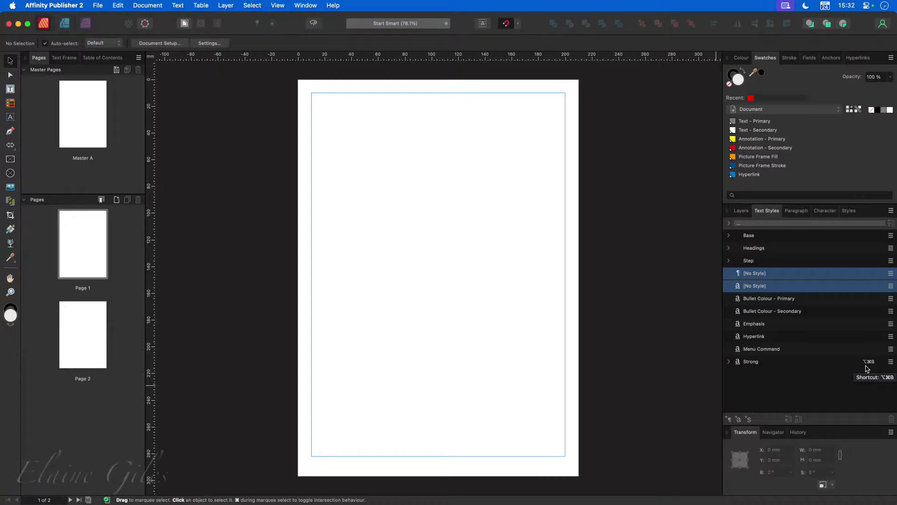
# Step: Examine the keyboard shortcuts of the Primary and Secondary body styles in the Base group, then collapse the group
pyautogui.click(729, 236)
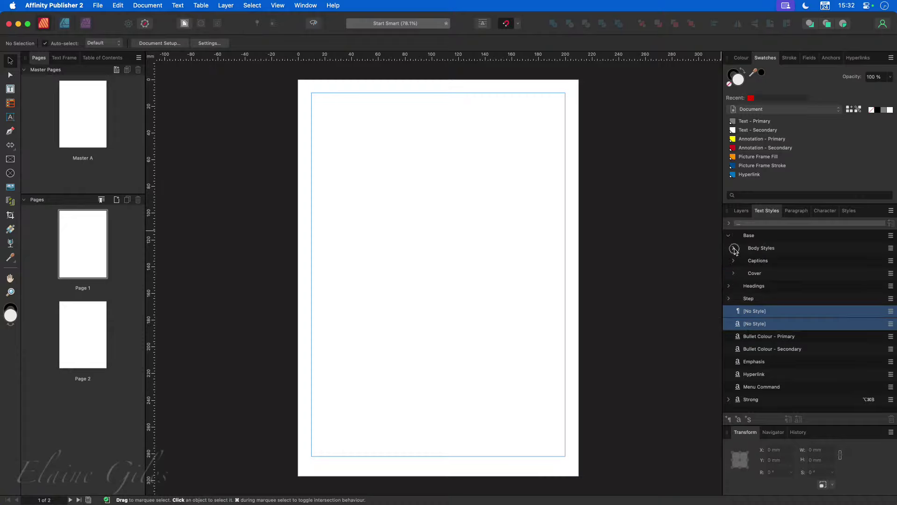
pyautogui.click(734, 248)
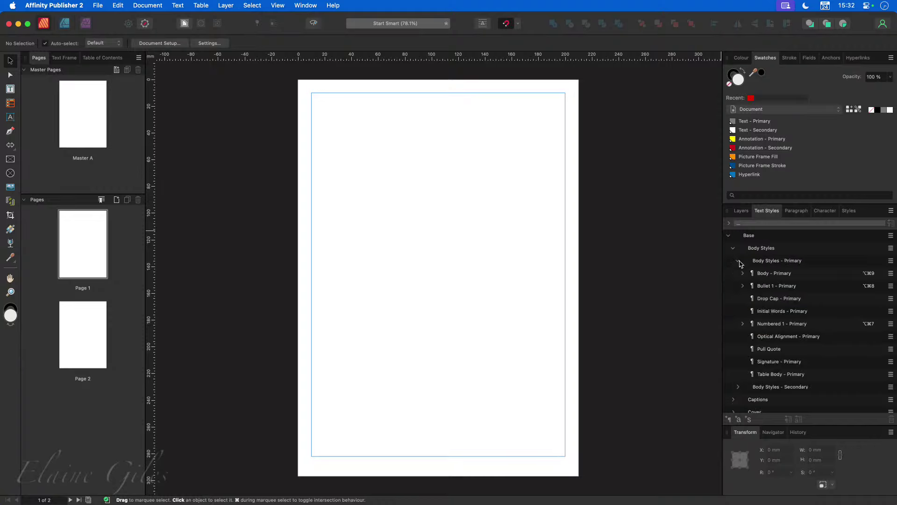
pyautogui.click(738, 260)
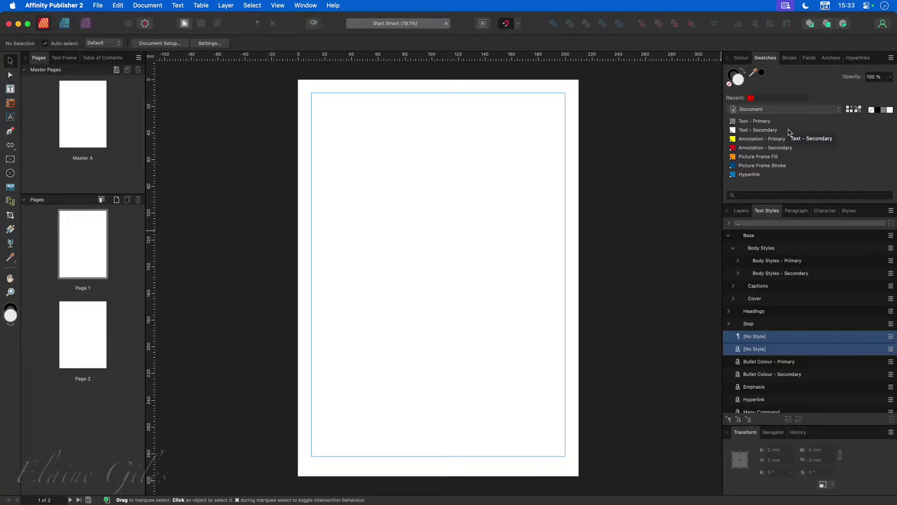
pyautogui.click(739, 260)
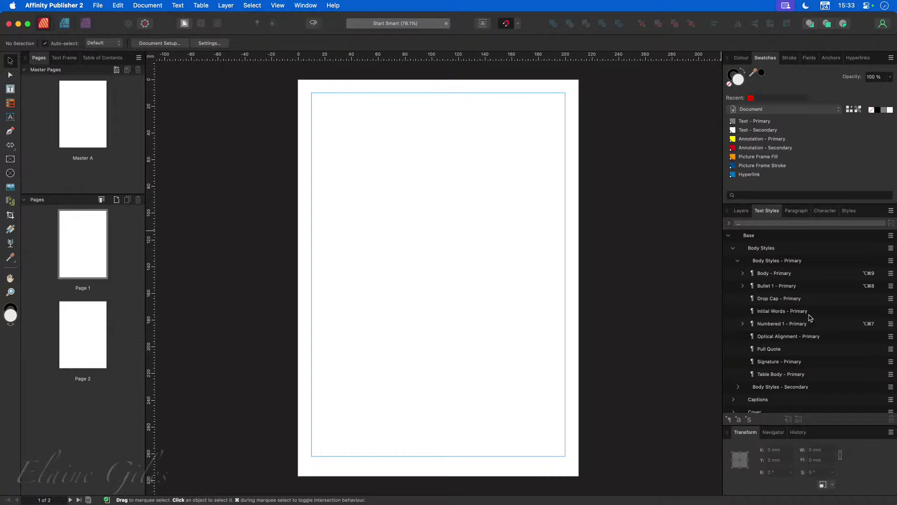
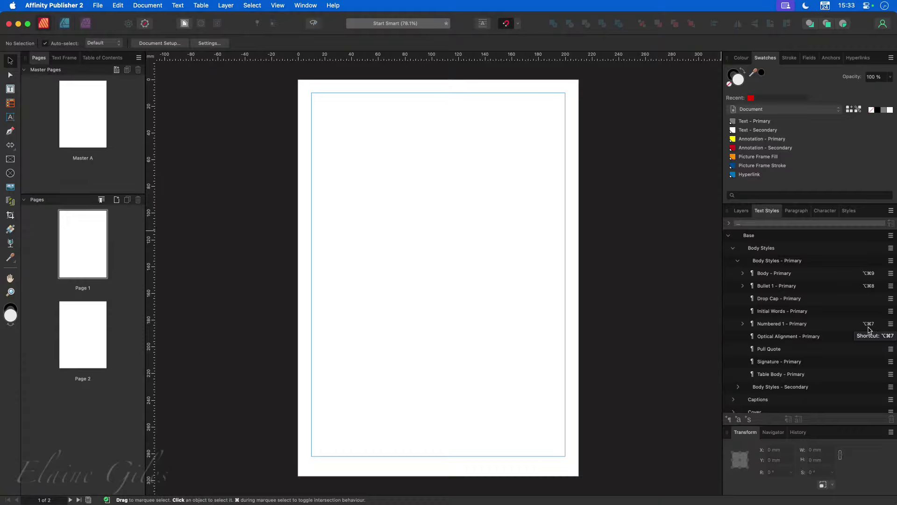
pyautogui.scroll(-3, 870, 364)
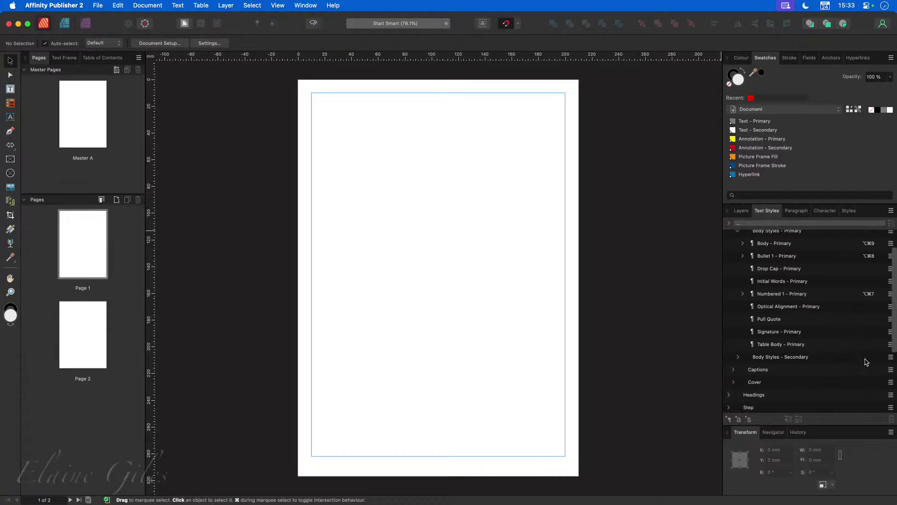
pyautogui.click(739, 351)
pyautogui.scroll(-6, 825, 368)
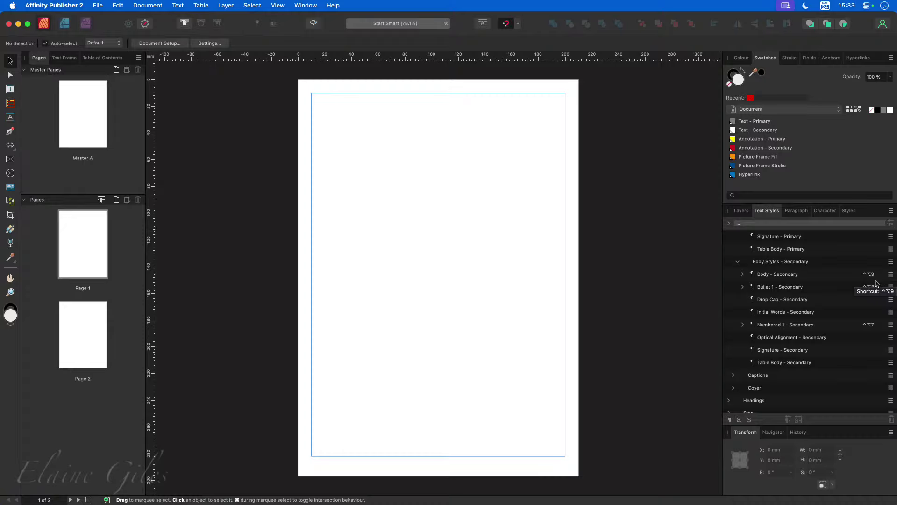
pyautogui.scroll(5, 791, 332)
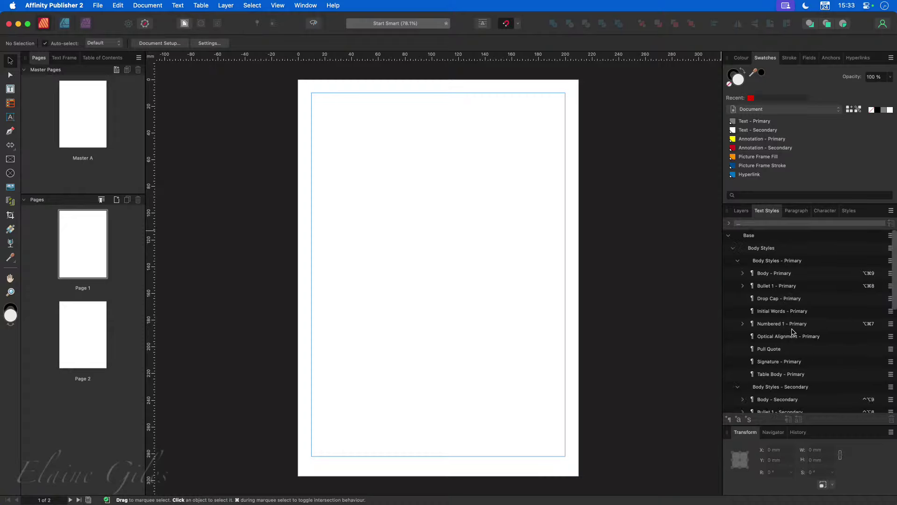
pyautogui.click(738, 261)
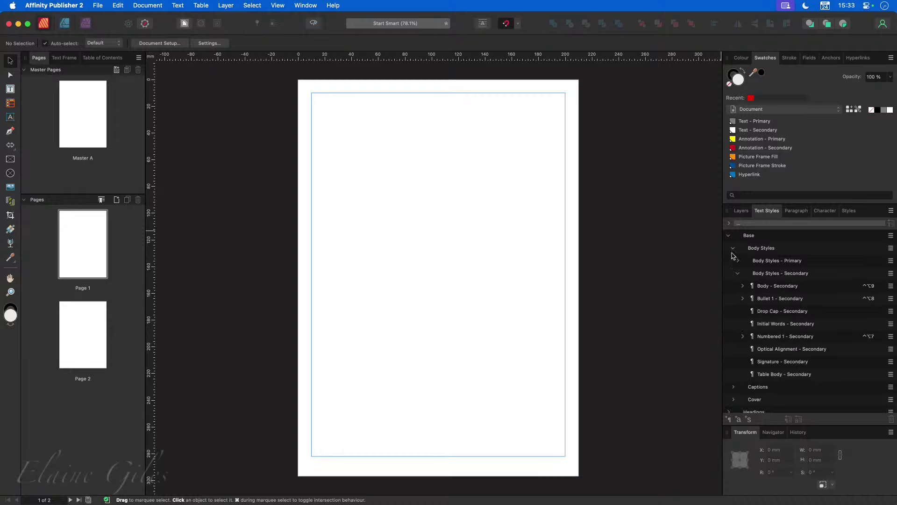
pyautogui.click(734, 250)
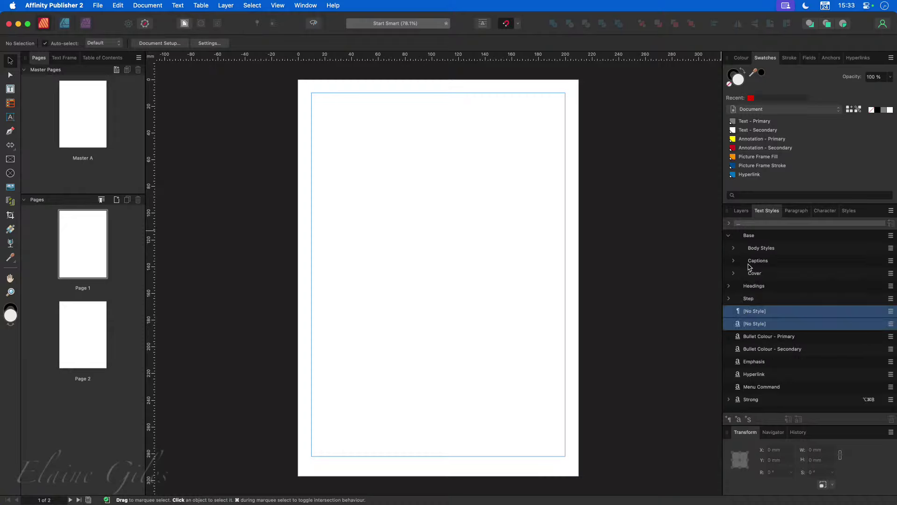
pyautogui.click(730, 237)
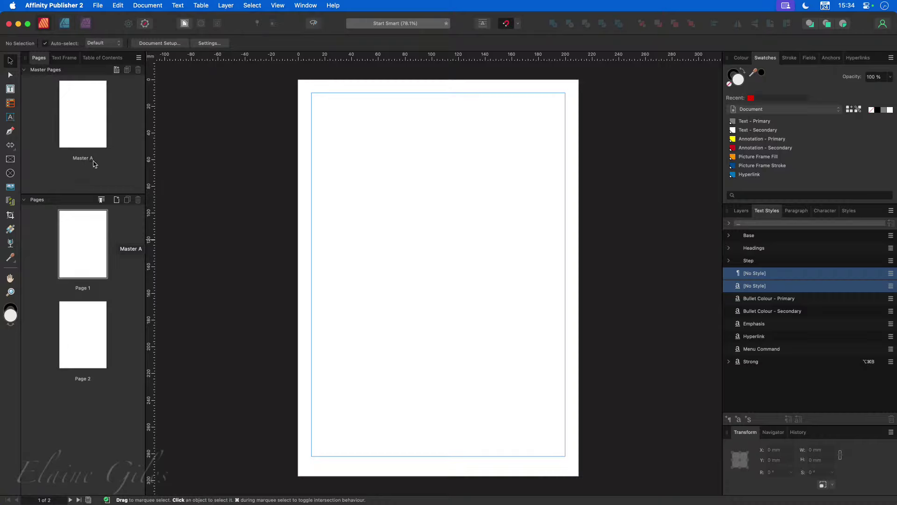
# Step: Open Master A and draw a text frame about 144 mm wide and 272 mm high against the right margin
pyautogui.doubleClick(92, 138)
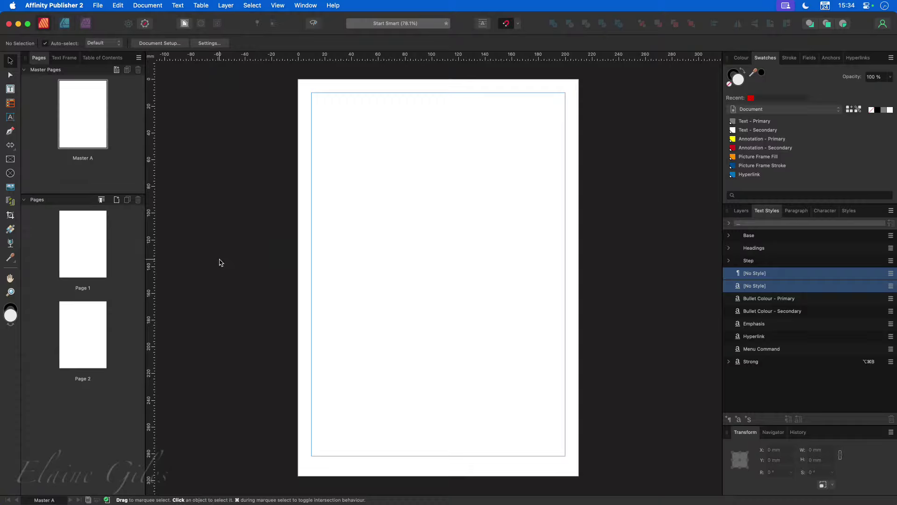
pyautogui.click(11, 89)
pyautogui.moveTo(374, 94); pyautogui.dragTo(552, 445)
pyautogui.moveTo(563, 454); pyautogui.dragTo(563, 453)
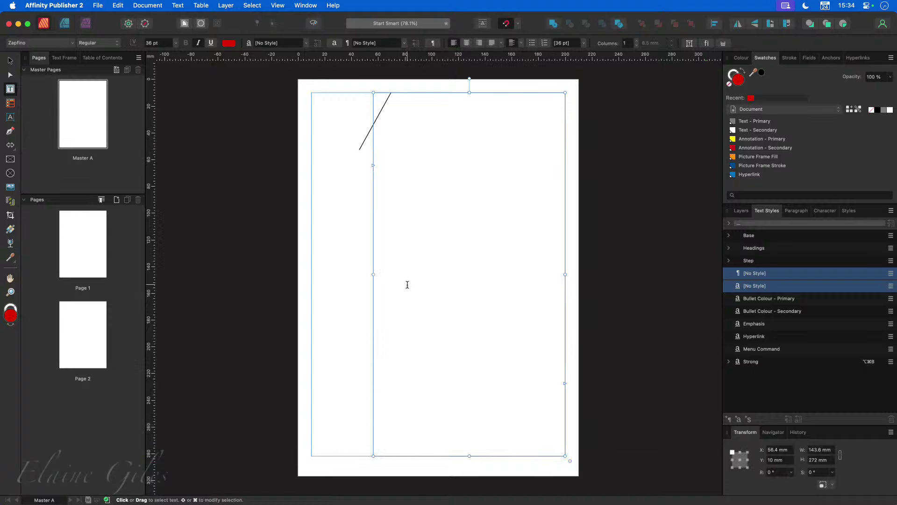
# Step: Set the text frame's width to 140 mm and move it flush with the right margin of Master A
pyautogui.click(828, 450)
pyautogui.write('140')
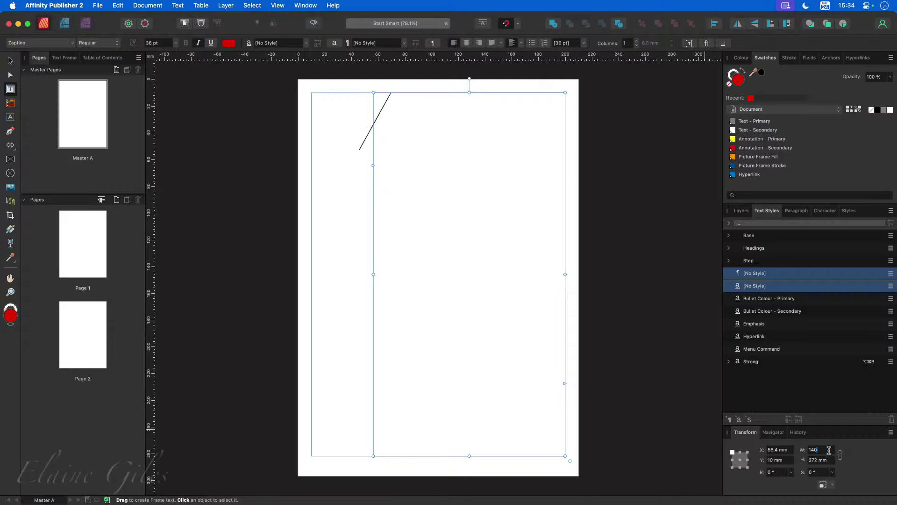
pyautogui.press('Return')
pyautogui.press('Escape')
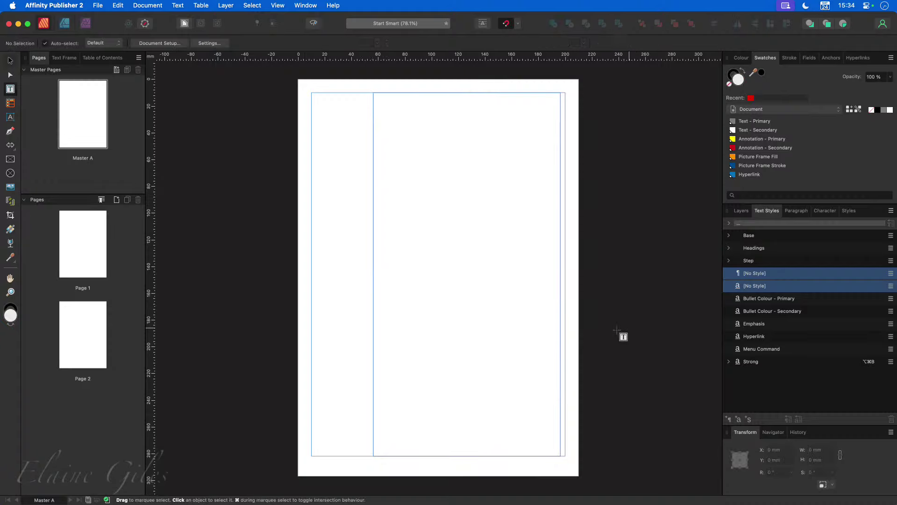
pyautogui.moveTo(441, 321); pyautogui.dragTo(446, 325)
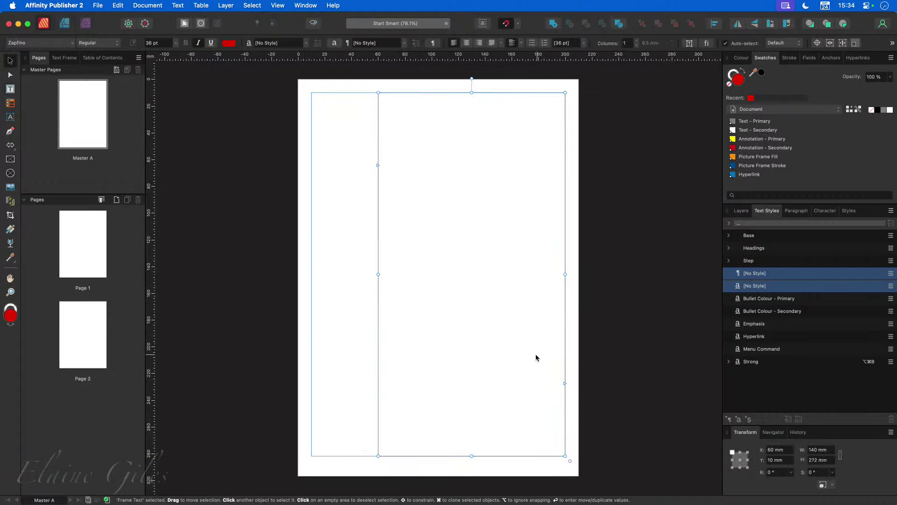
# Step: Enter the placeholder text "gjgjhgjhgjhgjh" in the frame and format it with the Body - Primary paragraph style, without italic
pyautogui.press('t')
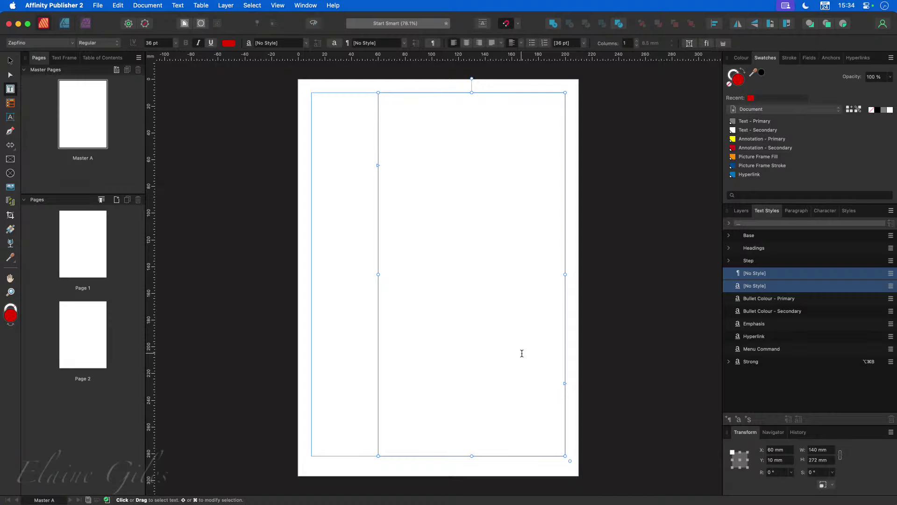
pyautogui.write('gjgjhgjhgjhgjh')
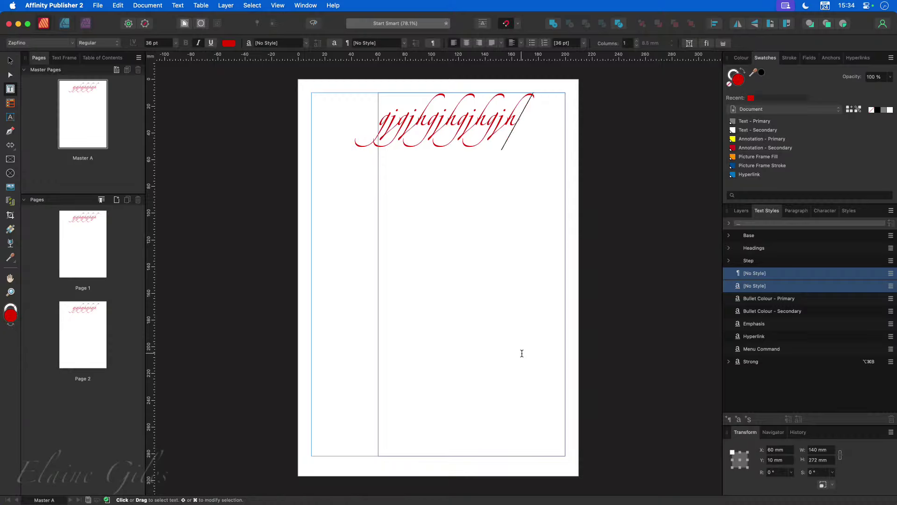
pyautogui.press('super+a')
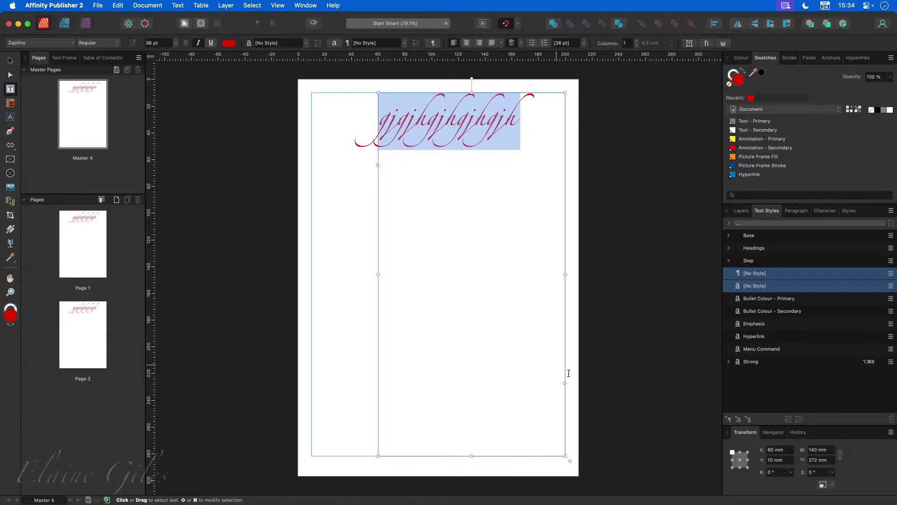
pyautogui.click(730, 237)
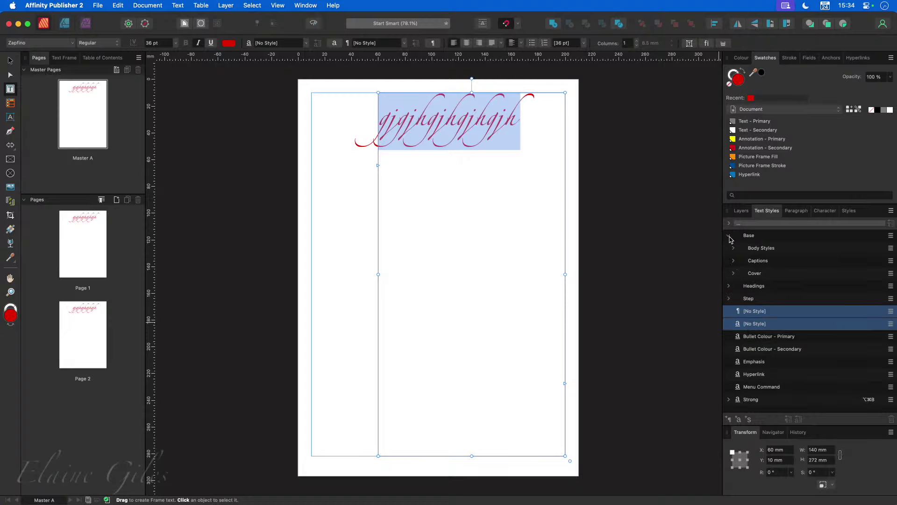
pyautogui.click(733, 247)
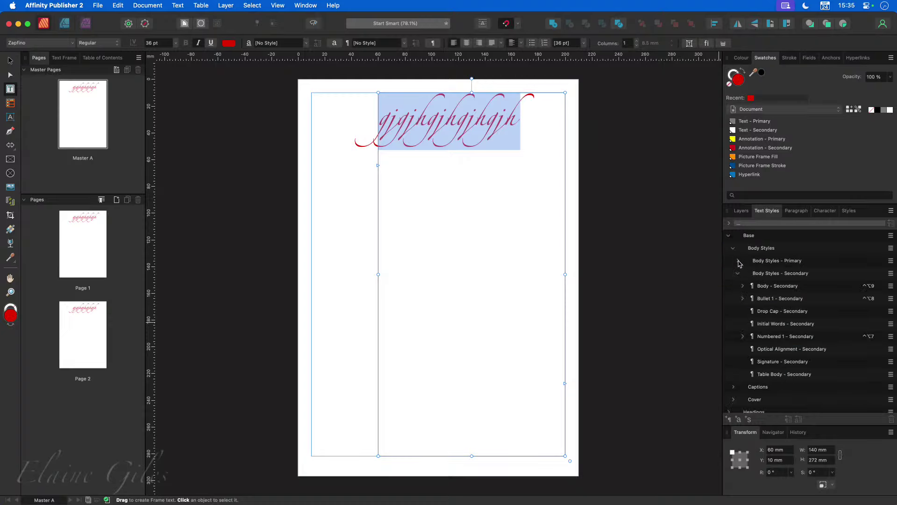
pyautogui.click(738, 273)
pyautogui.click(739, 262)
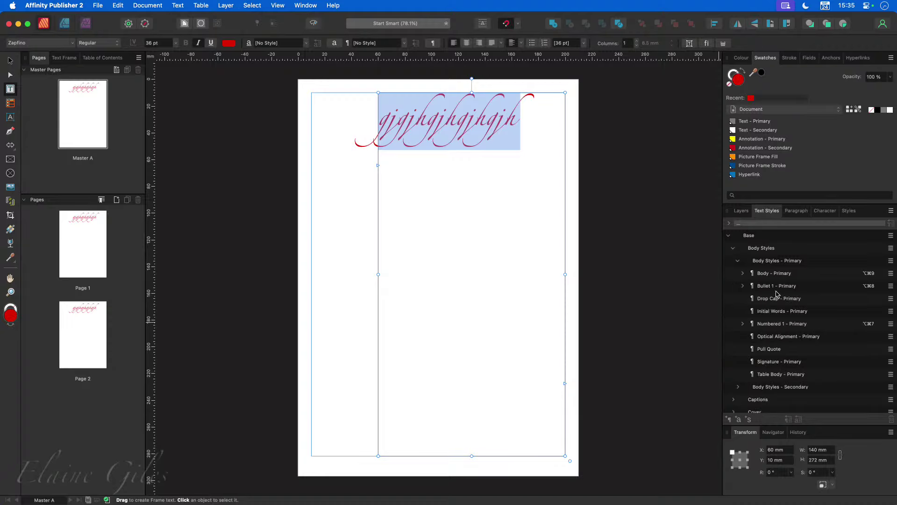
pyautogui.click(781, 273)
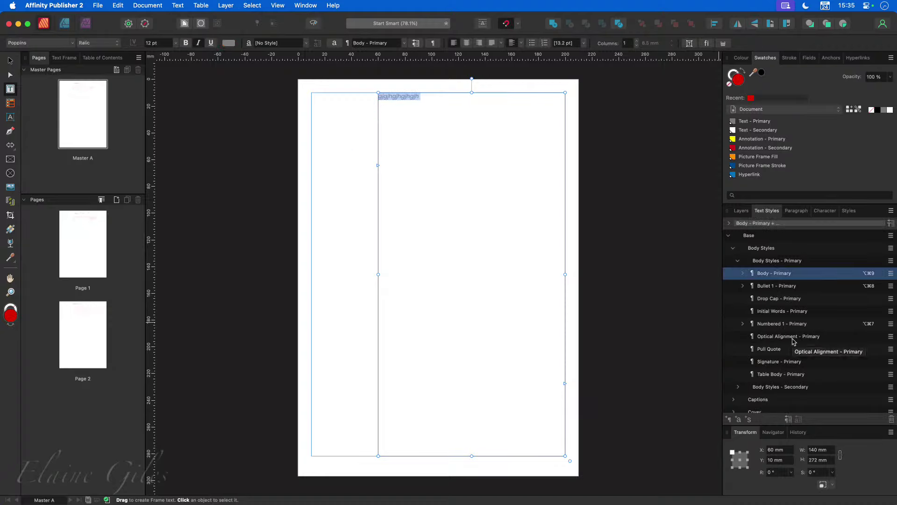
pyautogui.click(198, 43)
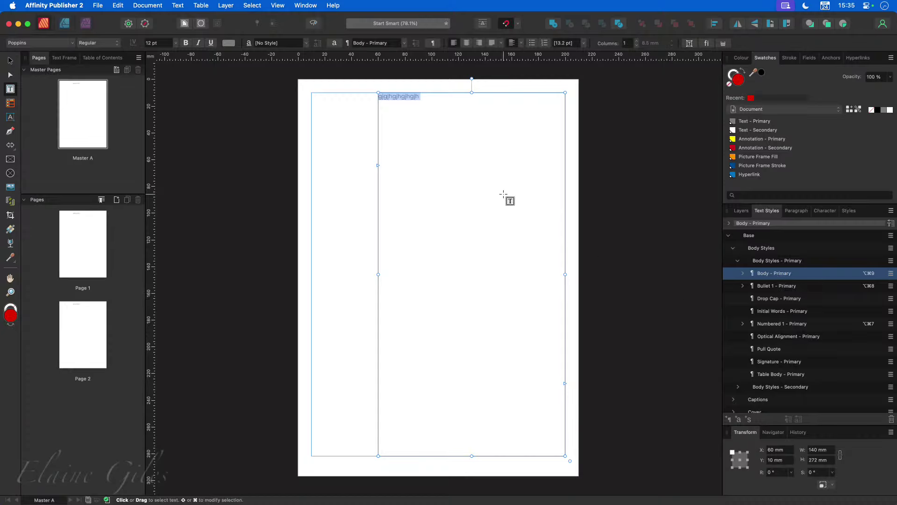
# Step: Delete the placeholder text from the master text frame and deselect the frame
pyautogui.press('BackSpace')
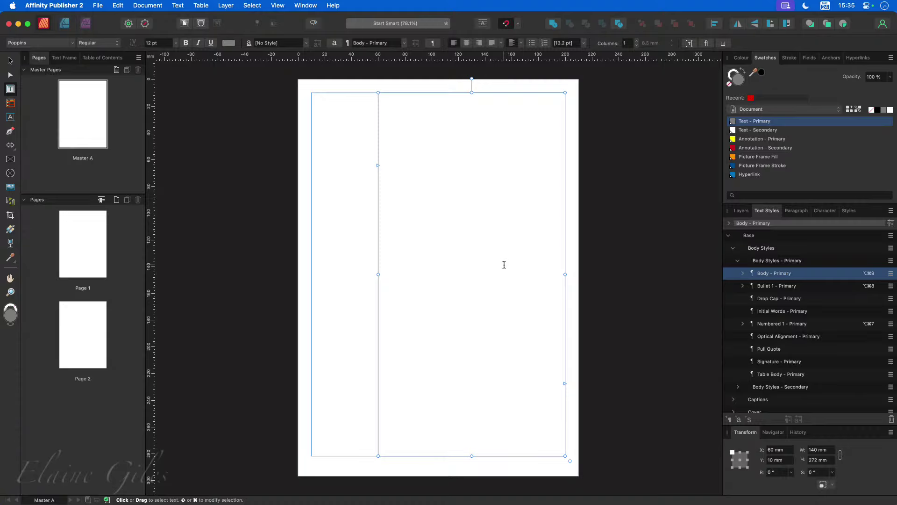
pyautogui.click(10, 61)
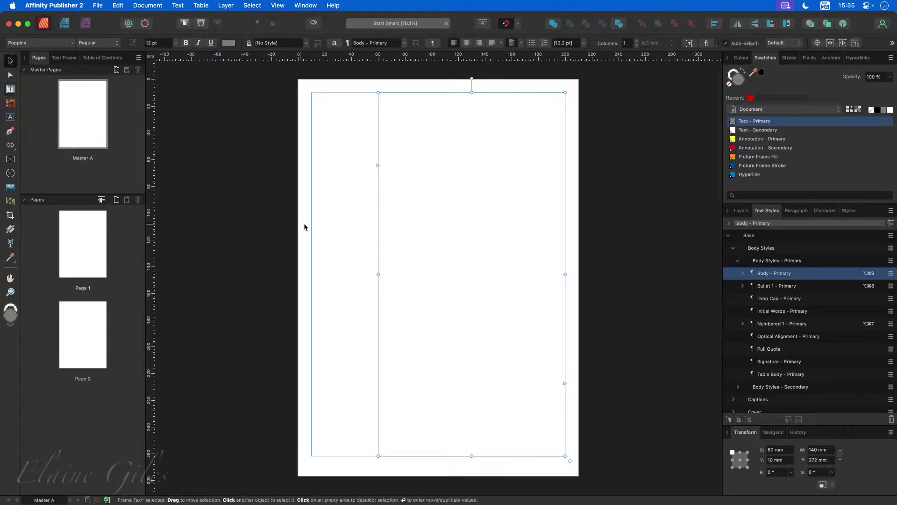
pyautogui.click(273, 258)
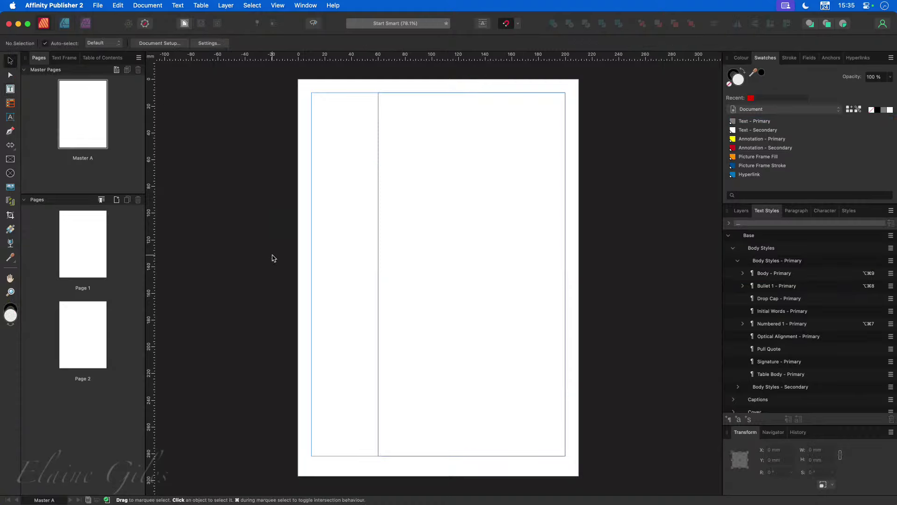
# Step: Draw a footer text frame about 190 mm wide and 9 mm high just below Master A's bottom margin, spanning between the side margins
pyautogui.scroll(-1, 347, 335)
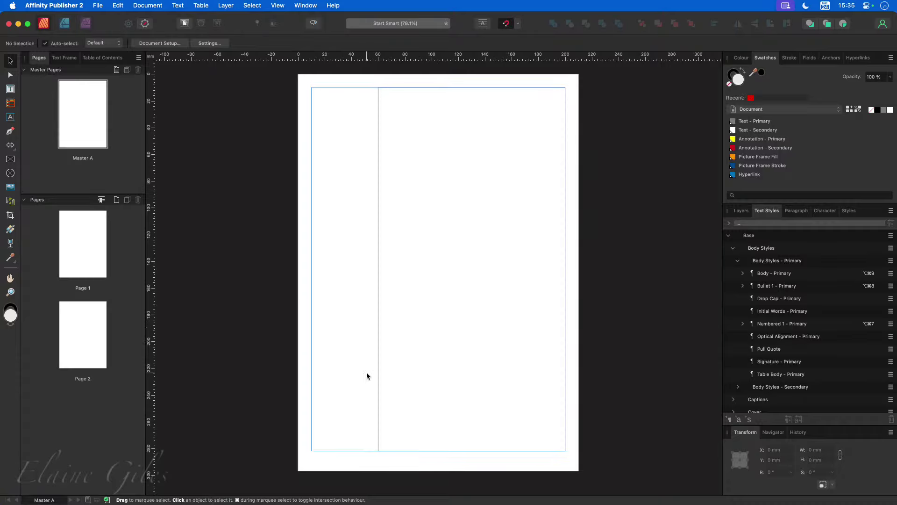
pyautogui.scroll(2, 386, 473)
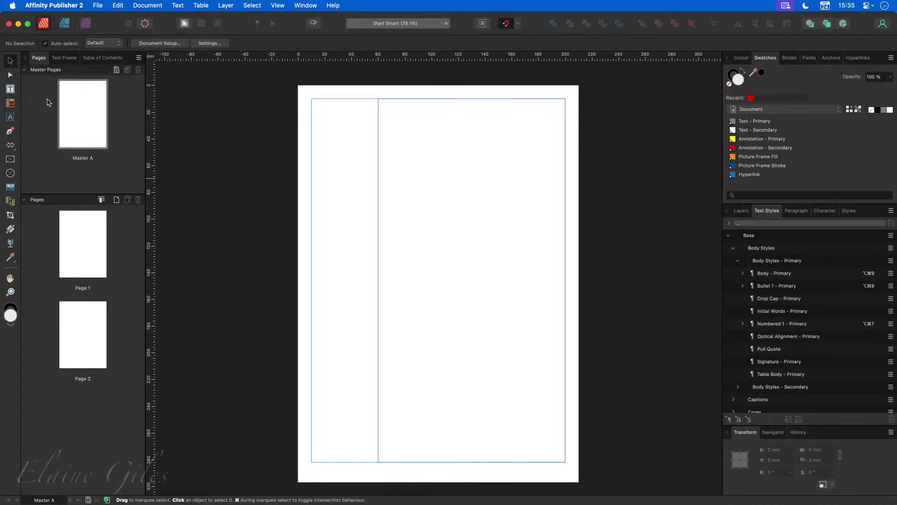
pyautogui.click(10, 90)
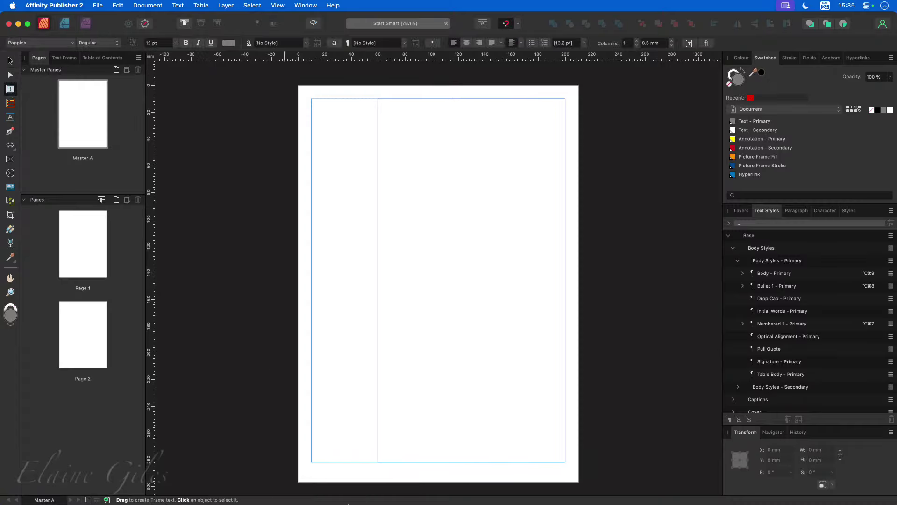
pyautogui.moveTo(311, 463); pyautogui.dragTo(565, 475)
# Step: Set the footer text frame's height to 10 mm
pyautogui.doubleClick(826, 460)
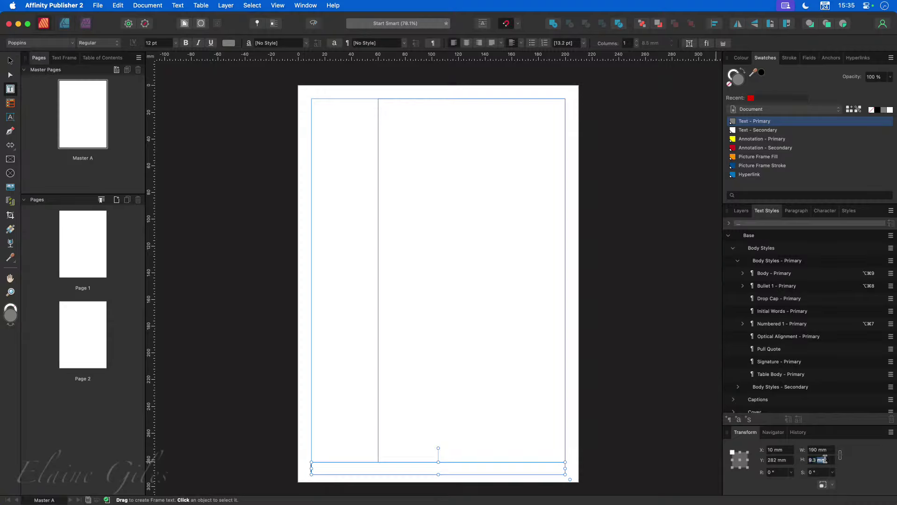
pyautogui.tripleClick(826, 460)
pyautogui.write('9')
pyautogui.doubleClick(828, 460)
pyautogui.write('10')
pyautogui.press('Return')
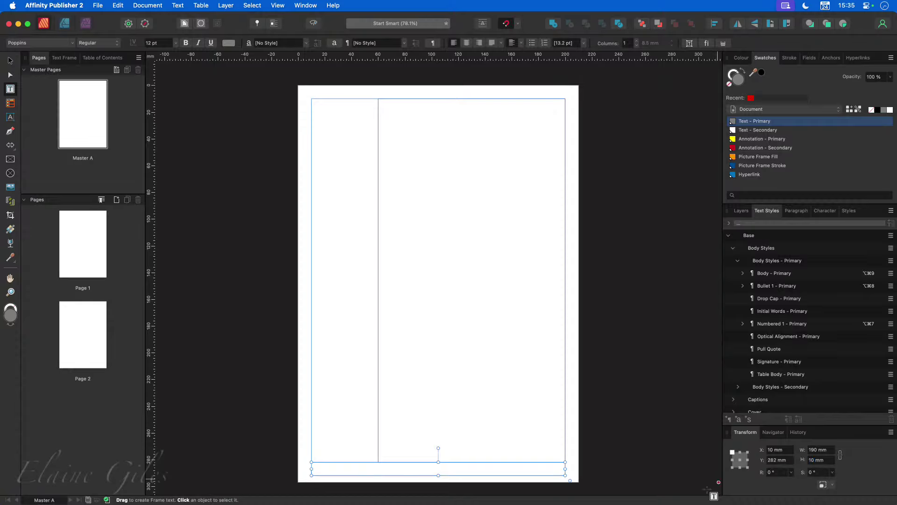
# Step: Enter "Page" followed by a Page Number field in Master A's footer frame and check the numbering on pages 1 and 2
pyautogui.click(402, 468)
pyautogui.write('Page')
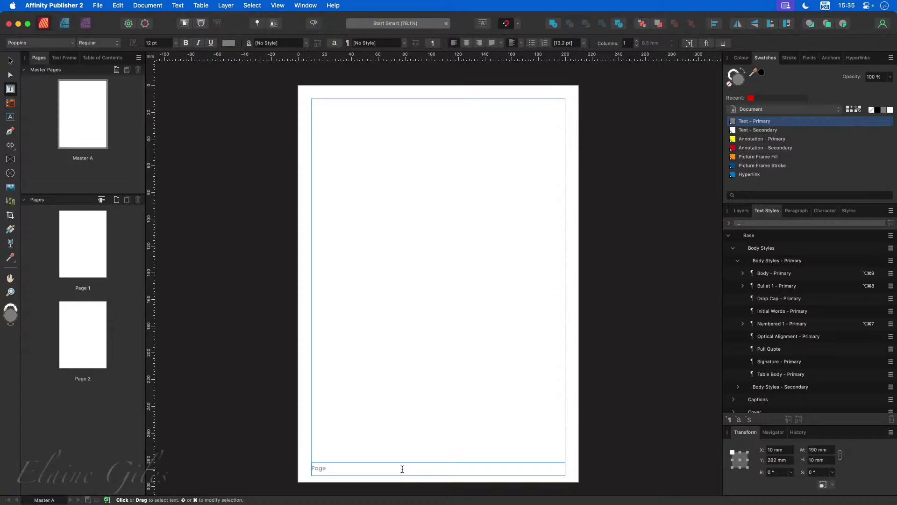
pyautogui.press('Escape')
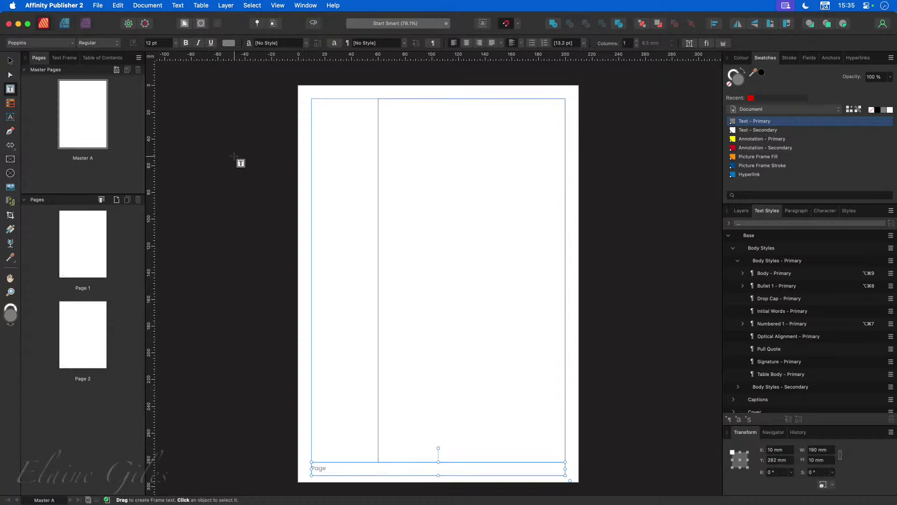
pyautogui.click(177, 6)
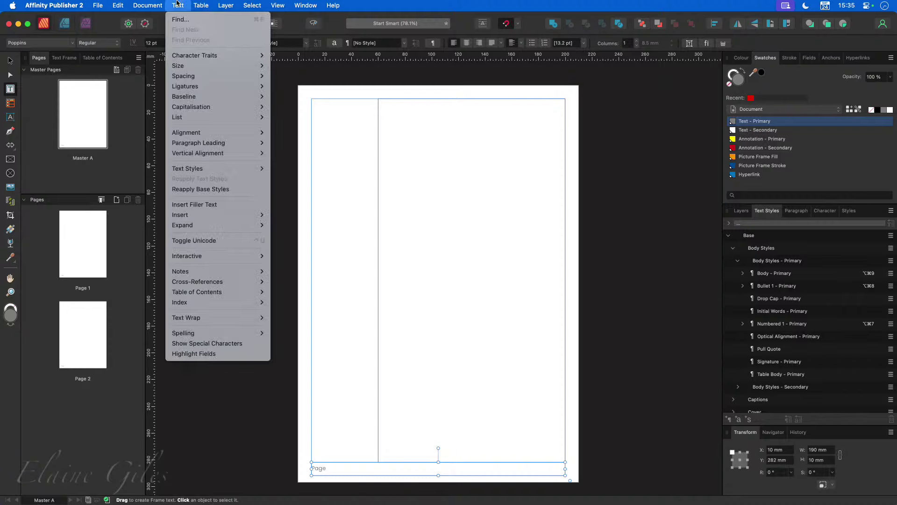
pyautogui.moveTo(238, 216)
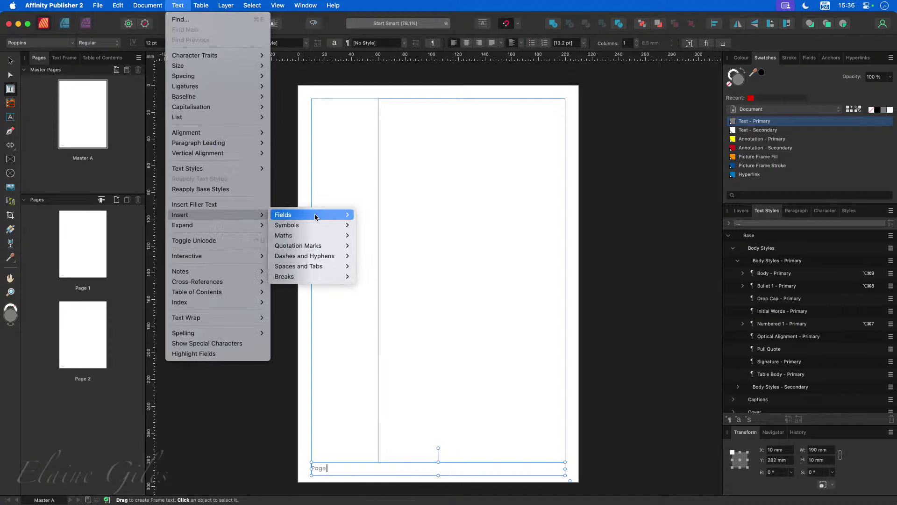
pyautogui.moveTo(327, 216)
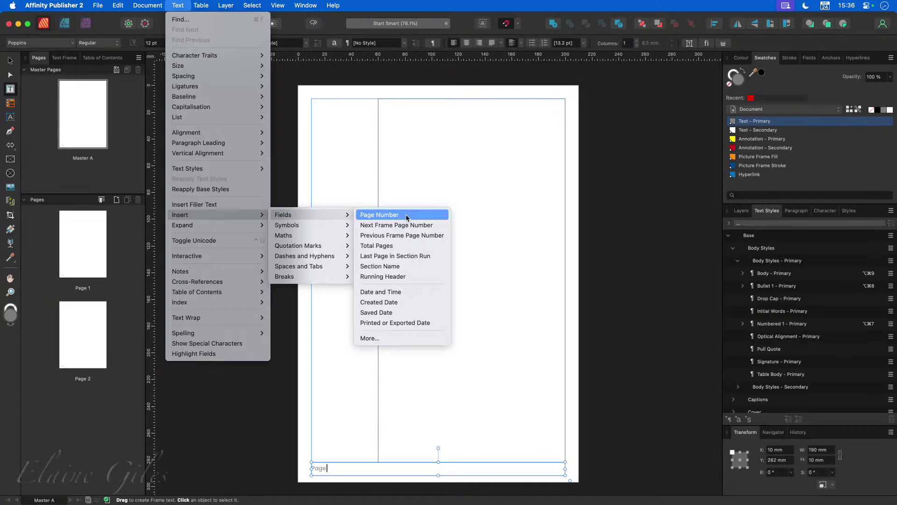
pyautogui.click(406, 215)
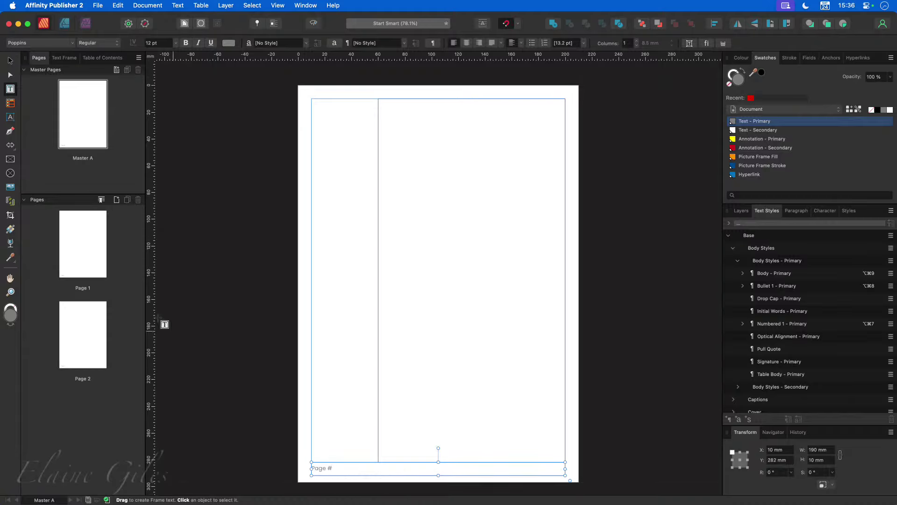
pyautogui.doubleClick(63, 250)
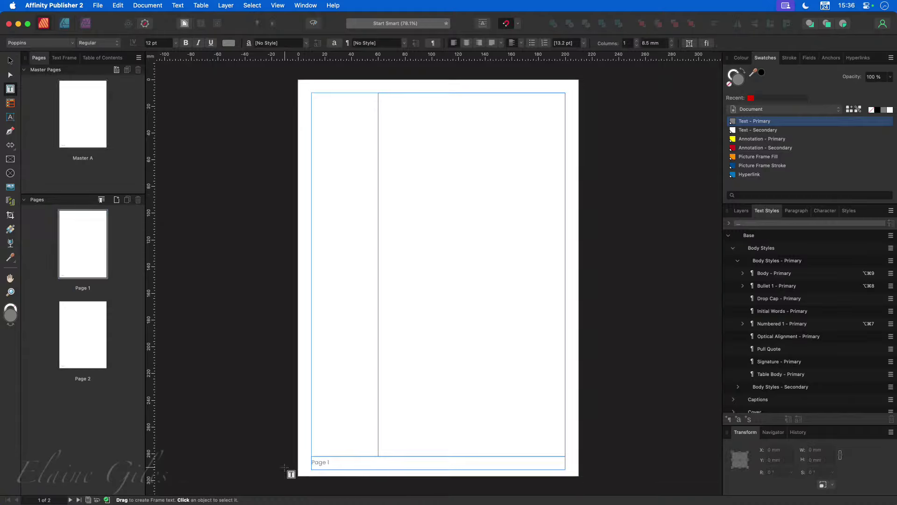
pyautogui.doubleClick(80, 340)
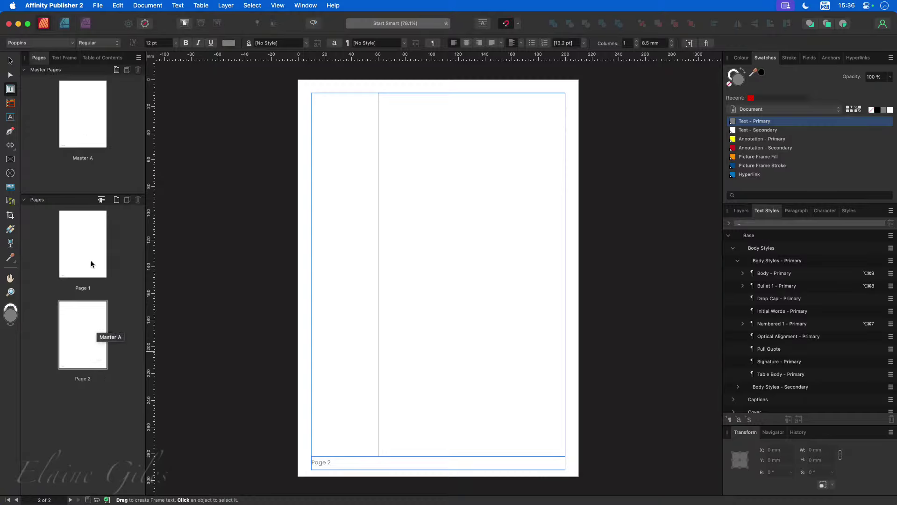
# Step: Apply the Footer - Right - Primary paragraph style to the page number text in Master A's footer
pyautogui.doubleClick(87, 142)
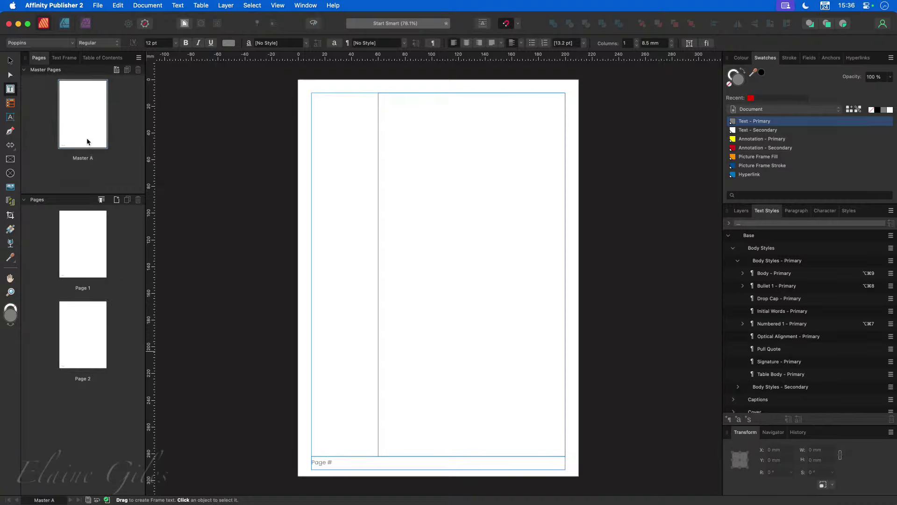
pyautogui.click(338, 463)
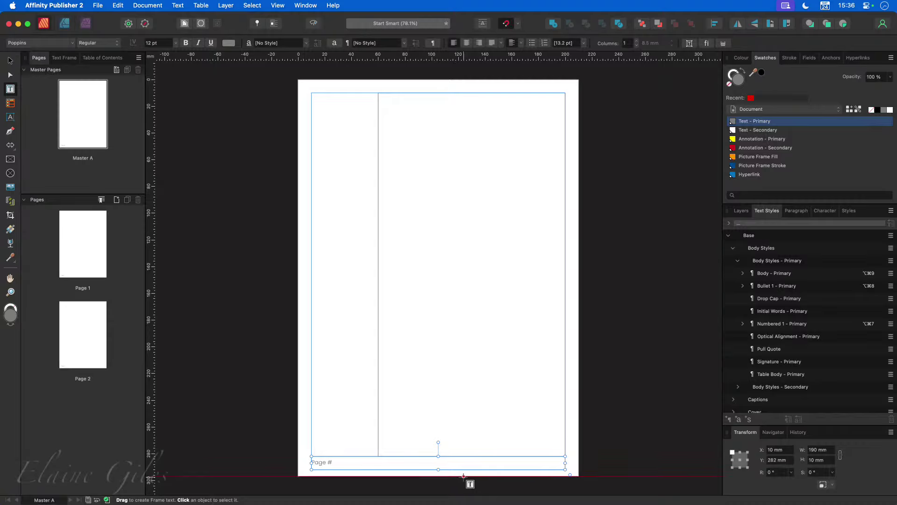
pyautogui.tripleClick(337, 462)
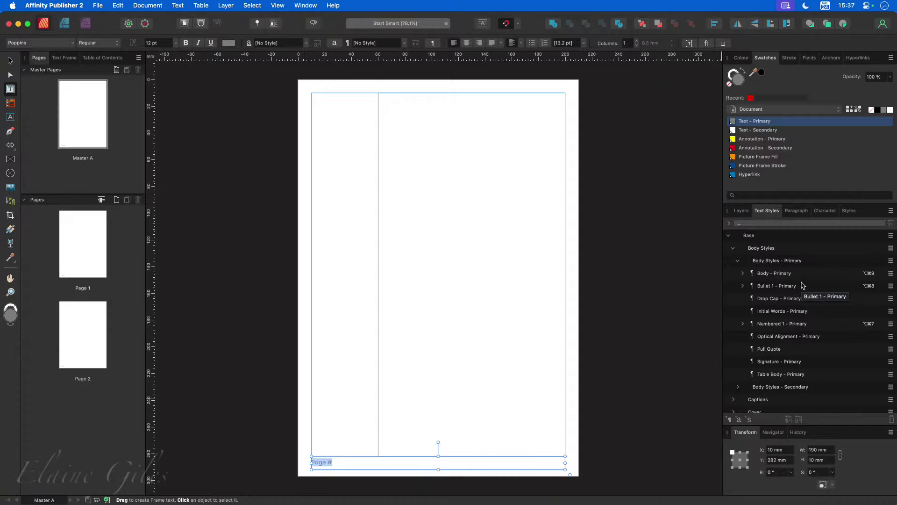
pyautogui.click(743, 273)
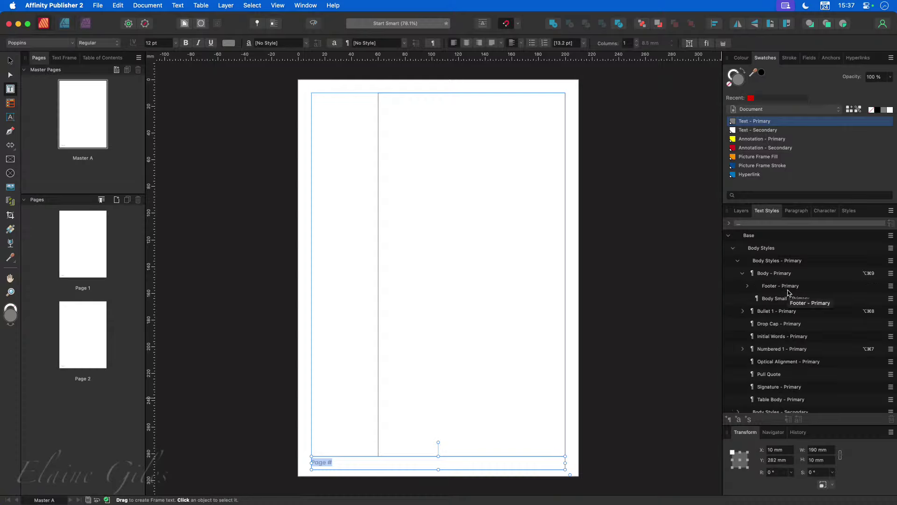
pyautogui.click(748, 287)
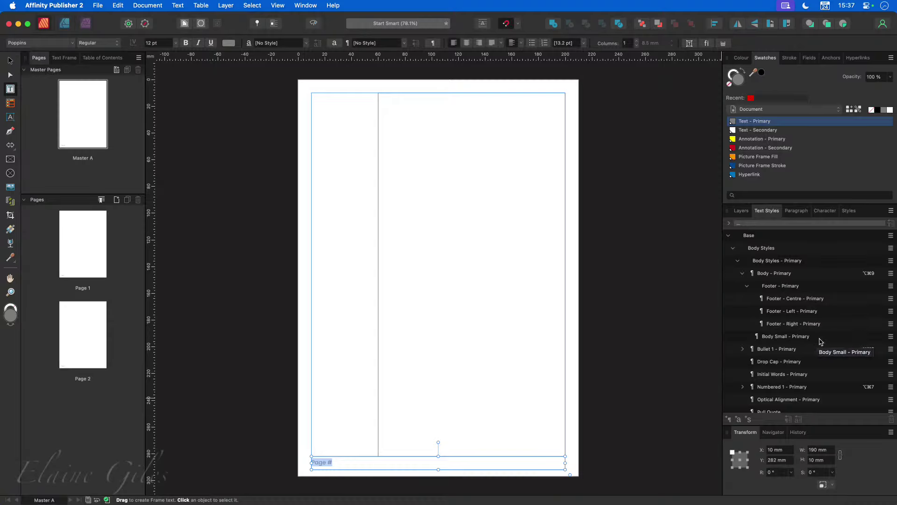
pyautogui.click(811, 327)
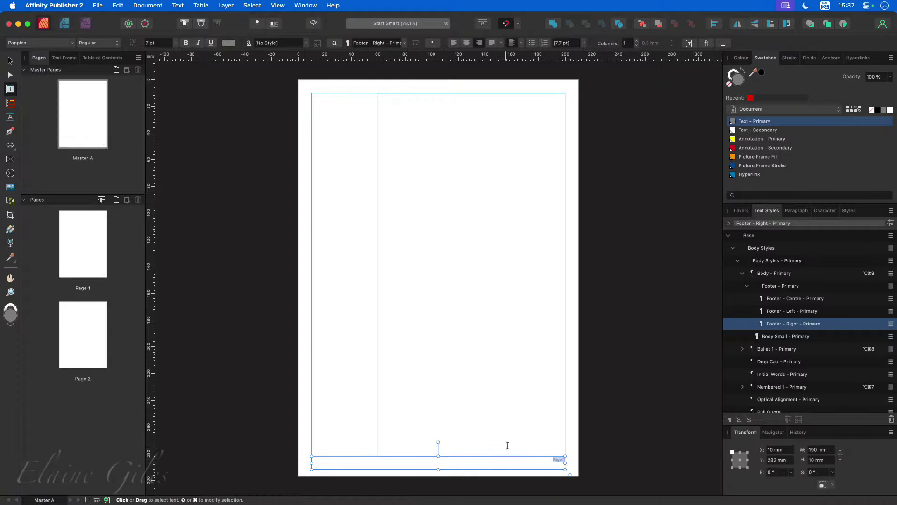
# Step: Show the document's baseline grid to examine how the footer text sits on it, and hide the grid again
pyautogui.scroll(6, 560, 467)
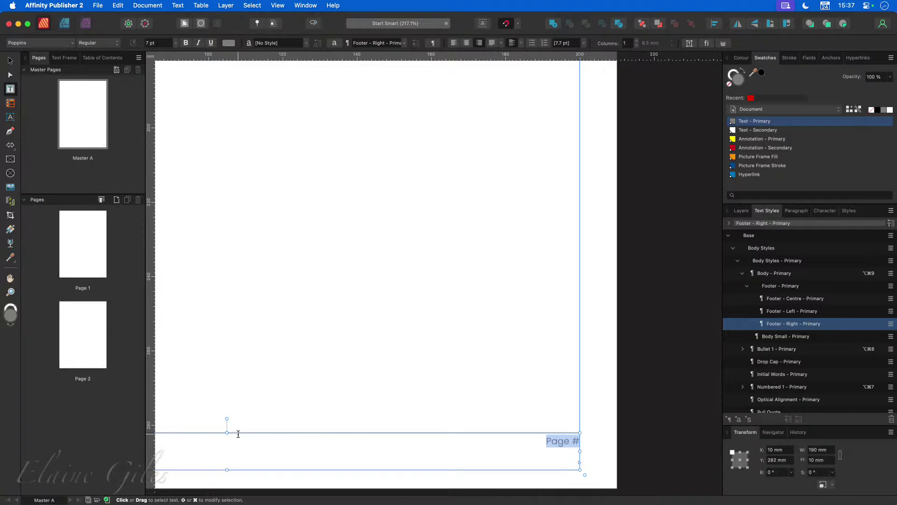
pyautogui.moveTo(227, 433)
pyautogui.mouseDown()
pyautogui.moveTo(226, 447)
pyautogui.moveTo(229, 435)
pyautogui.mouseUp()
pyautogui.hscroll(-3, 439, 461)
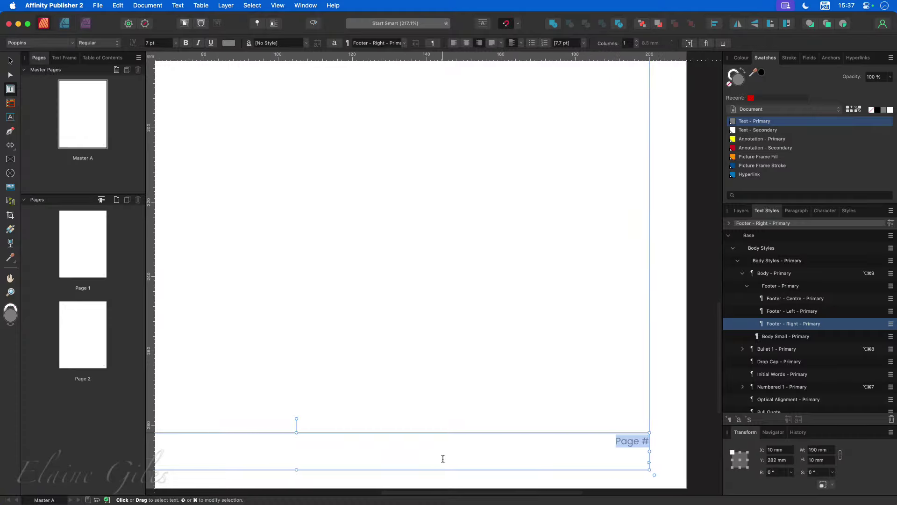
pyautogui.click(485, 28)
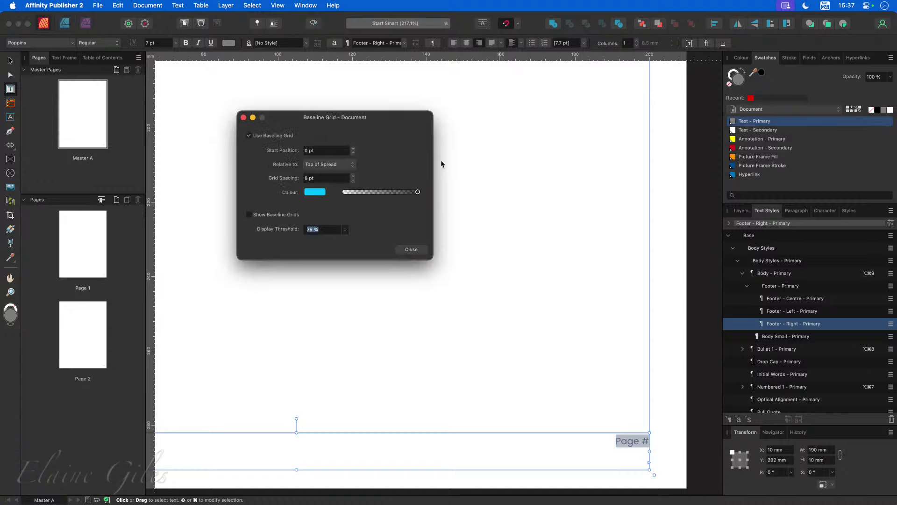
pyautogui.click(263, 214)
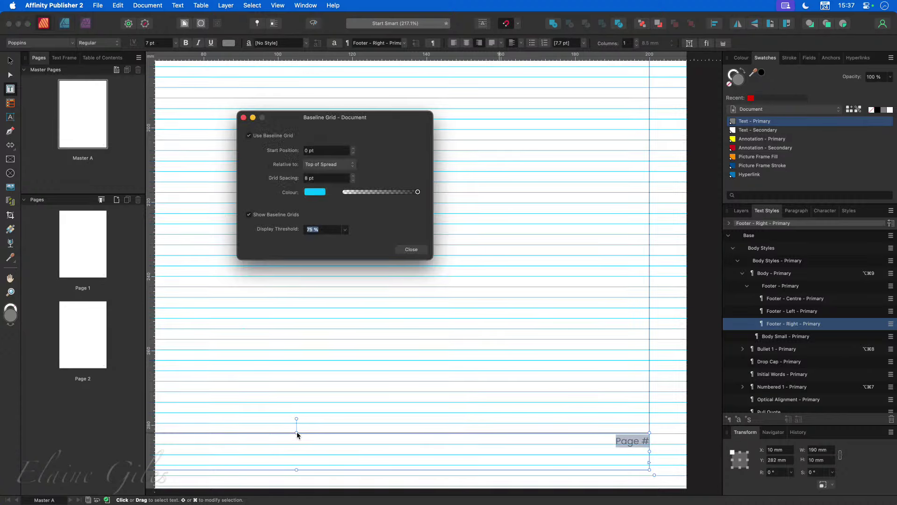
pyautogui.moveTo(296, 433)
pyautogui.mouseDown()
pyautogui.moveTo(292, 446)
pyautogui.moveTo(297, 434)
pyautogui.mouseUp()
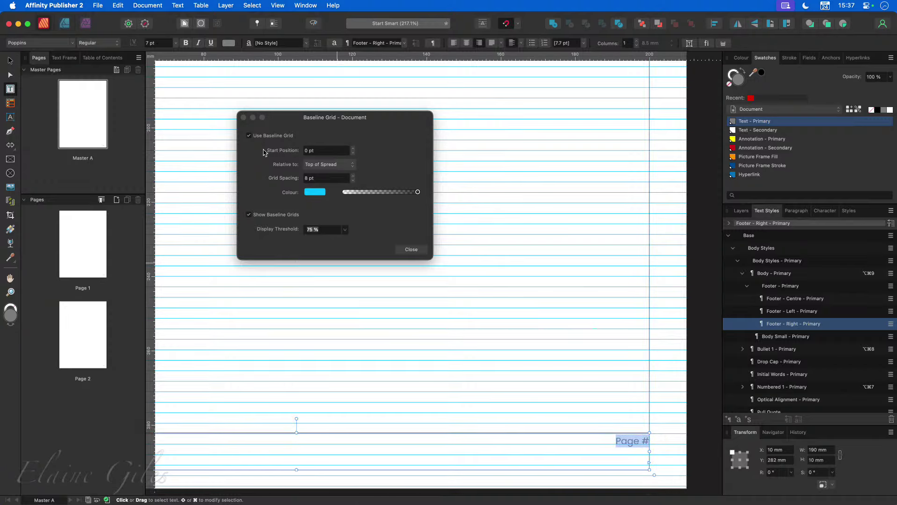
pyautogui.click(264, 216)
pyautogui.click(403, 251)
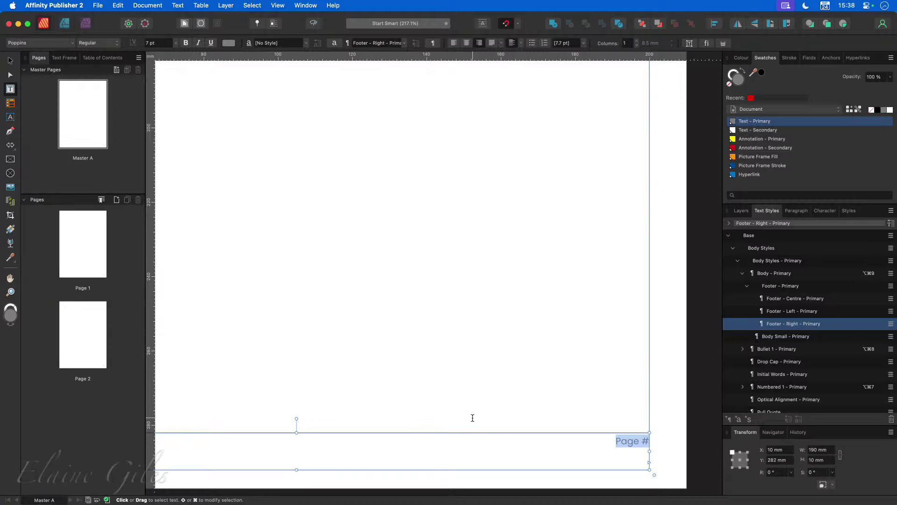
# Step: Set the footer text frame with the page number to ignore the baseline grid
pyautogui.hscroll(-3, 472, 417)
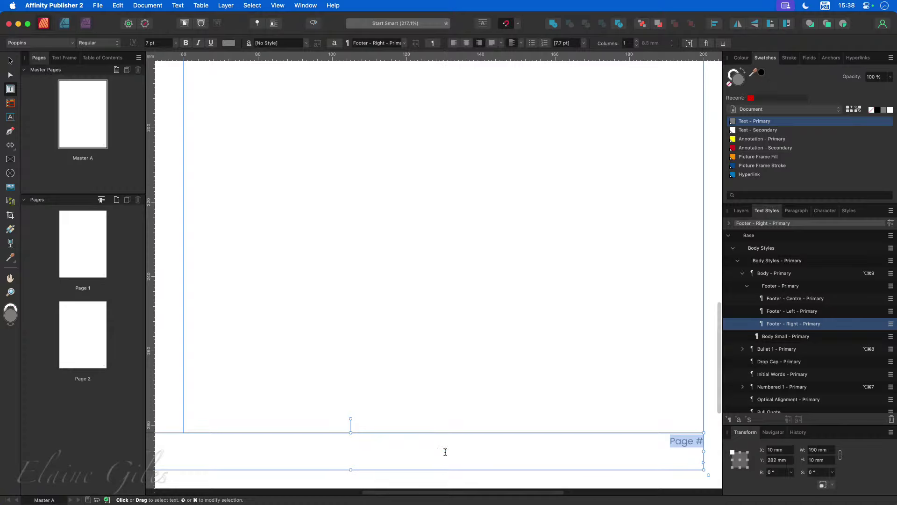
pyautogui.click(636, 421)
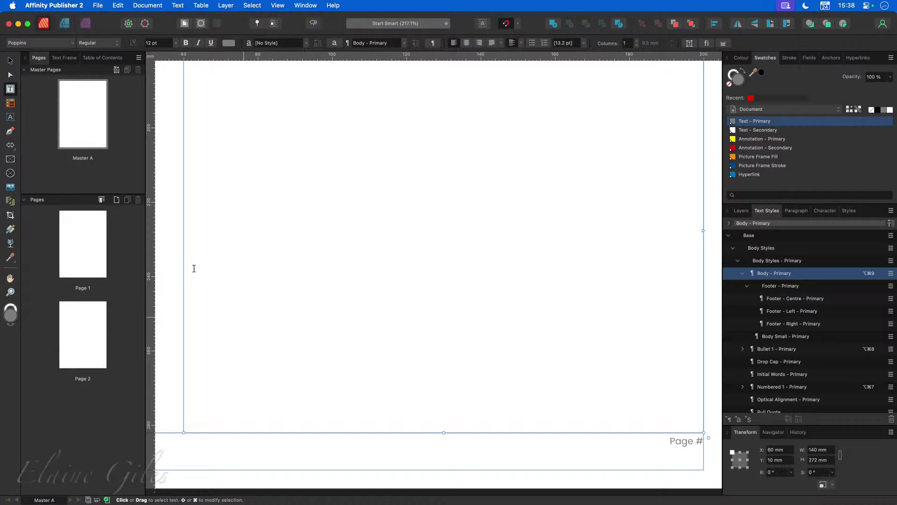
pyautogui.click(10, 60)
pyautogui.click(349, 461)
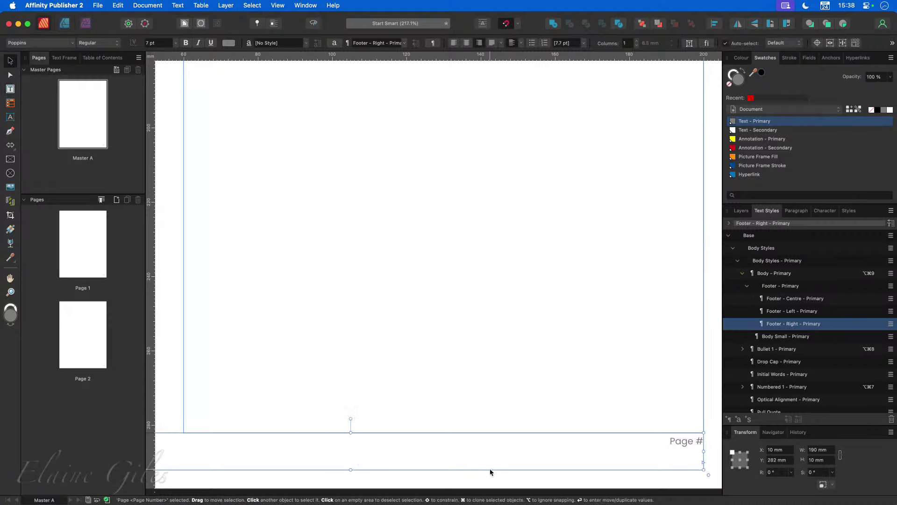
pyautogui.click(62, 58)
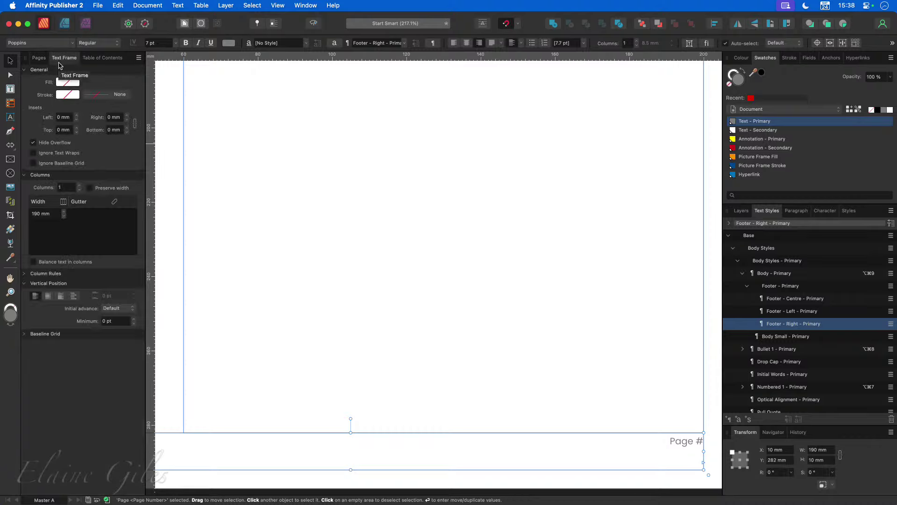
pyautogui.click(309, 5)
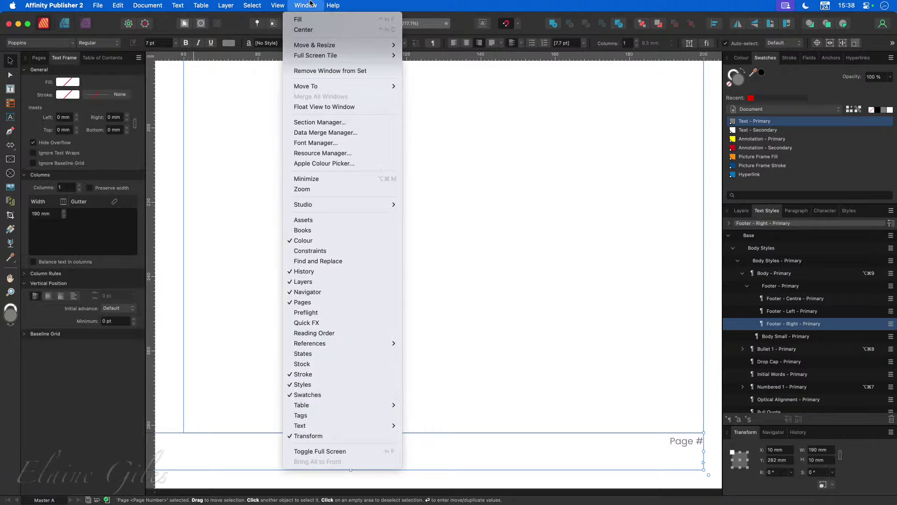
pyautogui.moveTo(325, 427)
pyautogui.click(93, 382)
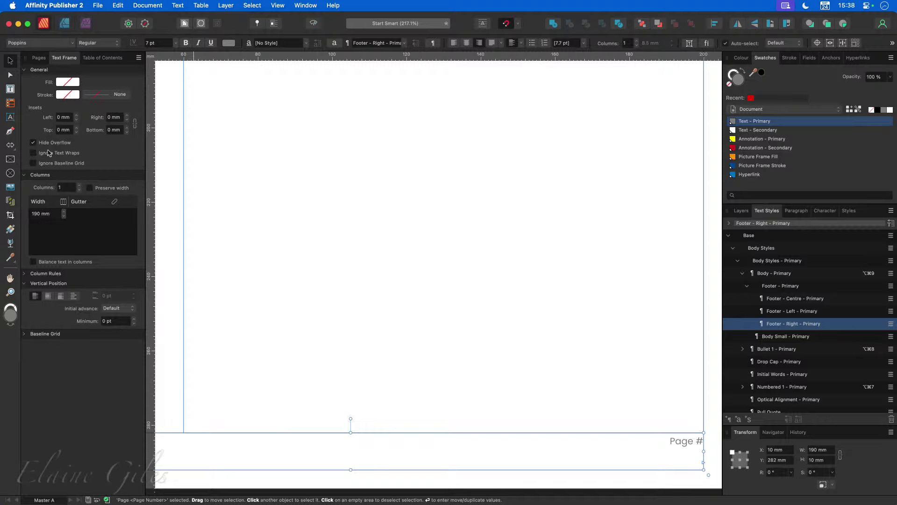
pyautogui.click(34, 164)
pyautogui.click(33, 164)
pyautogui.click(33, 164)
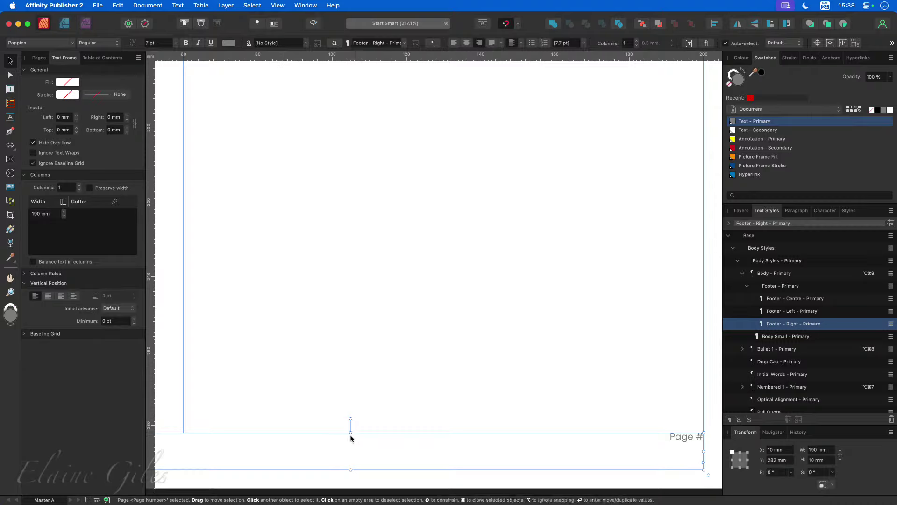
# Step: Lower the footer frame's upper edge to make it 8 mm high, and pull in its left edge to make it 95 mm wide
pyautogui.moveTo(351, 434)
pyautogui.mouseDown()
pyautogui.moveTo(350, 452)
pyautogui.moveTo(354, 441)
pyautogui.mouseUp()
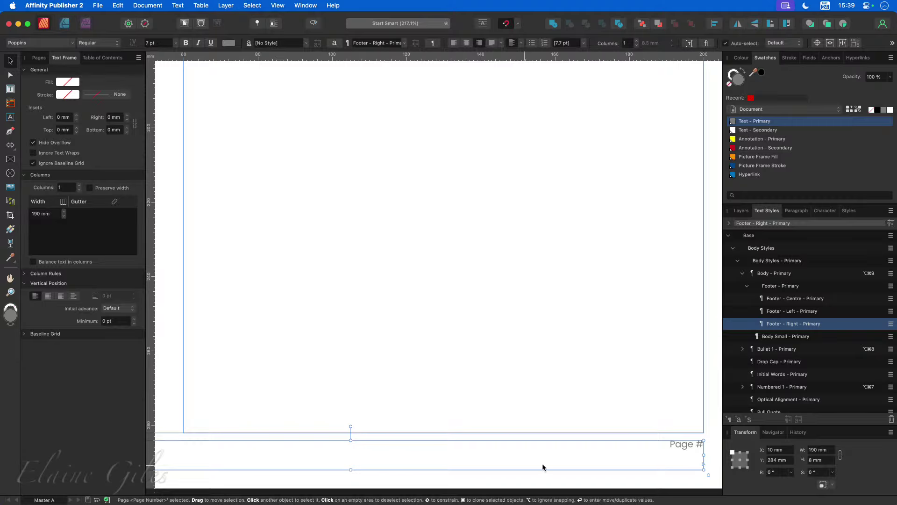
pyautogui.hscroll(-2, 640, 458)
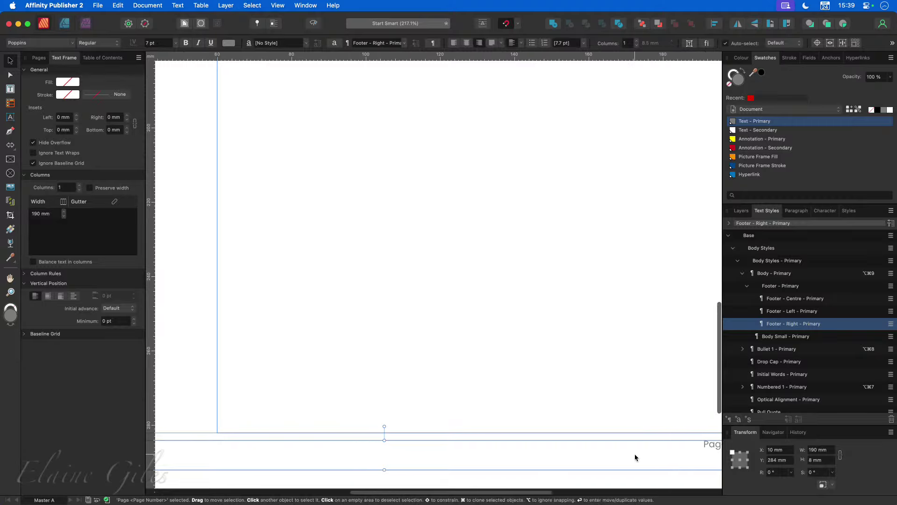
pyautogui.scroll(-1, 505, 424)
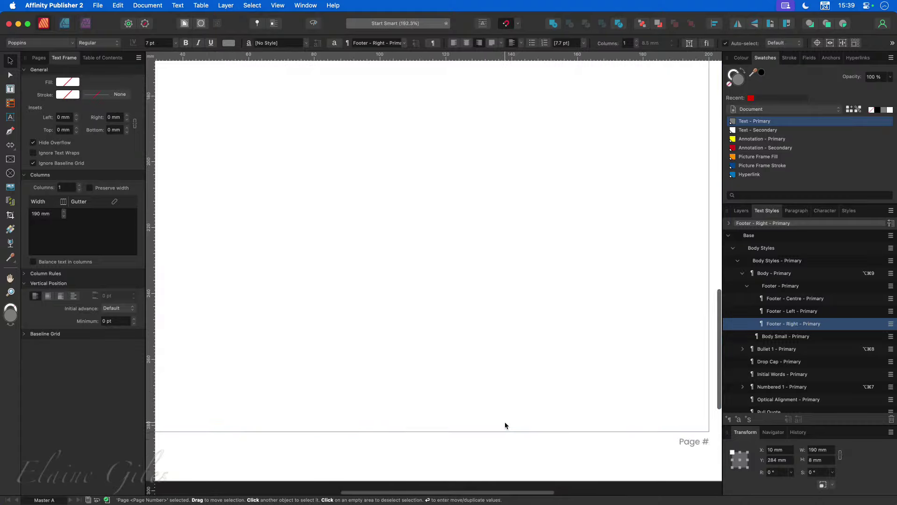
pyautogui.scroll(-1, 505, 425)
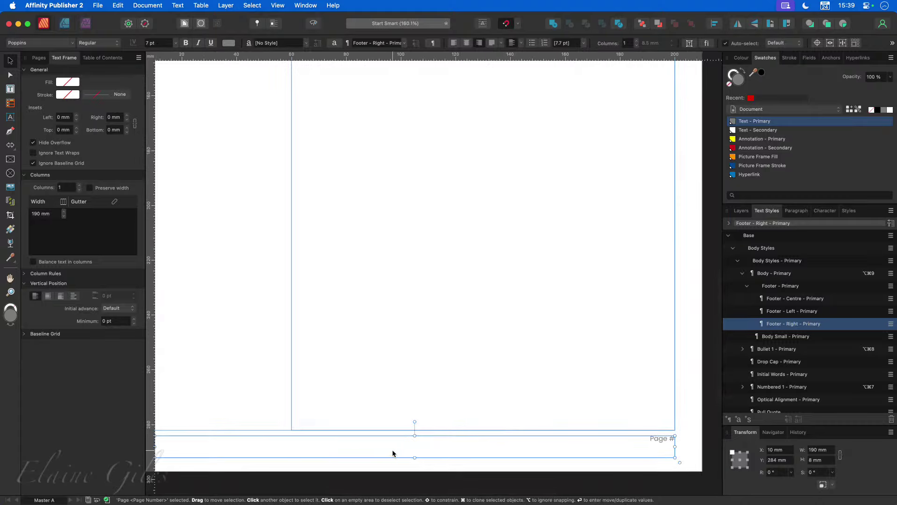
pyautogui.scroll(-1, 393, 453)
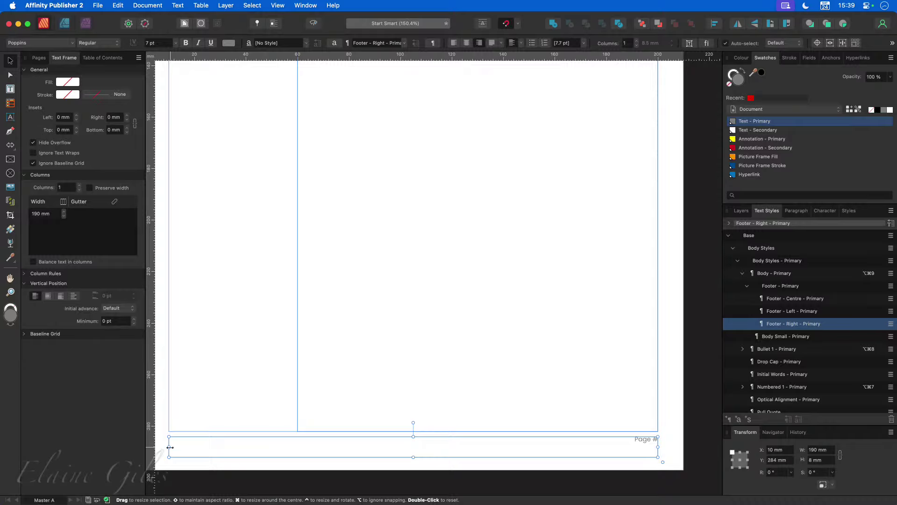
pyautogui.moveTo(170, 447); pyautogui.dragTo(413, 452)
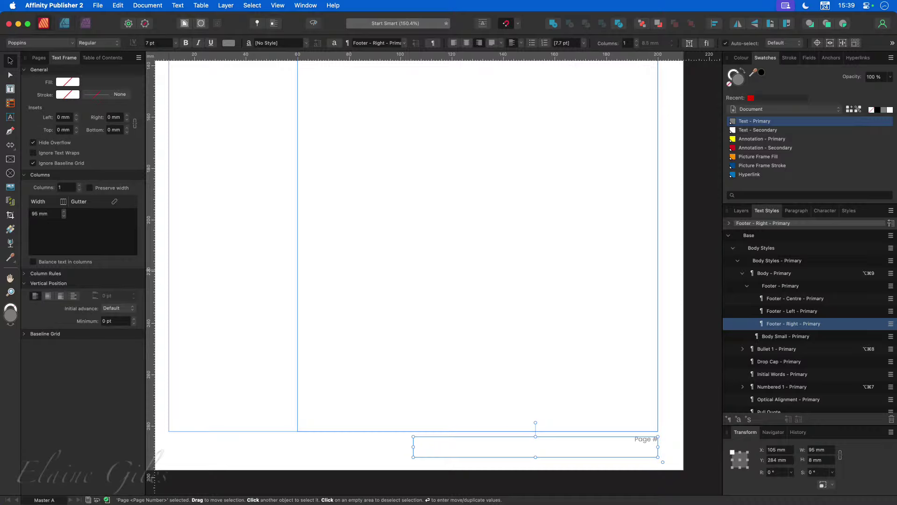
# Step: Draw a second footer text frame, 95 mm wide and 8 mm high, from the left margin to the page number frame
pyautogui.click(10, 89)
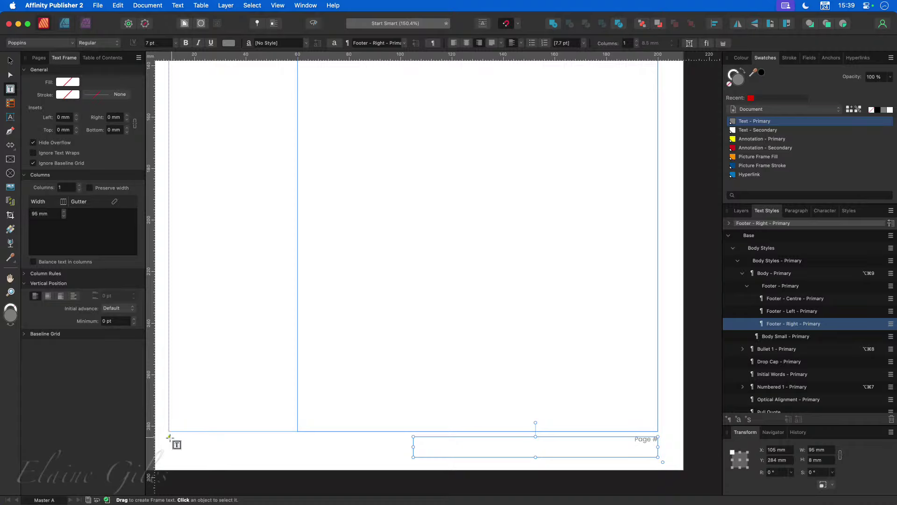
pyautogui.moveTo(170, 438); pyautogui.dragTo(413, 462)
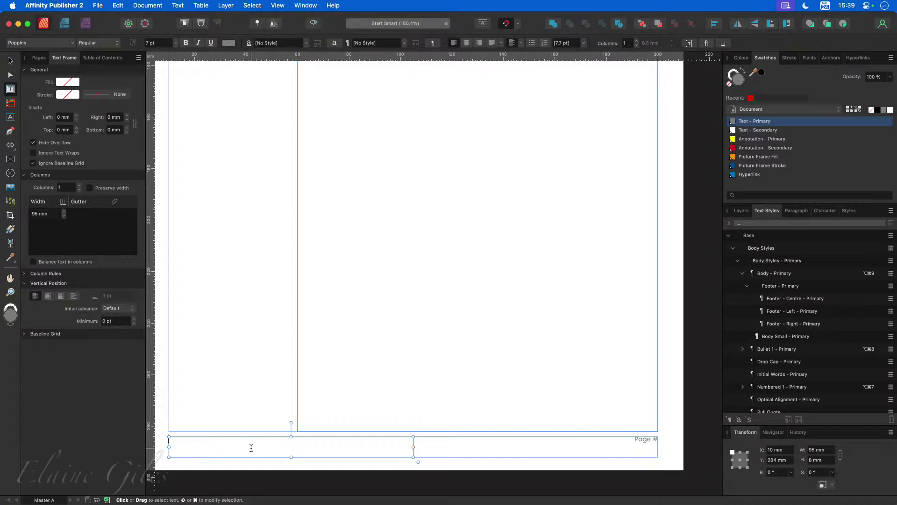
# Step: Enter the author's name in the empty footer frame and check the paragraph style used by the page number frame
pyautogui.write('Elaine Giles')
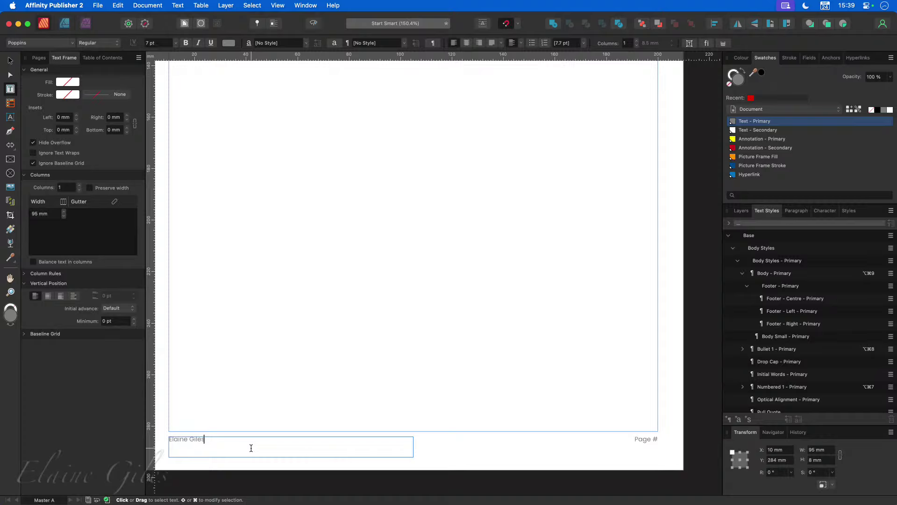
pyautogui.press('Escape')
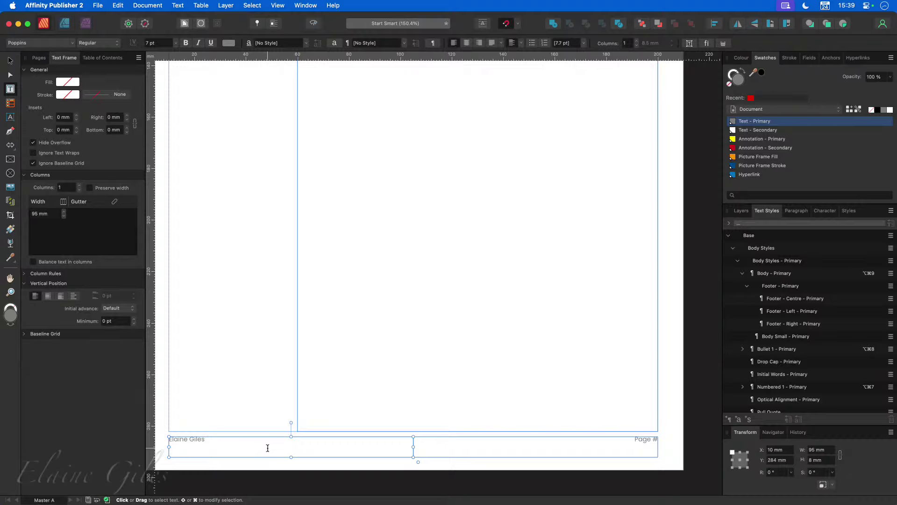
pyautogui.click(647, 443)
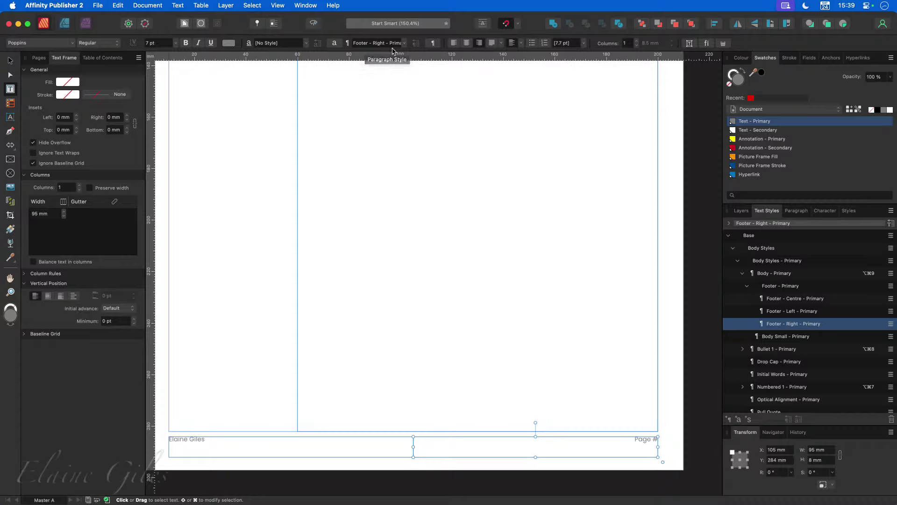
pyautogui.click(214, 440)
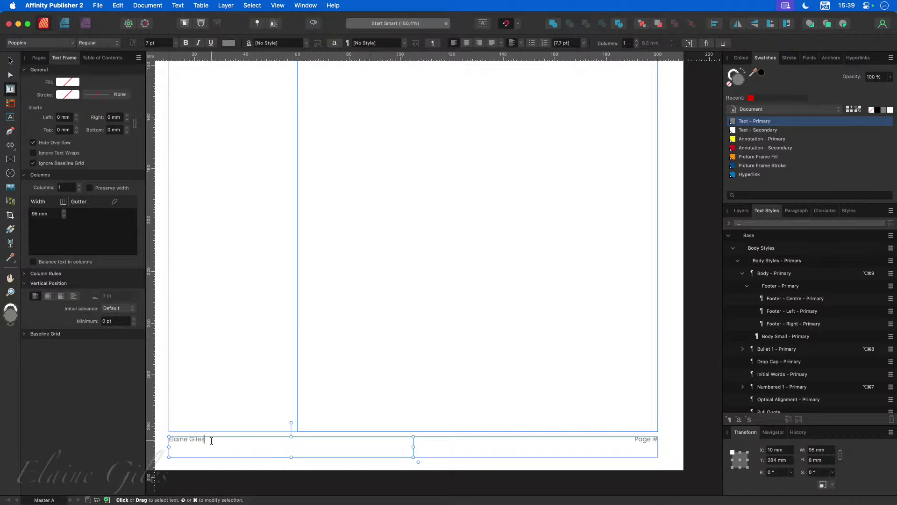
# Step: Set the font of the author's name in the footer to Zapfino and deselect the frame
pyautogui.moveTo(211, 441); pyautogui.dragTo(165, 440)
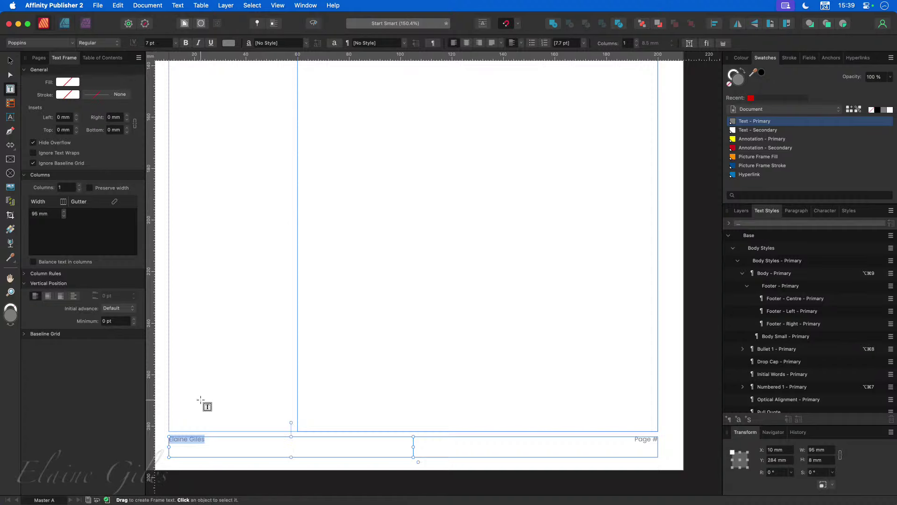
pyautogui.click(72, 43)
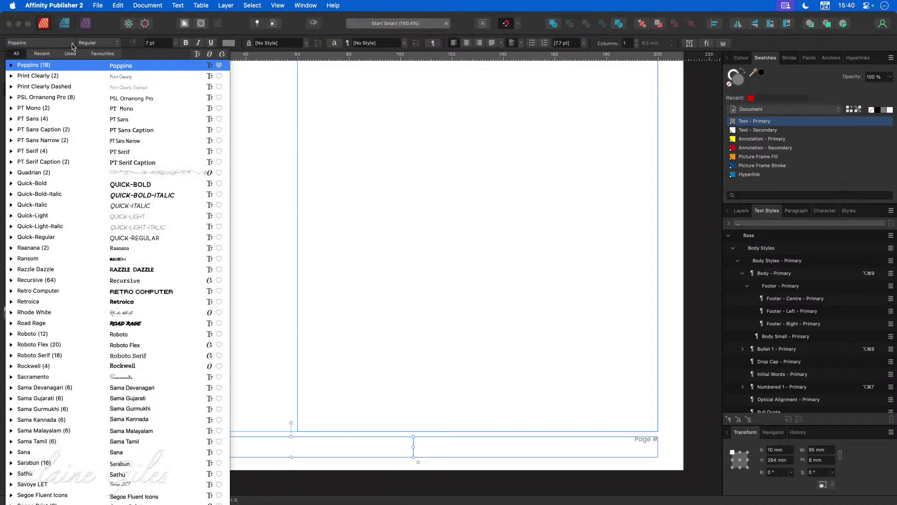
pyautogui.write('z')
pyautogui.press('Down')
pyautogui.press('Down')
pyautogui.press('Down')
pyautogui.press('Down')
pyautogui.press('Down')
pyautogui.press('Down')
pyautogui.press('Down')
pyautogui.press('Down')
pyautogui.press('Down')
pyautogui.press('Down')
pyautogui.press('Down')
pyautogui.press('Down')
pyautogui.press('Down')
pyautogui.press('Down')
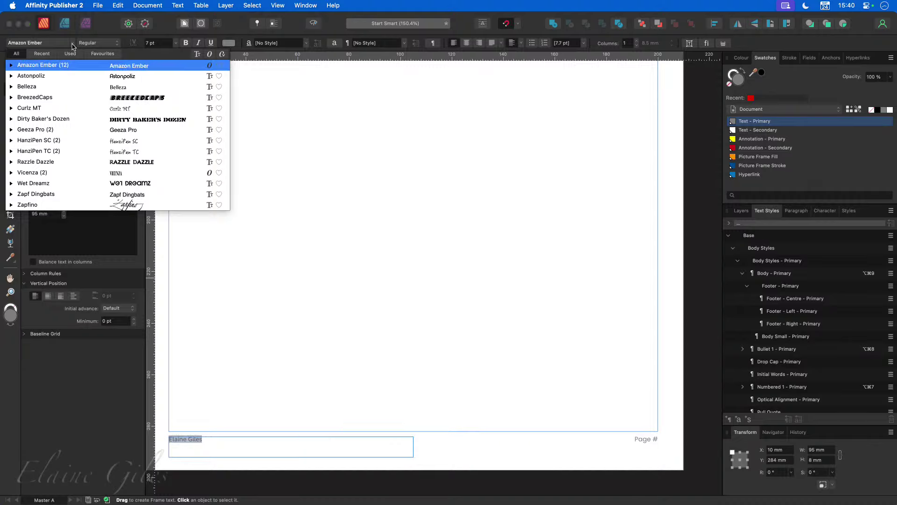
pyautogui.press('Return')
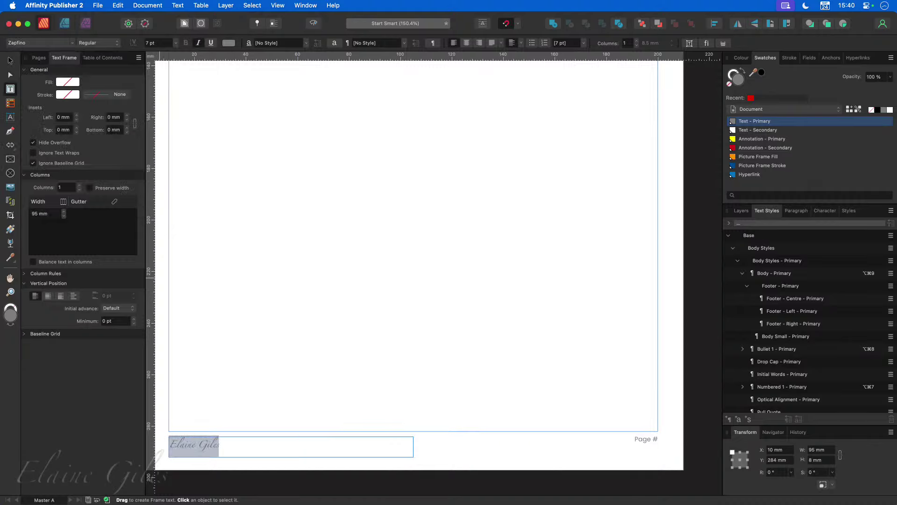
pyautogui.click(10, 61)
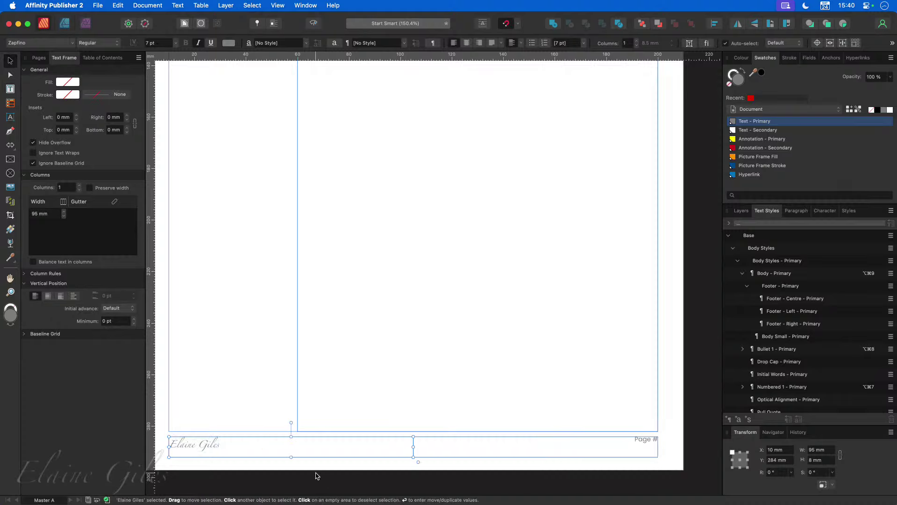
pyautogui.click(388, 470)
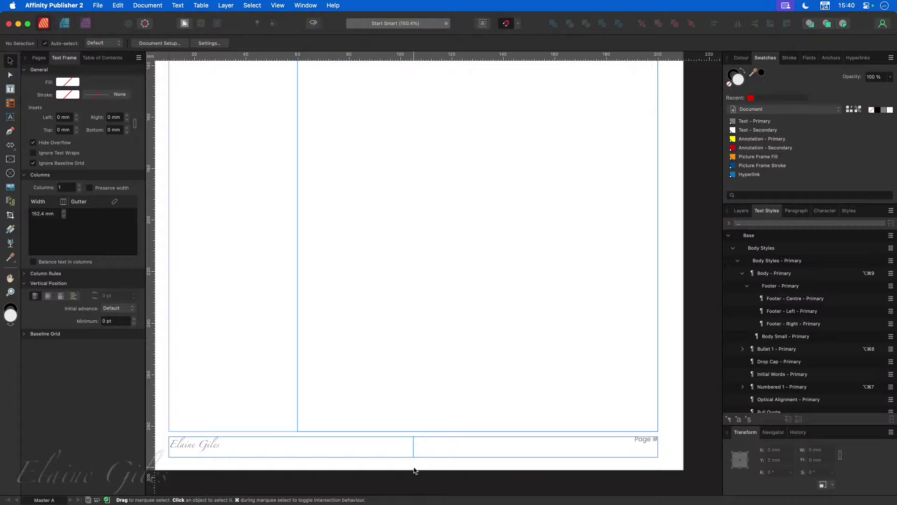
# Step: Draw a straight horizontal 140 mm line with the Pen tool along the main text frame's lower edge, from its right corner to its left
pyautogui.click(10, 131)
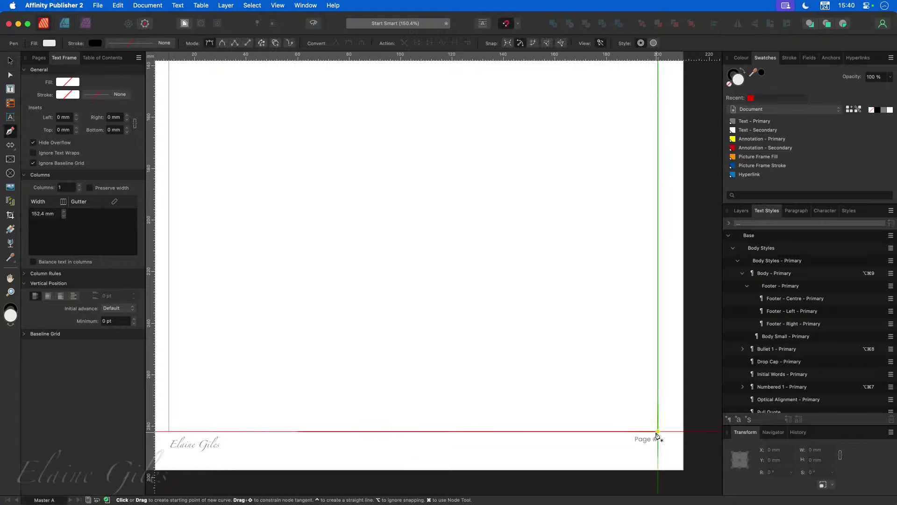
pyautogui.moveTo(658, 431); pyautogui.dragTo(567, 430)
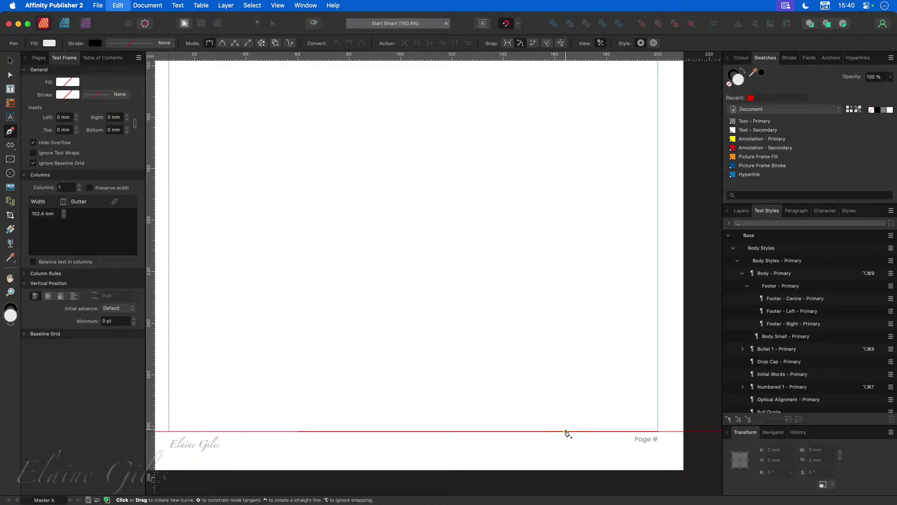
pyautogui.click(657, 431)
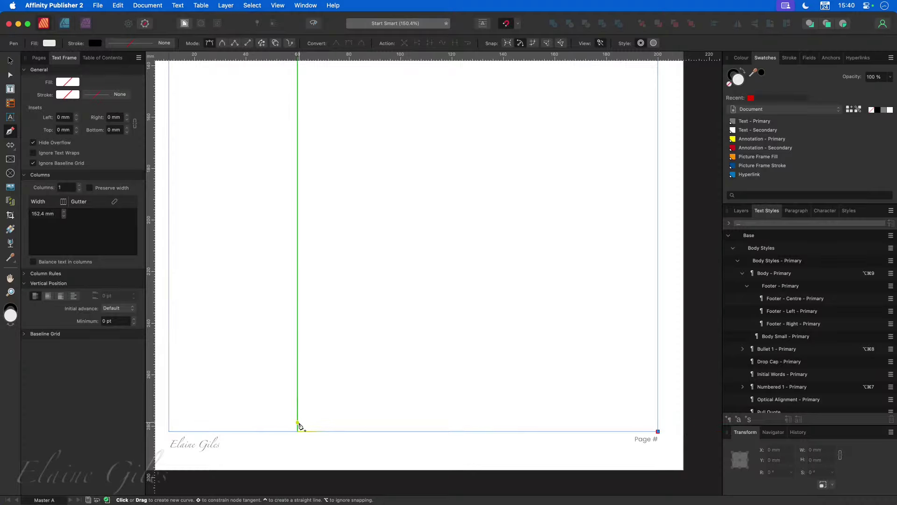
pyautogui.click(298, 414)
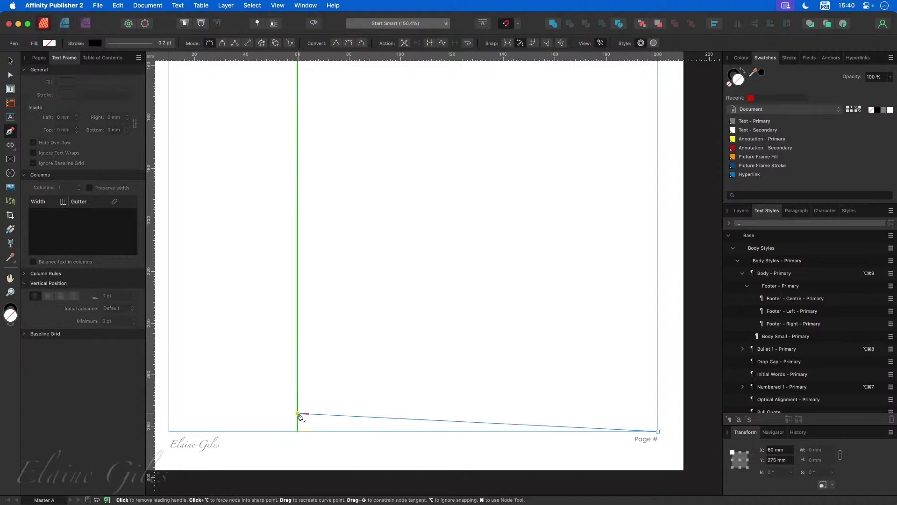
pyautogui.press('Escape')
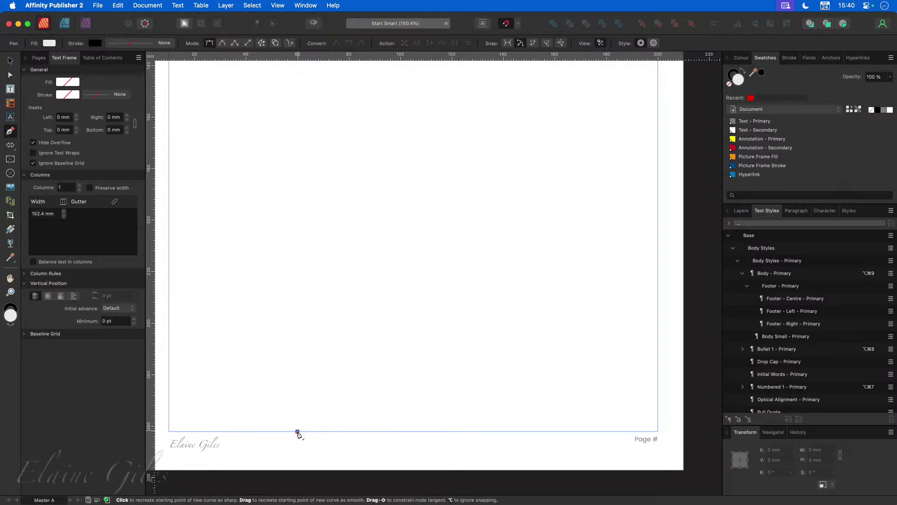
pyautogui.click(298, 431)
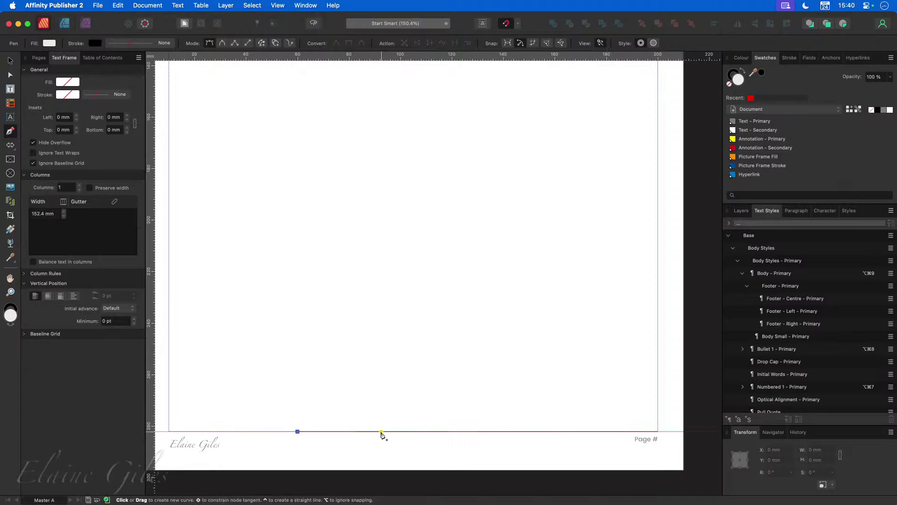
pyautogui.click(658, 431)
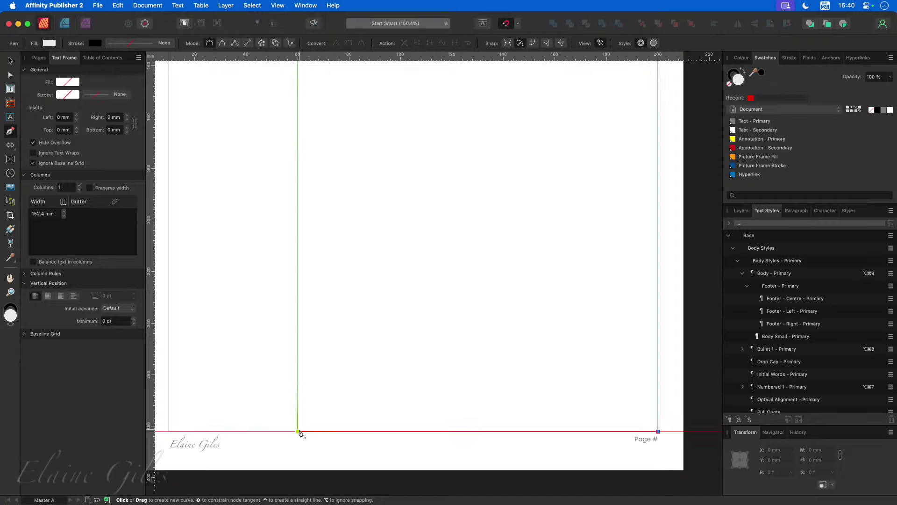
pyautogui.click(298, 432)
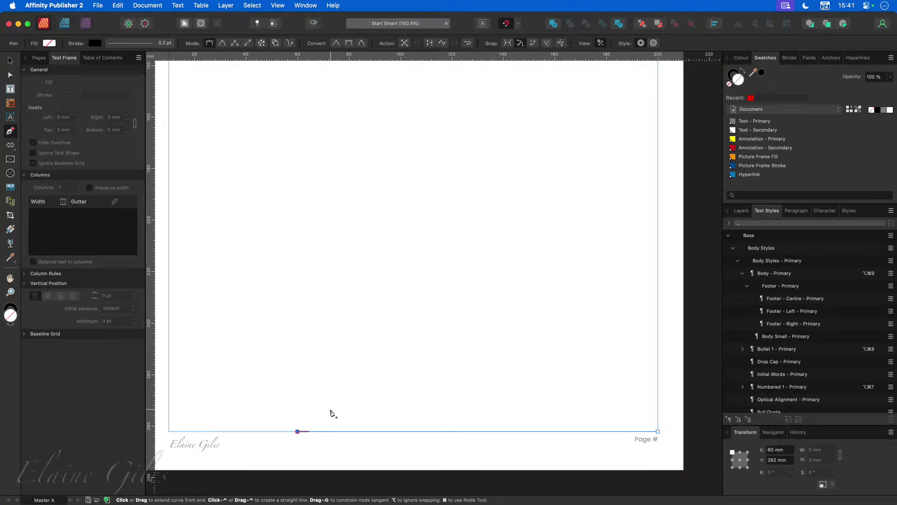
pyautogui.click(319, 323)
pyautogui.click(374, 370)
pyautogui.click(431, 307)
pyautogui.click(469, 381)
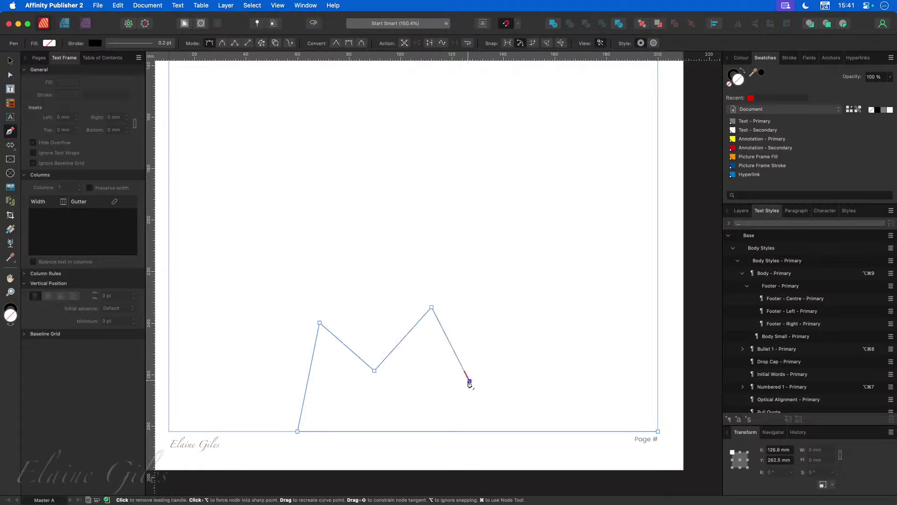
pyautogui.press('super+z')
pyautogui.press('super+z')
pyautogui.press('super+z')
pyautogui.press('super+z')
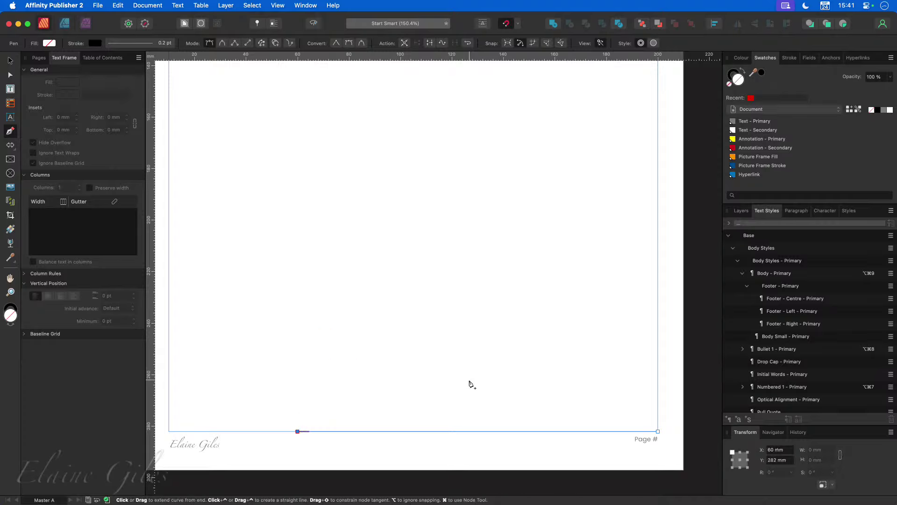
# Step: Leave the Pen tool and examine Master A's layers to see which frame each one represents
pyautogui.press('v')
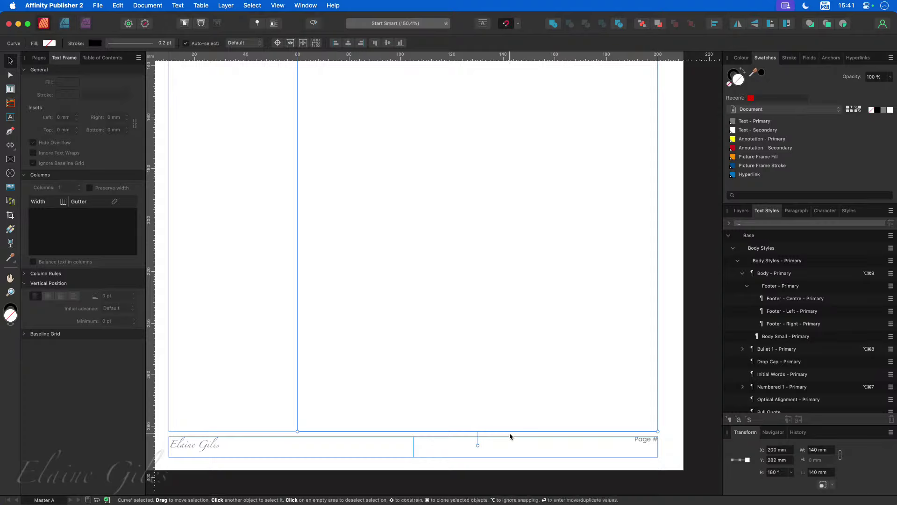
pyautogui.click(741, 210)
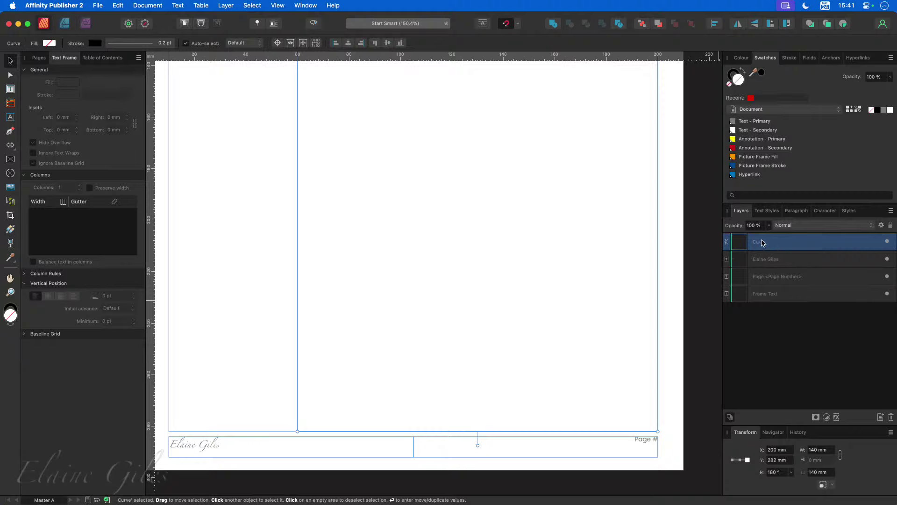
pyautogui.click(785, 294)
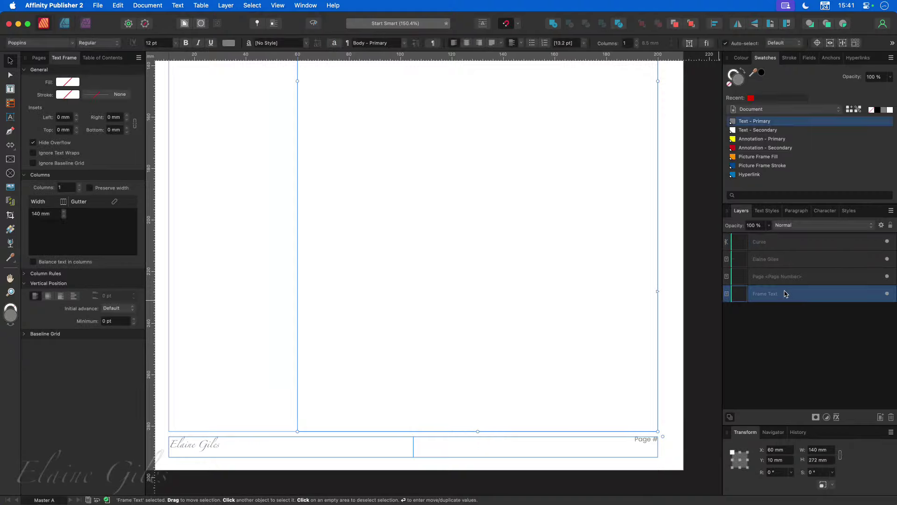
pyautogui.click(791, 277)
pyautogui.click(788, 260)
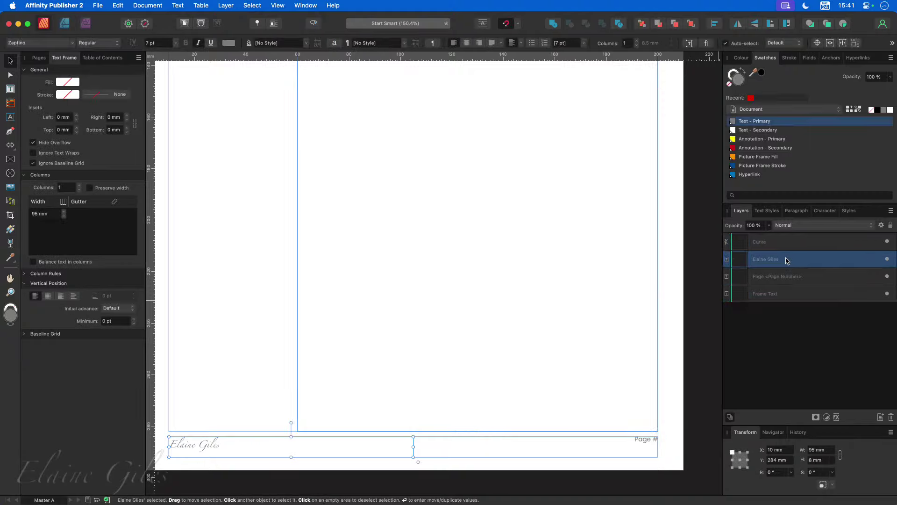
# Step: Apply the Text - Primary swatch to the footer line's stroke and leave the line without a fill
pyautogui.click(786, 241)
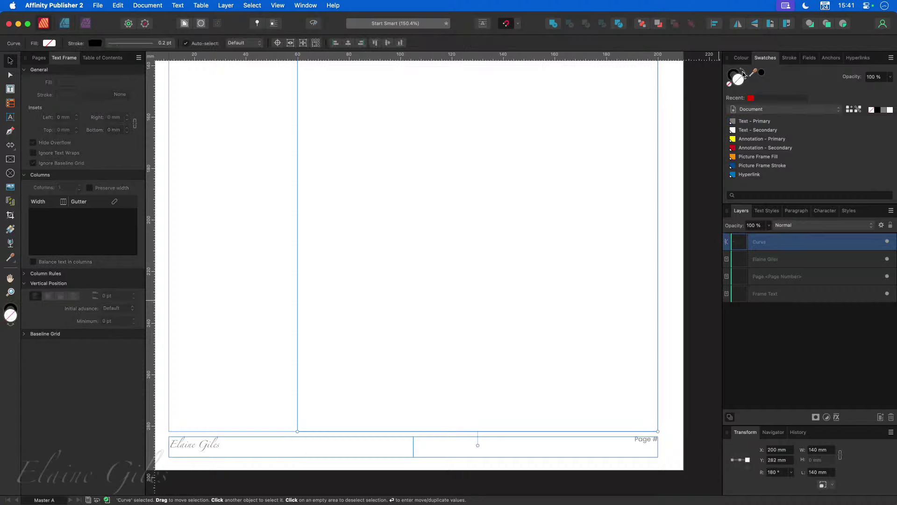
pyautogui.click(752, 122)
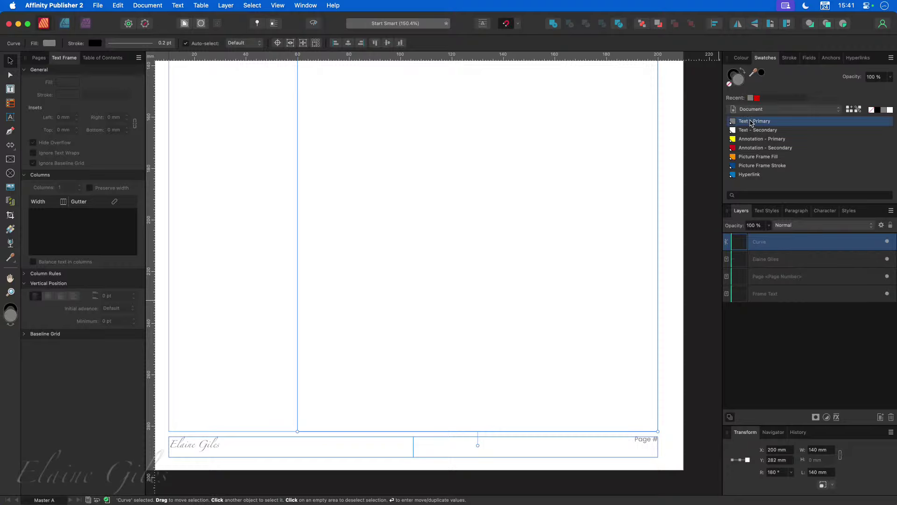
pyautogui.click(742, 70)
pyautogui.click(729, 84)
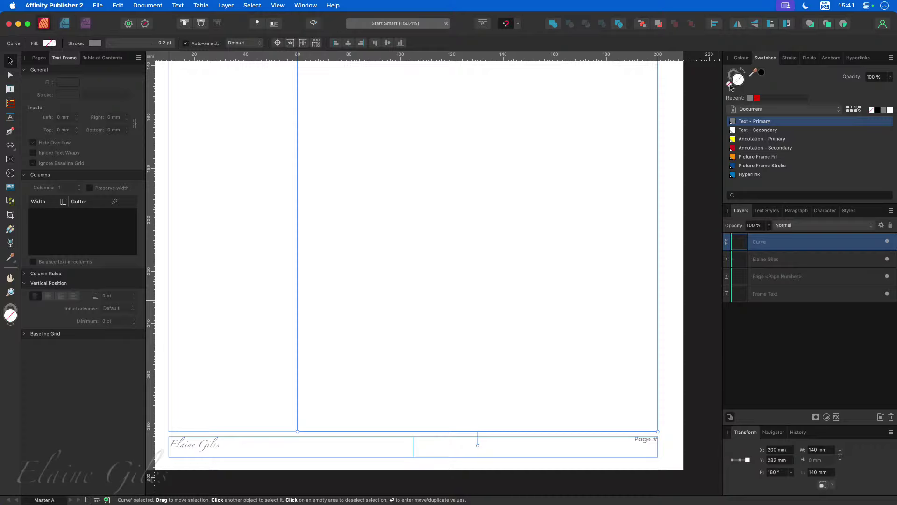
# Step: Set the footer line's stroke width to 1 pt and deselect it
pyautogui.click(791, 58)
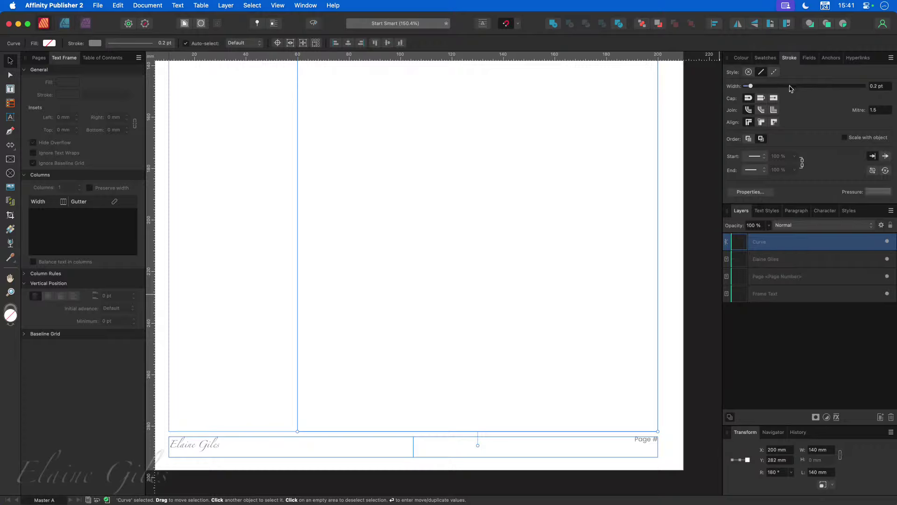
pyautogui.moveTo(750, 87)
pyautogui.mouseDown()
pyautogui.moveTo(815, 87)
pyautogui.moveTo(755, 87)
pyautogui.moveTo(771, 87)
pyautogui.mouseUp()
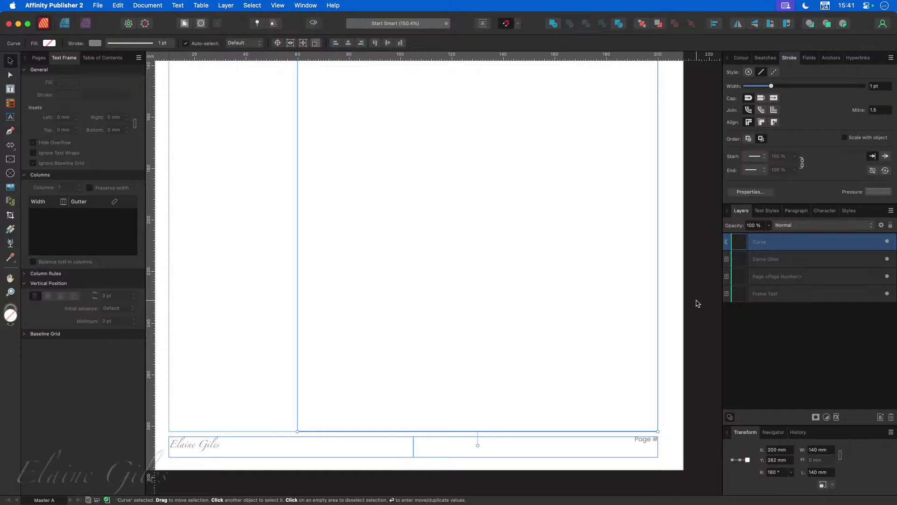
pyautogui.click(672, 323)
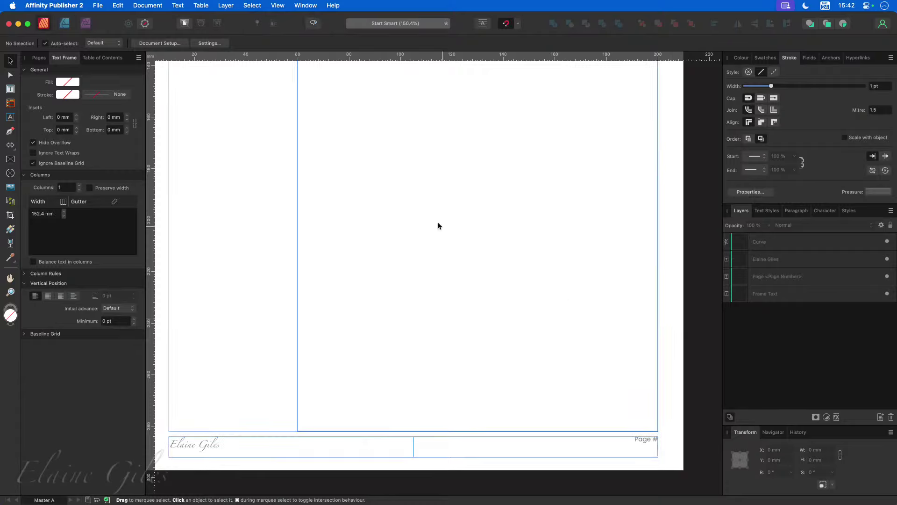
# Step: Preview the master page without frame outlines to examine the footer, return to the normal view, and fit the whole page on screen
pyautogui.press('super+shift+w')
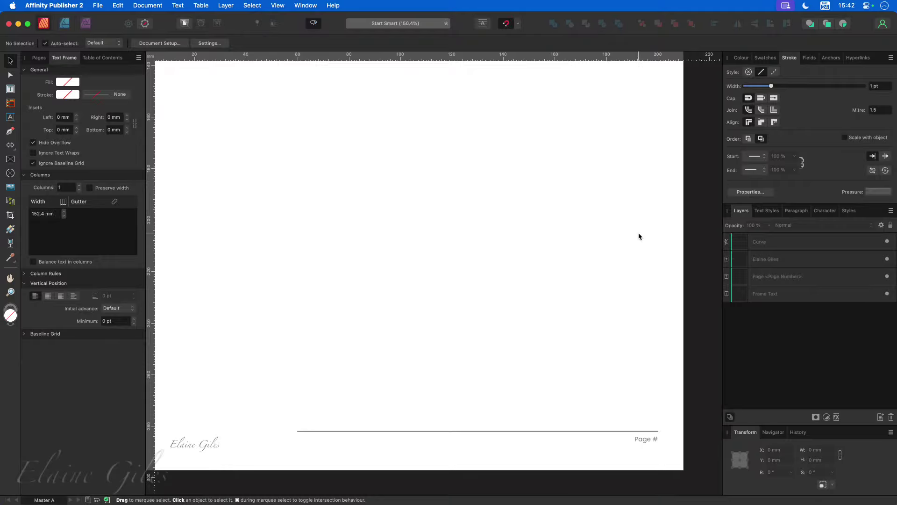
pyautogui.press('super+shift+w')
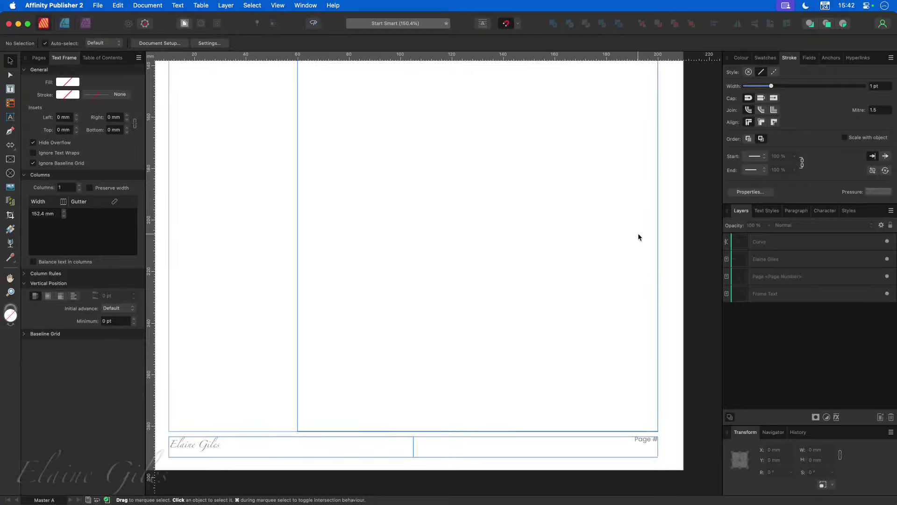
pyautogui.scroll(-5, 638, 237)
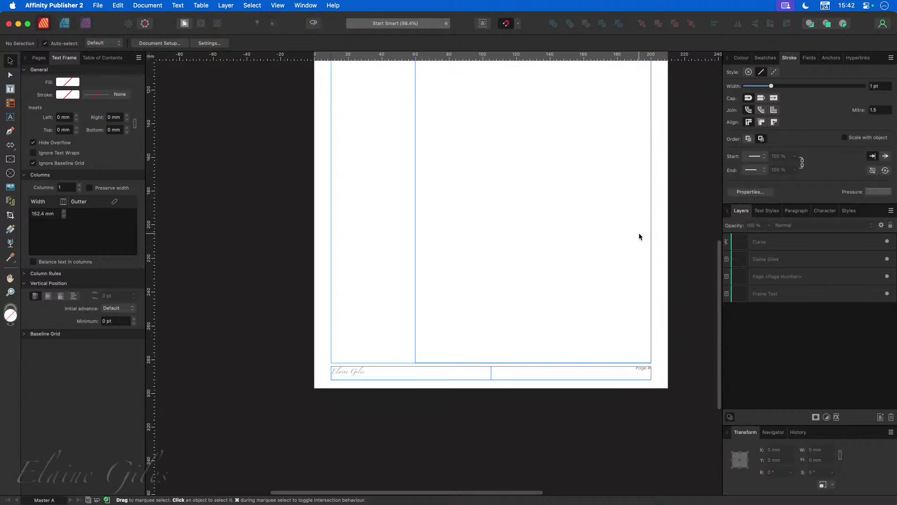
pyautogui.scroll(-4, 640, 237)
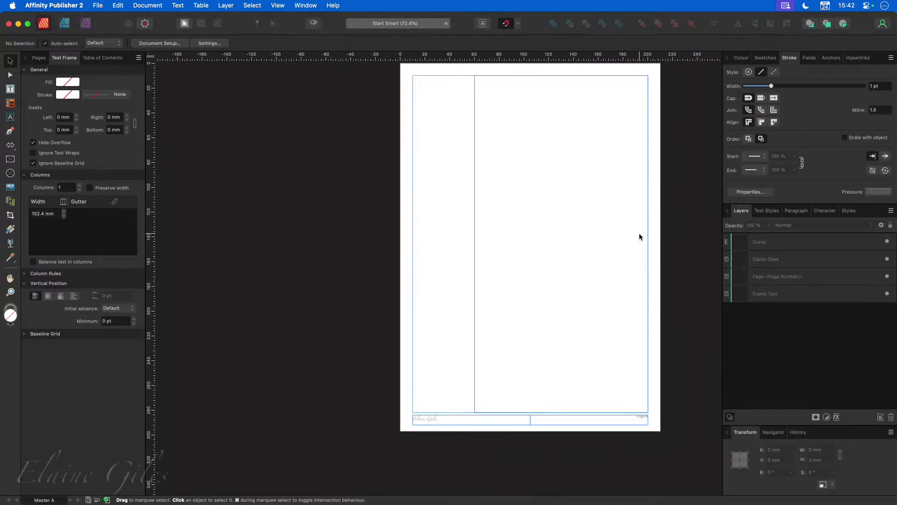
pyautogui.press('super+0')
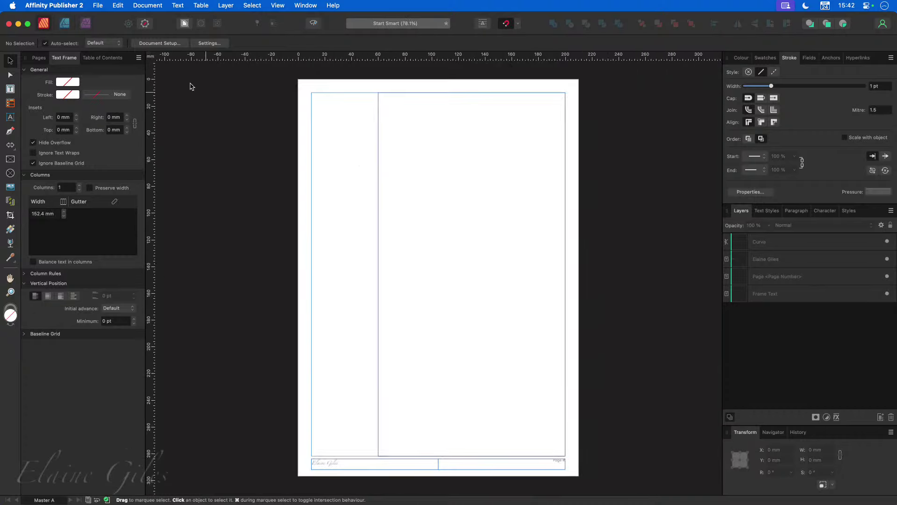
# Step: Check document pages 1 and 2 with the master applied and duplicate Master A
pyautogui.click(40, 57)
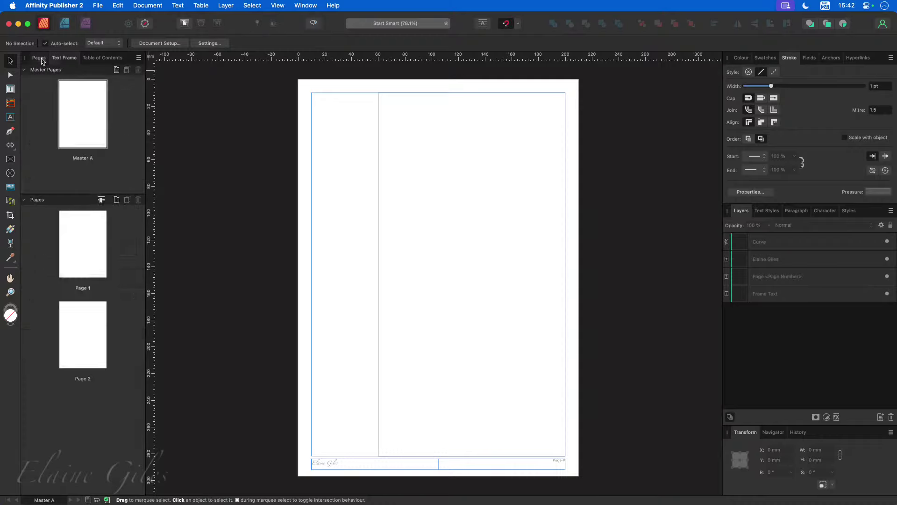
pyautogui.click(77, 239)
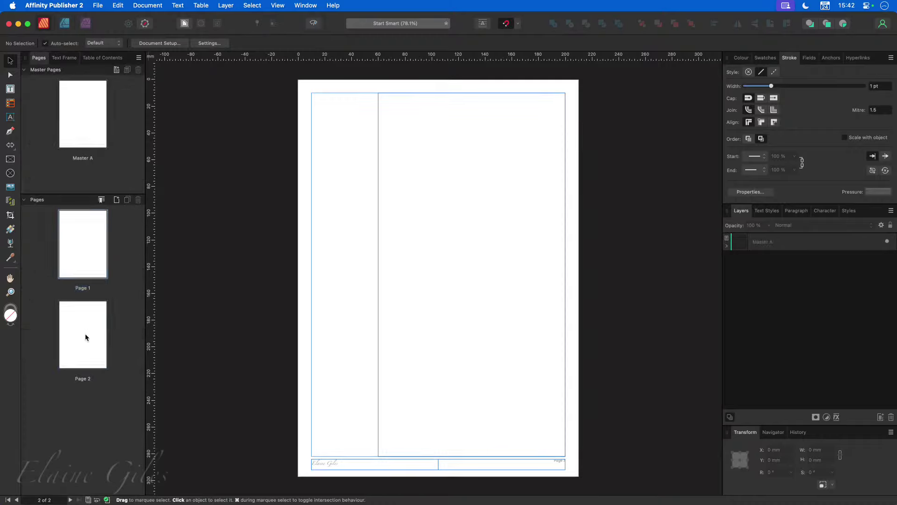
pyautogui.click(76, 242)
pyautogui.click(93, 110)
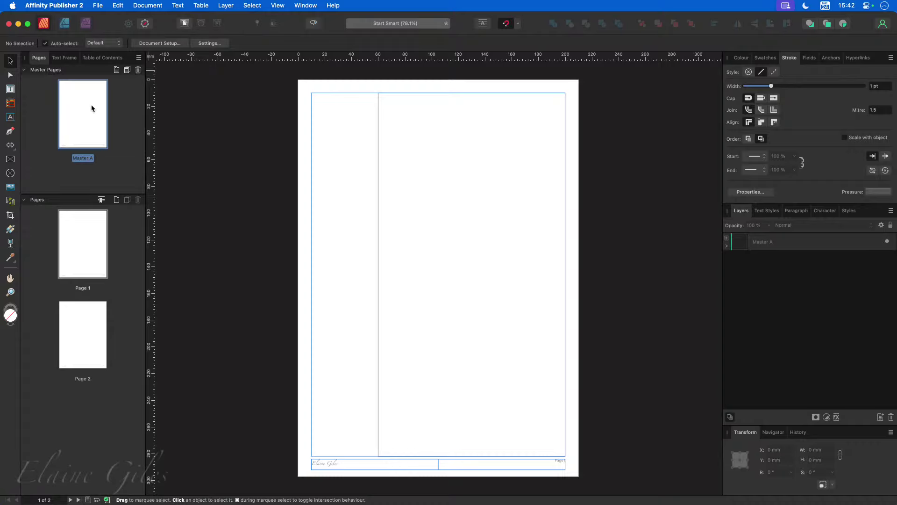
pyautogui.rightClick(91, 108)
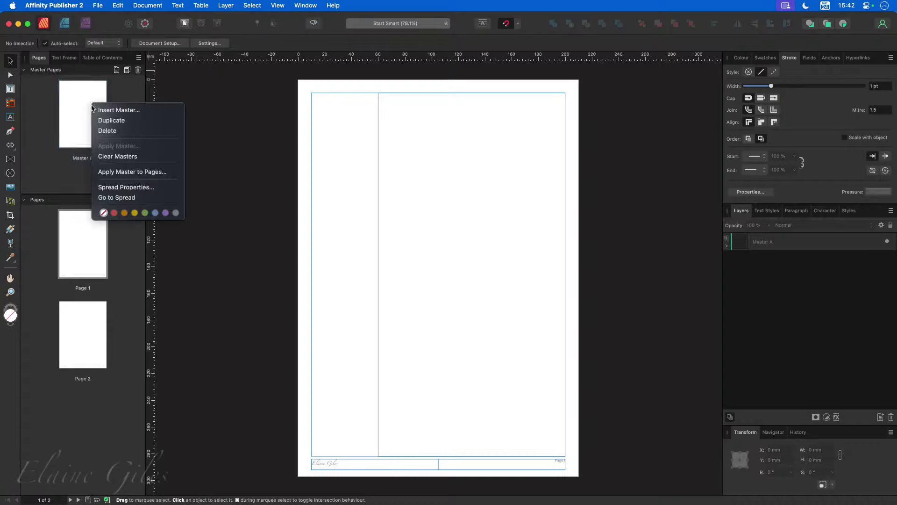
pyautogui.click(113, 120)
pyautogui.scroll(-3, 126, 169)
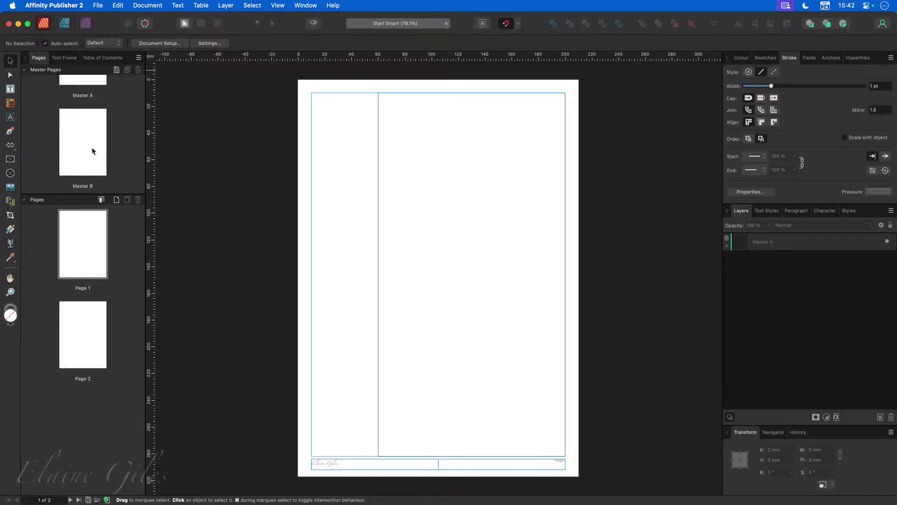
pyautogui.scroll(3, 93, 151)
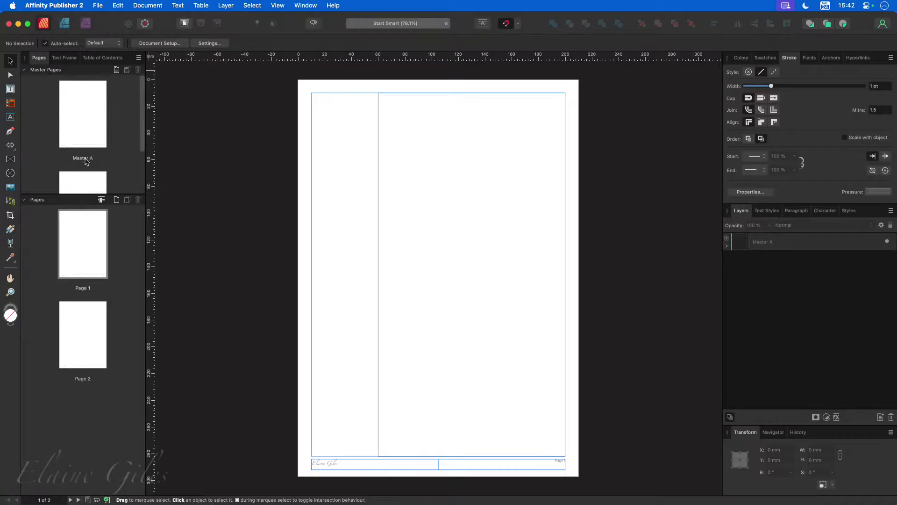
# Step: Rename Master A as Right Text in its spread properties
pyautogui.doubleClick(87, 157)
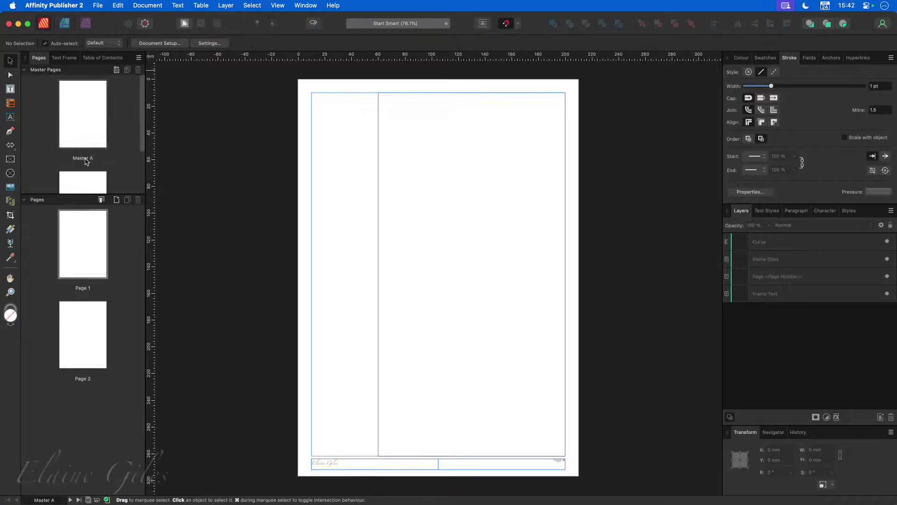
pyautogui.rightClick(95, 132)
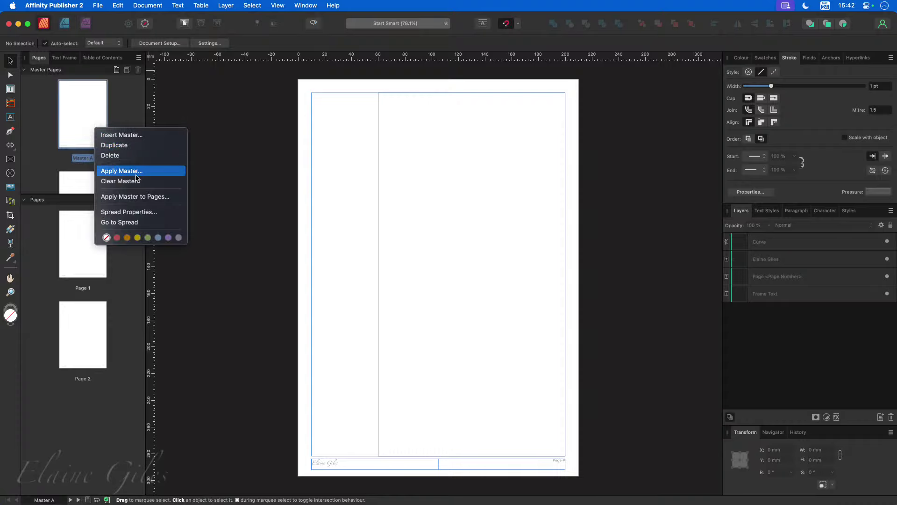
pyautogui.click(139, 212)
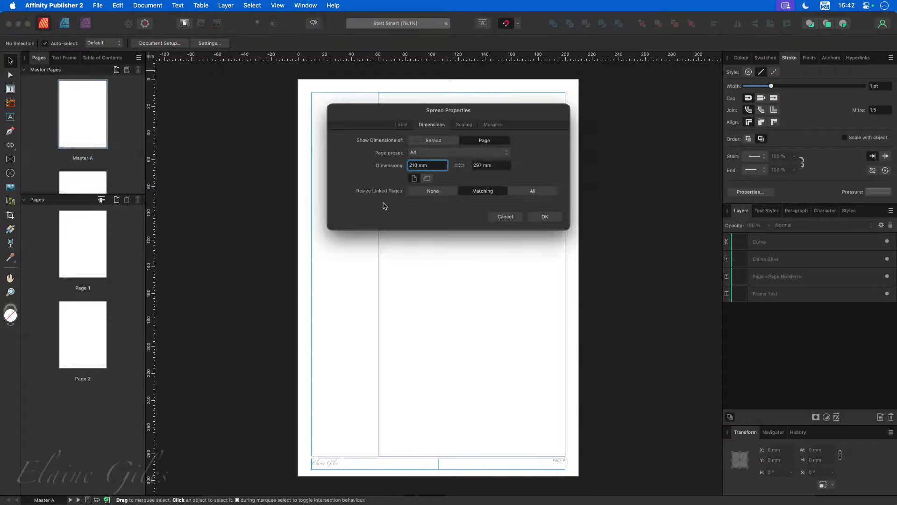
pyautogui.click(402, 124)
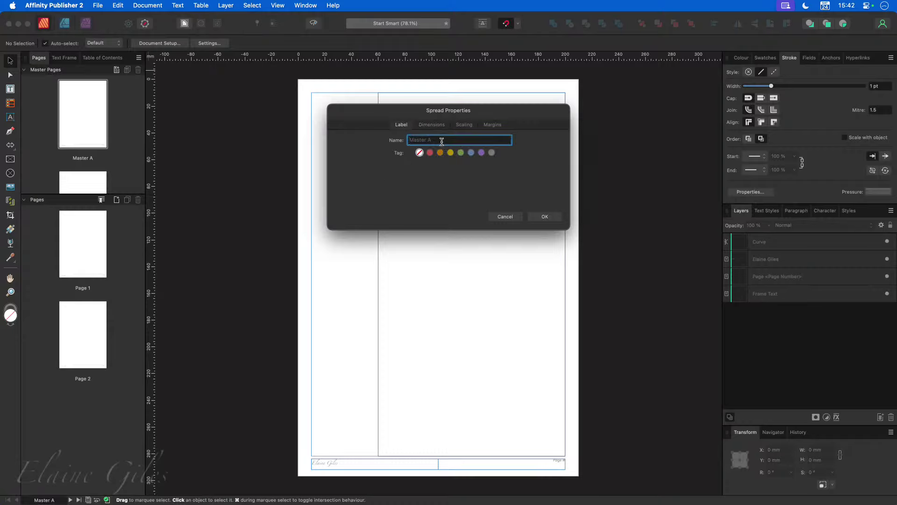
pyautogui.write('Right Text')
pyautogui.click(554, 217)
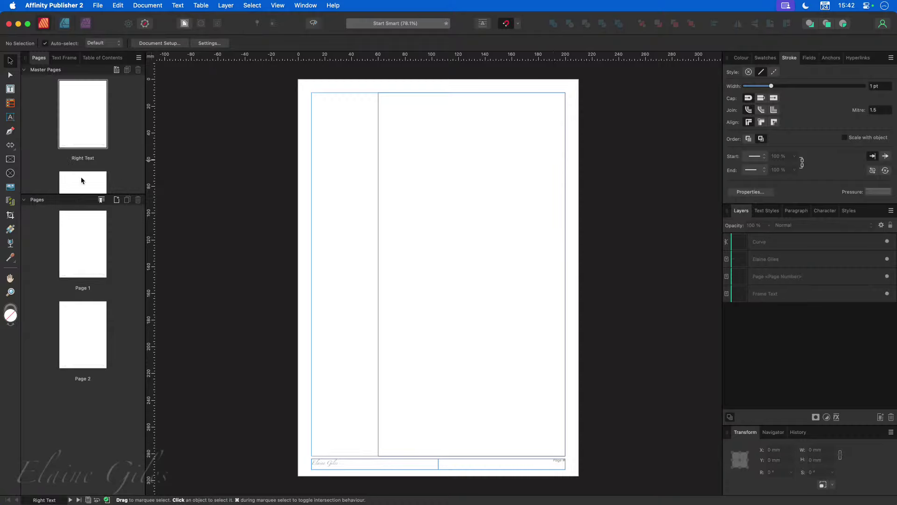
# Step: Rename the duplicated master, Master B, as Left Text in its spread properties
pyautogui.scroll(-3, 81, 181)
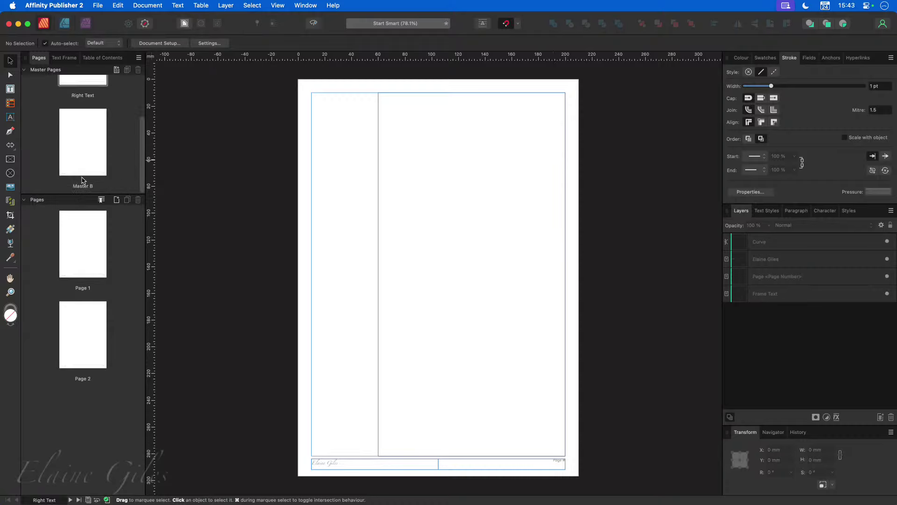
pyautogui.rightClick(85, 150)
pyautogui.click(119, 230)
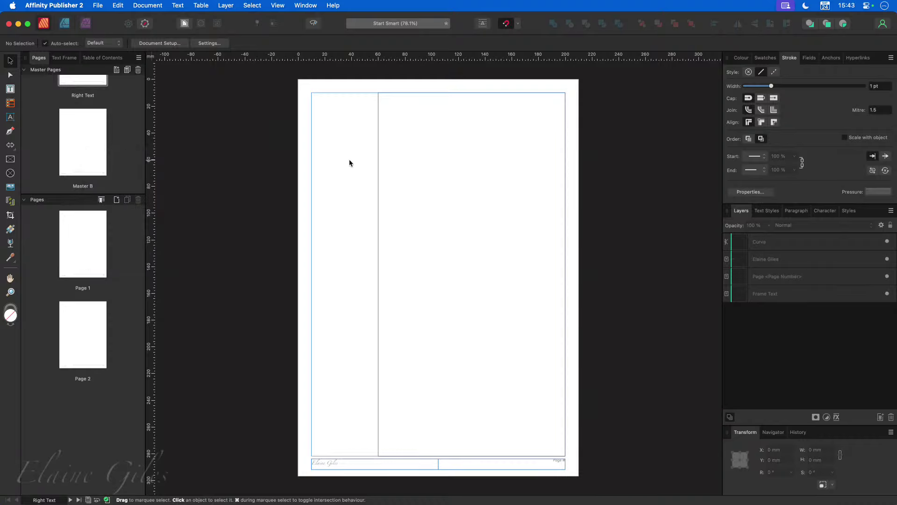
pyautogui.click(401, 124)
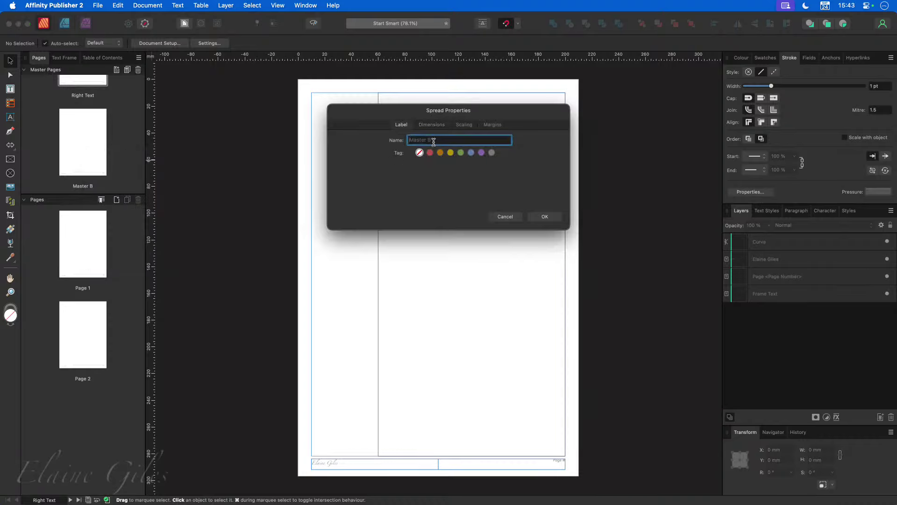
pyautogui.write('Left Text')
pyautogui.press('Return')
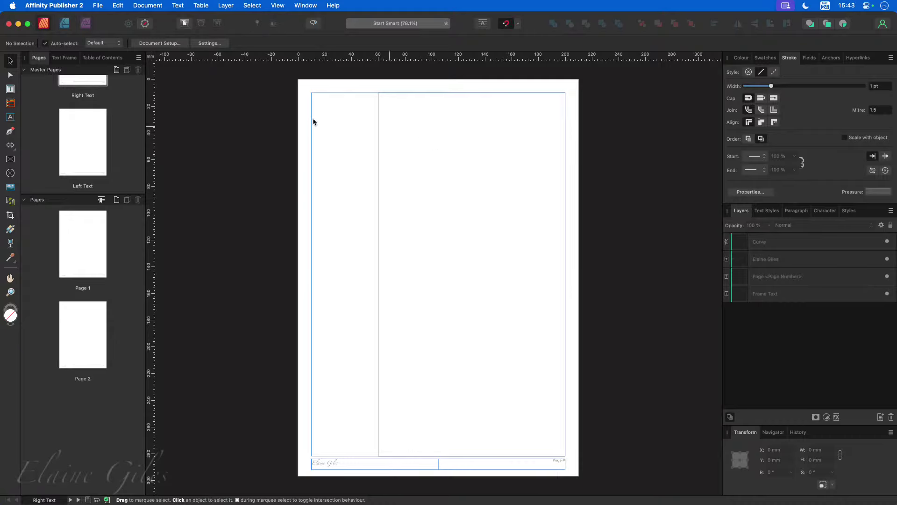
# Step: On the Left Text master, move the main text frame and the footer line to start at the left margin, 10 mm from the page edge
pyautogui.click(78, 147)
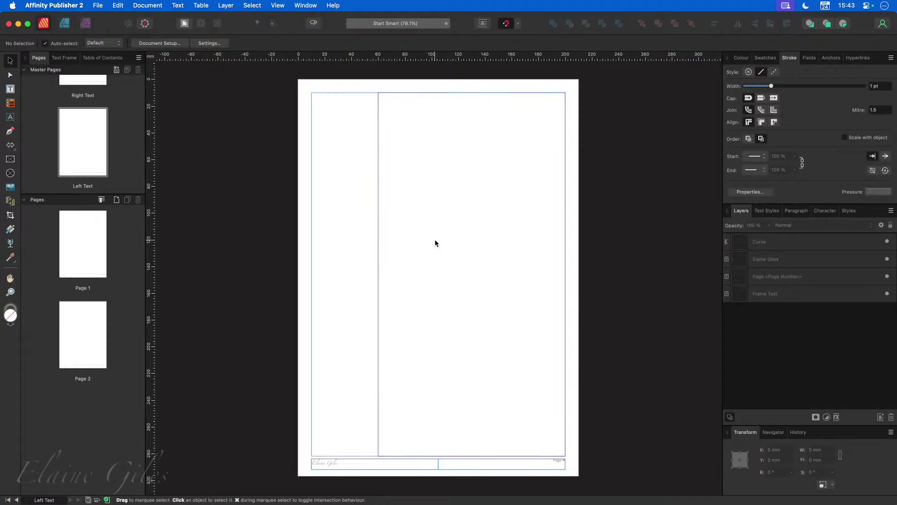
pyautogui.click(457, 252)
pyautogui.moveTo(461, 253); pyautogui.dragTo(393, 253)
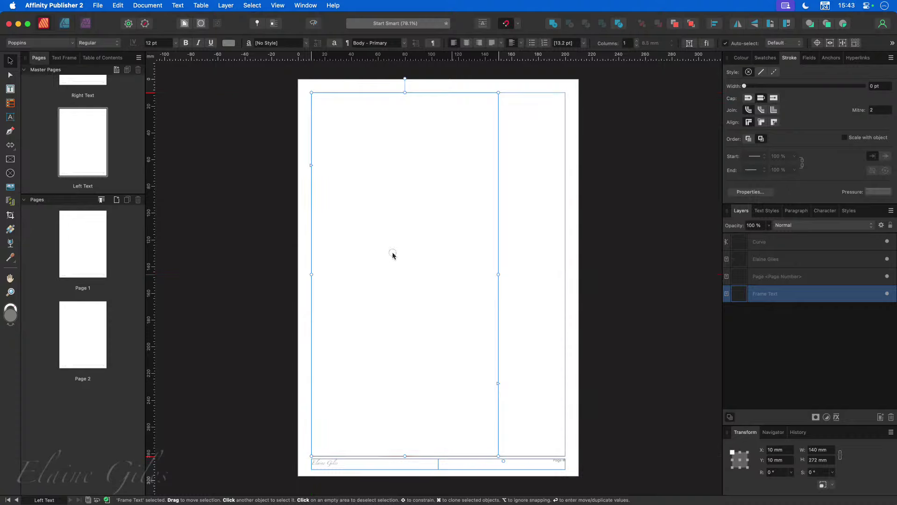
pyautogui.click(516, 457)
pyautogui.moveTo(516, 458); pyautogui.dragTo(450, 457)
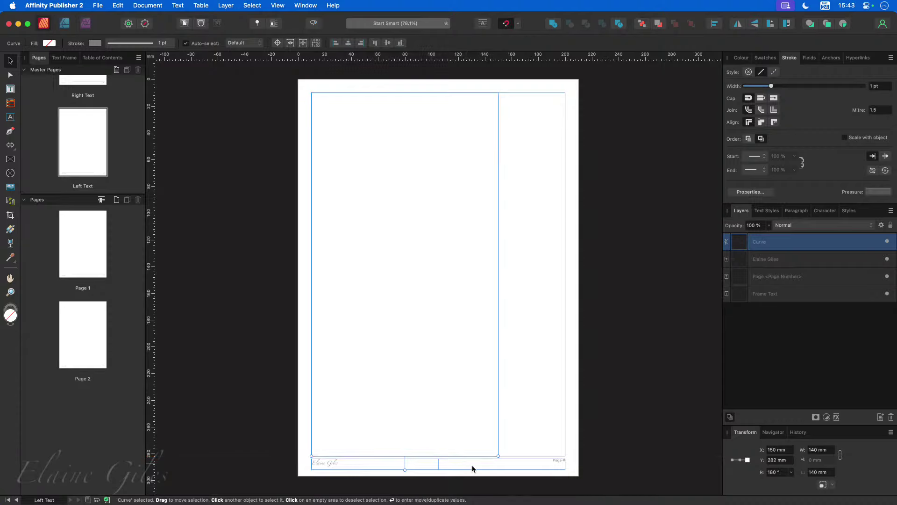
# Step: Swap the two footer frames, placing the page number frame at X 10 mm and the author's name frame at X 105 mm, both at Y 284 mm
pyautogui.scroll(5, 456, 494)
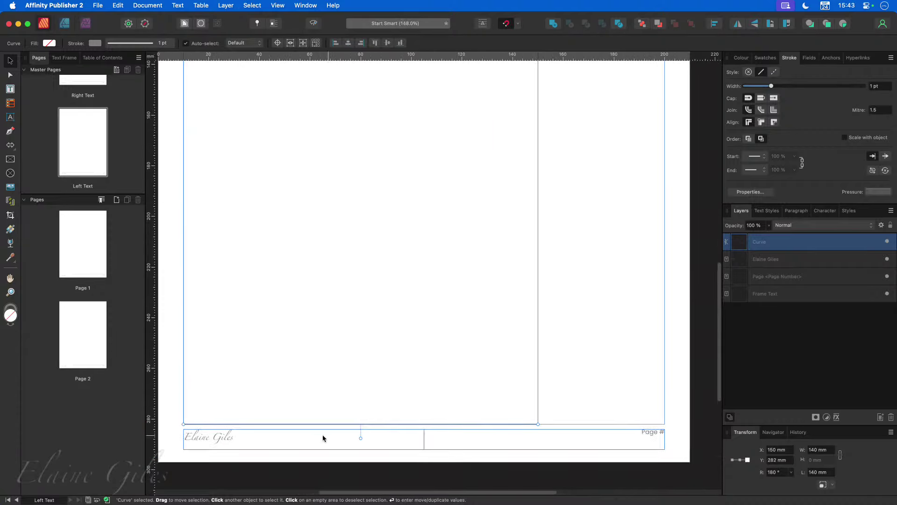
pyautogui.click(294, 440)
pyautogui.moveTo(294, 440); pyautogui.dragTo(535, 412)
pyautogui.moveTo(585, 436); pyautogui.dragTo(345, 438)
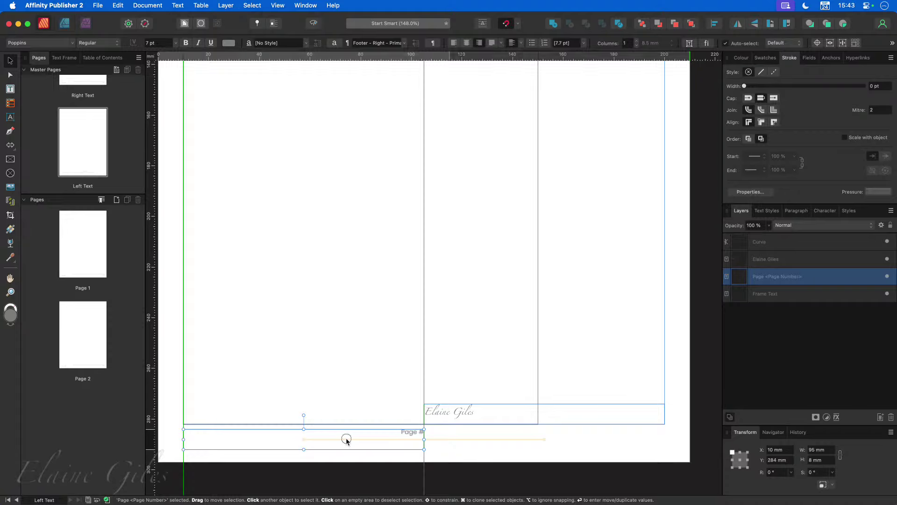
pyautogui.moveTo(507, 409); pyautogui.dragTo(507, 434)
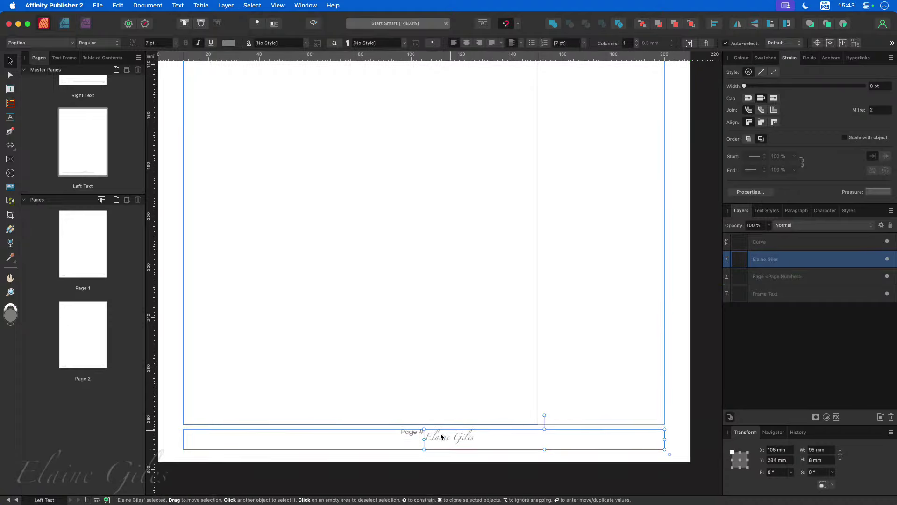
# Step: Right-align the author's name in the footer and apply the Footer - Left - Primary style to the page number
pyautogui.doubleClick(461, 441)
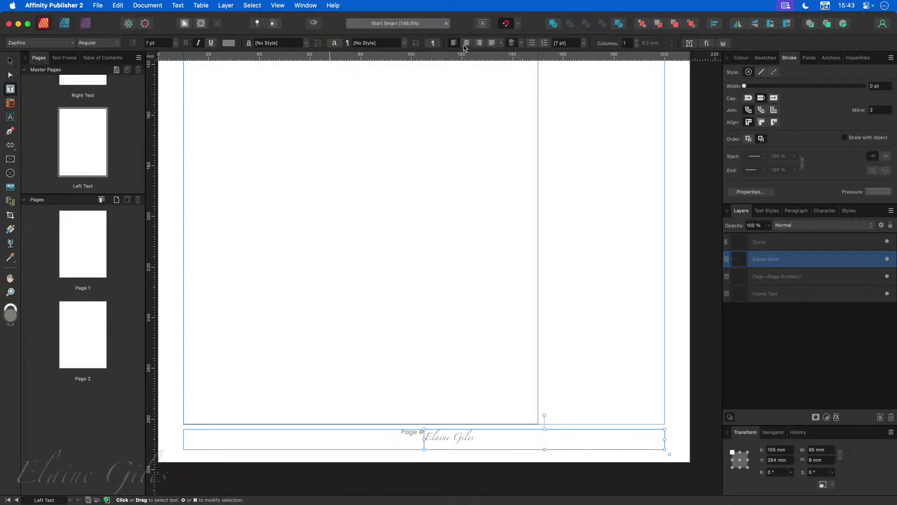
pyautogui.click(481, 44)
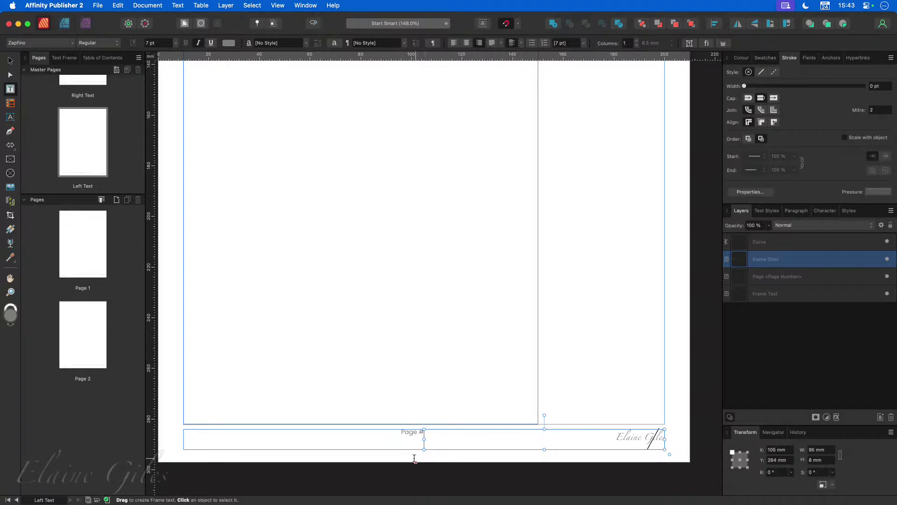
pyautogui.click(400, 436)
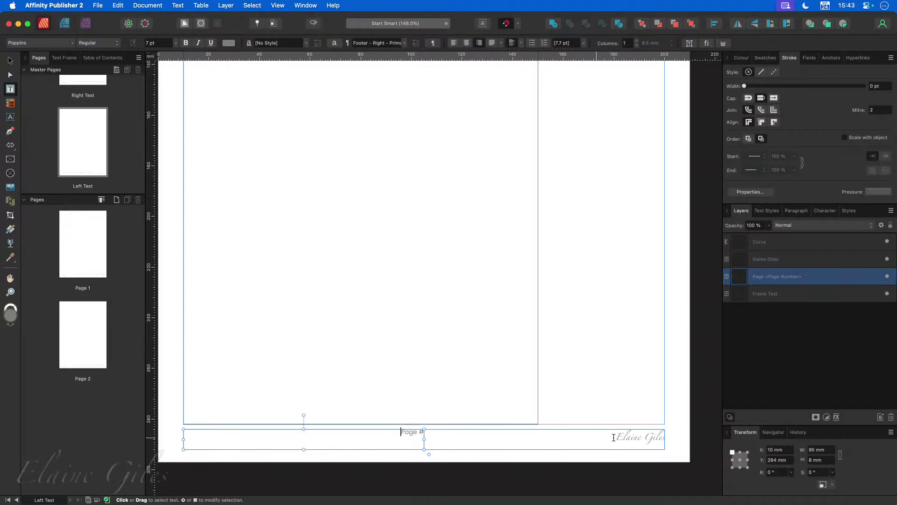
pyautogui.click(771, 211)
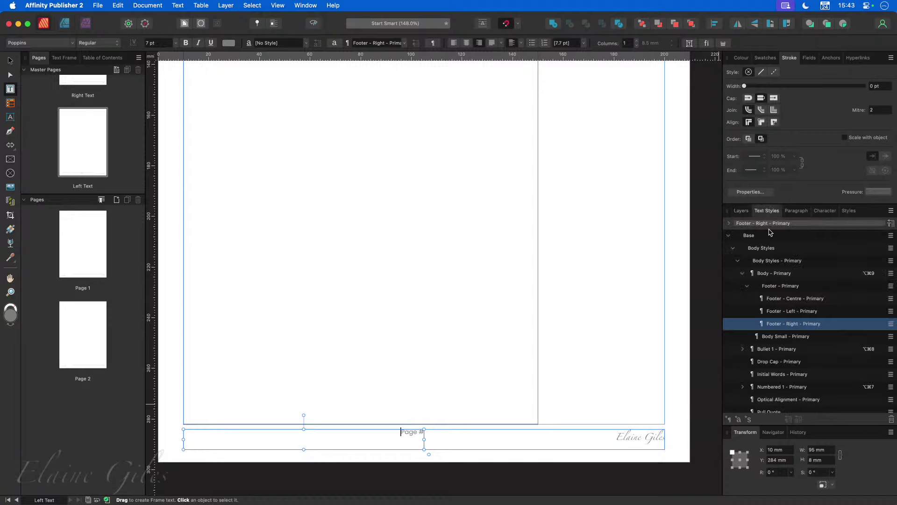
pyautogui.click(801, 312)
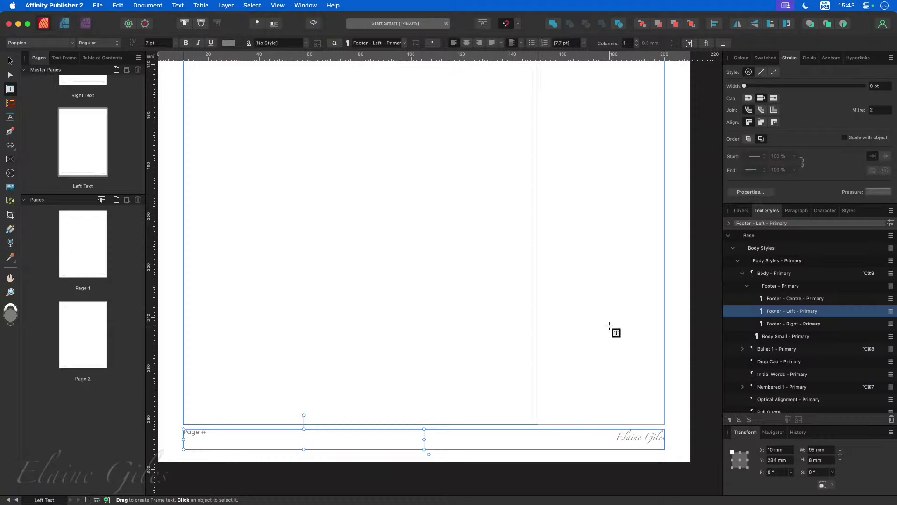
pyautogui.scroll(-3, 610, 325)
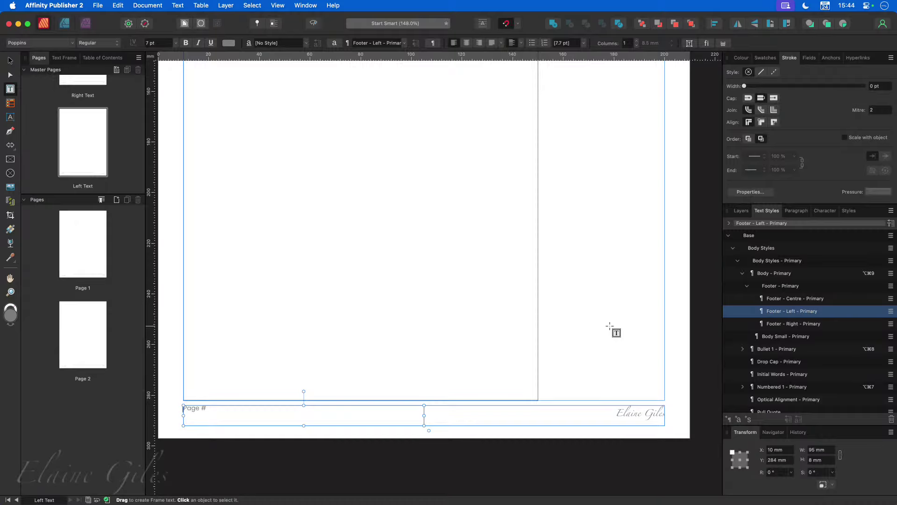
# Step: Examine the options for a new group style and the Base style's font, colour settings and nested styles, without saving any changes
pyautogui.click(750, 420)
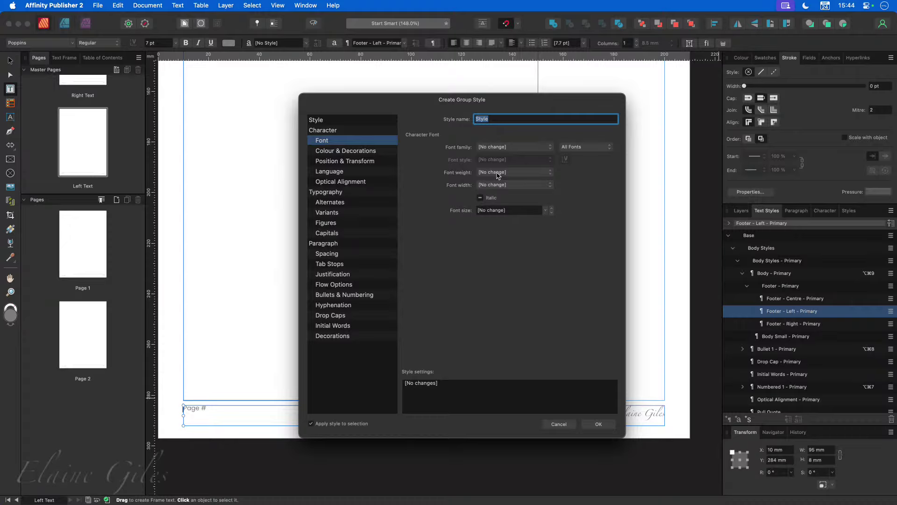
pyautogui.click(556, 424)
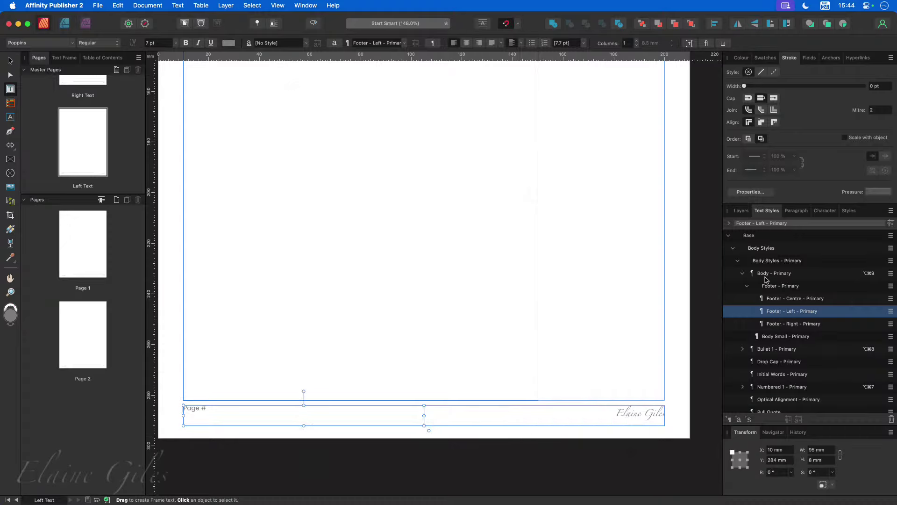
pyautogui.rightClick(752, 236)
pyautogui.click(647, 316)
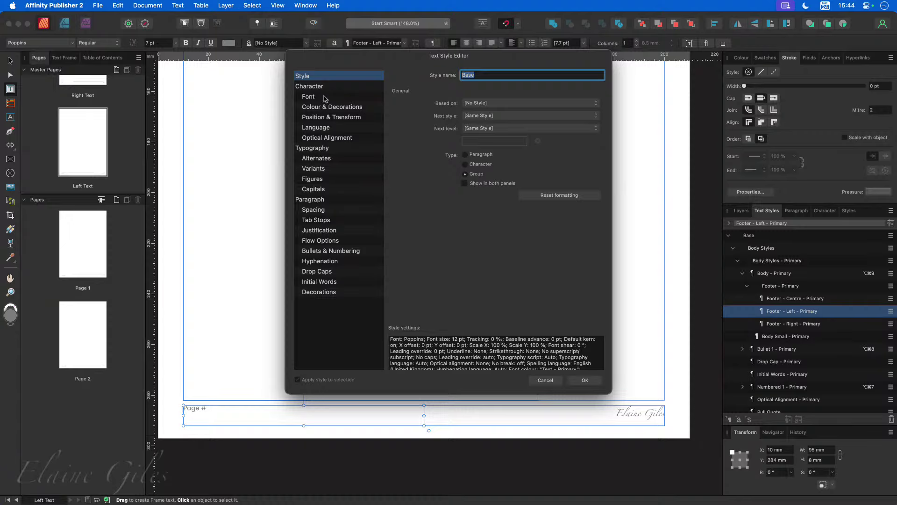
pyautogui.click(325, 98)
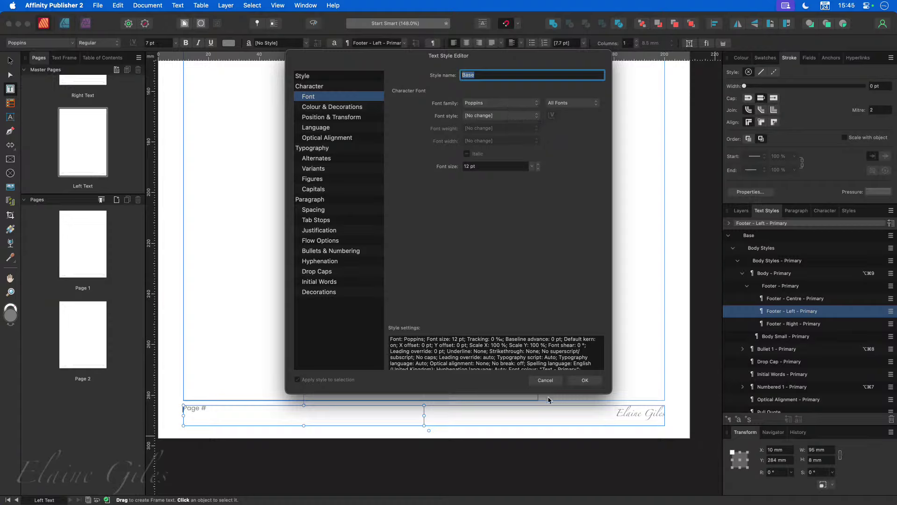
pyautogui.click(544, 381)
pyautogui.click(333, 117)
pyautogui.click(333, 107)
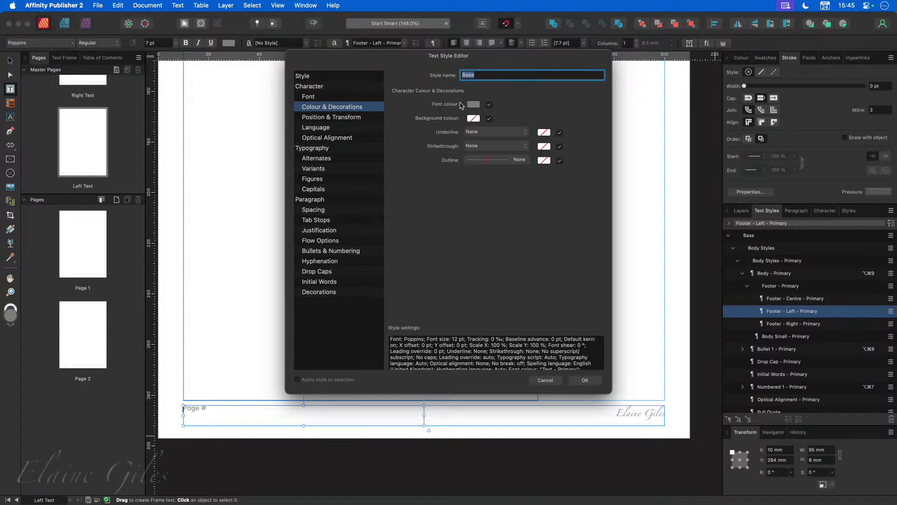
pyautogui.click(546, 380)
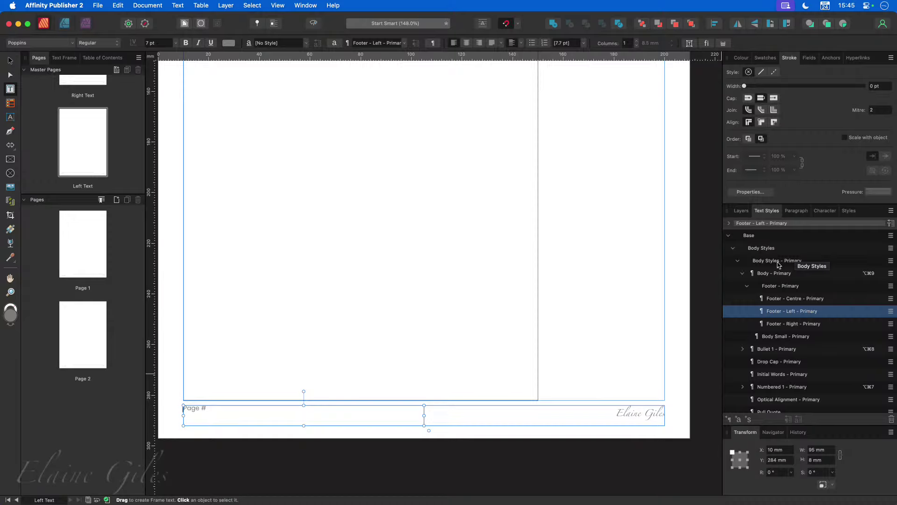
pyautogui.click(730, 236)
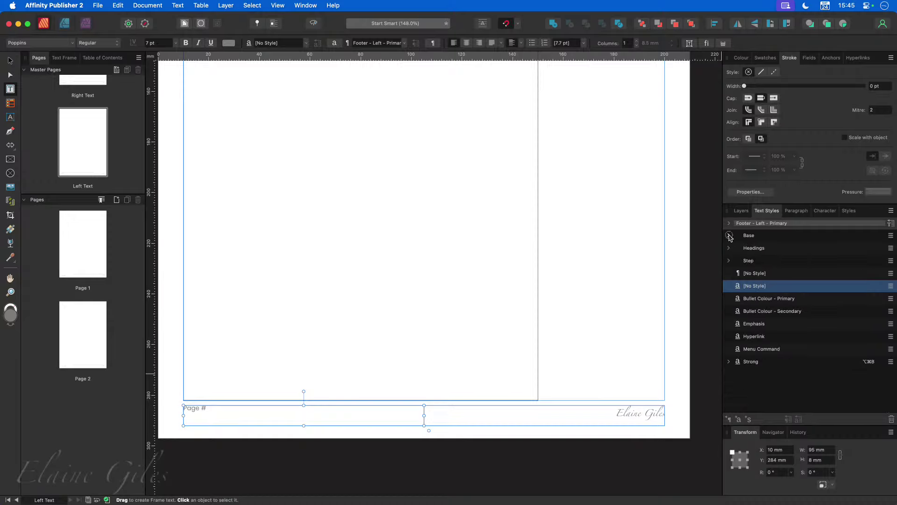
pyautogui.click(729, 235)
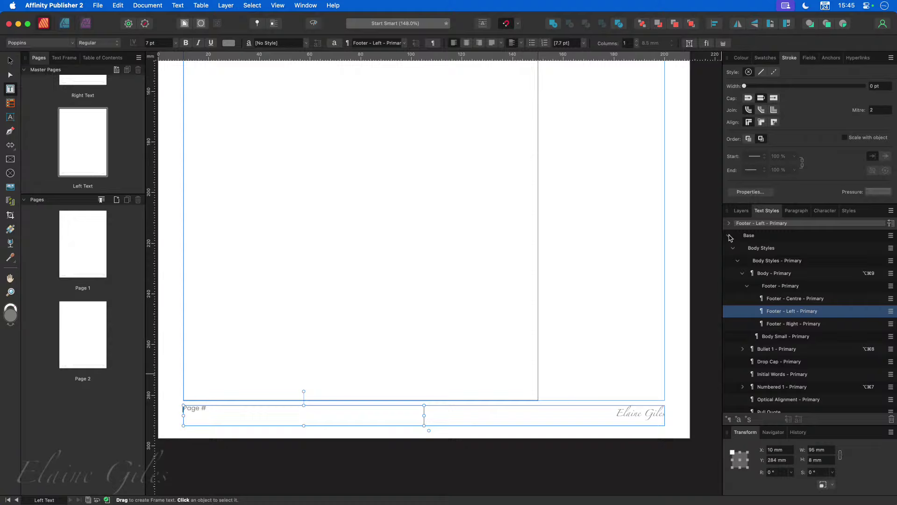
# Step: Examine the font settings of the Footer - Left - Primary style and its parent Footer - Primary without saving changes
pyautogui.rightClick(793, 312)
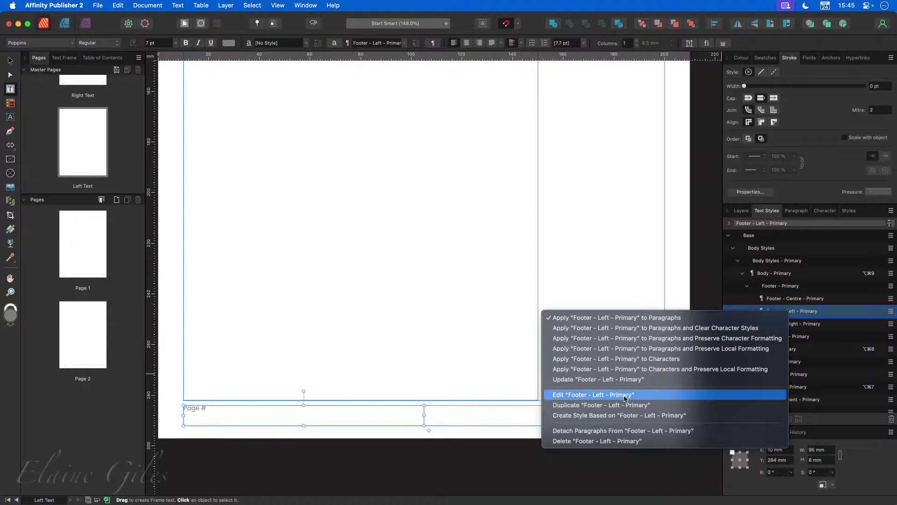
pyautogui.click(606, 394)
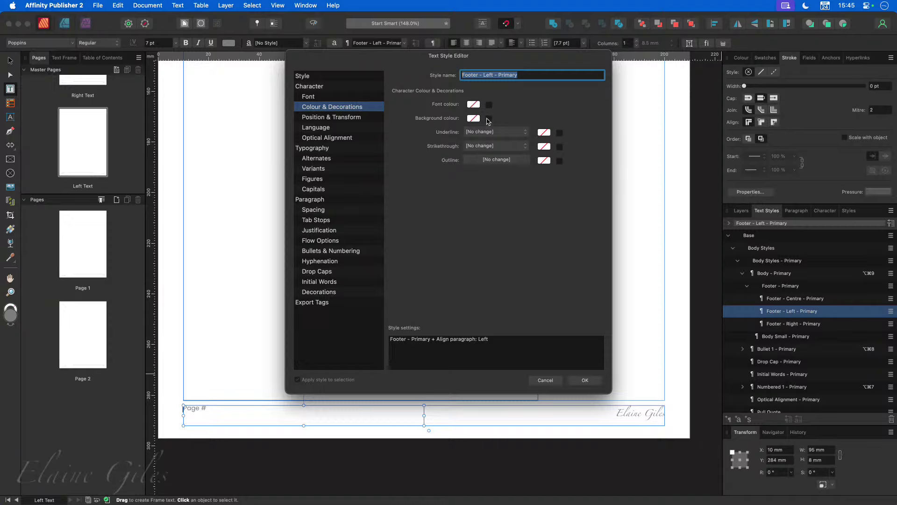
pyautogui.click(329, 98)
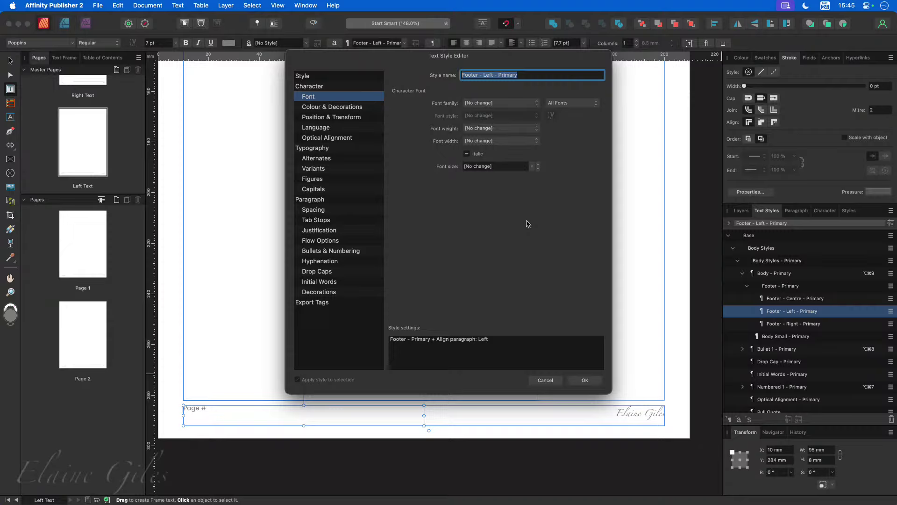
pyautogui.click(546, 380)
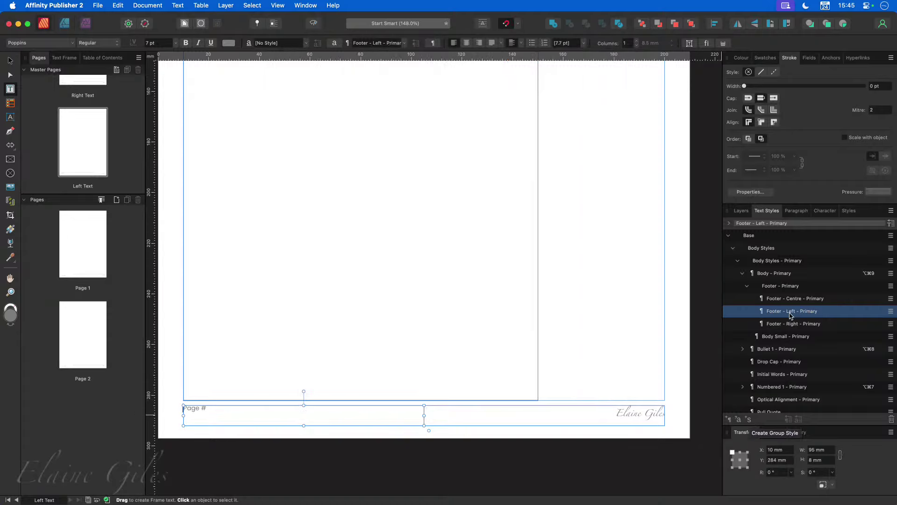
pyautogui.rightClick(773, 290)
pyautogui.click(621, 371)
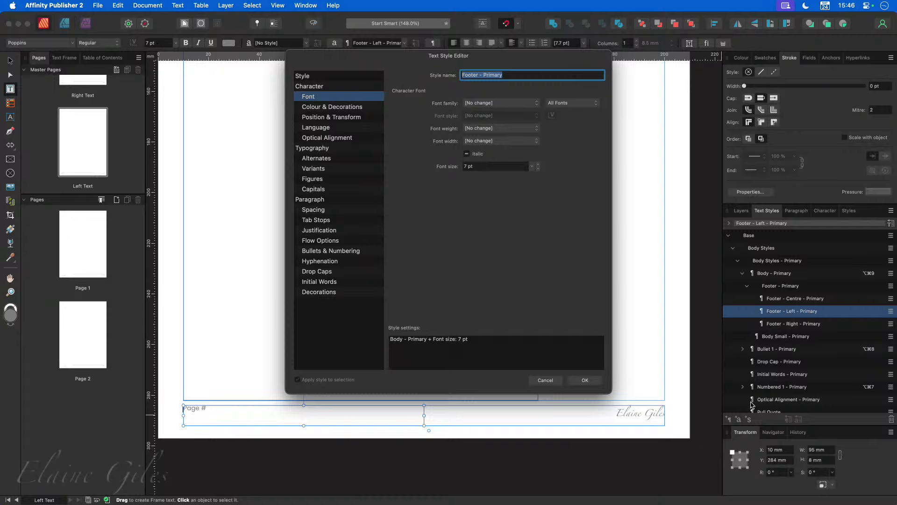
pyautogui.click(545, 380)
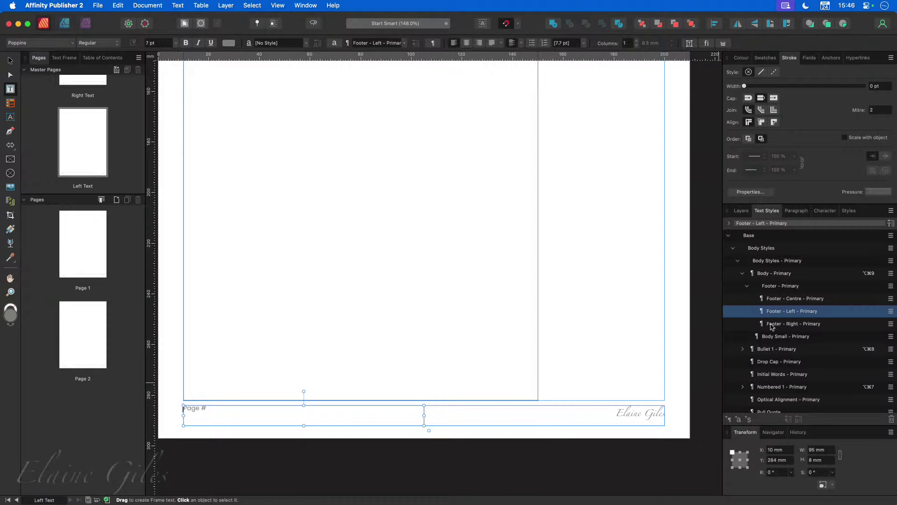
# Step: Compare the commands available for the footer styles, check what Footer - Left - Primary is based on, and review the text style list options
pyautogui.rightClick(776, 286)
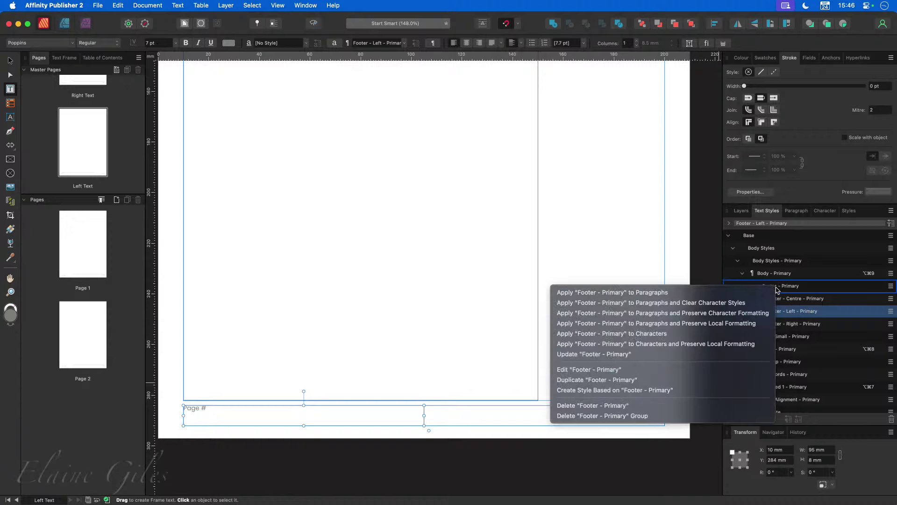
pyautogui.rightClick(817, 299)
pyautogui.rightClick(817, 300)
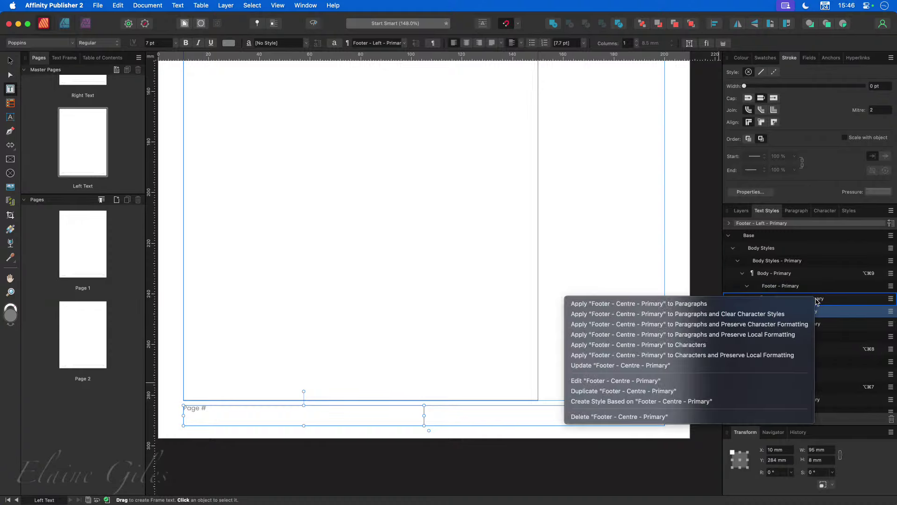
pyautogui.rightClick(831, 315)
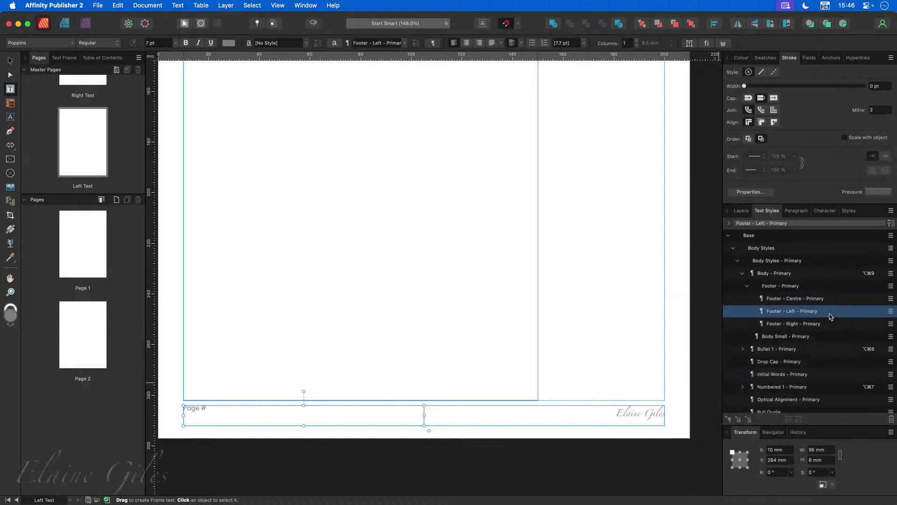
pyautogui.rightClick(832, 314)
pyautogui.click(673, 395)
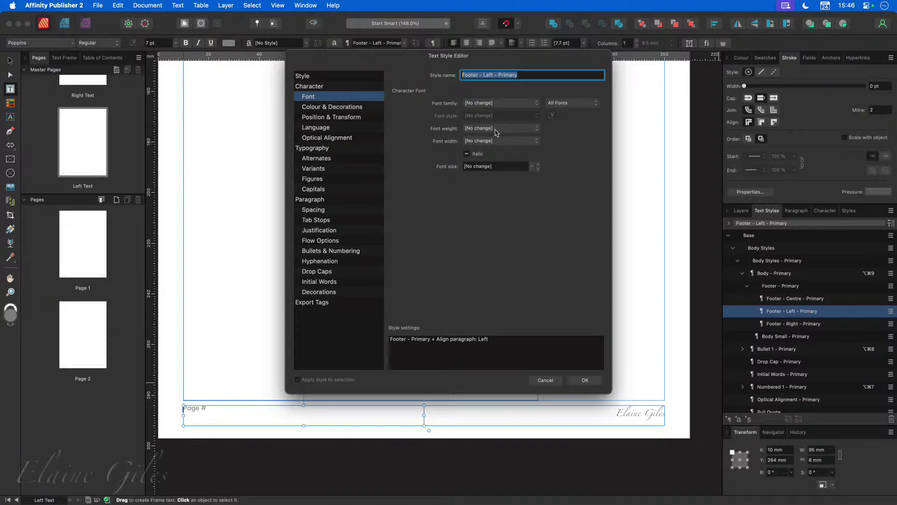
pyautogui.click(340, 77)
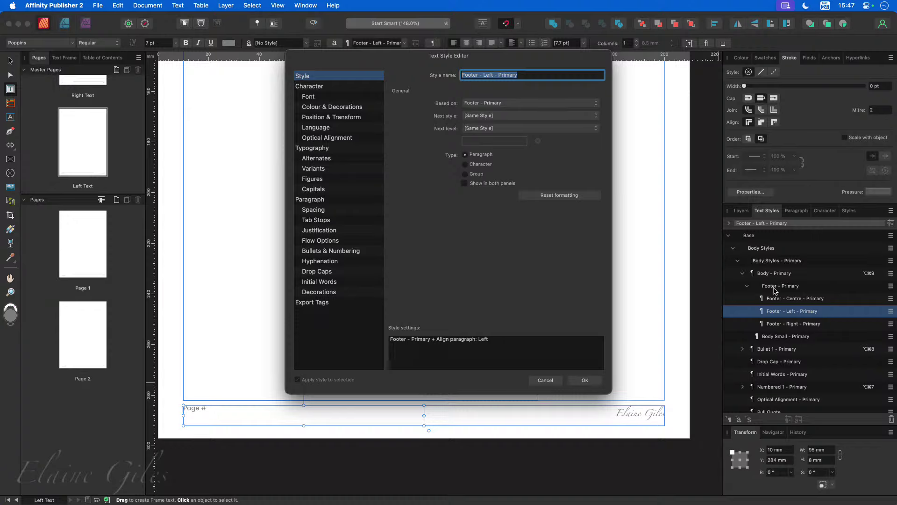
pyautogui.click(597, 104)
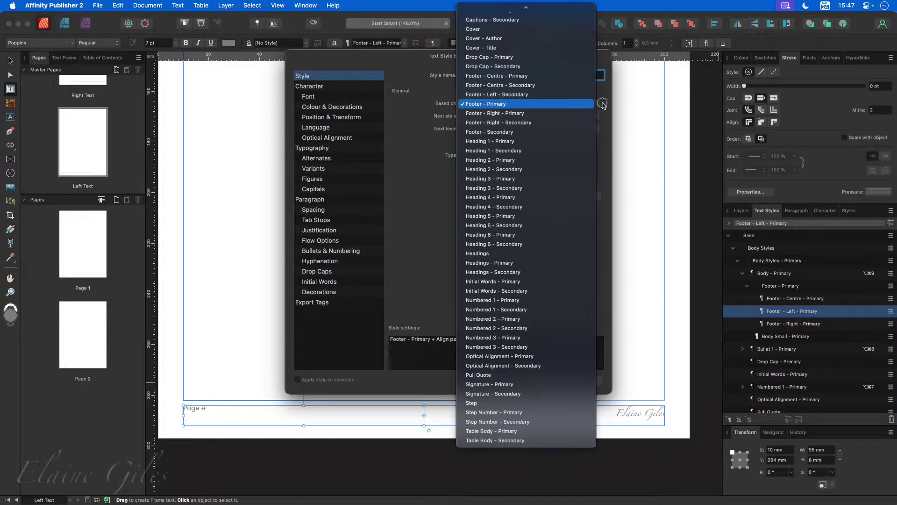
pyautogui.click(604, 104)
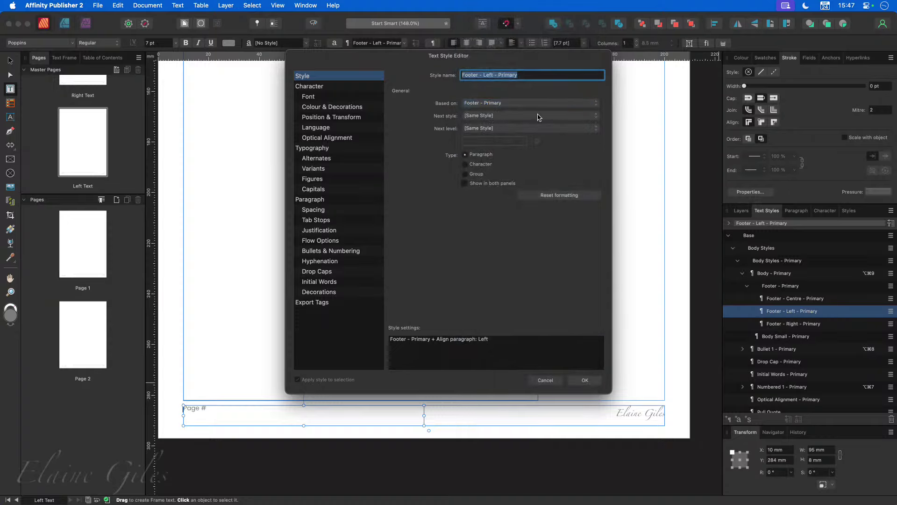
pyautogui.click(550, 381)
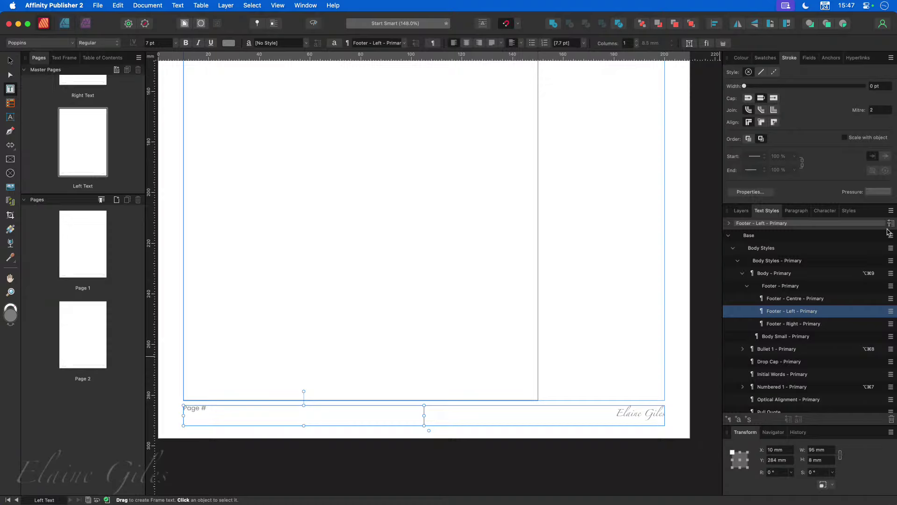
pyautogui.click(891, 211)
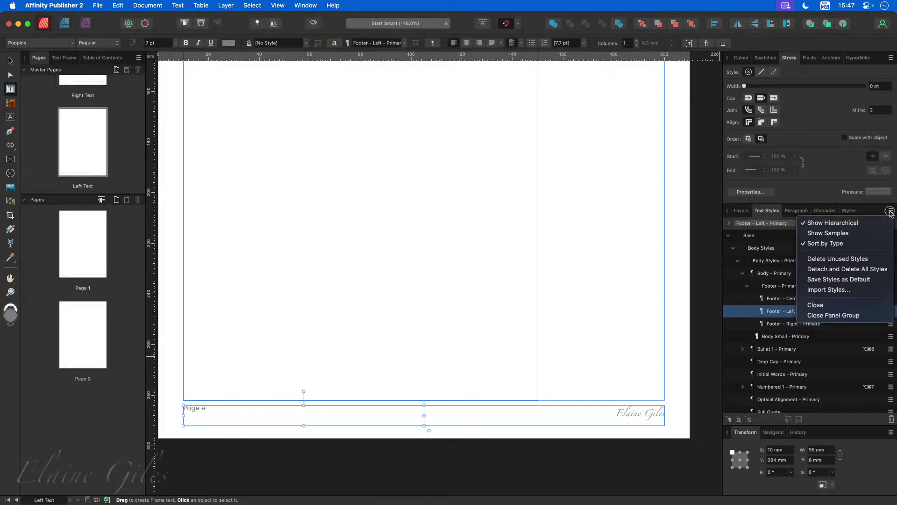
pyautogui.click(891, 211)
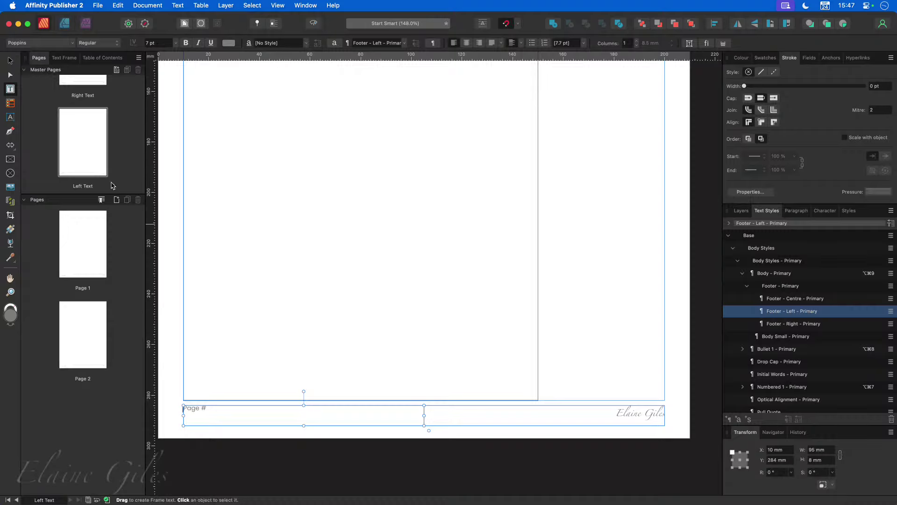
# Step: Tag the Right Text master page red and the Left Text master page blue
pyautogui.scroll(2, 110, 185)
pyautogui.scroll(2, 111, 186)
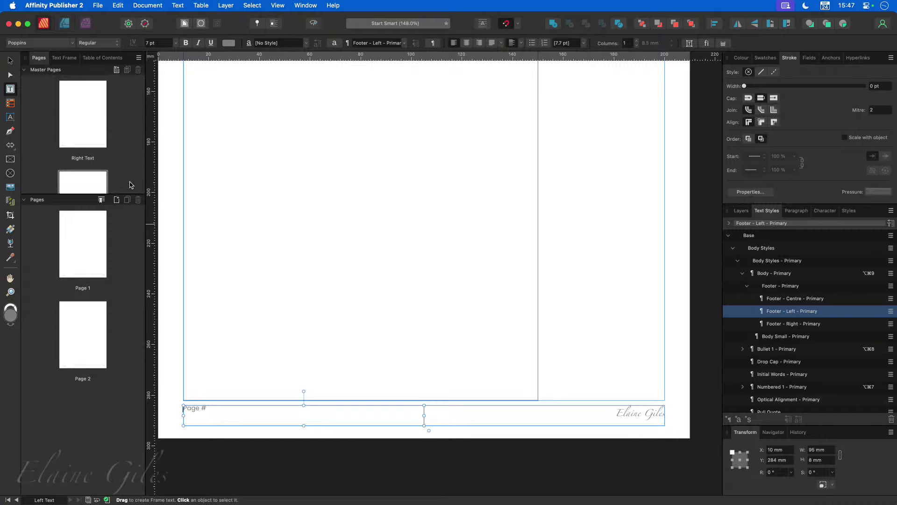
pyautogui.rightClick(84, 122)
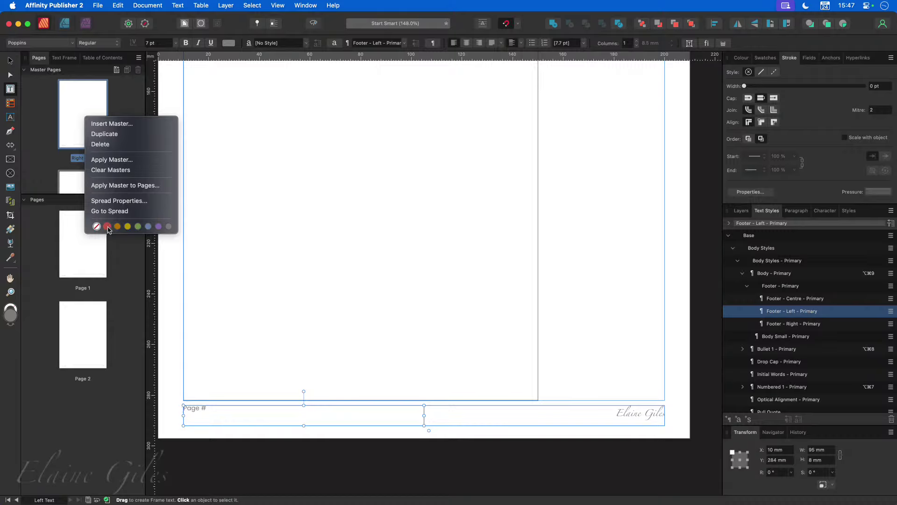
pyautogui.click(107, 228)
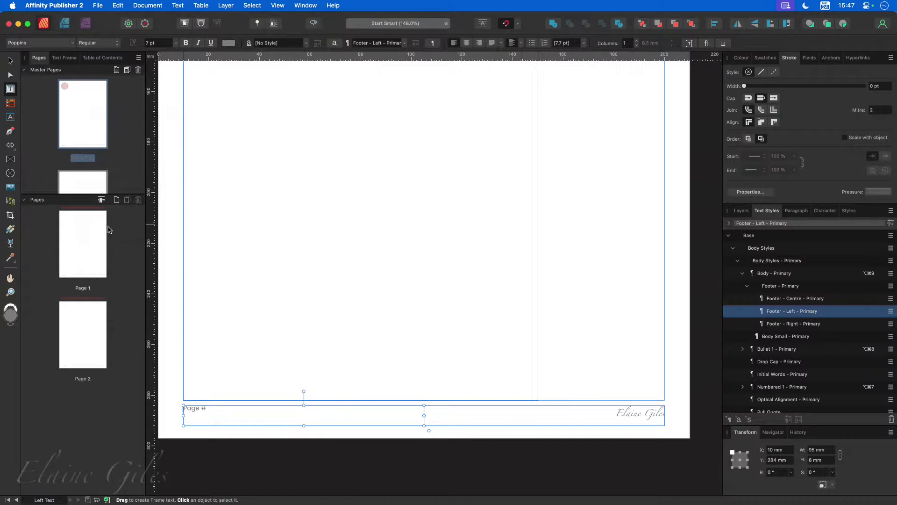
pyautogui.rightClick(91, 180)
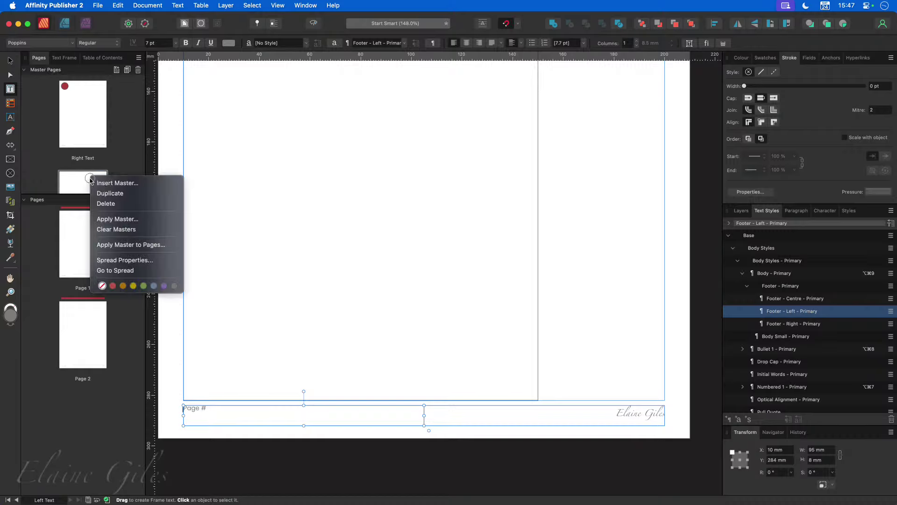
pyautogui.click(154, 286)
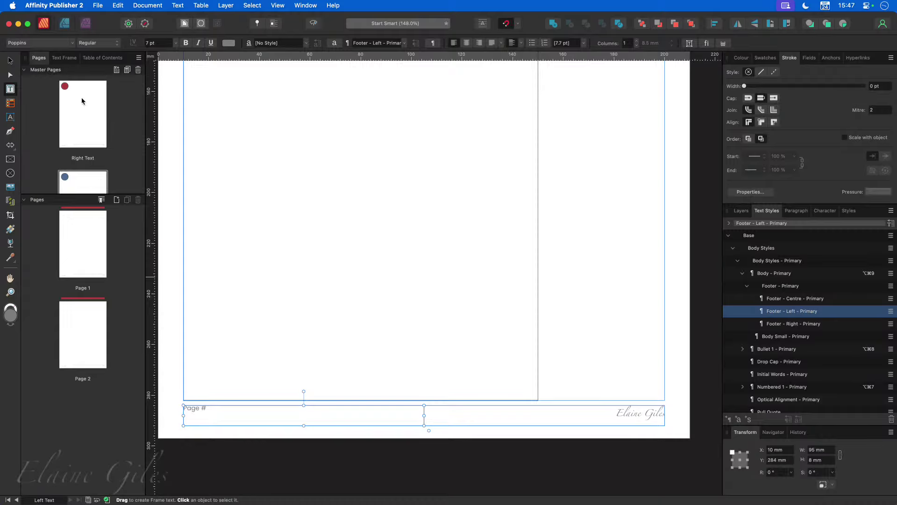
pyautogui.scroll(-2, 102, 185)
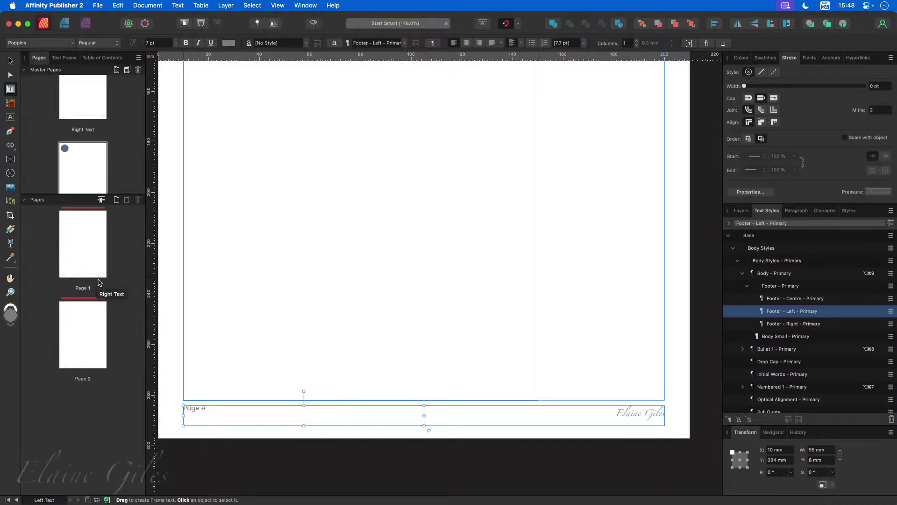
# Step: Go to page 1 and clear its applied master page
pyautogui.doubleClick(89, 254)
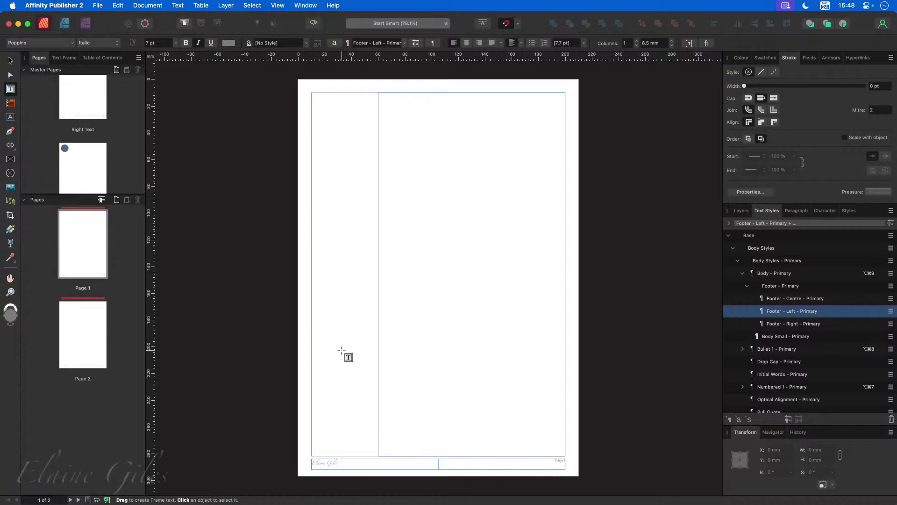
pyautogui.rightClick(74, 232)
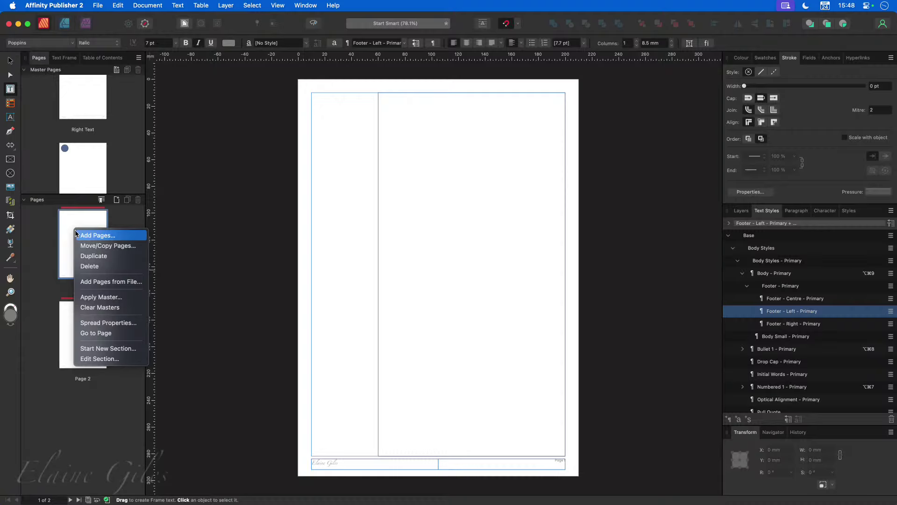
pyautogui.click(129, 311)
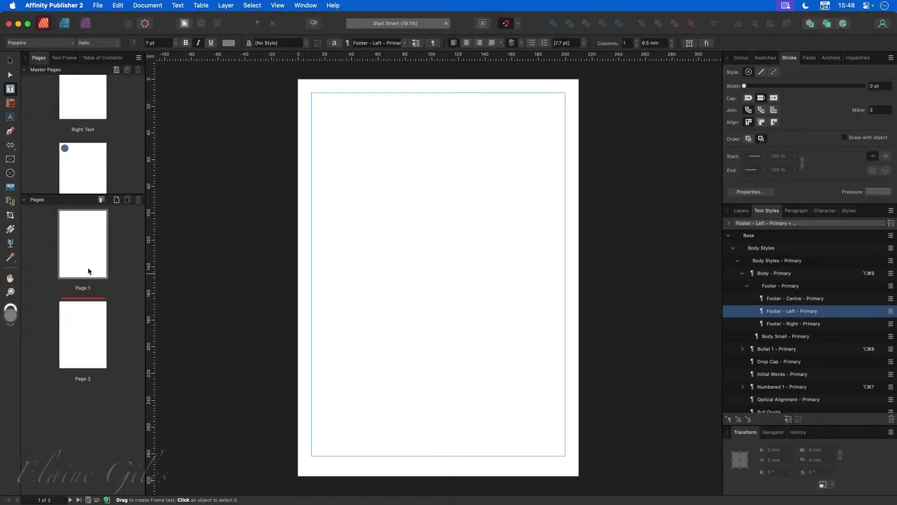
# Step: Draw a 210 × 297 mm picture frame covering page 1 and place the Start Smart in Scrivener cover image in it
pyautogui.click(10, 159)
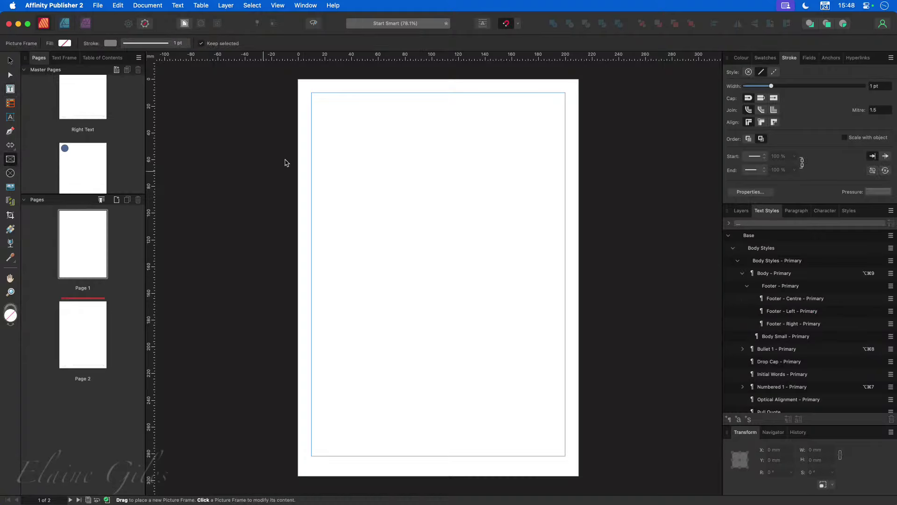
pyautogui.moveTo(298, 80); pyautogui.dragTo(578, 473)
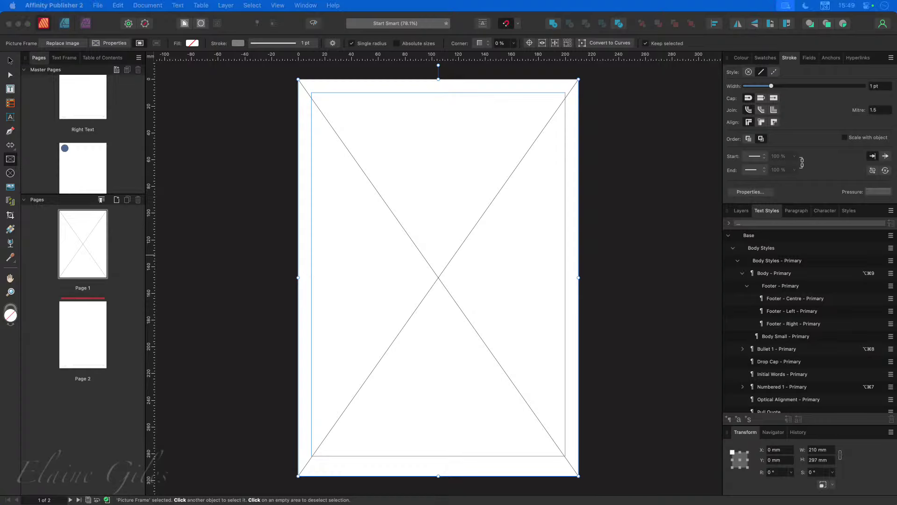
pyautogui.moveTo(330, 218); pyautogui.dragTo(435, 216)
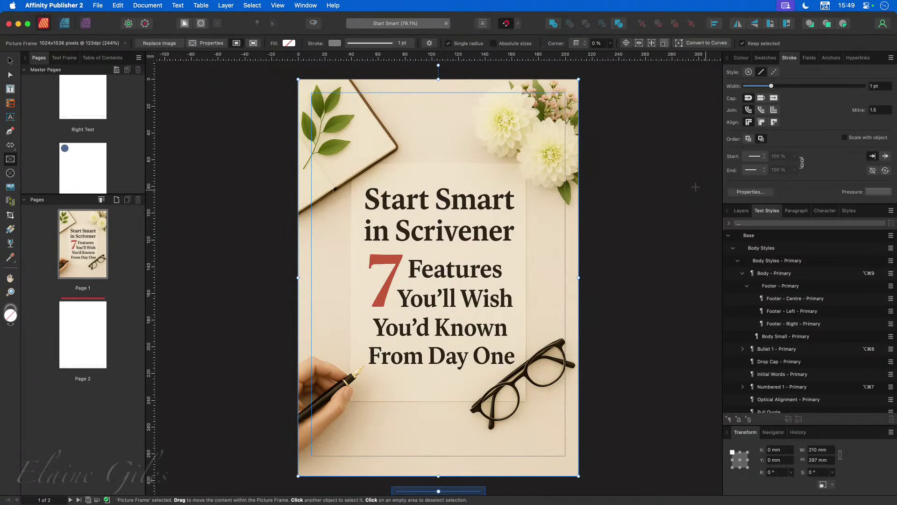
pyautogui.click(648, 176)
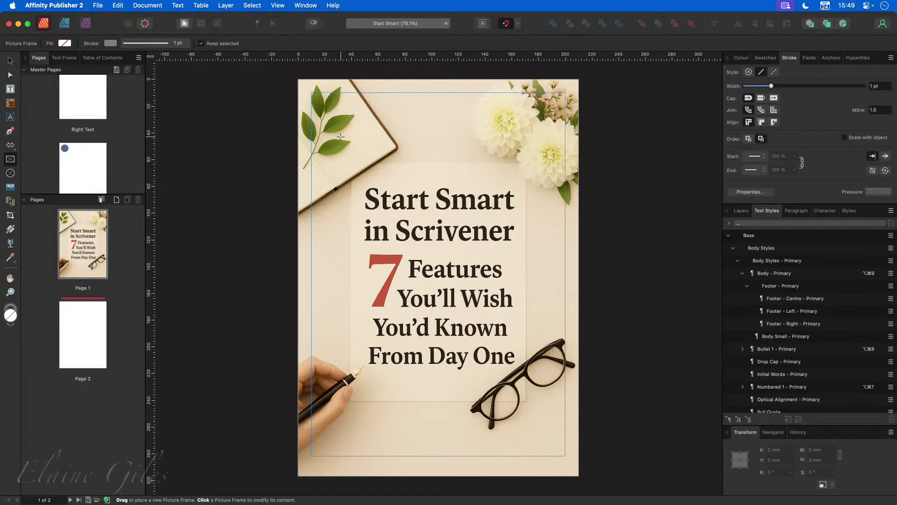
# Step: Try rotating and scaling the cover image inside its picture frame, and undo the change
pyautogui.click(446, 128)
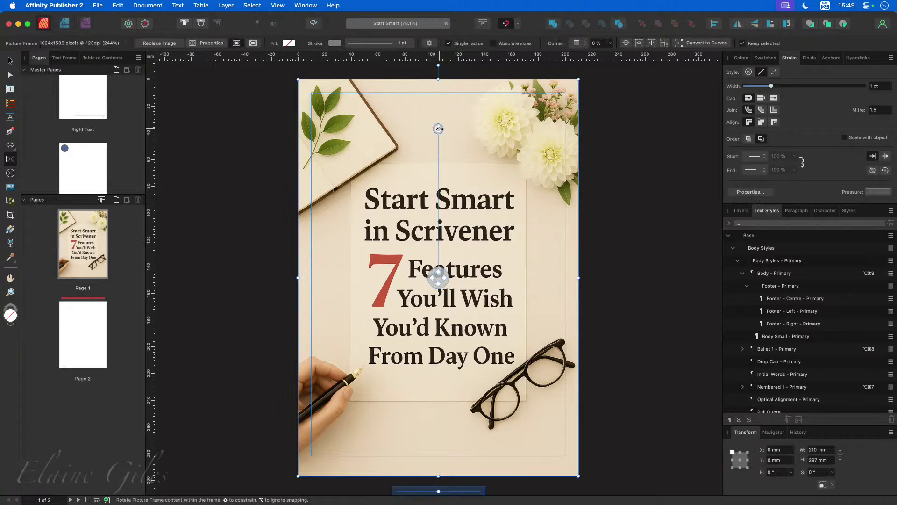
pyautogui.moveTo(438, 128); pyautogui.dragTo(499, 166)
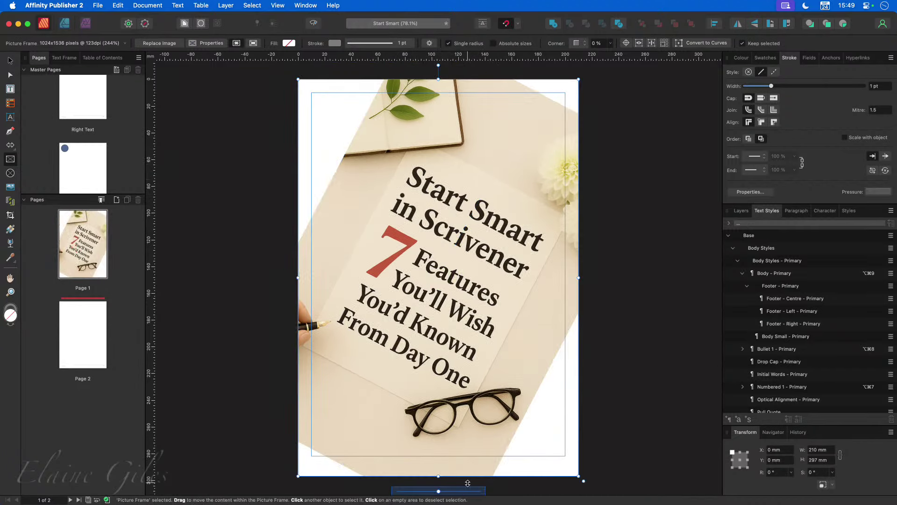
pyautogui.moveTo(439, 491)
pyautogui.mouseDown()
pyautogui.moveTo(460, 493)
pyautogui.moveTo(410, 494)
pyautogui.moveTo(438, 495)
pyautogui.mouseUp()
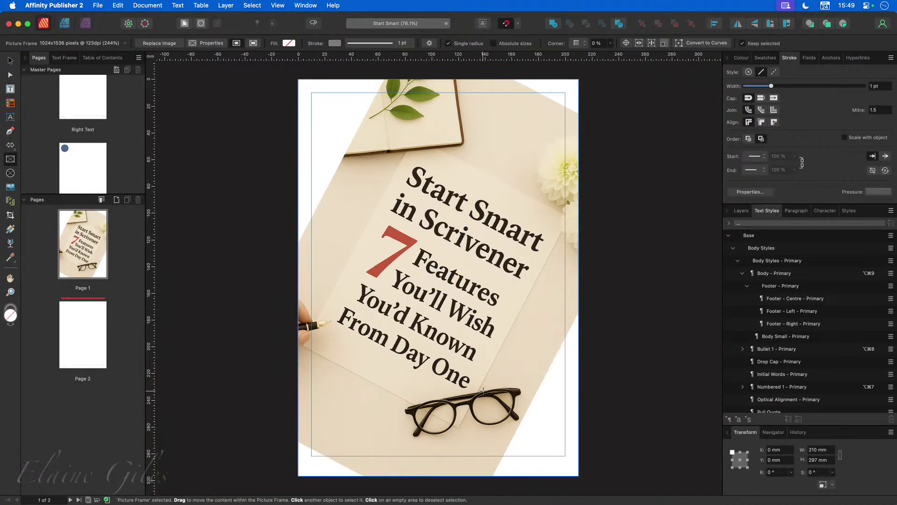
pyautogui.press('super+z')
pyautogui.click(664, 334)
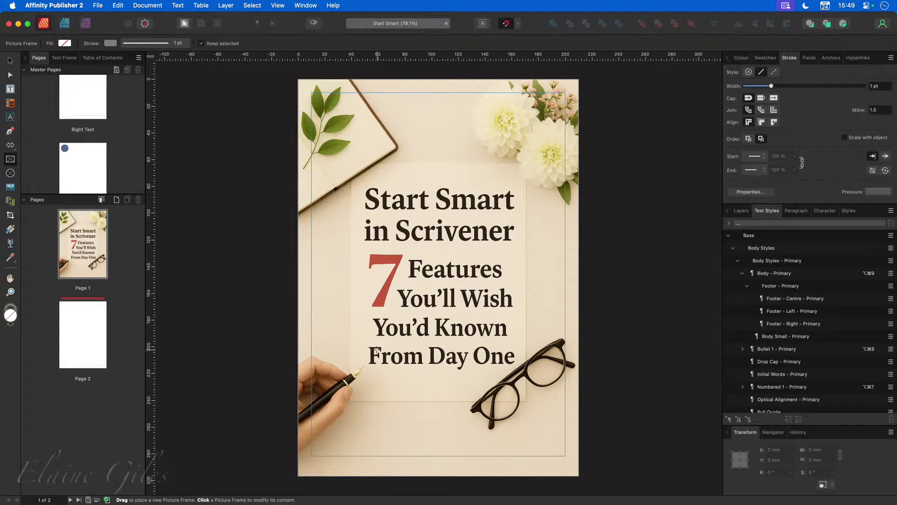
# Step: Go to page 2 and add artistic text reading "Table of Contents"
pyautogui.click(74, 337)
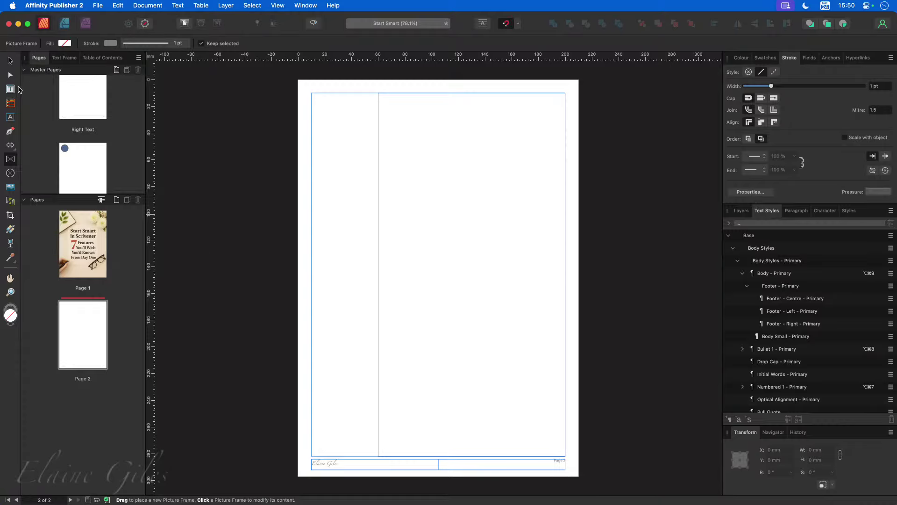
pyautogui.click(11, 117)
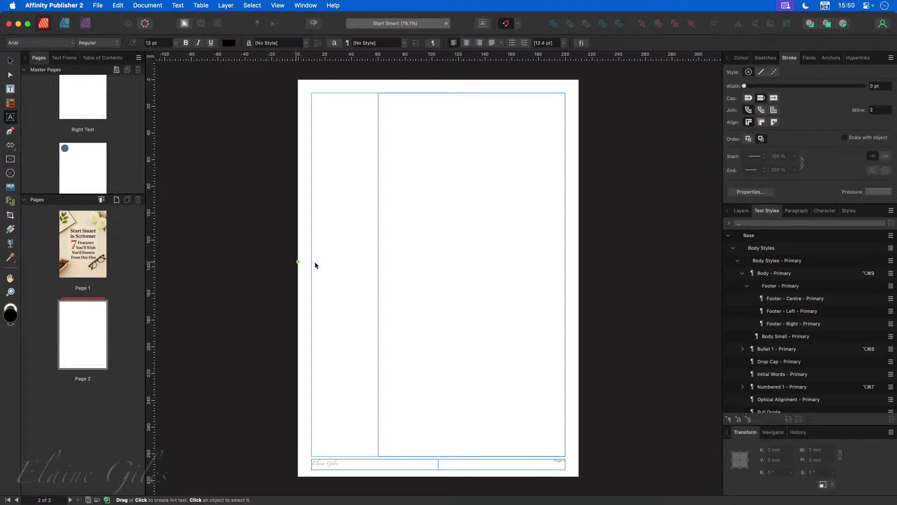
pyautogui.click(336, 203)
pyautogui.write('Tab')
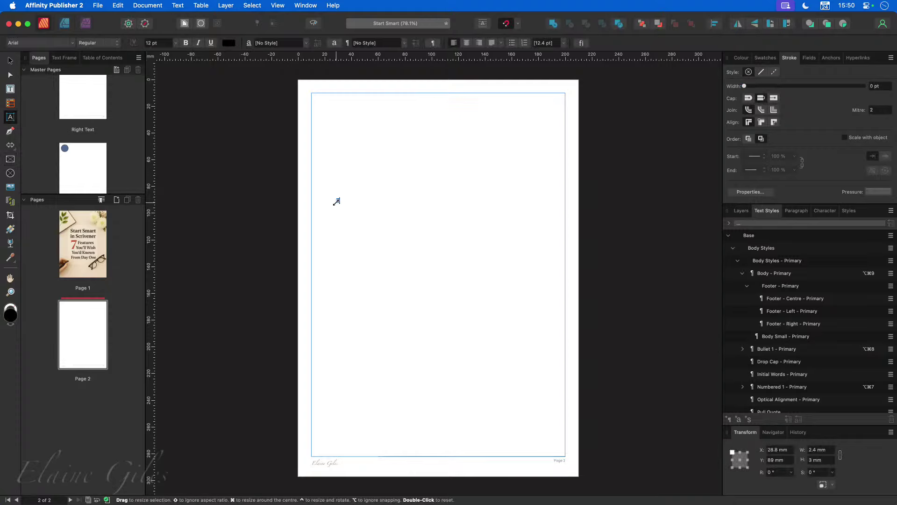
pyautogui.write('le of Contents')
# Step: Enlarge the Table of Contents title to about 145 mm wide and move it to the upper part of page 2, inside the margins
pyautogui.moveTo(335, 202); pyautogui.dragTo(304, 223)
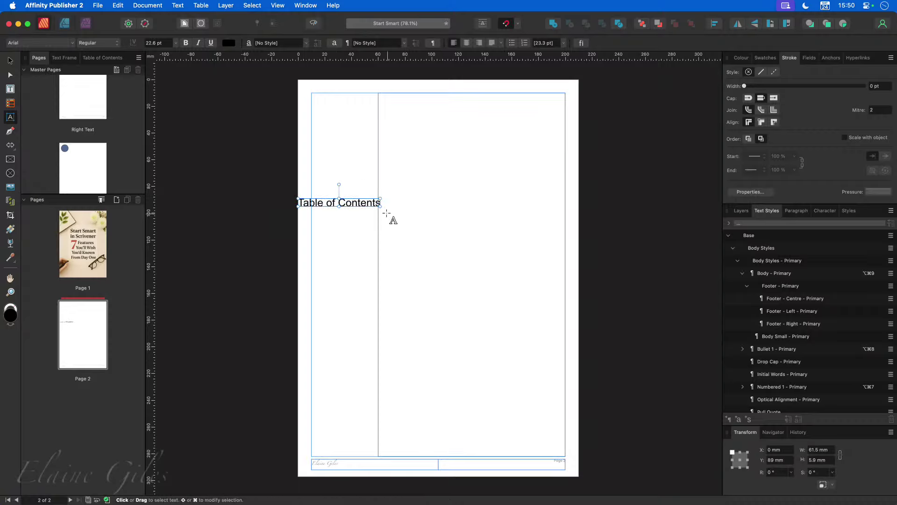
pyautogui.moveTo(381, 206); pyautogui.dragTo(494, 219)
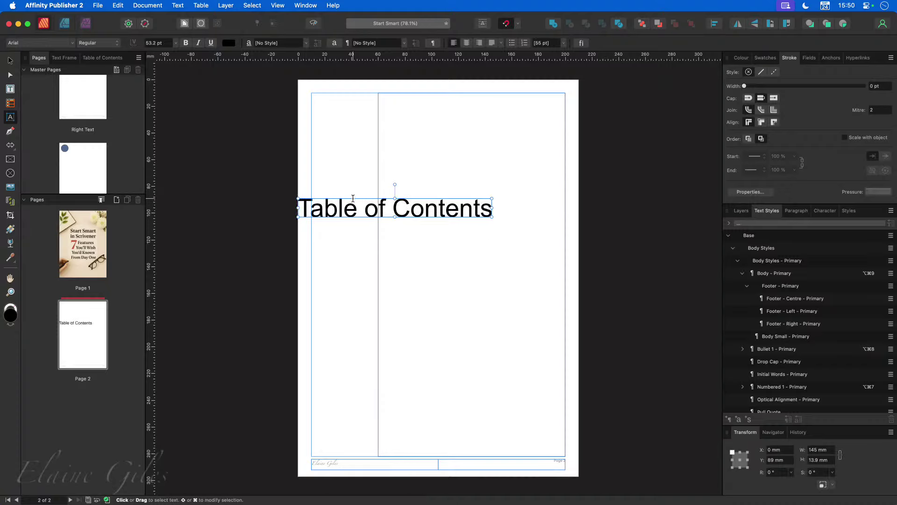
pyautogui.moveTo(354, 195); pyautogui.dragTo(392, 153)
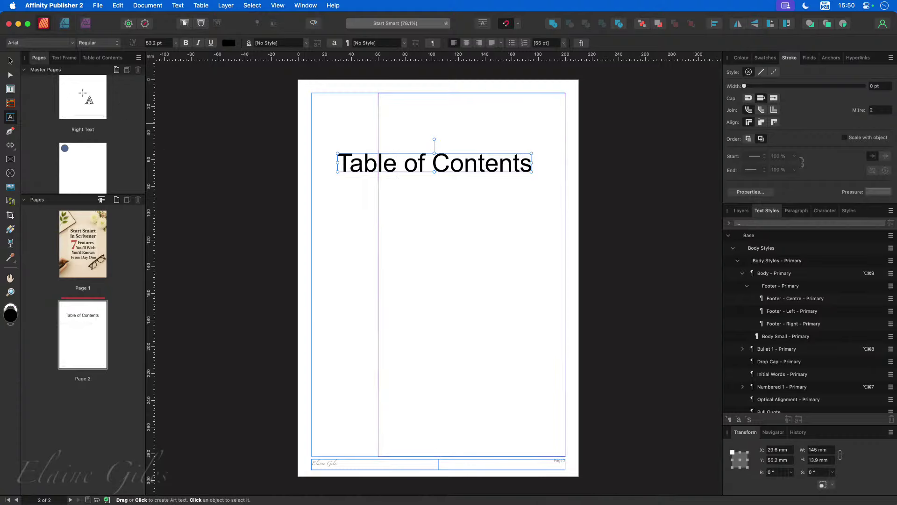
pyautogui.click(10, 60)
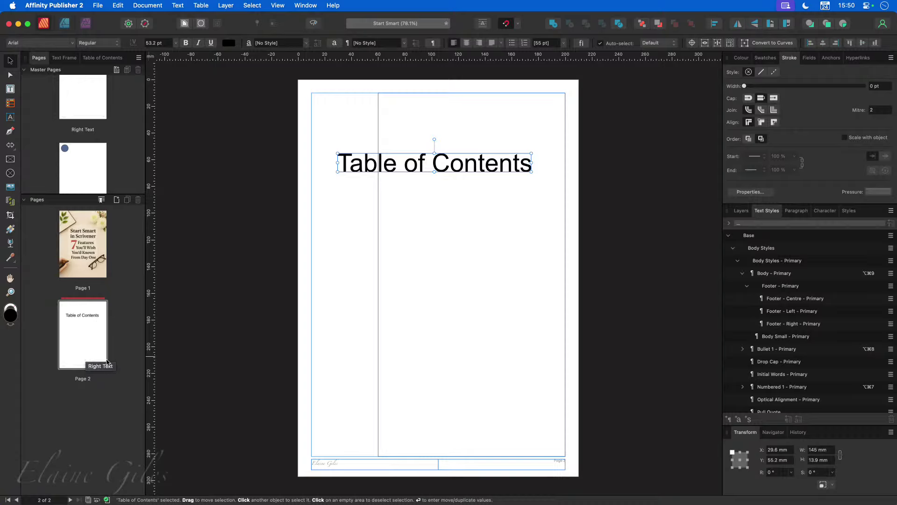
# Step: Add one page after page 2 using the Left Text master page, with Flow Pages spread wrapping
pyautogui.click(116, 200)
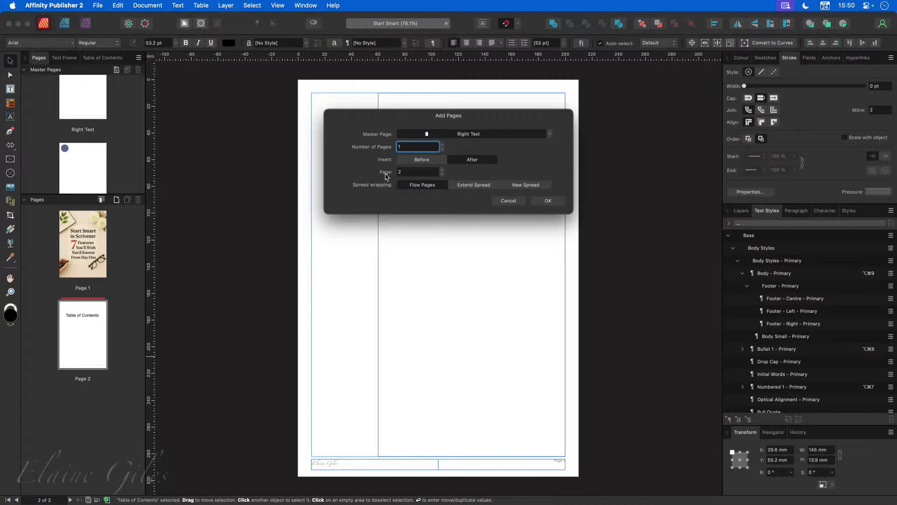
pyautogui.click(491, 136)
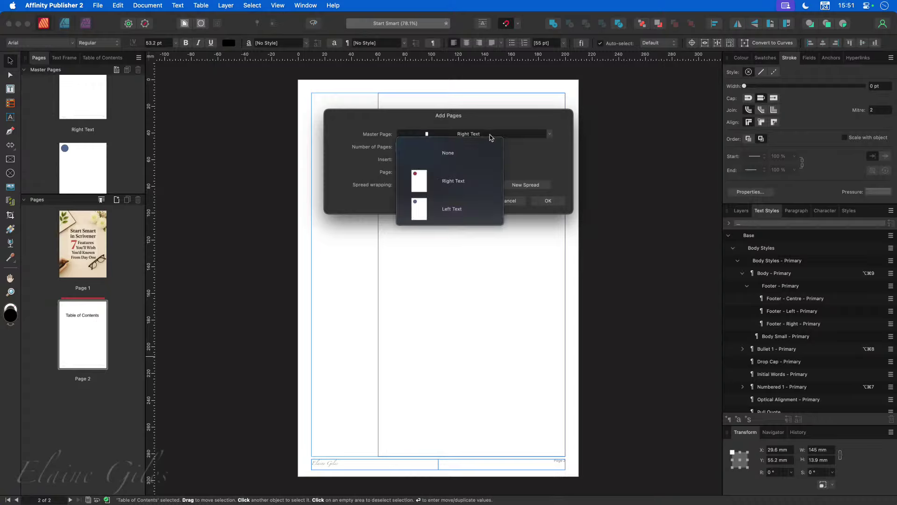
pyautogui.click(451, 210)
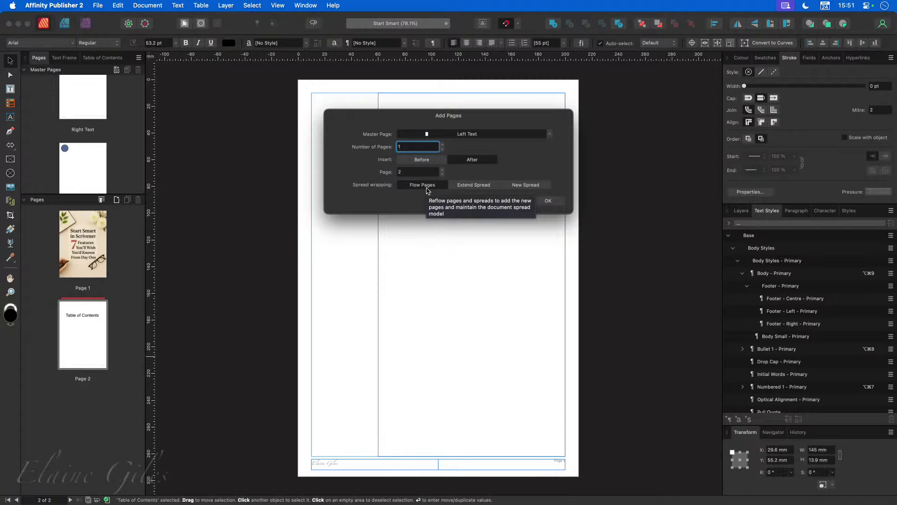
pyautogui.click(549, 201)
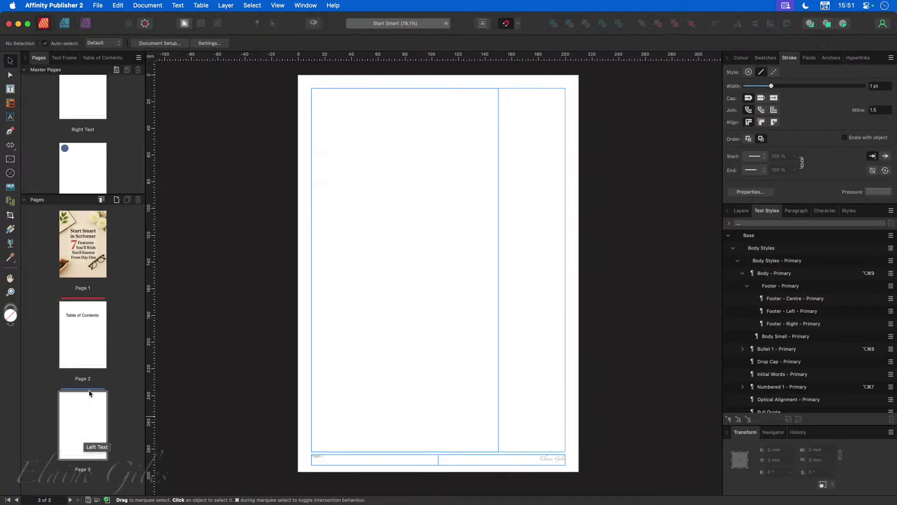
# Step: Go to page 3 and place the text cursor in its main text frame
pyautogui.click(82, 413)
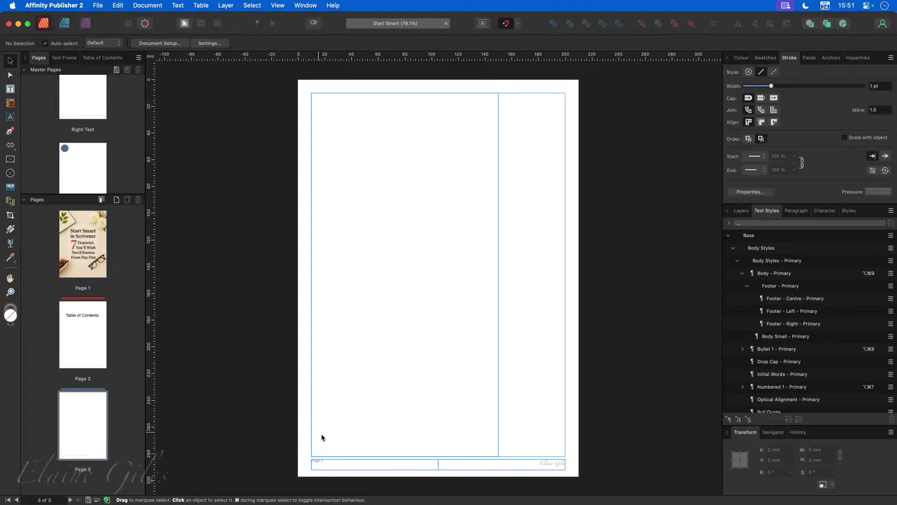
pyautogui.click(350, 413)
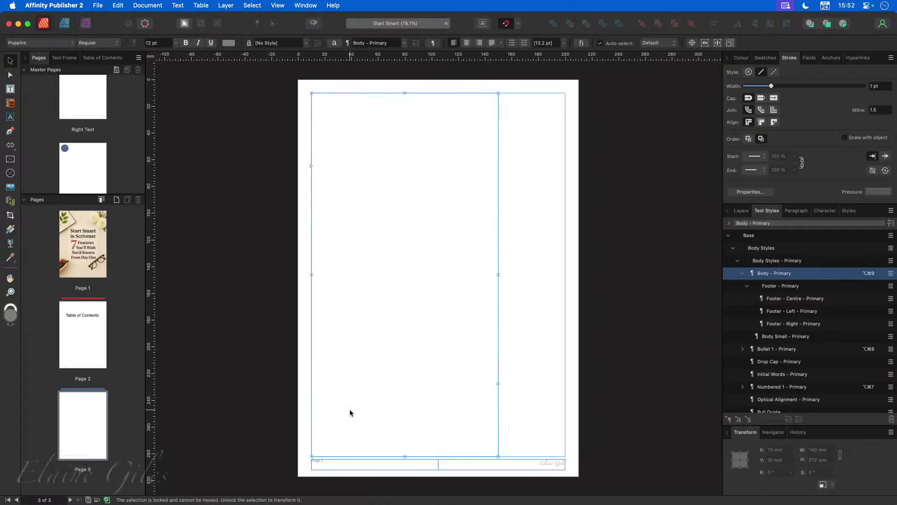
pyautogui.doubleClick(351, 407)
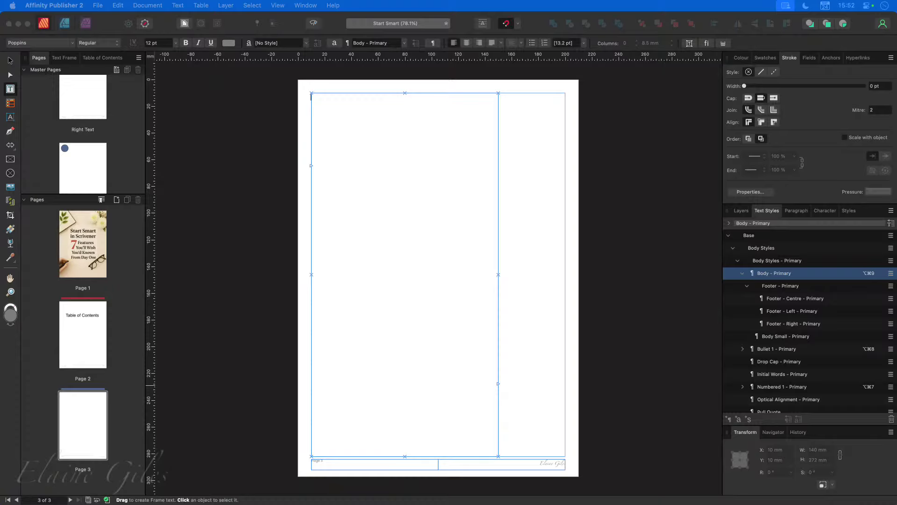
# Step: Switch to Sublime Text to examine the introduction copy and its bulleted lines, and return to Affinity Publisher
pyautogui.press('super+Tab')
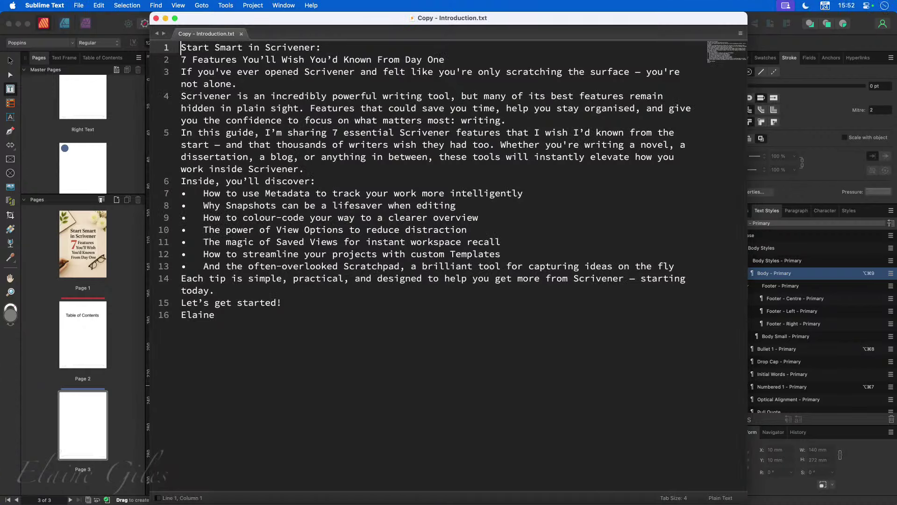
pyautogui.click(287, 367)
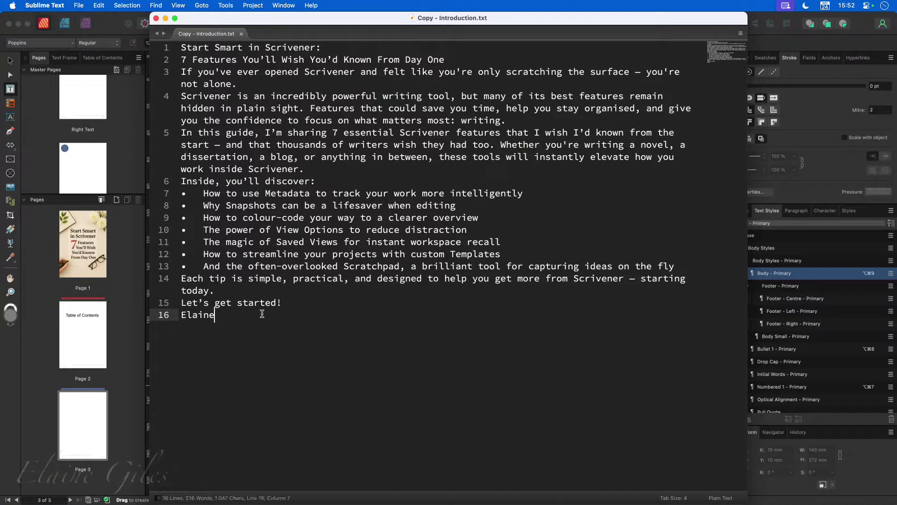
pyautogui.moveTo(204, 266); pyautogui.dragTo(179, 191)
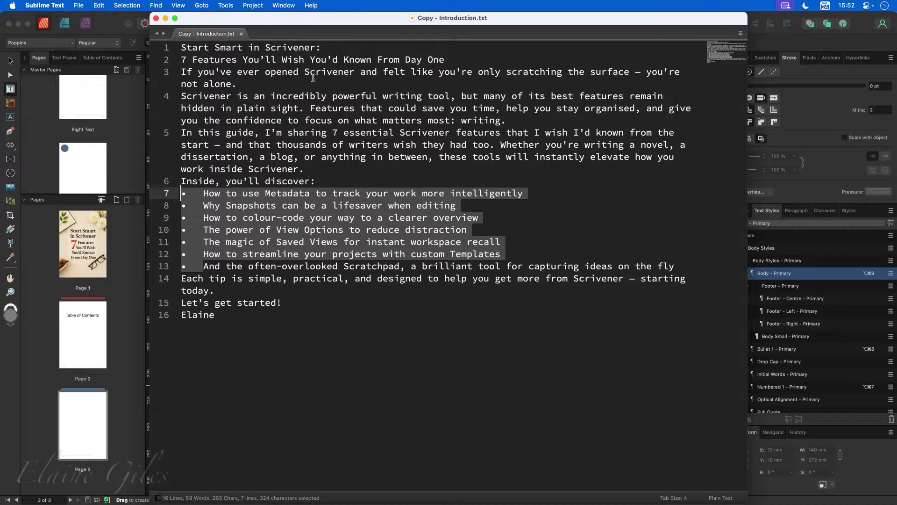
pyautogui.click(322, 342)
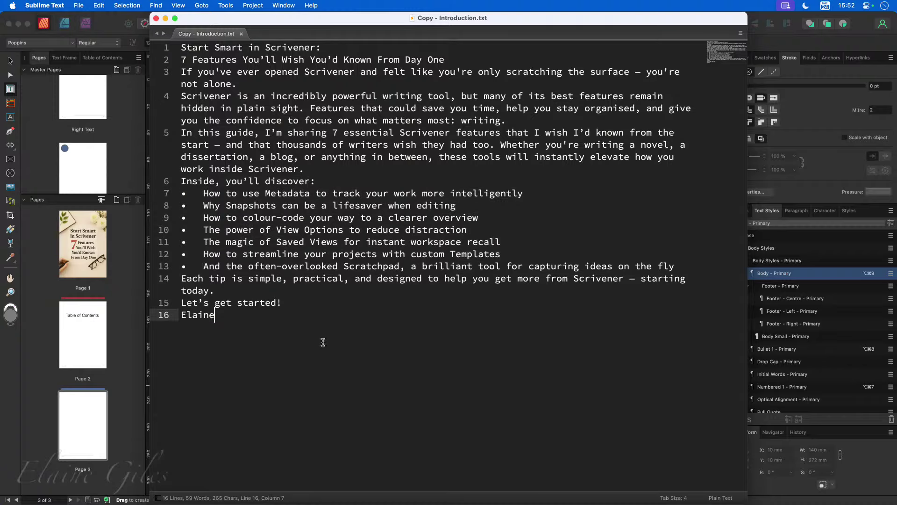
pyautogui.press('super+tab')
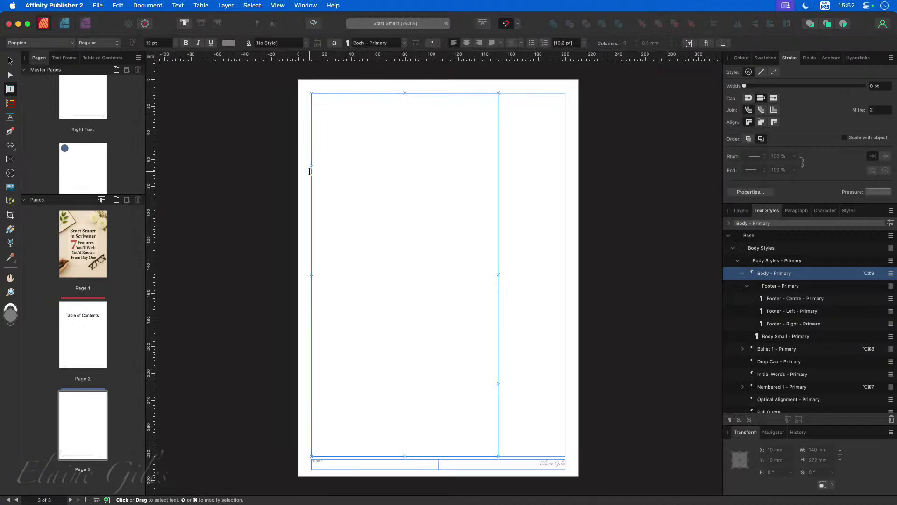
# Step: Place the introduction text file from the Copy folder inside Data into page 3's main text frame
pyautogui.click(99, 6)
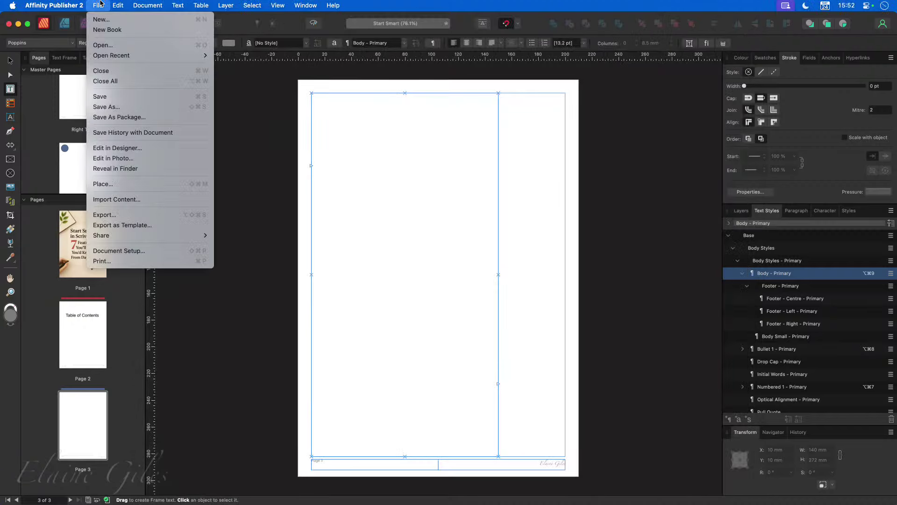
pyautogui.click(136, 184)
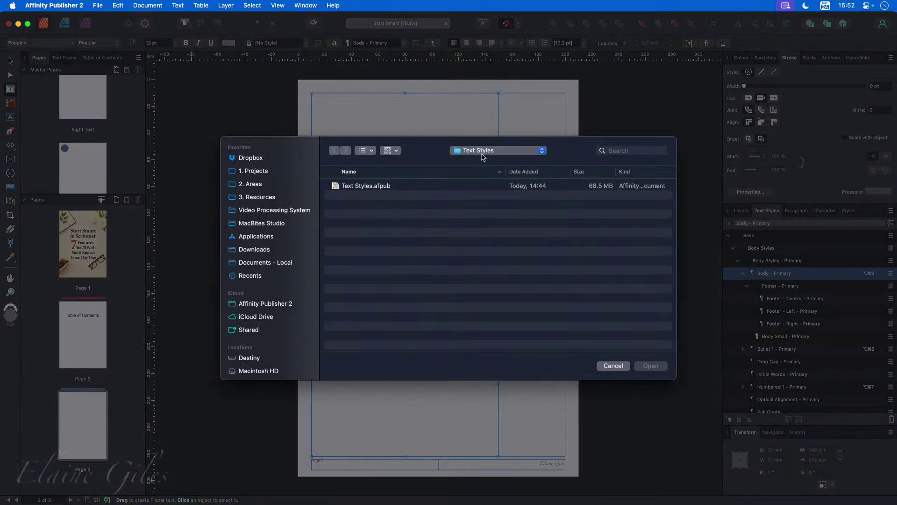
pyautogui.click(482, 151)
pyautogui.click(460, 171)
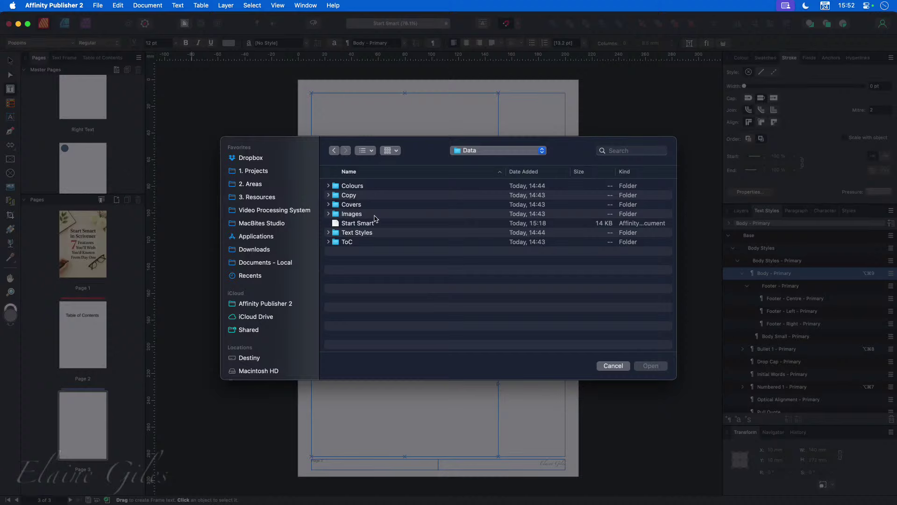
pyautogui.doubleClick(356, 197)
pyautogui.doubleClick(393, 206)
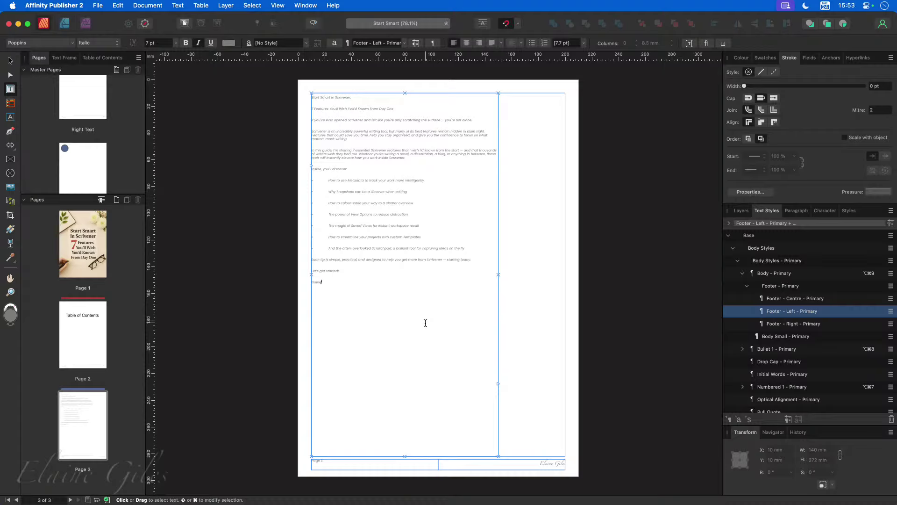
# Step: Apply the Body - Primary paragraph style to all the introduction text on page 3 and remove its italic formatting
pyautogui.click(382, 315)
pyautogui.moveTo(374, 293); pyautogui.dragTo(311, 95)
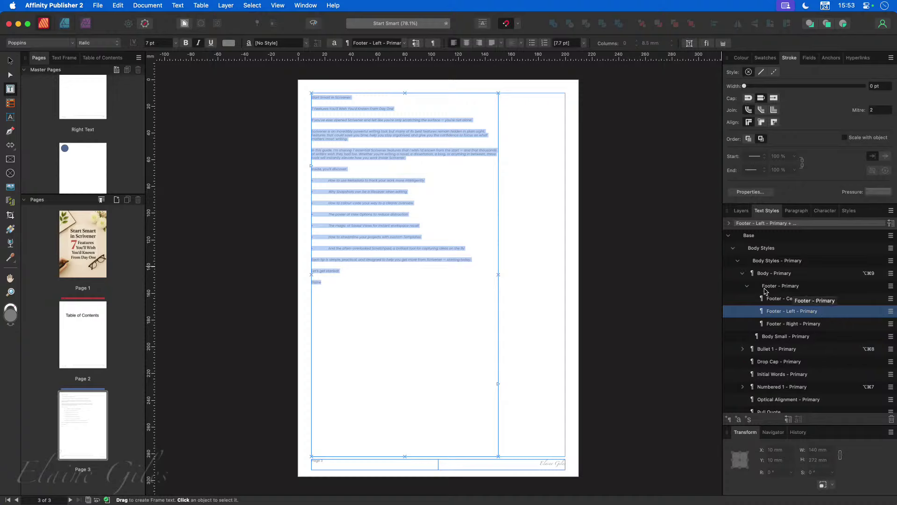
pyautogui.click(748, 286)
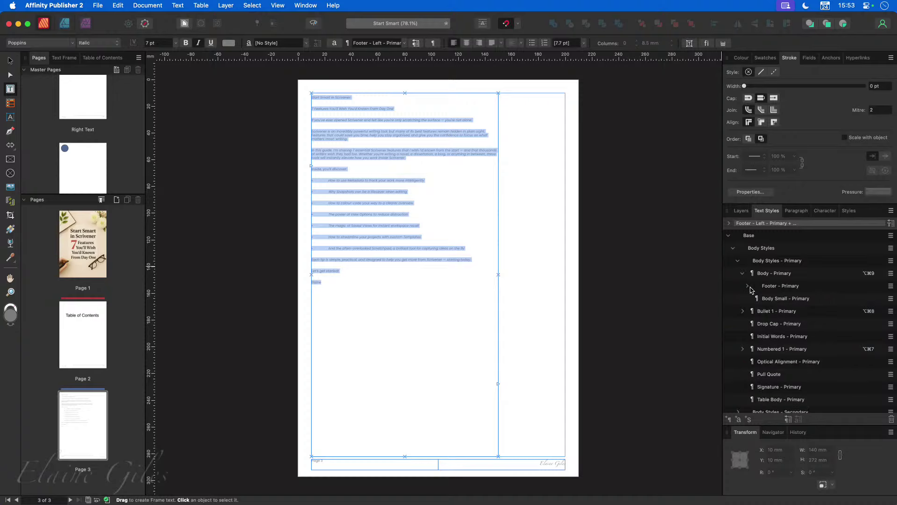
pyautogui.click(776, 274)
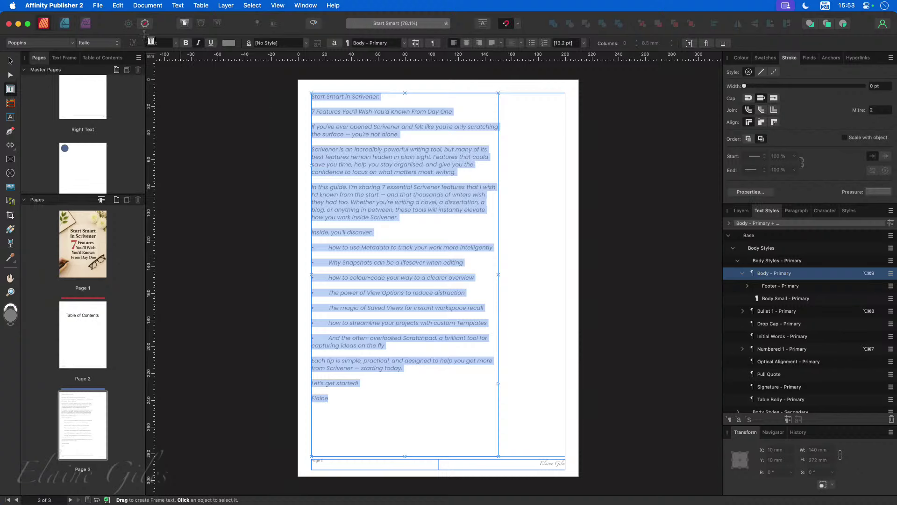
pyautogui.click(198, 42)
pyautogui.click(585, 402)
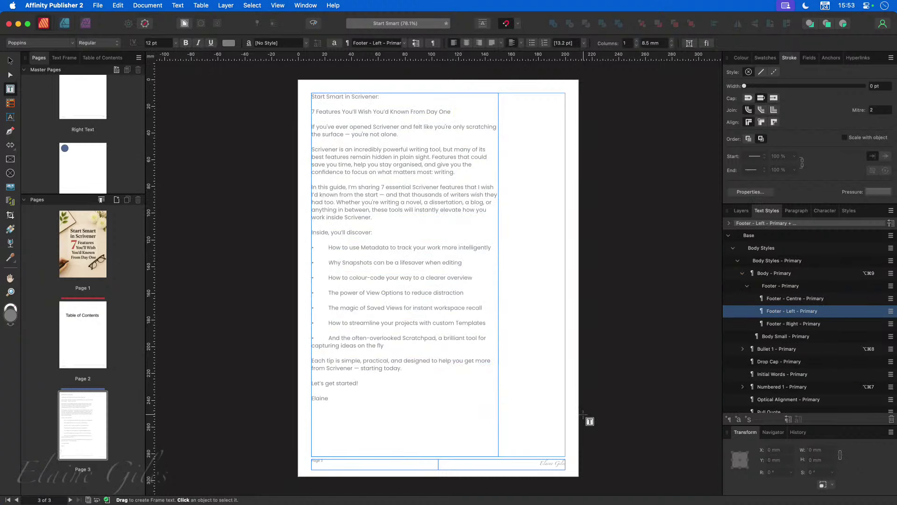
# Step: Apply the Heading 1 - Primary style to the line "Start Smart in Scrivener:" on page 3
pyautogui.click(329, 337)
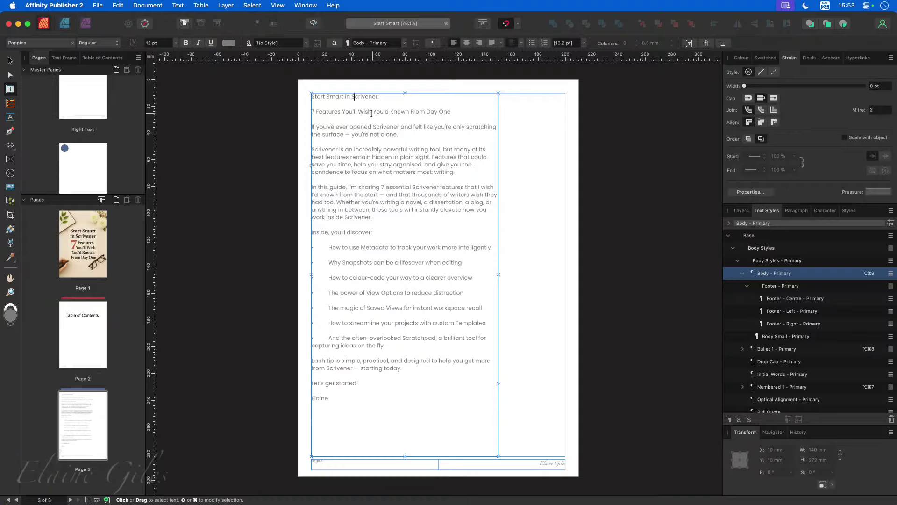
pyautogui.moveTo(312, 112); pyautogui.dragTo(358, 112)
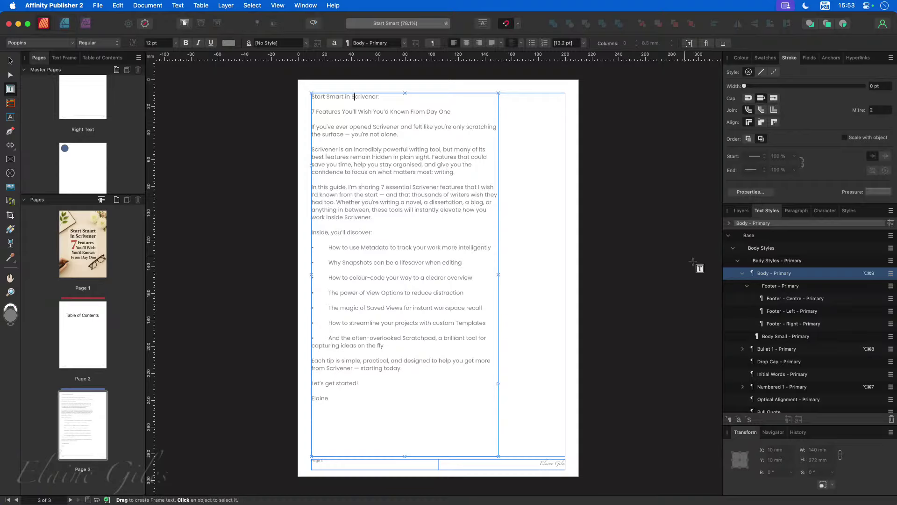
pyautogui.click(729, 236)
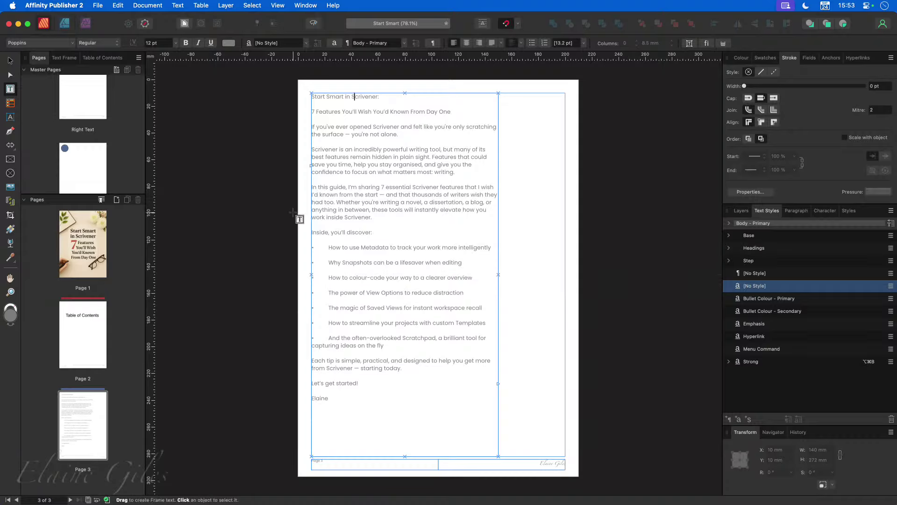
pyautogui.click(355, 98)
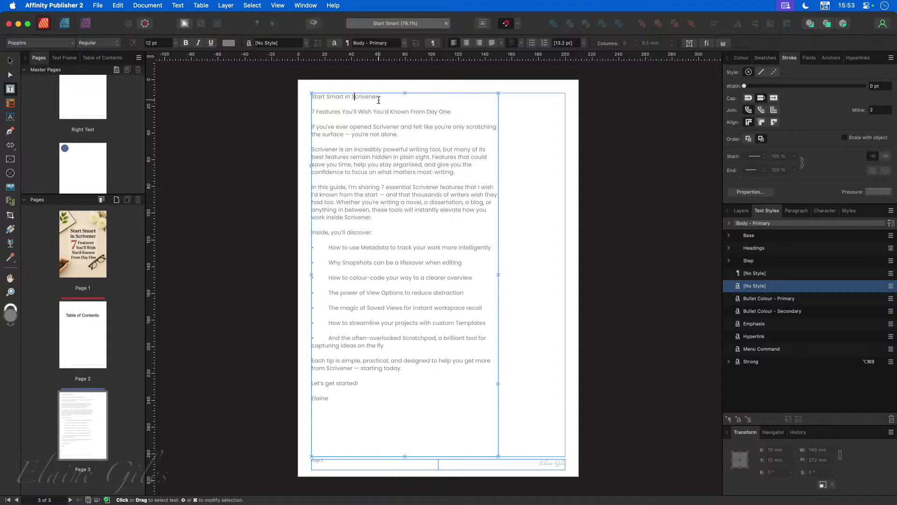
pyautogui.press('alt+super+1')
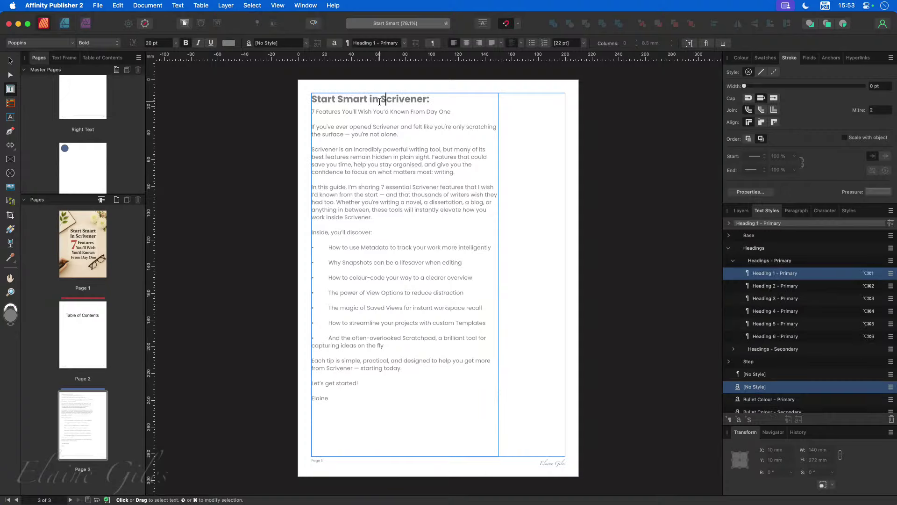
# Step: Apply the Heading 2 - Primary style to the line "7 Features You'll Wish You'd Known From Day One"
pyautogui.press('Escape')
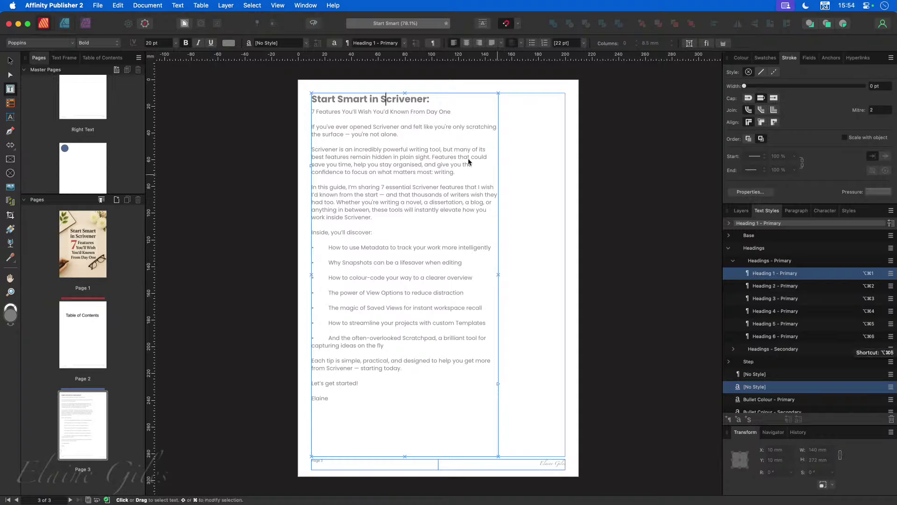
pyautogui.click(398, 113)
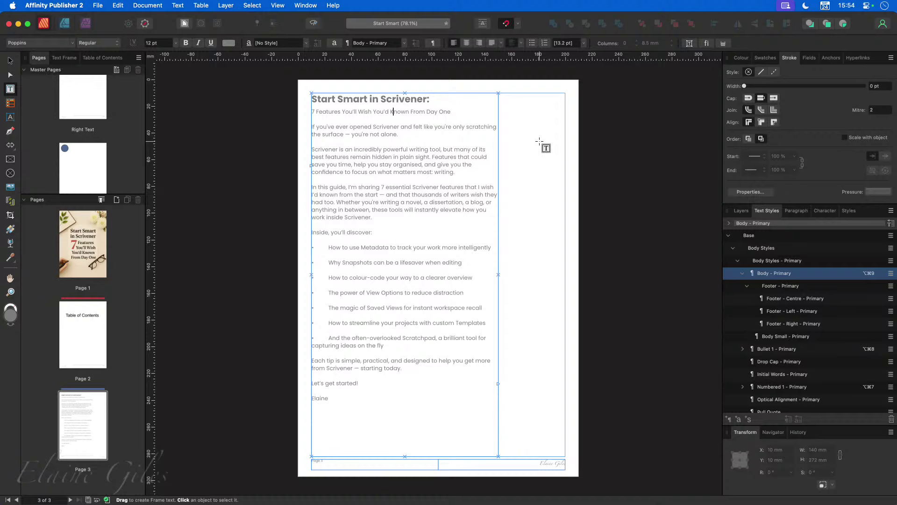
pyautogui.press('alt+super+2')
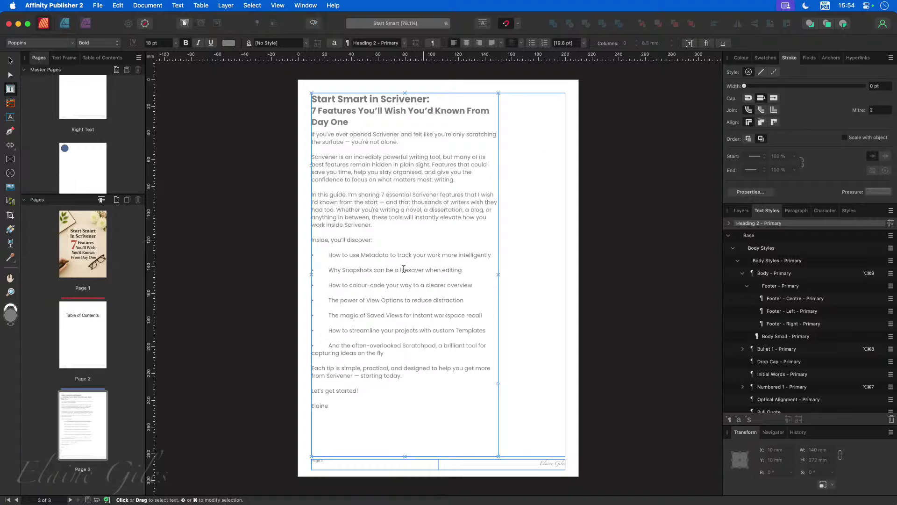
# Step: Delete the imported bullet characters and tabs from the start of all seven list lines under "Inside, you'll discover:" on page 3
pyautogui.click(327, 345)
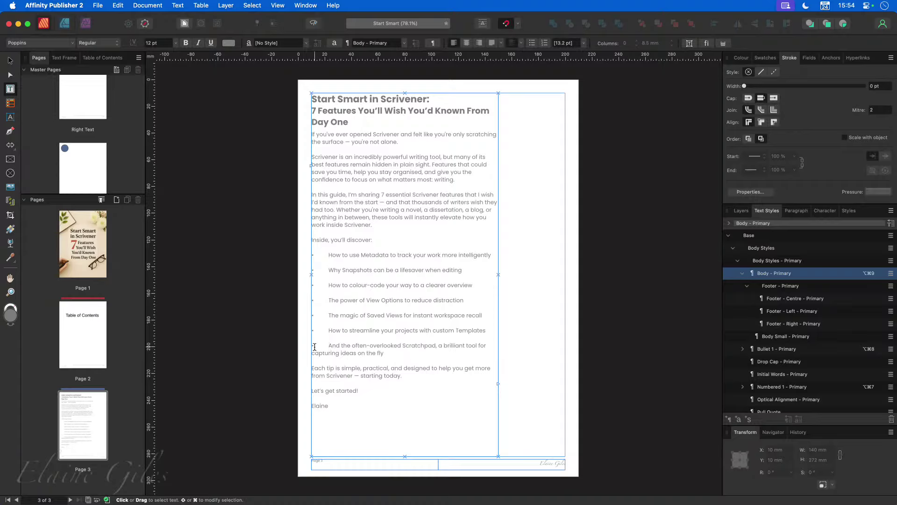
pyautogui.moveTo(393, 353); pyautogui.dragTo(328, 346)
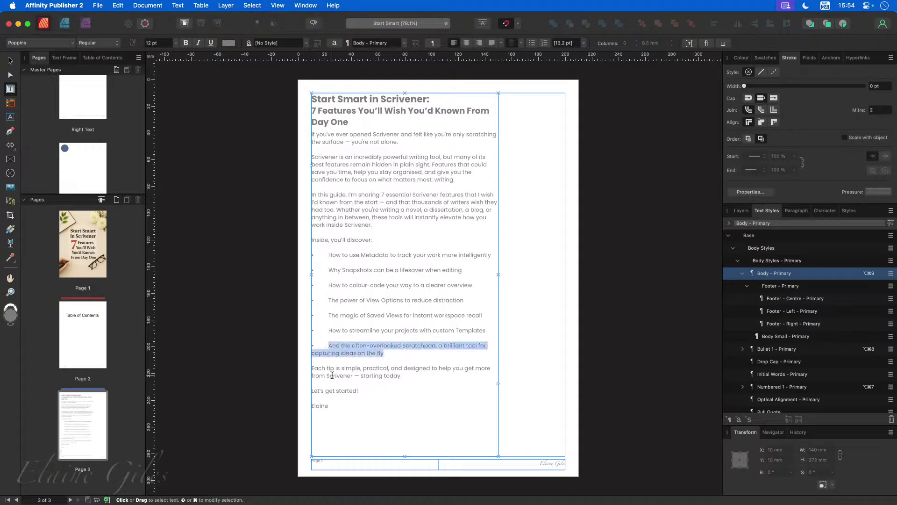
pyautogui.click(390, 353)
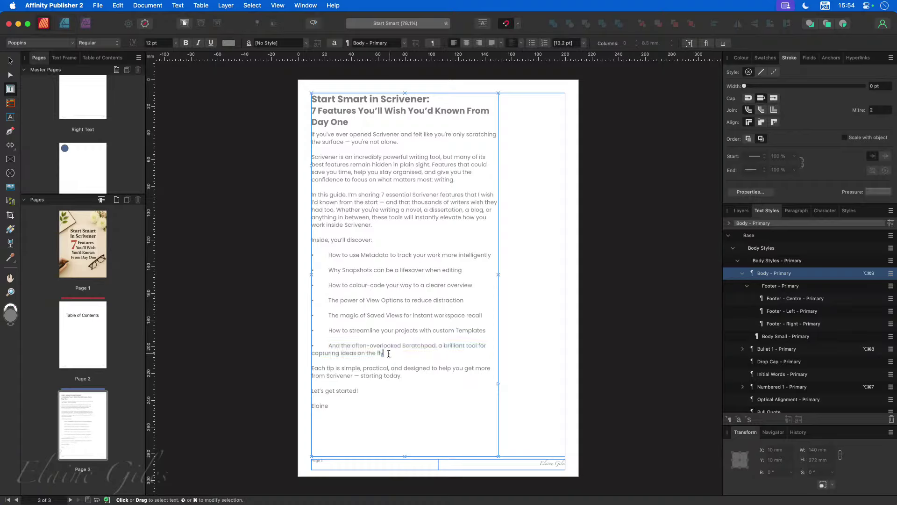
pyautogui.click(328, 346)
pyautogui.press('BackSpace')
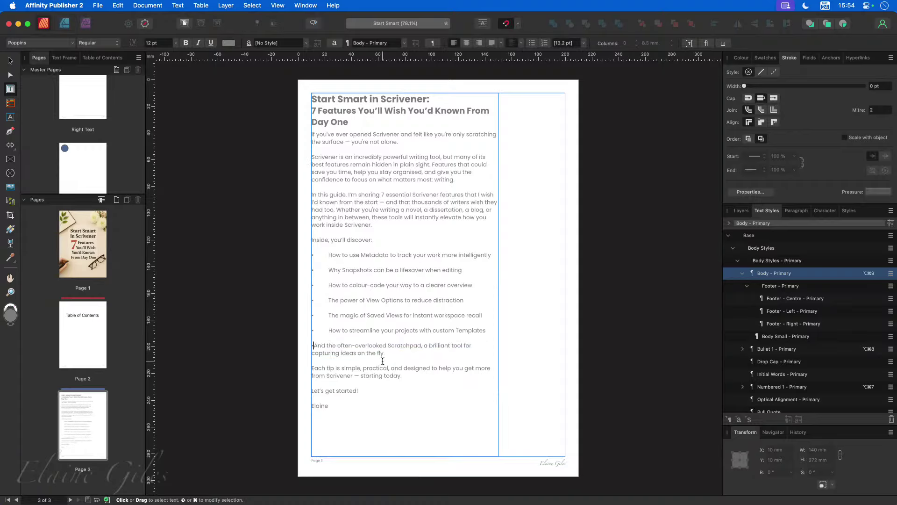
pyautogui.press('BackSpace')
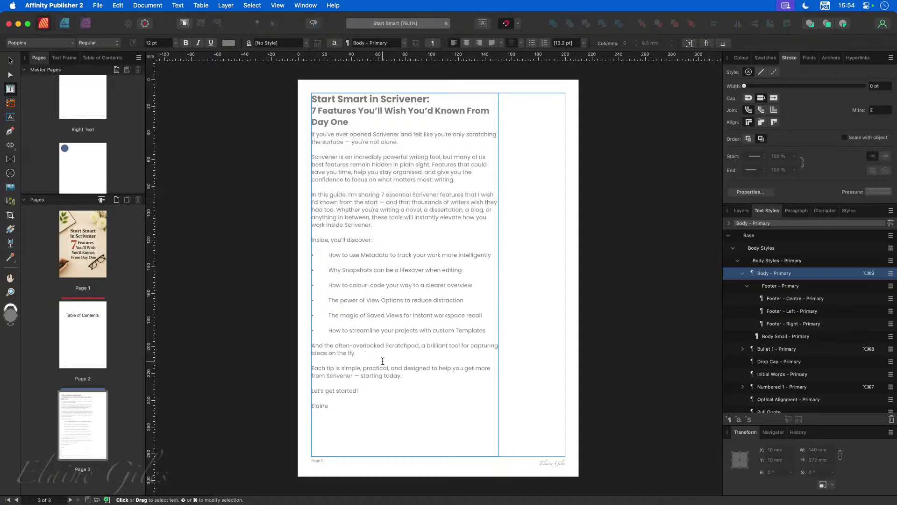
pyautogui.press('BackSpace')
pyautogui.press('BackSpace')
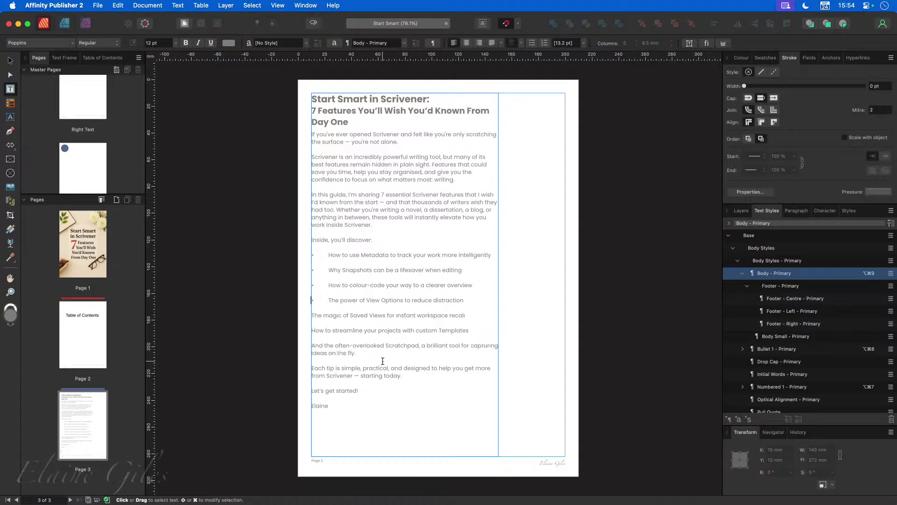
pyautogui.press('BackSpace')
pyautogui.press('BackSpace')
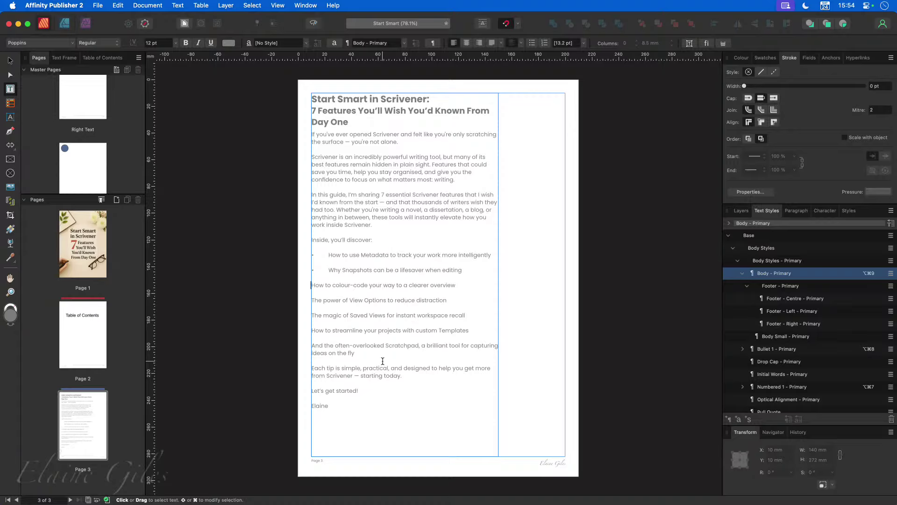
pyautogui.press('BackSpace')
pyautogui.press('BackSpace')
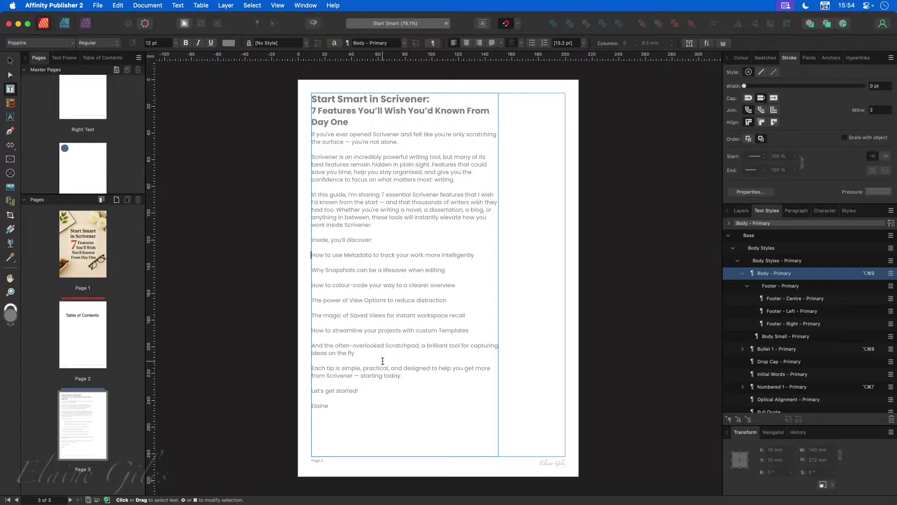
# Step: Apply the Bullet 1 - Primary paragraph style to the seven list lines, from the Metadata line through the Scratchpad line
pyautogui.hotkey('shift', 'Down')
pyautogui.hotkey('shift', 'Down')
pyautogui.hotkey('shift', 'Down')
pyautogui.hotkey('shift', 'Down')
pyautogui.hotkey('shift', 'Down')
pyautogui.hotkey('shift', 'Down')
pyautogui.hotkey('shift', 'Down')
pyautogui.hotkey('shift', 'Down')
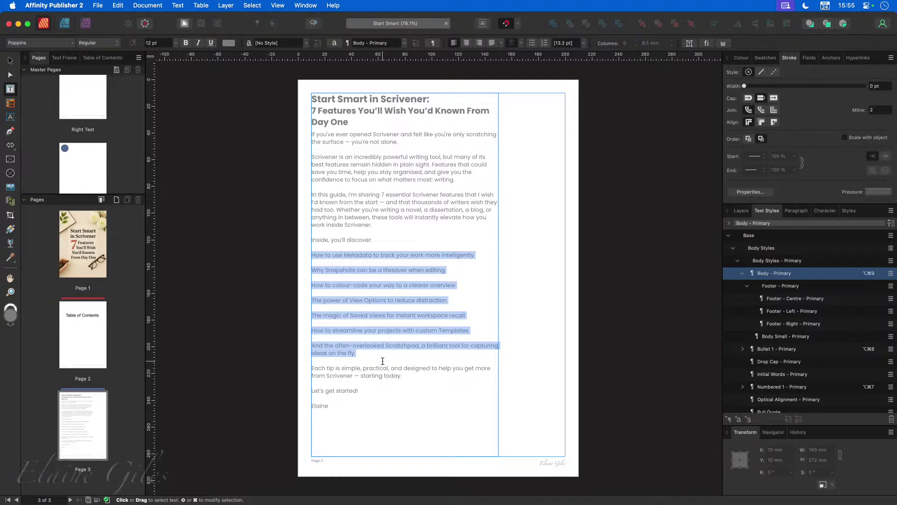
pyautogui.press('alt+super+8')
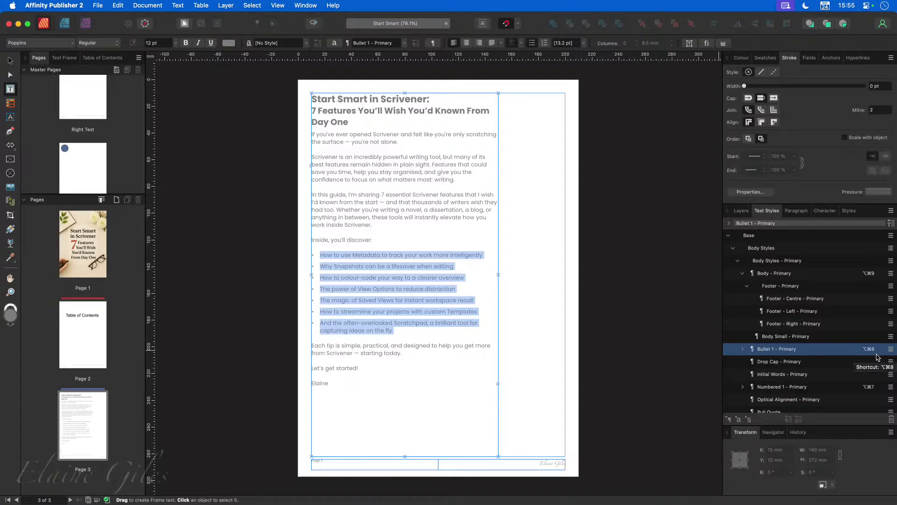
# Step: Format the author's signature name at the end of the introduction in Zapfino at 20 pt
pyautogui.click(450, 406)
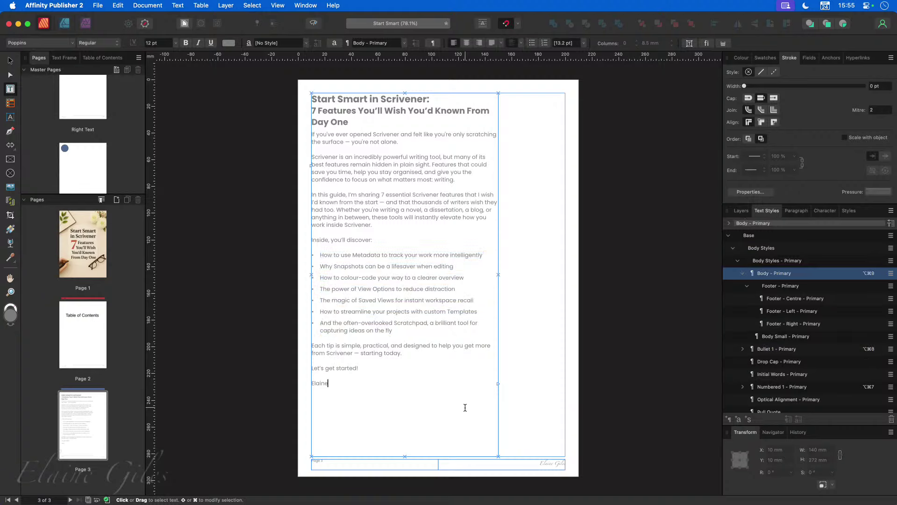
pyautogui.doubleClick(320, 383)
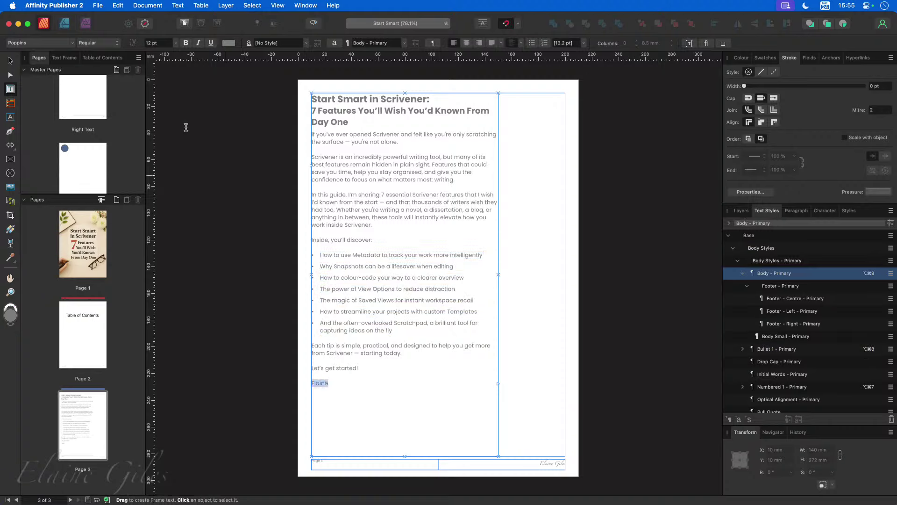
pyautogui.click(73, 43)
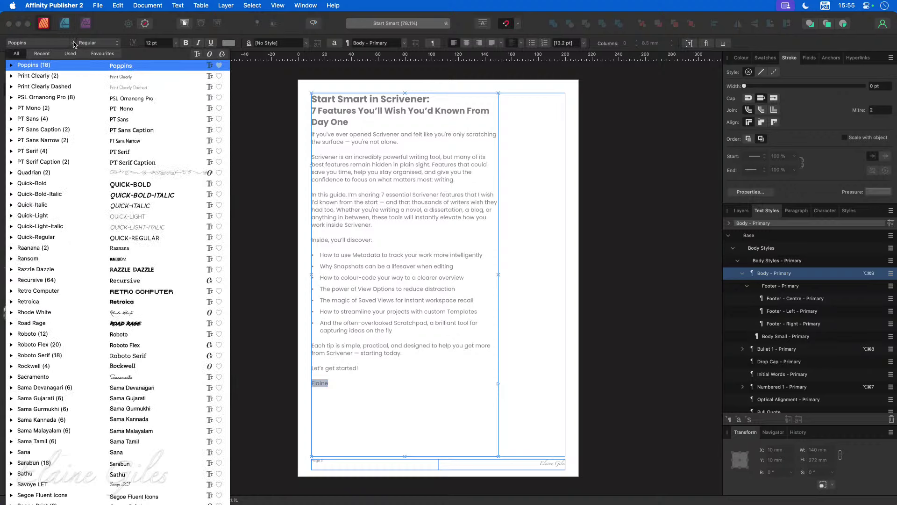
pyautogui.write('z')
pyautogui.click(55, 208)
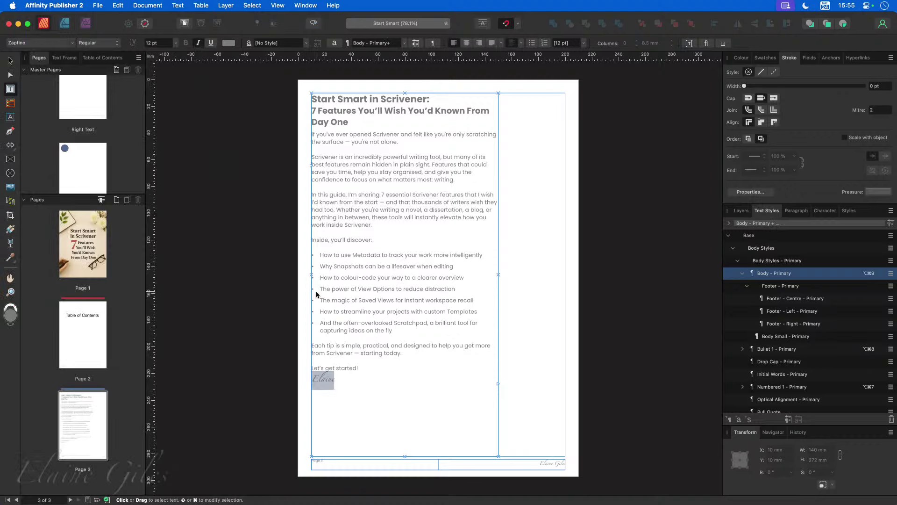
pyautogui.click(176, 43)
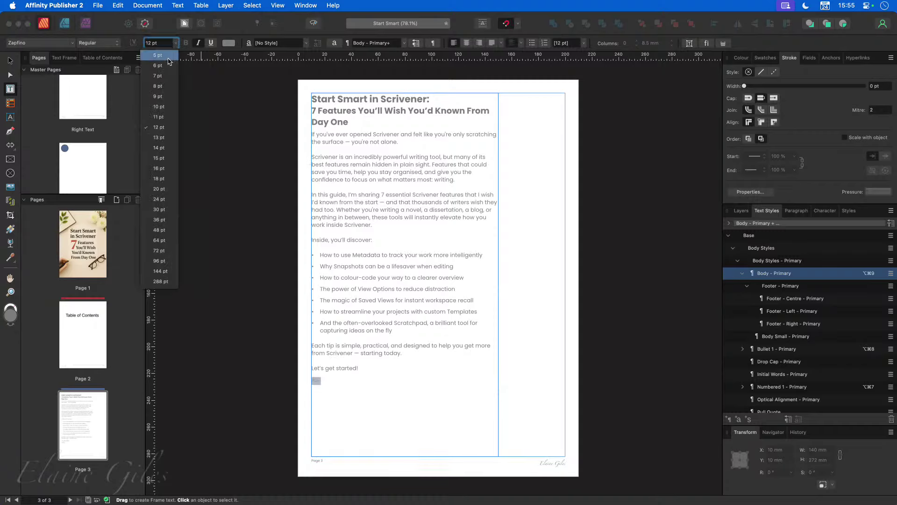
pyautogui.click(166, 189)
# Step: Insert an empty line between "Let's get started!" and the signature, and save the document
pyautogui.click(373, 366)
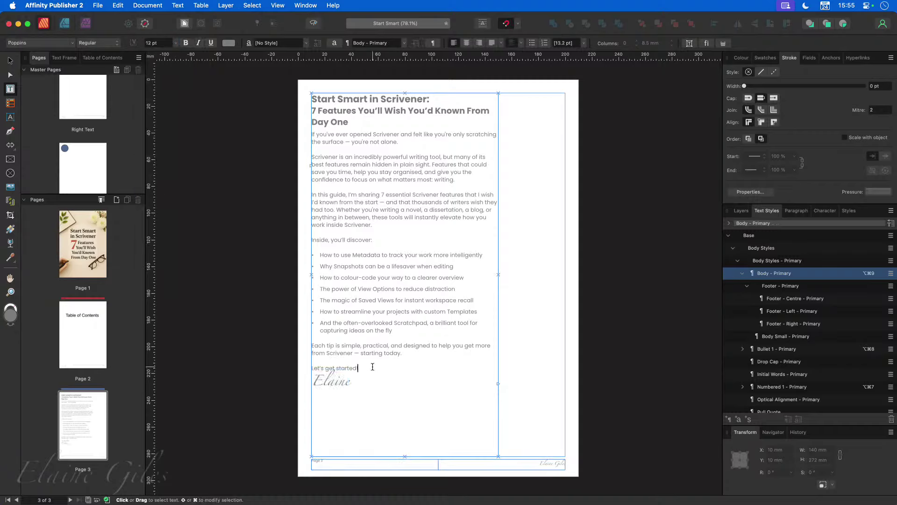
pyautogui.press('Return')
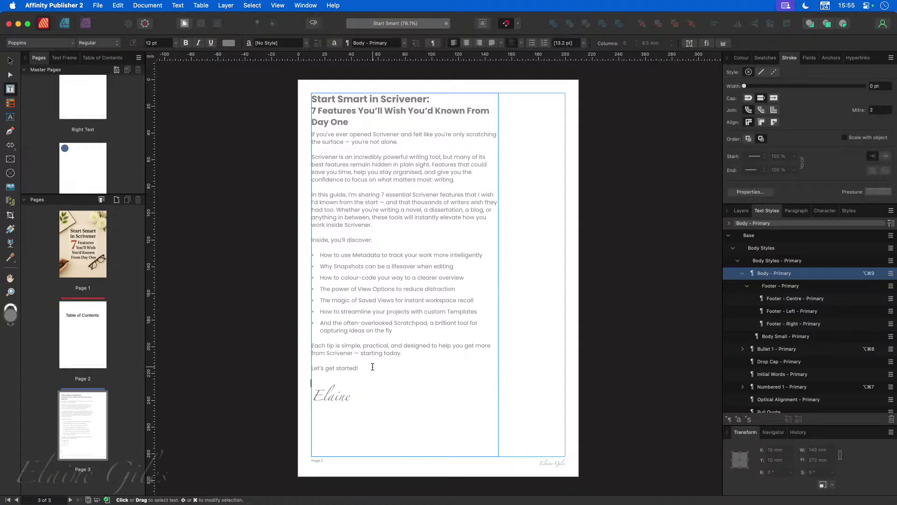
pyautogui.click(319, 461)
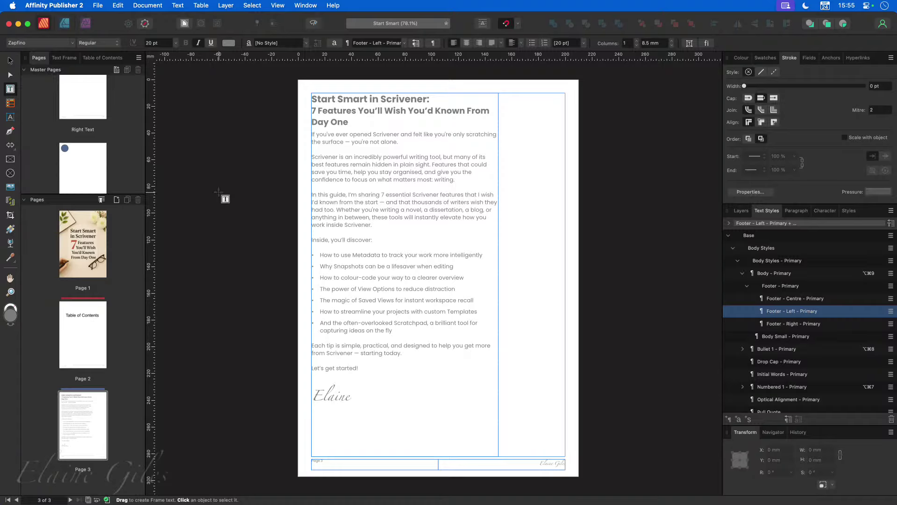
pyautogui.press('cmd+s')
# Step: Add one page based on the Left Text master after page 3 and place the text cursor in its main frame
pyautogui.click(117, 200)
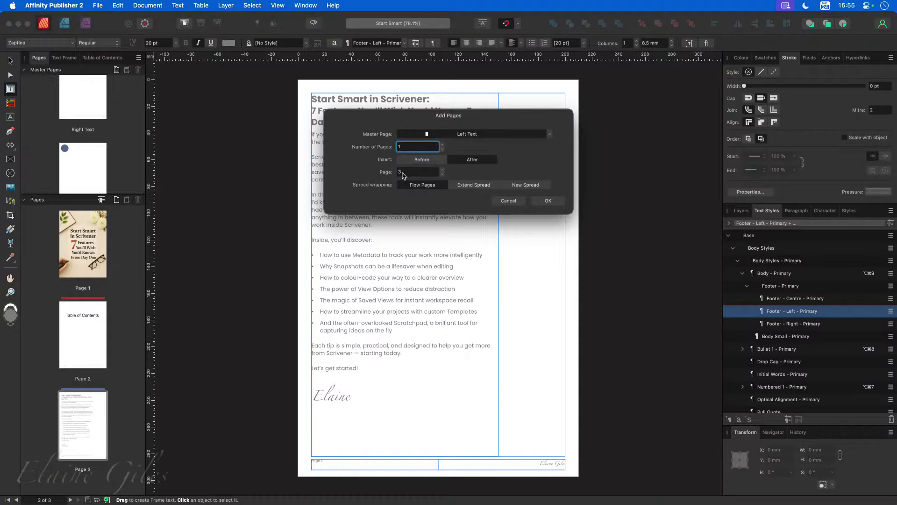
pyautogui.click(560, 201)
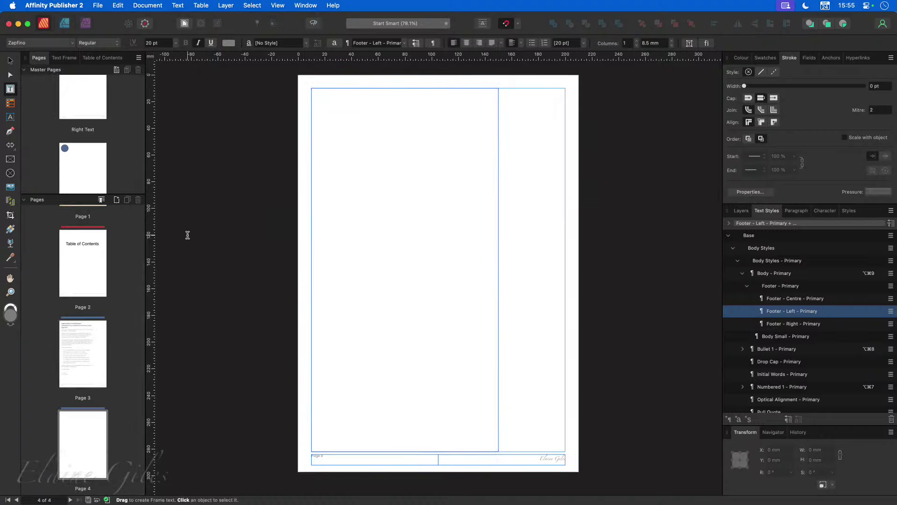
pyautogui.click(380, 189)
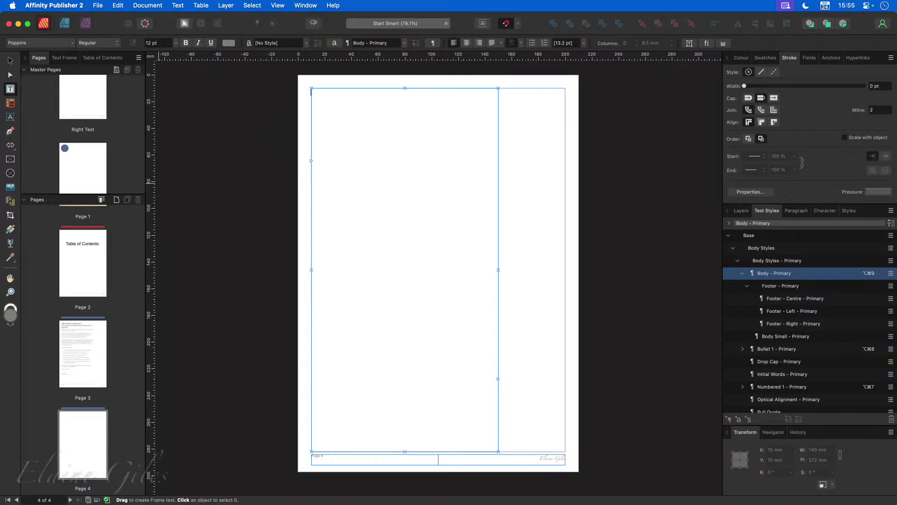
# Step: Switch to Sublime Text and look through the numbered sections in Copy - 7 Secrets.txt
pyautogui.press('super+Tab')
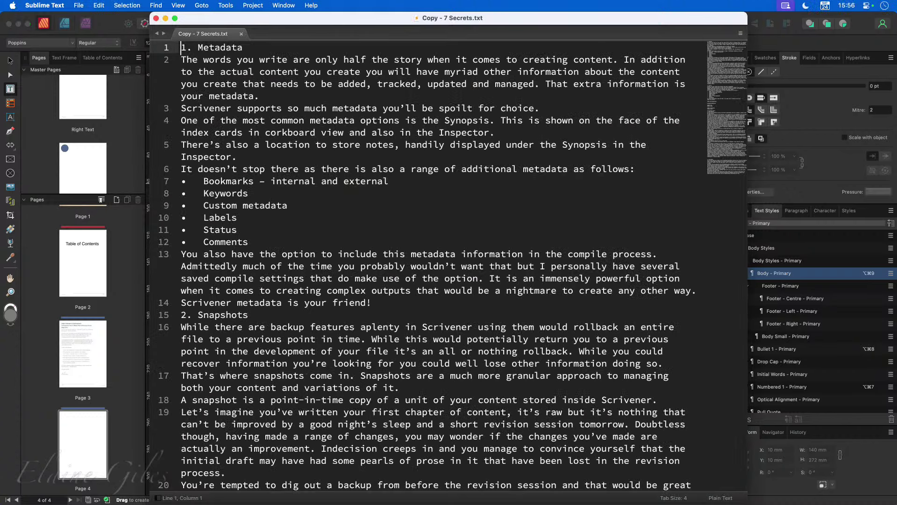
pyautogui.scroll(-5, 425, 323)
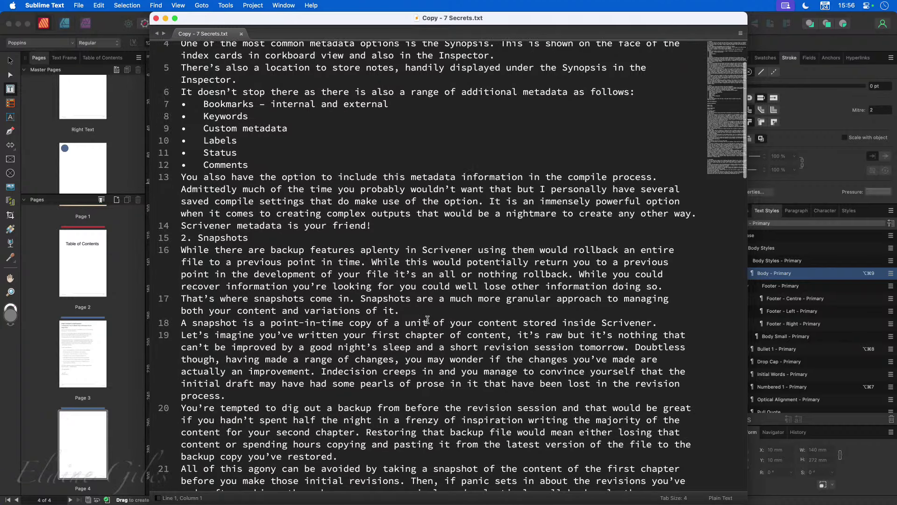
pyautogui.scroll(-15, 427, 320)
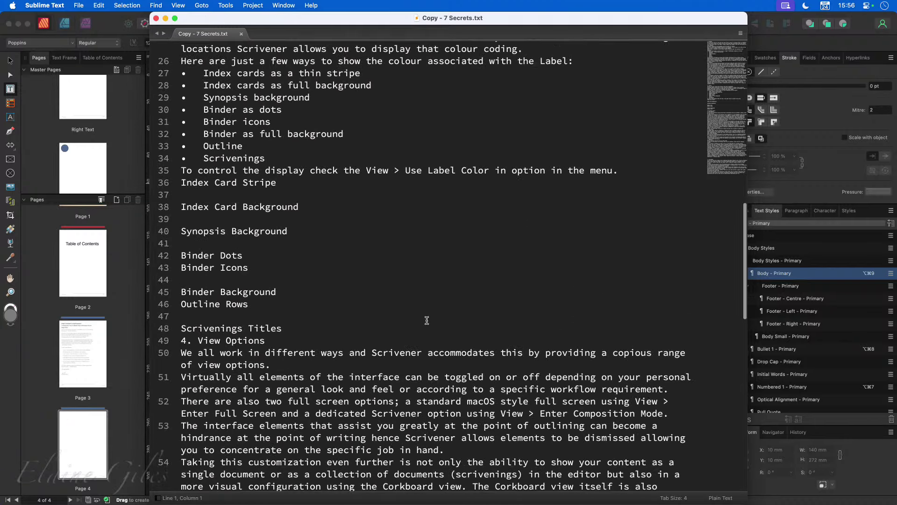
# Step: Review the numbered sections in Copy - 7 Secrets.txt, from Colours to Scratchpad, and close the text file
pyautogui.scroll(-15, 427, 321)
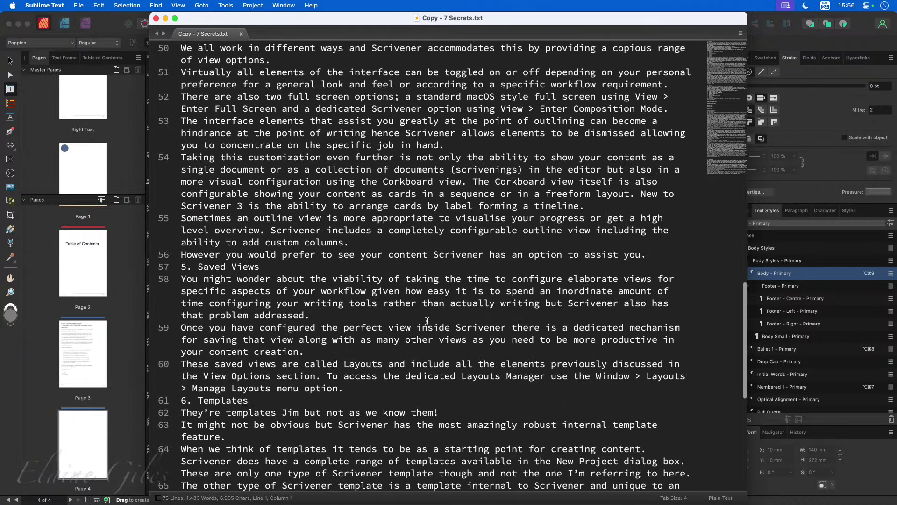
pyautogui.scroll(-10, 427, 320)
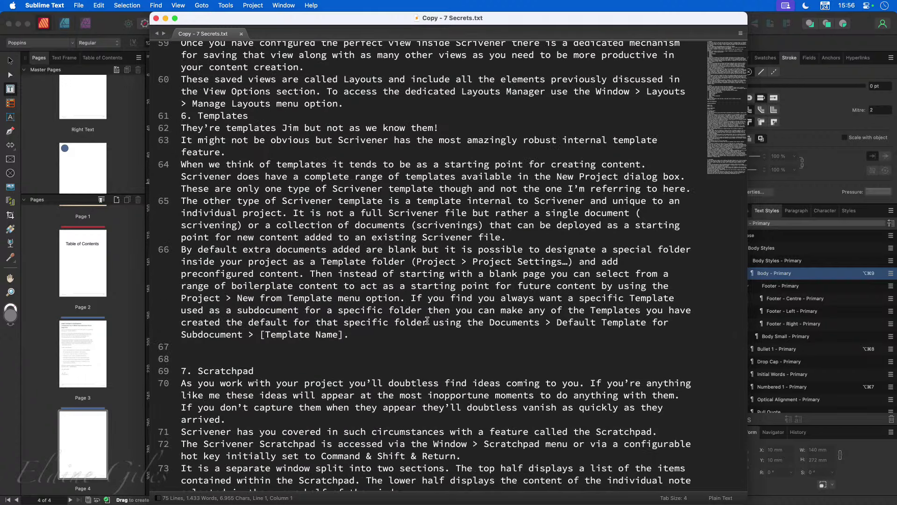
pyautogui.scroll(-3, 426, 320)
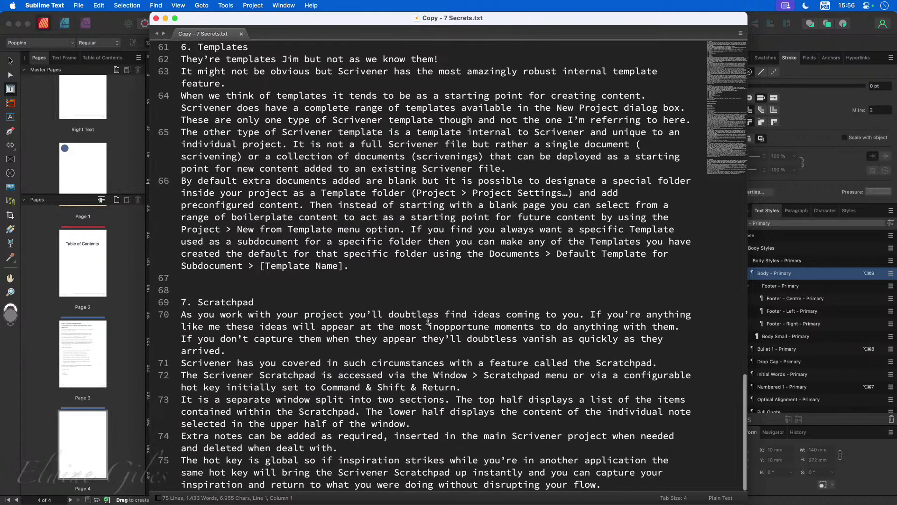
pyautogui.scroll(5, 429, 321)
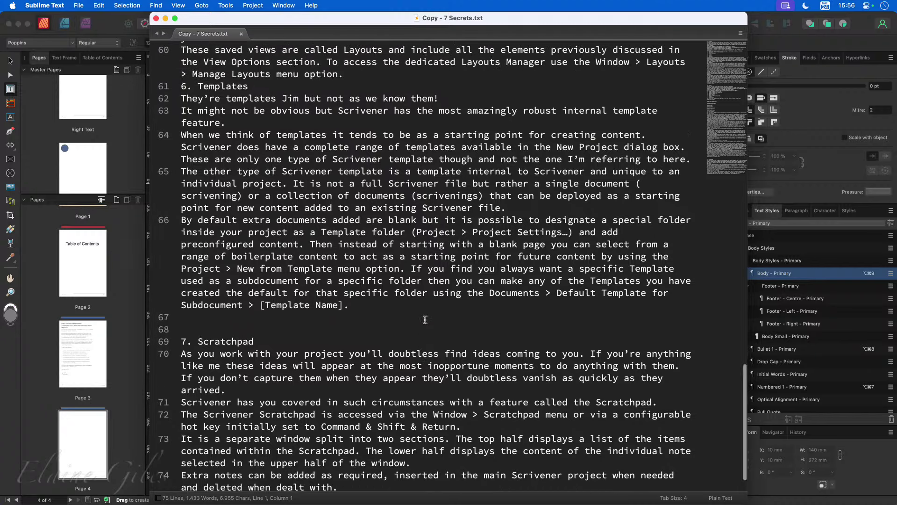
pyautogui.scroll(20, 427, 320)
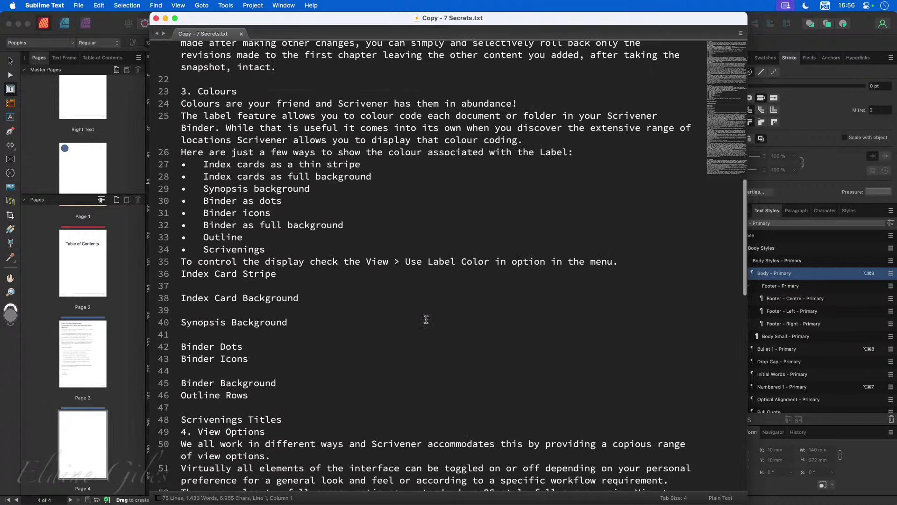
pyautogui.scroll(2, 426, 319)
pyautogui.click(427, 319)
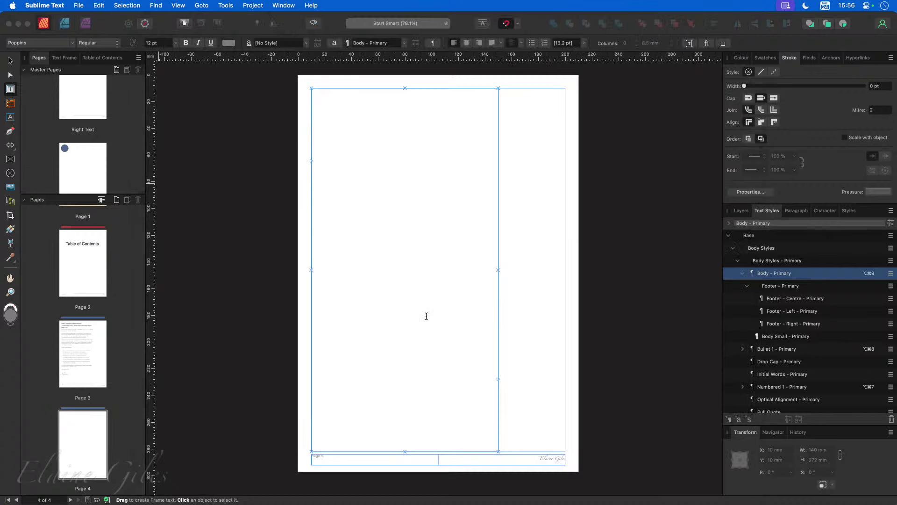
pyautogui.press('super+w')
# Step: In Affinity Publisher, place the file Copy - 7 Secrets.txt into the empty text frame on page 4
pyautogui.click(385, 226)
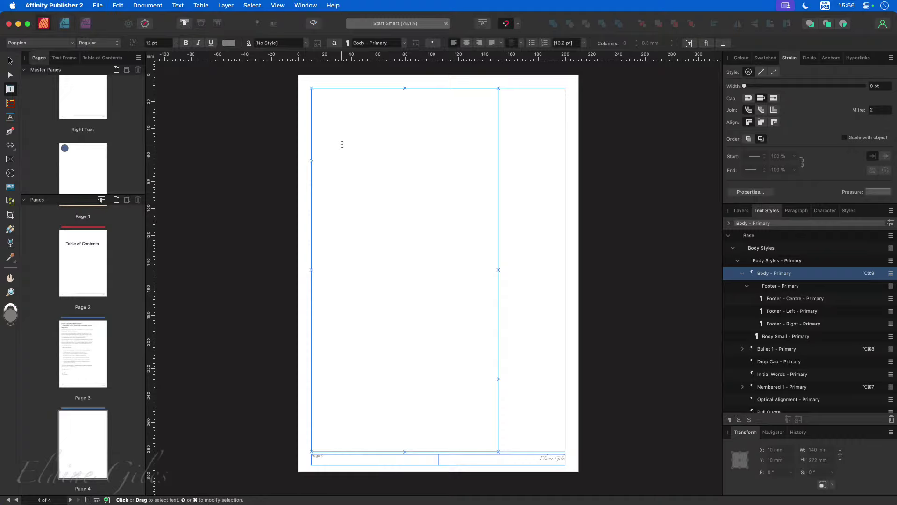
pyautogui.click(94, 5)
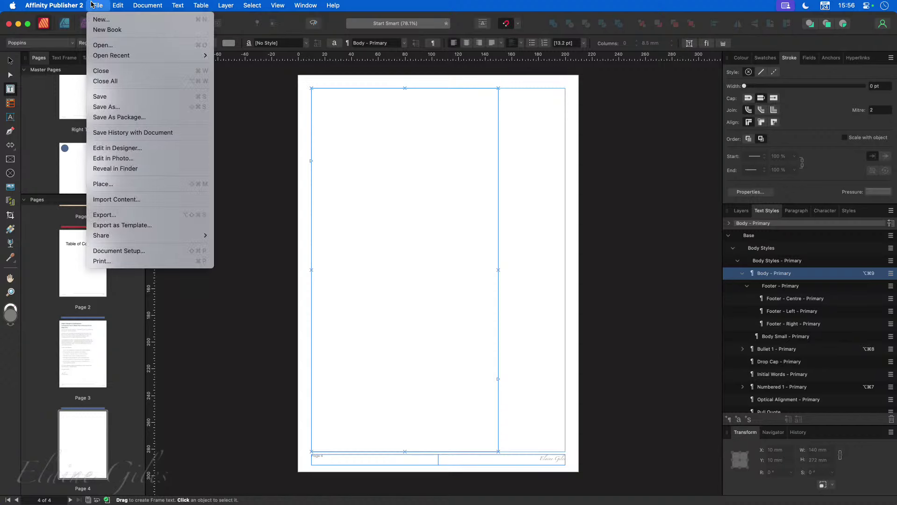
pyautogui.click(125, 184)
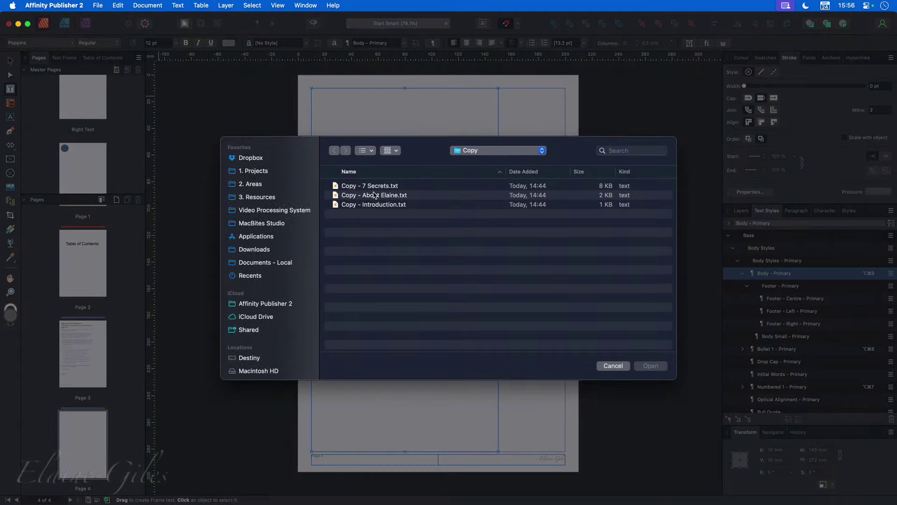
pyautogui.click(386, 187)
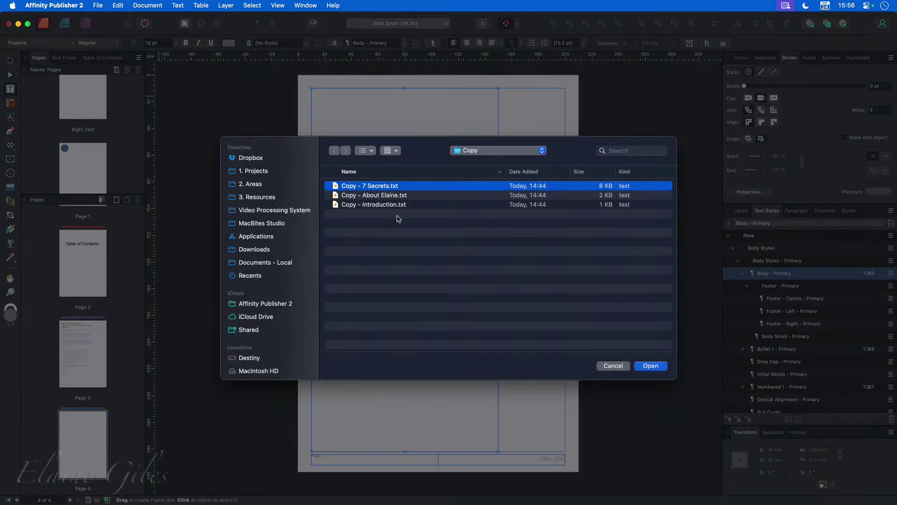
pyautogui.click(651, 366)
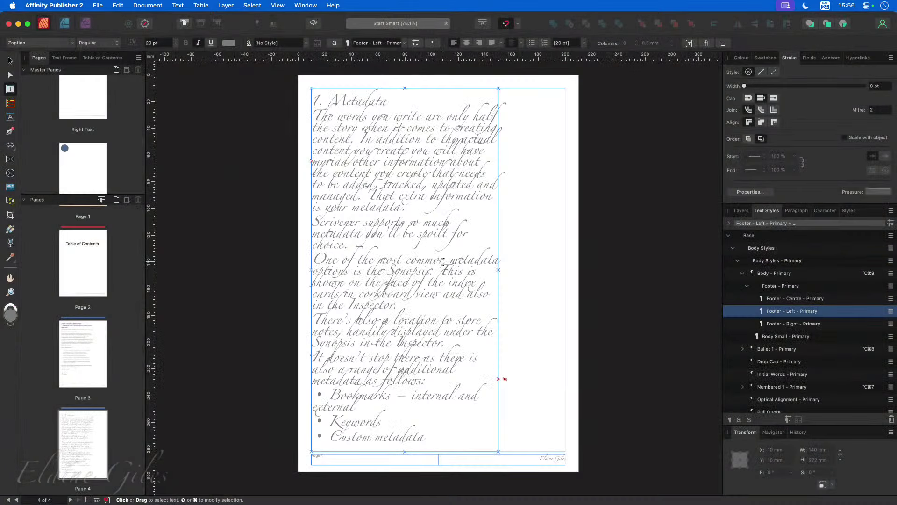
# Step: Apply the Body - Primary style to all the placed text and remove its italic formatting
pyautogui.press('super+a')
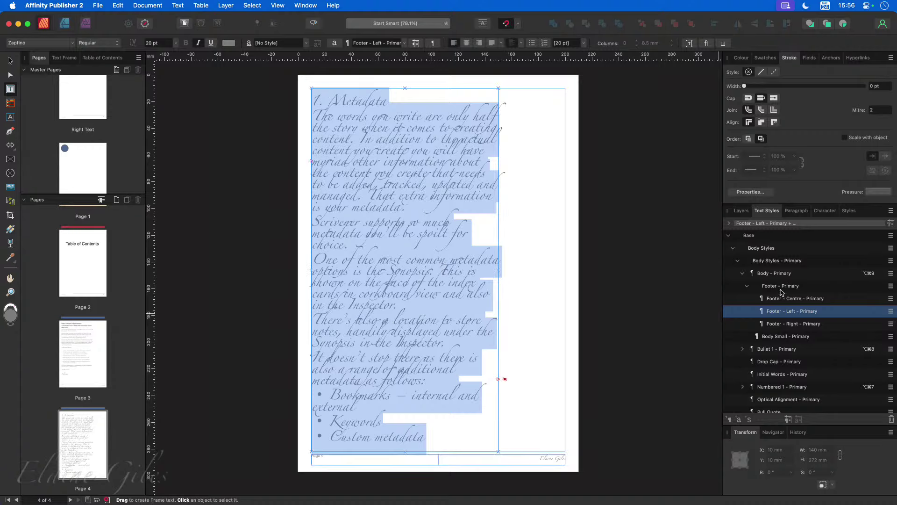
pyautogui.click(786, 275)
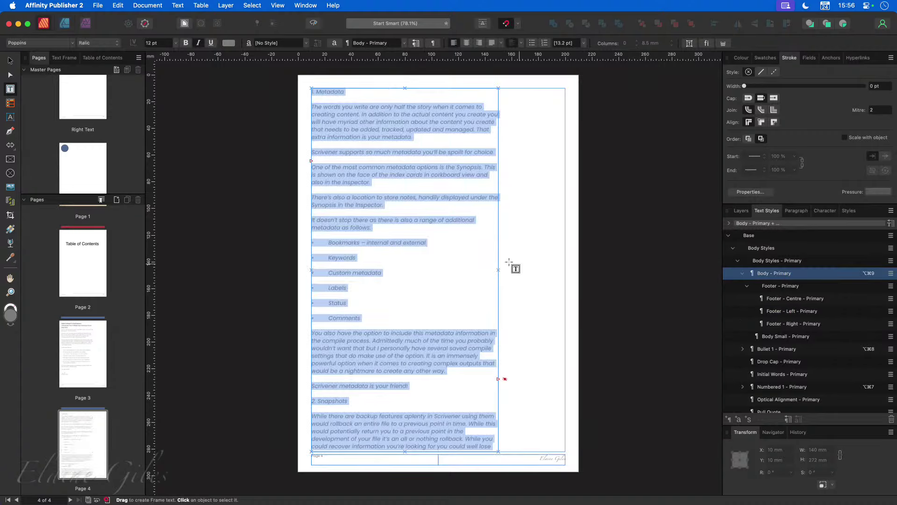
pyautogui.click(198, 43)
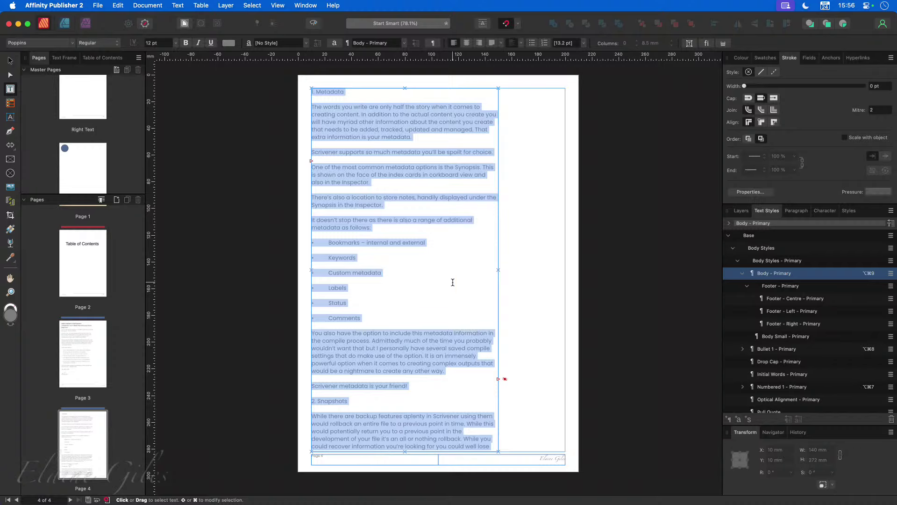
pyautogui.click(439, 301)
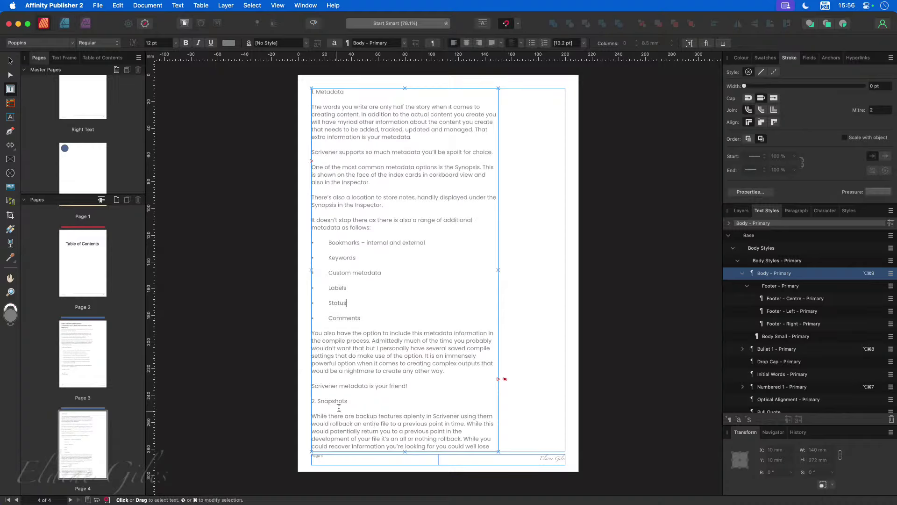
# Step: Apply the Heading 1 - Primary style to the "1. Metadata" line at the start of the text
pyautogui.tripleClick(352, 401)
pyautogui.click(330, 92)
pyautogui.press('alt+super+1')
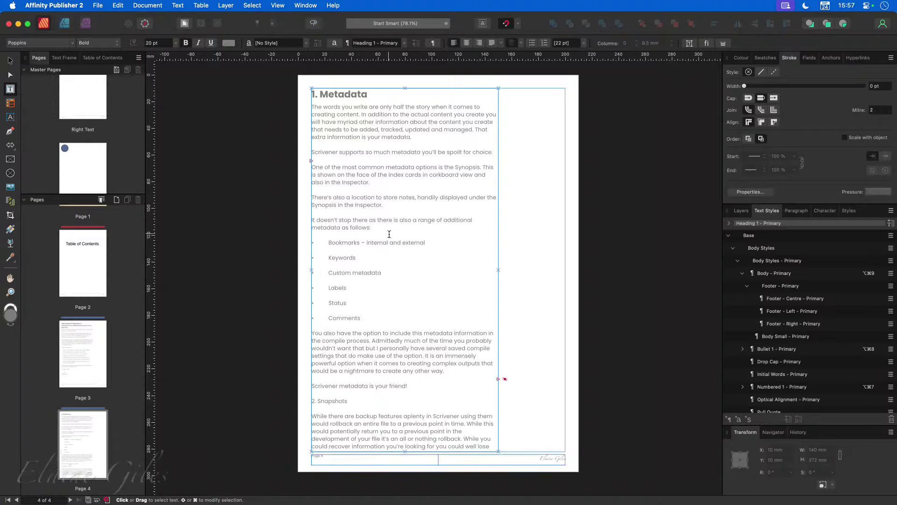
# Step: Delete the literal bullet characters and tabs from the six metadata list lines, from Bookmarks to Comments
pyautogui.click(374, 319)
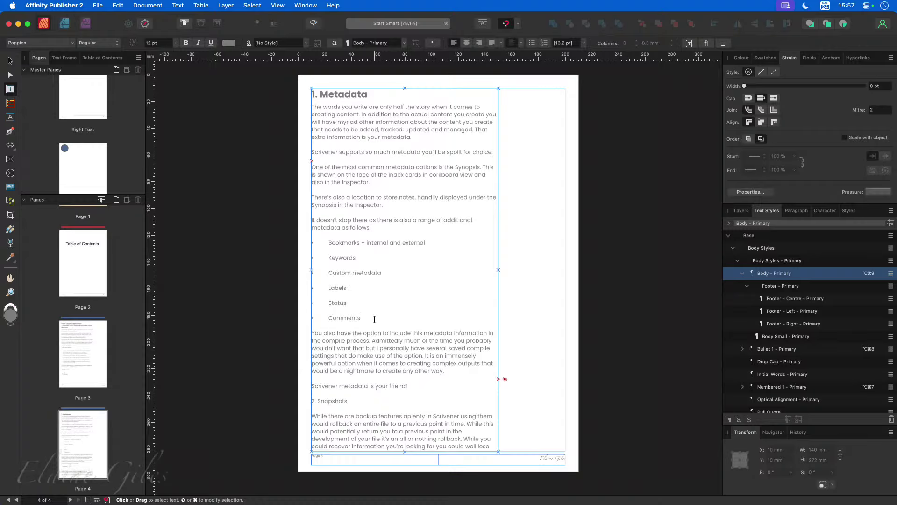
pyautogui.hotkey('alt', 'Left')
pyautogui.press('BackSpace')
pyautogui.press('BackSpace')
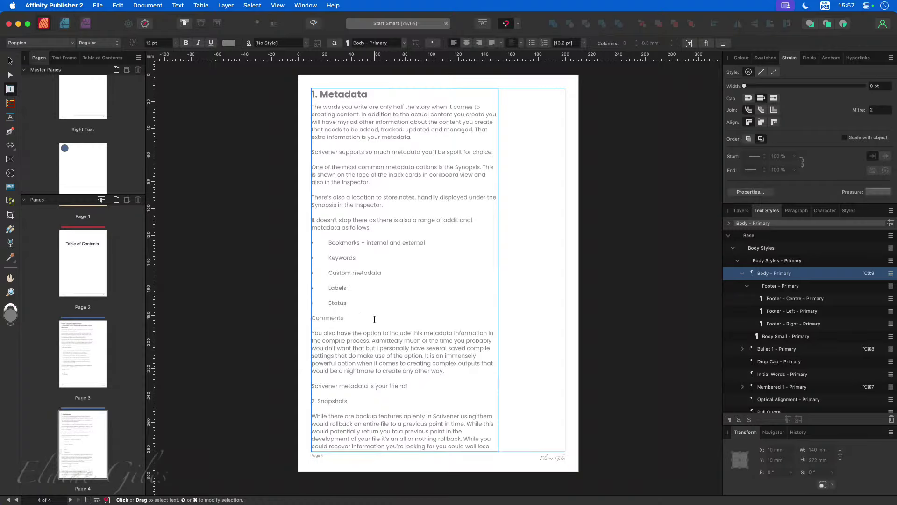
pyautogui.press('Delete')
pyautogui.press('Delete')
pyautogui.press('Delete')
pyautogui.press('Delete')
pyautogui.press('Delete')
pyautogui.press('Delete')
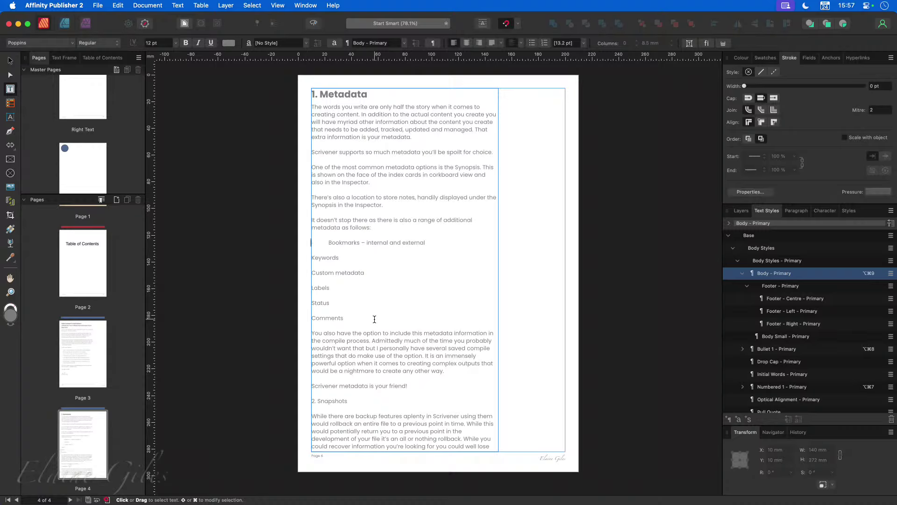
pyautogui.press('Delete')
# Step: Apply the Bullet 1 - Primary style to the six list lines from "Bookmarks – internal and external" to "Comments"
pyautogui.hotkey('shift', 'Down')
pyautogui.hotkey('shift', 'Down')
pyautogui.hotkey('shift', 'Down')
pyautogui.hotkey('shift', 'Down')
pyautogui.hotkey('shift', 'Down')
pyautogui.hotkey('shift', 'Down')
pyautogui.hotkey('shift', 'Down')
pyautogui.hotkey('shift', 'Down')
pyautogui.hotkey('shift', 'Down')
pyautogui.hotkey('shift', 'Down')
pyautogui.hotkey('shift', 'Down')
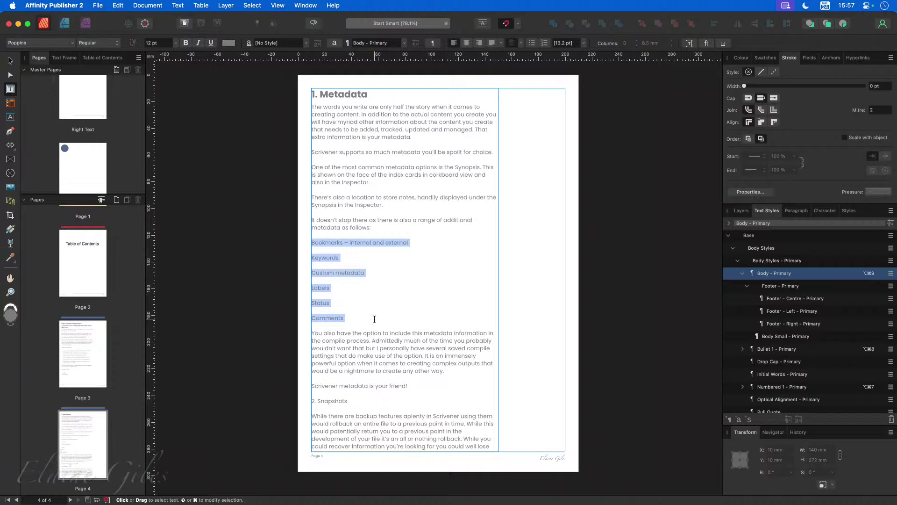
pyautogui.press('alt+super+8')
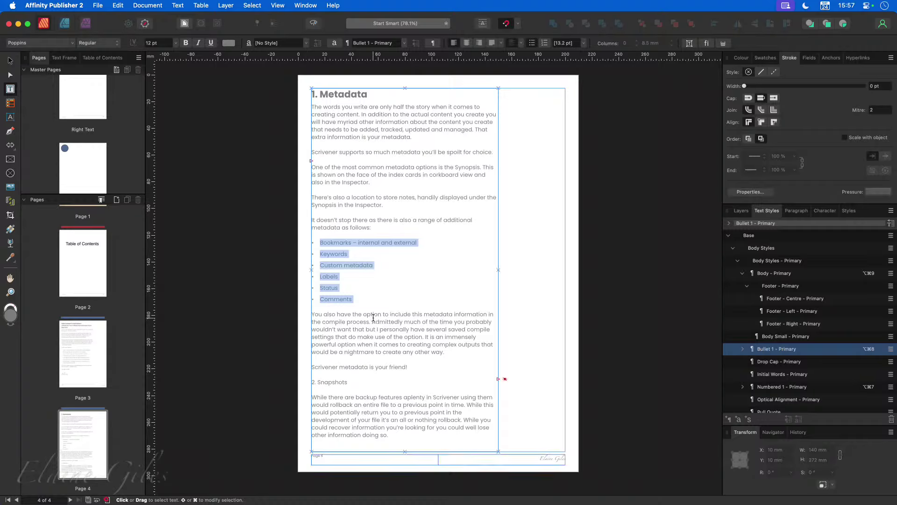
pyautogui.click(429, 276)
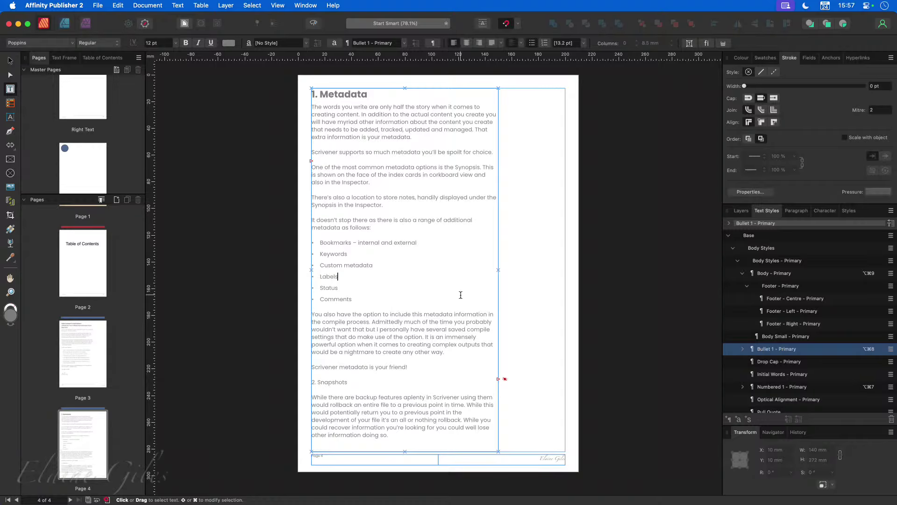
pyautogui.click(411, 367)
pyautogui.moveTo(400, 359); pyautogui.dragTo(312, 97)
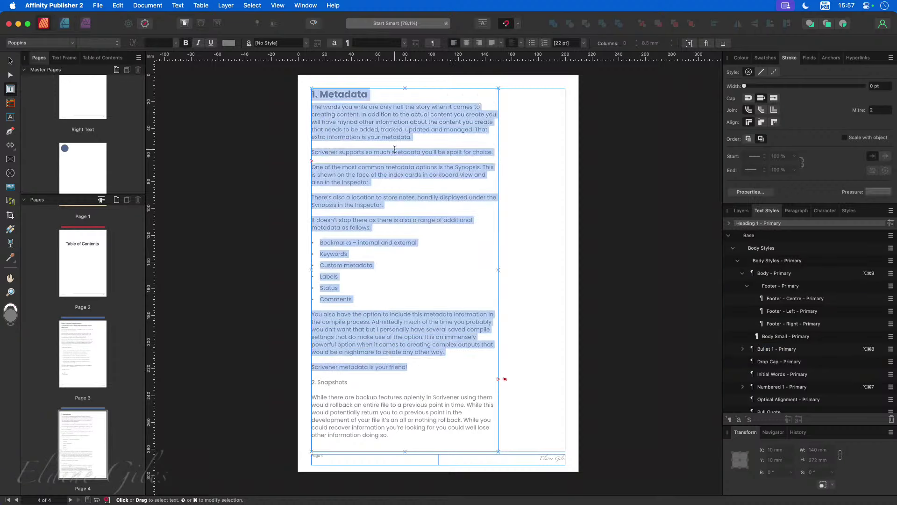
pyautogui.click(527, 120)
# Step: Open the document's baseline grid settings beside the text and switch Use Baseline Grid off and on to compare the line spacing
pyautogui.click(482, 23)
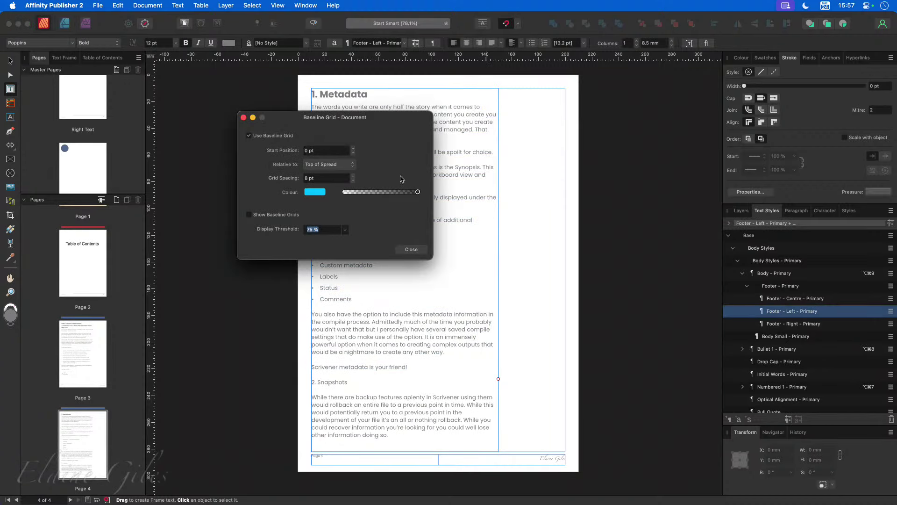
pyautogui.moveTo(334, 120); pyautogui.dragTo(617, 92)
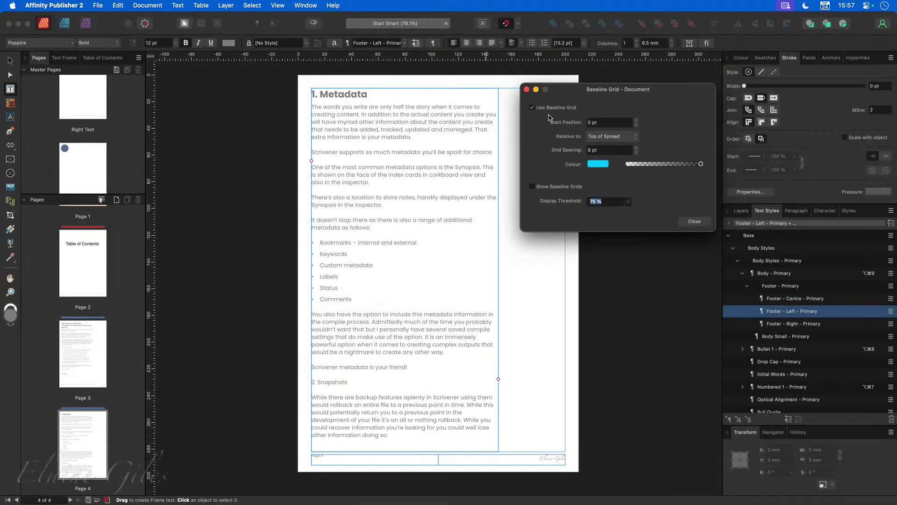
pyautogui.click(533, 107)
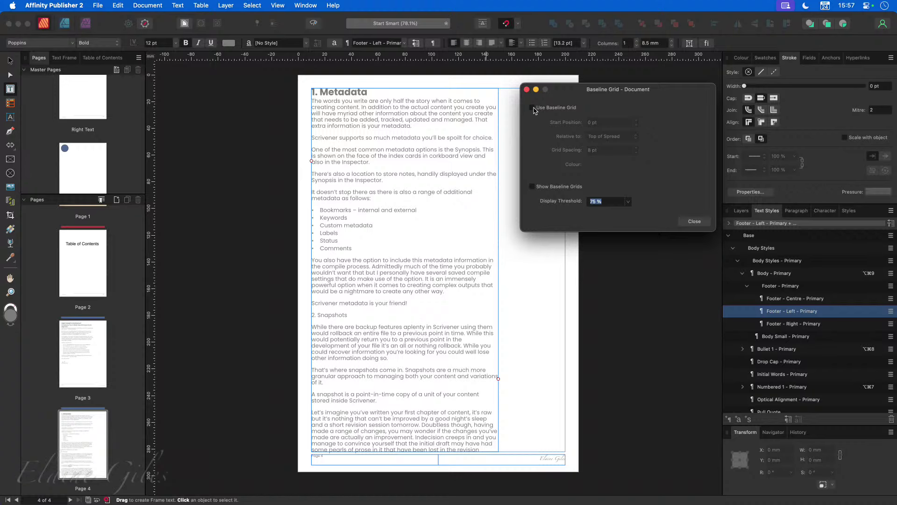
pyautogui.click(533, 108)
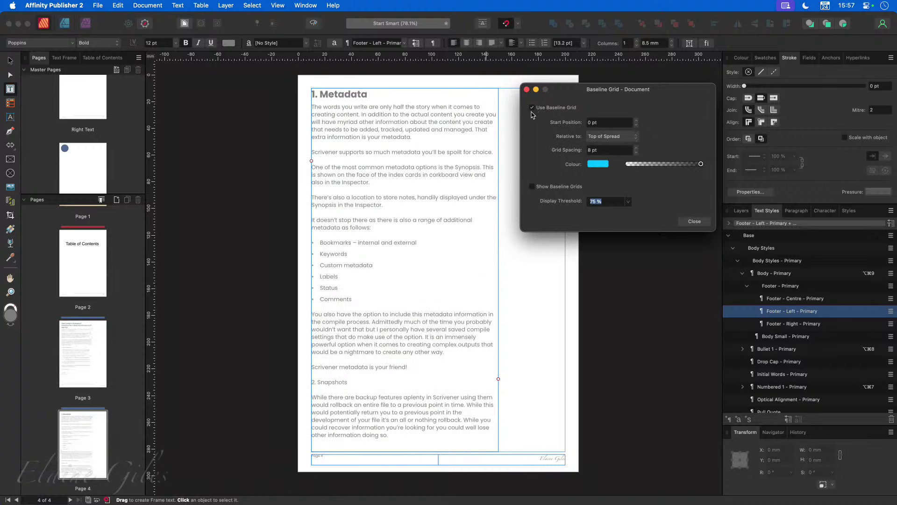
# Step: Temporarily show the baseline grid lines, compare the text with the grid off and on once more, and close the settings
pyautogui.click(533, 187)
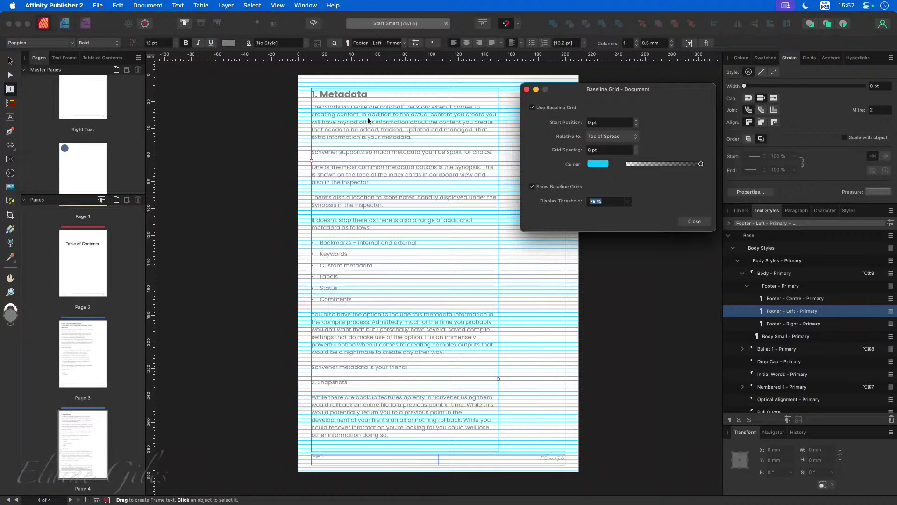
pyautogui.click(550, 187)
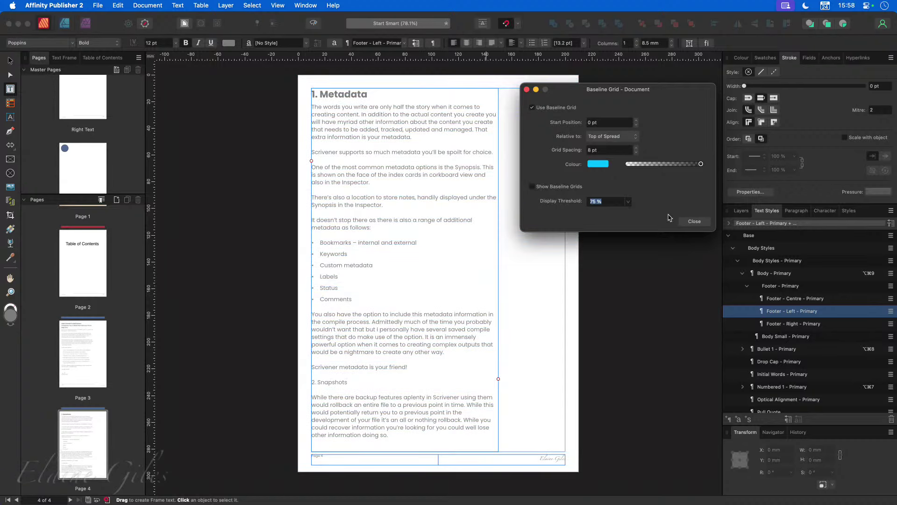
pyautogui.click(555, 108)
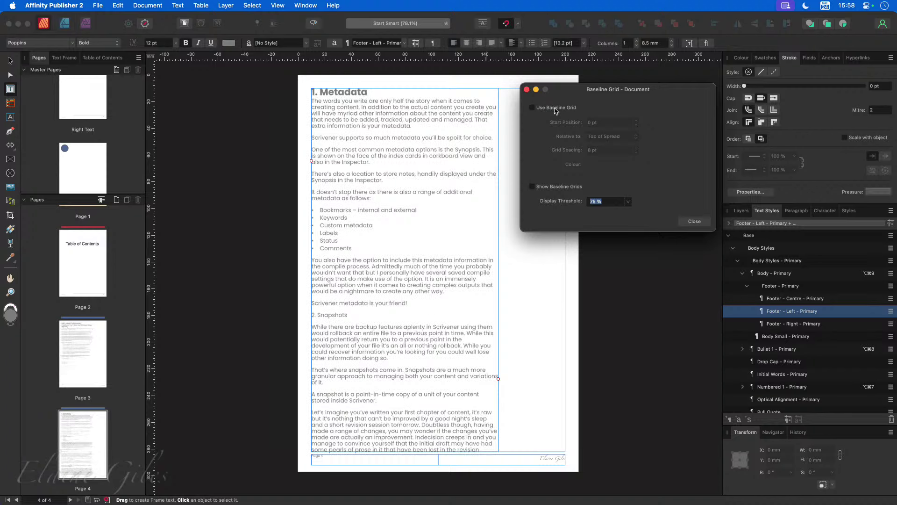
pyautogui.click(556, 109)
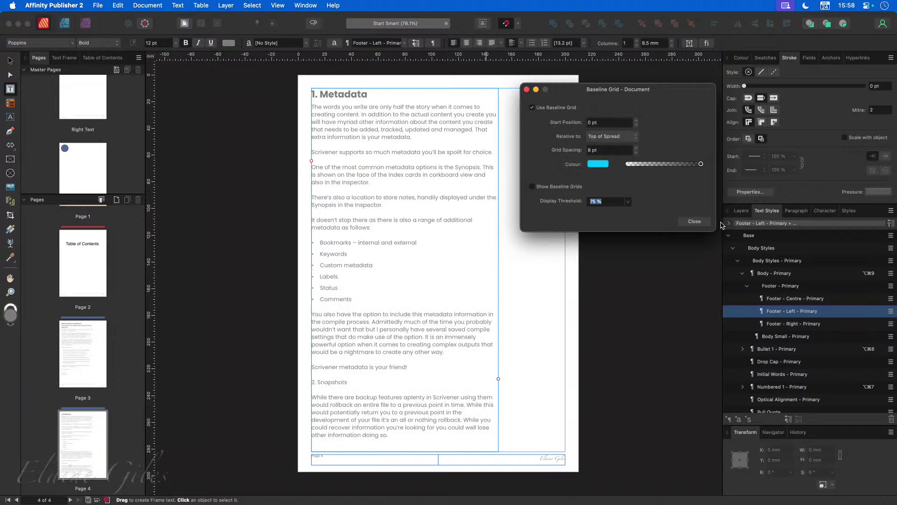
pyautogui.click(694, 221)
# Step: Place the text cursor at the "2. Snapshots" line on page 4 and review the break types available for insertion
pyautogui.click(363, 93)
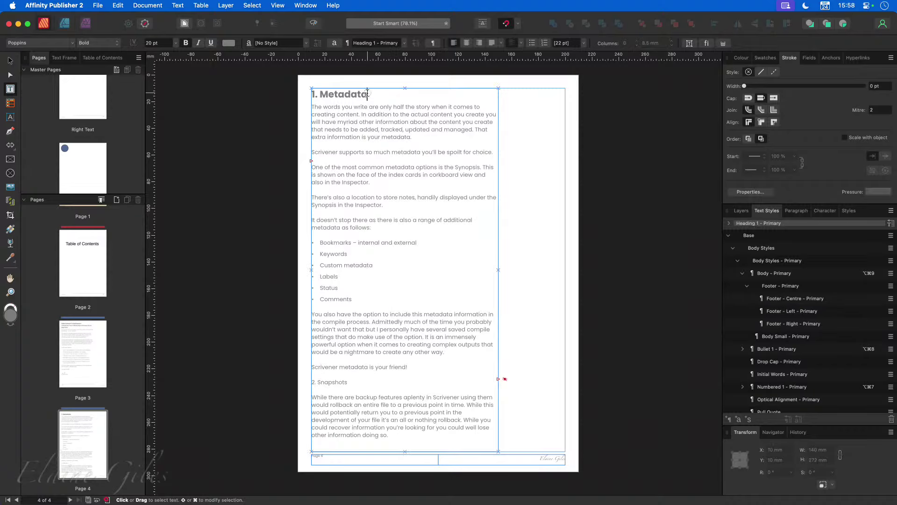
pyautogui.click(334, 385)
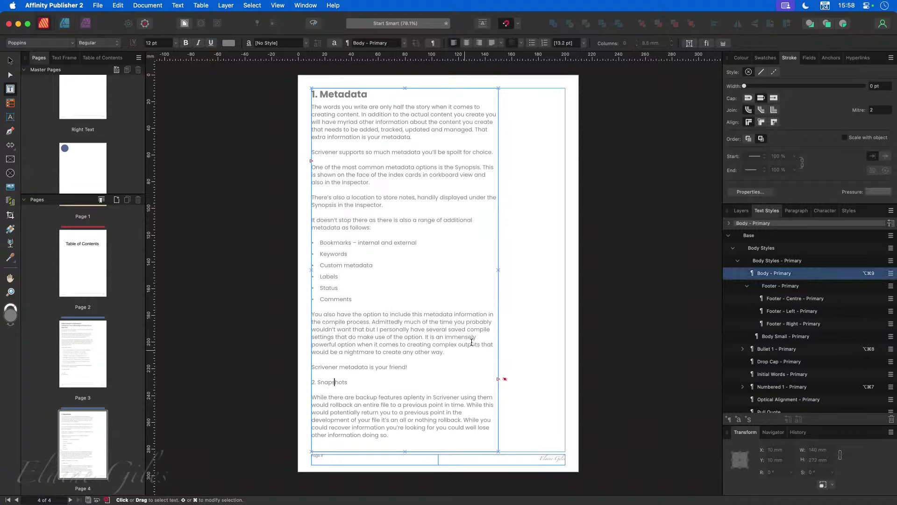
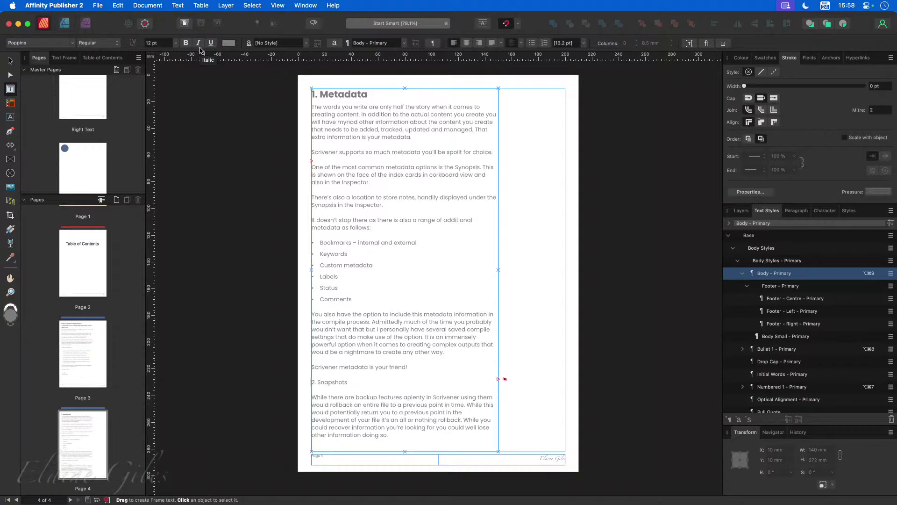
pyautogui.click(179, 5)
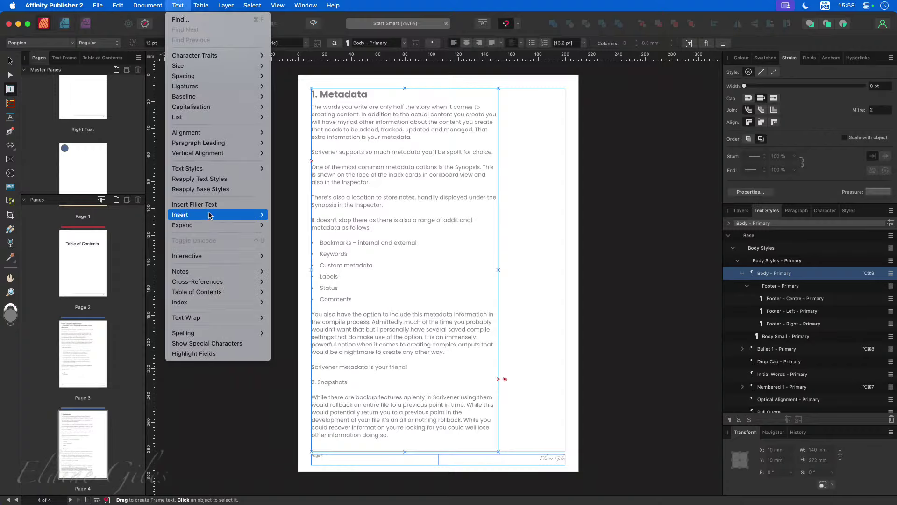
pyautogui.moveTo(220, 215)
pyautogui.moveTo(316, 276)
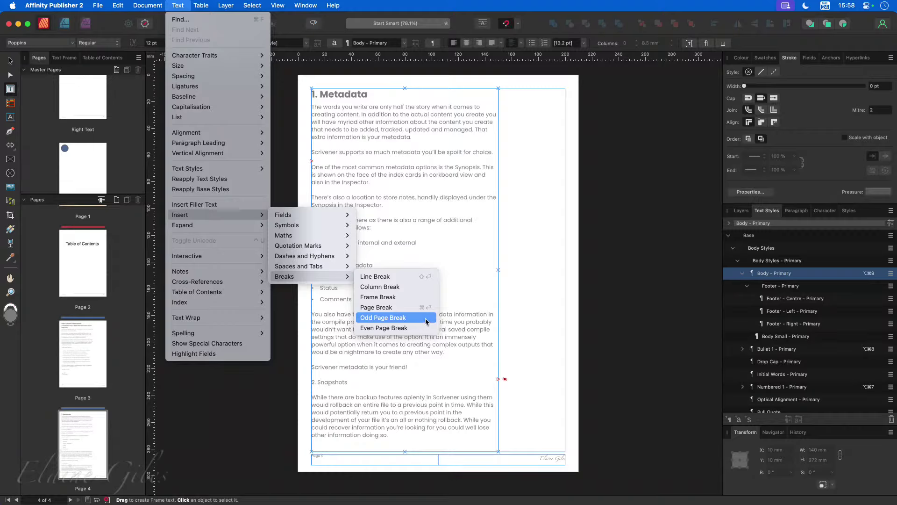
pyautogui.click(485, 312)
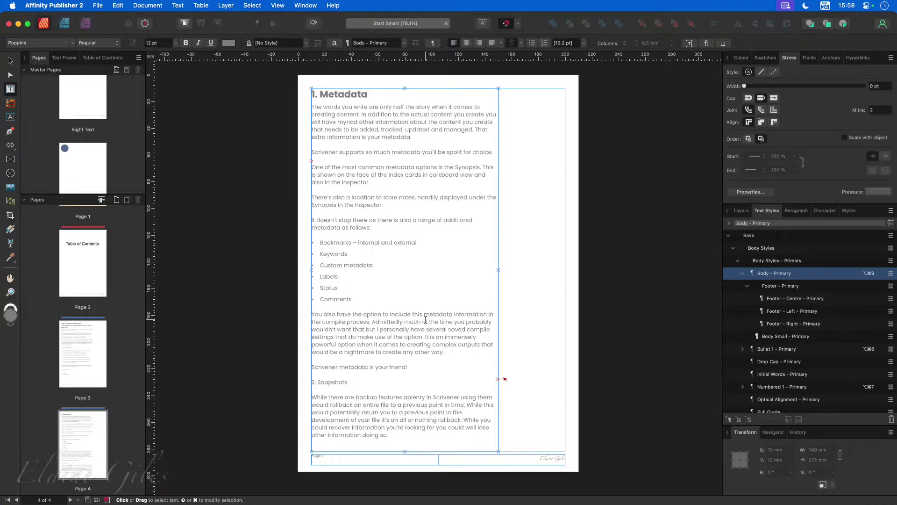
# Step: Examine the Heading 1 - Primary style's settings, including its parent style, next level and start position, and close the editor without changes
pyautogui.scroll(-5, 766, 324)
pyautogui.scroll(-3, 766, 324)
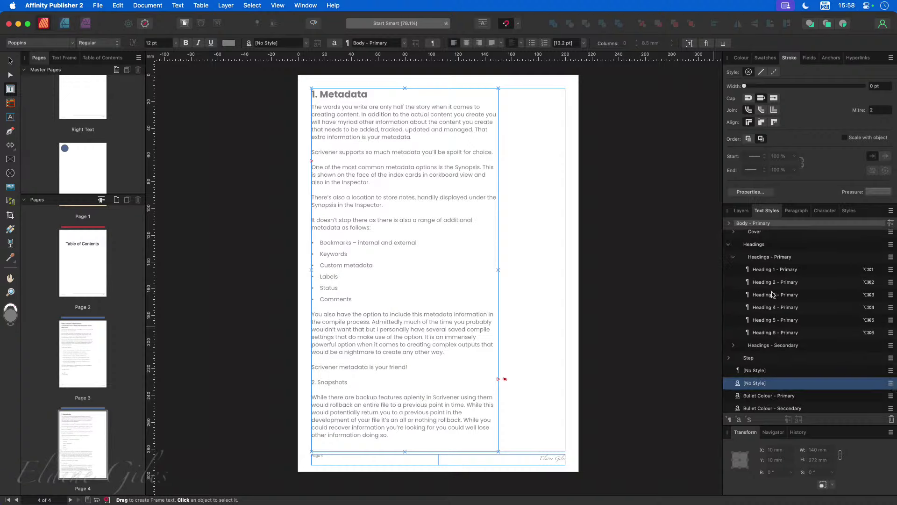
pyautogui.rightClick(787, 272)
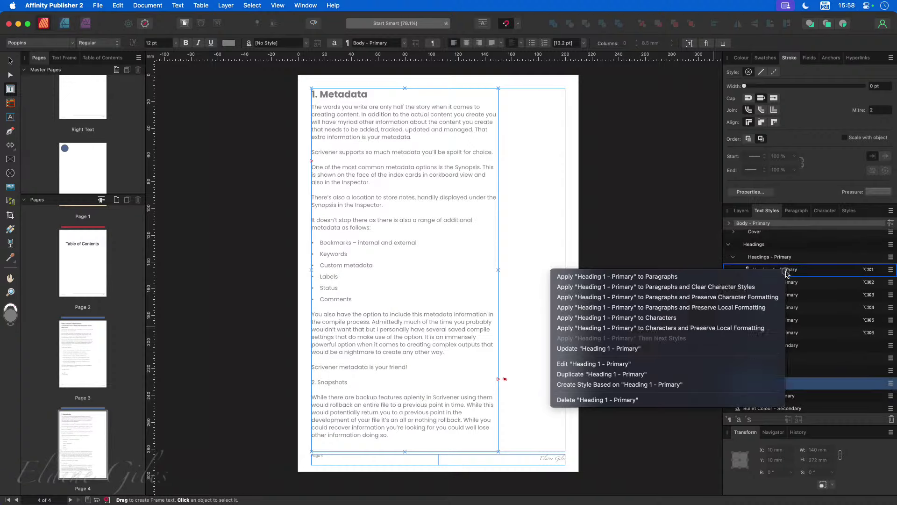
pyautogui.click(605, 363)
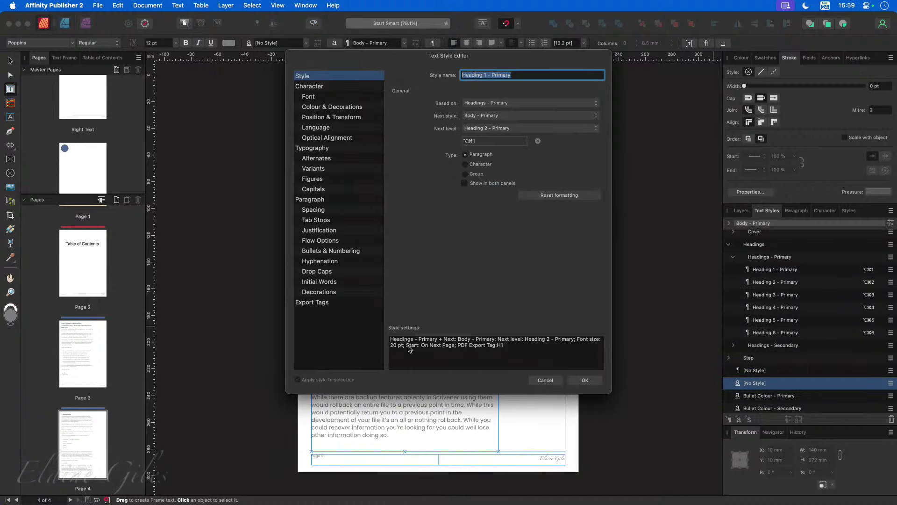
pyautogui.moveTo(440, 338); pyautogui.dragTo(386, 338)
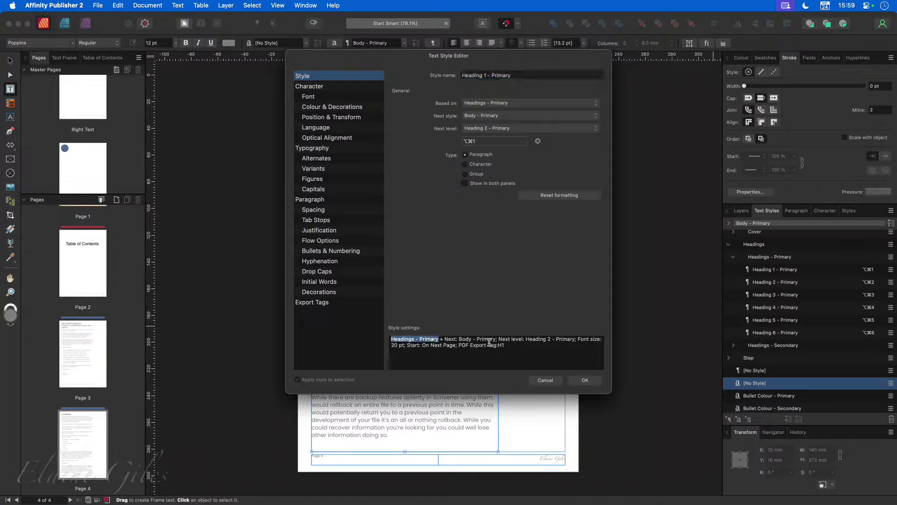
pyautogui.moveTo(551, 338); pyautogui.dragTo(500, 339)
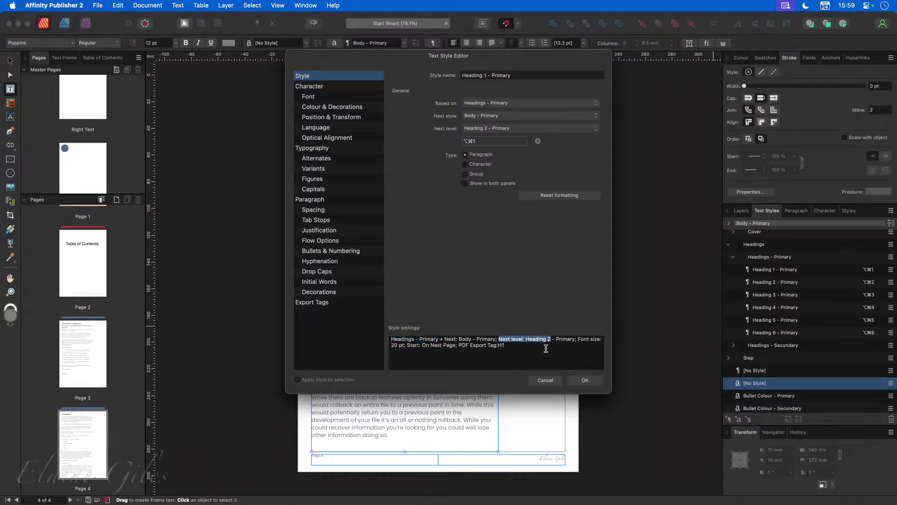
pyautogui.moveTo(551, 351); pyautogui.dragTo(455, 347)
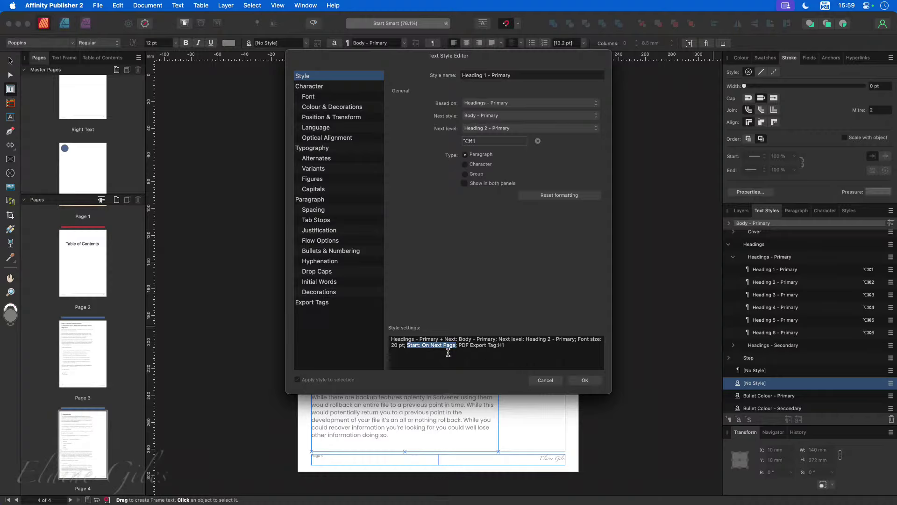
pyautogui.click(543, 378)
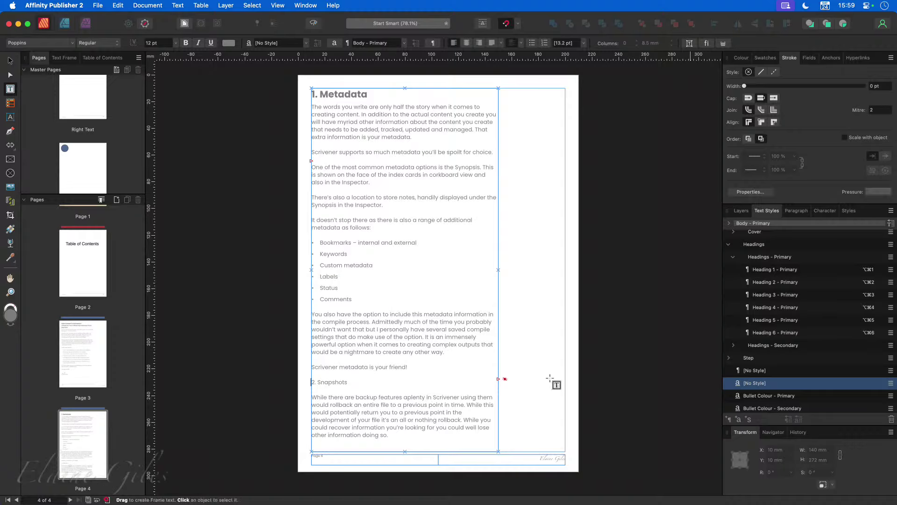
# Step: Apply the Heading 1 - Primary style to "2. Snapshots" and autoflow the page 4 frame's overflowing text onto new pages
pyautogui.press('alt+super+1')
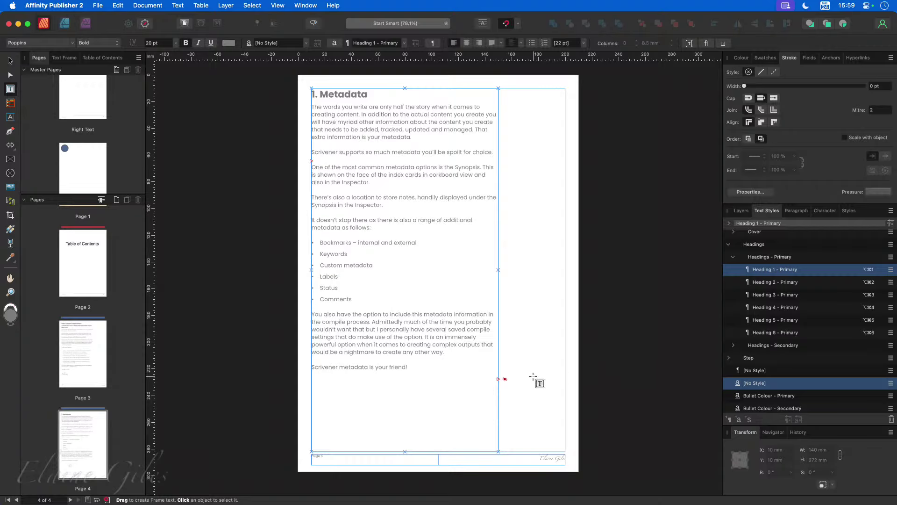
pyautogui.click(505, 380)
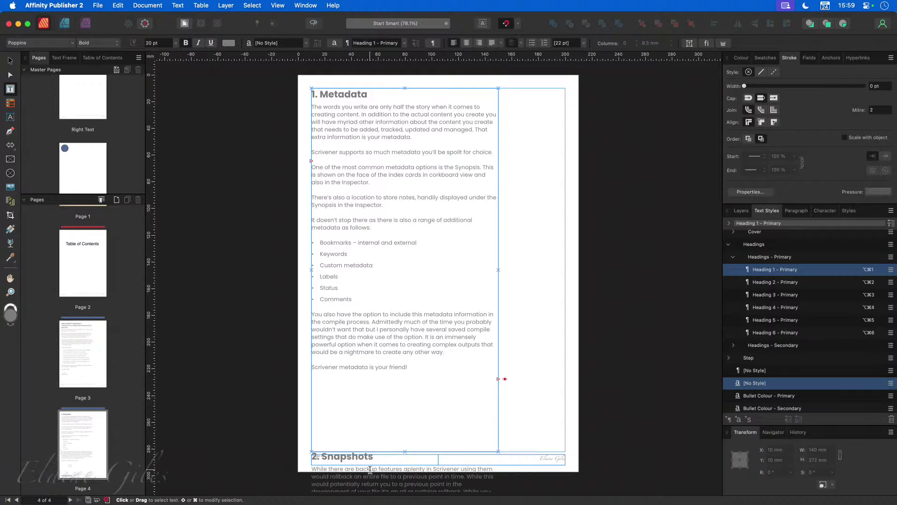
pyautogui.scroll(-4, 376, 461)
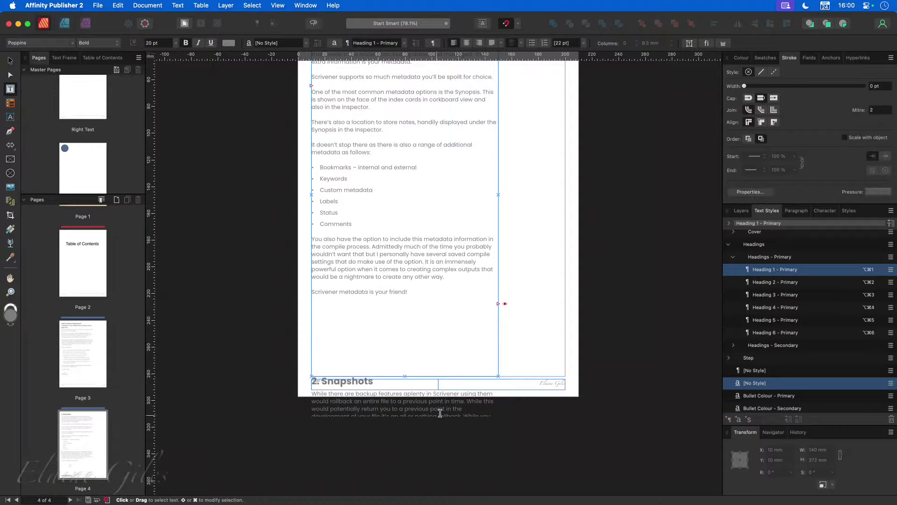
pyautogui.click(505, 304)
pyautogui.click(505, 304)
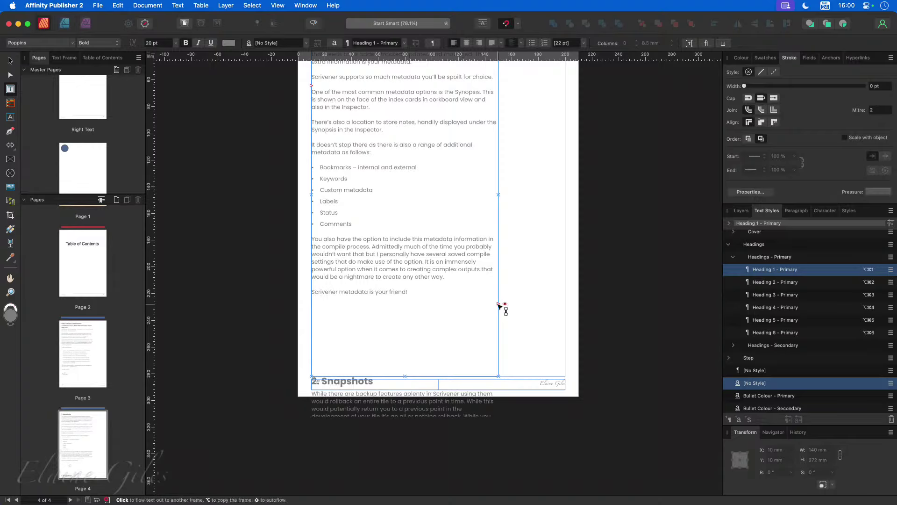
pyautogui.keyDown('shift'); pyautogui.click(499, 304); pyautogui.keyUp('shift')
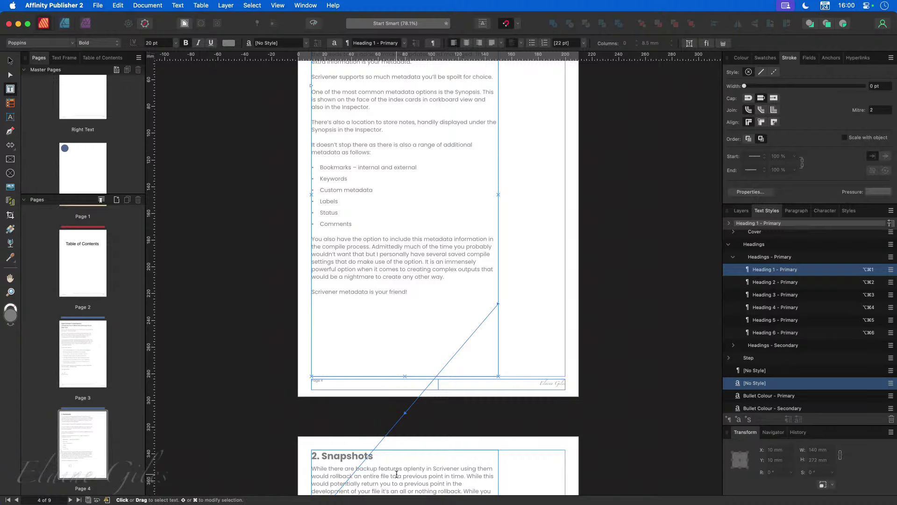
# Step: Look through pages 4 to 9 to check how the text flows and which section titles still lack a heading style
pyautogui.click(68, 430)
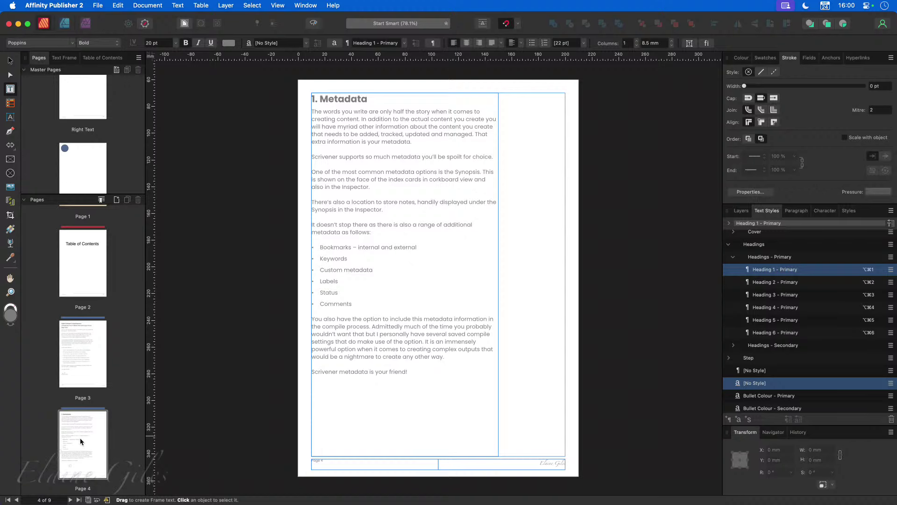
pyautogui.scroll(-4, 86, 437)
pyautogui.click(86, 438)
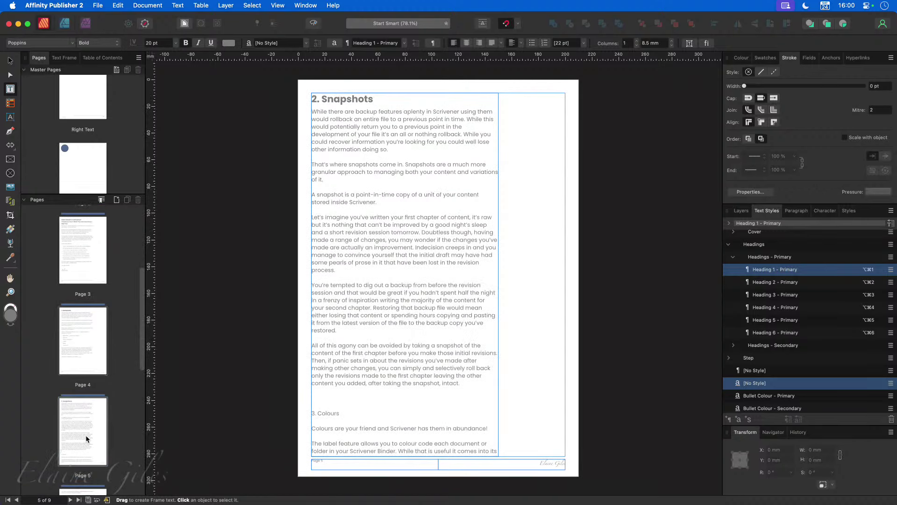
pyautogui.scroll(-10, 121, 449)
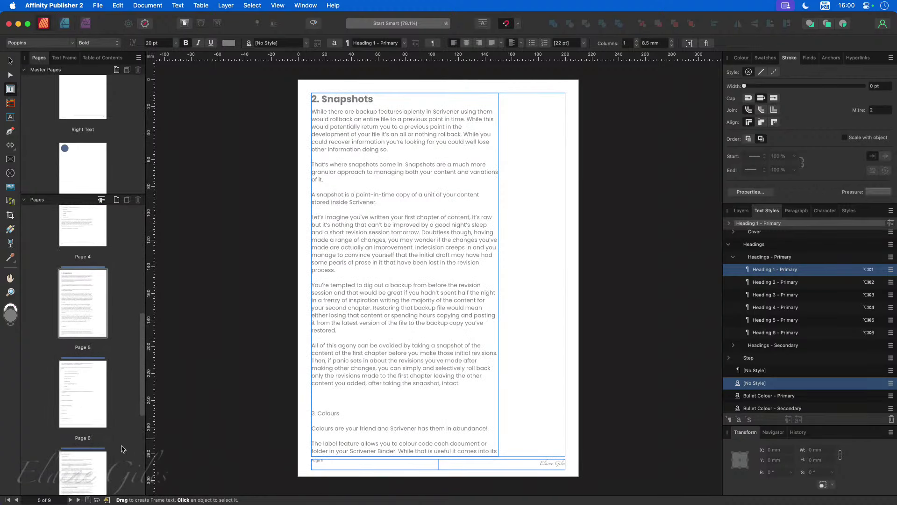
pyautogui.scroll(-3, 122, 450)
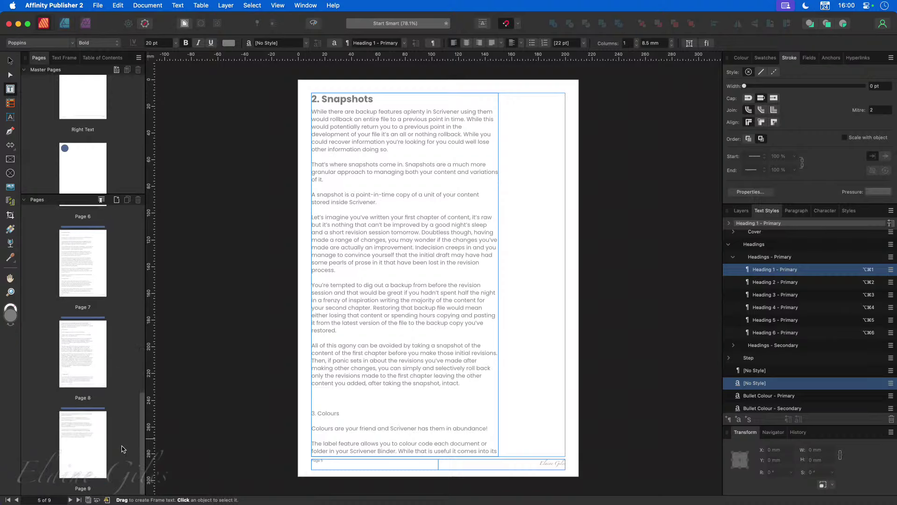
pyautogui.click(73, 449)
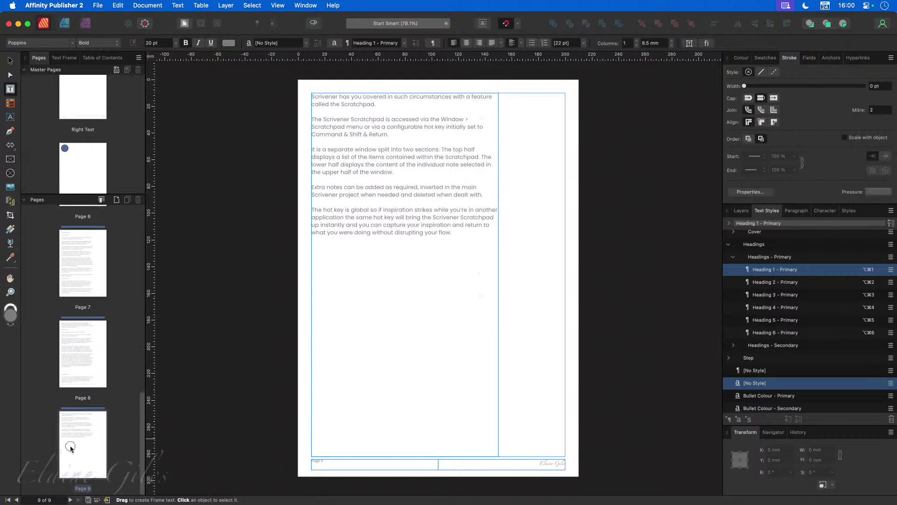
pyautogui.click(79, 374)
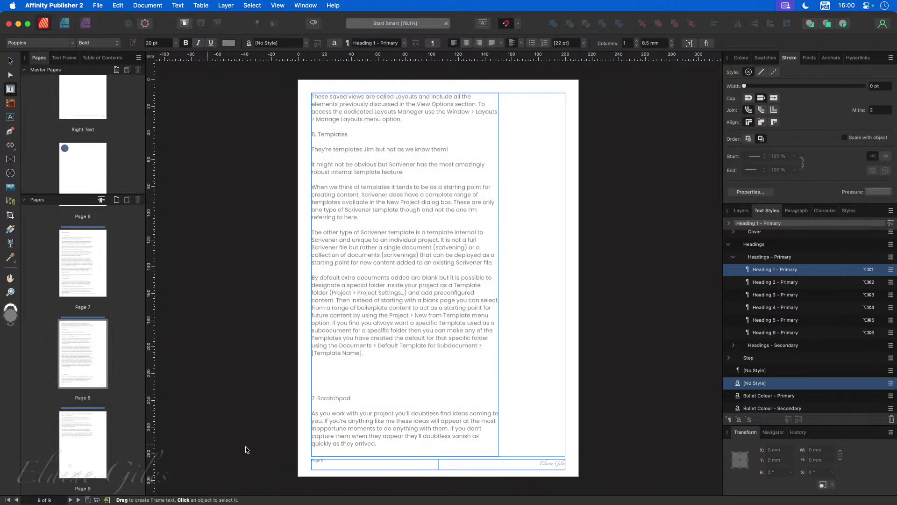
pyautogui.click(353, 400)
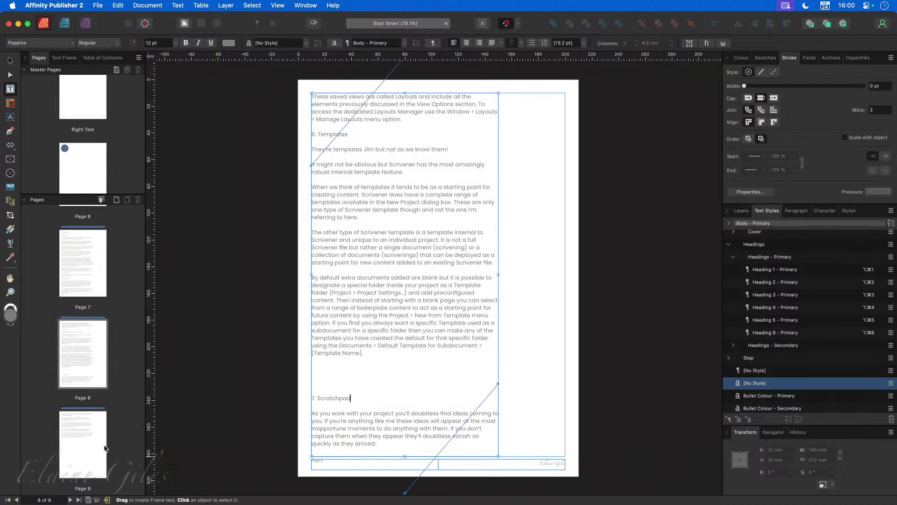
pyautogui.scroll(8, 93, 446)
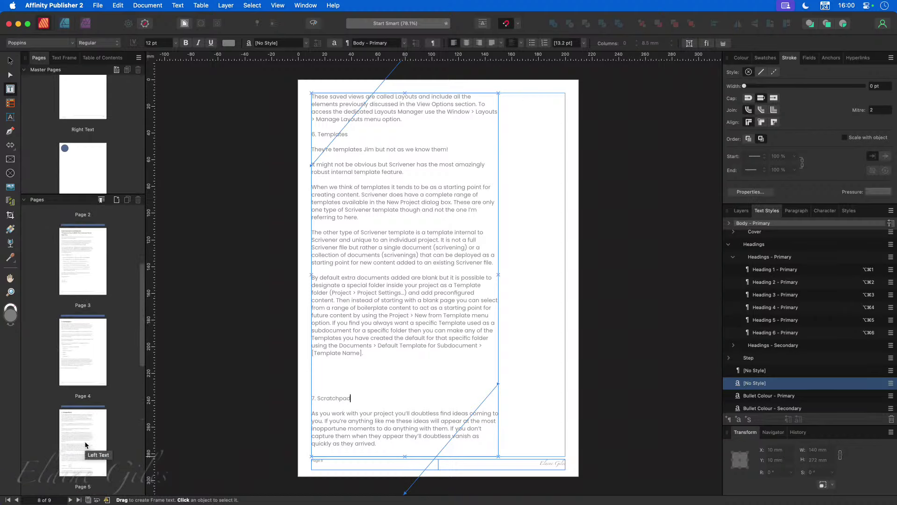
pyautogui.click(88, 378)
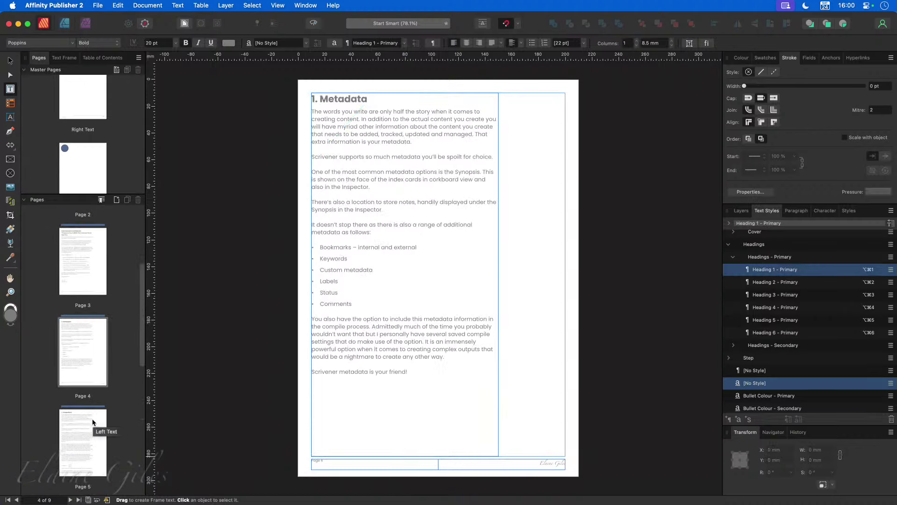
# Step: Apply the Heading 1 - Primary style to the "3. Colours" line on page 5
pyautogui.click(93, 457)
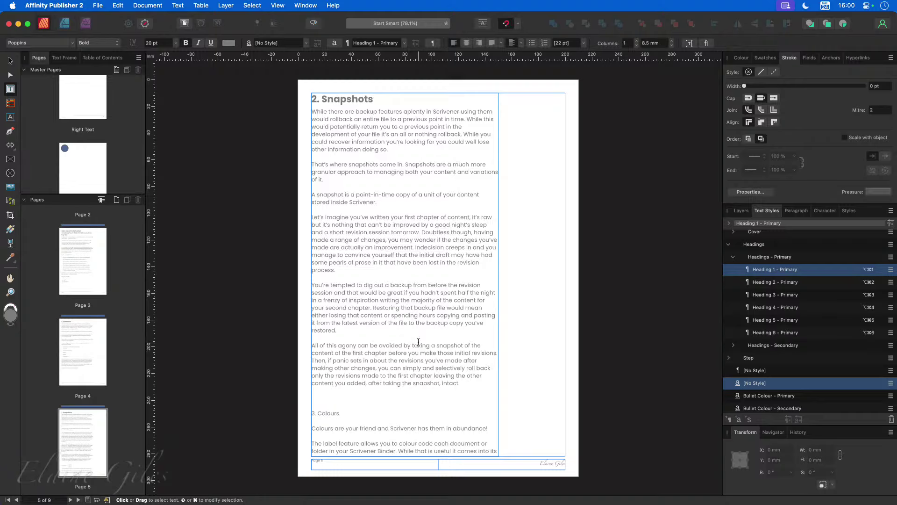
pyautogui.click(312, 414)
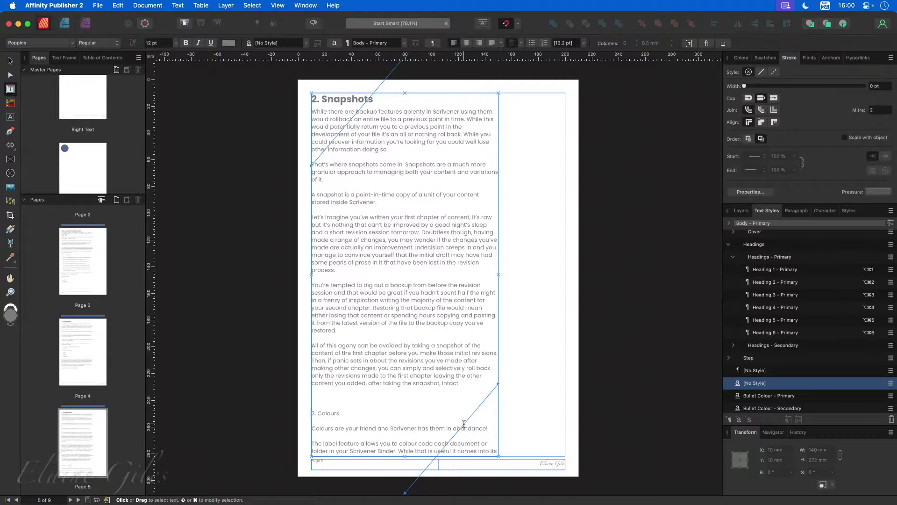
pyautogui.press('alt+super+1')
pyautogui.press('Escape')
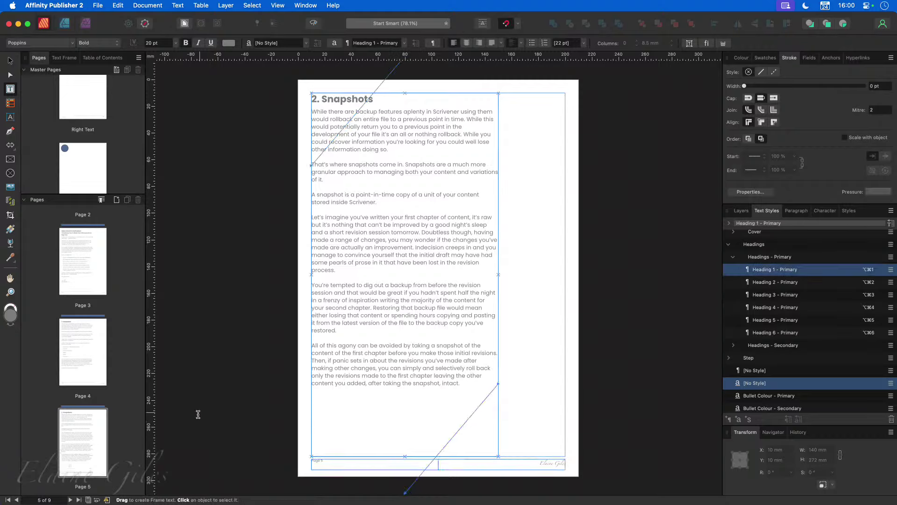
# Step: On page 6, apply the Heading 2 - Primary style to the lines "Index Card Stripe", "Index Card Background" and "Synopsis Background"
pyautogui.scroll(-3, 79, 423)
pyautogui.doubleClick(79, 422)
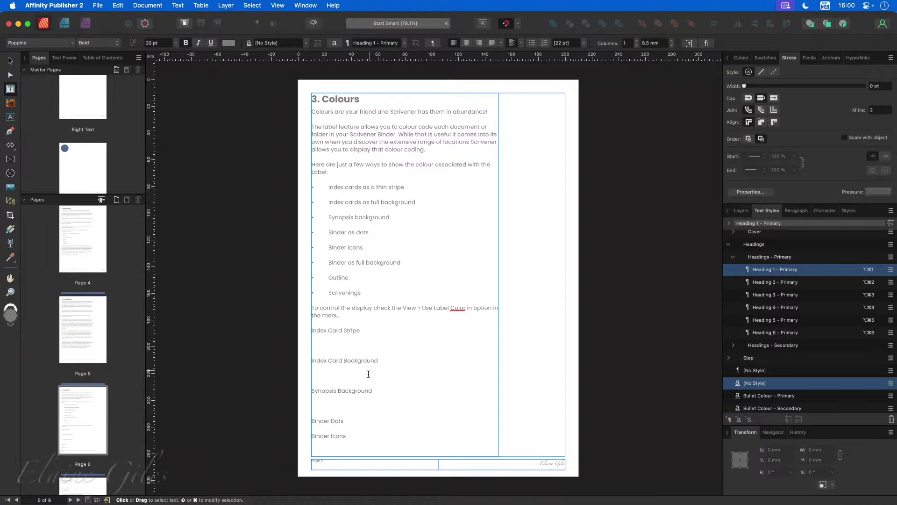
pyautogui.click(370, 390)
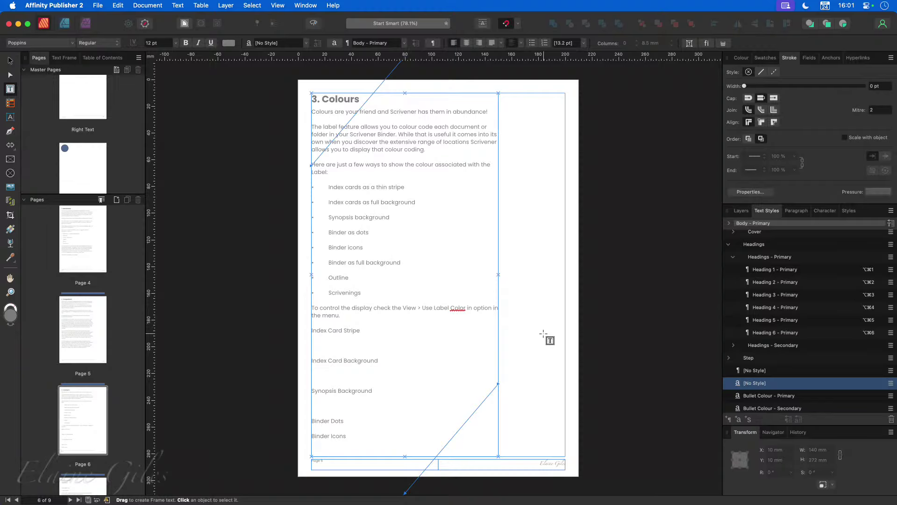
pyautogui.press('alt+super+2')
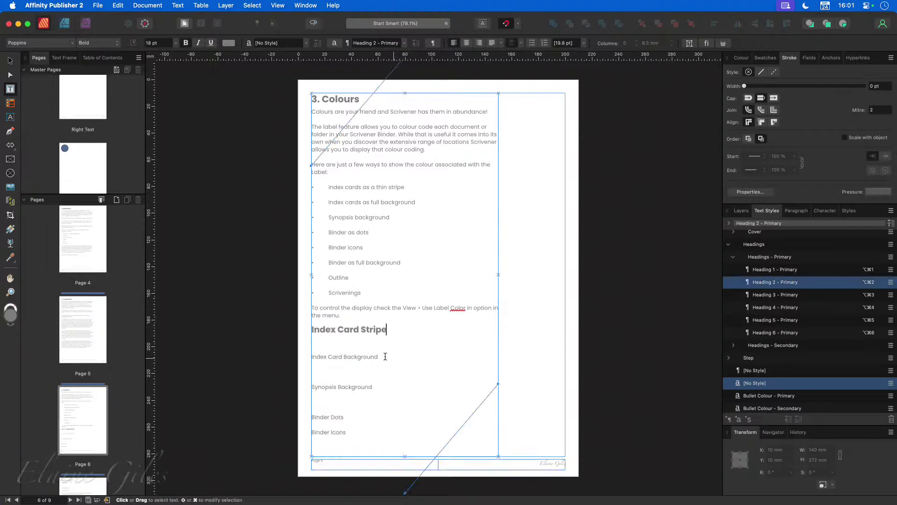
pyautogui.press('alt+super+2')
pyautogui.click(356, 381)
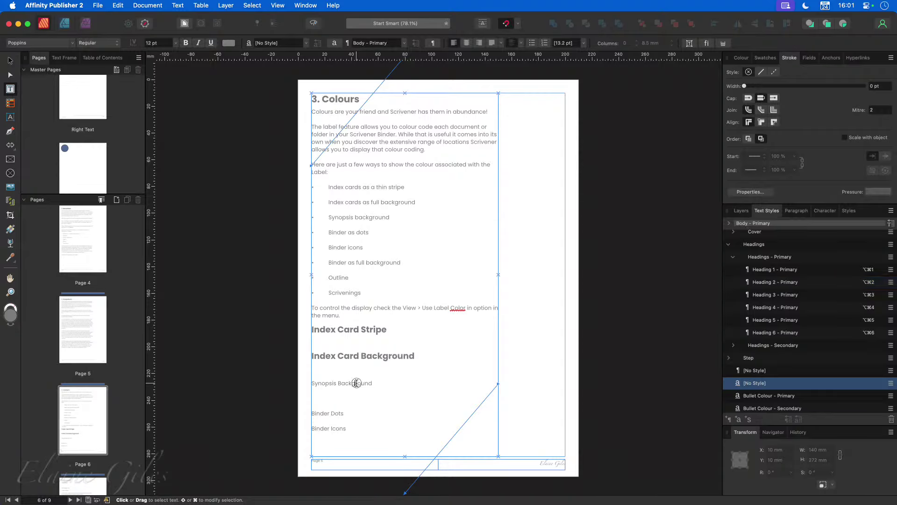
pyautogui.press('alt+super+2')
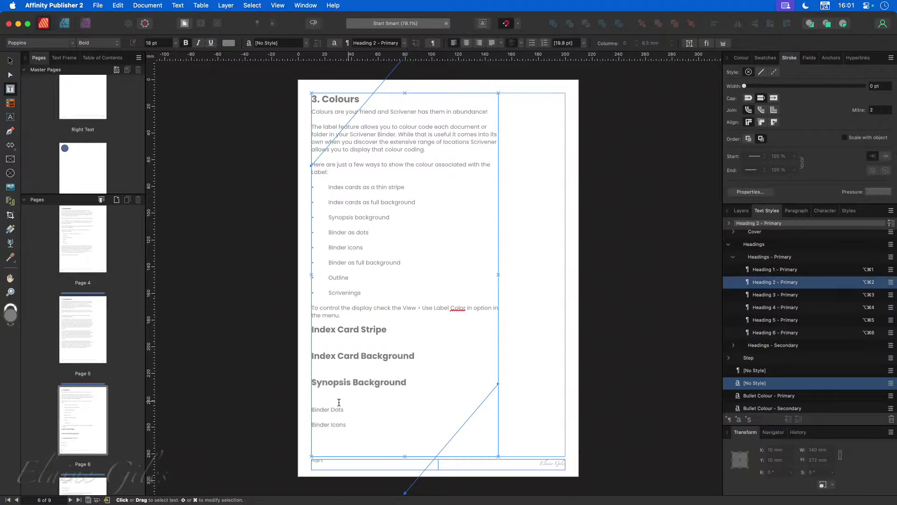
# Step: Apply the Heading 1 - Primary style to the "4. View Options" line on page 7
pyautogui.scroll(-5, 100, 398)
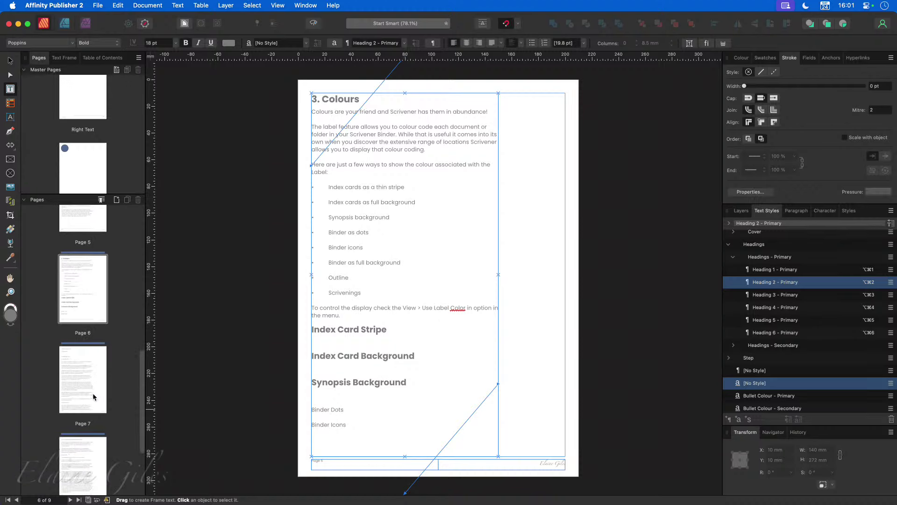
pyautogui.click(90, 385)
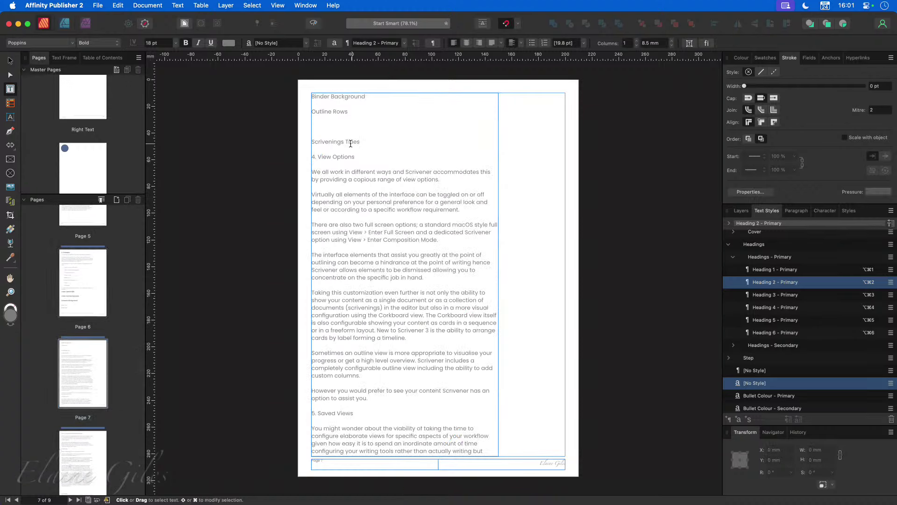
pyautogui.click(314, 157)
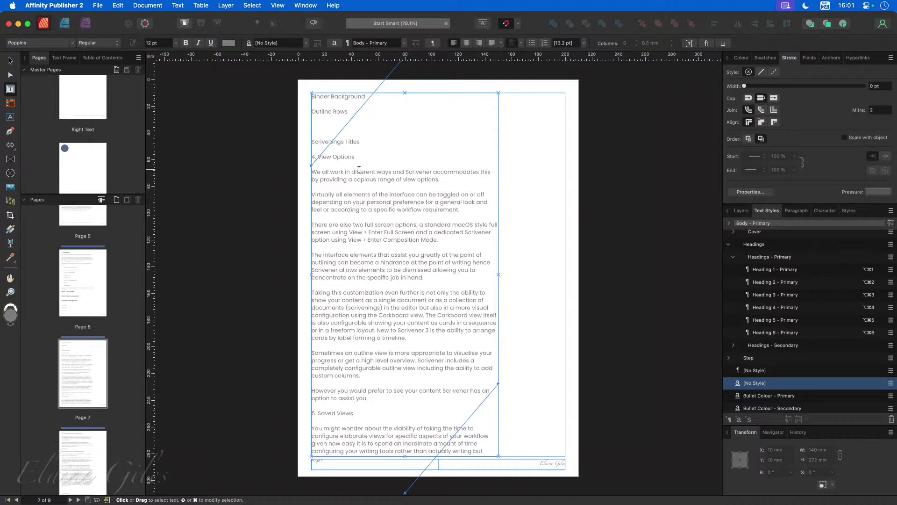
pyautogui.press('alt+super+1')
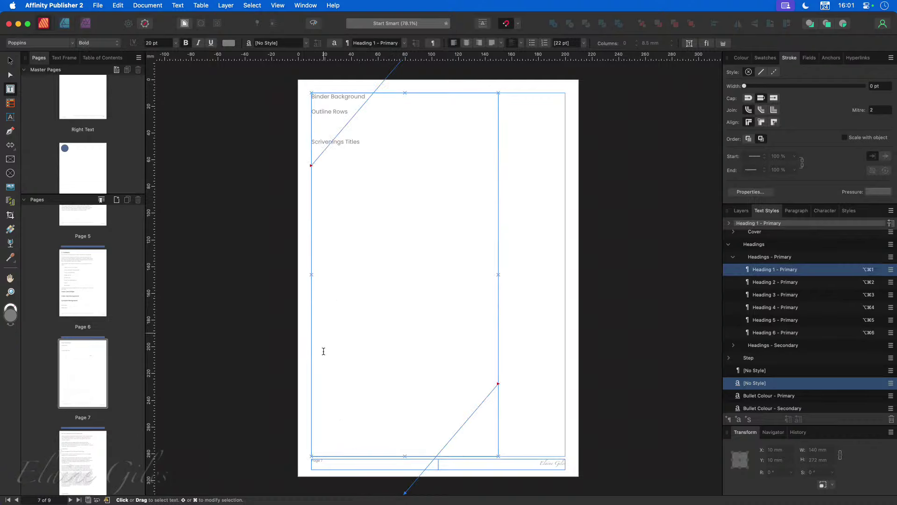
# Step: Apply the Heading 1 - Primary style to the "5. Saved Views" line on page 8
pyautogui.scroll(-3, 103, 412)
pyautogui.click(85, 380)
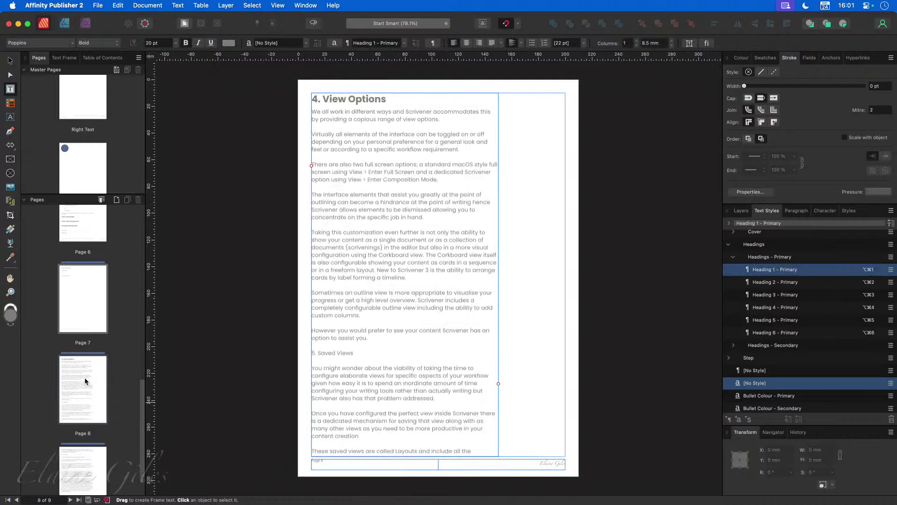
pyautogui.click(312, 353)
pyautogui.press('alt+super+1')
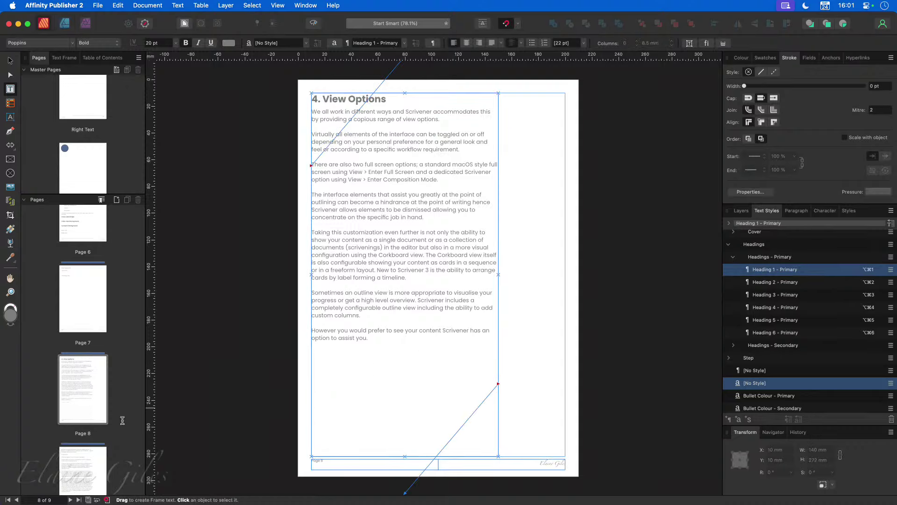
# Step: Apply the Heading 1 - Primary style to "6. Templates" on page 9 and autoflow that frame's overflowing text onto new pages
pyautogui.scroll(-2, 94, 423)
pyautogui.click(95, 422)
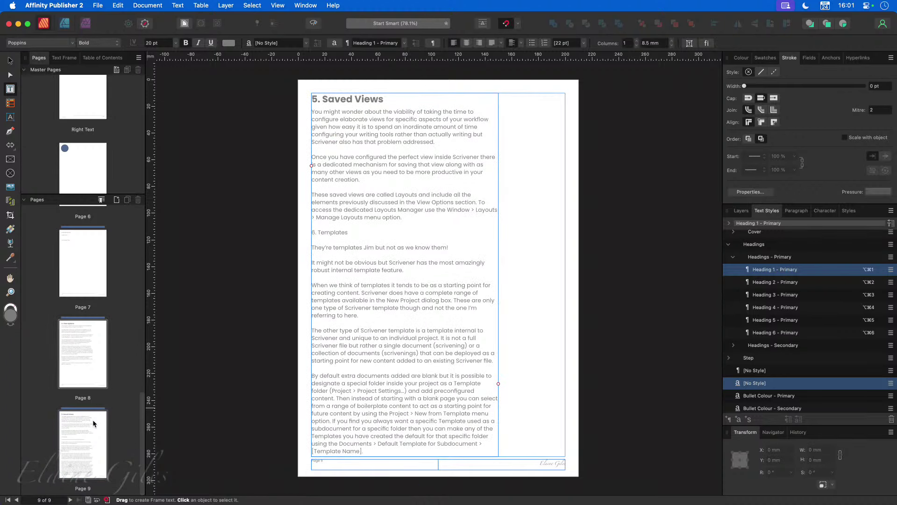
pyautogui.click(311, 232)
pyautogui.press('alt+super+1')
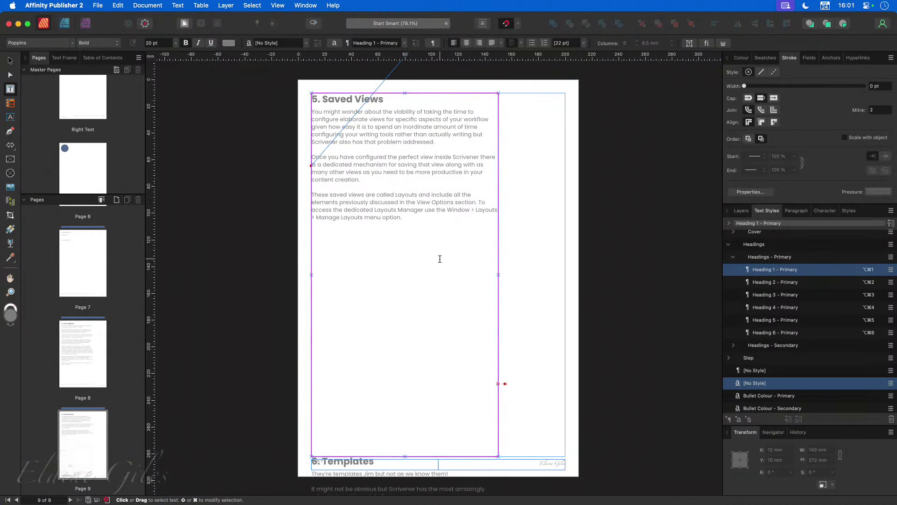
pyautogui.scroll(-5, 427, 317)
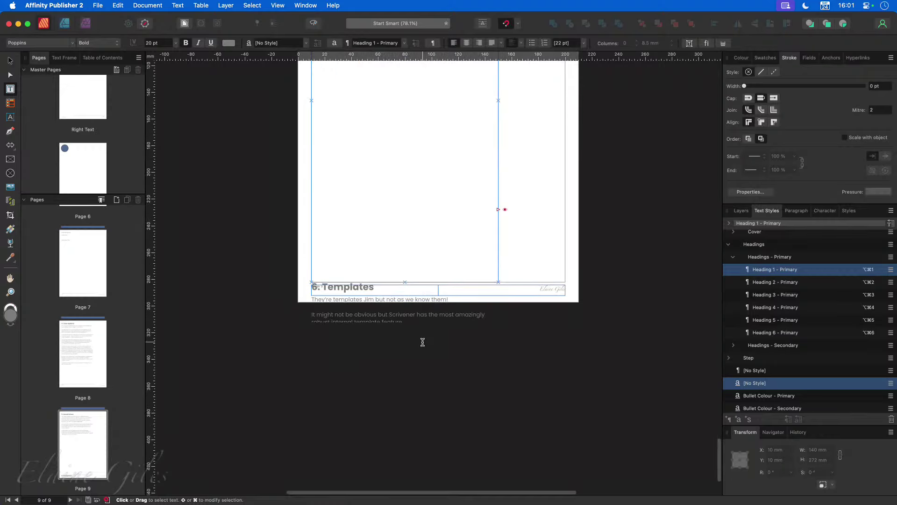
pyautogui.keyDown('shift'); pyautogui.click(499, 212); pyautogui.keyUp('shift')
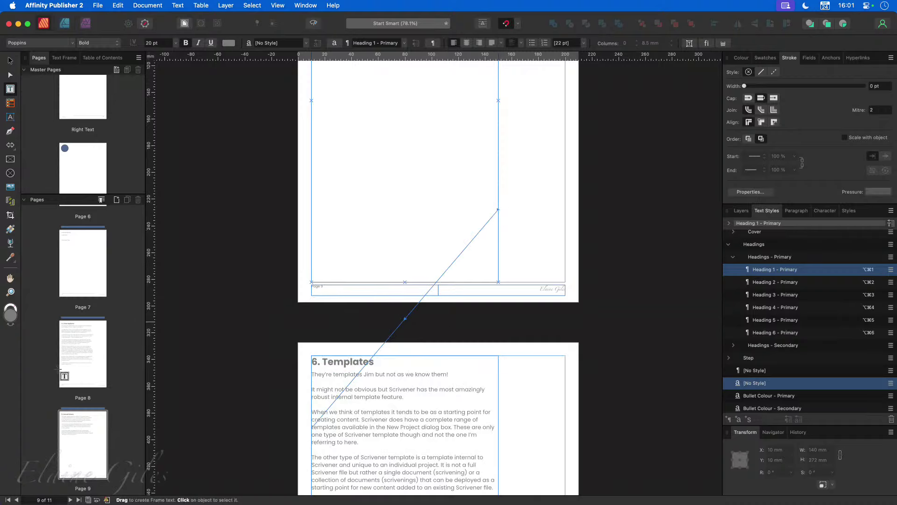
# Step: Apply the Heading 1 - Primary style to the "7. Scratchpad" line on page 10
pyautogui.scroll(-5, 62, 371)
pyautogui.scroll(-2, 62, 372)
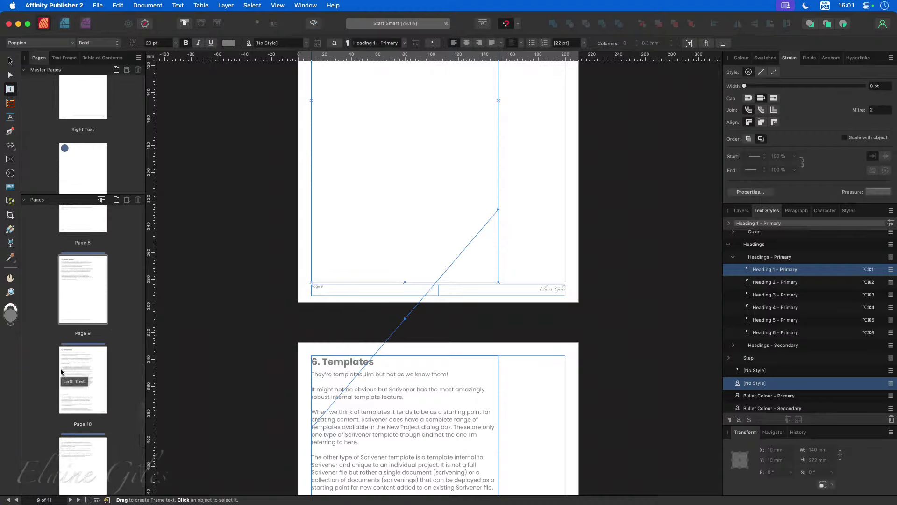
pyautogui.click(74, 292)
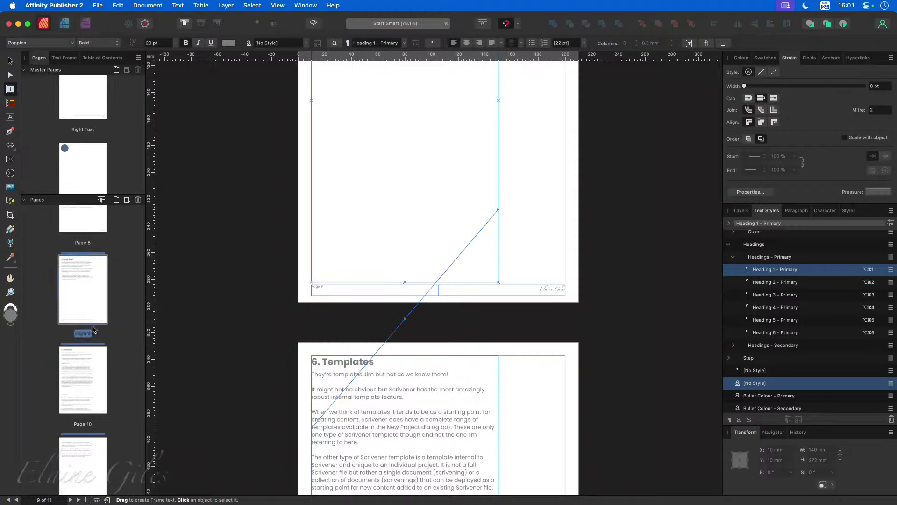
pyautogui.click(85, 376)
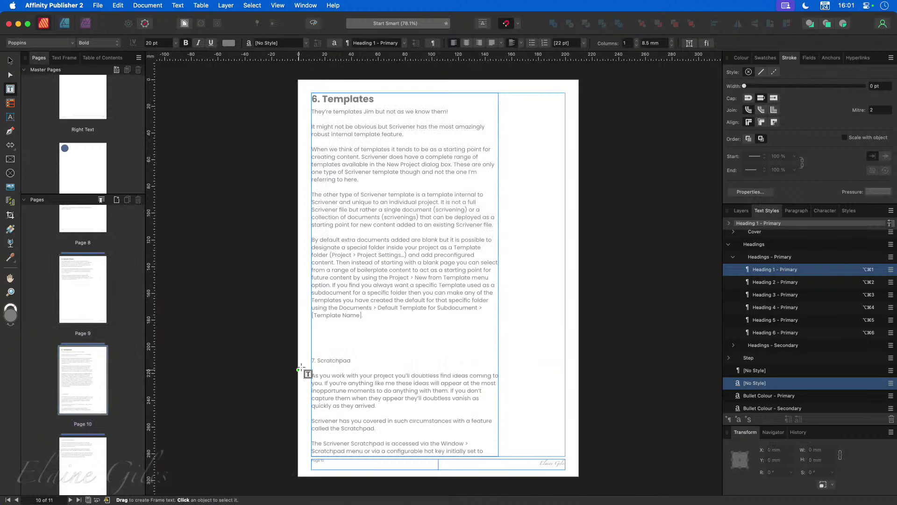
pyautogui.click(312, 361)
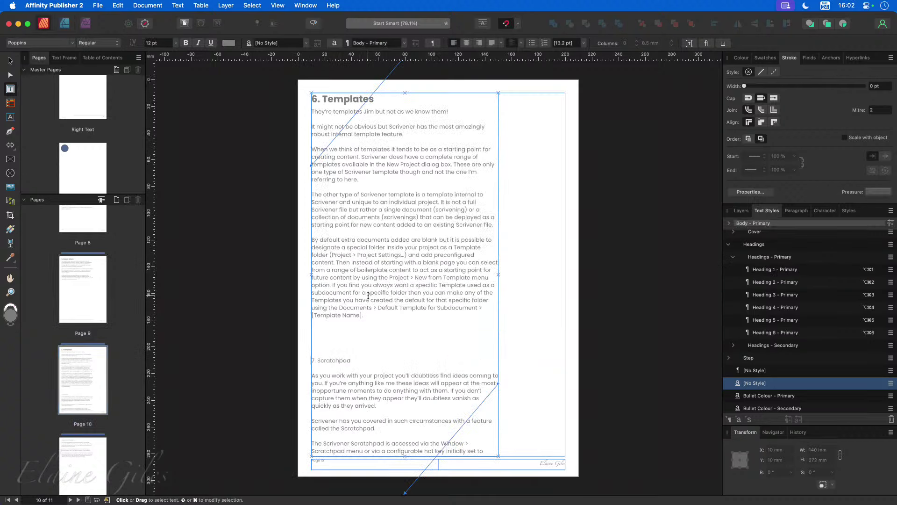
pyautogui.press('alt+super+1')
# Step: Look through pages 9 to 11 to check how the Templates and Scratchpad sections flow to the end of the document
pyautogui.scroll(-1, 131, 450)
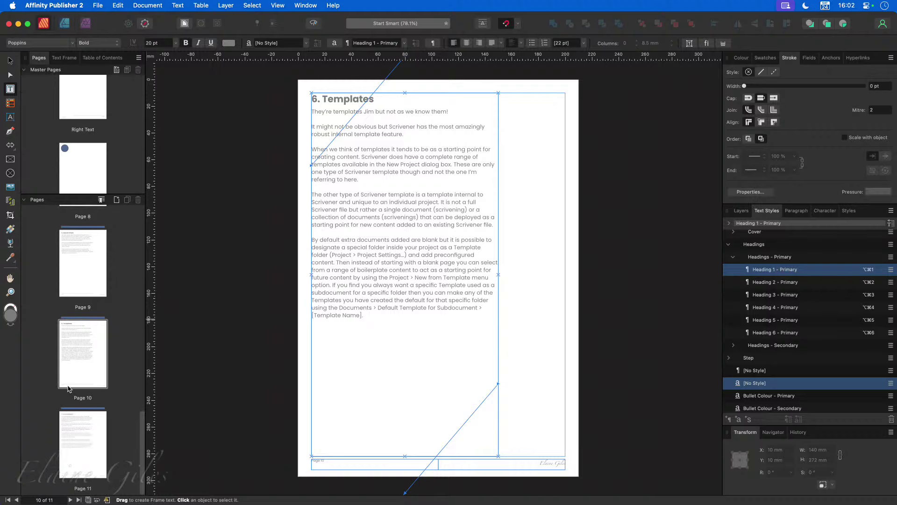
pyautogui.click(487, 379)
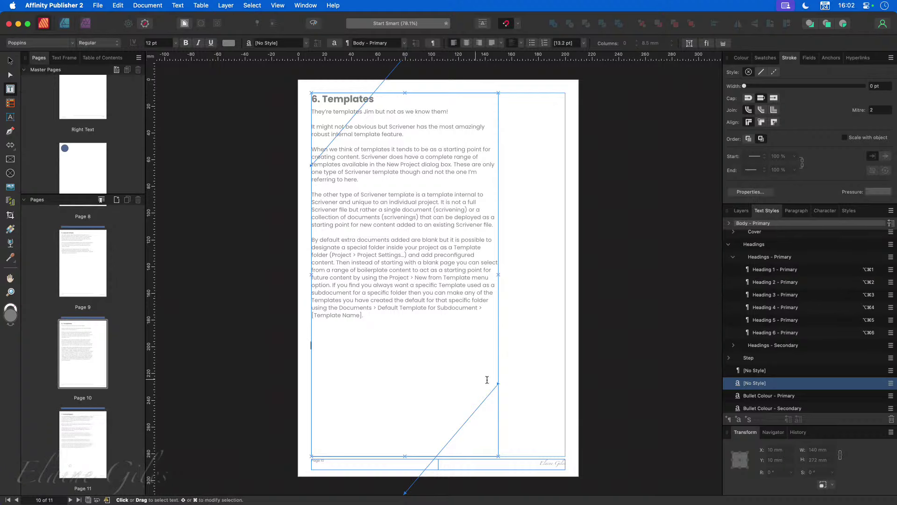
pyautogui.scroll(-10, 429, 393)
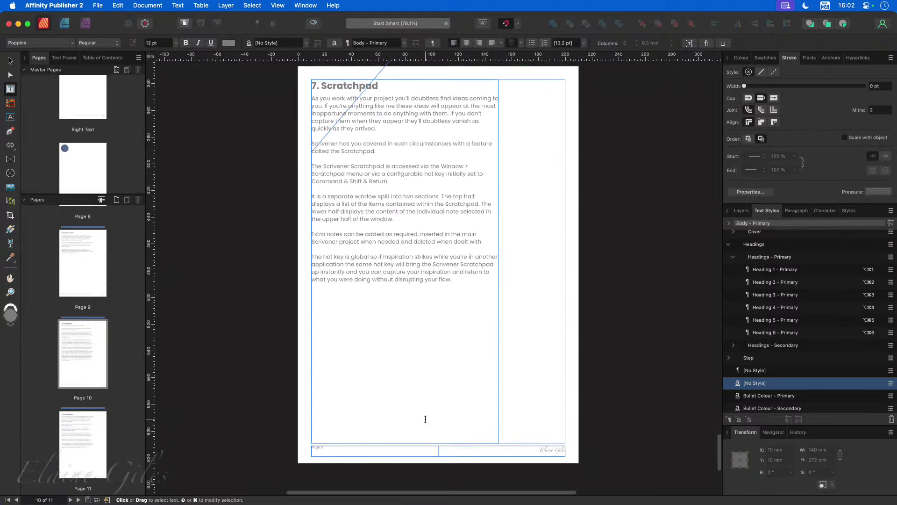
pyautogui.scroll(-4, 425, 419)
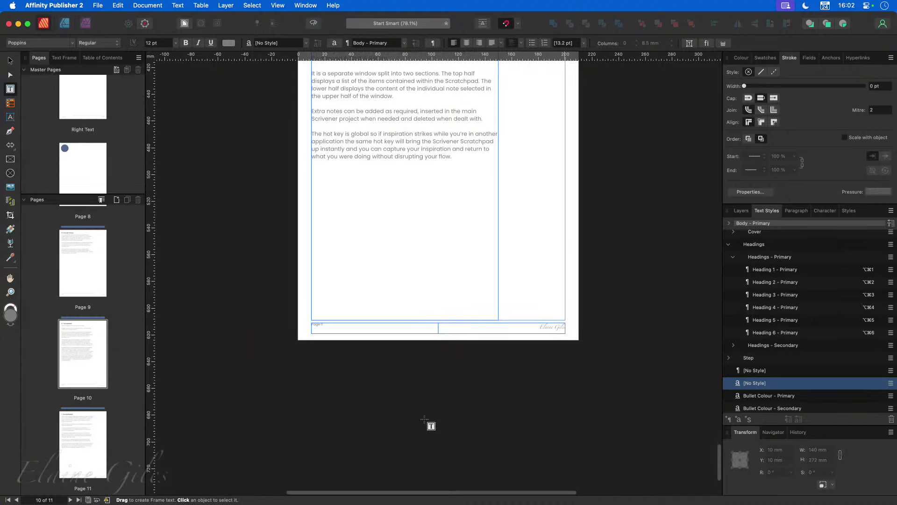
pyautogui.scroll(10, 425, 419)
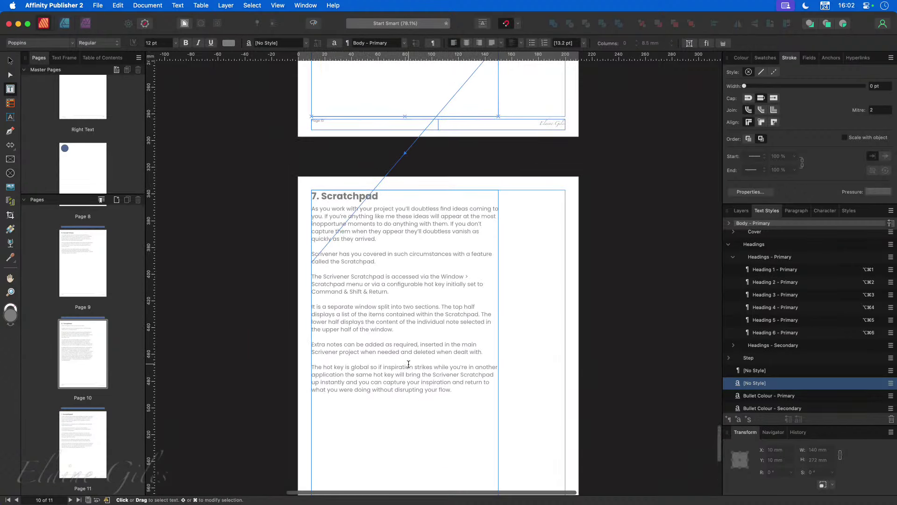
pyautogui.scroll(12, 409, 364)
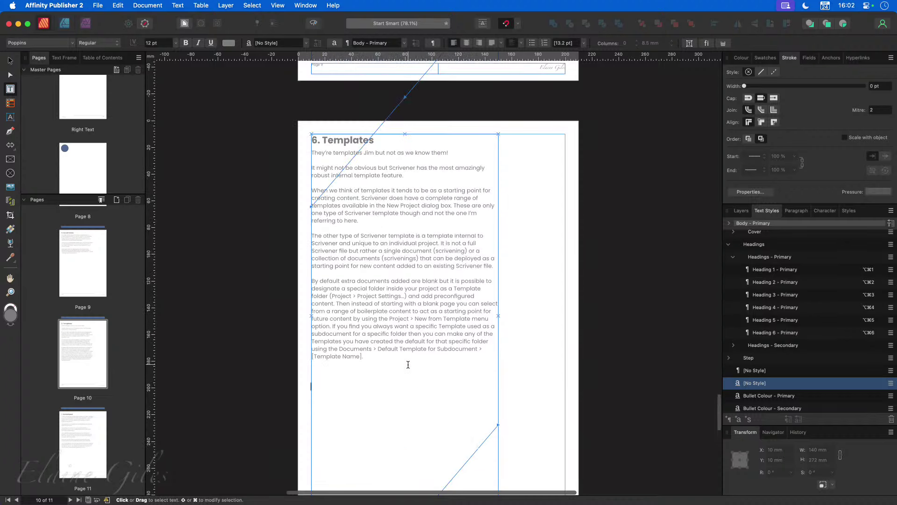
pyautogui.scroll(5, 94, 304)
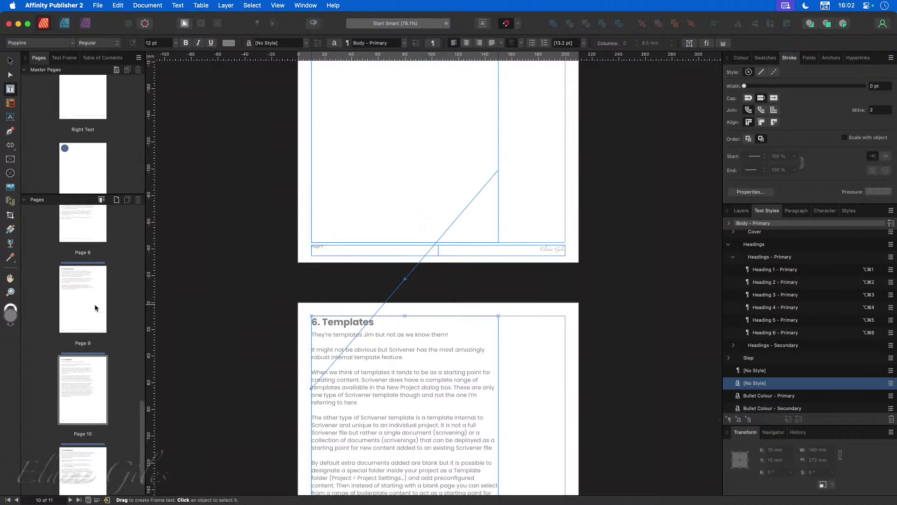
# Step: Go back to page 4 and select the six-item metadata bullet list to inspect its paragraph style
pyautogui.scroll(6, 95, 307)
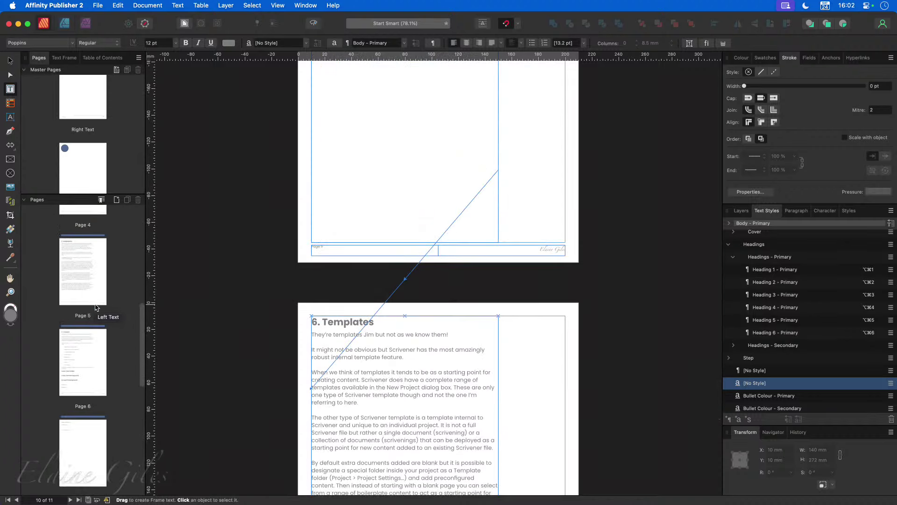
pyautogui.doubleClick(96, 307)
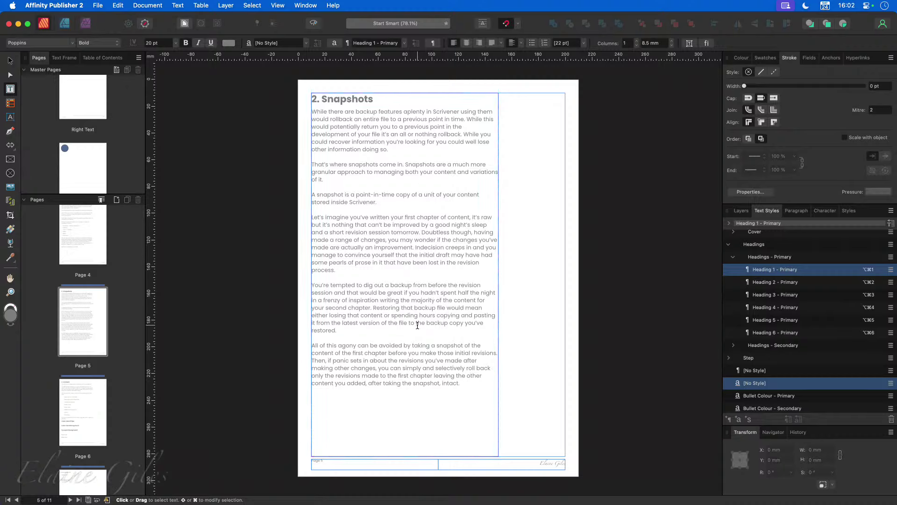
pyautogui.doubleClick(77, 247)
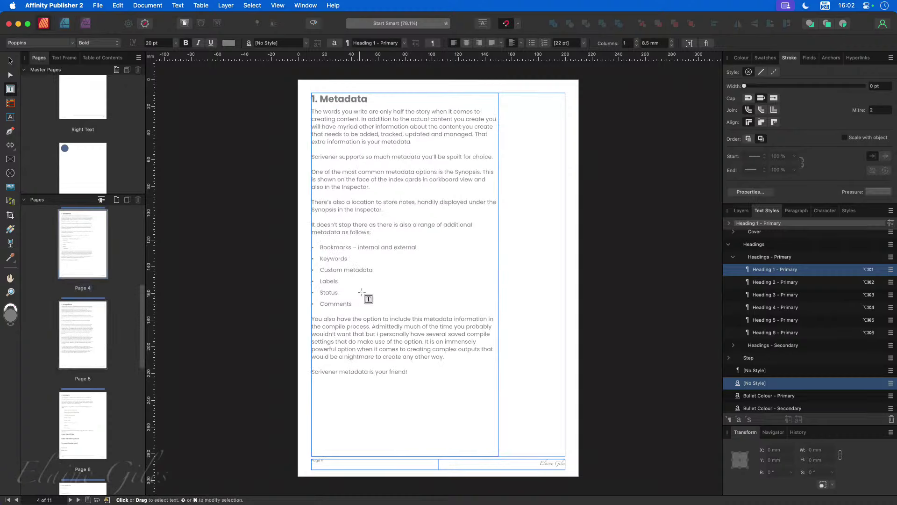
pyautogui.moveTo(367, 304); pyautogui.dragTo(305, 248)
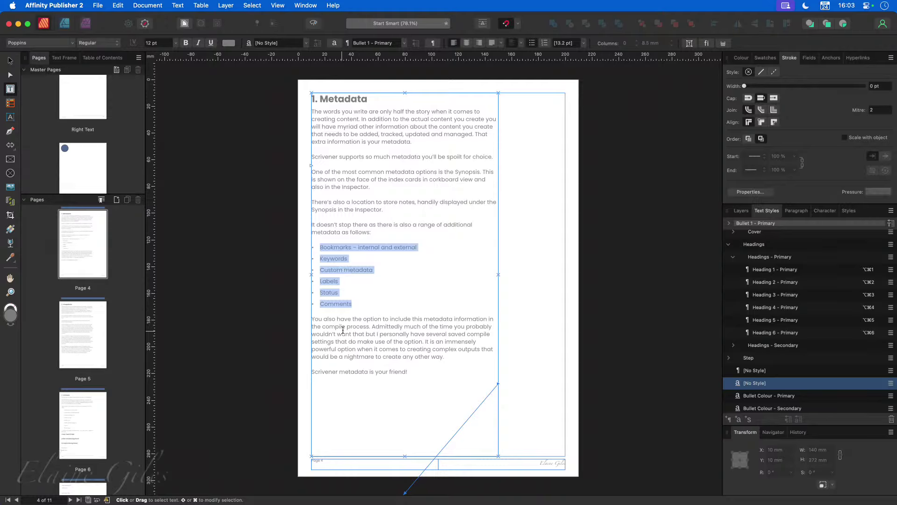
pyautogui.scroll(-1, 343, 330)
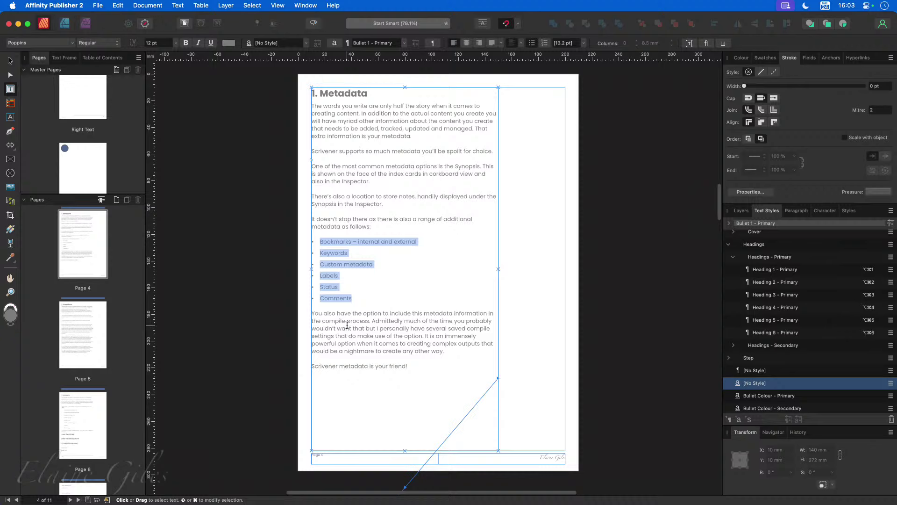
# Step: On page 5, select all the body text below the "2. Snapshots" heading to inspect its paragraph style
pyautogui.click(82, 417)
pyautogui.click(82, 345)
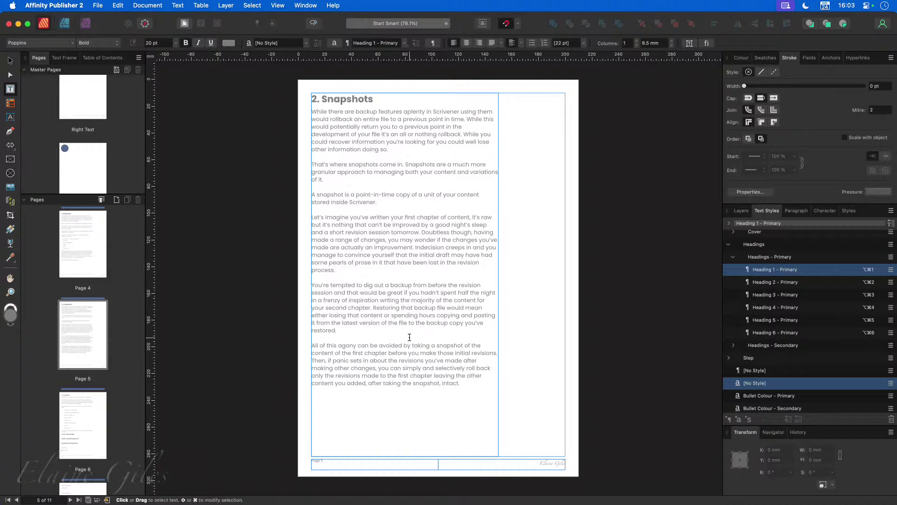
pyautogui.click(394, 227)
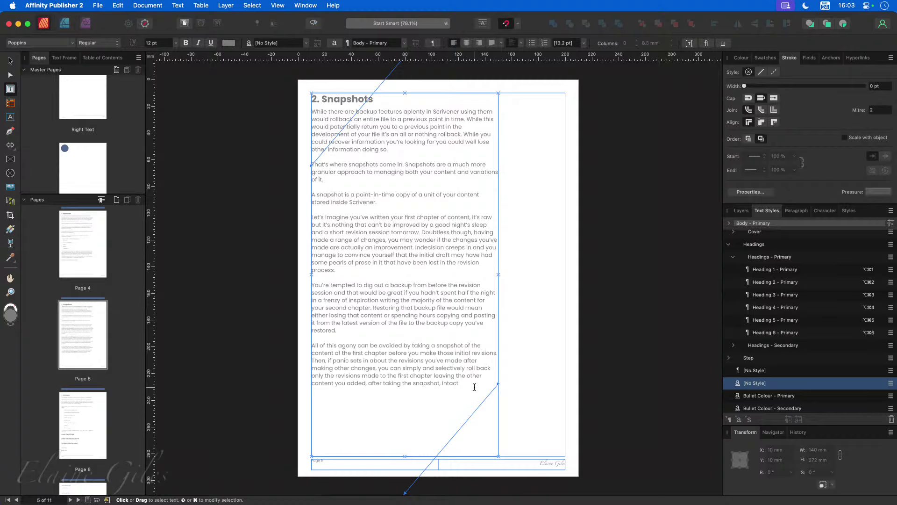
pyautogui.moveTo(472, 385); pyautogui.dragTo(312, 111)
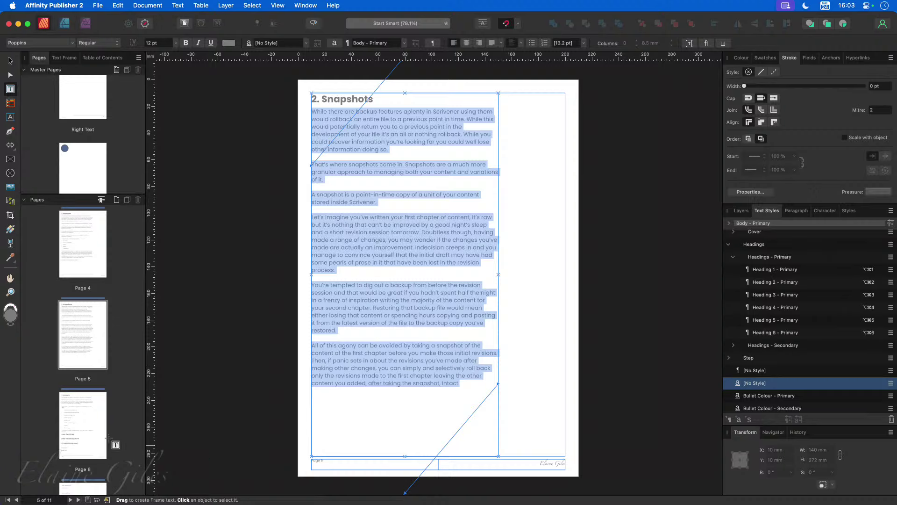
# Step: On page 8, draw a rectangle covering the whole page, 210 × 297 mm from the page's top-left corner
pyautogui.scroll(-5, 110, 441)
pyautogui.scroll(-3, 110, 440)
pyautogui.click(83, 442)
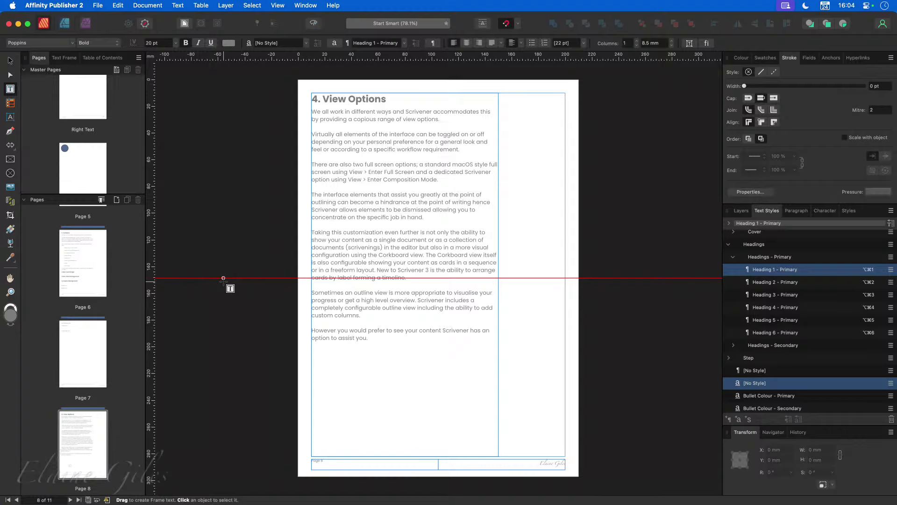
pyautogui.click(15, 152)
pyautogui.click(41, 147)
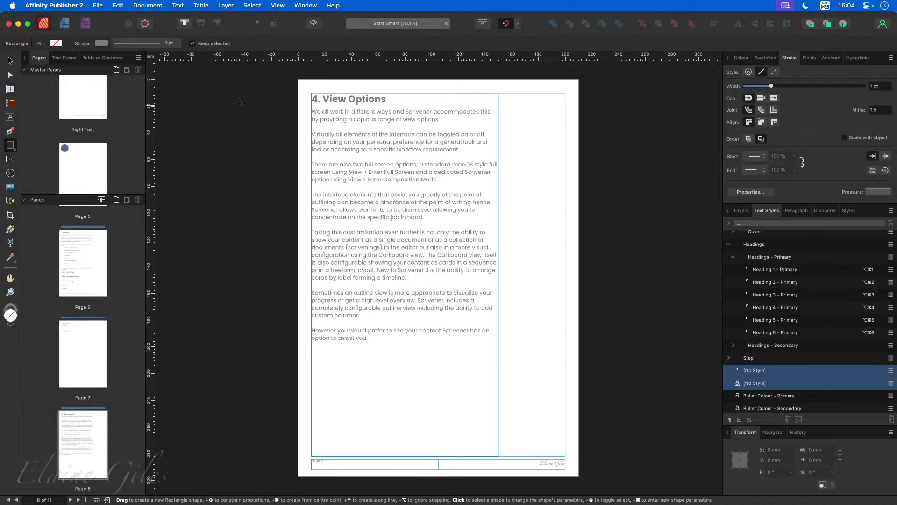
pyautogui.moveTo(298, 79); pyautogui.dragTo(579, 476)
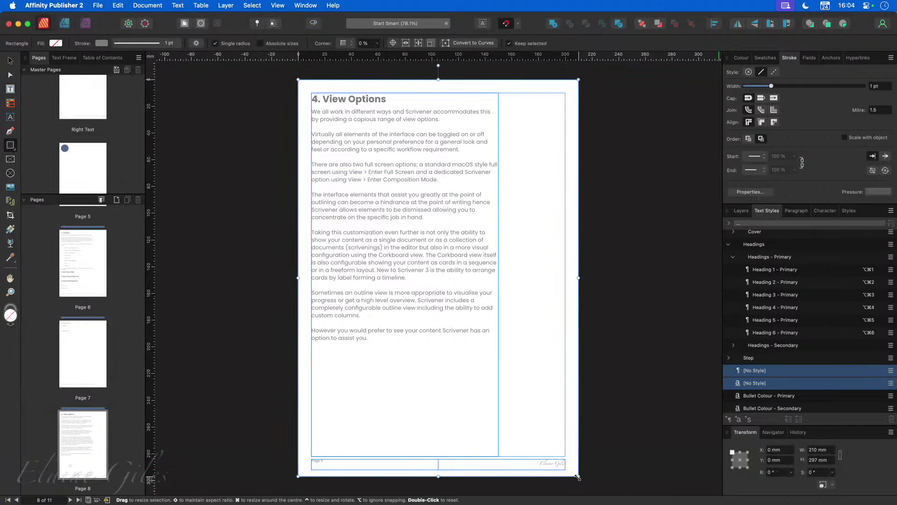
# Step: Fill the page-sized rectangle with the document's Picture Frame Fill swatch and show the layers of page 8
pyautogui.click(766, 58)
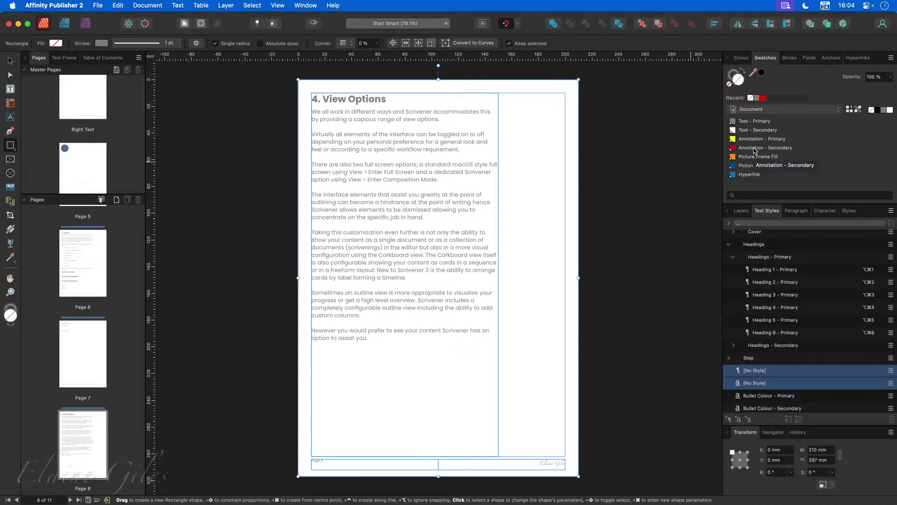
pyautogui.click(754, 157)
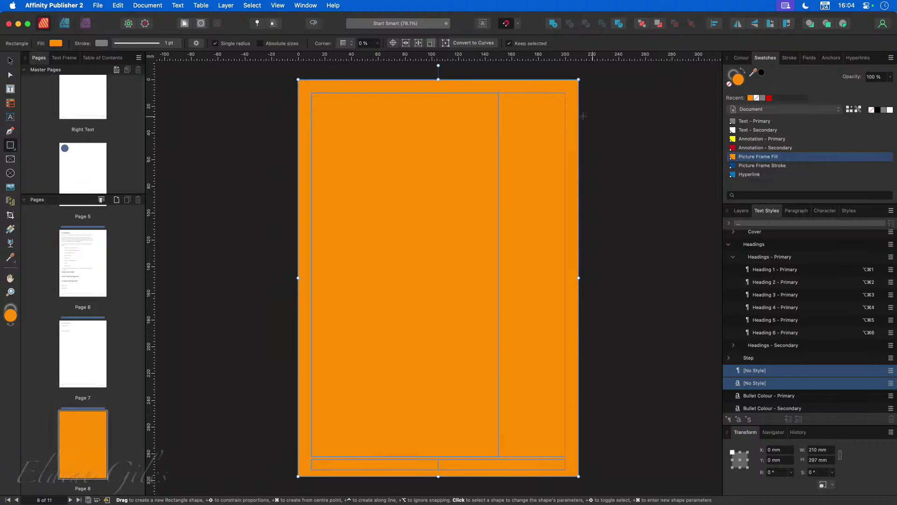
pyautogui.click(742, 211)
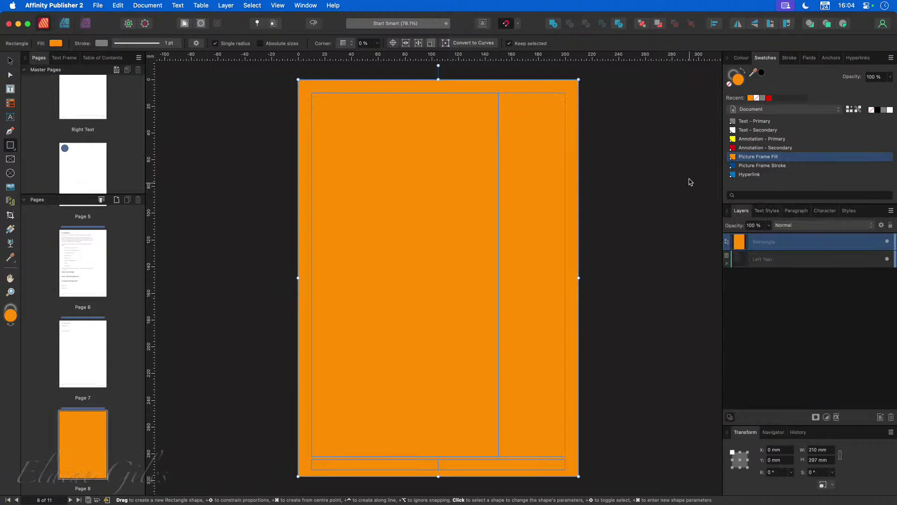
# Step: Move the orange rectangle behind the Left Text layer and apply the Body - Secondary style to the text below the "4. View Options" heading
pyautogui.moveTo(762, 242); pyautogui.dragTo(763, 270)
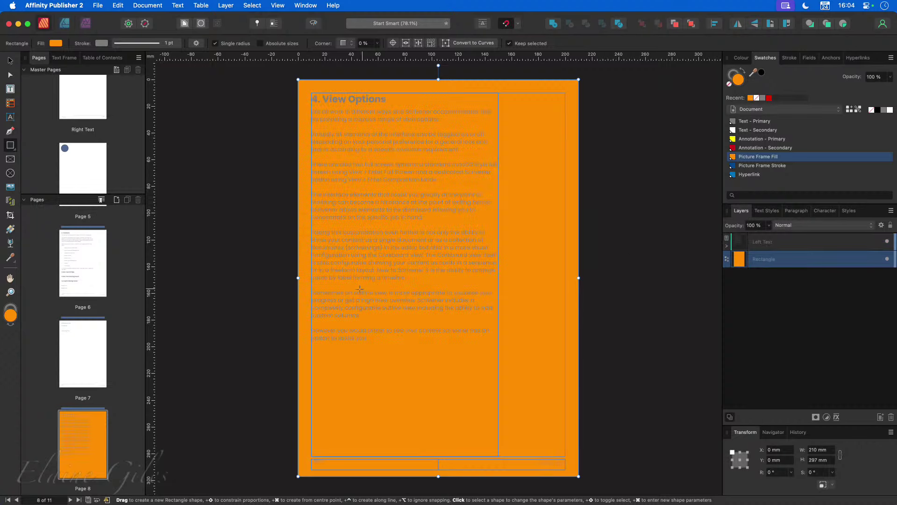
pyautogui.click(343, 346)
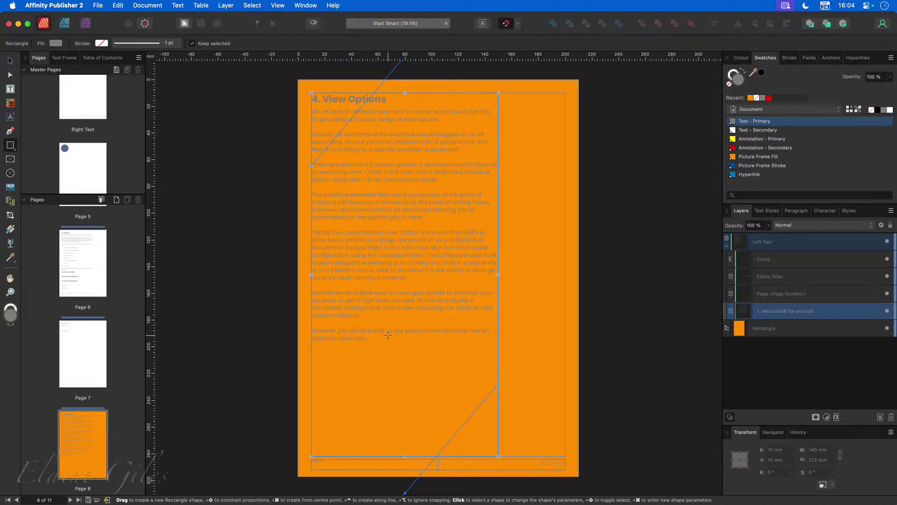
pyautogui.press('t')
pyautogui.moveTo(384, 340); pyautogui.dragTo(312, 100)
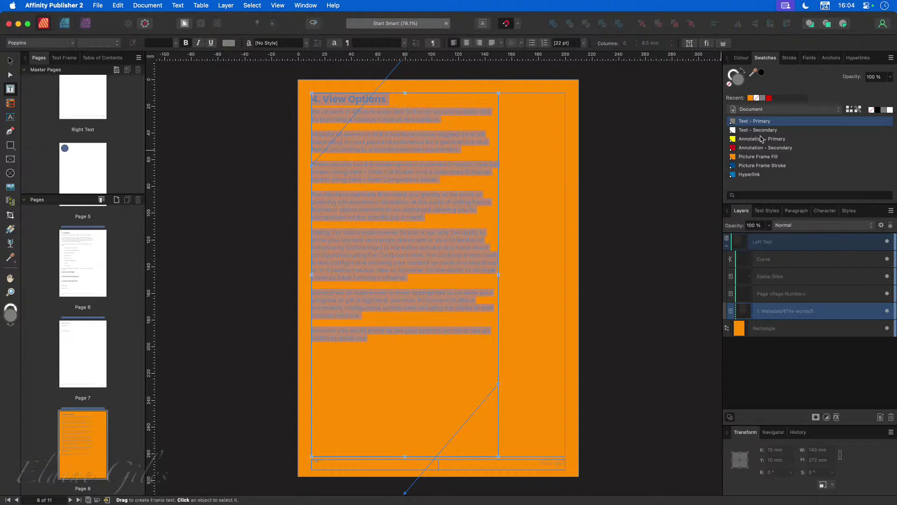
pyautogui.click(442, 167)
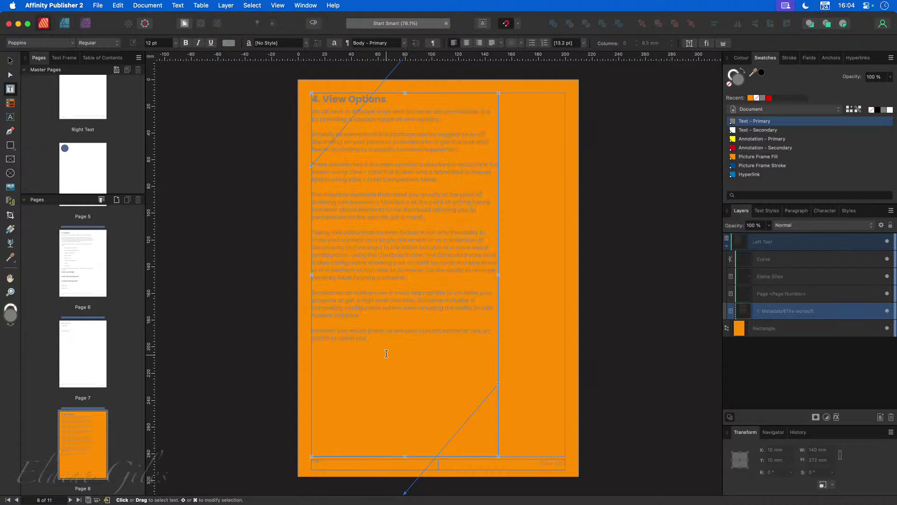
pyautogui.moveTo(386, 354); pyautogui.dragTo(312, 115)
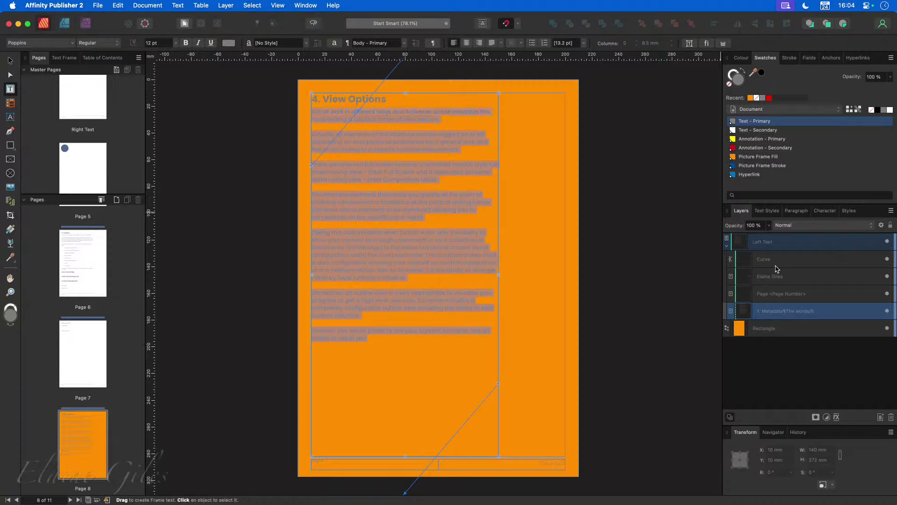
pyautogui.click(772, 211)
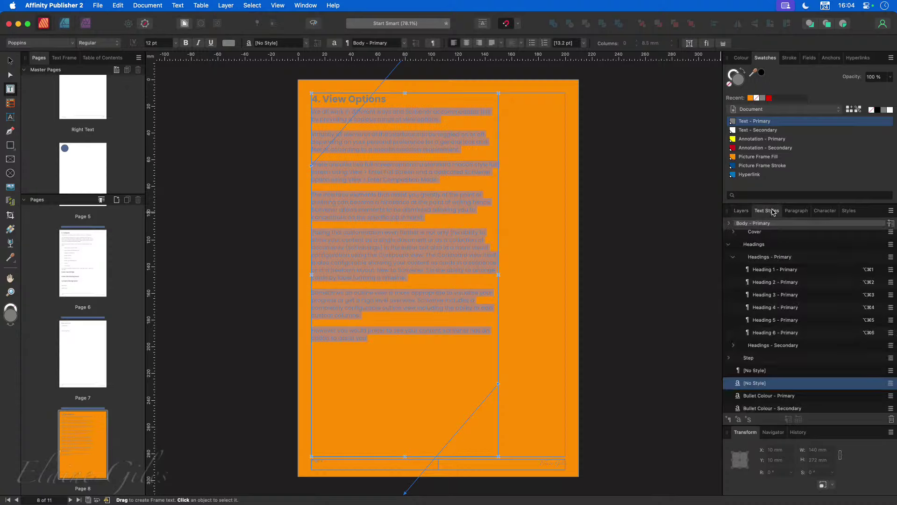
pyautogui.click(783, 347)
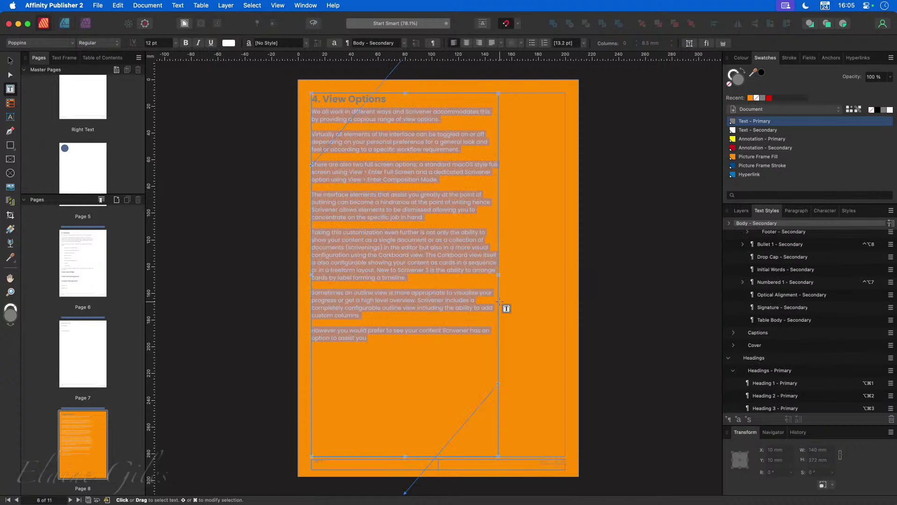
pyautogui.click(476, 300)
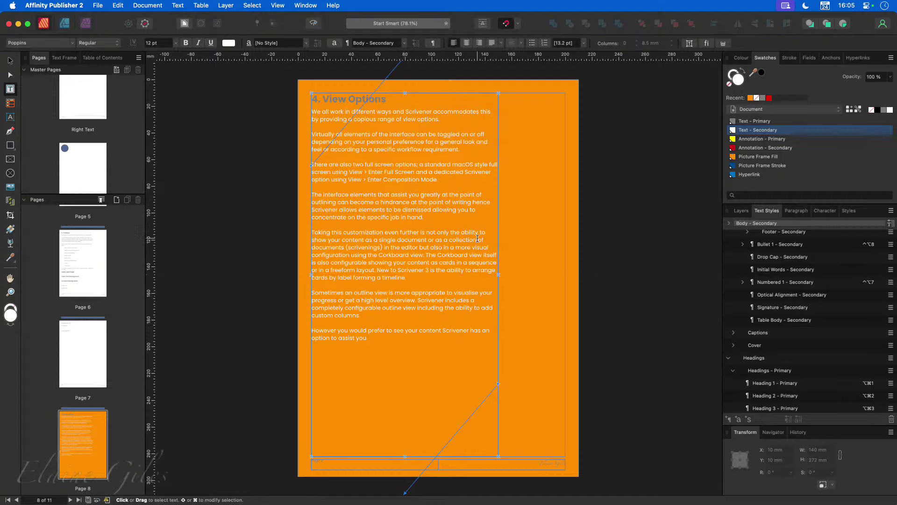
# Step: Return the body text on page 8 to the Body - Primary style and delete the page-sized orange rectangle
pyautogui.press('super+a')
pyautogui.press('alt+super+0')
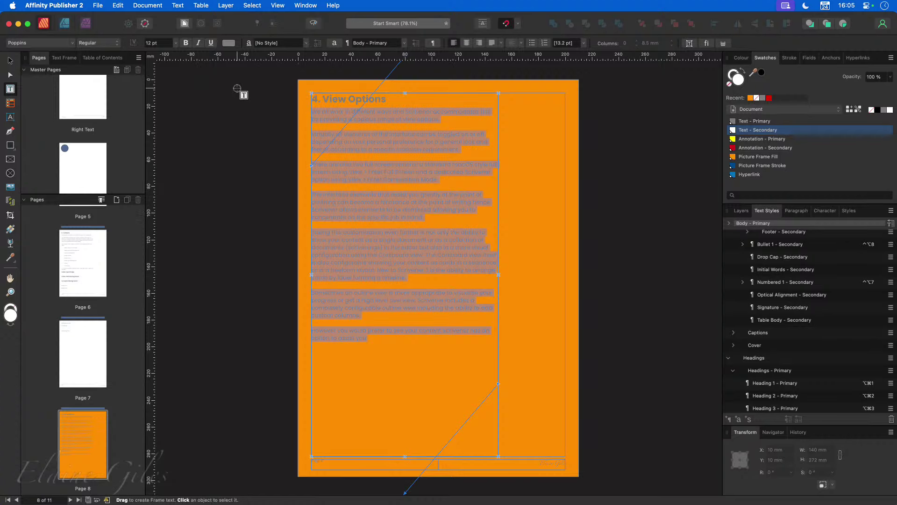
pyautogui.press('Escape')
pyautogui.press('Escape')
pyautogui.click(318, 86)
pyautogui.press('Delete')
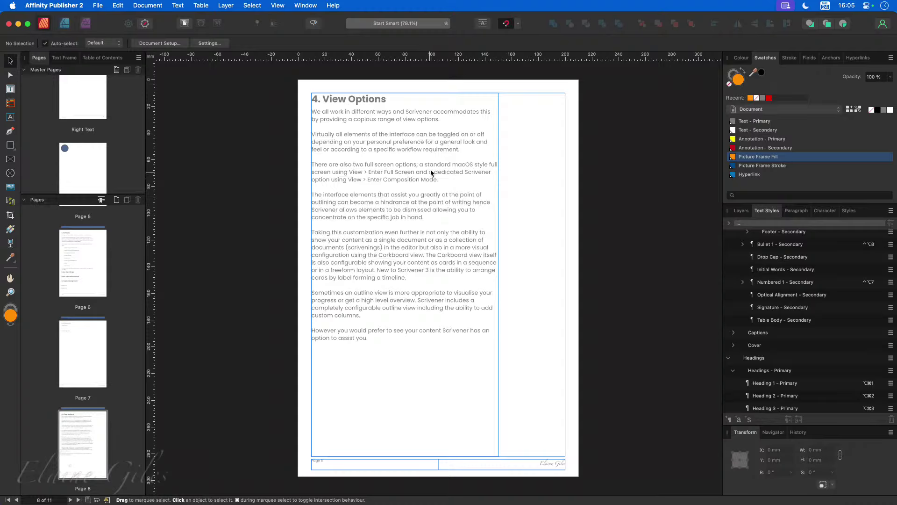
# Step: Apply the Strong character style to "View > Enter Full Screen" and "View > Enter Composition Mode" in the third paragraph of page 8
pyautogui.click(424, 181)
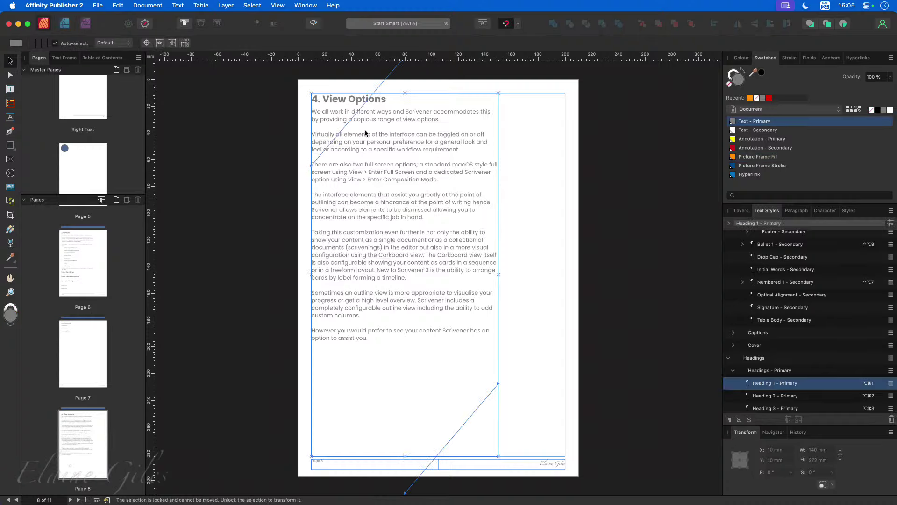
pyautogui.doubleClick(434, 183)
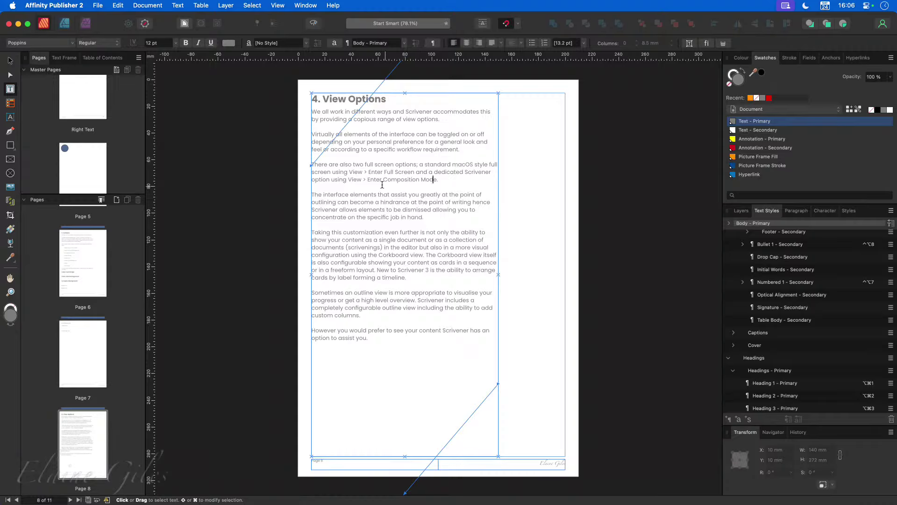
pyautogui.moveTo(348, 171); pyautogui.dragTo(414, 171)
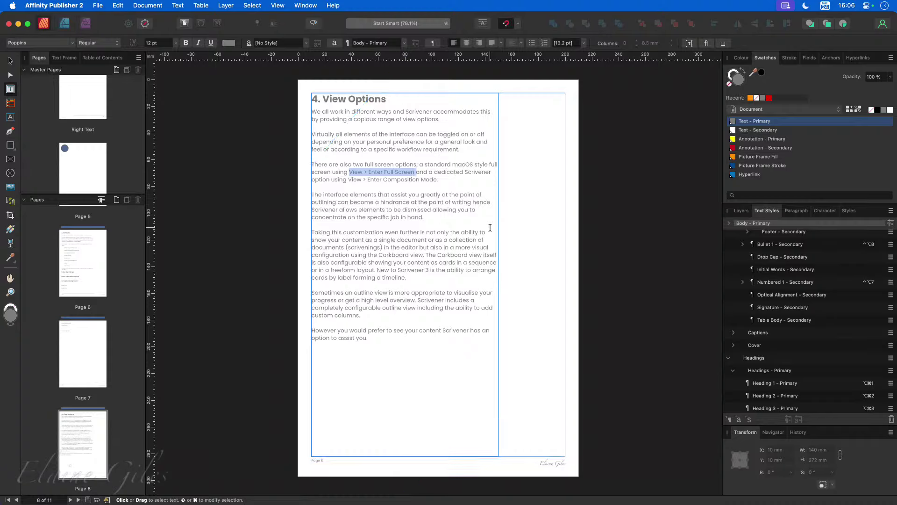
pyautogui.press('super+b')
pyautogui.moveTo(347, 180); pyautogui.dragTo(436, 184)
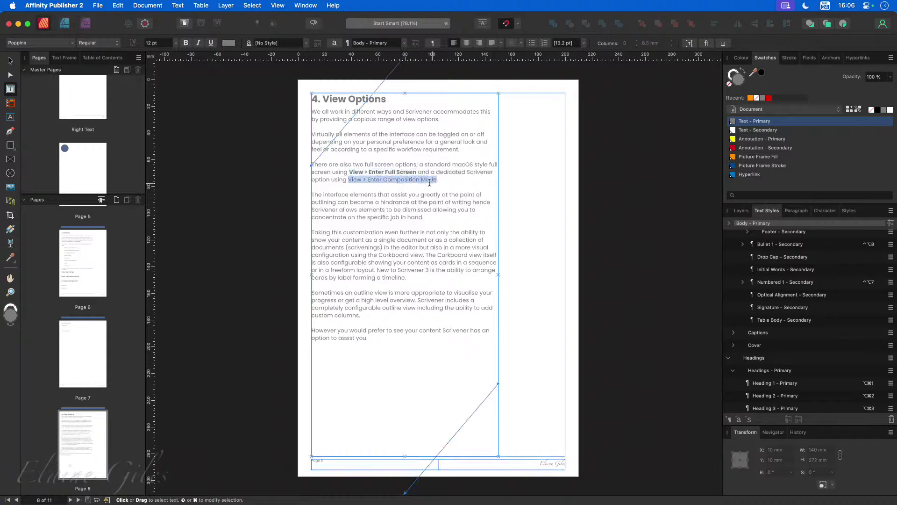
pyautogui.press('super+b')
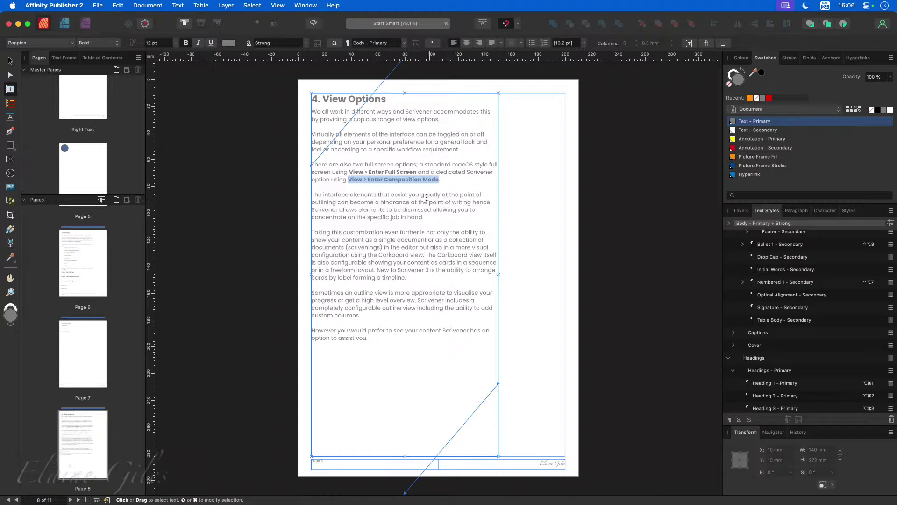
pyautogui.click(422, 196)
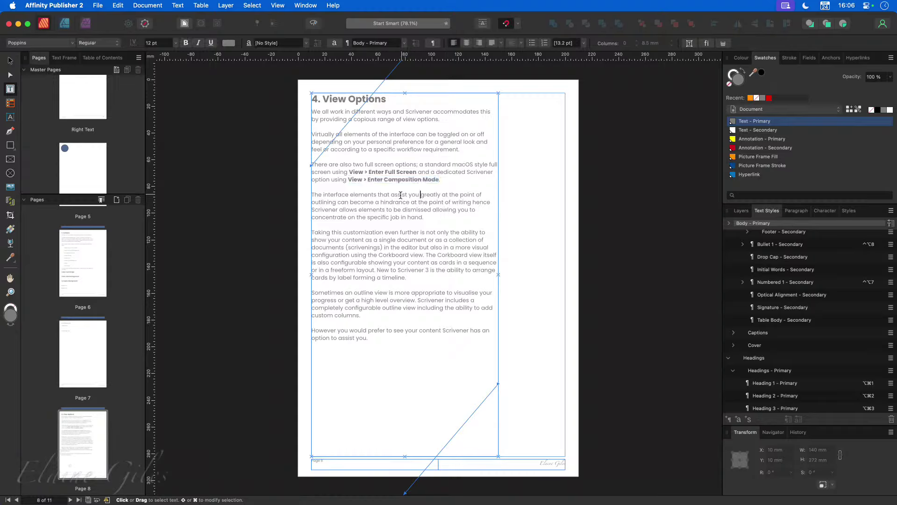
pyautogui.click(402, 181)
# Step: Make "Corkboard view" bold with direct formatting instead of a character style, and compare it with the Strong-styled menu commands
pyautogui.click(409, 262)
pyautogui.moveTo(422, 256); pyautogui.dragTo(379, 253)
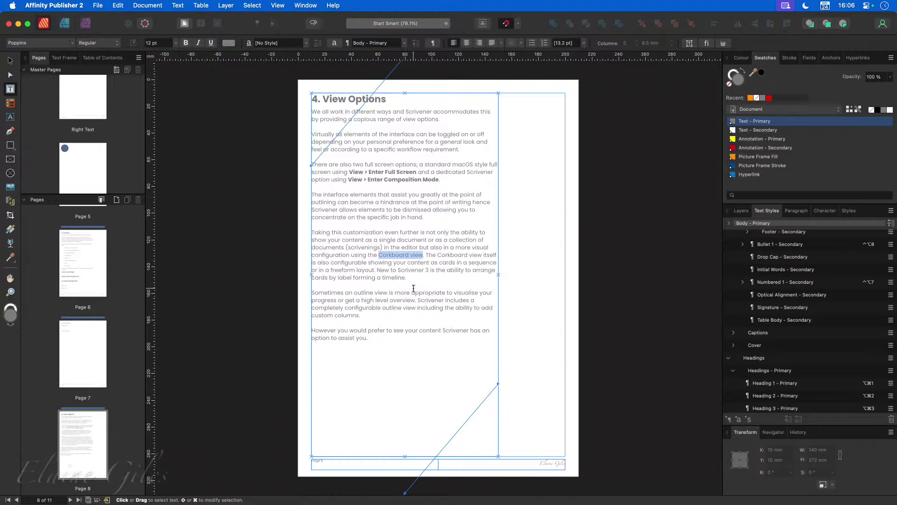
pyautogui.click(186, 43)
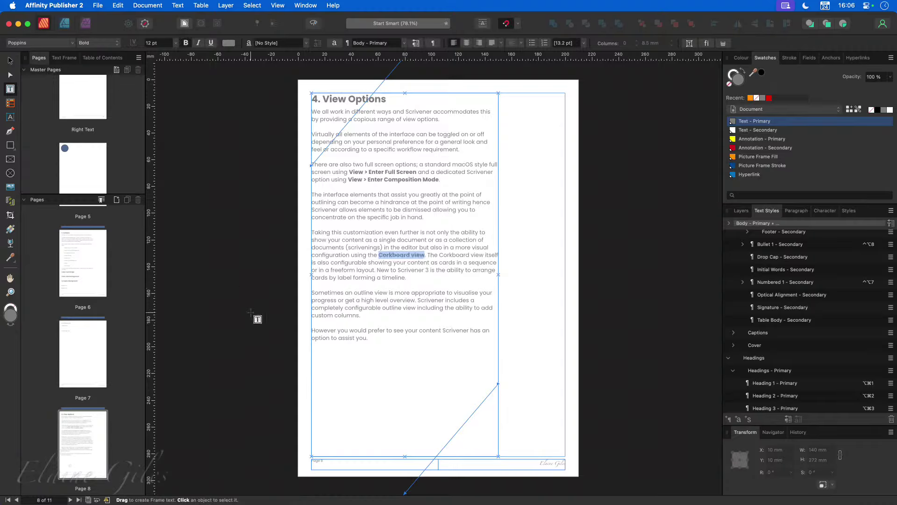
pyautogui.click(362, 348)
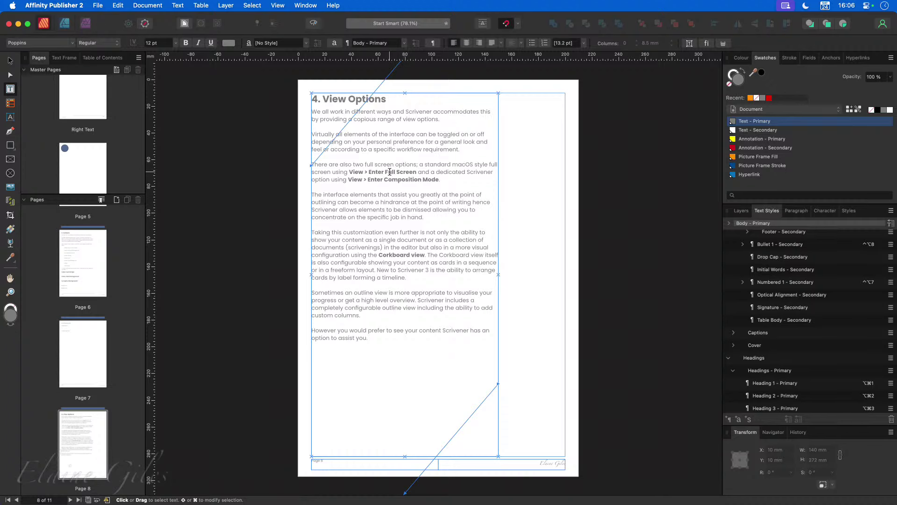
pyautogui.scroll(5, 390, 172)
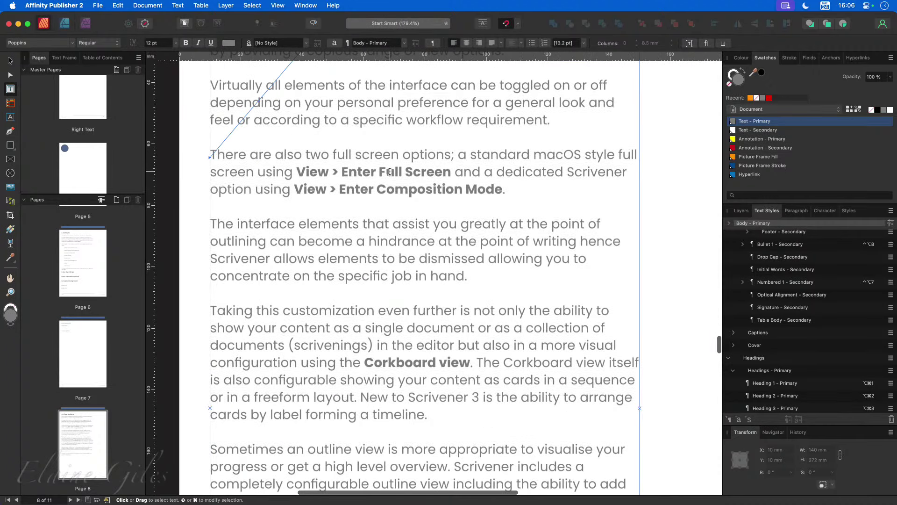
pyautogui.click(390, 171)
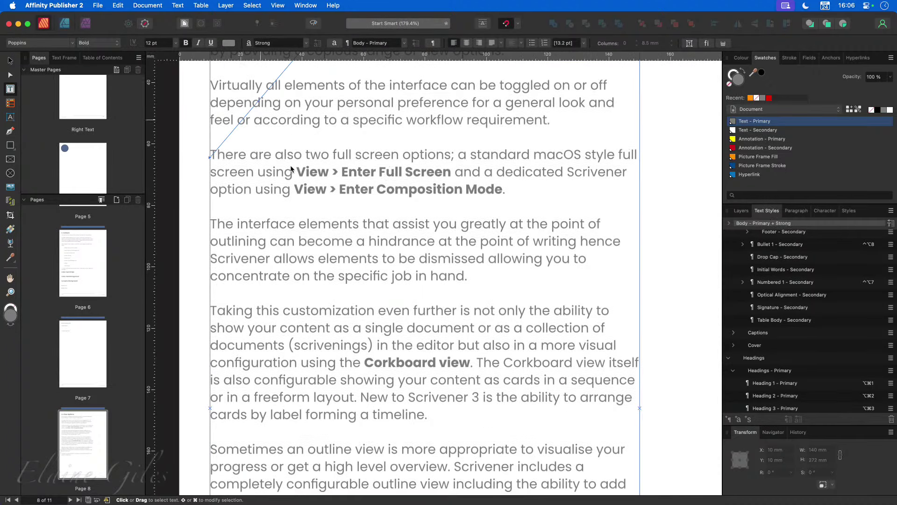
pyautogui.click(423, 365)
pyautogui.click(505, 191)
# Step: Edit the Strong character style to give it an orange font colour, hex FF9913, with the two menu commands selected as a preview
pyautogui.moveTo(505, 191); pyautogui.dragTo(294, 172)
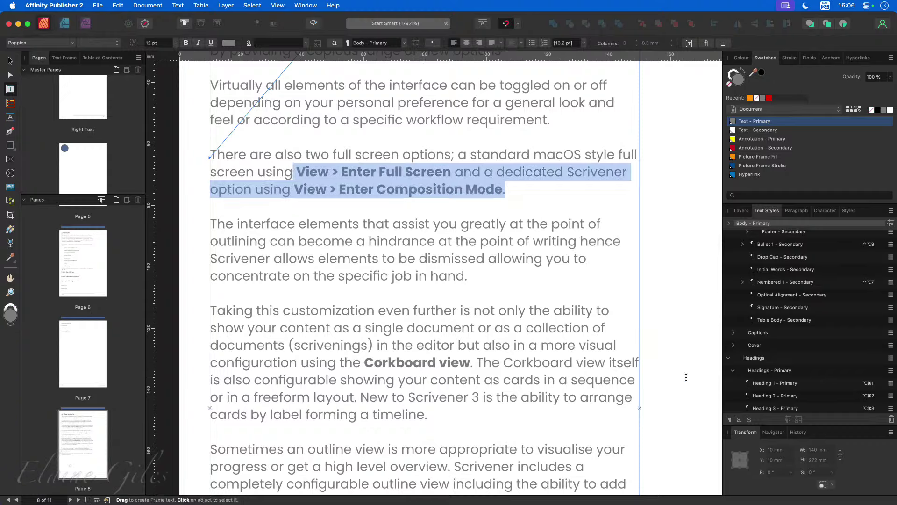
pyautogui.click(728, 357)
pyautogui.scroll(-3, 770, 375)
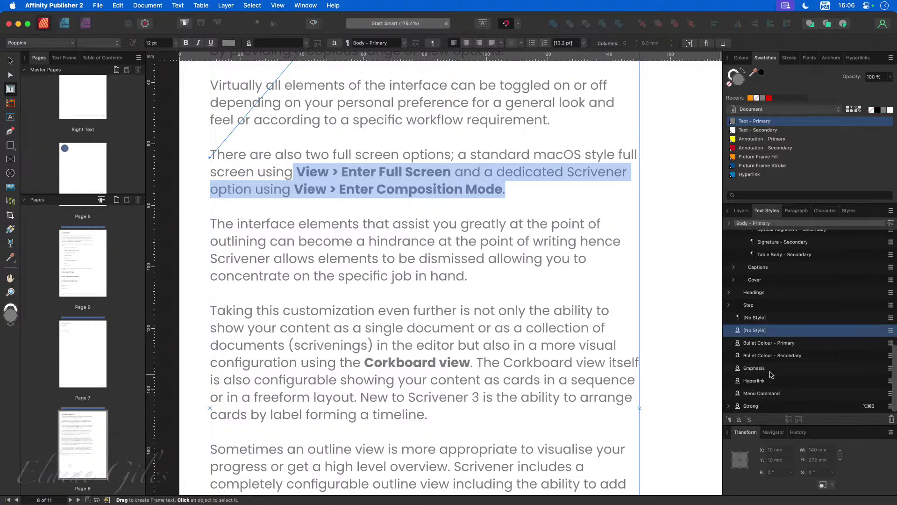
pyautogui.rightClick(778, 407)
pyautogui.click(683, 448)
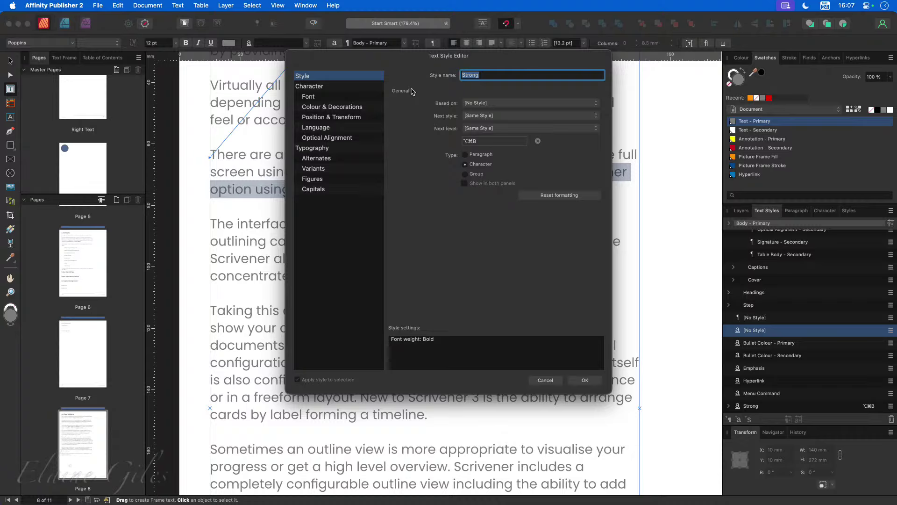
pyautogui.click(329, 86)
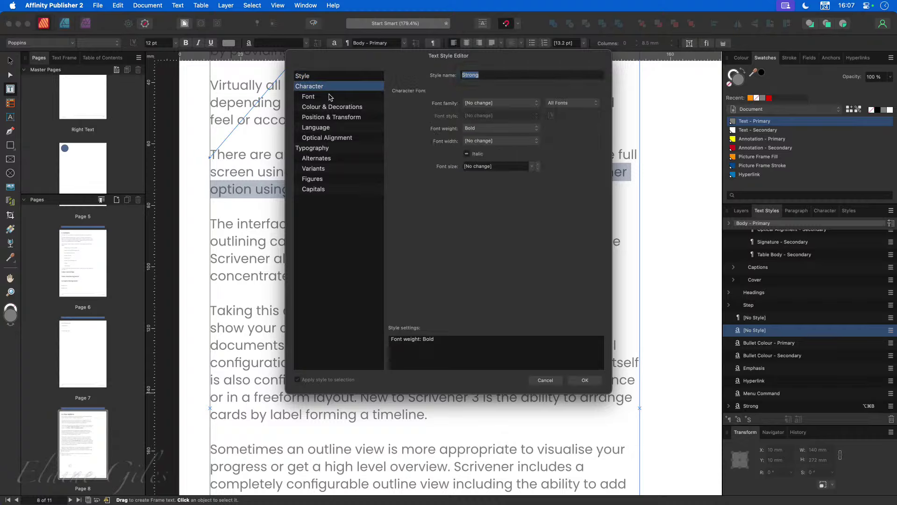
pyautogui.click(330, 96)
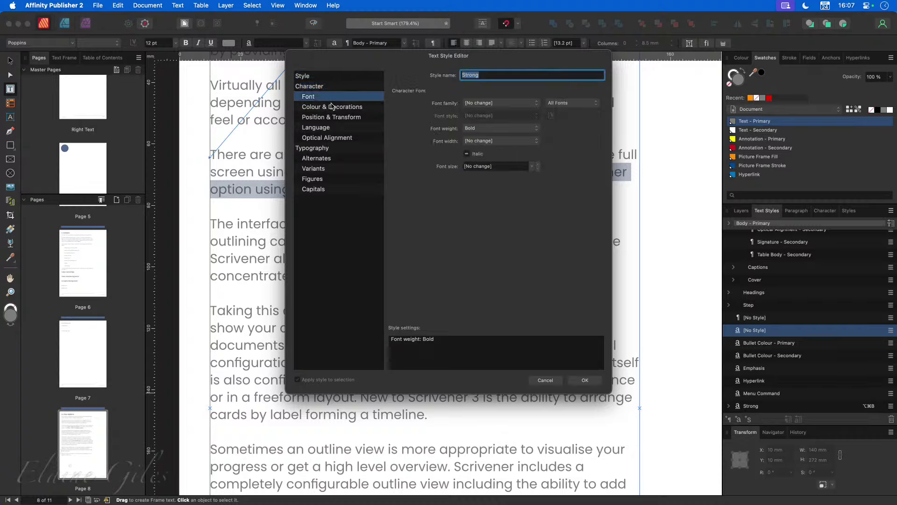
pyautogui.click(331, 106)
pyautogui.moveTo(379, 58); pyautogui.dragTo(621, 100)
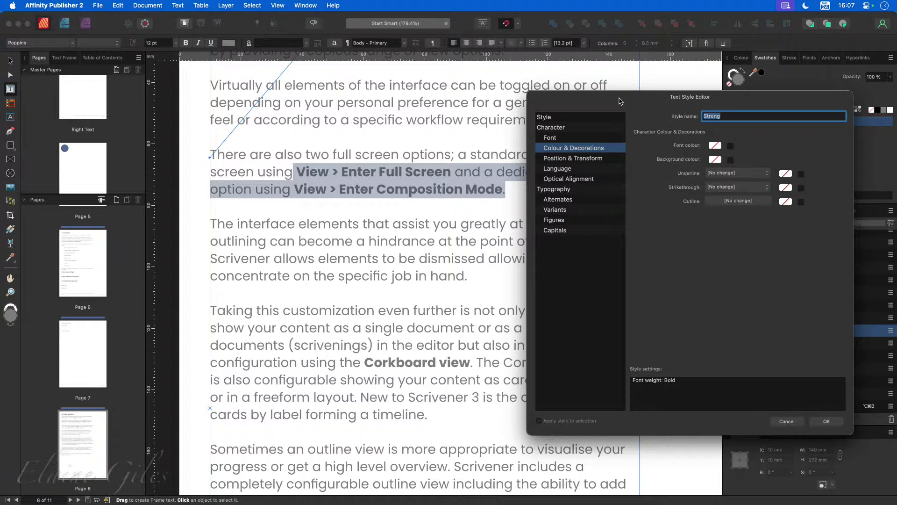
pyautogui.click(730, 147)
pyautogui.click(716, 146)
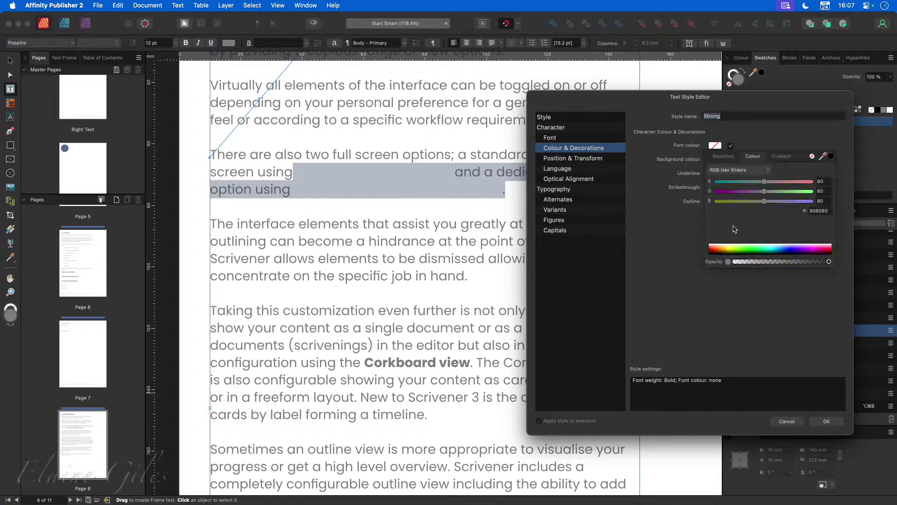
pyautogui.moveTo(727, 251); pyautogui.dragTo(722, 247)
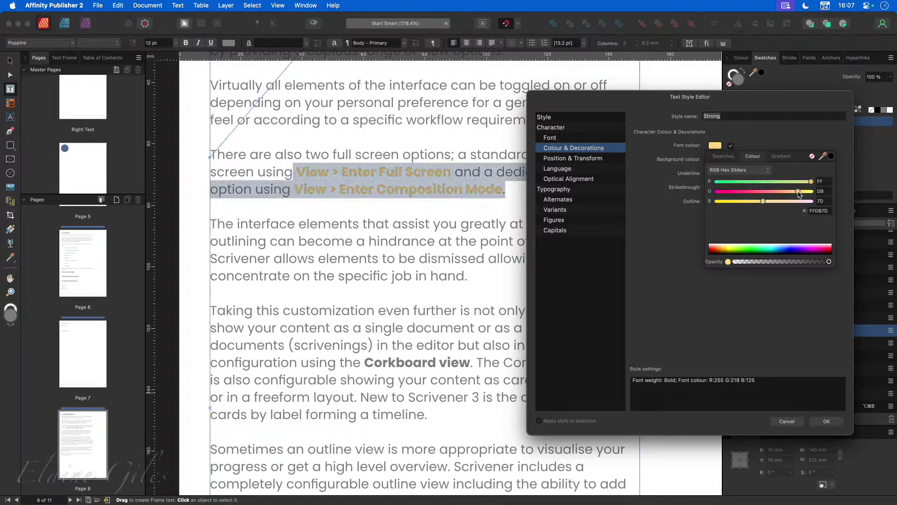
pyautogui.moveTo(800, 191); pyautogui.dragTo(723, 202)
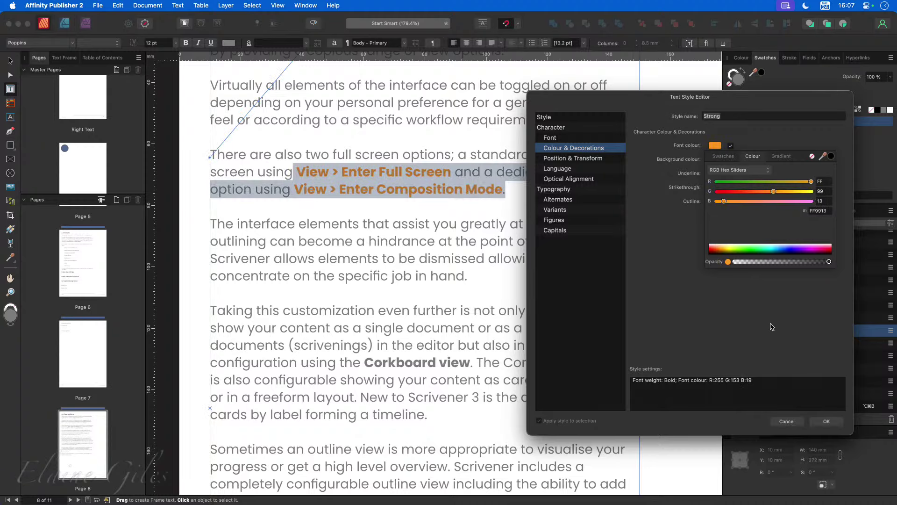
pyautogui.click(827, 421)
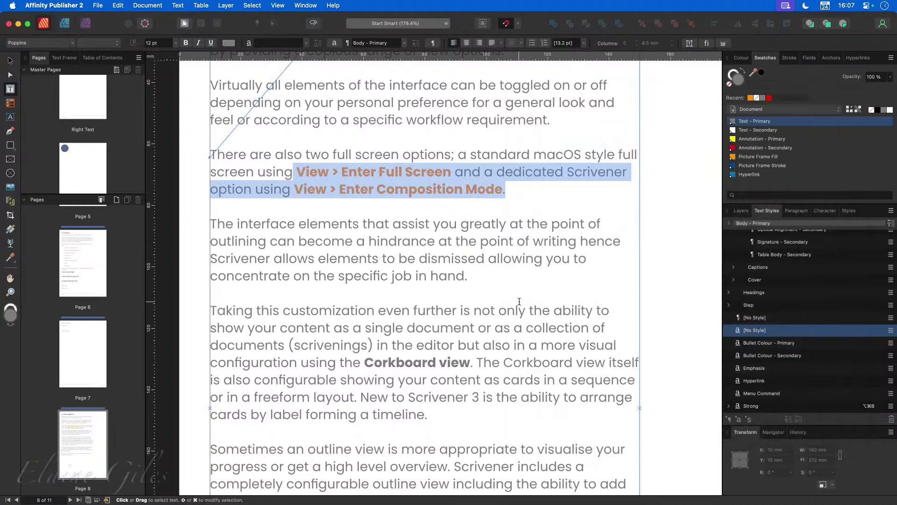
# Step: Compare the character styles of "Corkboard view" and "View > Enter Composition Mode" and review the formatting across page 8
pyautogui.click(520, 311)
pyautogui.click(404, 362)
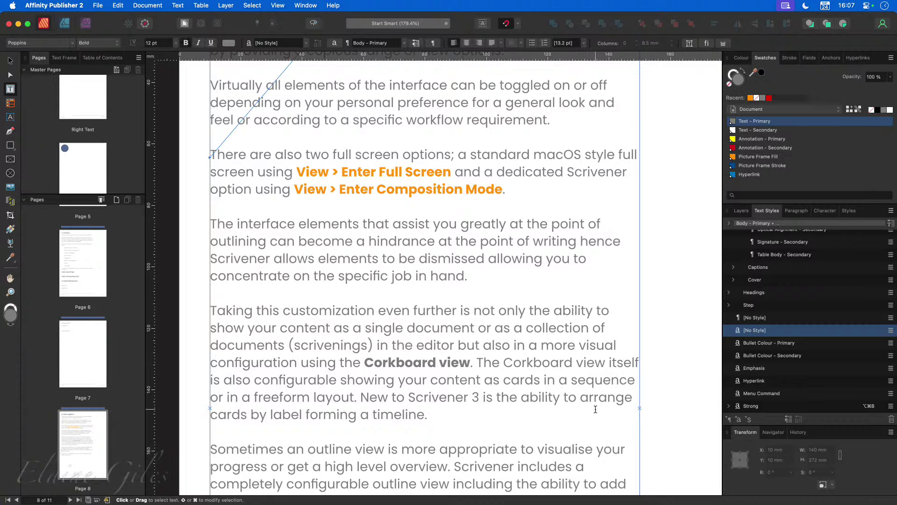
pyautogui.click(403, 189)
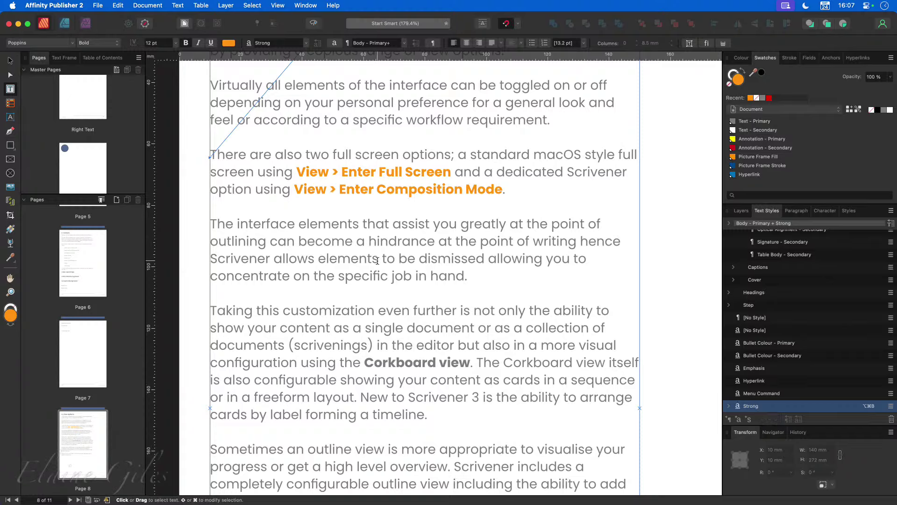
pyautogui.scroll(-1, 376, 263)
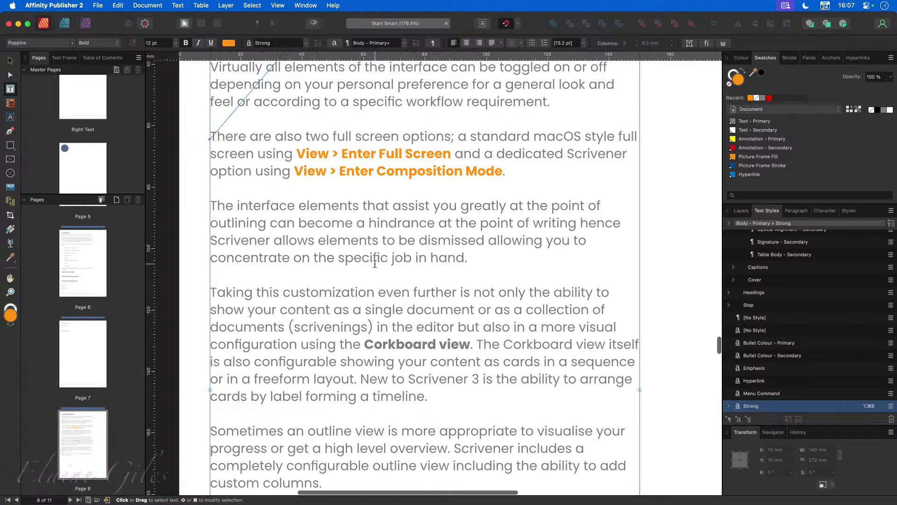
pyautogui.scroll(-2, 375, 263)
pyautogui.scroll(-4, 376, 263)
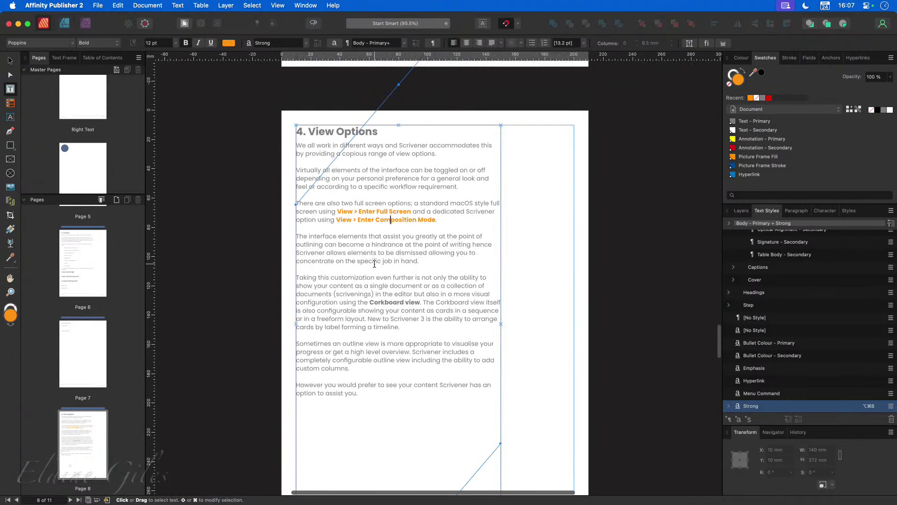
# Step: Switch to Preview, examine the pull quote on the PDF's "2. Snapshots" page, and switch back to Affinity Publisher 2
pyautogui.scroll(-2, 375, 263)
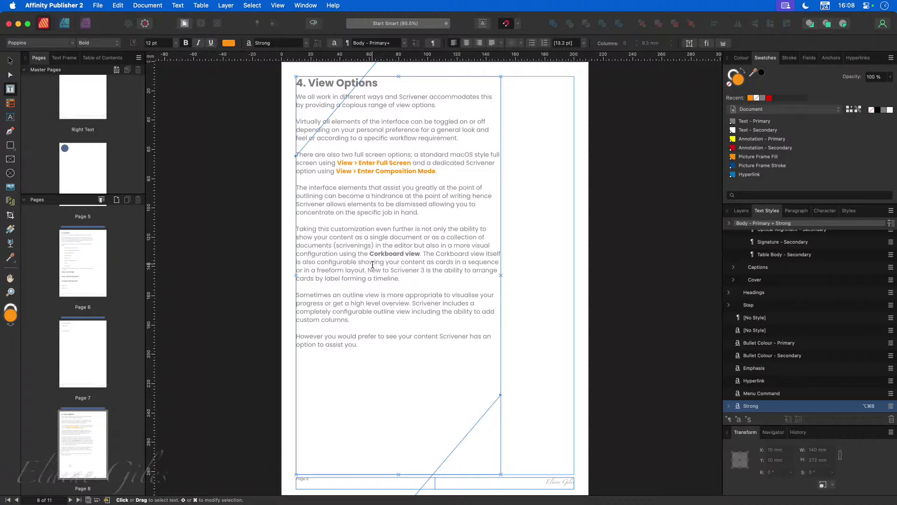
pyautogui.scroll(-1, 374, 264)
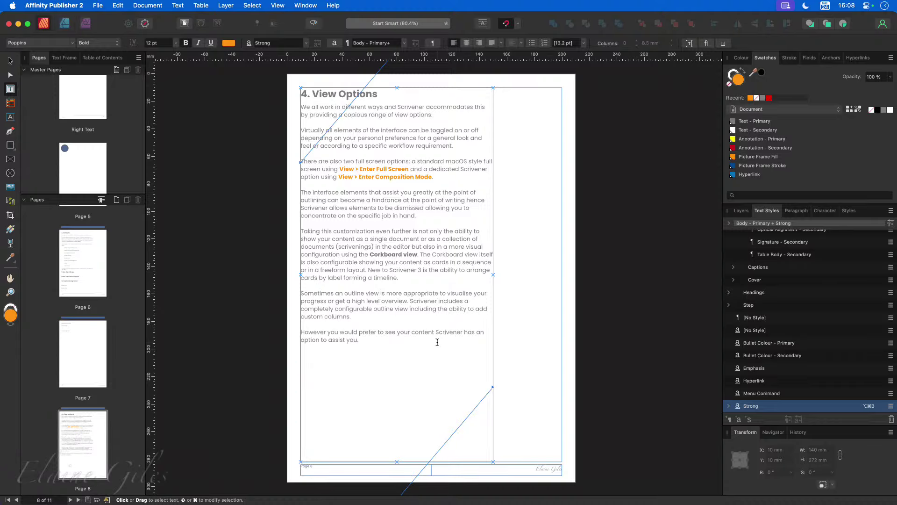
pyautogui.press('super+space')
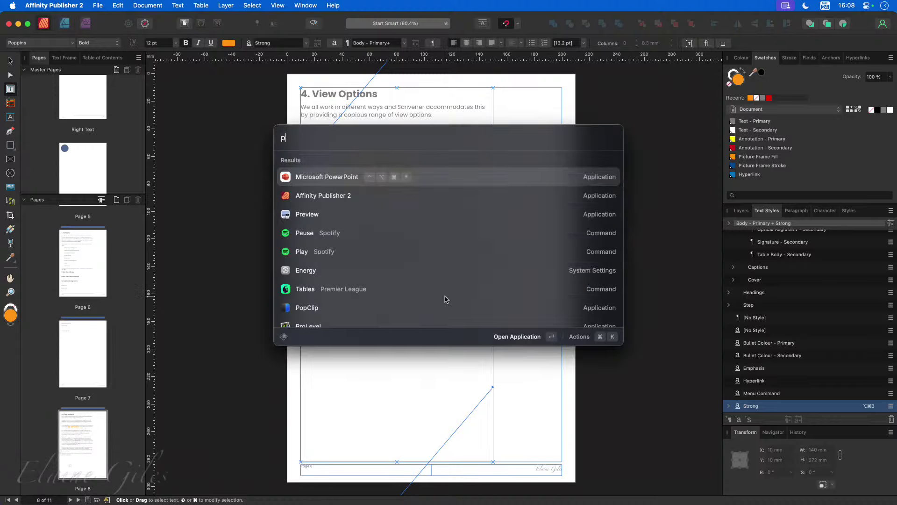
pyautogui.write('pre')
pyautogui.press('Return')
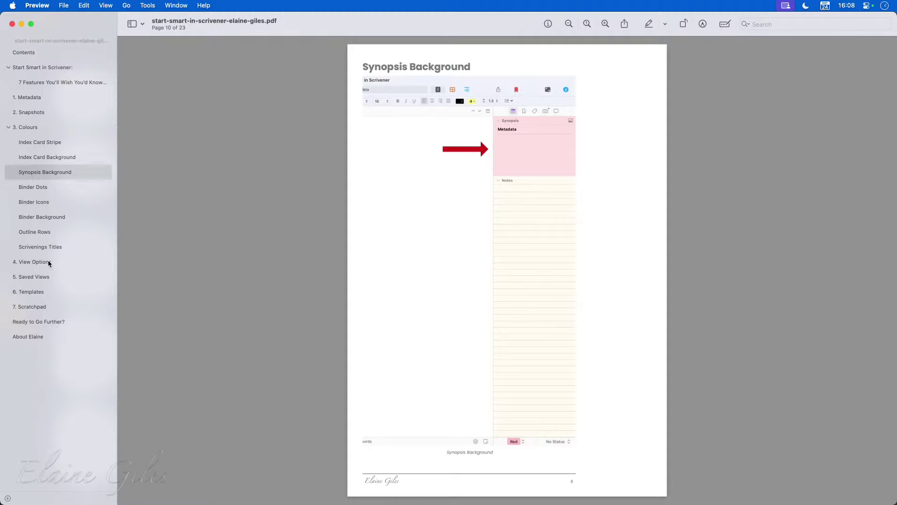
pyautogui.click(31, 112)
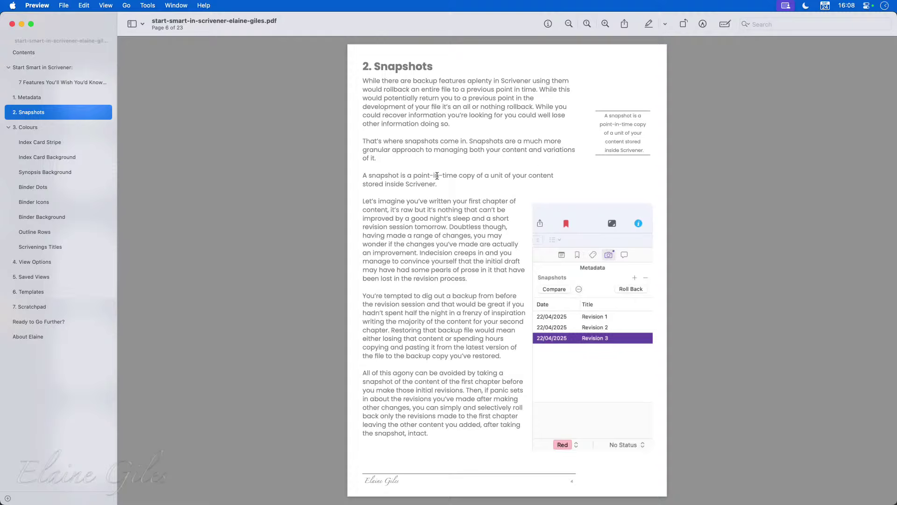
pyautogui.press('super+space')
pyautogui.write('pub')
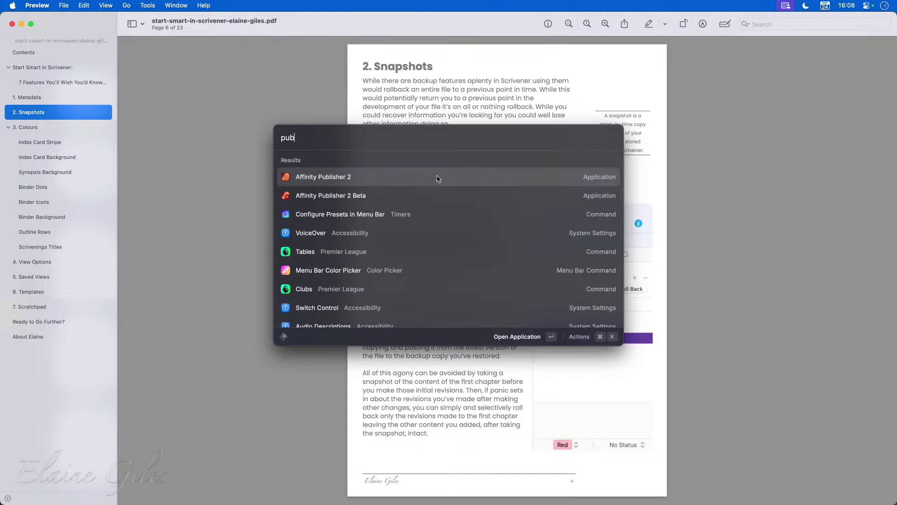
pyautogui.press('Return')
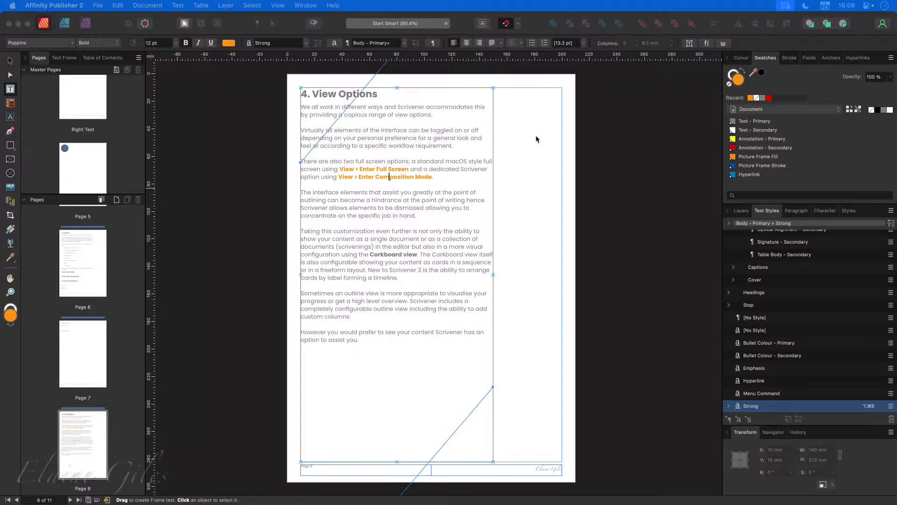
# Step: Draw a text frame beside the body text on page 8, size it 40 × 40 mm and position it at about X 155.1 mm, Y 32.4 mm
pyautogui.click(536, 157)
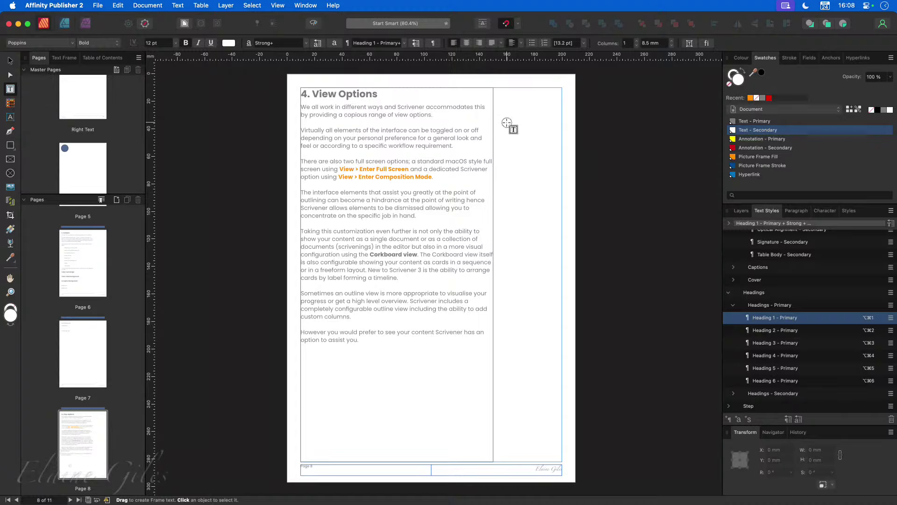
pyautogui.moveTo(506, 123); pyautogui.dragTo(545, 140)
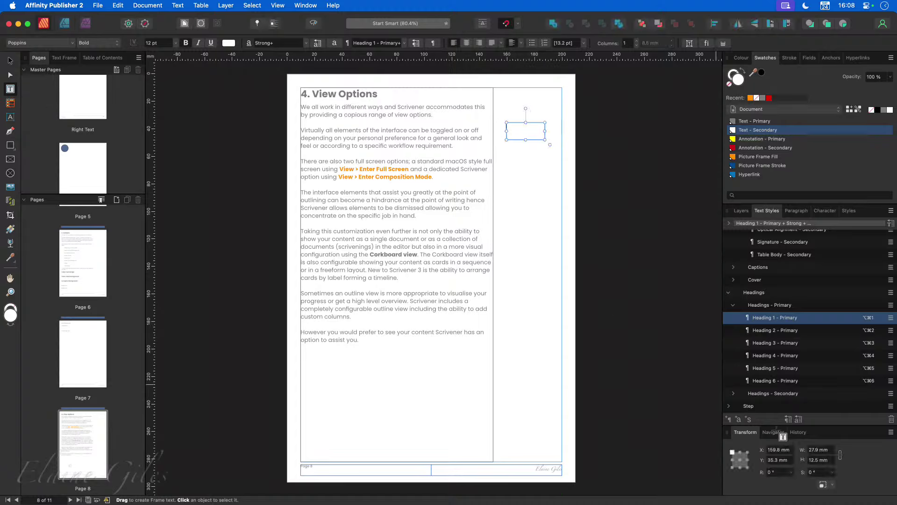
pyautogui.click(819, 450)
pyautogui.write('40')
pyautogui.press('Tab')
pyautogui.write('40')
pyautogui.press('Tab')
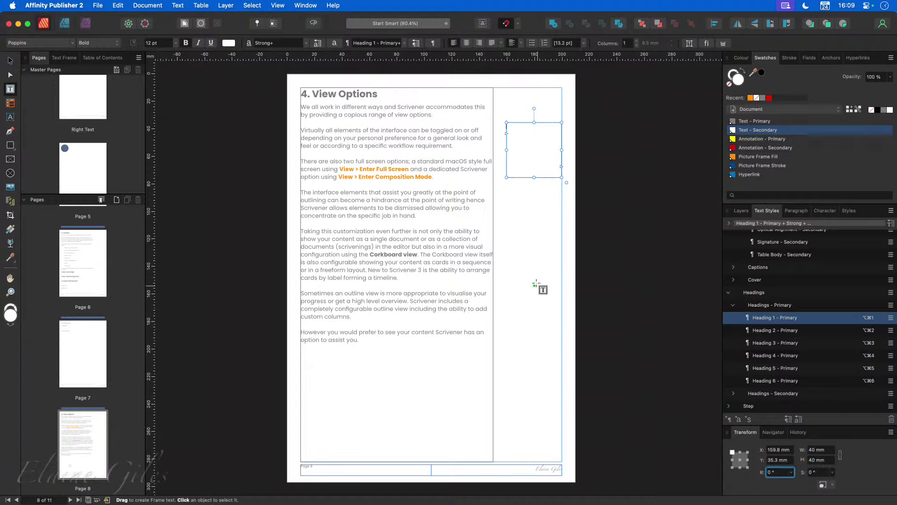
pyautogui.click(11, 61)
pyautogui.moveTo(538, 145); pyautogui.dragTo(531, 142)
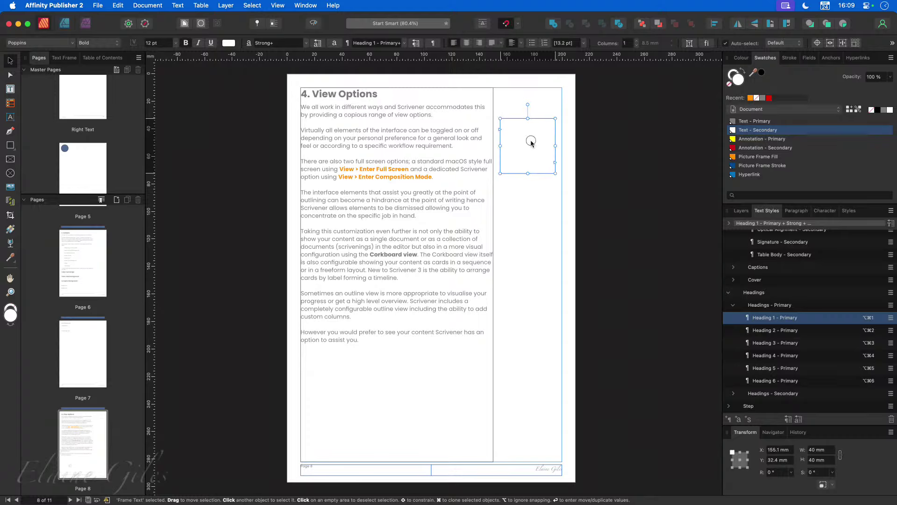
# Step: Paste the copied pull quote text without formatting into the new frame and colour it with the Annotation - Secondary swatch
pyautogui.doubleClick(517, 132)
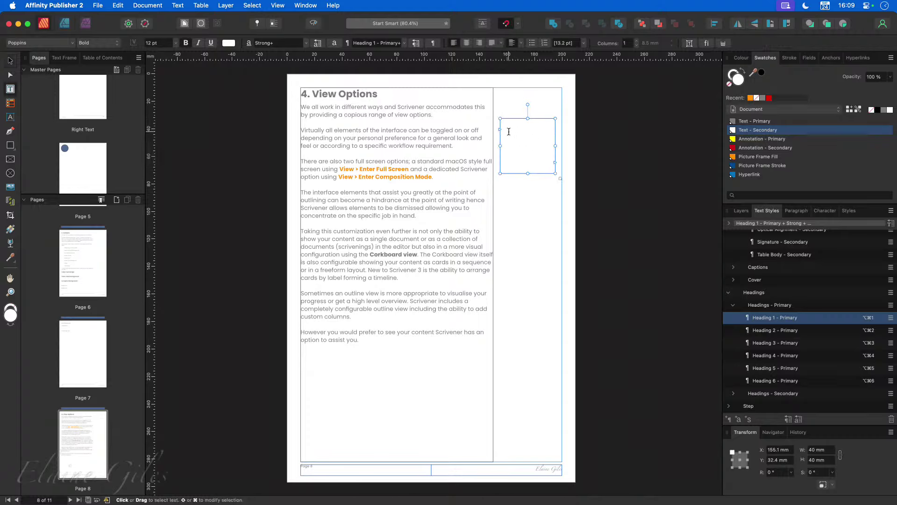
pyautogui.press('alt+shift+super+v')
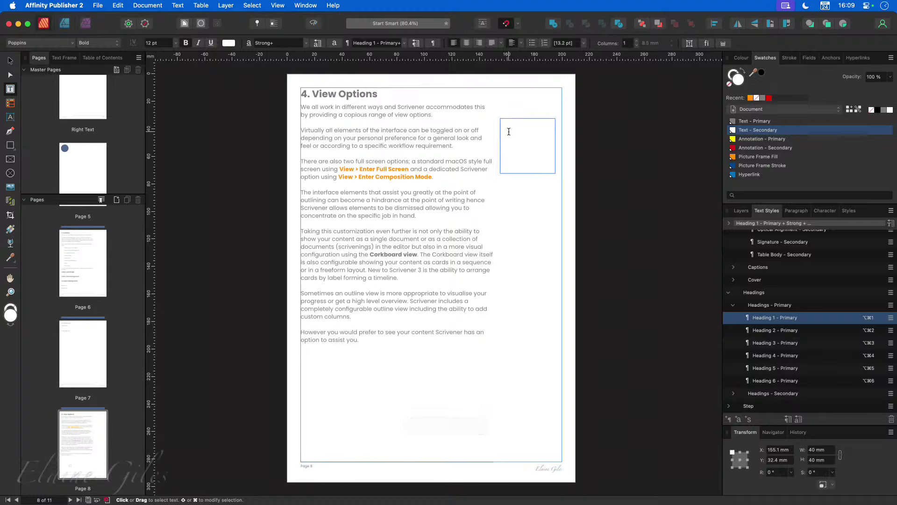
pyautogui.click(546, 151)
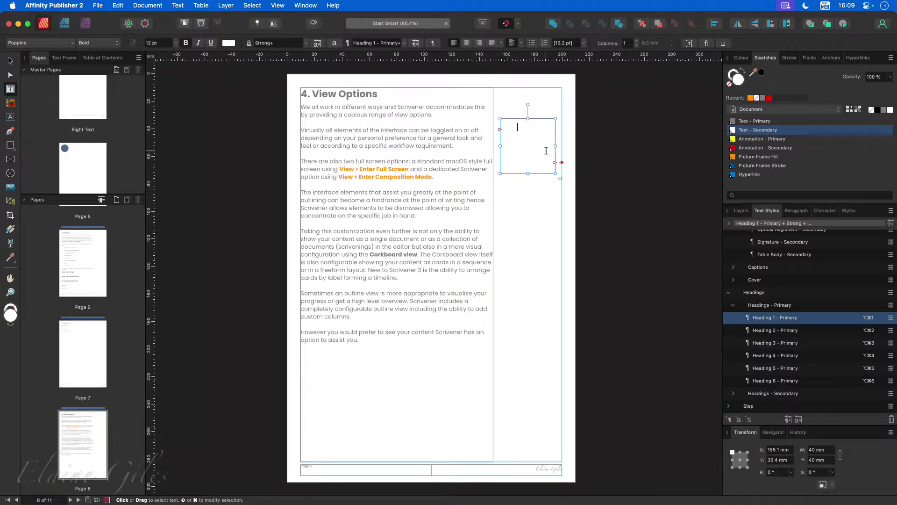
pyautogui.press('super+a')
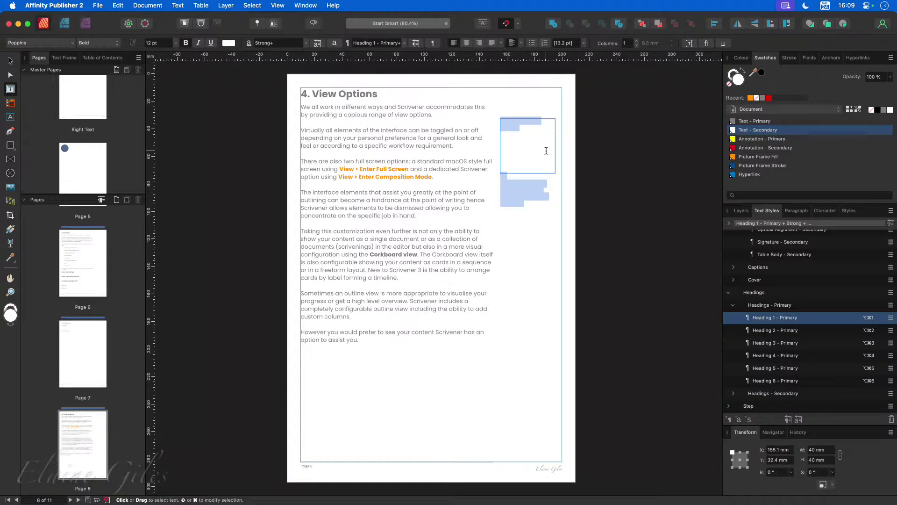
pyautogui.press('Escape')
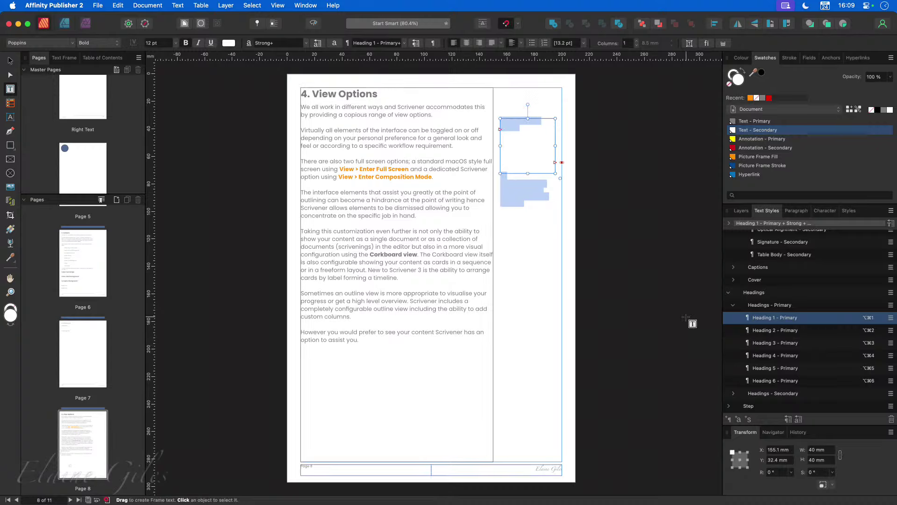
pyautogui.scroll(2, 686, 317)
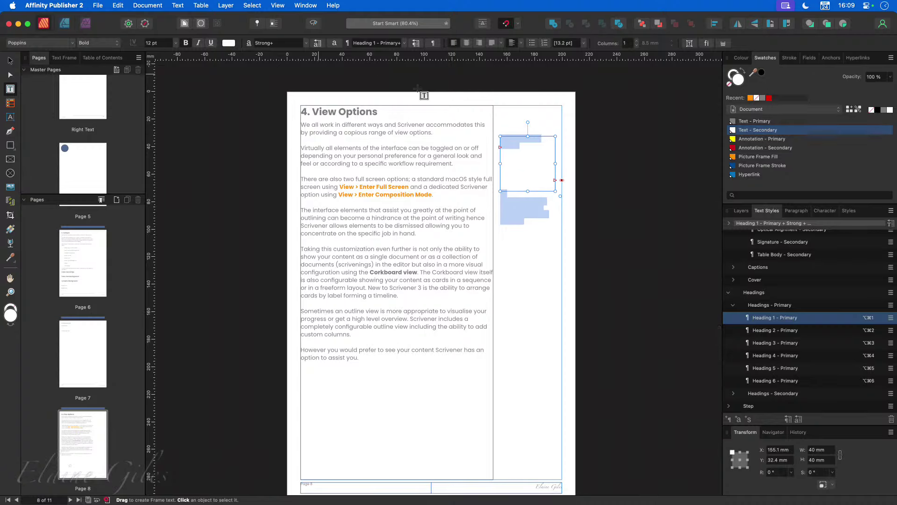
pyautogui.click(762, 148)
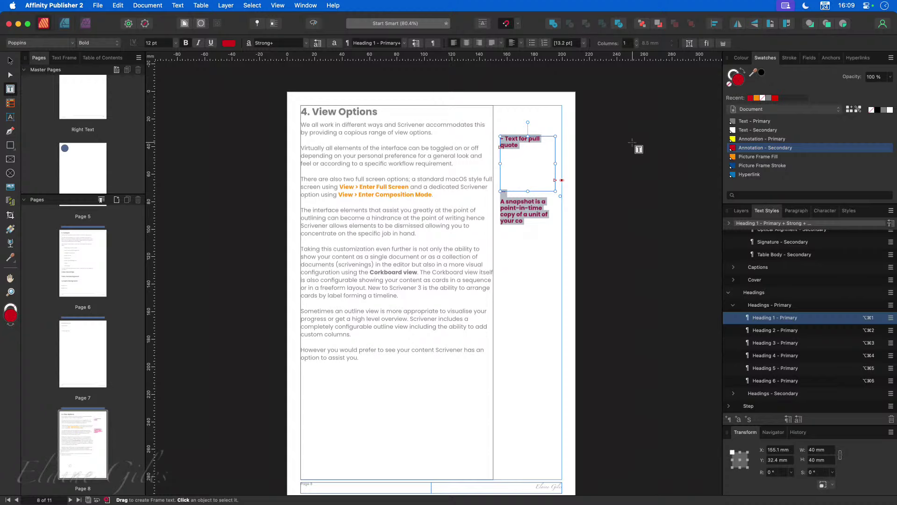
# Step: Delete the "- Text for pull quote" line and the blank line below it from the pull quote frame
pyautogui.click(545, 139)
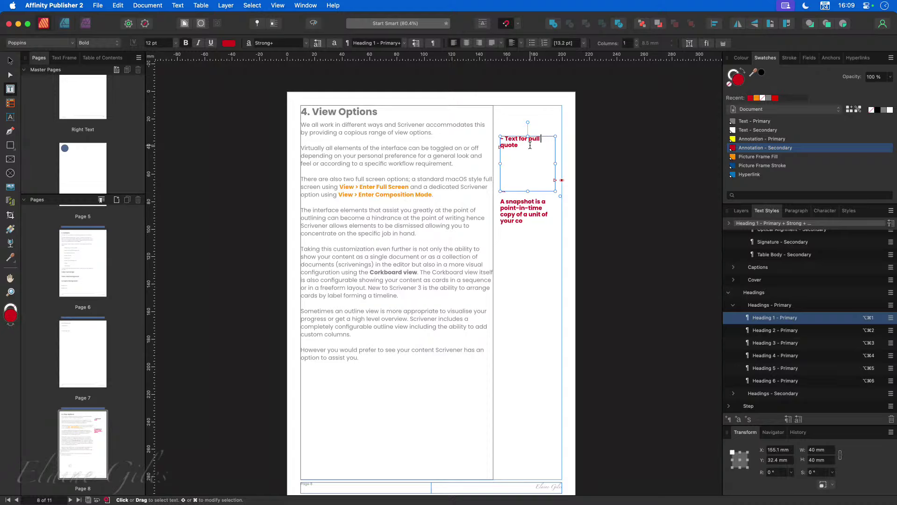
pyautogui.click(529, 145)
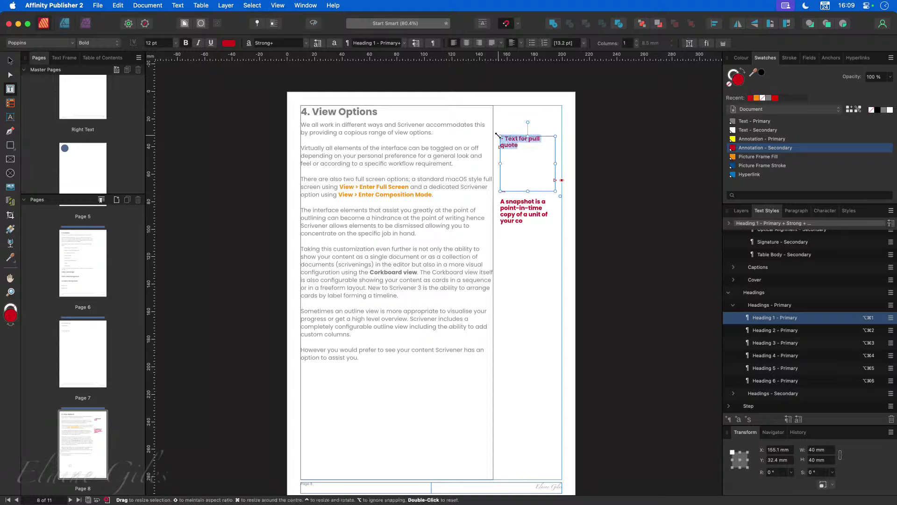
pyautogui.press('super+z')
pyautogui.press('super+z')
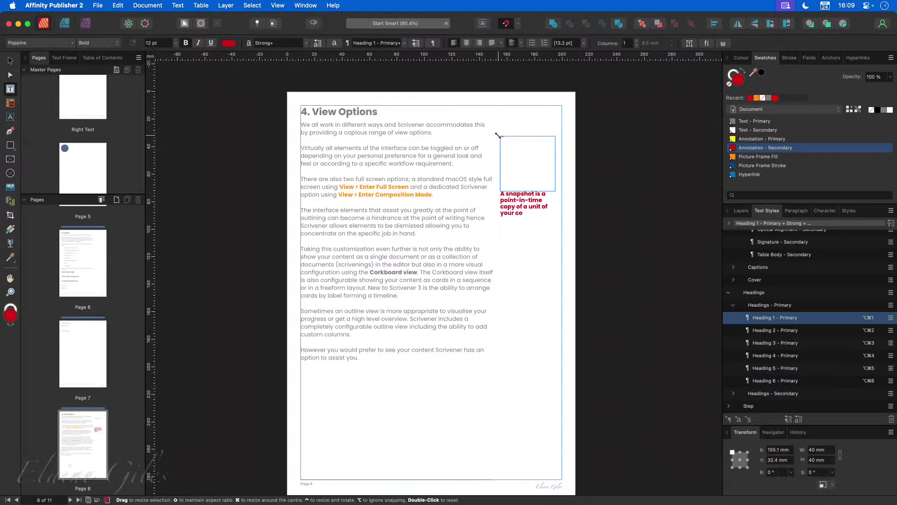
pyautogui.press('super+z')
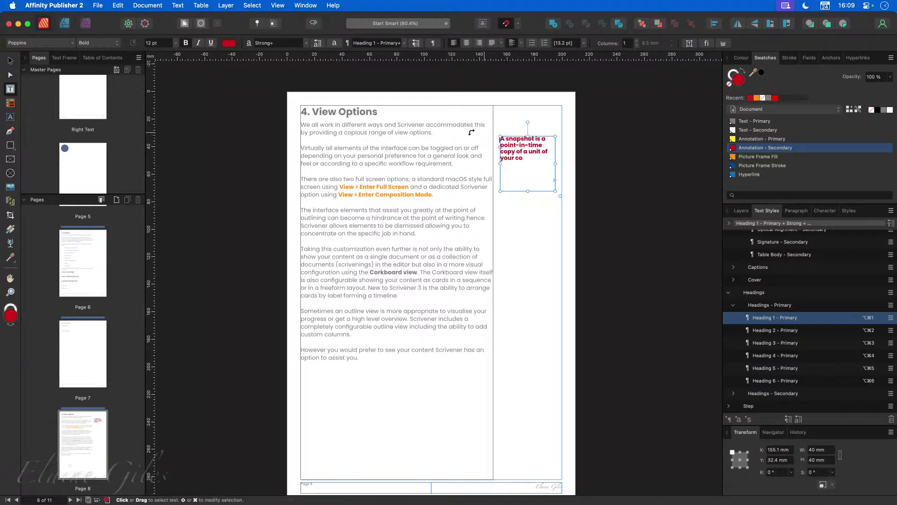
pyautogui.press('super+z')
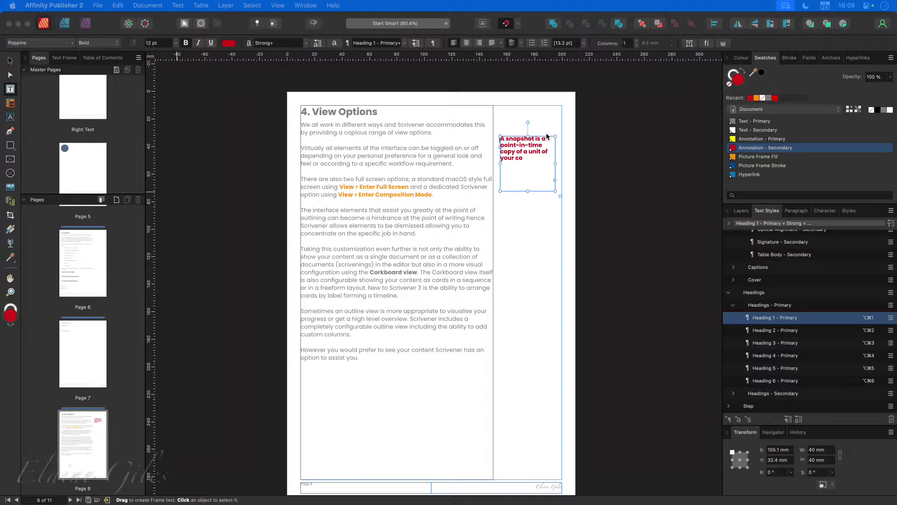
# Step: Replace the frame's truncated text with the full quote "A snapshot is a point-in-time copy of a unit of your content stored inside Scrivener."
pyautogui.click(533, 170)
pyautogui.moveTo(541, 164); pyautogui.dragTo(496, 137)
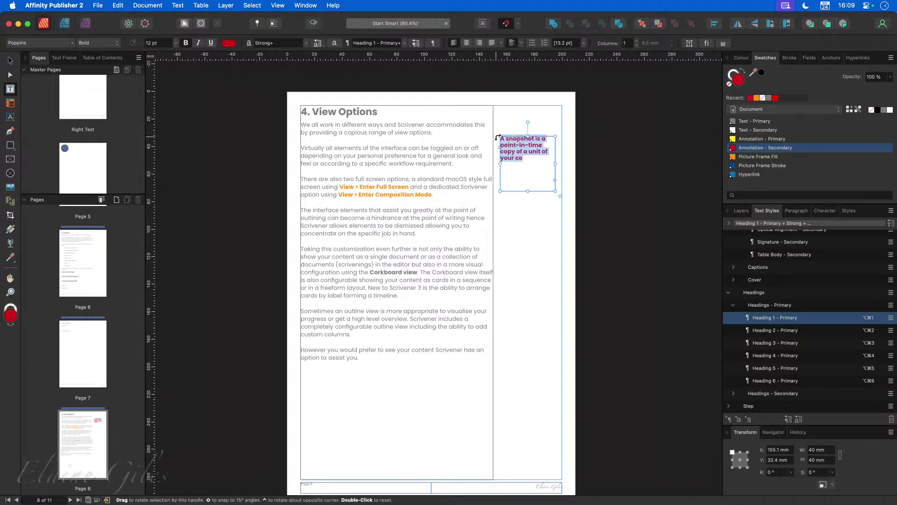
pyautogui.press('BackSpace')
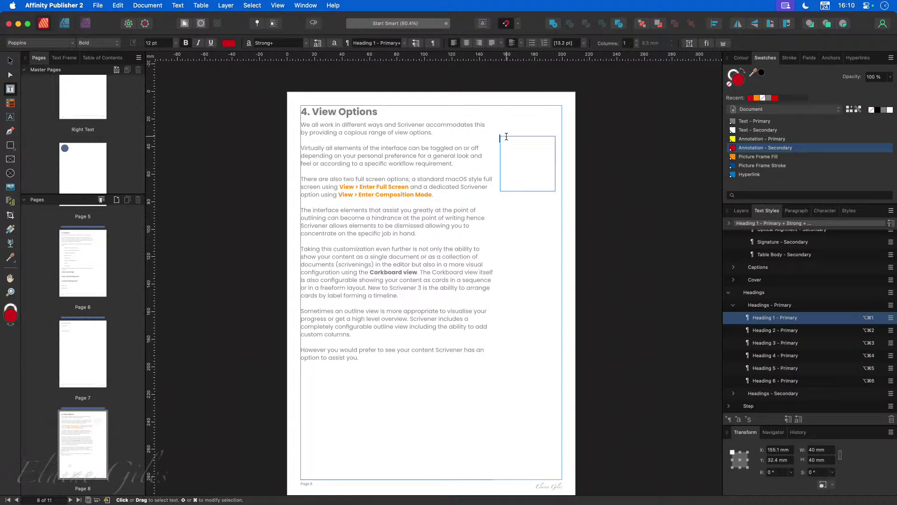
pyautogui.press('super+v')
pyautogui.press('Escape')
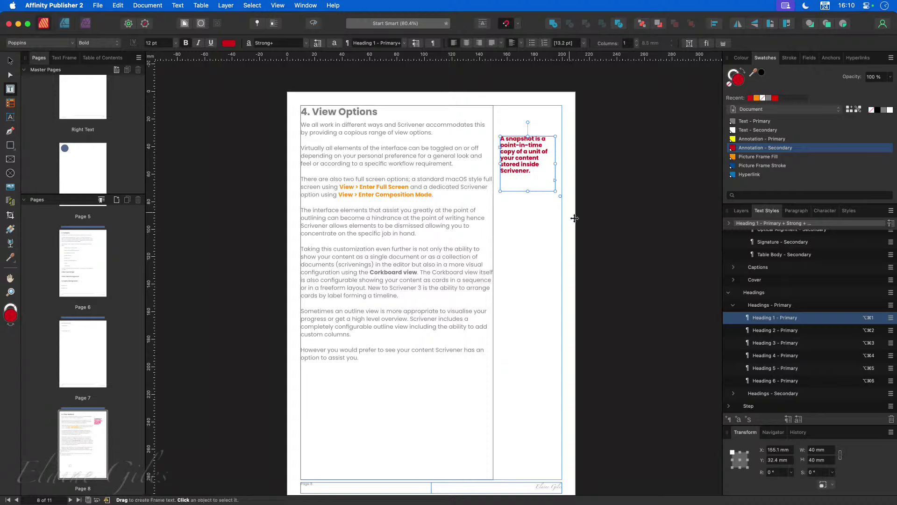
# Step: Examine the Pull Quote text style's general, font and paragraph decoration settings, and close the editor without changing them
pyautogui.scroll(10, 761, 302)
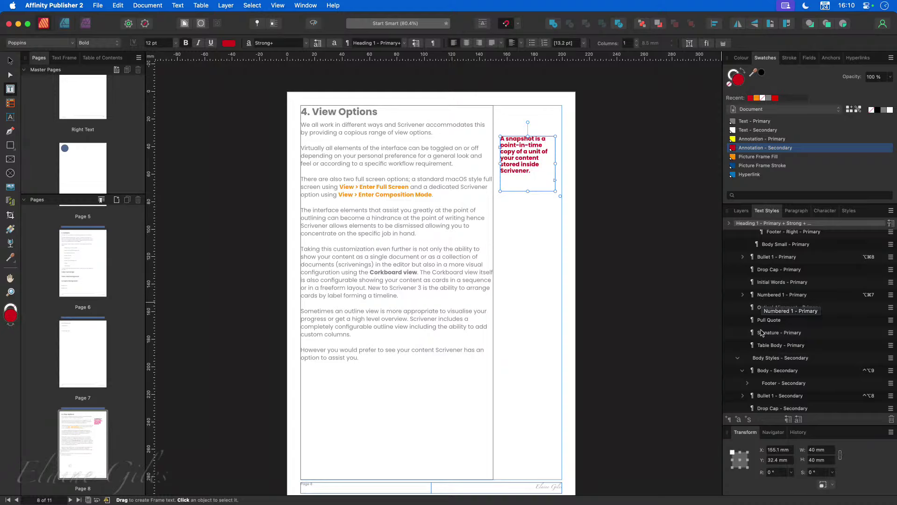
pyautogui.rightClick(759, 321)
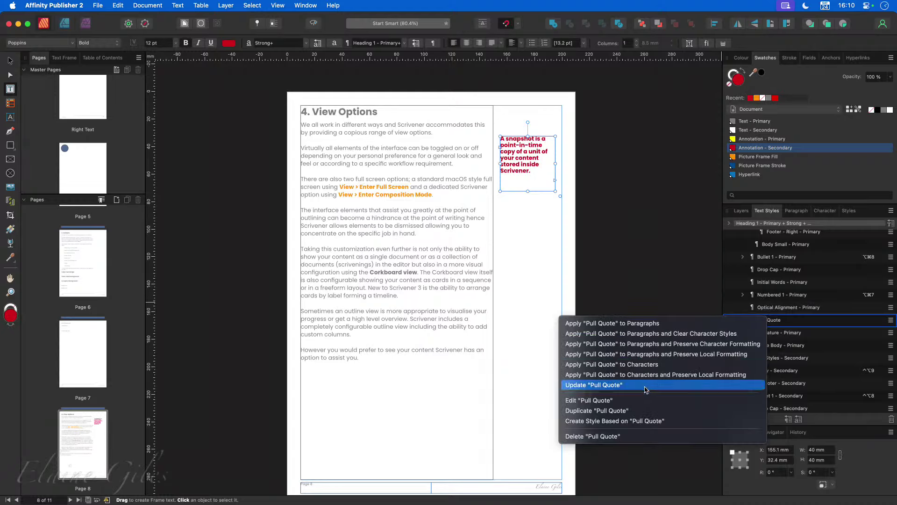
pyautogui.click(637, 400)
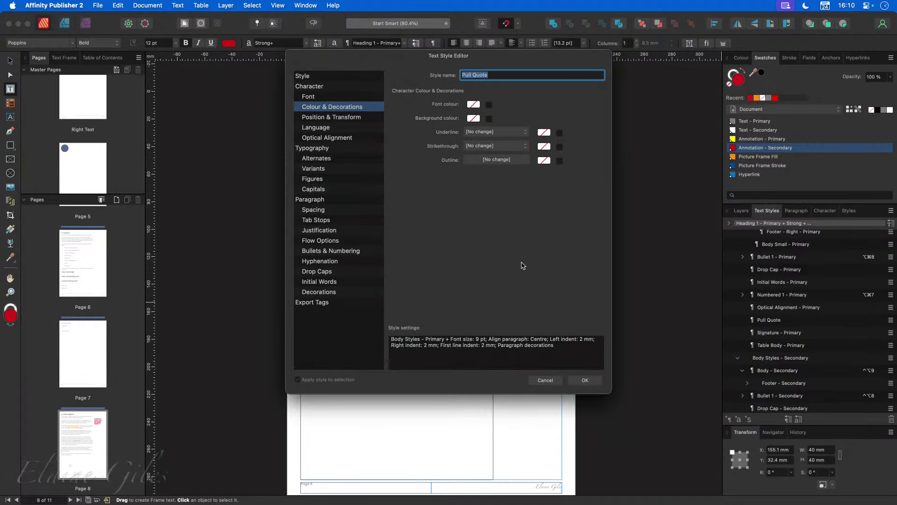
pyautogui.click(333, 85)
pyautogui.click(332, 75)
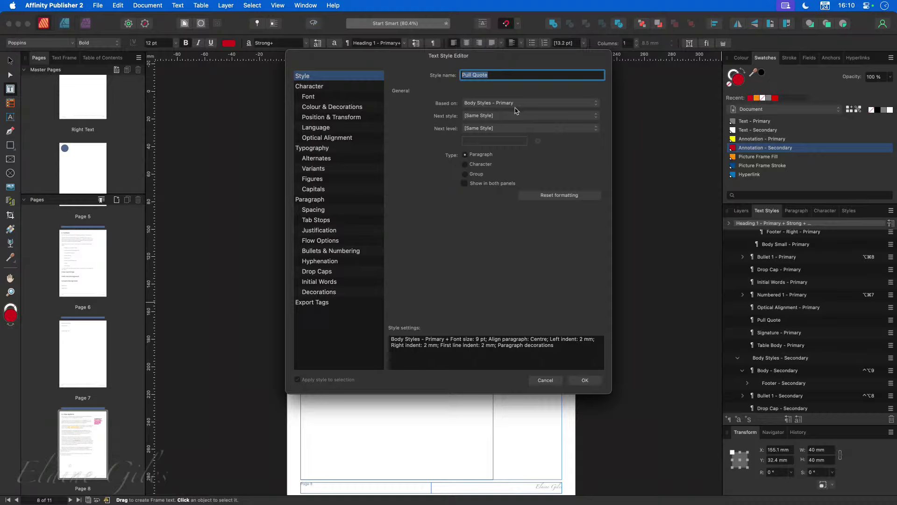
pyautogui.click(328, 98)
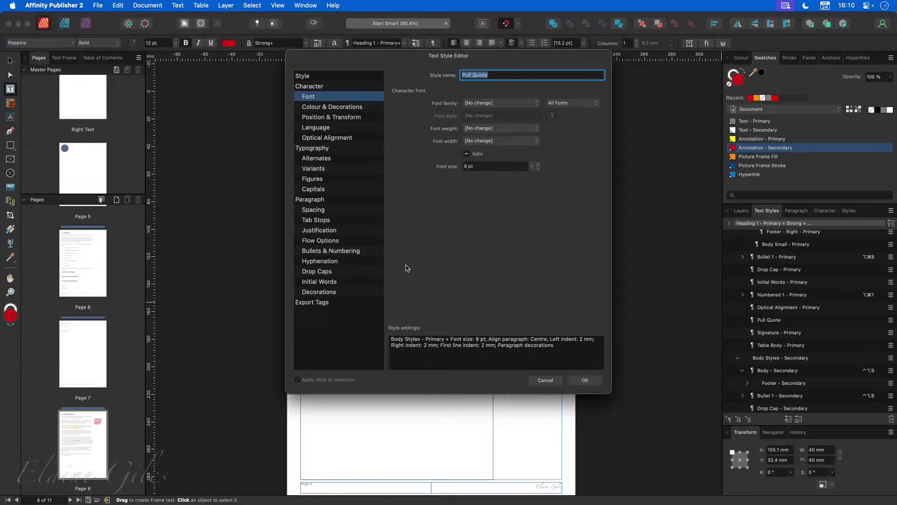
pyautogui.click(320, 293)
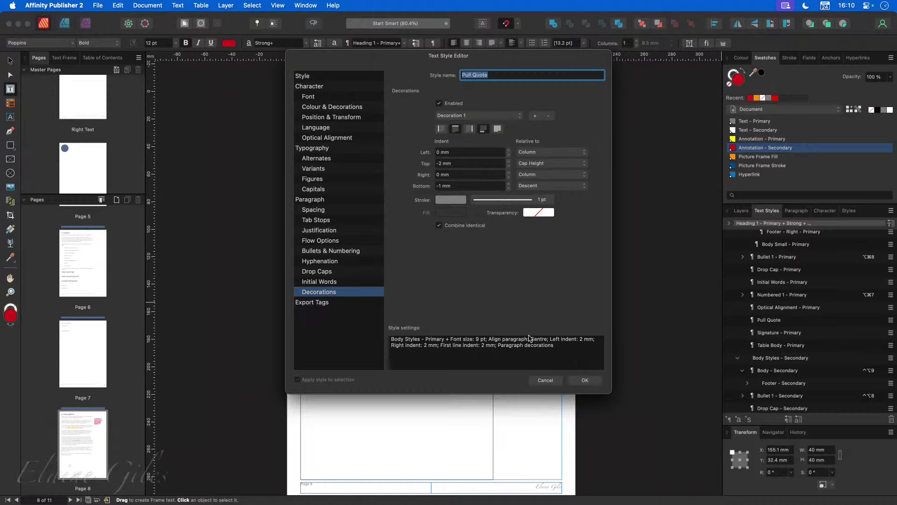
pyautogui.click(545, 380)
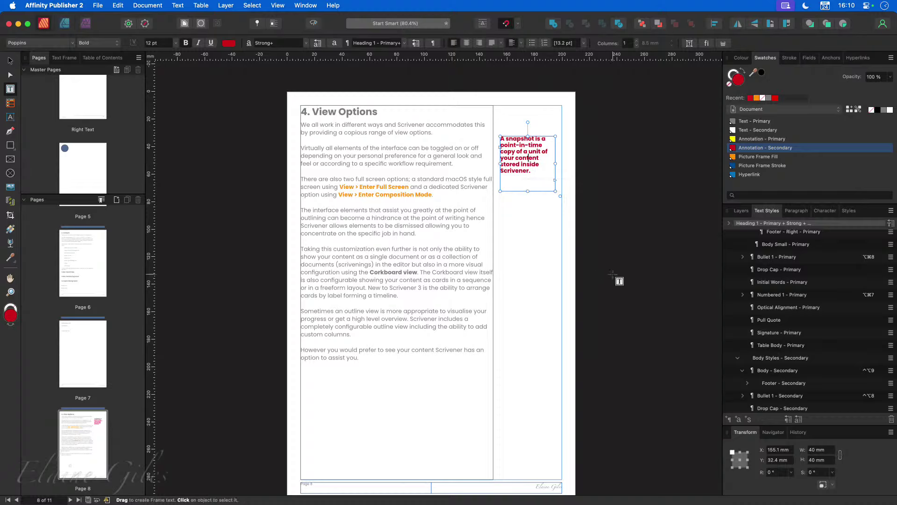
# Step: Apply the Pull Quote paragraph style to the quote text and remove its bold formatting
pyautogui.click(778, 320)
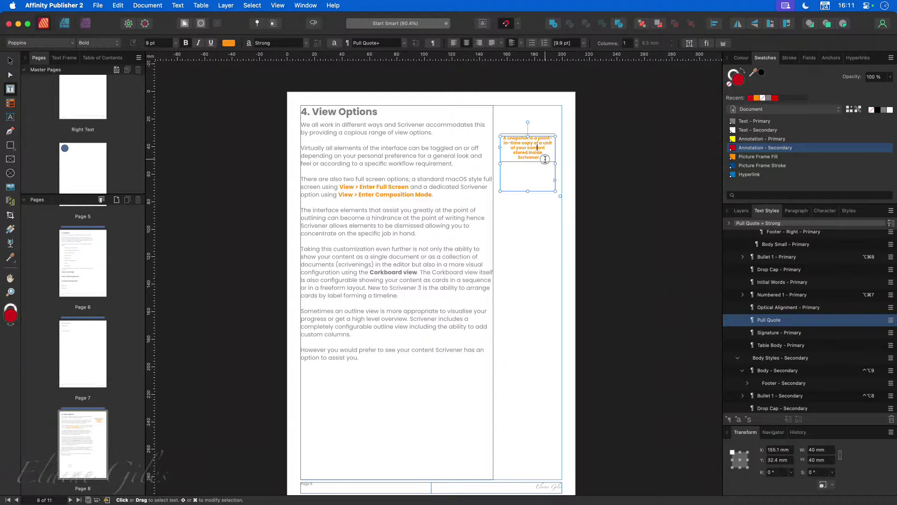
pyautogui.moveTo(545, 159); pyautogui.dragTo(491, 139)
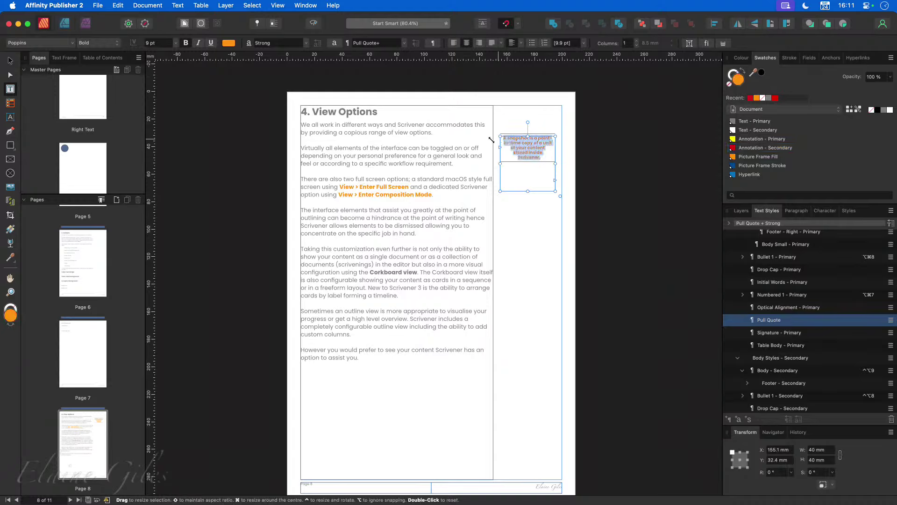
pyautogui.click(185, 42)
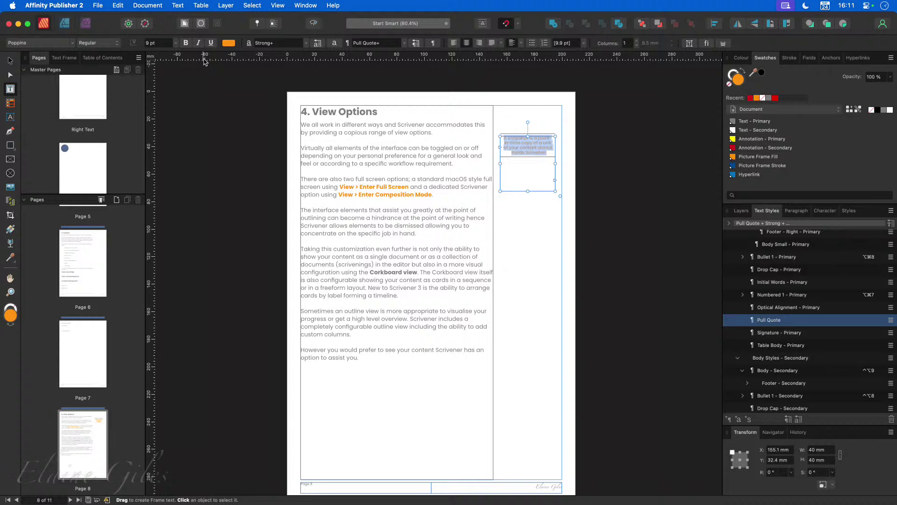
# Step: Reapply the Pull Quote style to the quote's paragraph with the option that clears its character styles
pyautogui.rightClick(762, 321)
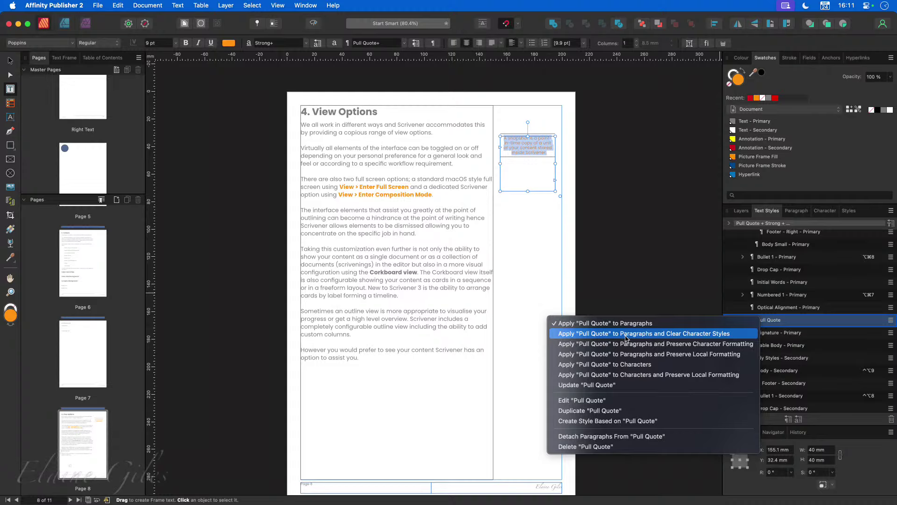
pyautogui.click(689, 333)
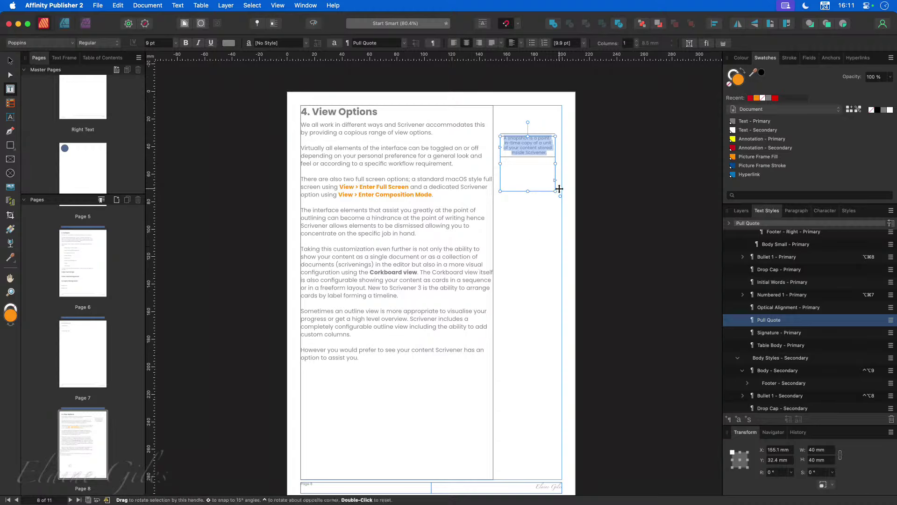
pyautogui.rightClick(762, 323)
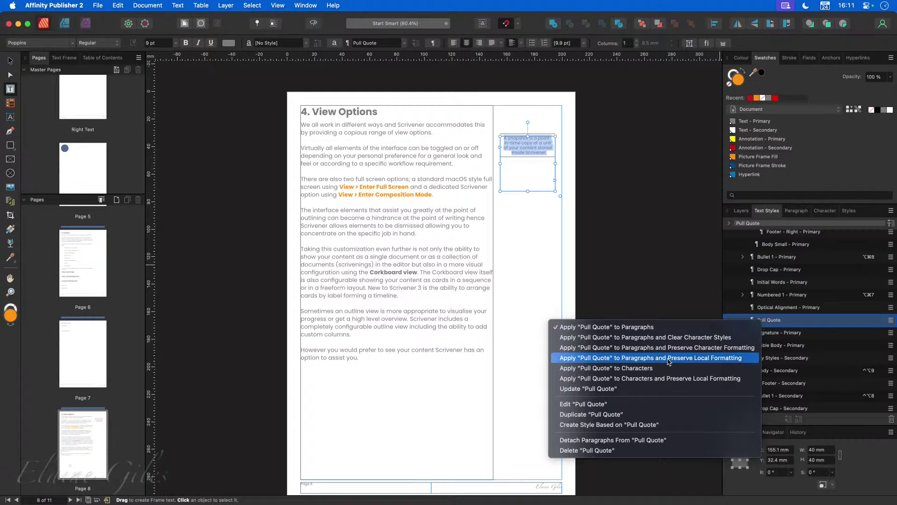
pyautogui.click(670, 337)
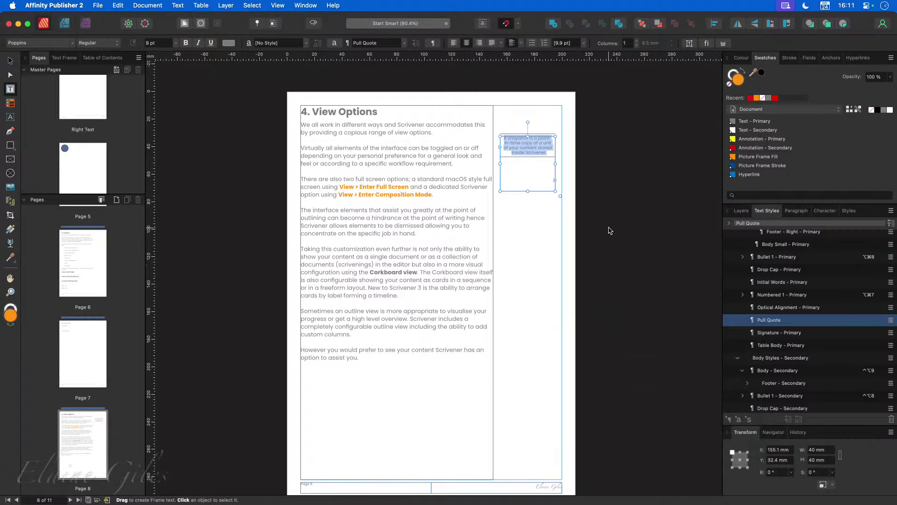
pyautogui.click(571, 266)
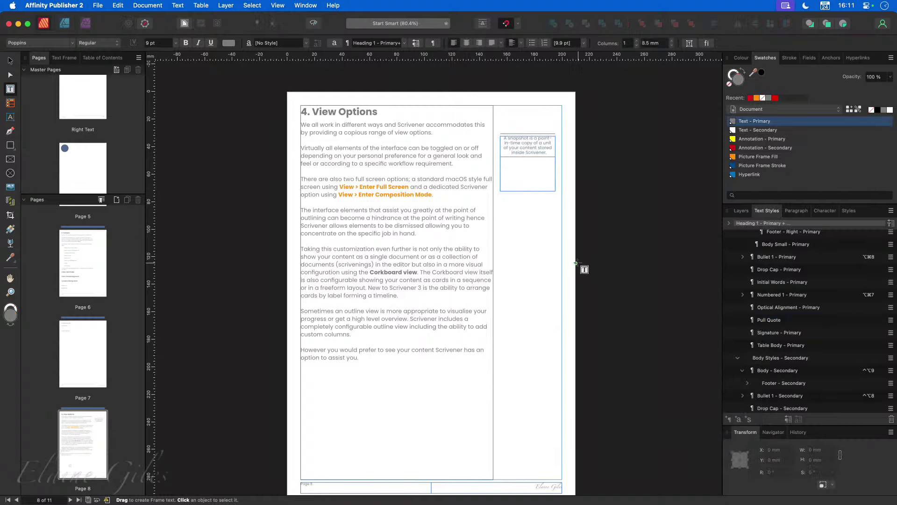
# Step: Turn off Ignore Baseline Grid for the pull quote frame so its lines align to the document's baseline grid
pyautogui.click(531, 158)
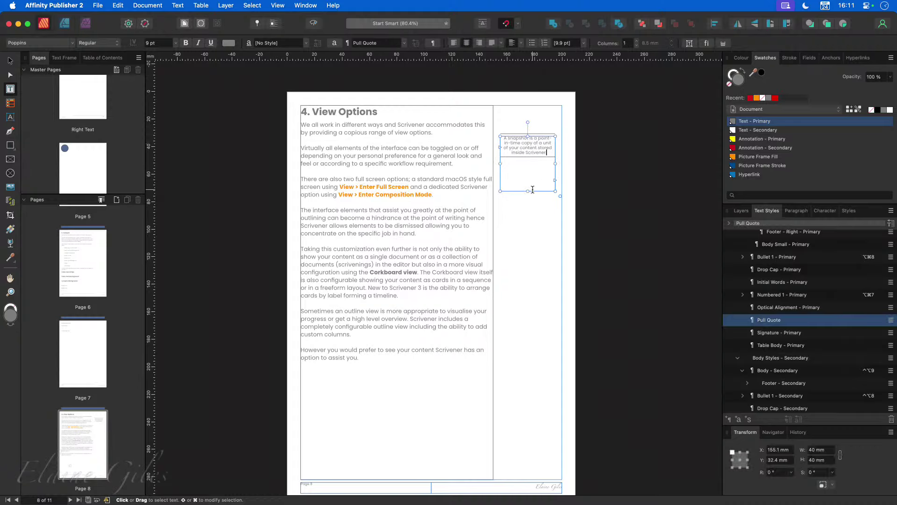
pyautogui.write('.')
pyautogui.press('BackSpace')
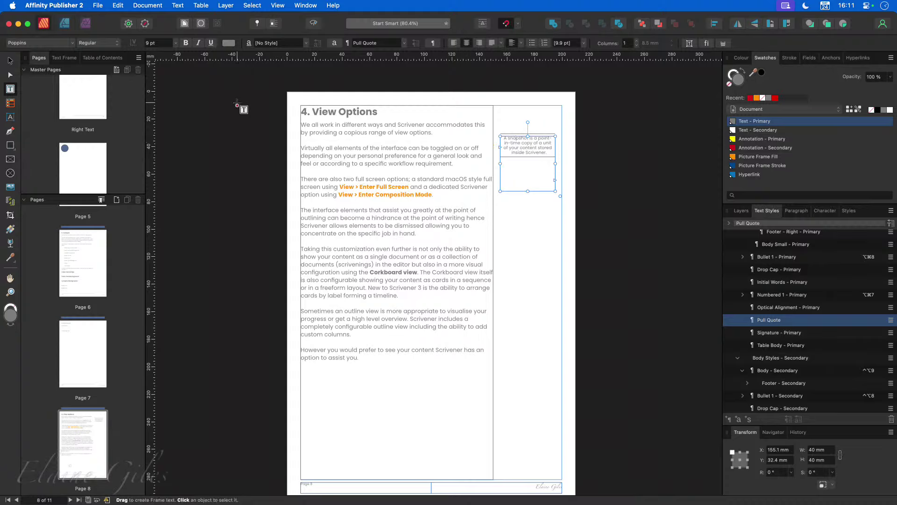
pyautogui.click(66, 59)
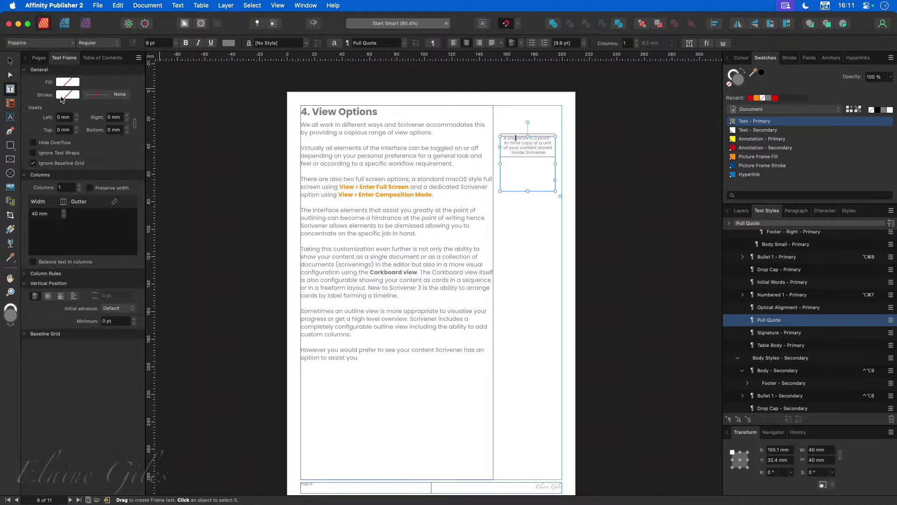
pyautogui.click(51, 165)
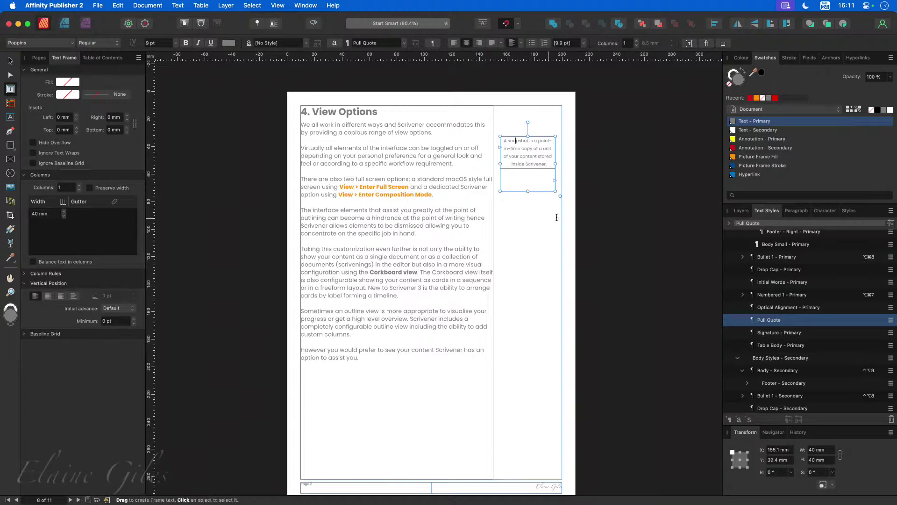
# Step: Examine the independent baseline grid settings, and inspect the pull quote's line alignment with the body text in preview mode up close
pyautogui.click(541, 140)
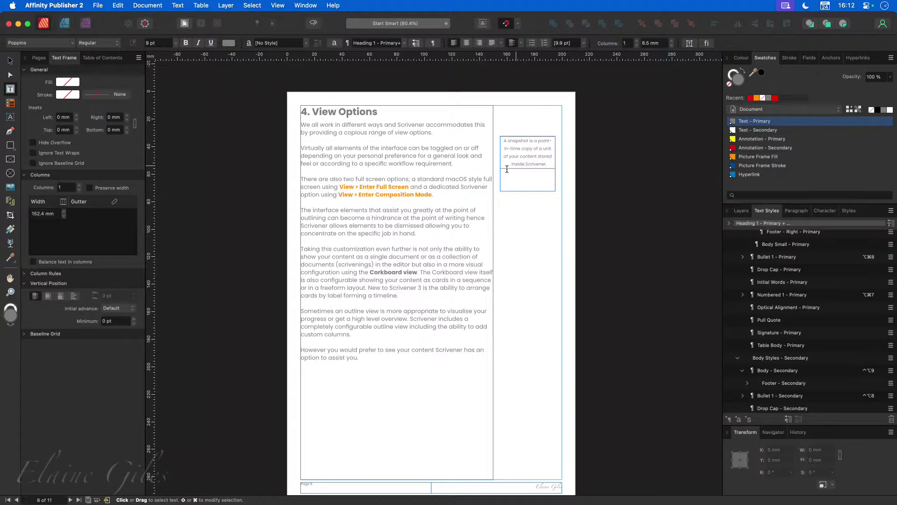
pyautogui.click(24, 334)
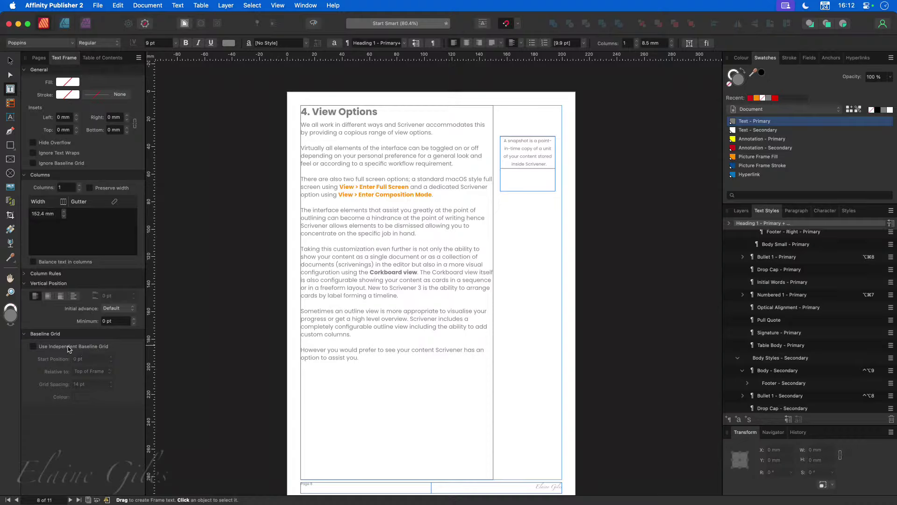
pyautogui.click(24, 334)
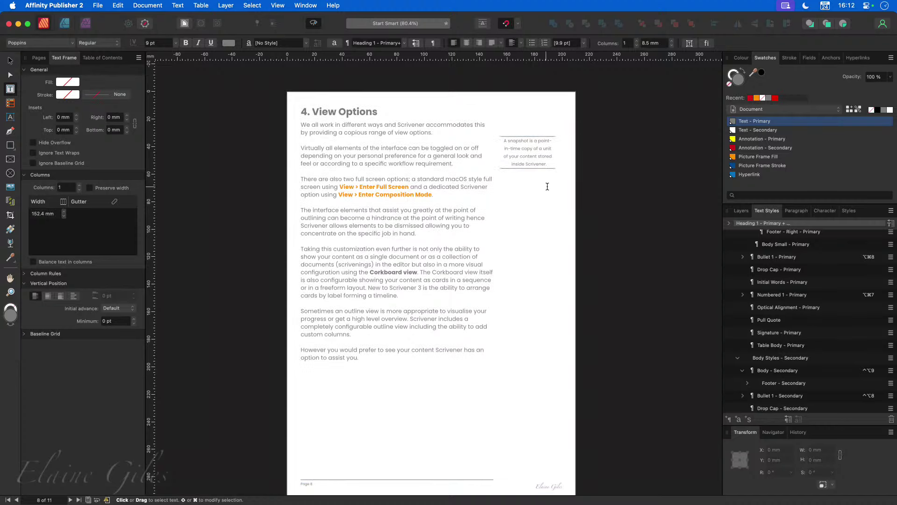
pyautogui.scroll(3, 544, 155)
pyautogui.scroll(1, 544, 155)
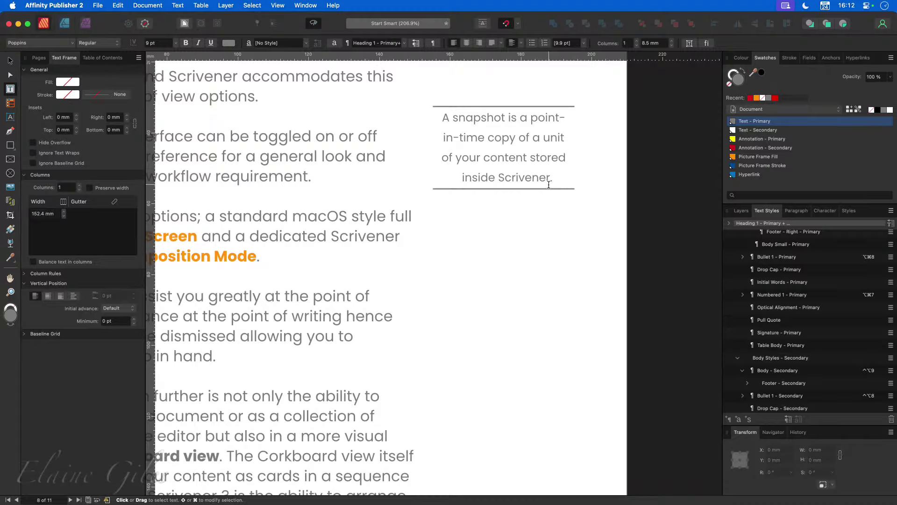
pyautogui.press('super+0')
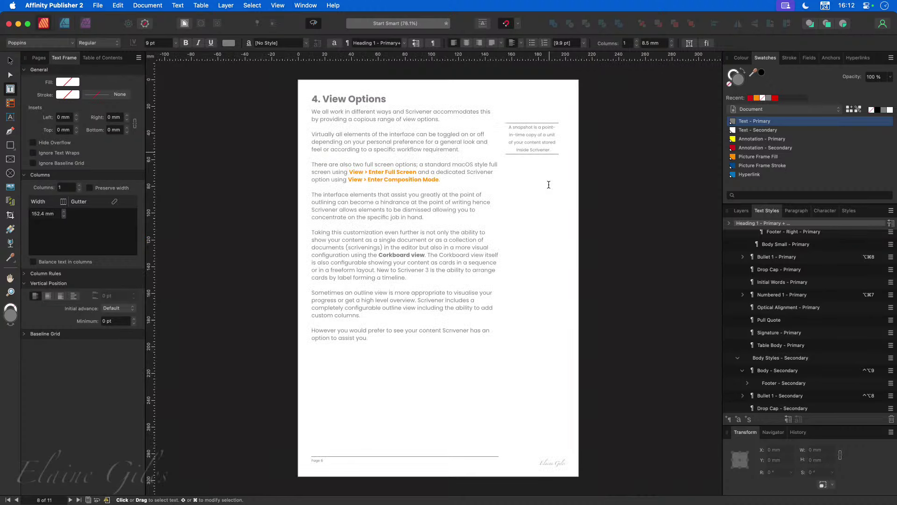
# Step: Float the pull quote frame with a text pin and move the pin to the end of the second paragraph, after "workflow requirement."
pyautogui.keyDown('super'); pyautogui.click(524, 123); pyautogui.keyUp('super')
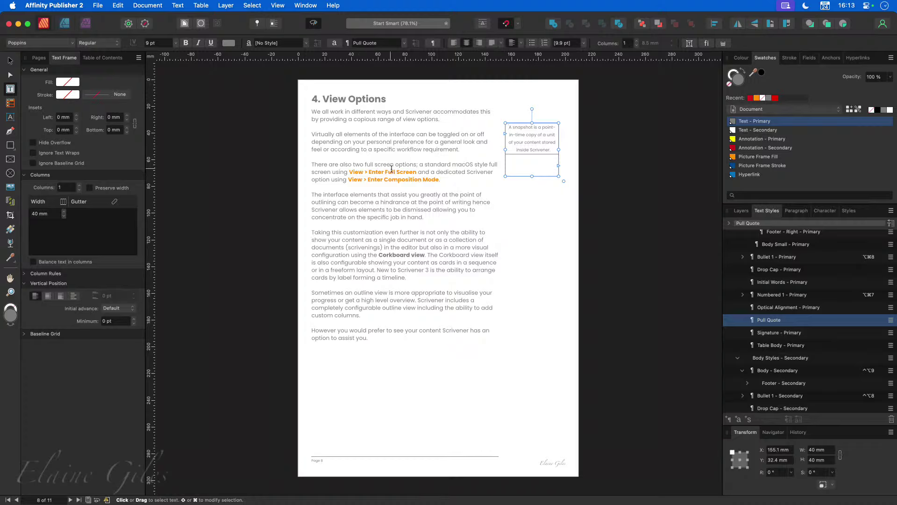
pyautogui.click(260, 24)
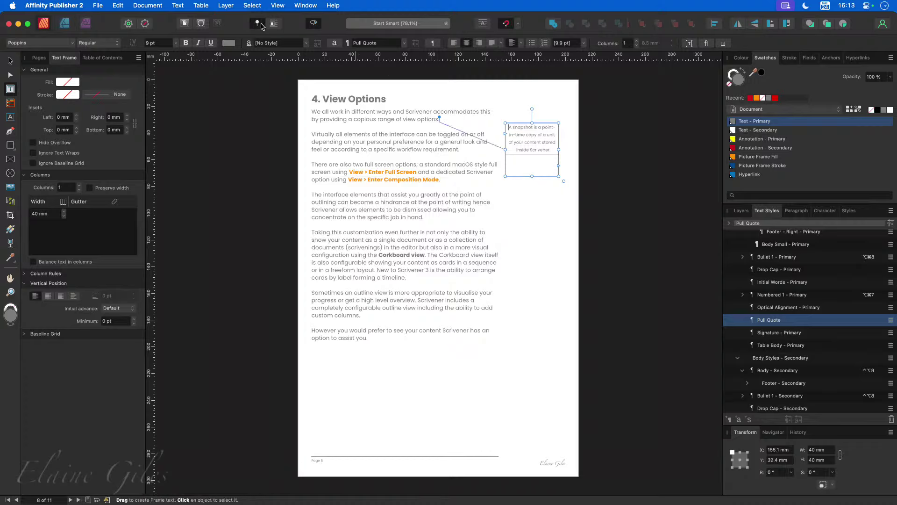
pyautogui.moveTo(440, 118); pyautogui.dragTo(459, 149)
pyautogui.click(441, 119)
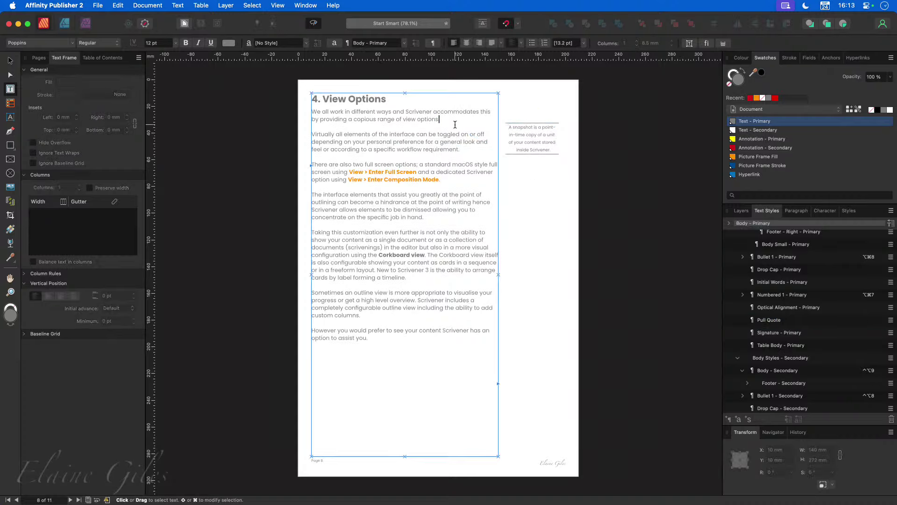
pyautogui.click(462, 149)
pyautogui.click(535, 143)
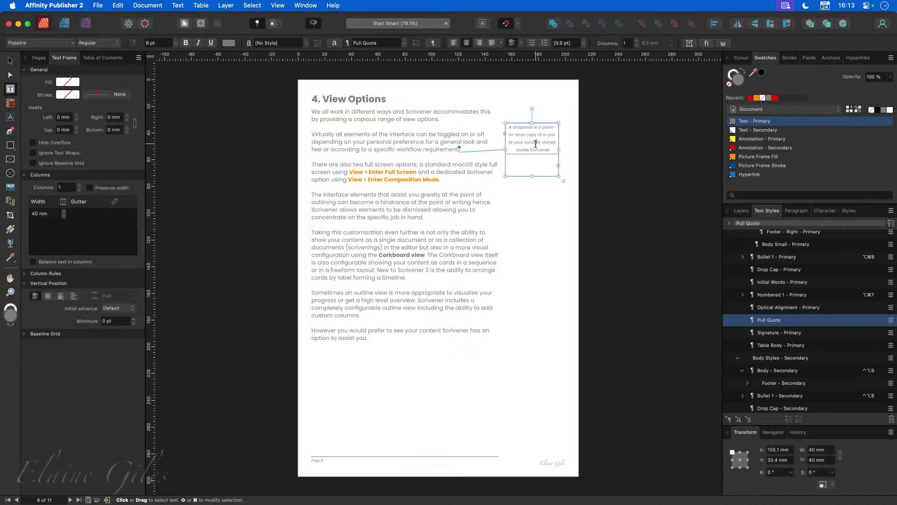
# Step: Test the pinned pull quote by adding blank lines after the first paragraph of View Options, and remove those lines again
pyautogui.click(438, 120)
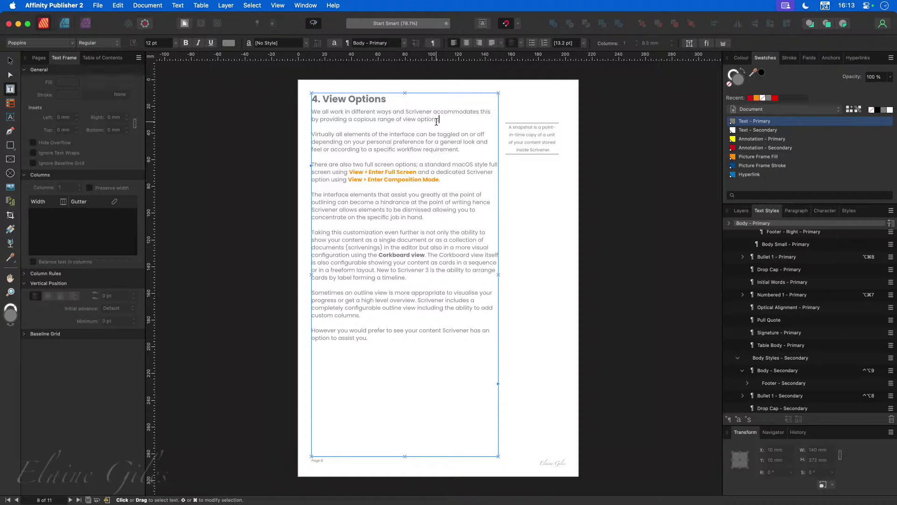
pyautogui.press('Return')
pyautogui.press('Return')
pyautogui.press('Return')
pyautogui.press('Return')
pyautogui.press('Return')
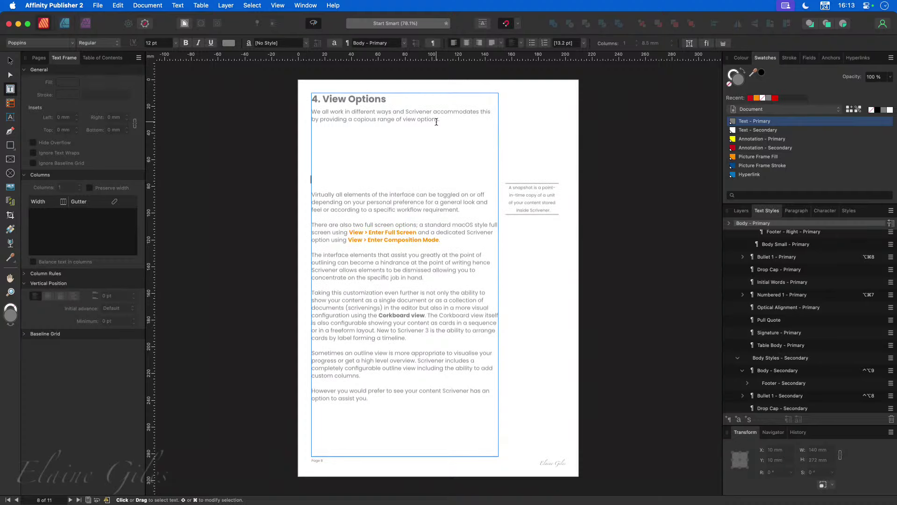
pyautogui.press('BackSpace')
pyautogui.press('BackSpace')
pyautogui.press('BackSpace')
pyautogui.press('BackSpace')
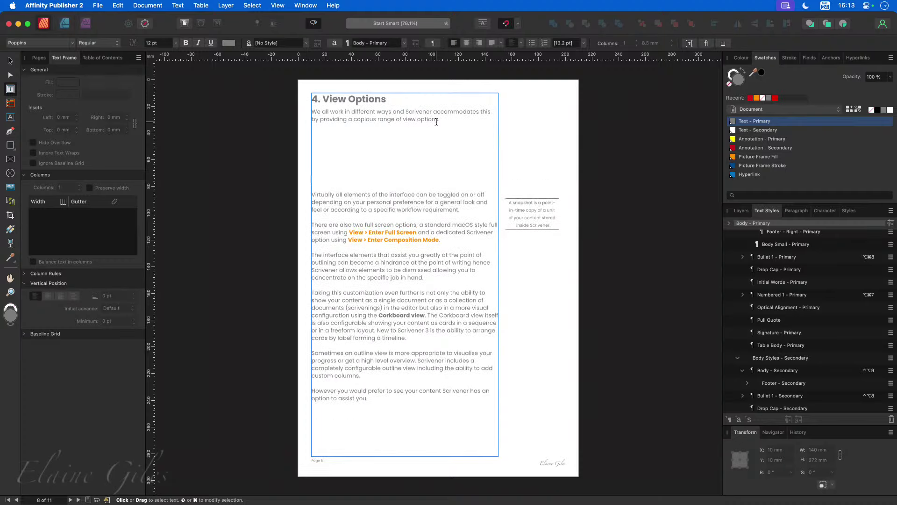
pyautogui.press('BackSpace')
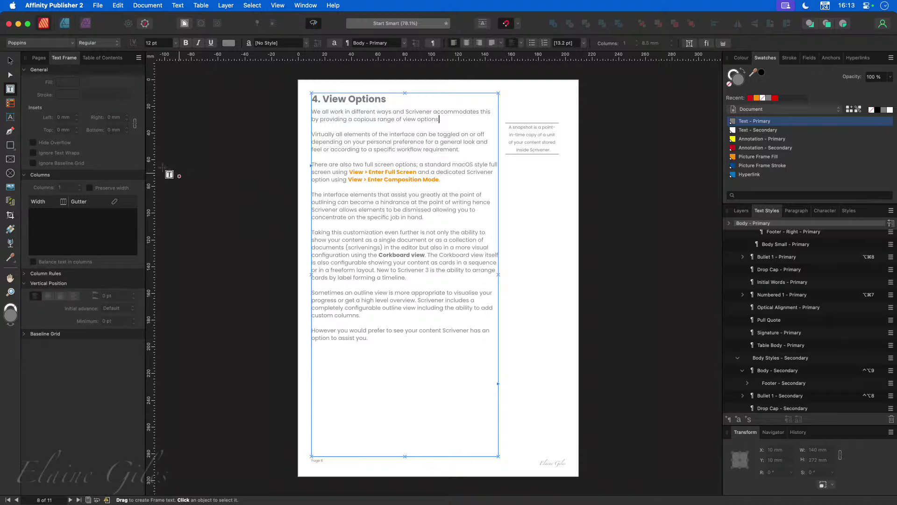
# Step: Draw a rectangular picture frame over the lower right of page 8 and size it 79 mm wide by 163 mm high
pyautogui.click(10, 159)
pyautogui.moveTo(553, 218); pyautogui.dragTo(470, 411)
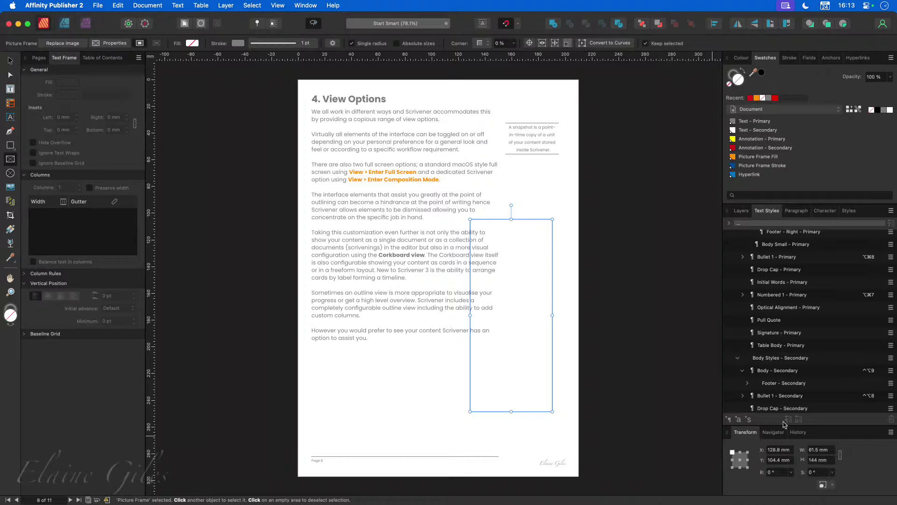
pyautogui.click(819, 450)
pyautogui.write('79')
pyautogui.press('Tab')
pyautogui.write('163')
pyautogui.press('Tab')
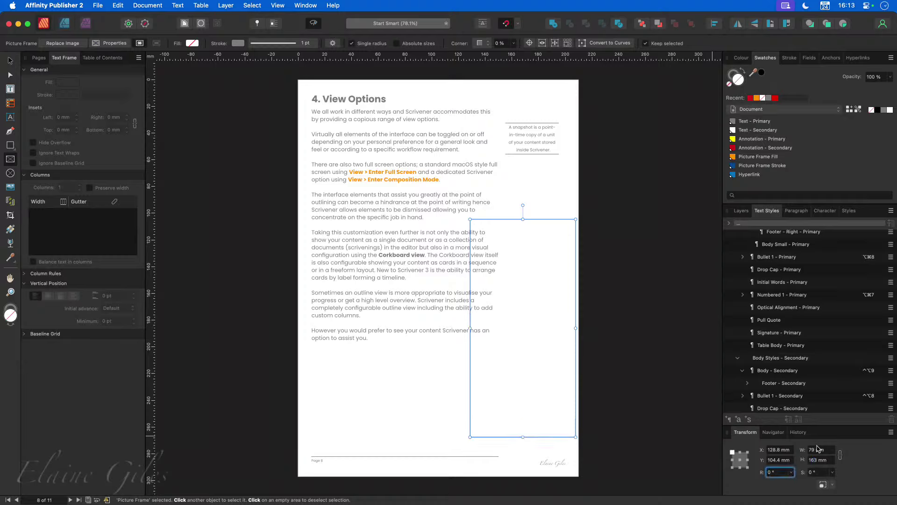
# Step: Position the picture frame at X 121 mm and Y 104 mm, and deselect it
pyautogui.press('Tab')
pyautogui.press('Tab')
pyautogui.write('121')
pyautogui.press('Tab')
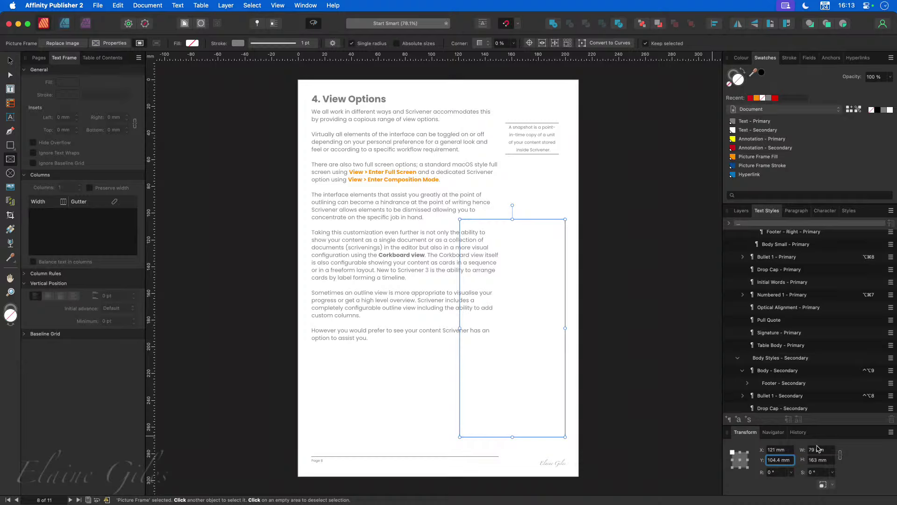
pyautogui.write('104')
pyautogui.press('Return')
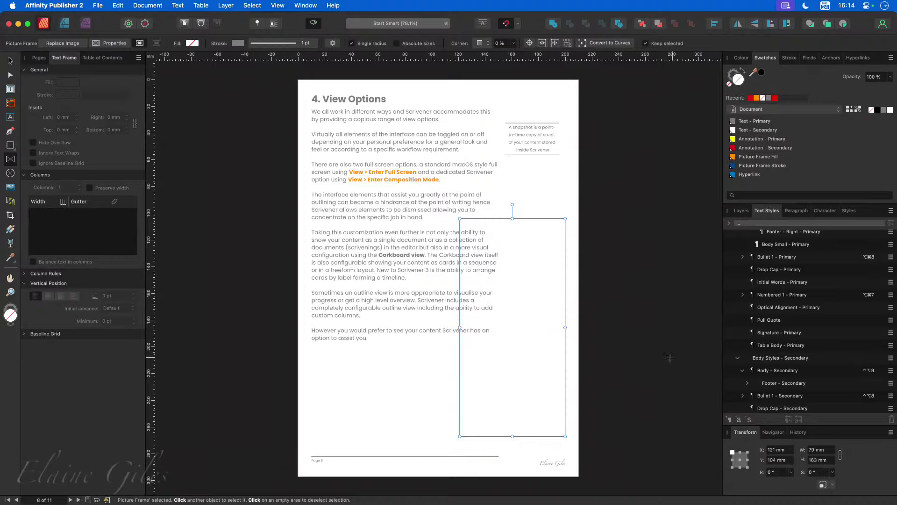
pyautogui.click(692, 382)
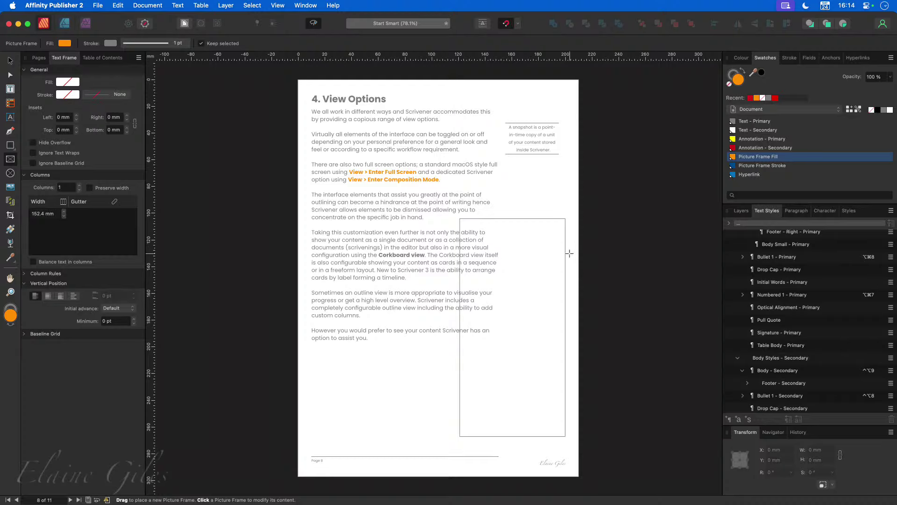
# Step: Toggle preview mode to compare the page with and without frame outlines, leaving the outlines shown
pyautogui.press('ctrl+super+o')
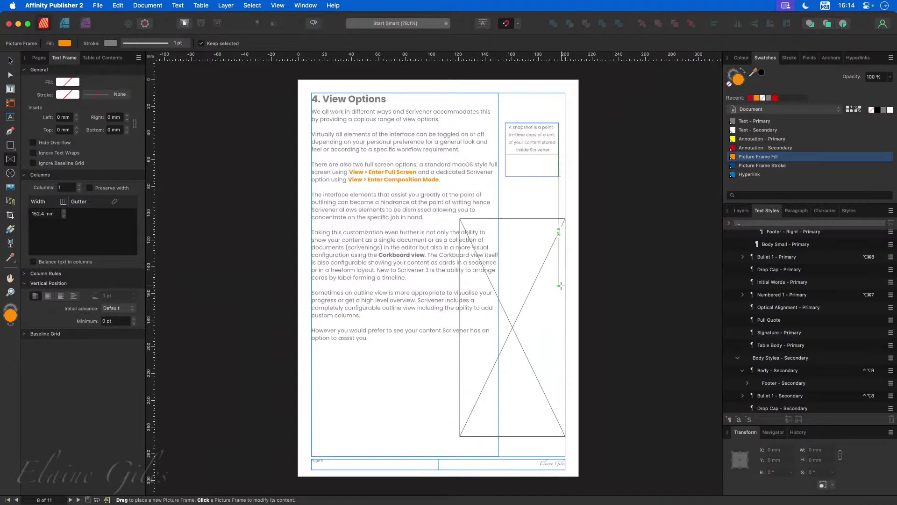
pyautogui.click(313, 23)
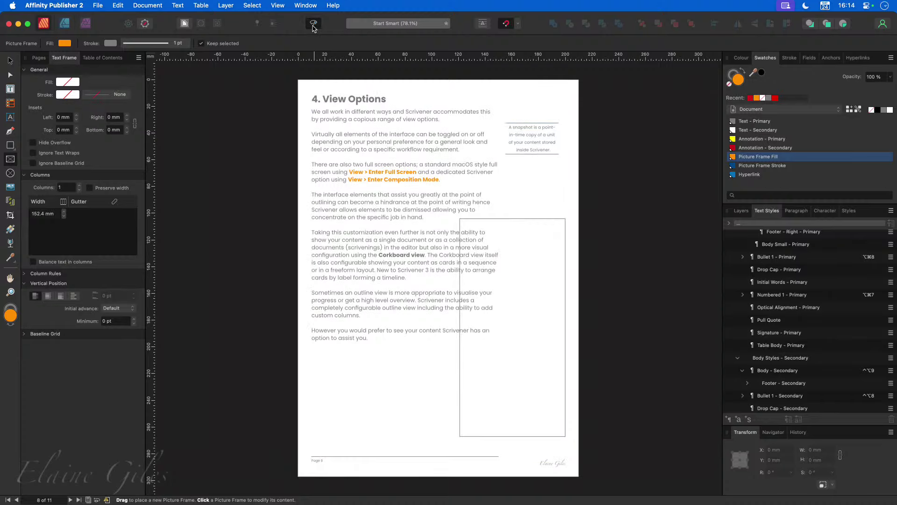
pyautogui.click(313, 24)
pyautogui.click(314, 25)
pyautogui.click(316, 27)
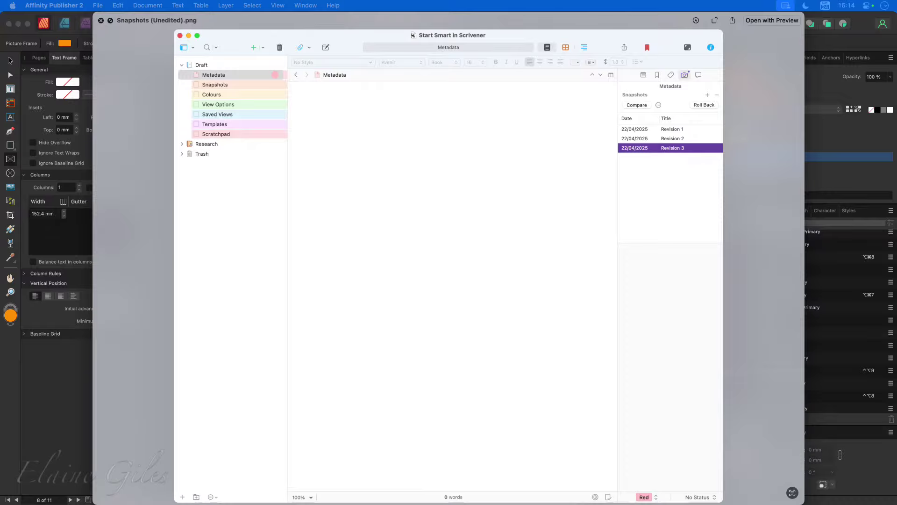
# Step: Close the preview of Snapshots (Unedited).png and place that image file into the empty picture frame
pyautogui.press('Escape')
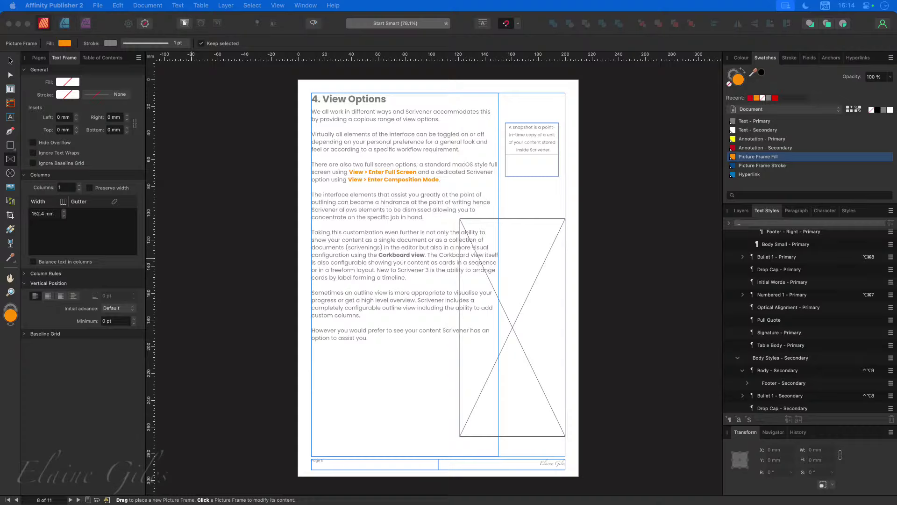
pyautogui.moveTo(0, 316); pyautogui.dragTo(516, 293)
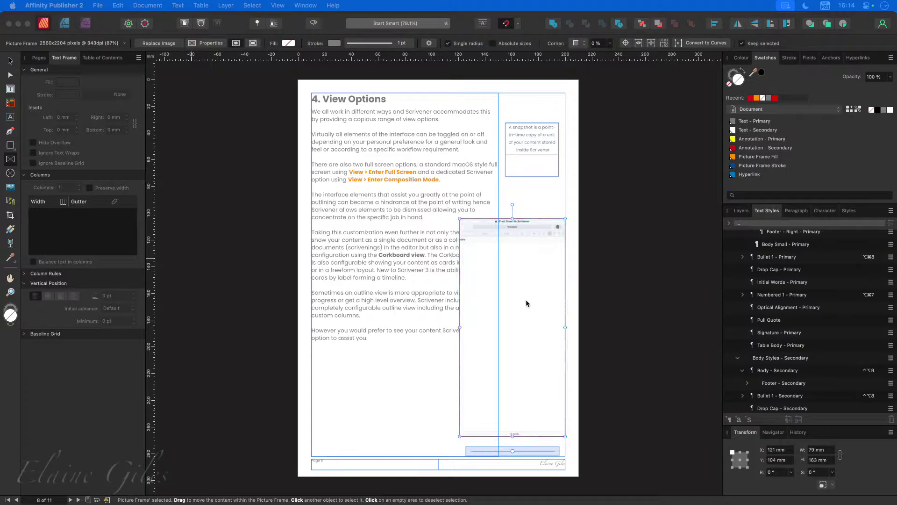
# Step: Enlarge the image inside the page 8 picture frame to about 160% and reposition it to show the Snapshots pane
pyautogui.moveTo(510, 320)
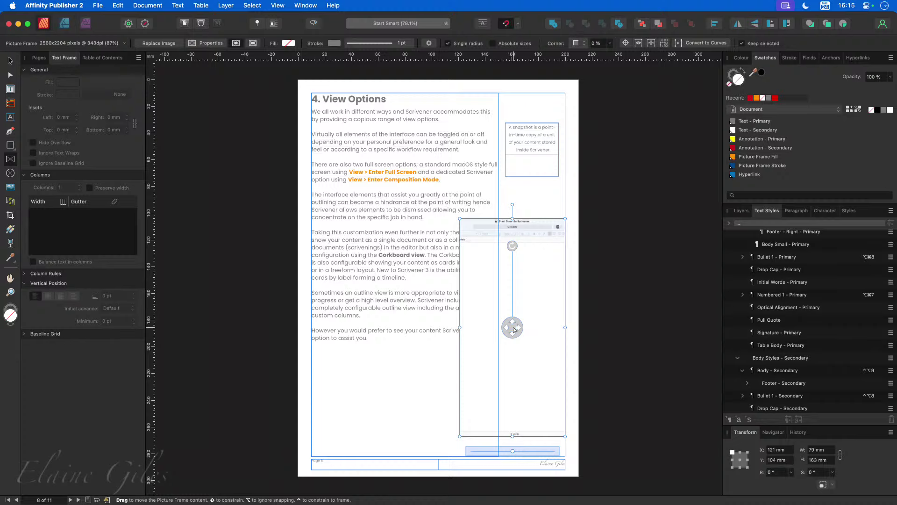
pyautogui.moveTo(513, 329); pyautogui.dragTo(441, 329)
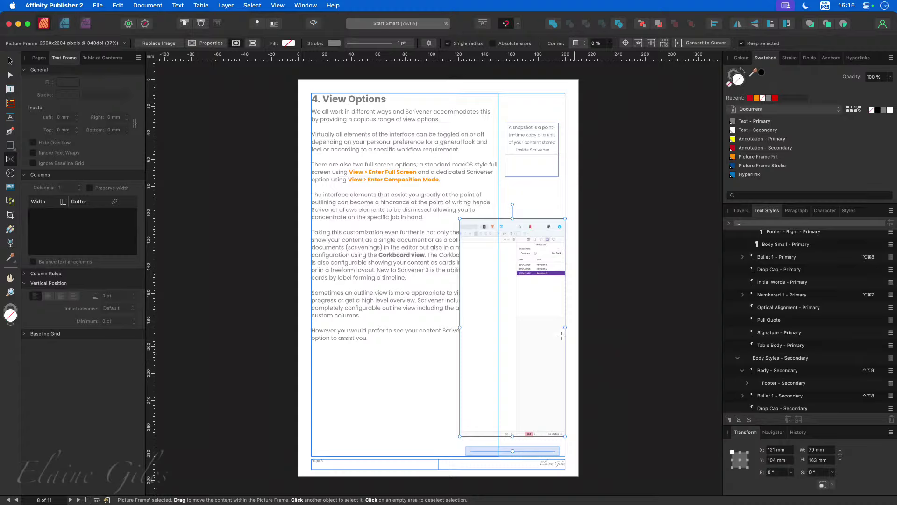
pyautogui.moveTo(551, 304)
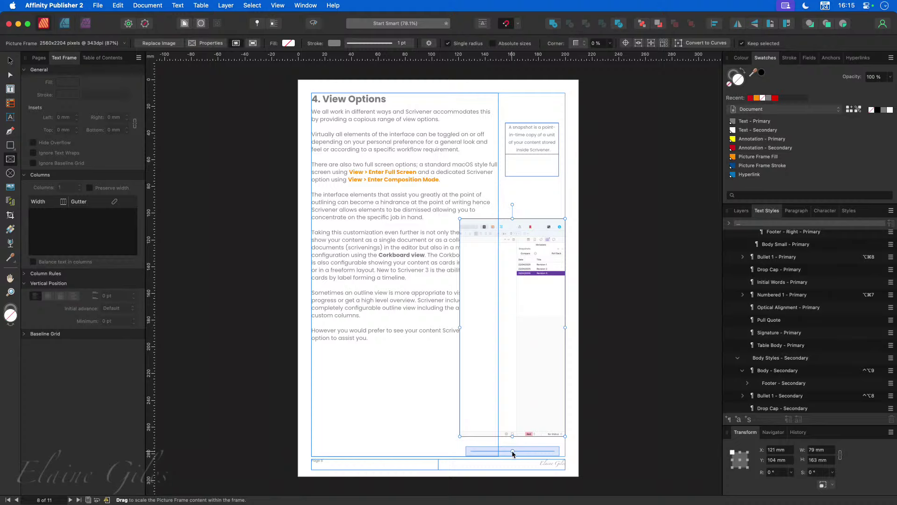
pyautogui.moveTo(516, 452); pyautogui.dragTo(545, 454)
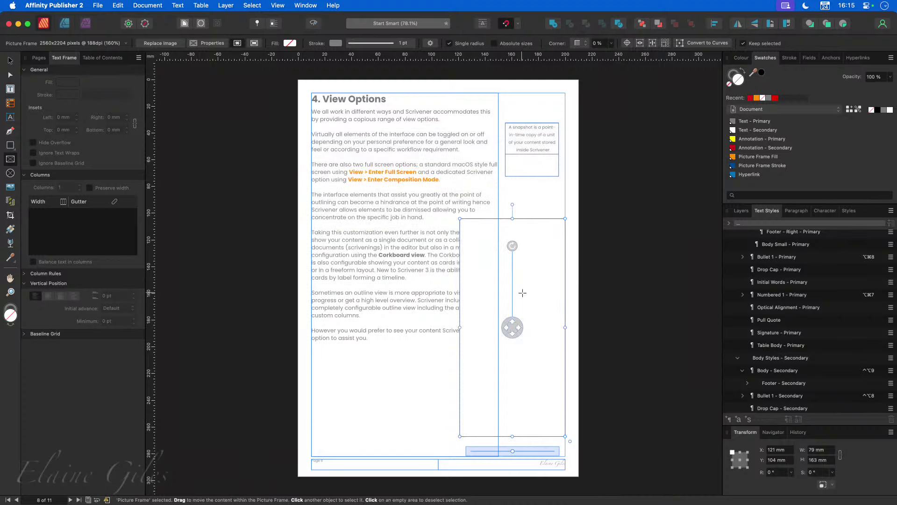
pyautogui.moveTo(509, 329); pyautogui.dragTo(406, 422)
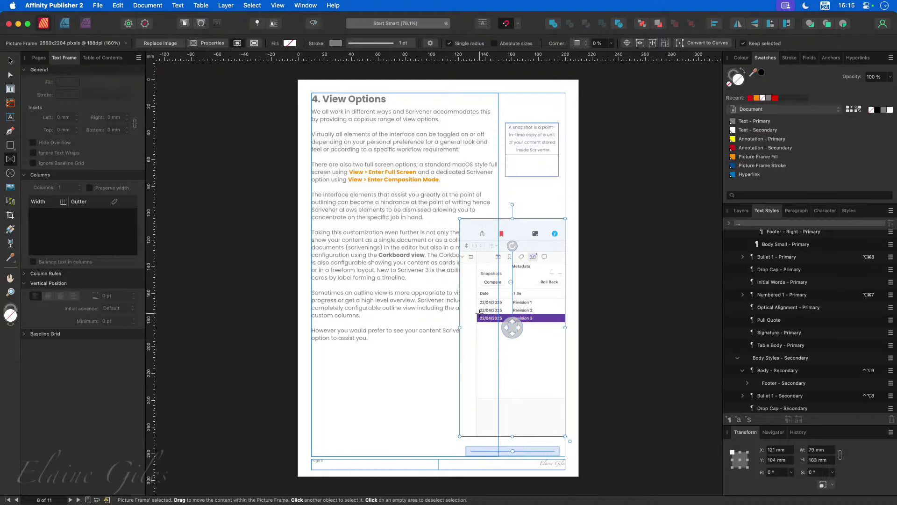
# Step: Scale the framed image up to about 189%, realign it so the Snapshots pane fills the frame's width, and deselect it
pyautogui.moveTo(512, 452); pyautogui.dragTo(518, 452)
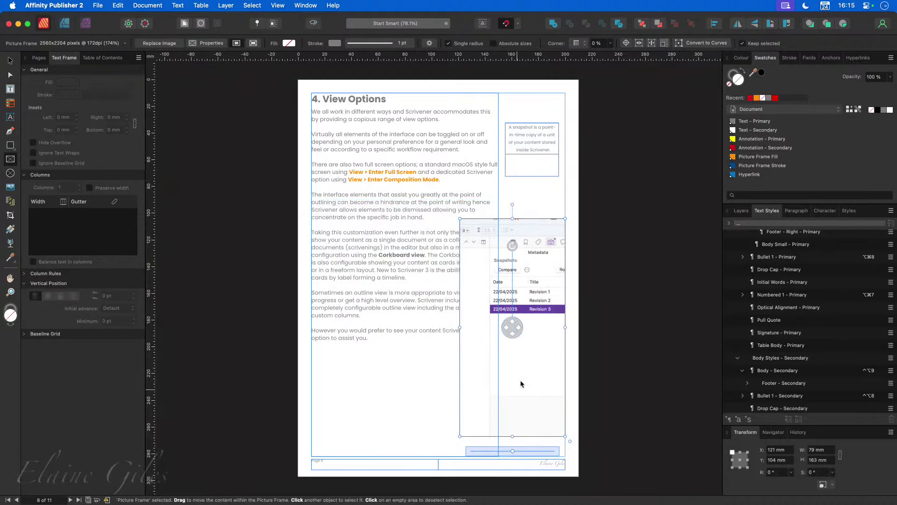
pyautogui.moveTo(513, 331); pyautogui.dragTo(496, 349)
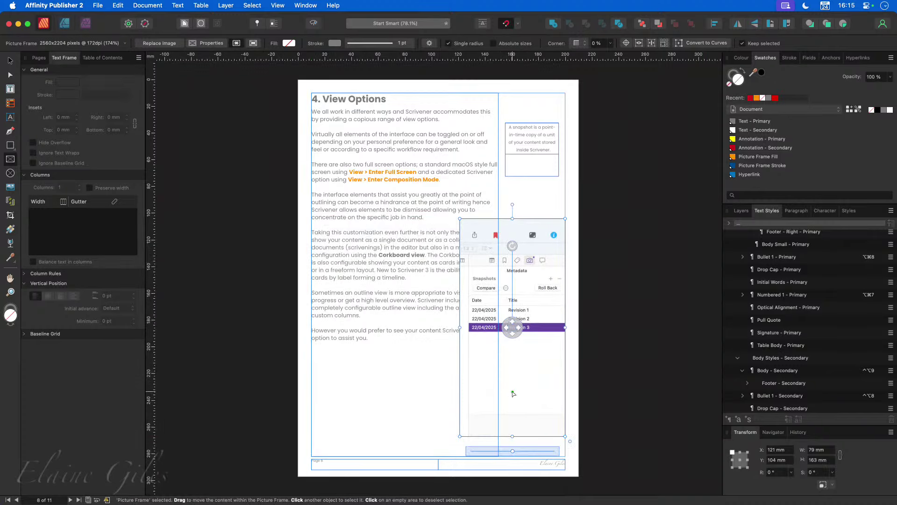
pyautogui.moveTo(514, 452); pyautogui.dragTo(518, 452)
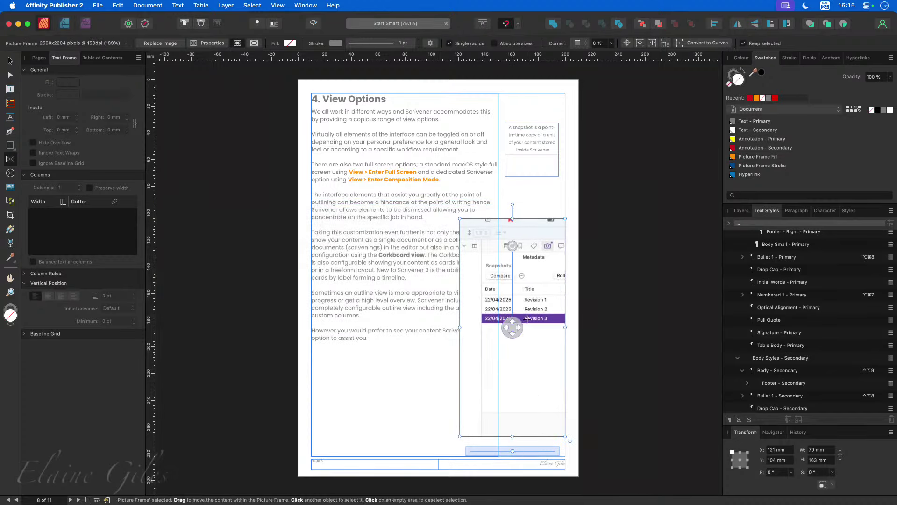
pyautogui.moveTo(516, 327); pyautogui.dragTo(494, 344)
pyautogui.click(627, 312)
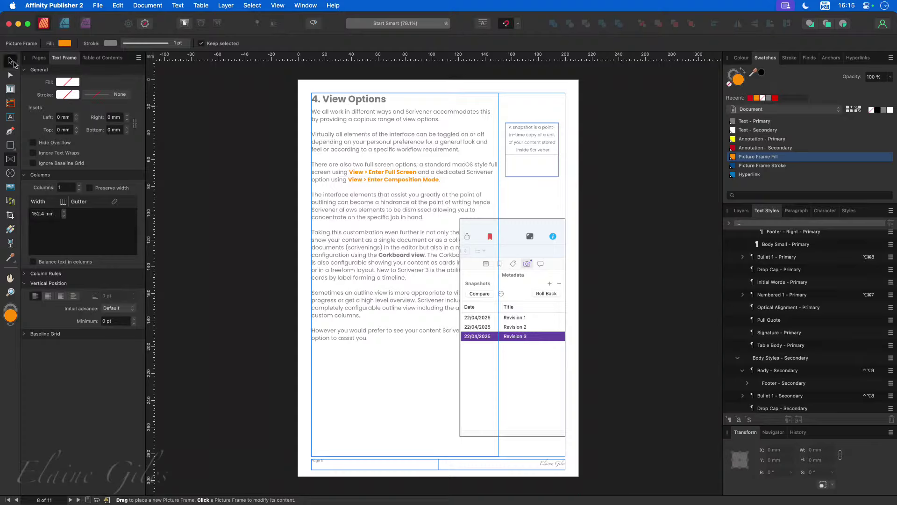
# Step: Select the picture frame on page 8, try the Jump text wrap style, and set its wrap style to Square
pyautogui.click(10, 61)
pyautogui.click(533, 350)
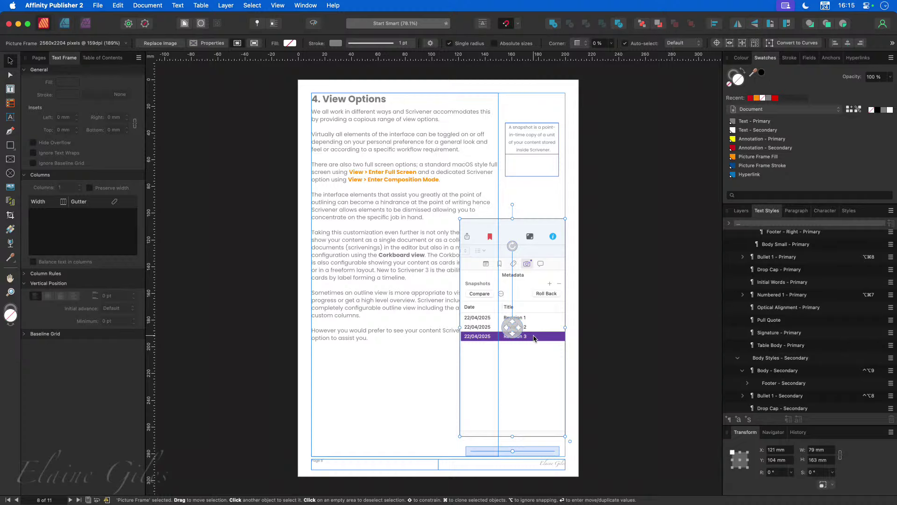
pyautogui.click(353, 238)
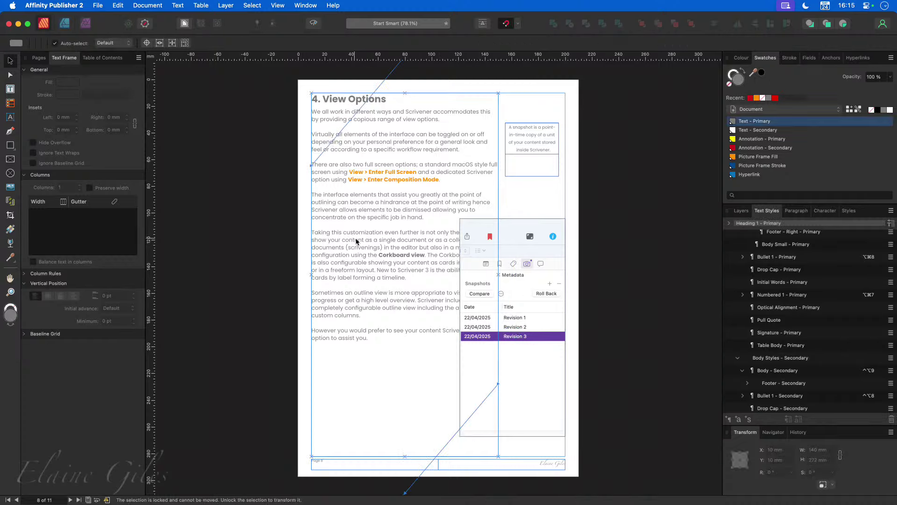
pyautogui.click(544, 242)
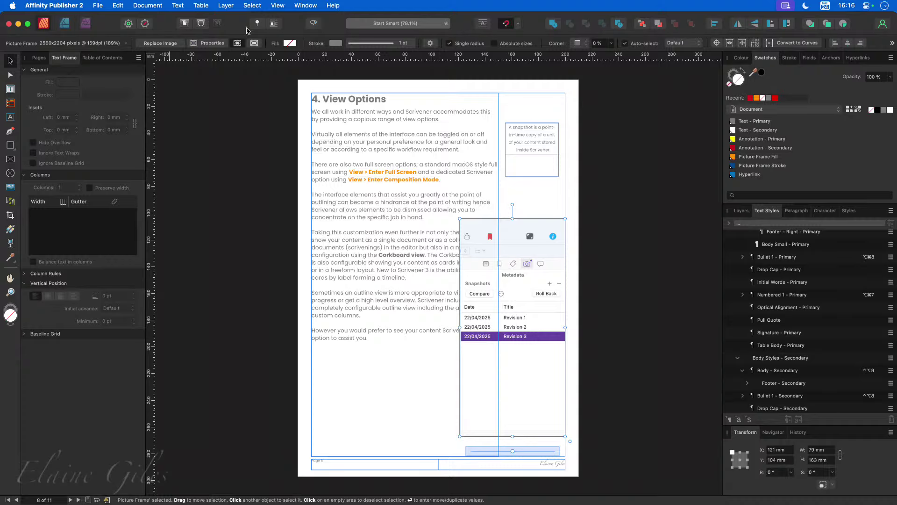
pyautogui.click(184, 24)
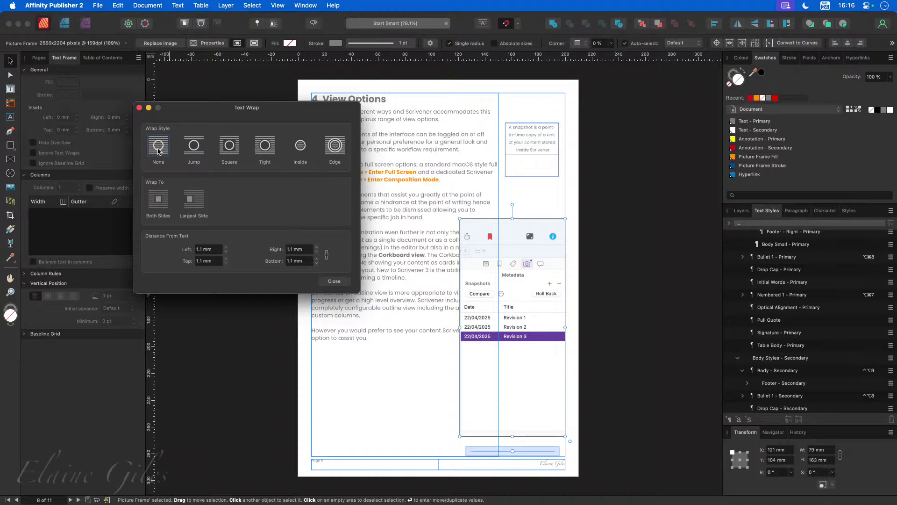
pyautogui.click(195, 155)
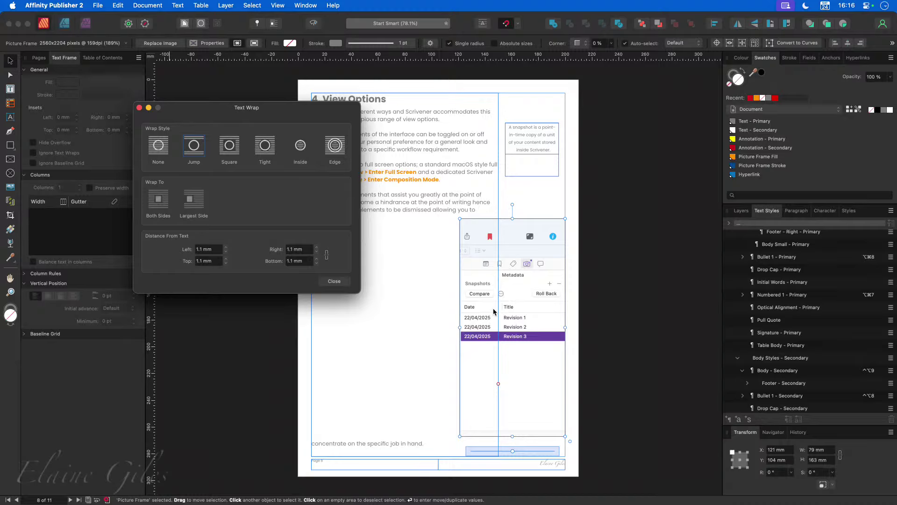
pyautogui.click(231, 151)
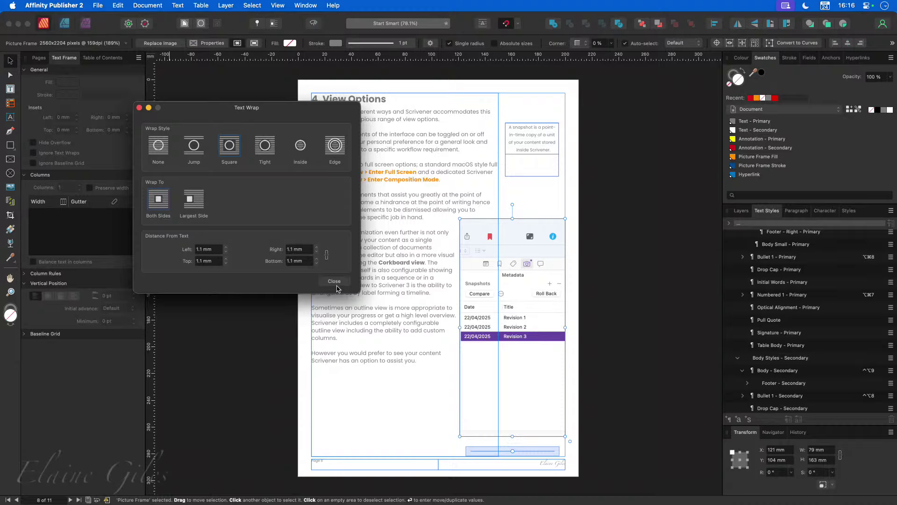
# Step: Link the text wrap distances, set them to 3 mm on all sides, and close the wrap settings with the frame deselected
pyautogui.click(328, 257)
pyautogui.click(317, 247)
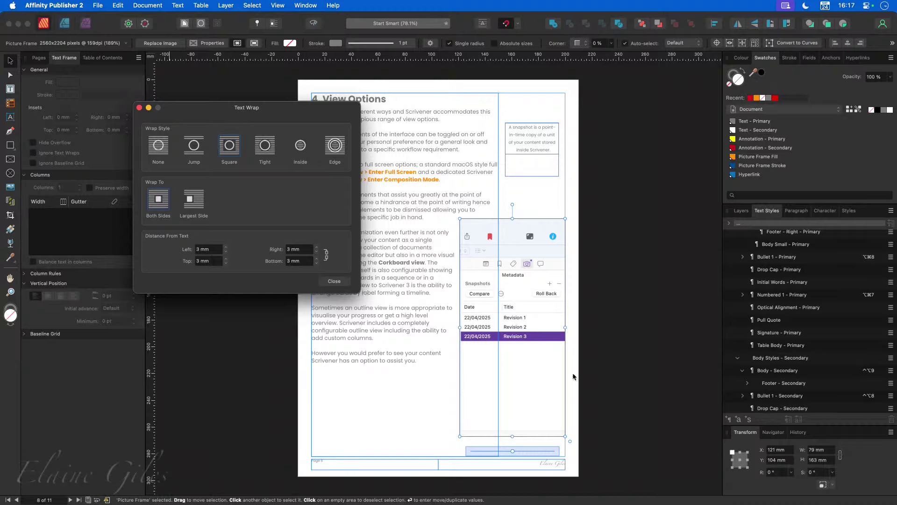
pyautogui.click(332, 281)
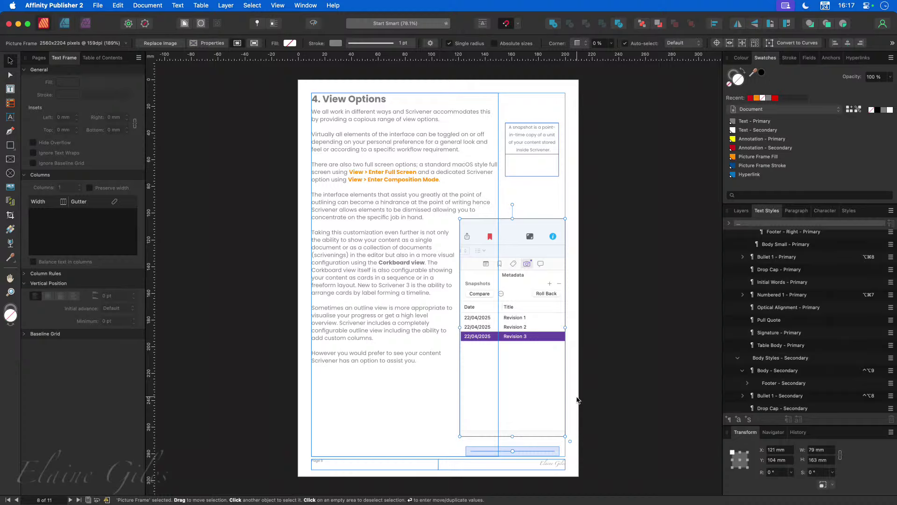
pyautogui.click(640, 437)
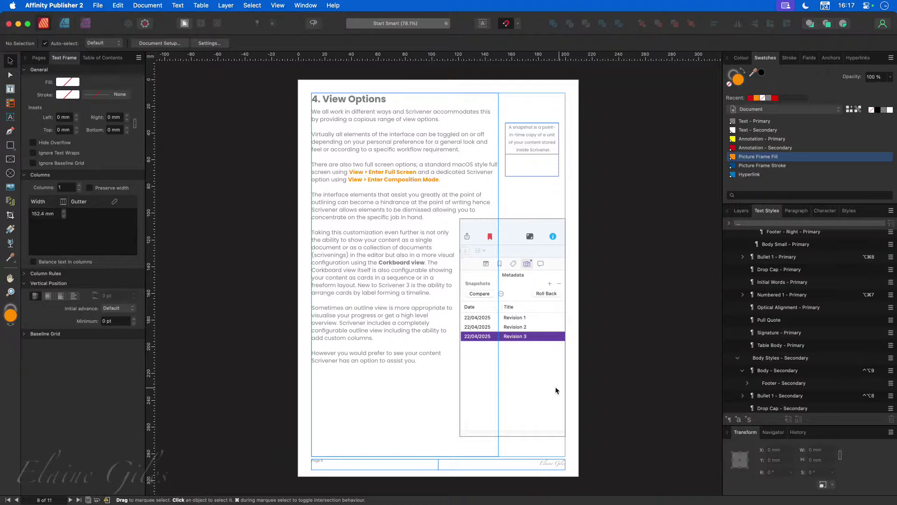
# Step: Look through pages 9 and 11 of the document and select the main text frame on page 11
pyautogui.click(39, 57)
pyautogui.scroll(-5, 97, 333)
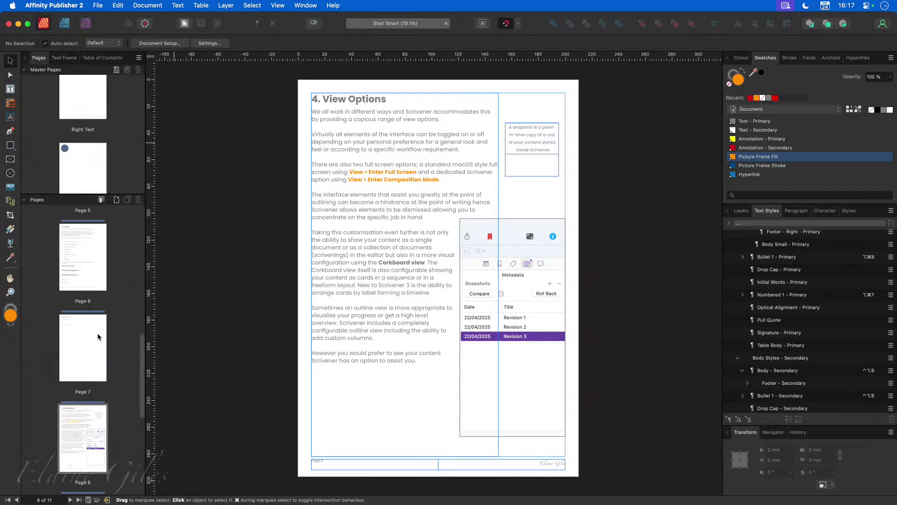
pyautogui.click(90, 379)
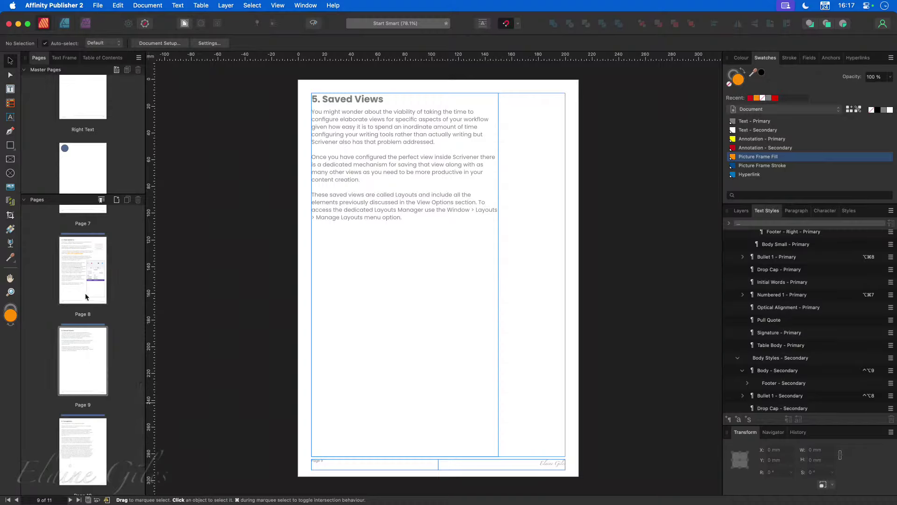
pyautogui.scroll(-3, 96, 350)
pyautogui.click(82, 432)
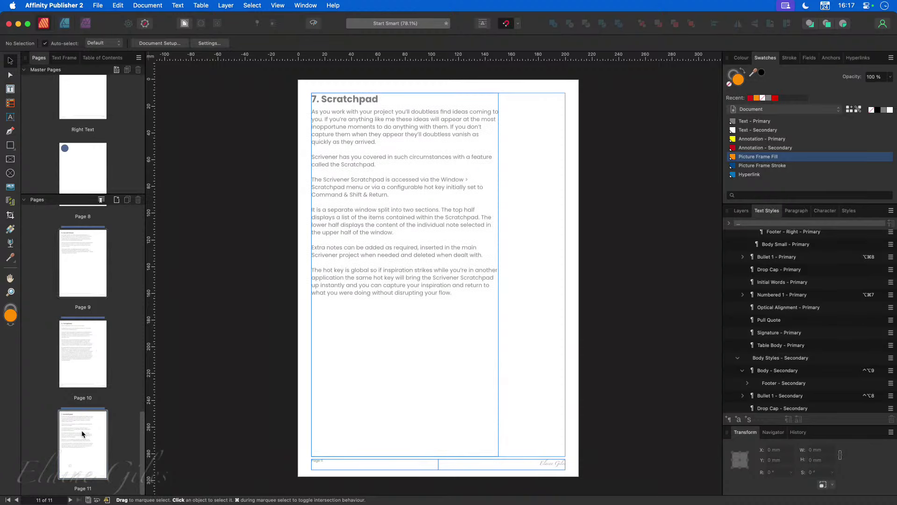
pyautogui.click(394, 327)
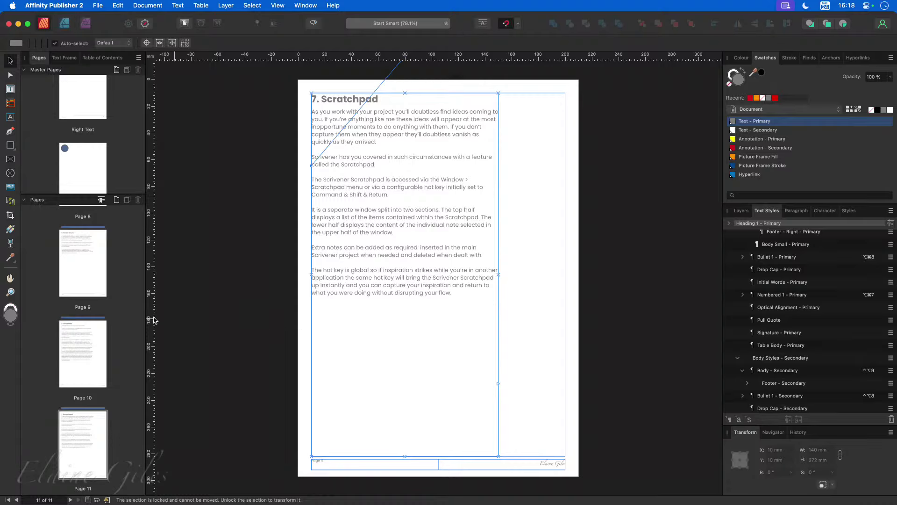
# Step: Pin the picture frame on page 8 to the start of the "Sometimes an outline view" paragraph and deselect it
pyautogui.scroll(6, 93, 318)
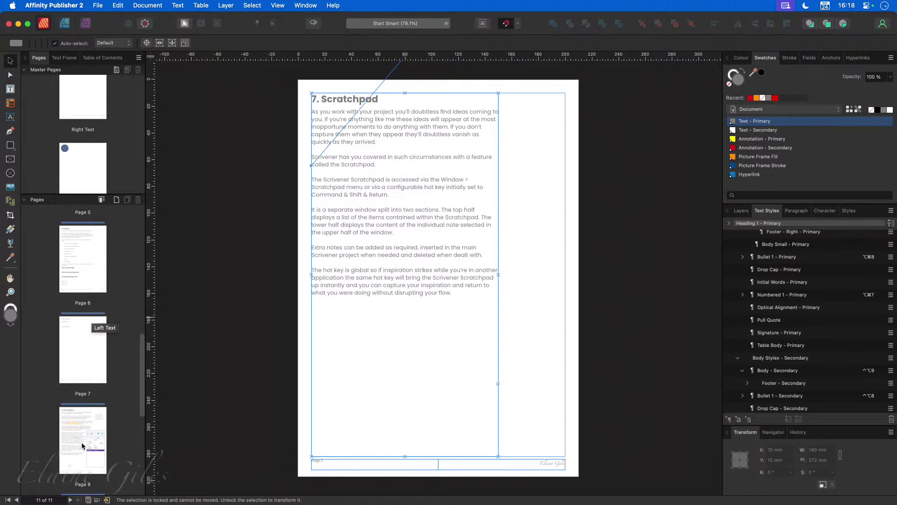
pyautogui.click(84, 444)
pyautogui.click(517, 255)
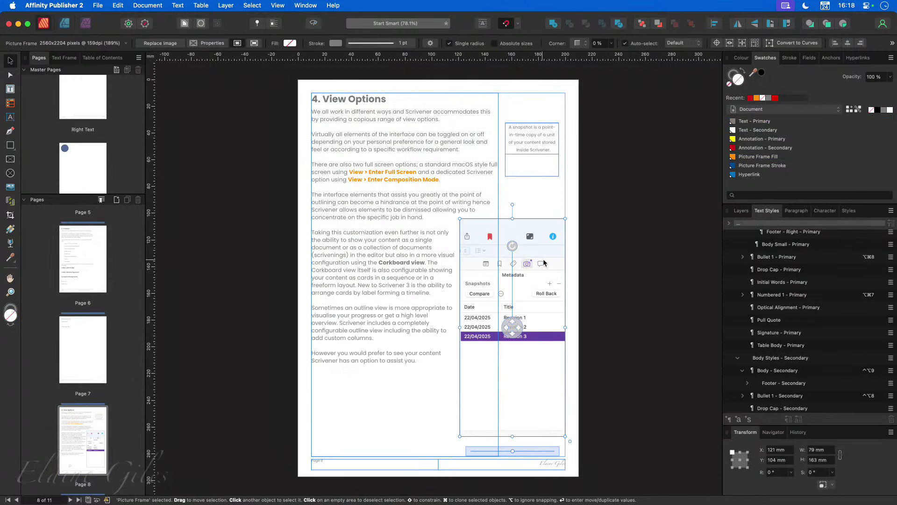
pyautogui.click(257, 23)
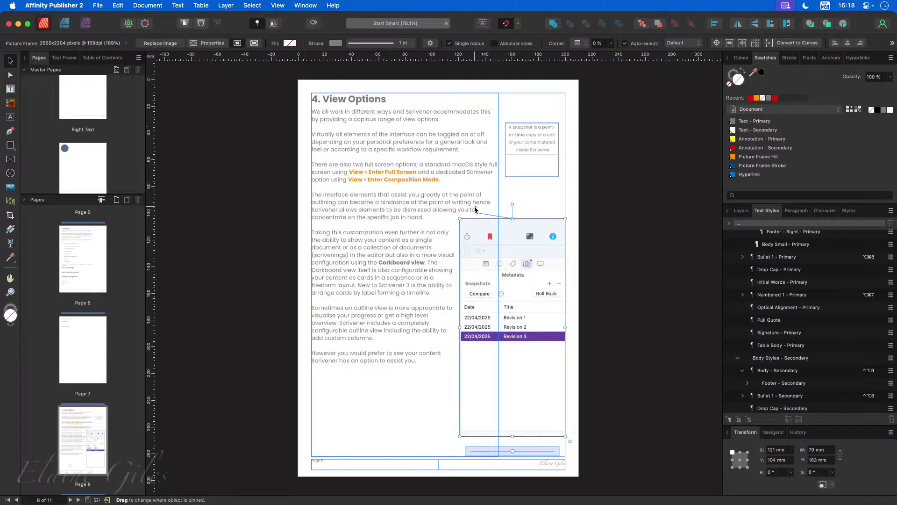
pyautogui.moveTo(475, 208); pyautogui.dragTo(312, 230)
pyautogui.moveTo(313, 231); pyautogui.dragTo(312, 307)
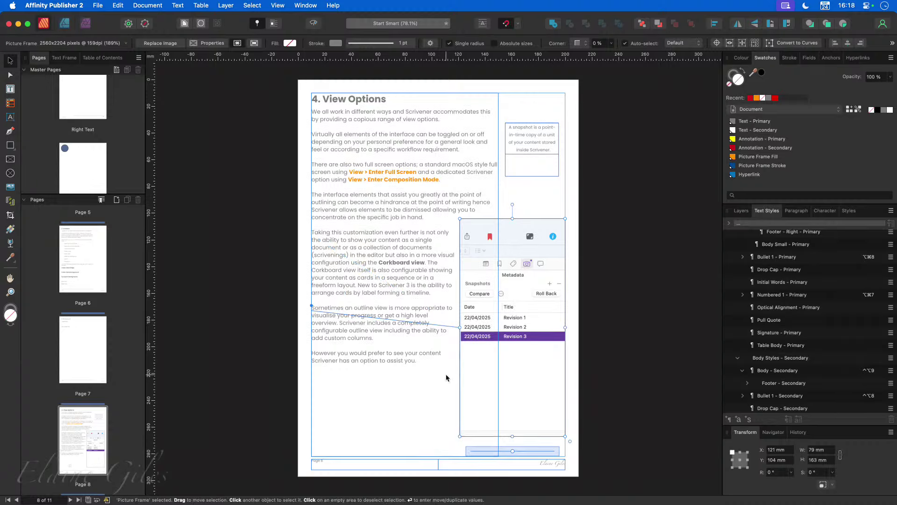
pyautogui.click(255, 256)
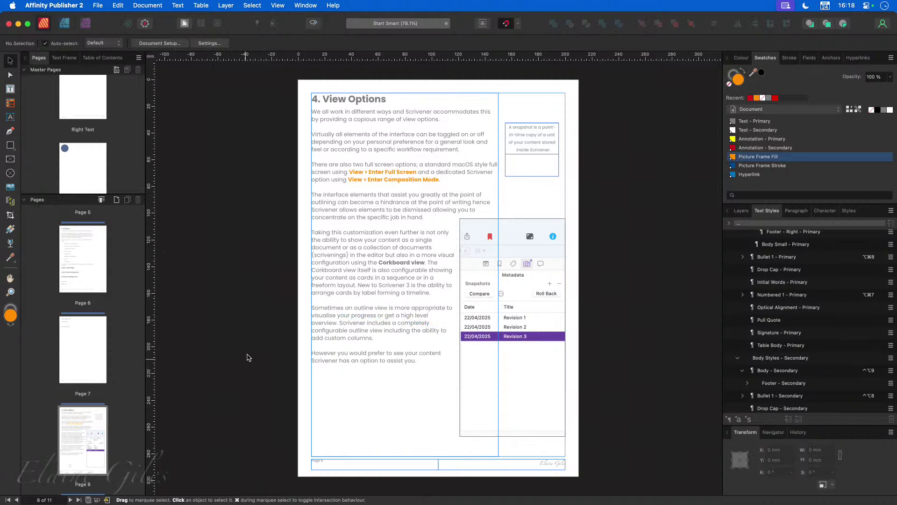
# Step: Add one page after page 11 using the Left Text master and place the text cursor in its main frame
pyautogui.scroll(-5, 107, 333)
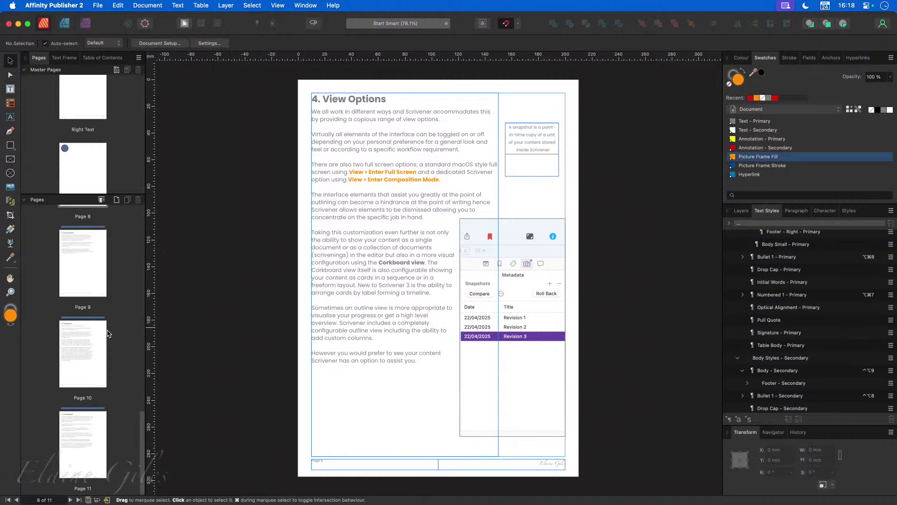
pyautogui.click(97, 446)
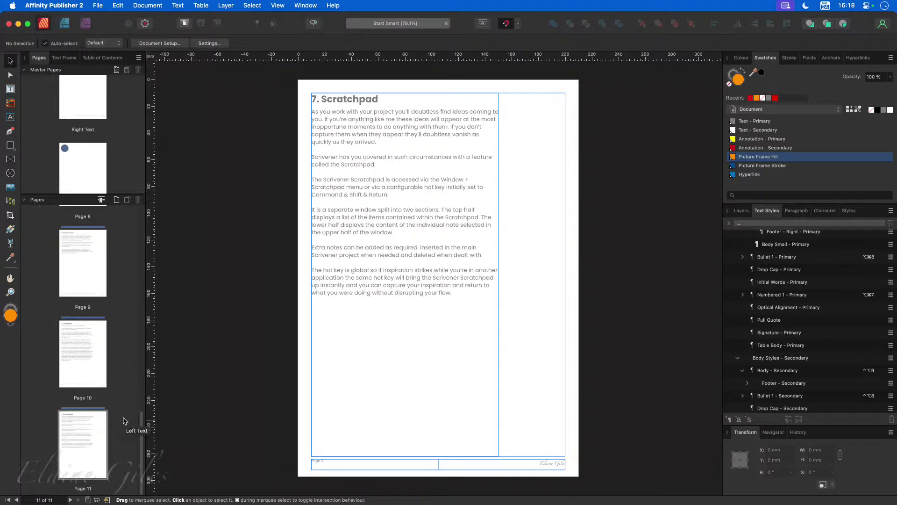
pyautogui.click(116, 200)
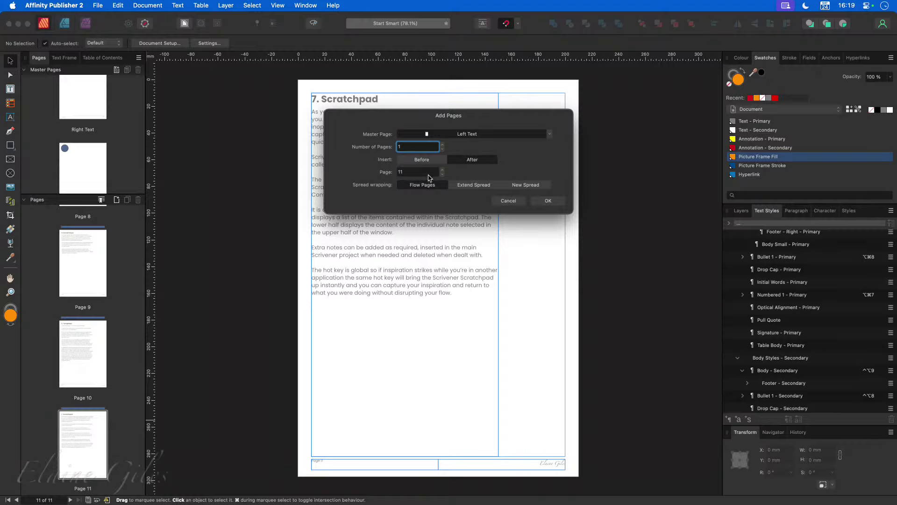
pyautogui.click(554, 201)
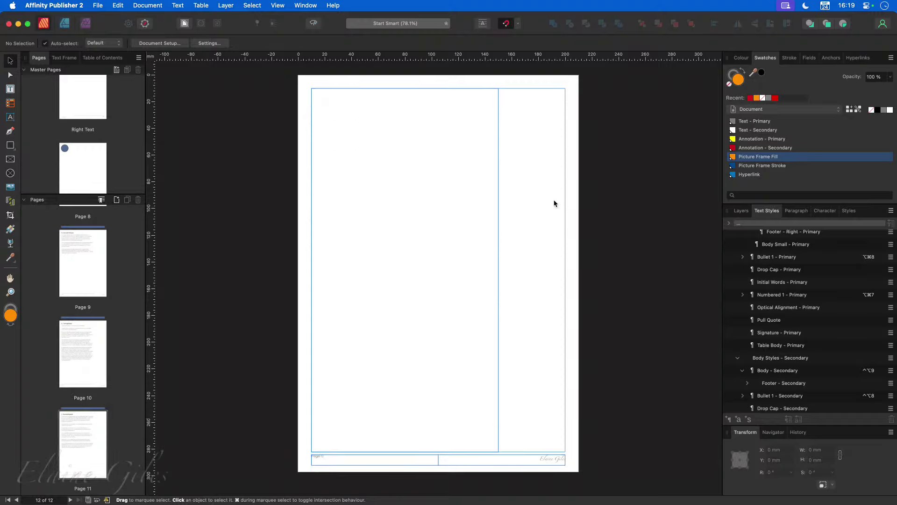
pyautogui.click(388, 241)
pyautogui.doubleClick(371, 226)
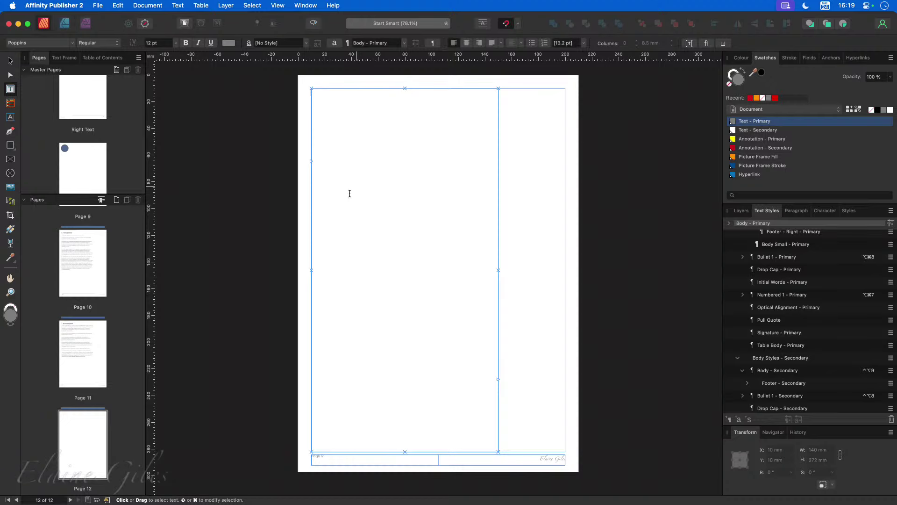
# Step: Compare the main text frames on pages 11 and 12, ending with the page 11 frame selected
pyautogui.click(79, 344)
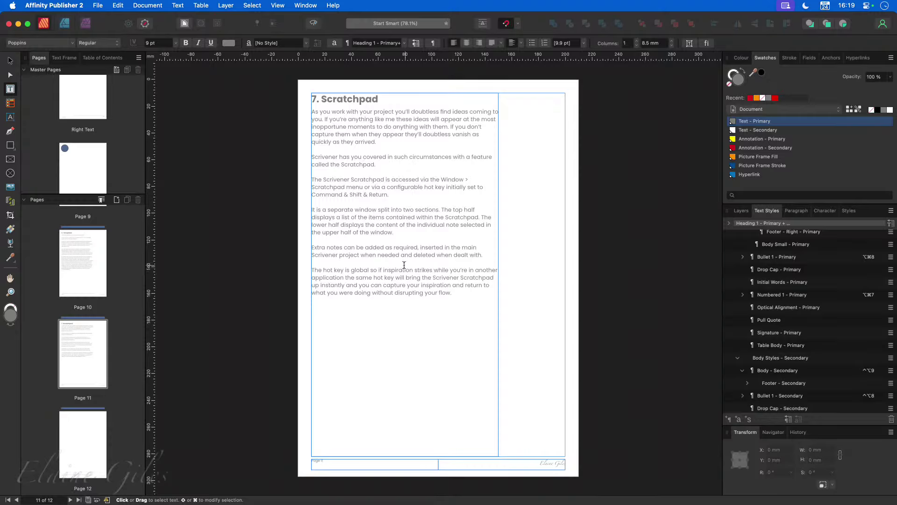
pyautogui.click(83, 431)
pyautogui.click(377, 228)
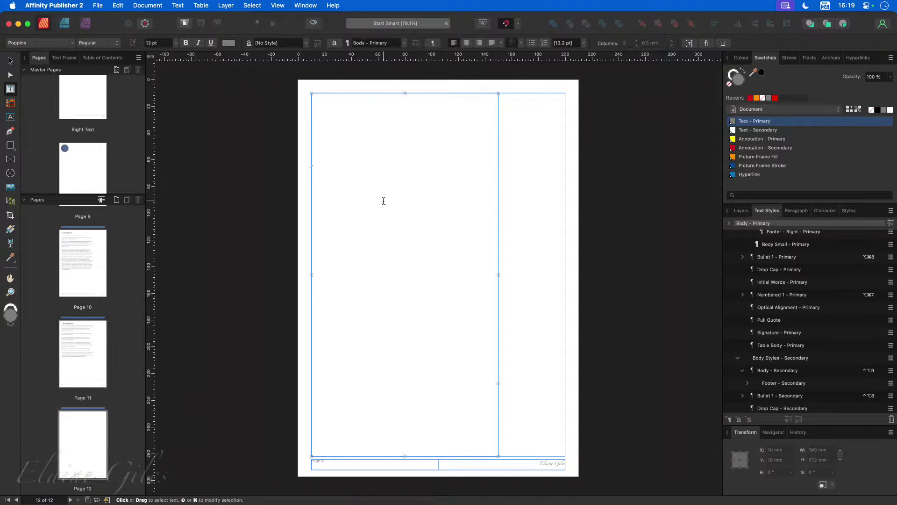
pyautogui.click(89, 354)
pyautogui.click(376, 284)
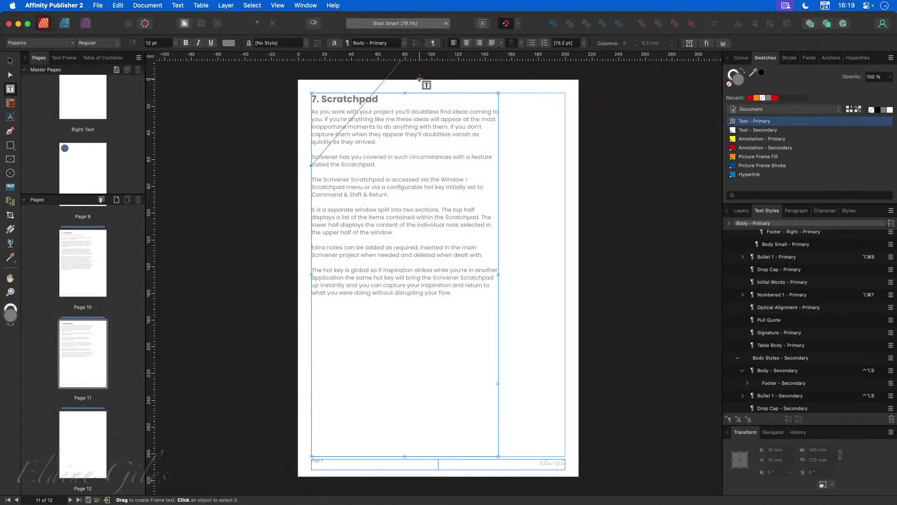
# Step: Place the About copy text file from the Copy folder in the main text frame on page 12
pyautogui.scroll(5, 378, 220)
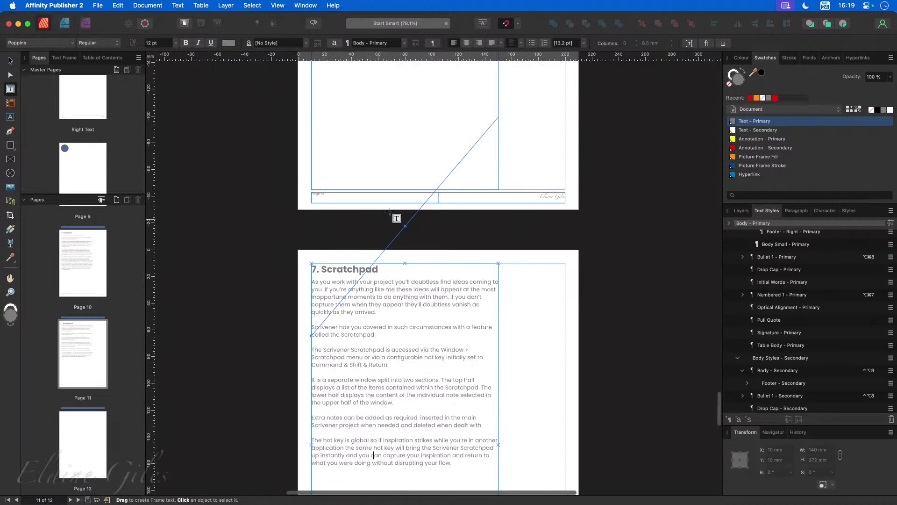
pyautogui.scroll(-6, 438, 301)
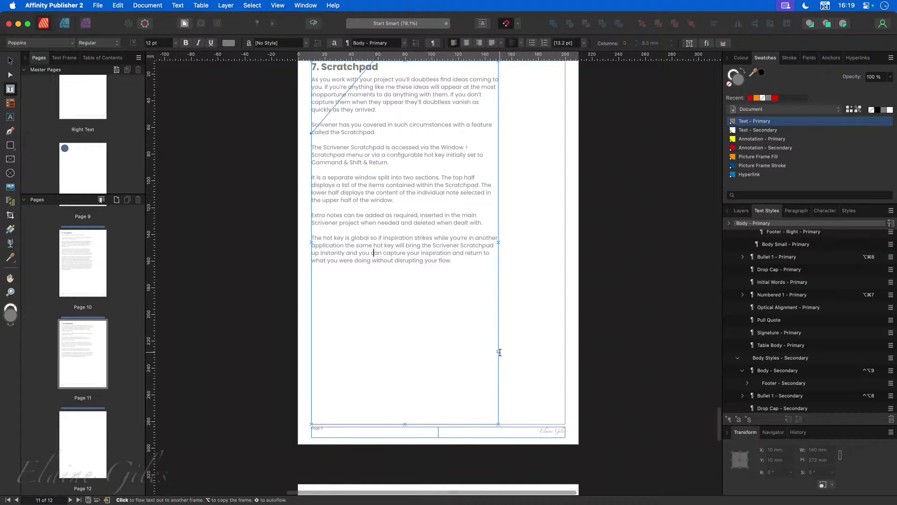
pyautogui.scroll(-10, 405, 363)
pyautogui.click(389, 371)
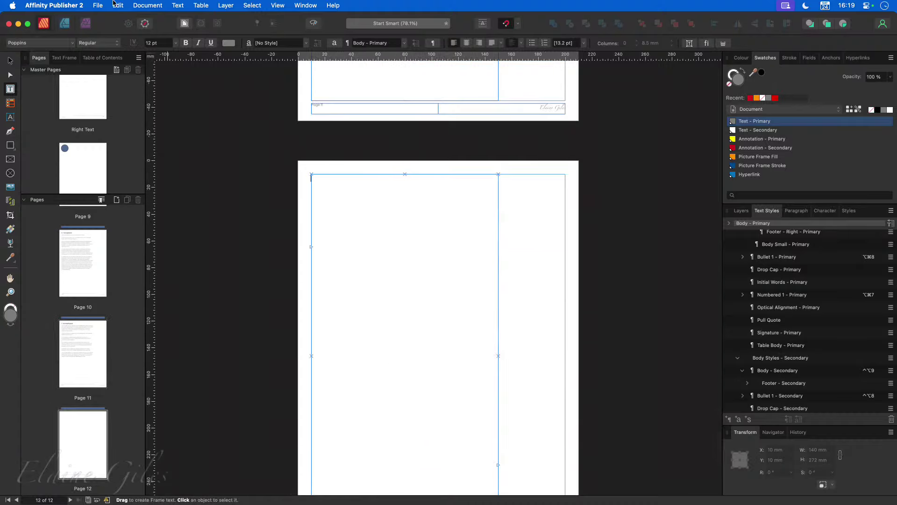
pyautogui.click(98, 5)
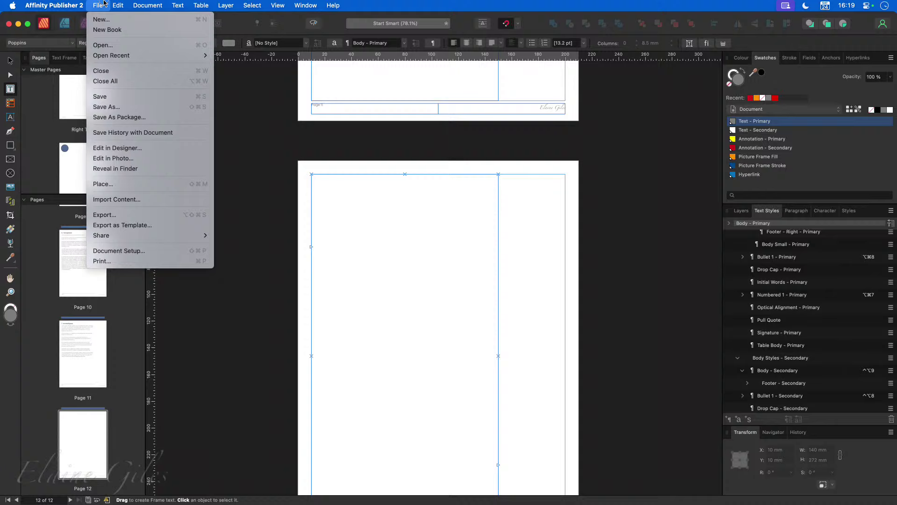
pyautogui.click(136, 184)
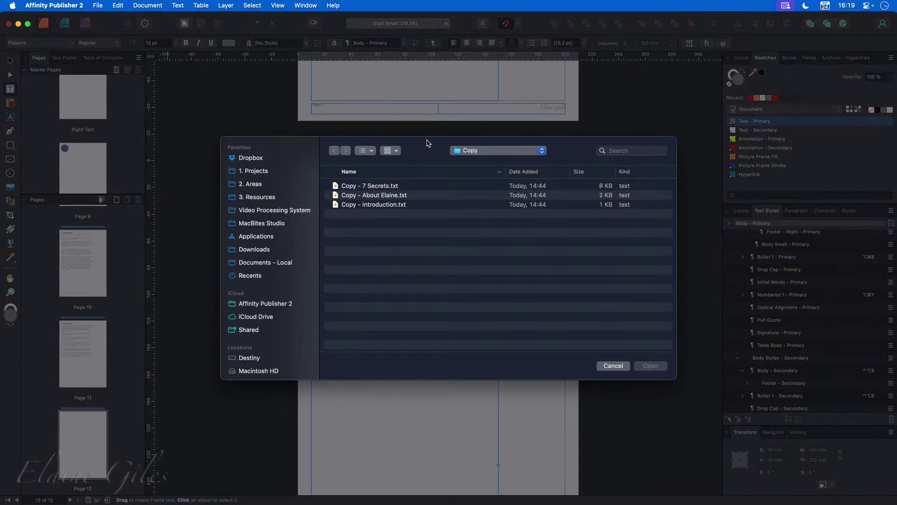
pyautogui.click(379, 195)
pyautogui.click(645, 365)
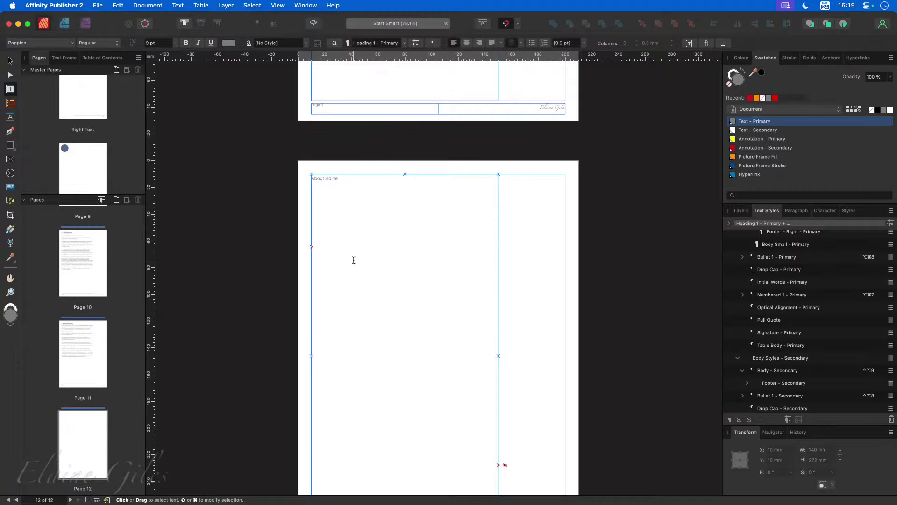
# Step: Check how the placed copy fits page 12 and where its overflow text runs
pyautogui.scroll(-10, 384, 271)
pyautogui.scroll(10, 385, 271)
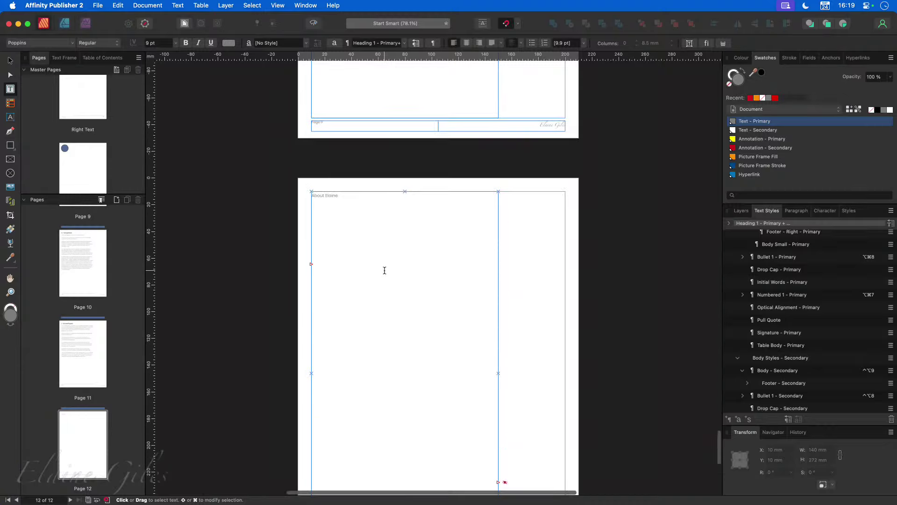
pyautogui.scroll(-8, 385, 271)
pyautogui.scroll(1, 384, 271)
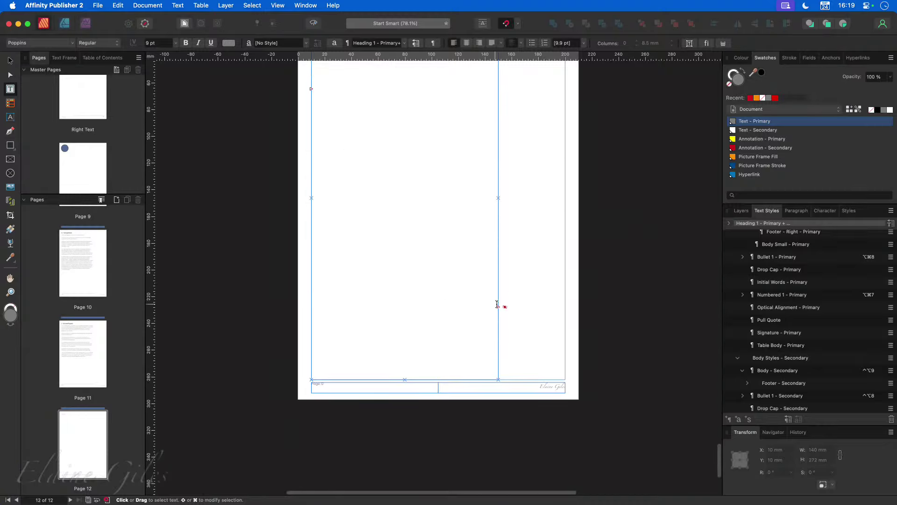
pyautogui.moveTo(505, 309)
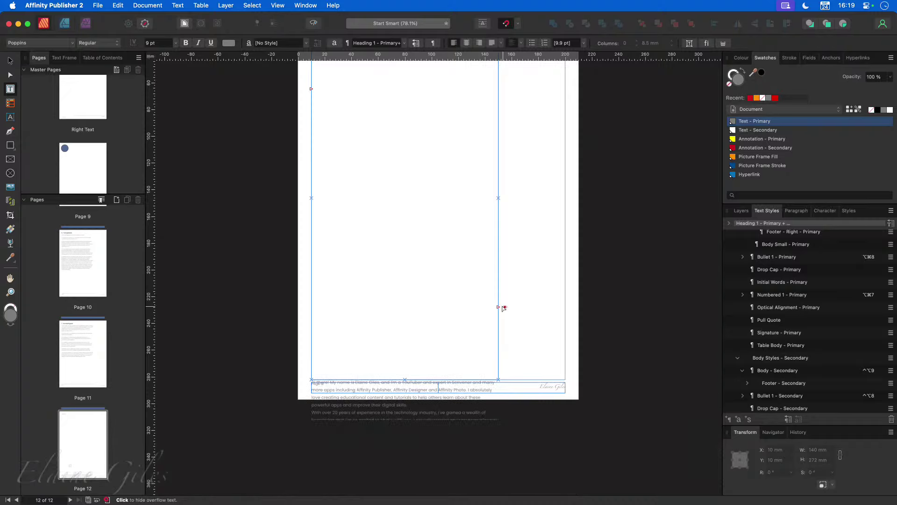
pyautogui.scroll(6, 448, 290)
# Step: Apply the Heading 1 - Primary style to the page 12 title and Body - Primary to the paragraph below it
pyautogui.click(411, 286)
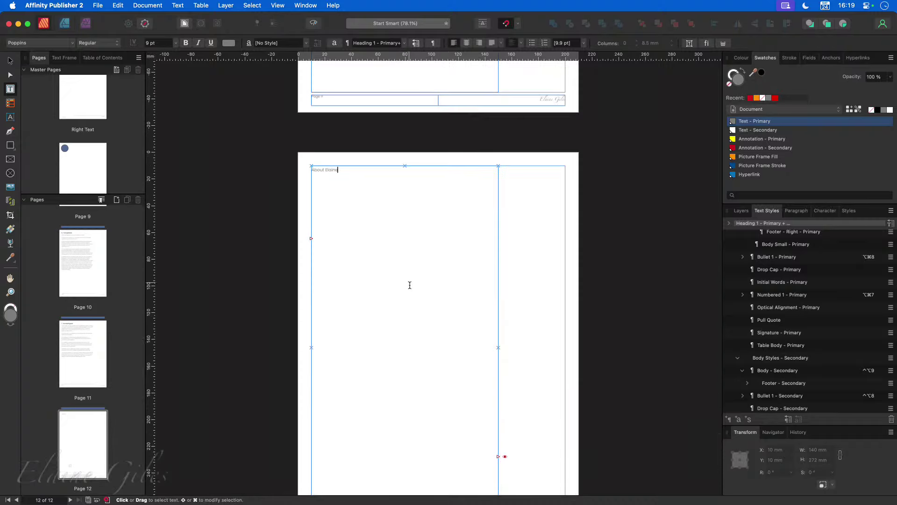
pyautogui.scroll(-2, 413, 287)
pyautogui.scroll(-1, 414, 287)
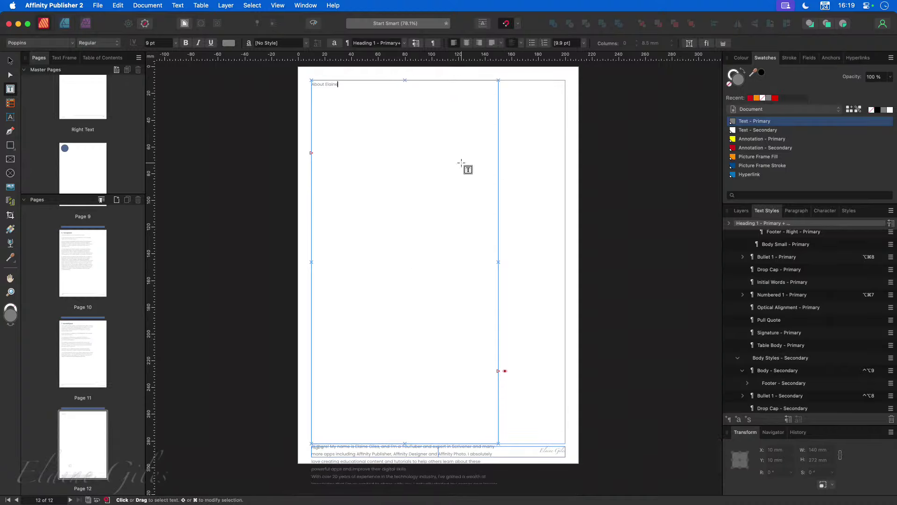
pyautogui.press('super+alt+1')
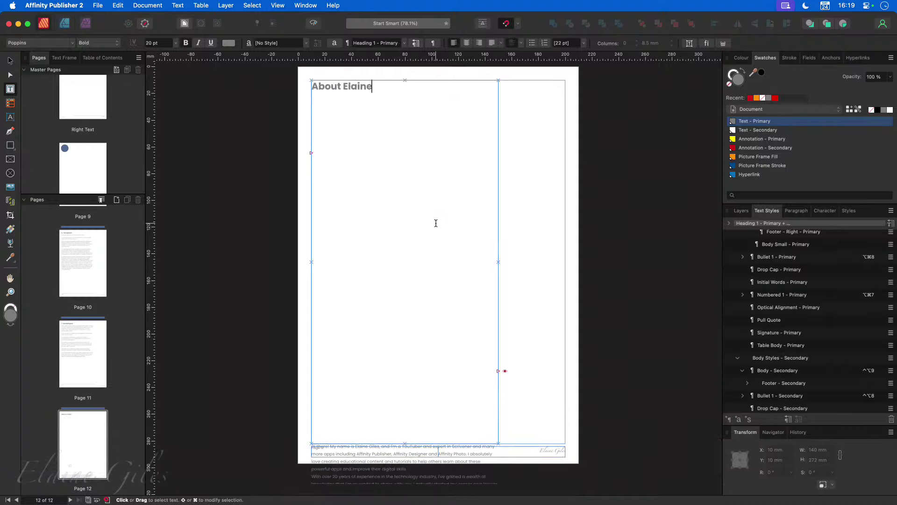
pyautogui.press('Delete')
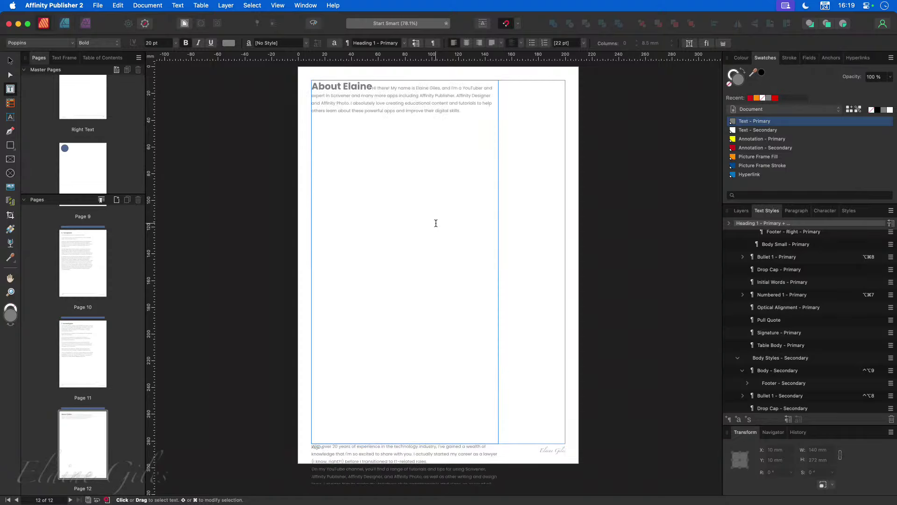
pyautogui.press('super+z')
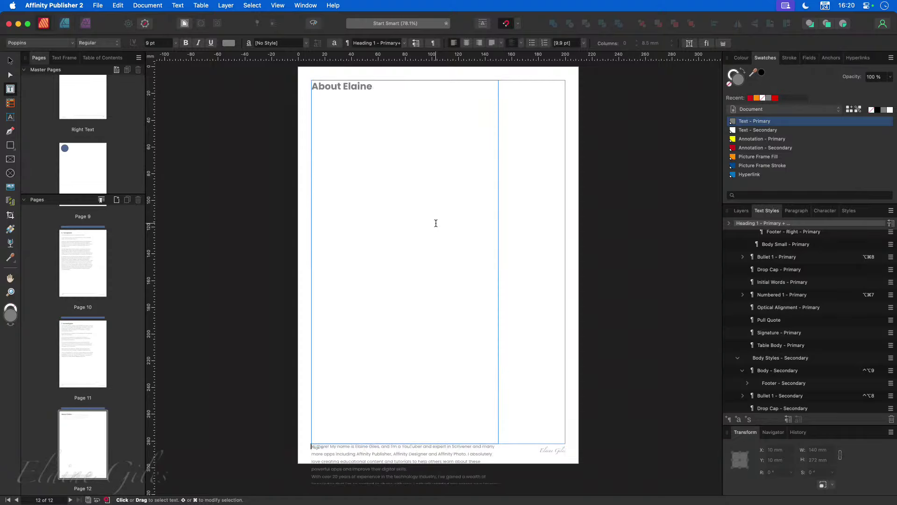
pyautogui.press('Escape')
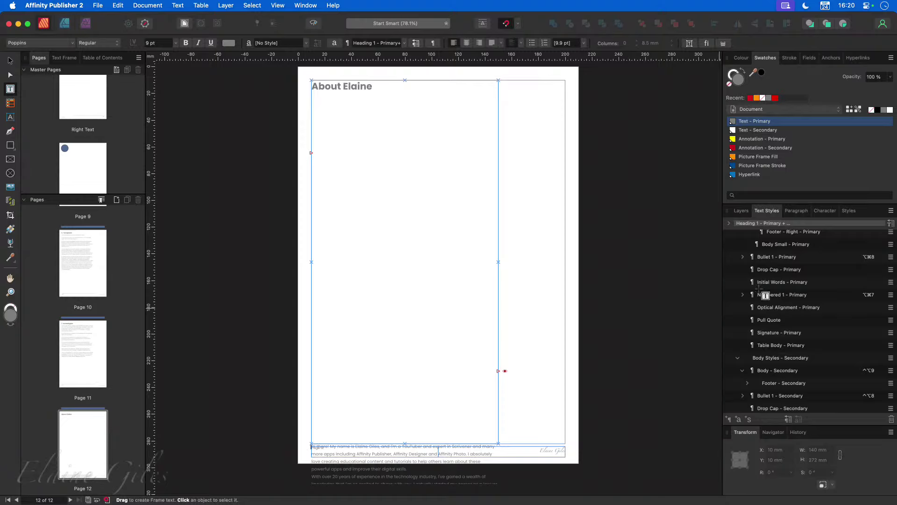
pyautogui.scroll(3, 798, 311)
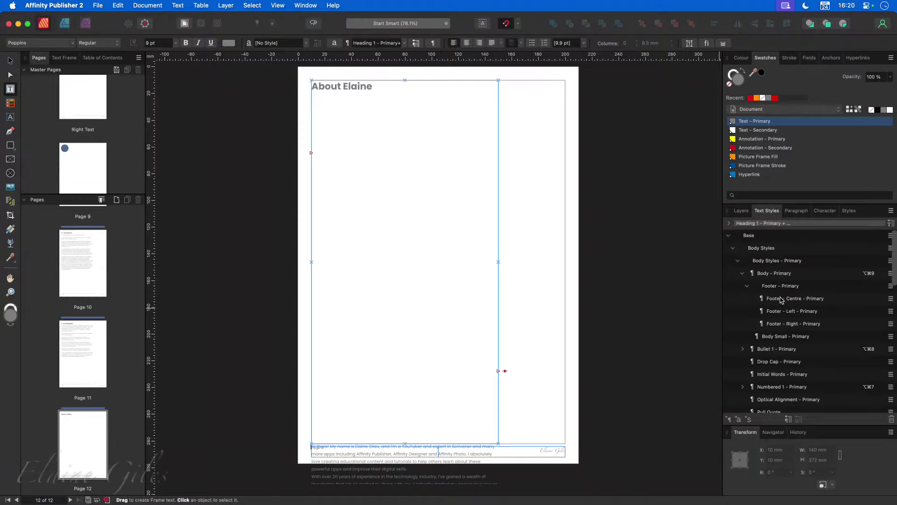
pyautogui.click(775, 274)
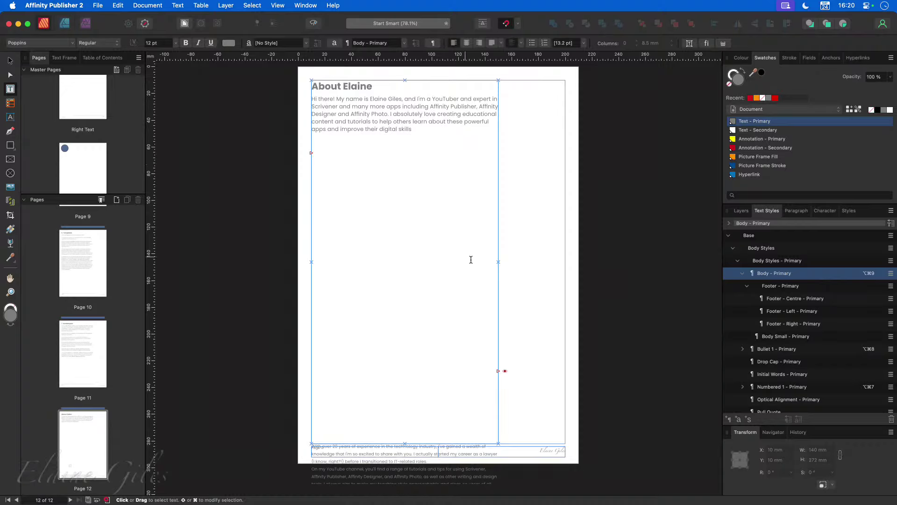
# Step: Apply Body - Primary to all the placed text on page 12 and Heading 1 - Primary to its title
pyautogui.scroll(-5, 448, 416)
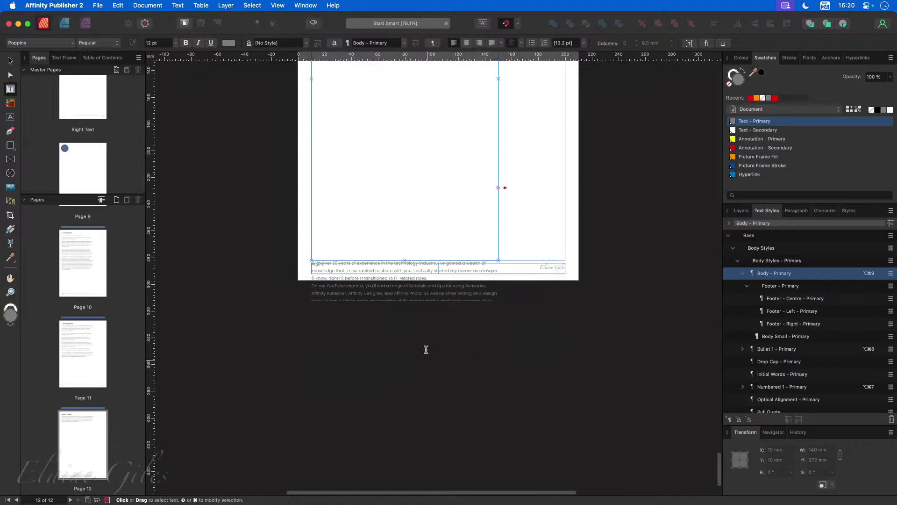
pyautogui.click(417, 290)
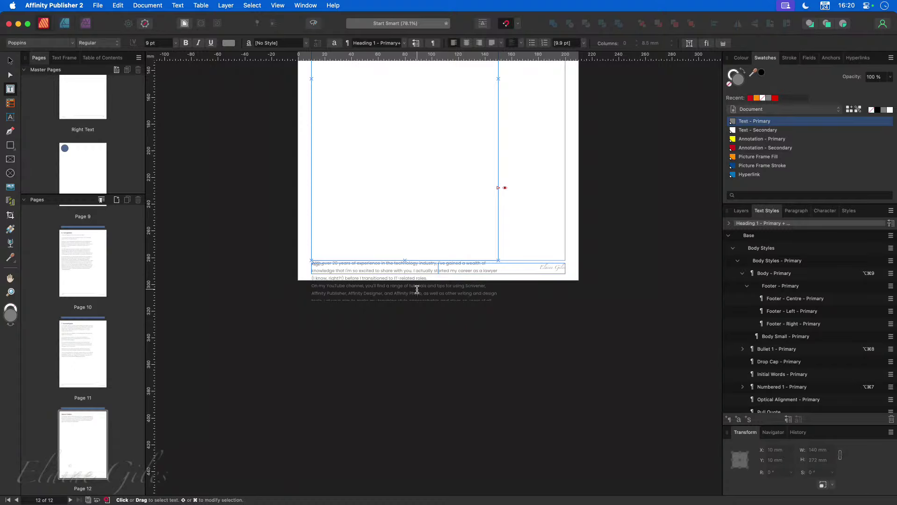
pyautogui.press('super+a')
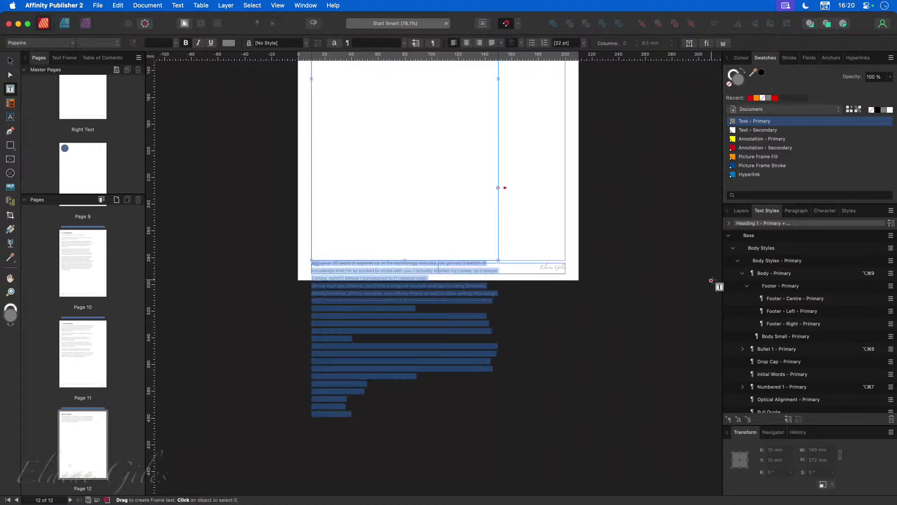
pyautogui.click(785, 274)
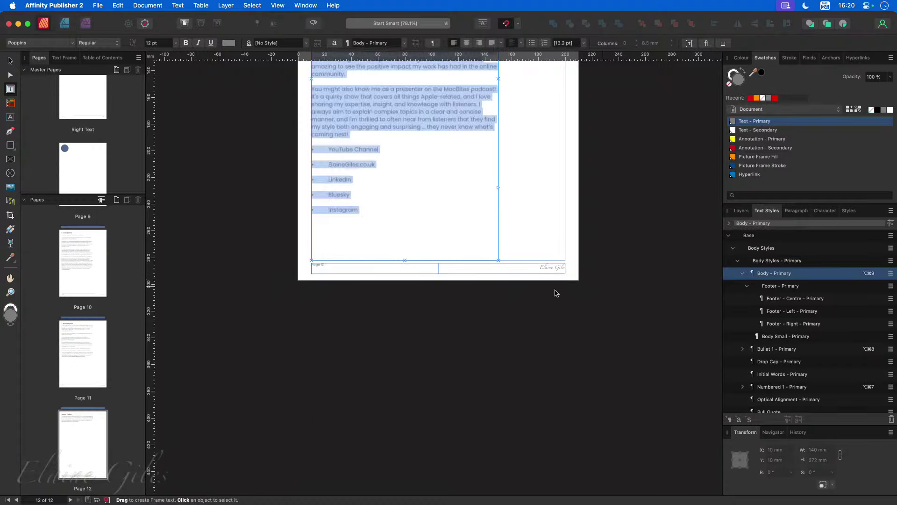
pyautogui.scroll(8, 350, 303)
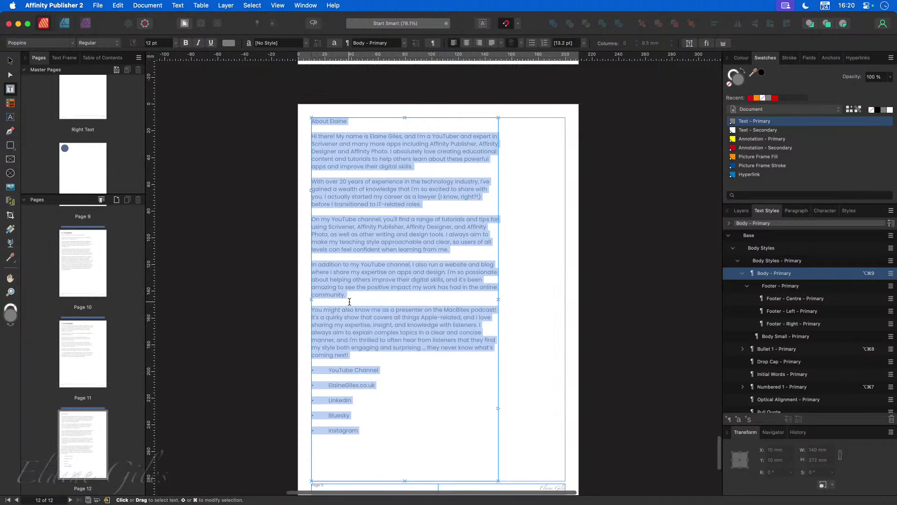
pyautogui.click(344, 124)
pyautogui.press('alt+super+1')
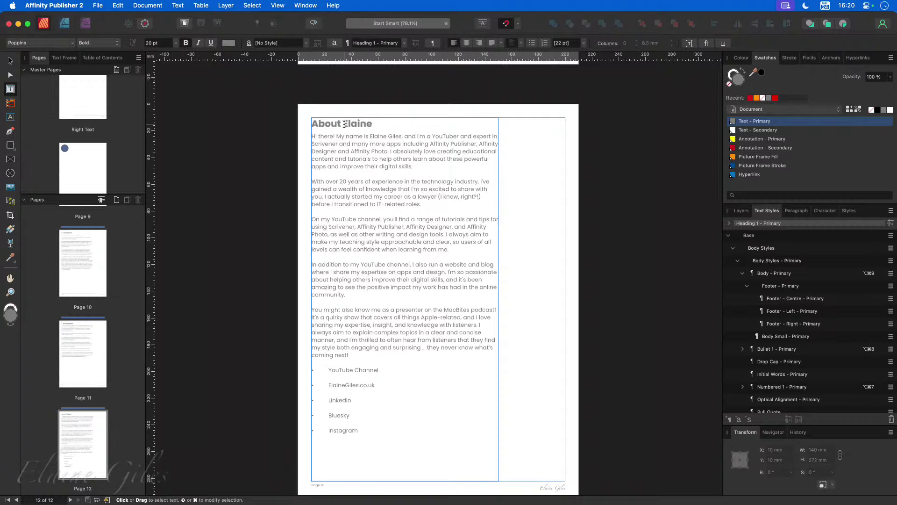
# Step: Remove the imported bullet characters and indents from the five link lines, from Instagram up to YouTube Channel
pyautogui.click(363, 427)
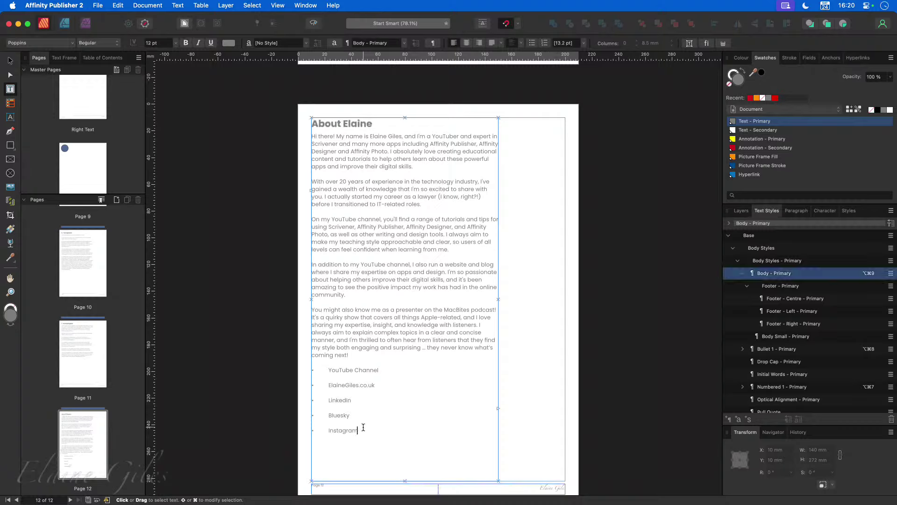
pyautogui.press('super+Left')
pyautogui.press('BackSpace')
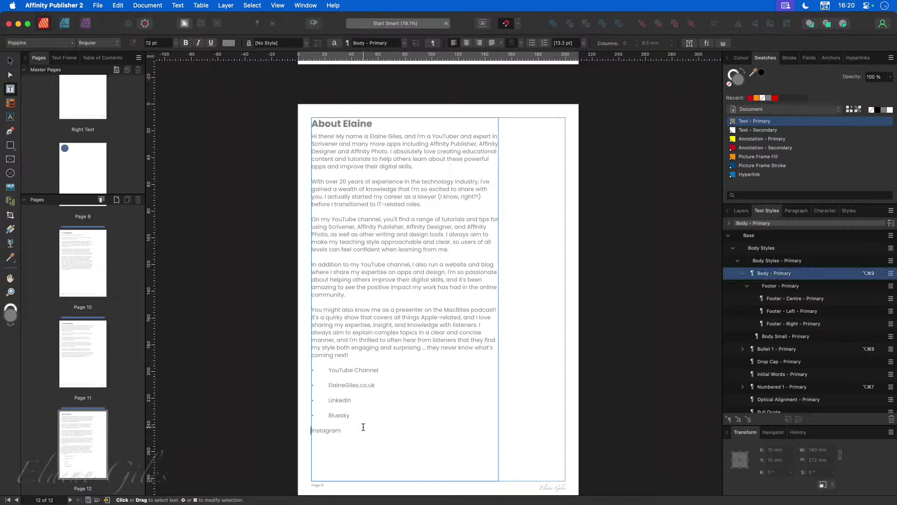
pyautogui.press('BackSpace')
pyautogui.press('BackSpace')
pyautogui.press('BackSpace')
pyautogui.press('BackSpace')
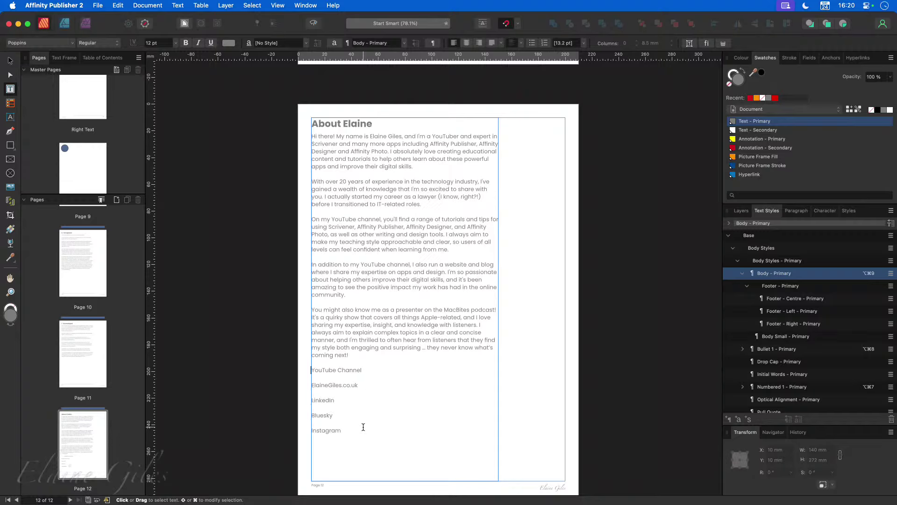
# Step: Format the five link lines from YouTube Channel to Instagram with the Bullet 1 - Primary style
pyautogui.hotkey('shift', 'Down')
pyautogui.hotkey('shift', 'Down')
pyautogui.hotkey('shift', 'Down')
pyautogui.hotkey('shift', 'Down')
pyautogui.hotkey('shift', 'Down')
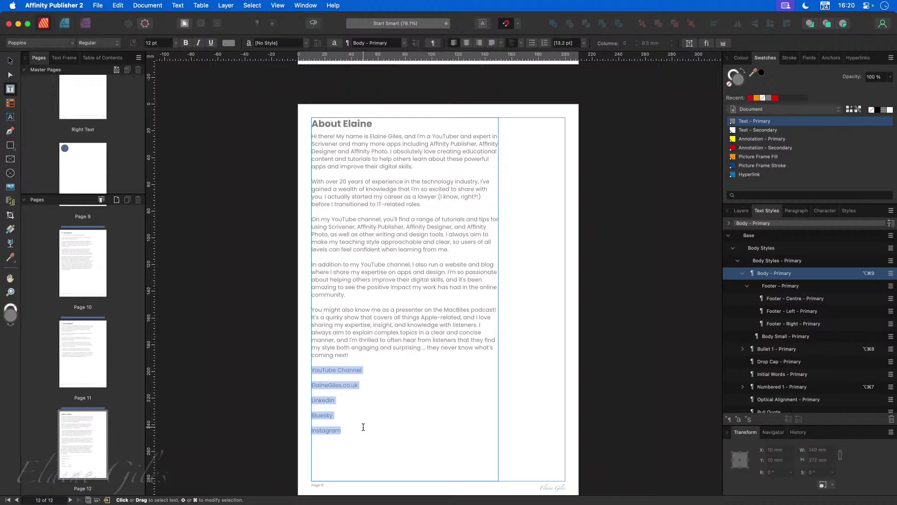
pyautogui.press('alt+super+8')
pyautogui.click(364, 415)
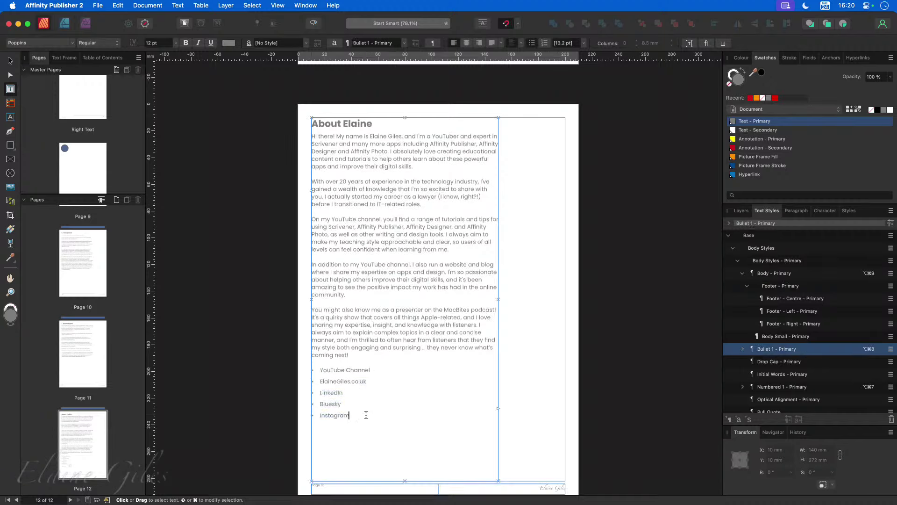
# Step: Start a hyperlink on the website address in the second bullet and set its type to URL
pyautogui.moveTo(380, 382); pyautogui.dragTo(324, 386)
pyautogui.scroll(10, 332, 409)
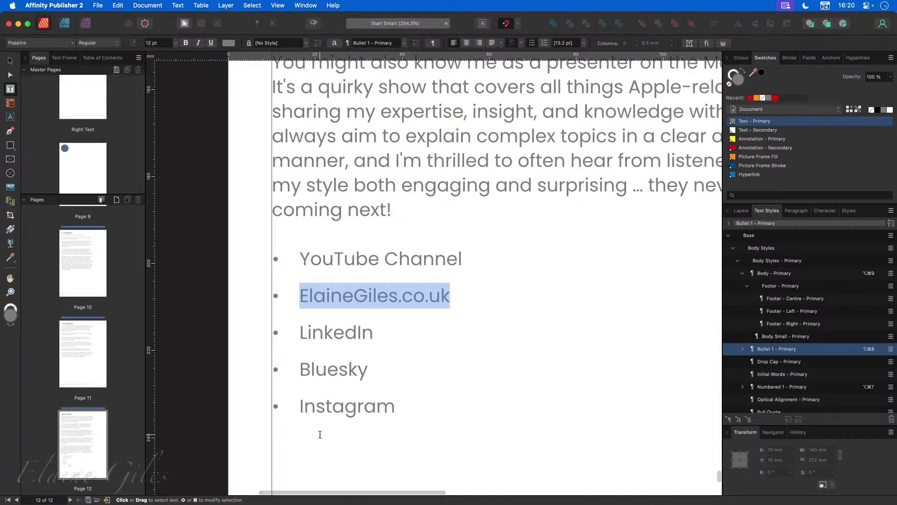
pyautogui.press('super+k')
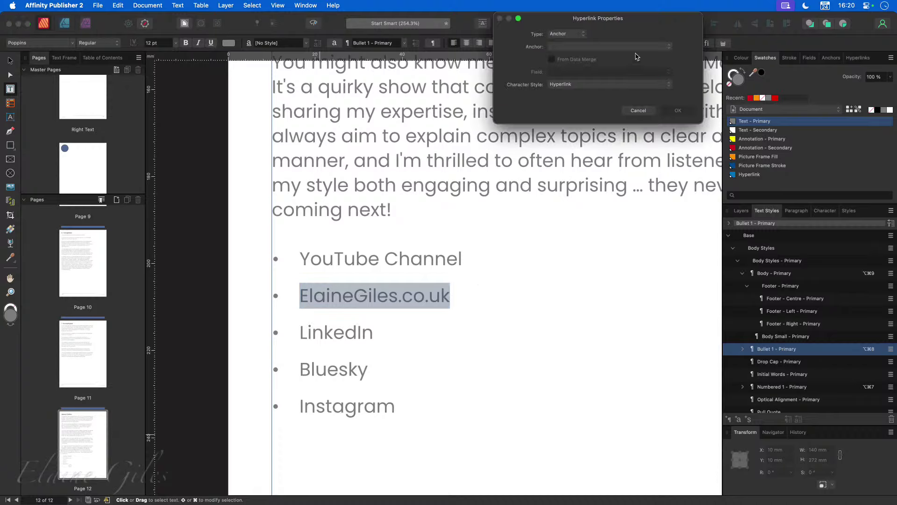
pyautogui.moveTo(643, 20); pyautogui.dragTo(483, 134)
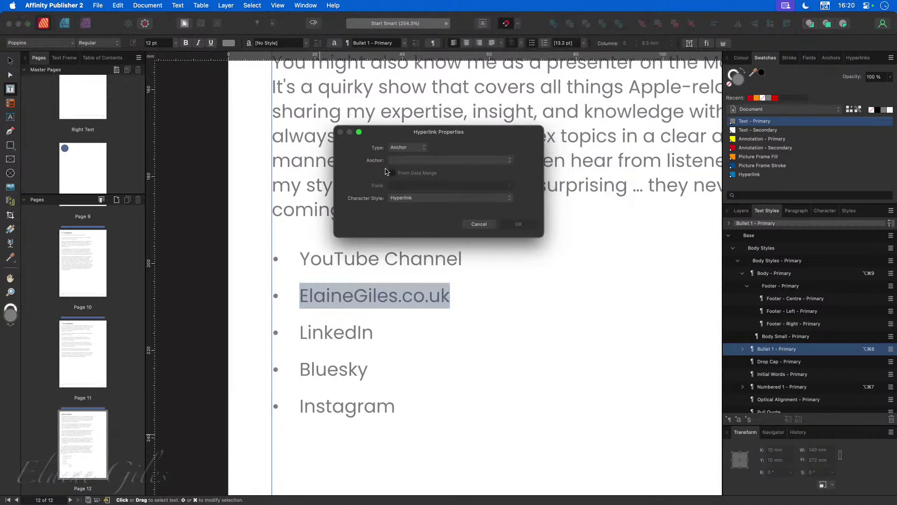
pyautogui.click(407, 149)
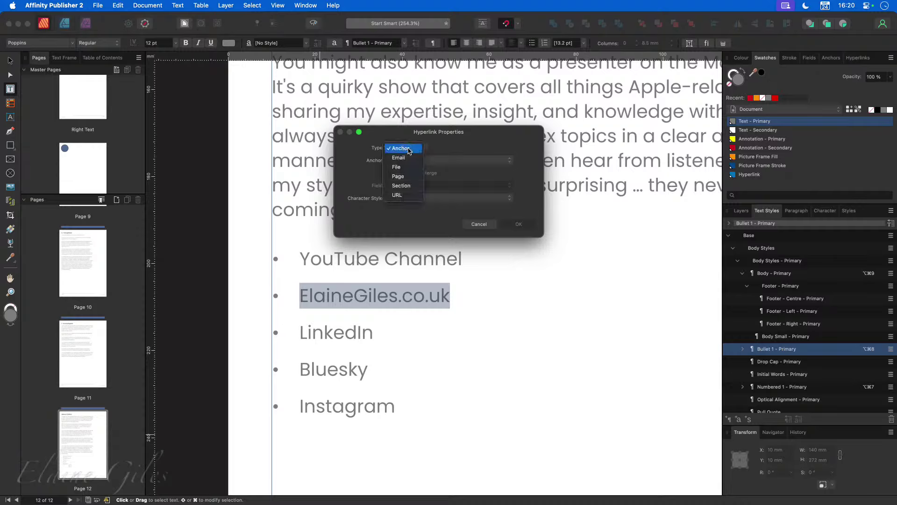
pyautogui.click(418, 195)
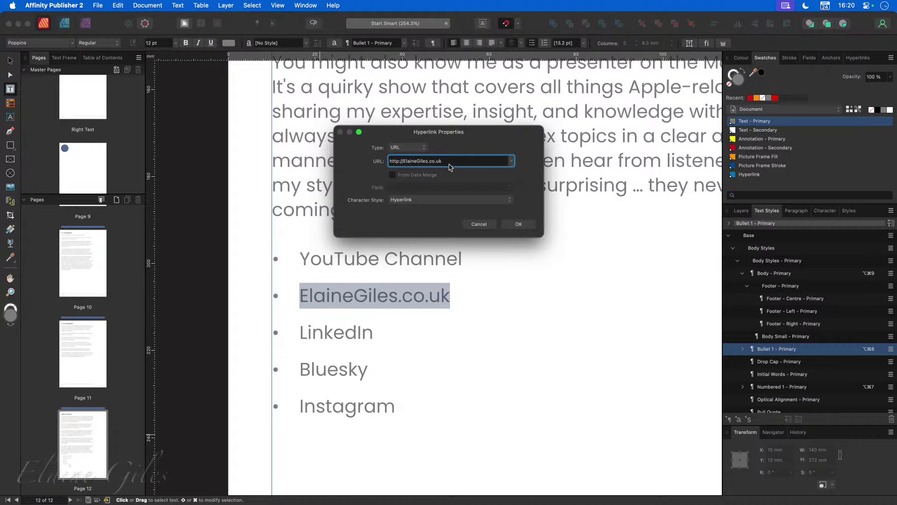
pyautogui.tripleClick(450, 162)
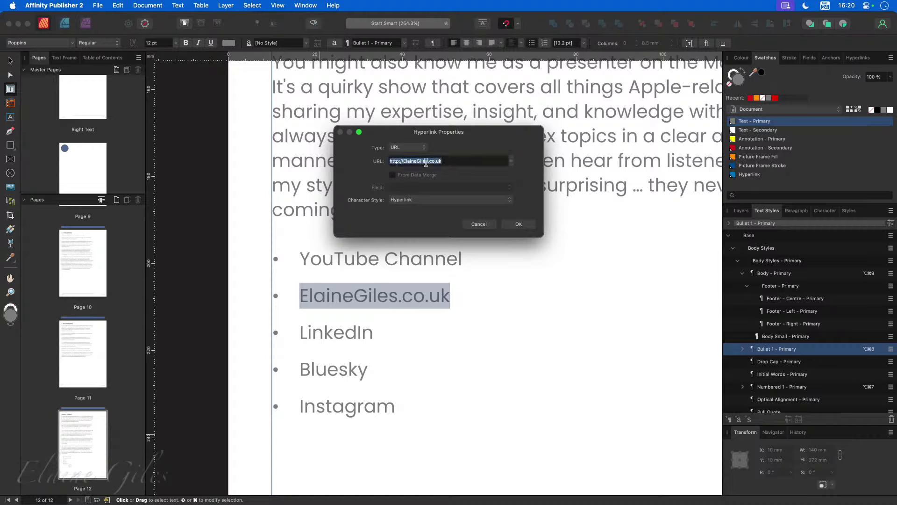
pyautogui.click(398, 162)
pyautogui.write('s')
pyautogui.press('Delete')
pyautogui.press('Delete')
pyautogui.write('el')
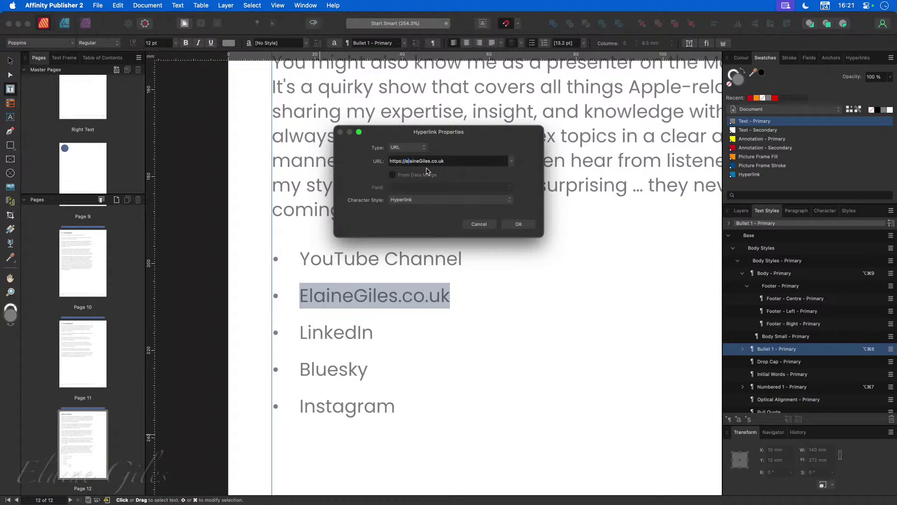
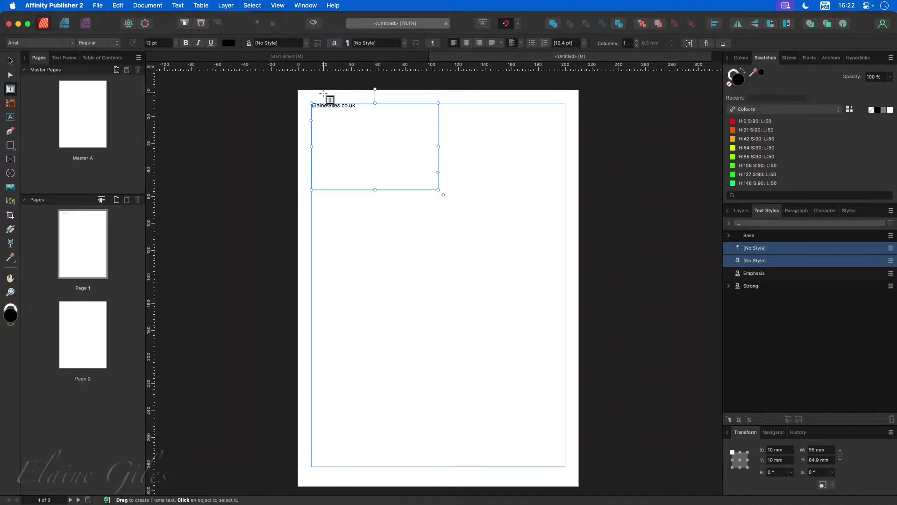
# Step: Apply the Bullet 1 paragraph style to the website address line in the untitled document
pyautogui.scroll(10, 348, 99)
pyautogui.scroll(3, 329, 100)
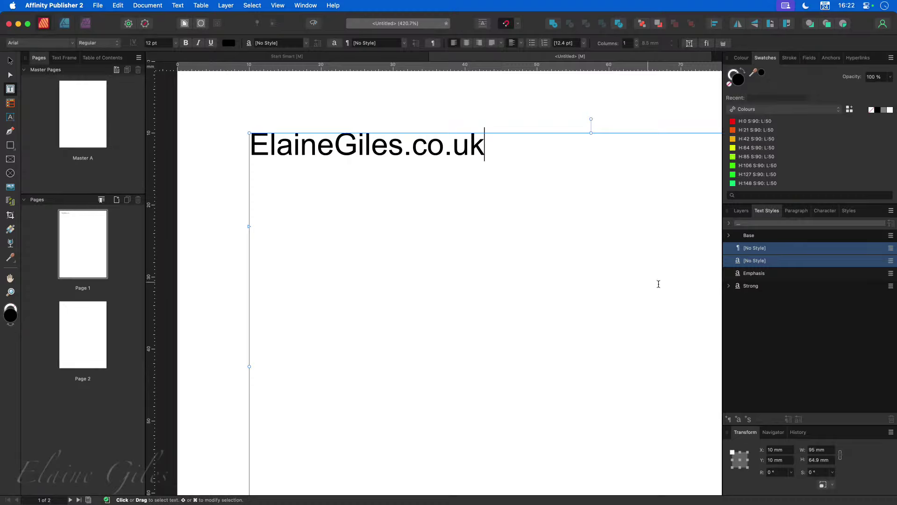
pyautogui.click(729, 236)
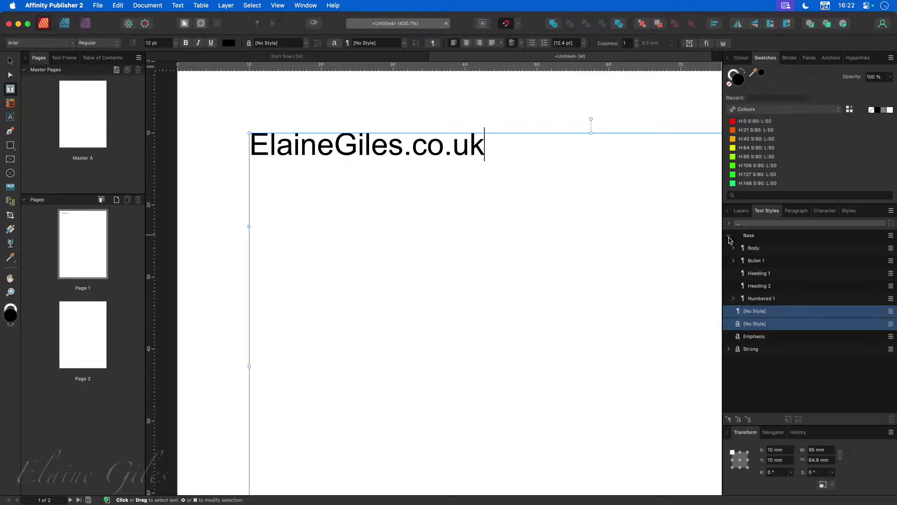
pyautogui.click(739, 258)
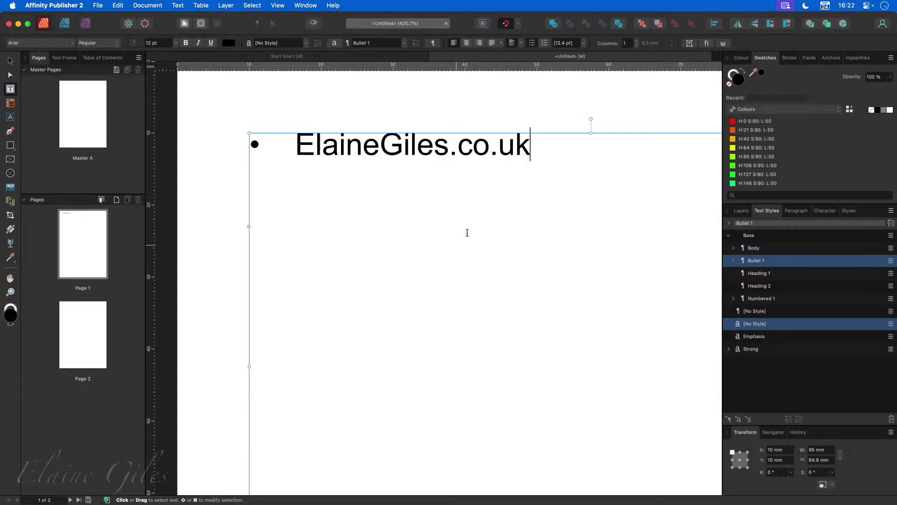
pyautogui.hotkey('shift', 'Left')
pyautogui.hotkey('shift', 'Left')
pyautogui.hotkey('shift', 'Left')
pyautogui.hotkey('shift', 'Left')
pyautogui.hotkey('shift', 'Left')
pyautogui.hotkey('shift', 'Left')
pyautogui.hotkey('shift', 'Left')
pyautogui.hotkey('shift', 'Left')
pyautogui.hotkey('shift', 'Left')
pyautogui.hotkey('shift', 'Left')
pyautogui.hotkey('shift', 'Left')
pyautogui.hotkey('shift', 'Left')
pyautogui.hotkey('shift', 'Left')
pyautogui.hotkey('shift', 'Left')
pyautogui.hotkey('shift', 'Left')
pyautogui.hotkey('shift', 'Left')
pyautogui.hotkey('shift', 'Left')
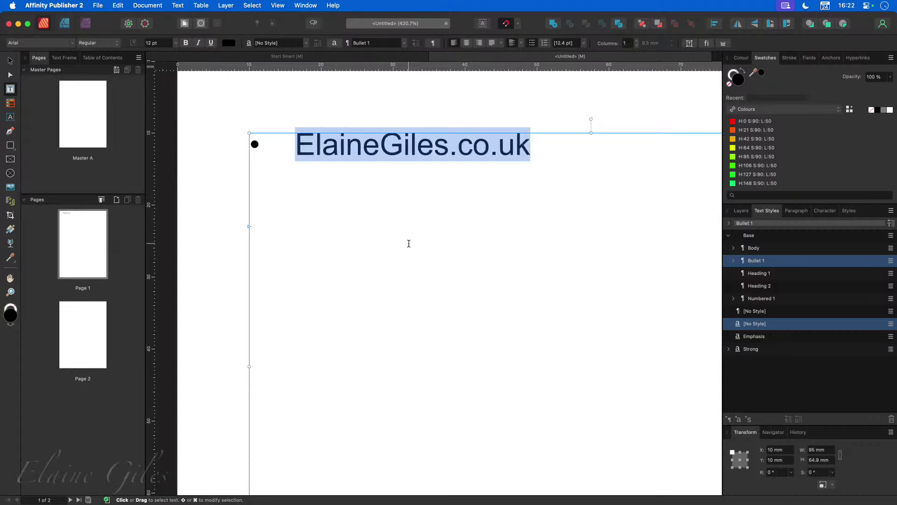
pyautogui.press('super+k')
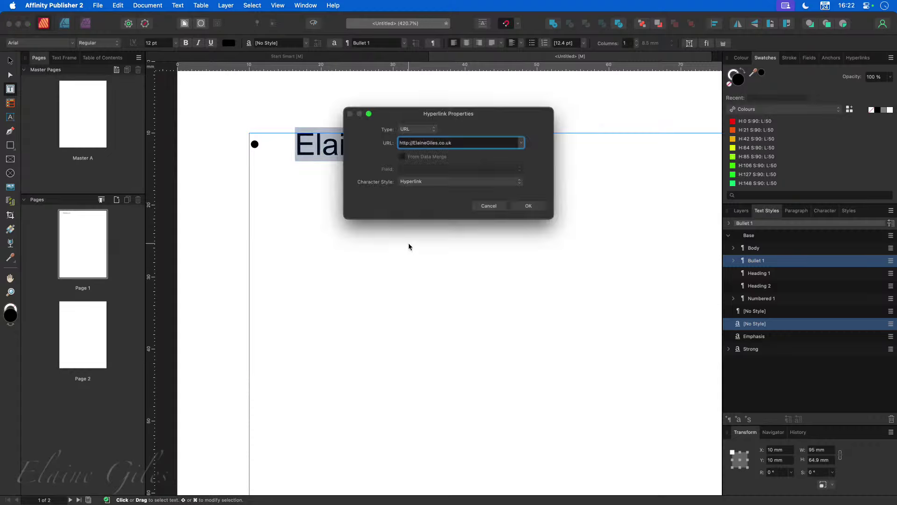
pyautogui.tripleClick(415, 142)
pyautogui.write('se')
pyautogui.write('https://elainegiles.co.uk')
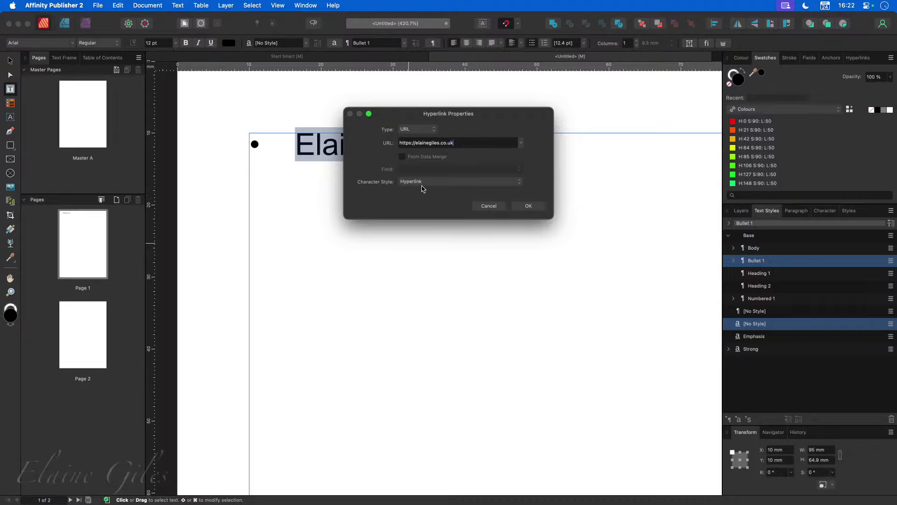
pyautogui.click(538, 206)
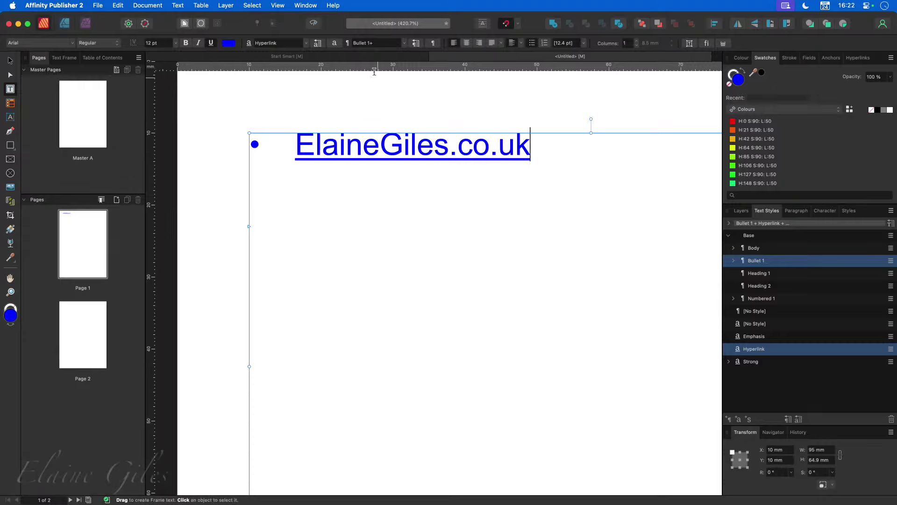
# Step: Compare the linked website bullet in Start Smart with the one in the untitled document
pyautogui.click(366, 58)
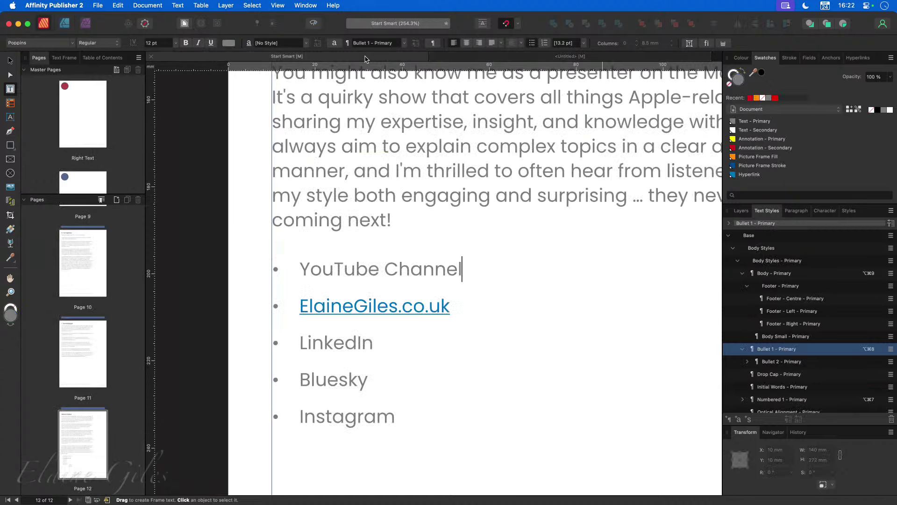
pyautogui.click(457, 58)
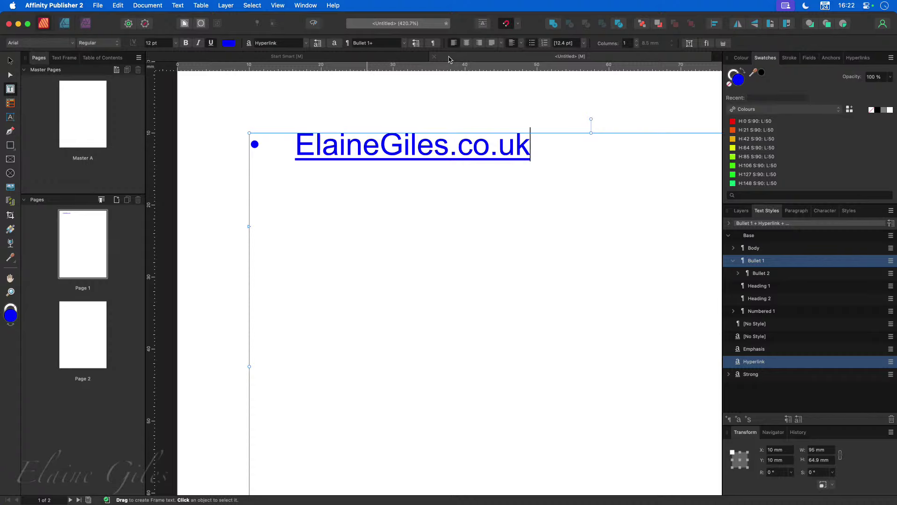
pyautogui.click(392, 59)
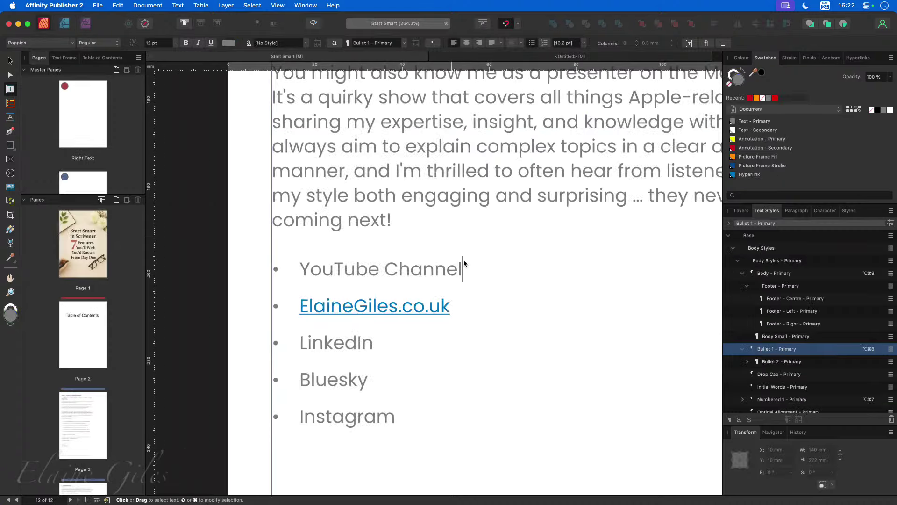
pyautogui.click(451, 306)
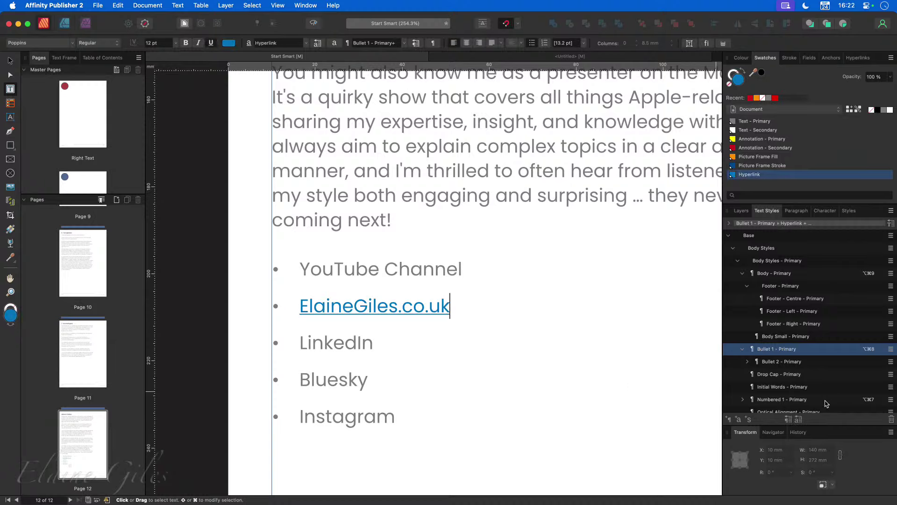
# Step: Open the Hyperlink character style for editing and examine its font, colour, position, language and optical alignment settings
pyautogui.scroll(-10, 827, 404)
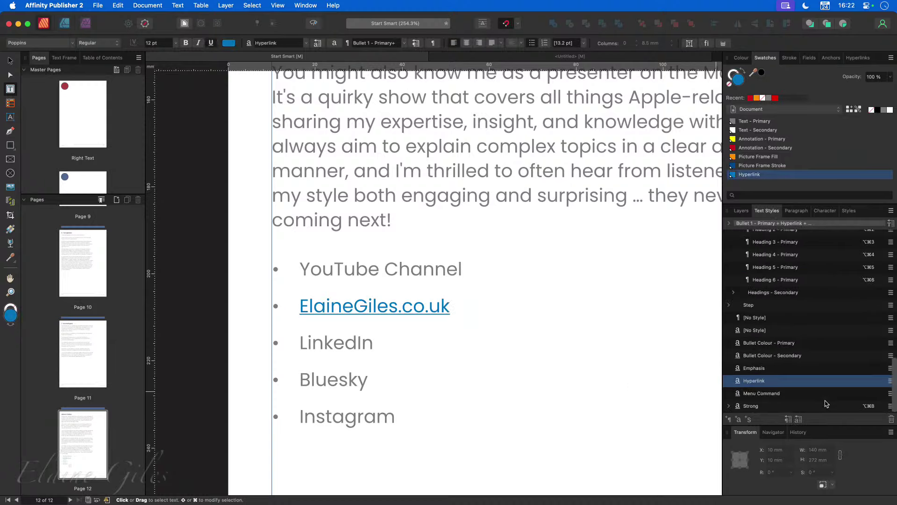
pyautogui.rightClick(773, 384)
pyautogui.click(567, 386)
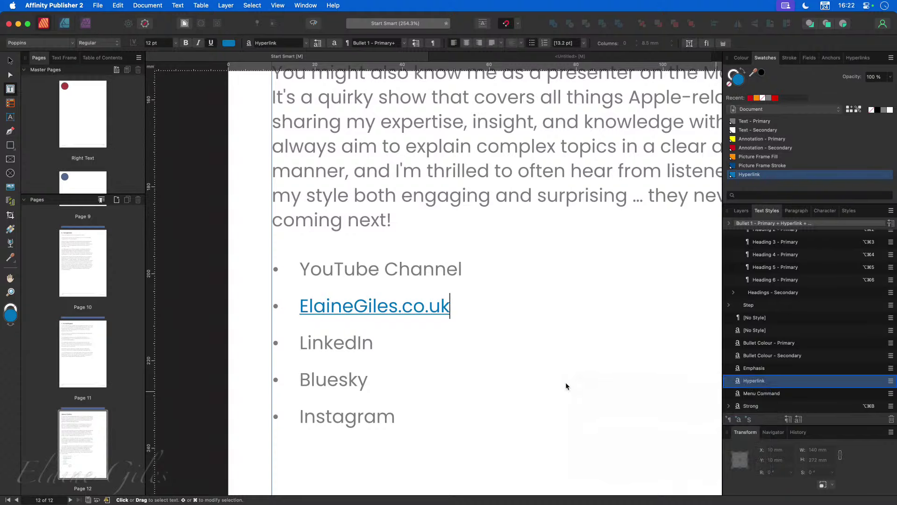
pyautogui.click(344, 110)
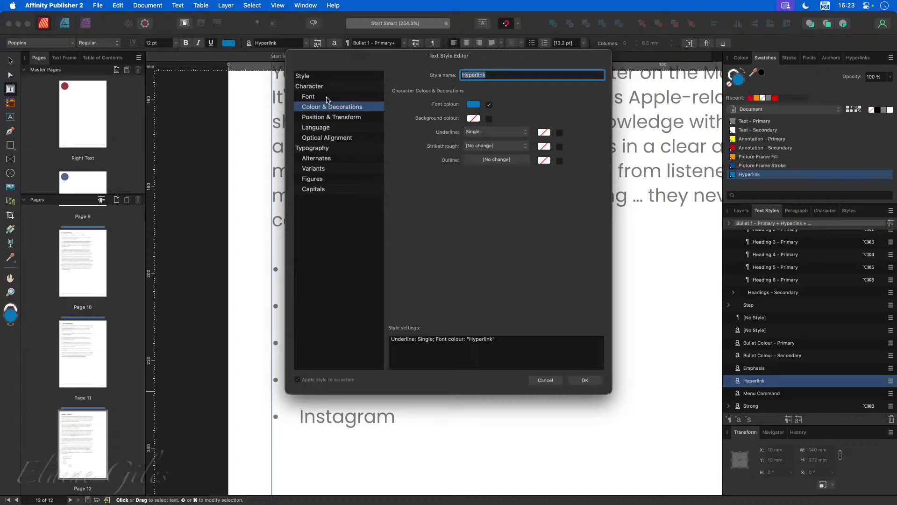
pyautogui.click(334, 78)
pyautogui.click(335, 88)
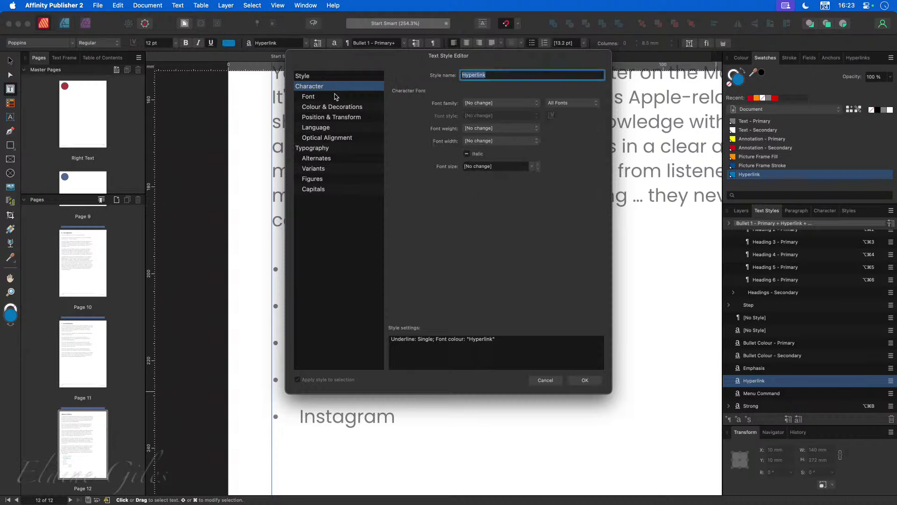
pyautogui.click(334, 98)
pyautogui.click(334, 109)
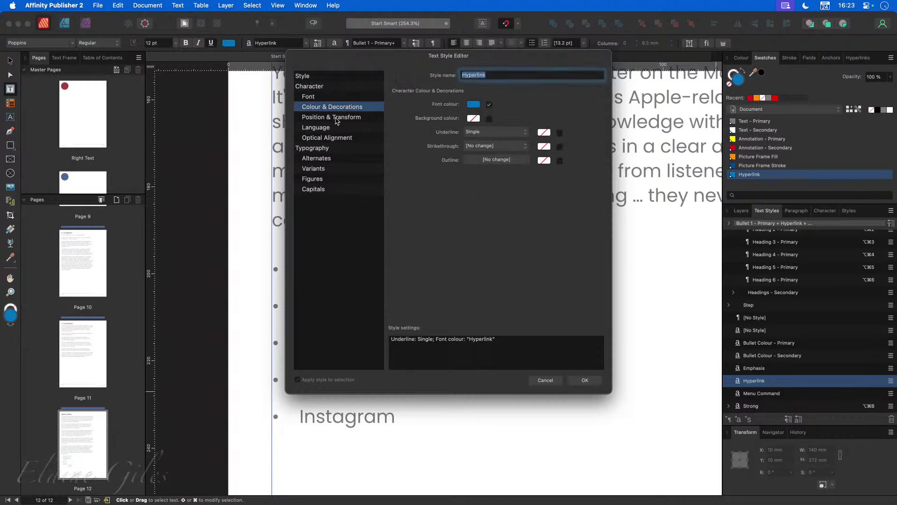
pyautogui.click(336, 119)
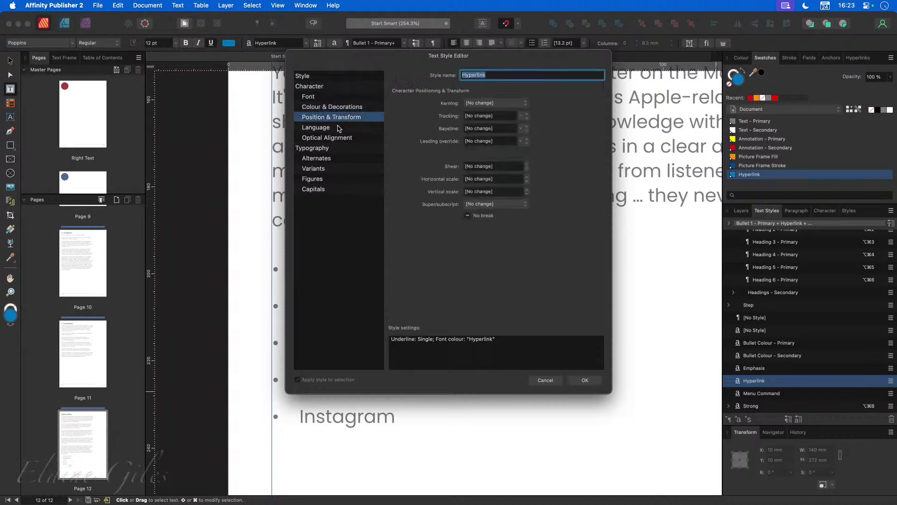
pyautogui.click(340, 128)
pyautogui.click(339, 139)
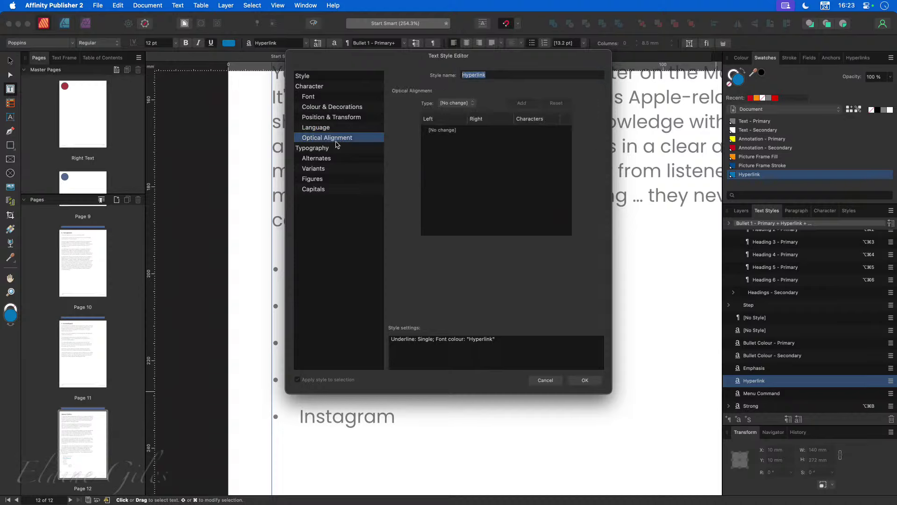
# Step: Examine the Hyperlink style's typography and general style settings, and close the editor without saving changes
pyautogui.click(334, 149)
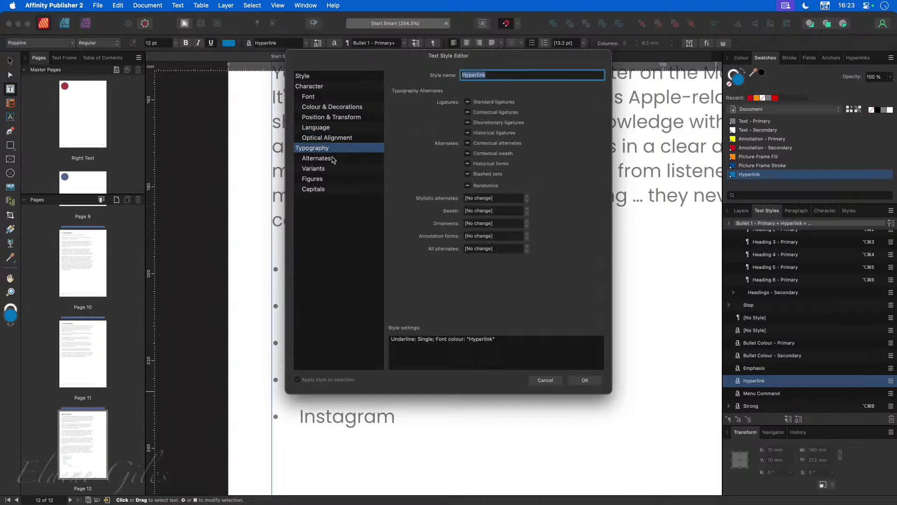
pyautogui.click(335, 159)
pyautogui.click(330, 191)
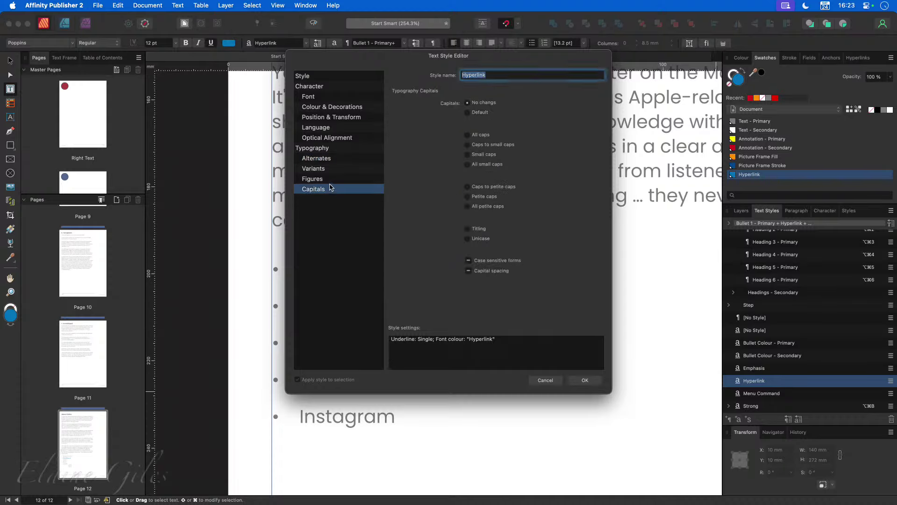
pyautogui.click(334, 179)
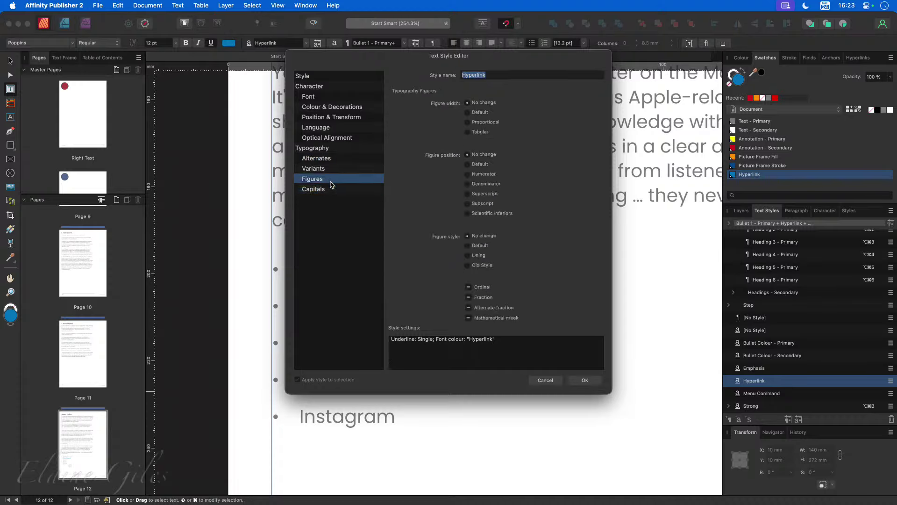
pyautogui.click(334, 169)
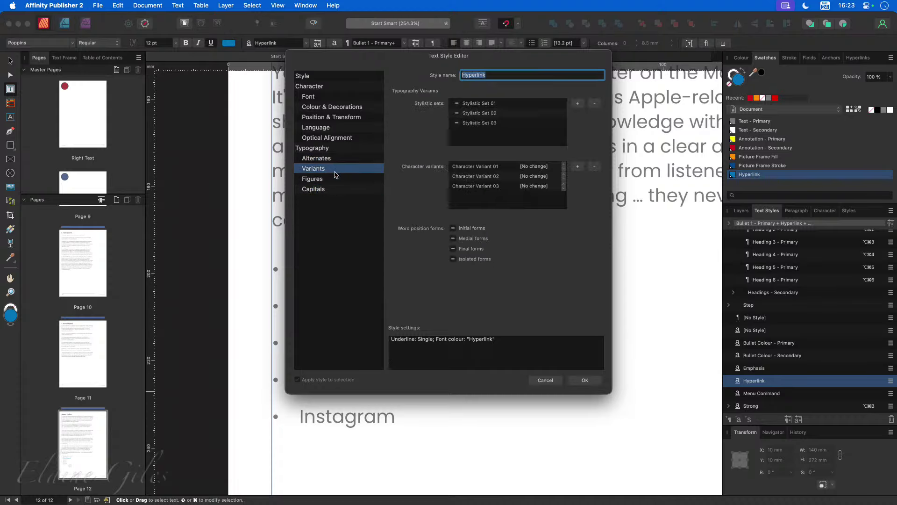
pyautogui.click(336, 160)
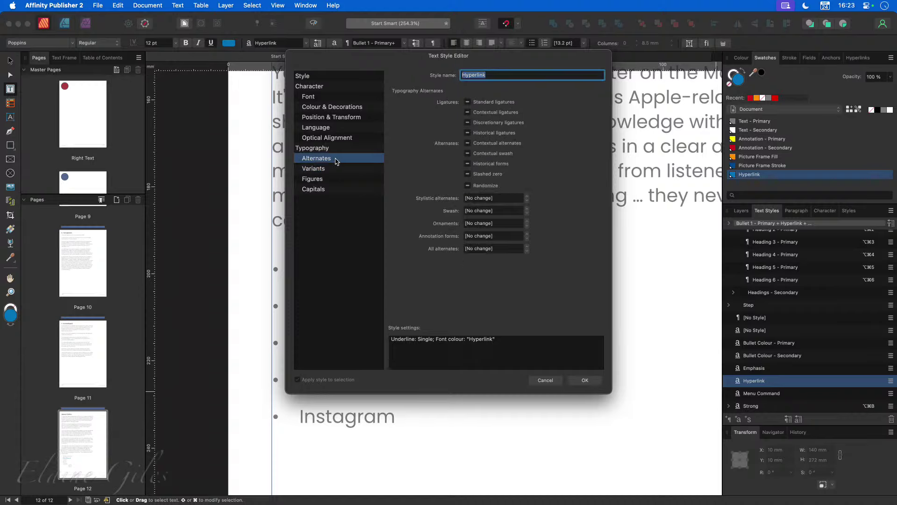
pyautogui.click(335, 148)
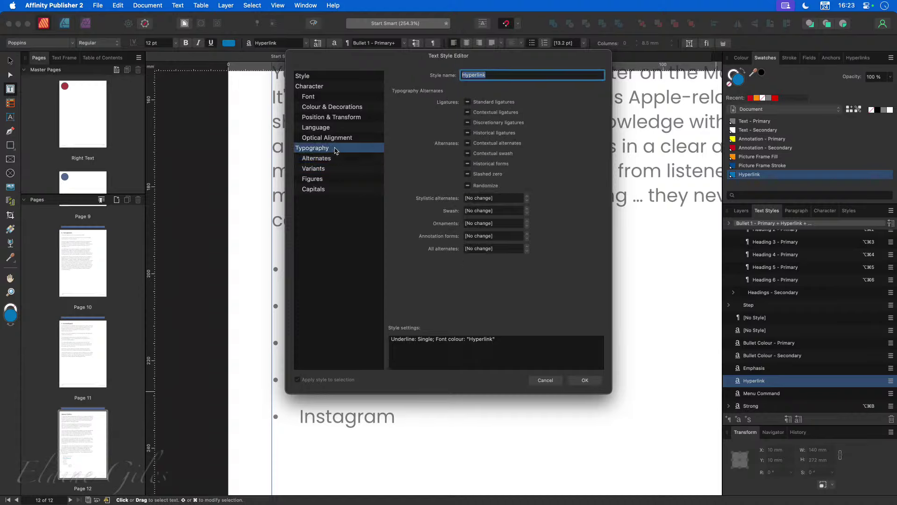
pyautogui.click(323, 76)
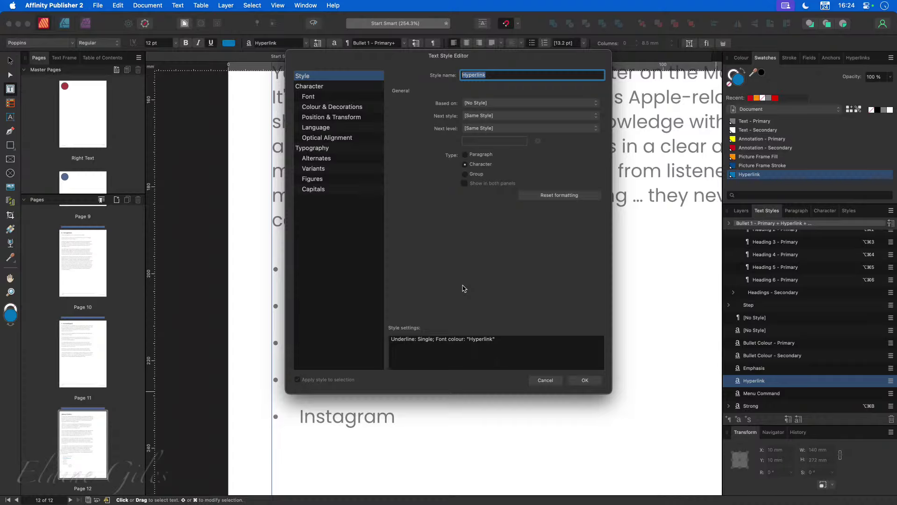
pyautogui.click(545, 380)
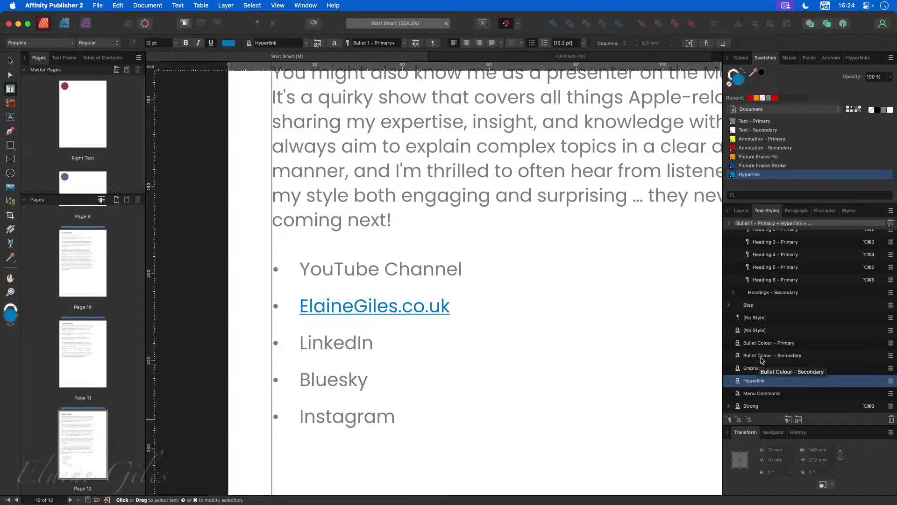
# Step: Edit the Bullet Colour - Primary character style and try the Annotation - Secondary swatch as its font colour
pyautogui.rightClick(764, 344)
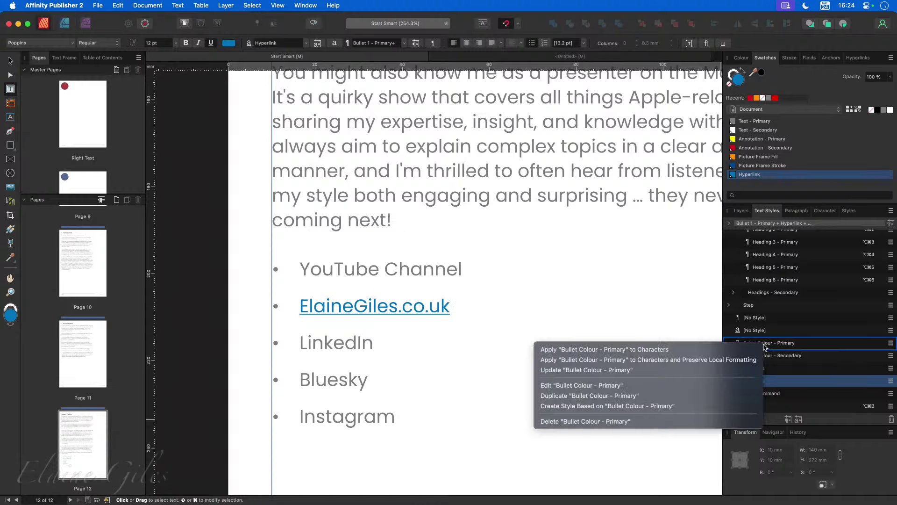
pyautogui.click(635, 386)
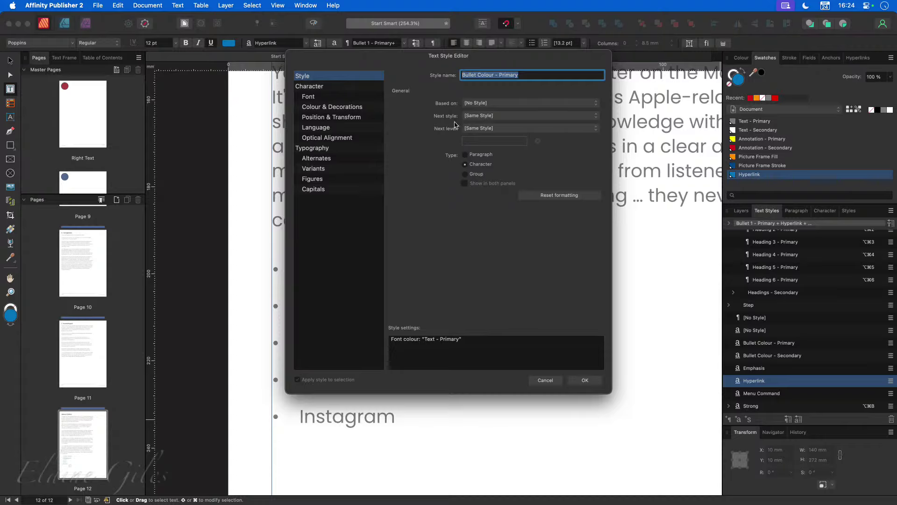
pyautogui.click(327, 89)
pyautogui.click(330, 98)
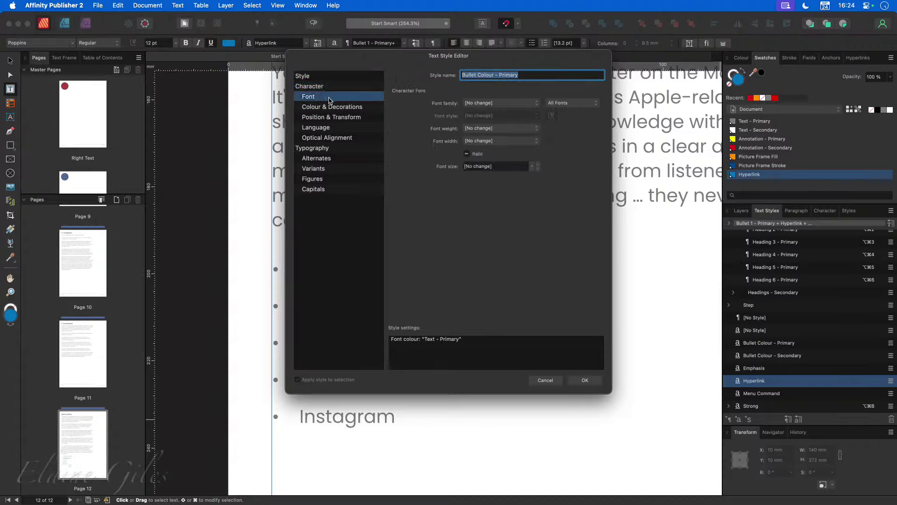
pyautogui.click(332, 106)
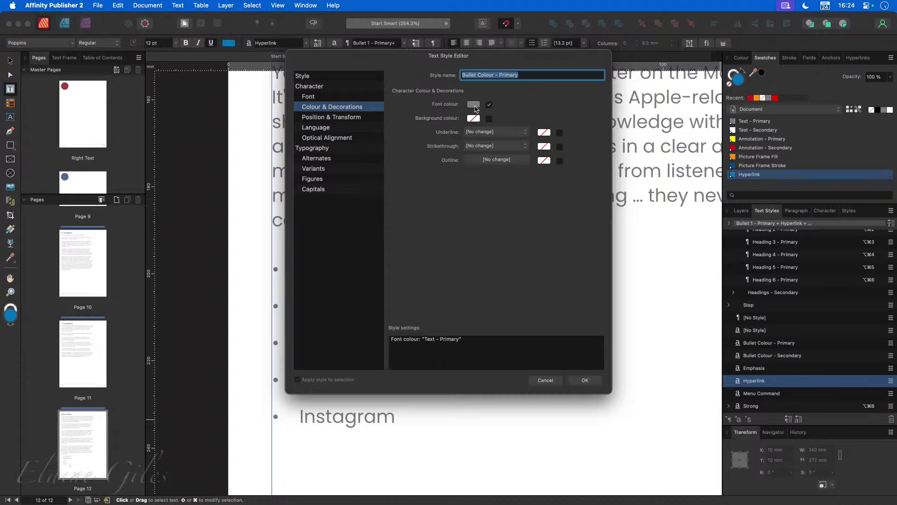
pyautogui.click(474, 105)
pyautogui.click(485, 116)
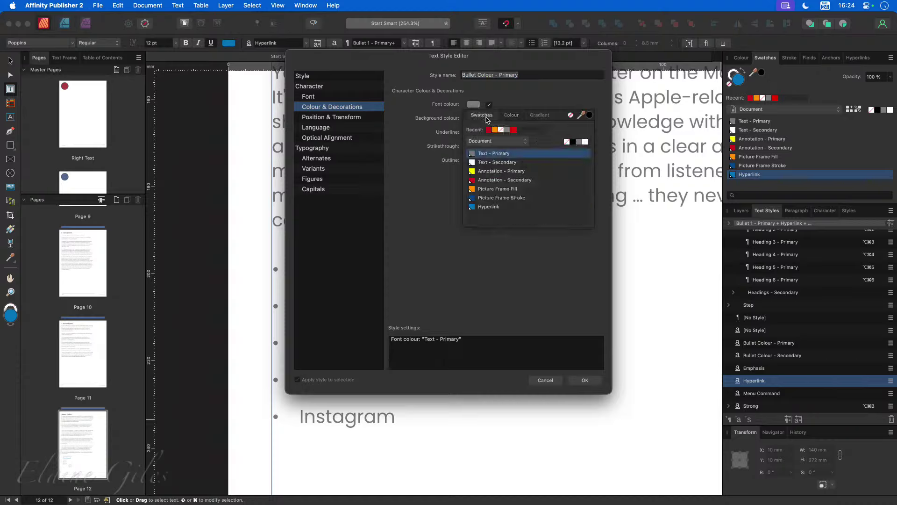
pyautogui.click(492, 182)
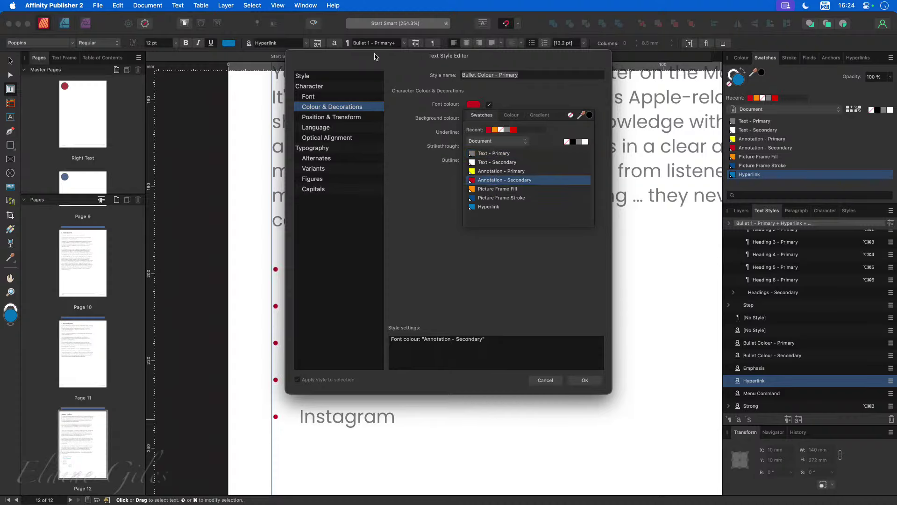
pyautogui.moveTo(377, 55); pyautogui.dragTo(473, 66)
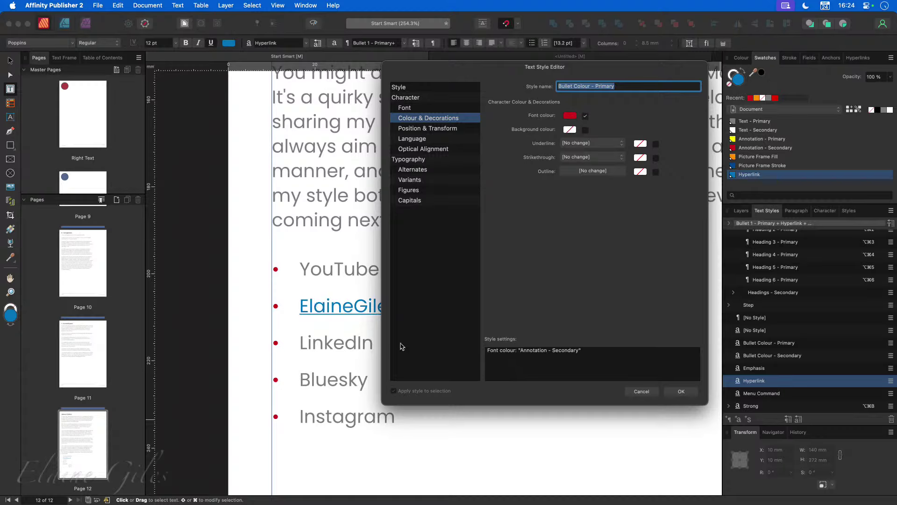
# Step: Try the Hyperlink swatch as the bullet style's font colour, restore Text - Primary and accept the style
pyautogui.click(570, 115)
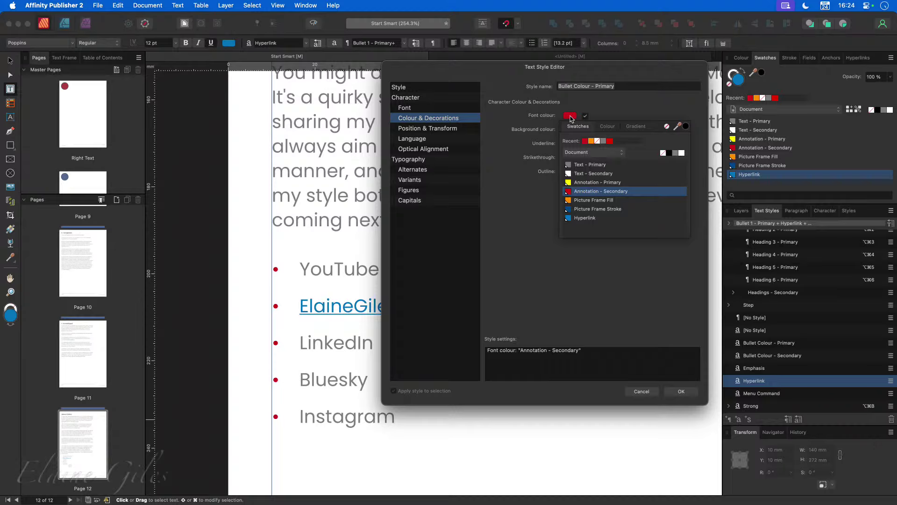
pyautogui.click(585, 218)
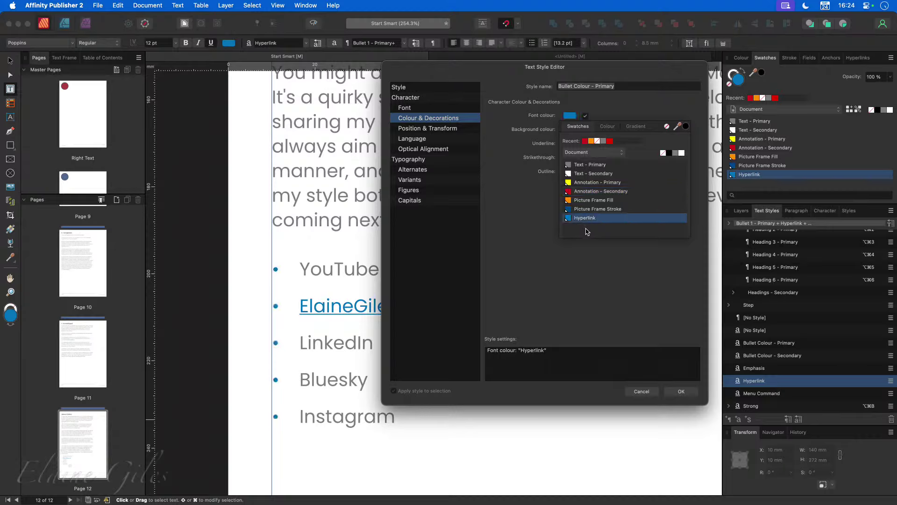
pyautogui.click(580, 167)
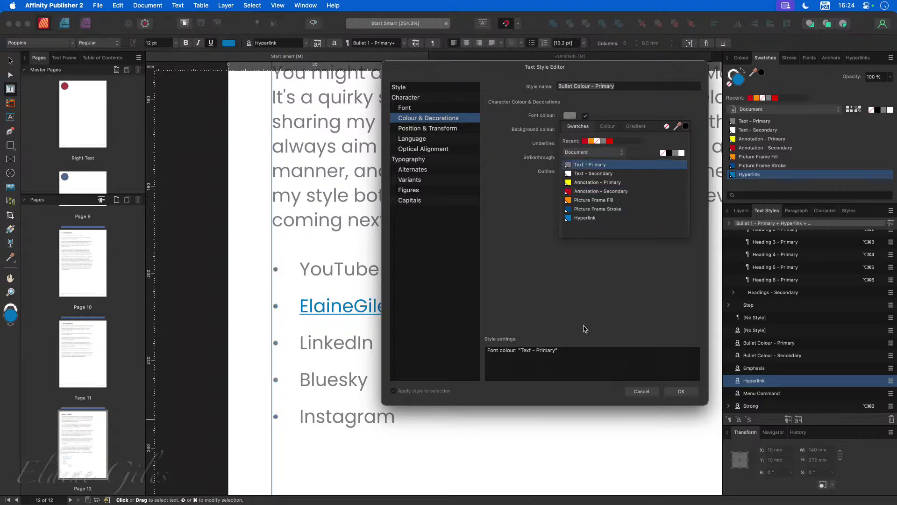
pyautogui.click(693, 395)
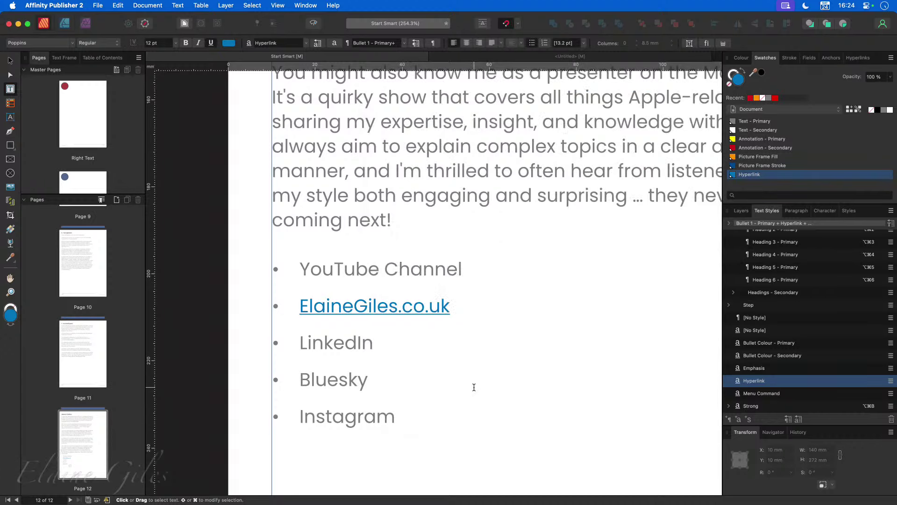
pyautogui.click(433, 274)
pyautogui.click(372, 343)
pyautogui.doubleClick(372, 342)
pyautogui.doubleClick(362, 381)
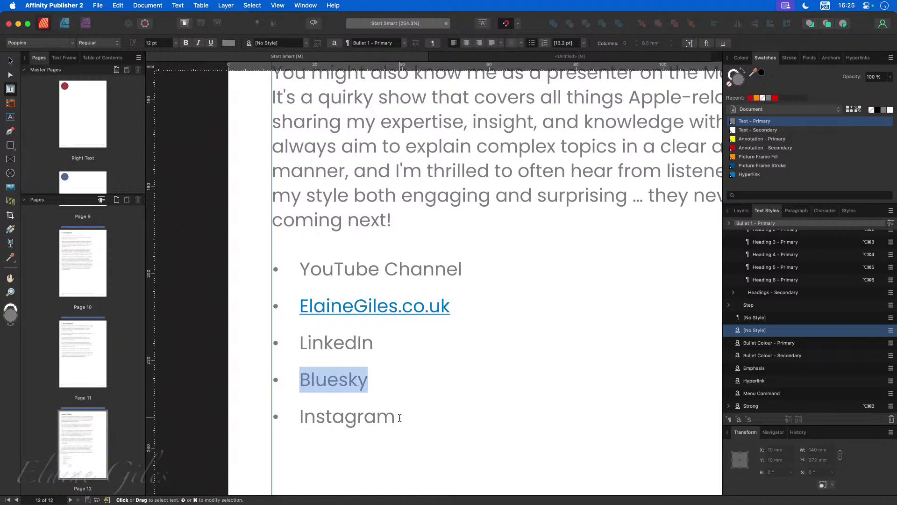
pyautogui.click(398, 418)
# Step: Add one blank page after page 12 with no master page applied
pyautogui.press('super+0')
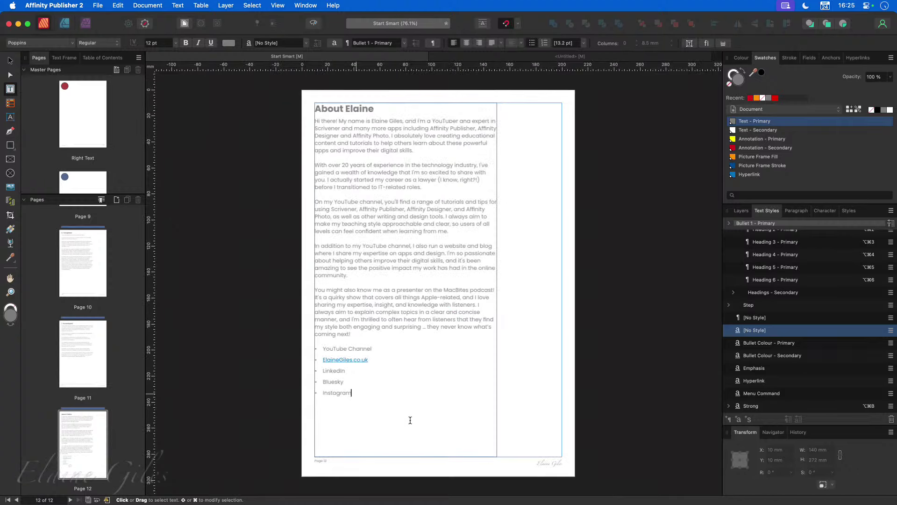
pyautogui.click(117, 200)
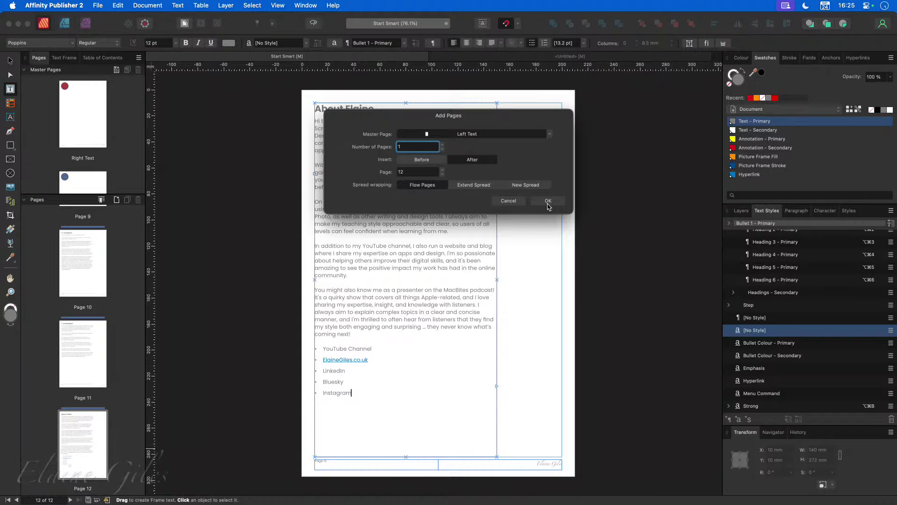
pyautogui.click(551, 137)
pyautogui.click(448, 153)
pyautogui.click(548, 201)
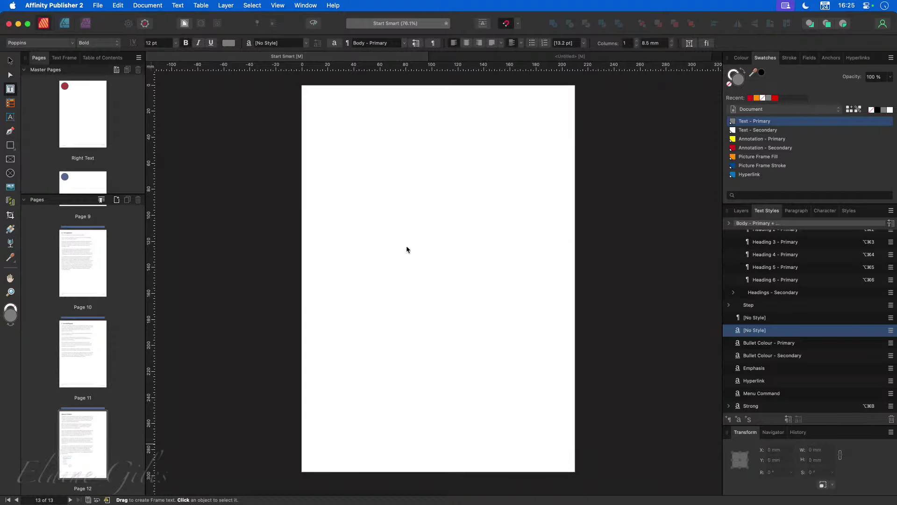
# Step: Draw a 210 × 297 mm picture frame covering the whole new page and fill it with Cover - Back.png
pyautogui.click(87, 442)
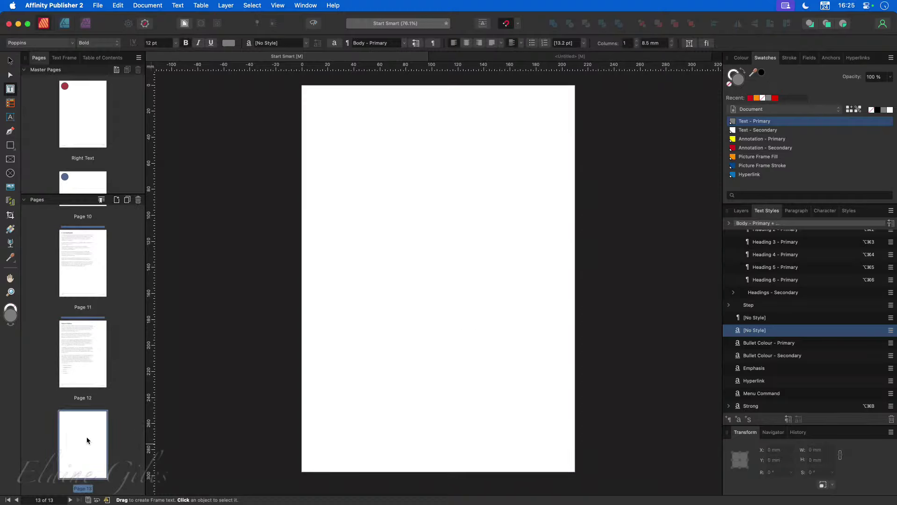
pyautogui.click(10, 159)
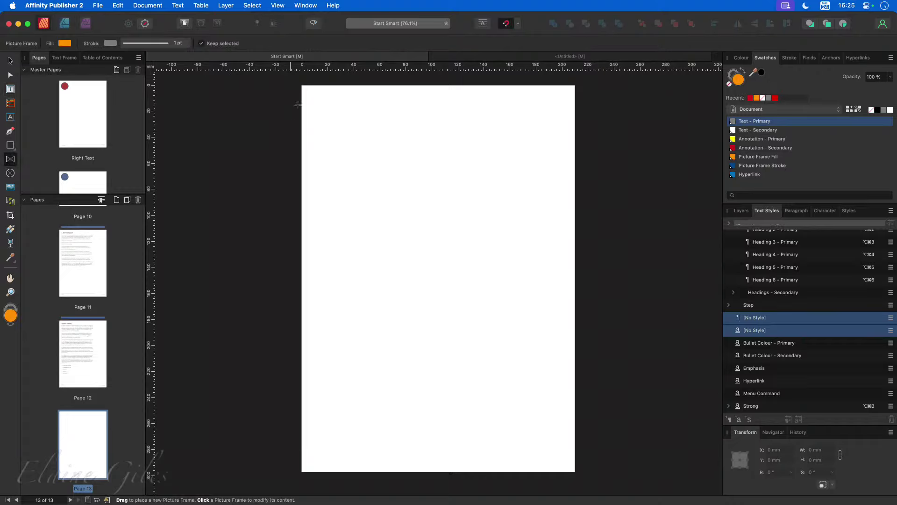
pyautogui.moveTo(304, 90); pyautogui.dragTo(573, 468)
pyautogui.moveTo(573, 470); pyautogui.dragTo(574, 471)
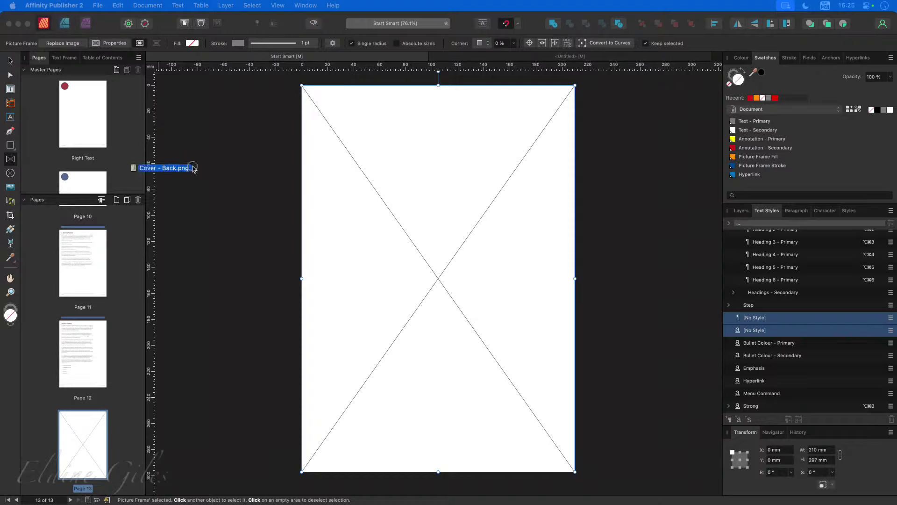
pyautogui.moveTo(140, 166); pyautogui.dragTo(386, 199)
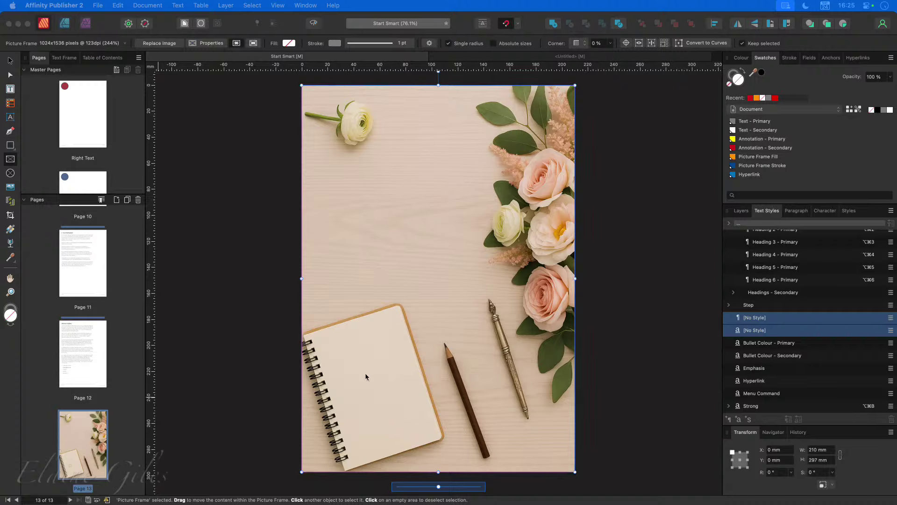
pyautogui.click(624, 335)
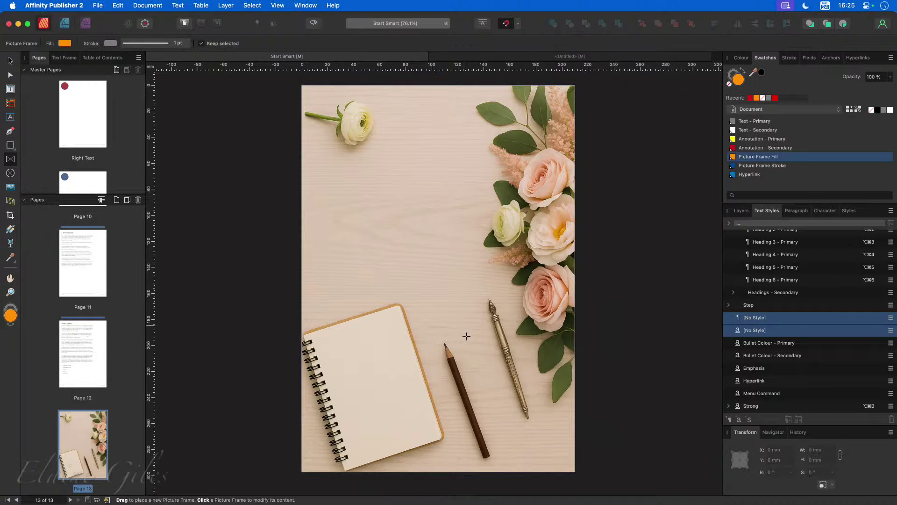
# Step: Return to the start of the page list and save the document
pyautogui.scroll(8, 89, 386)
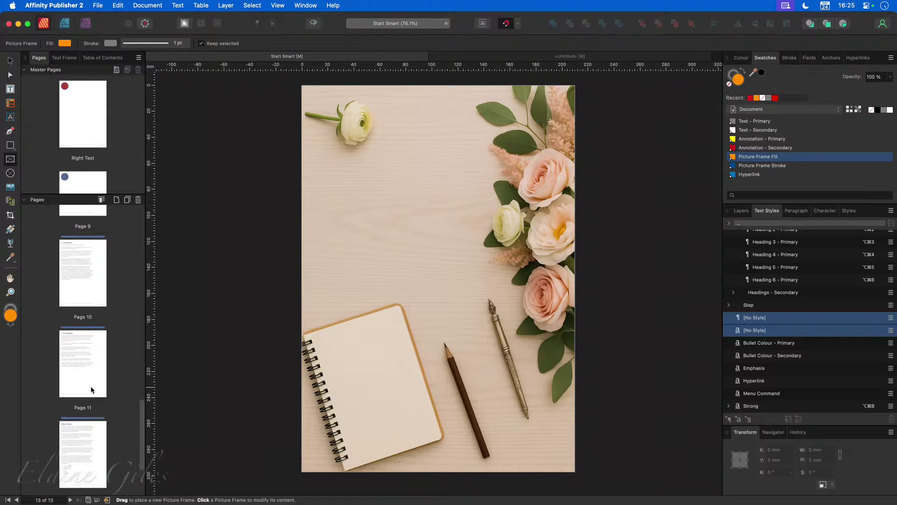
pyautogui.scroll(15, 92, 385)
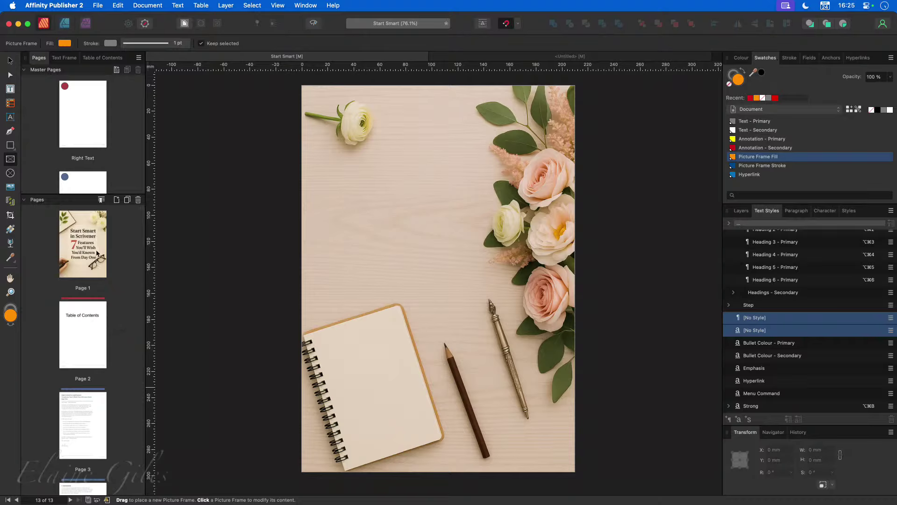
pyautogui.press('super+s')
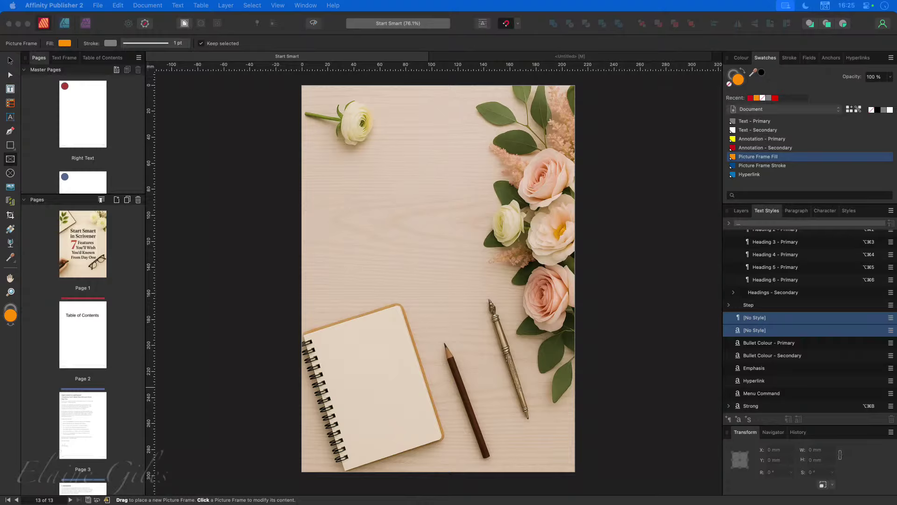
pyautogui.click(296, 276)
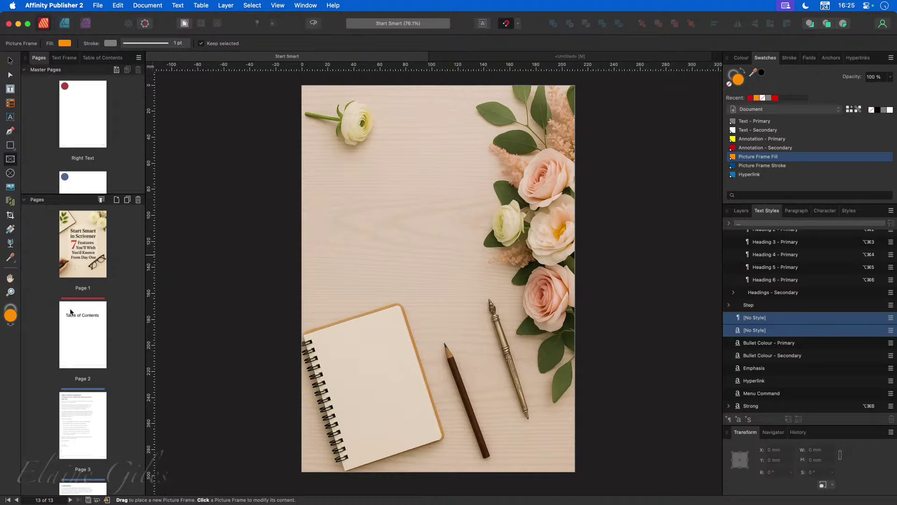
# Step: Check the page numbers in the footers of page 2 and page 3
pyautogui.click(91, 356)
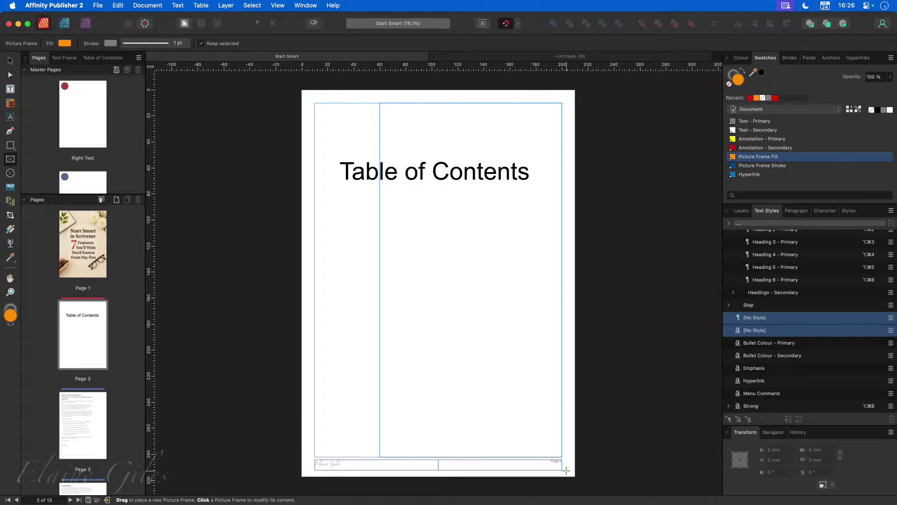
pyautogui.scroll(6, 564, 469)
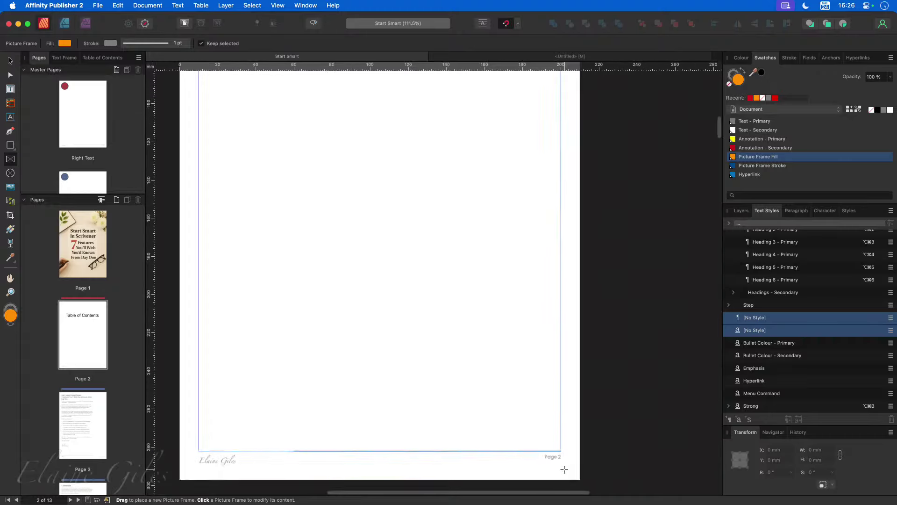
pyautogui.scroll(2, 565, 469)
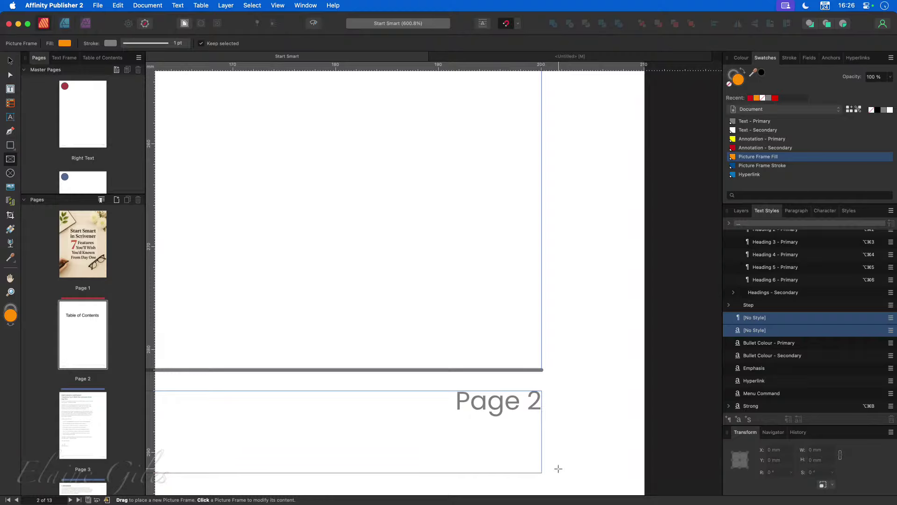
pyautogui.doubleClick(68, 424)
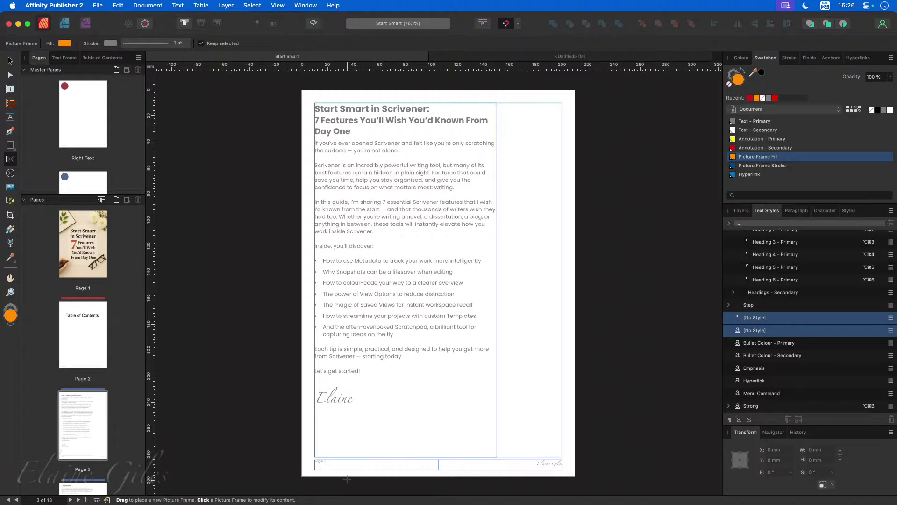
pyautogui.scroll(10, 316, 473)
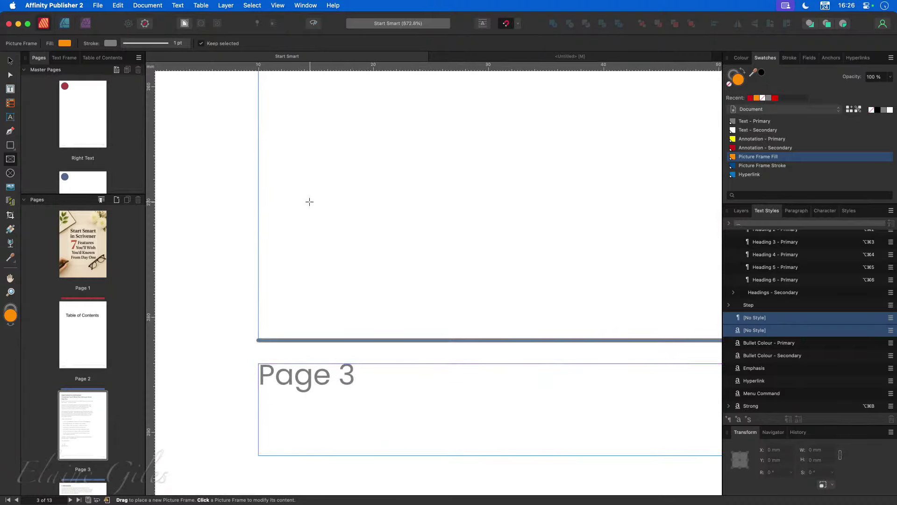
# Step: Add a second section in the Section Manager and set it to start on page 2
pyautogui.click(305, 5)
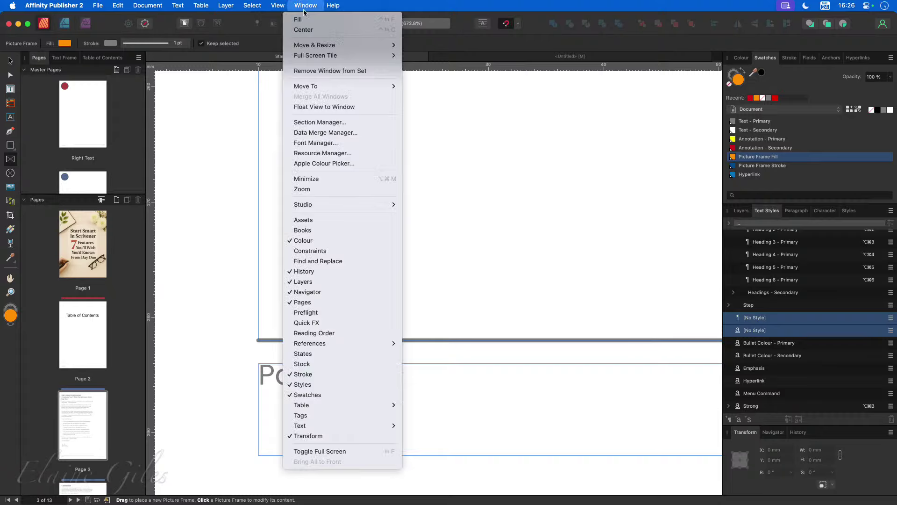
pyautogui.click(322, 122)
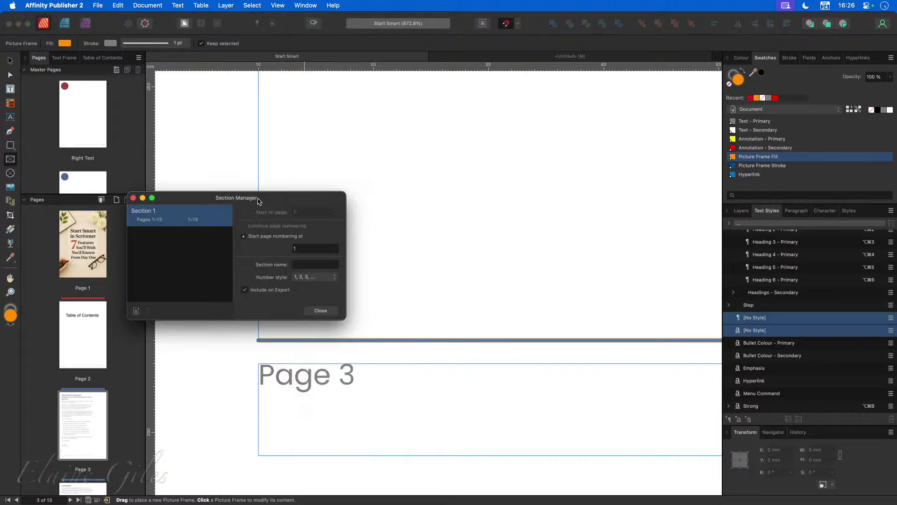
pyautogui.moveTo(258, 201); pyautogui.dragTo(391, 129)
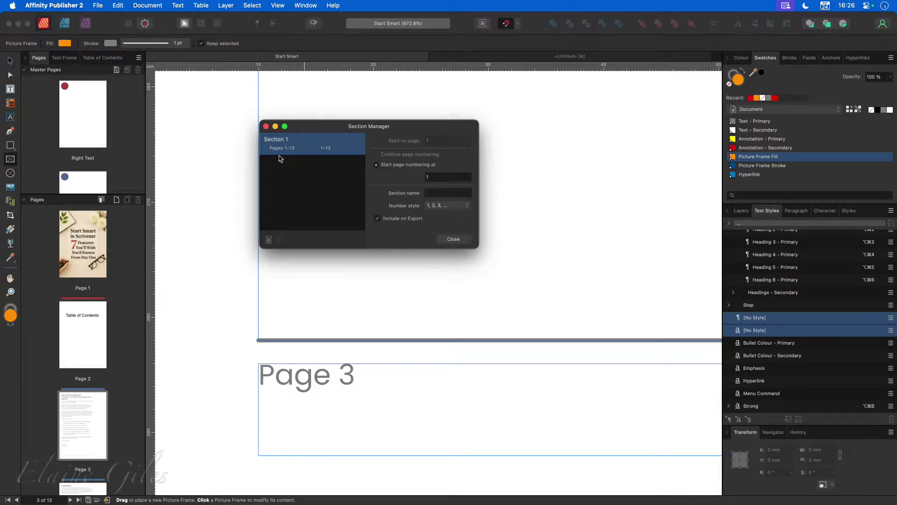
pyautogui.click(270, 240)
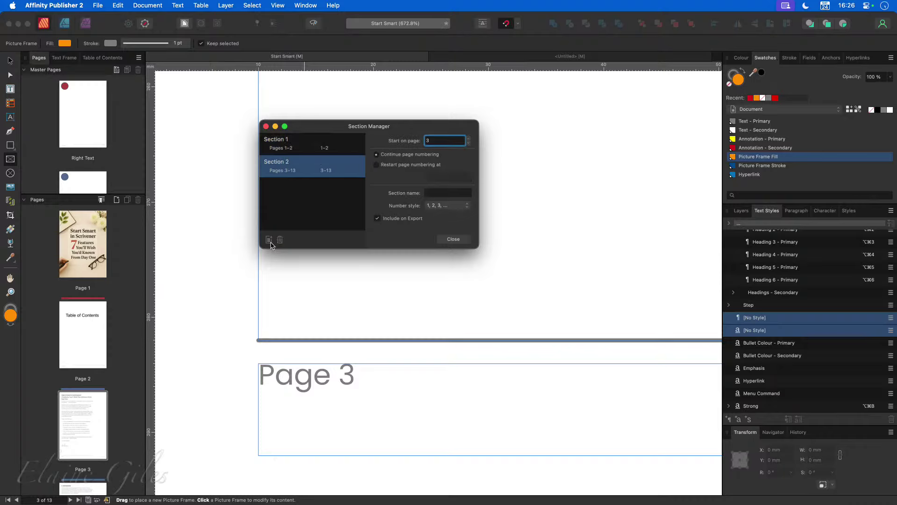
pyautogui.click(300, 148)
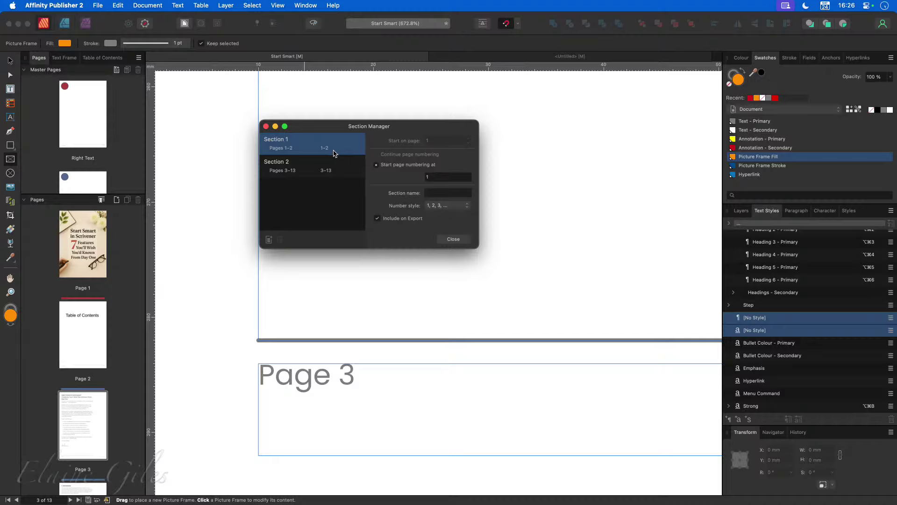
pyautogui.click(312, 163)
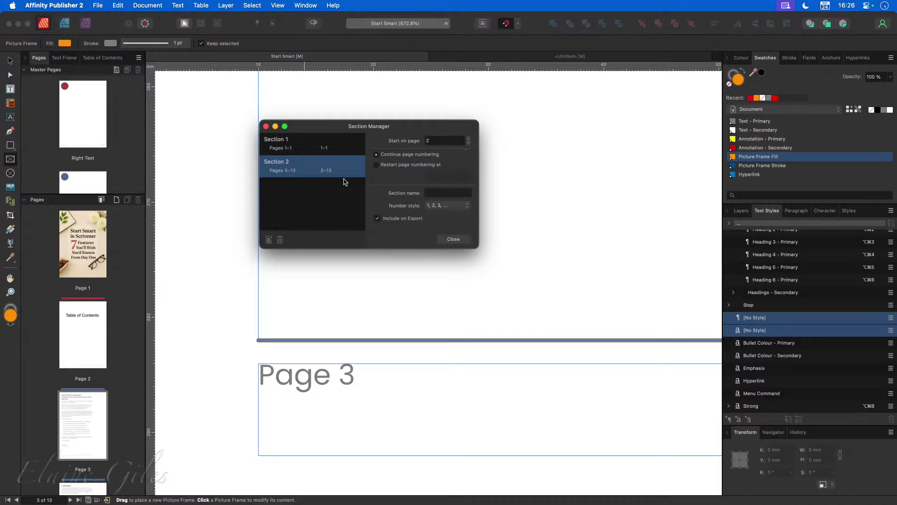
# Step: Restart Section 2's page numbering at 1 and set its number style to i, ii, iii
pyautogui.click(398, 166)
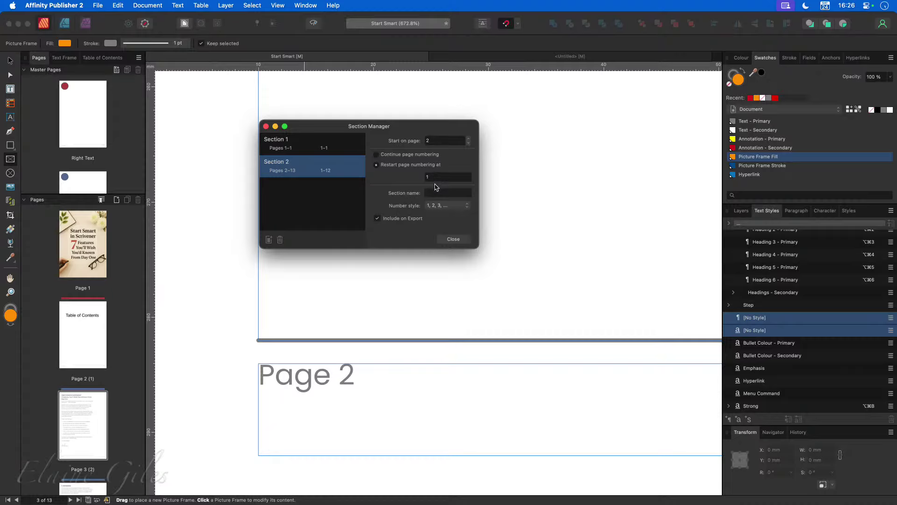
pyautogui.click(441, 206)
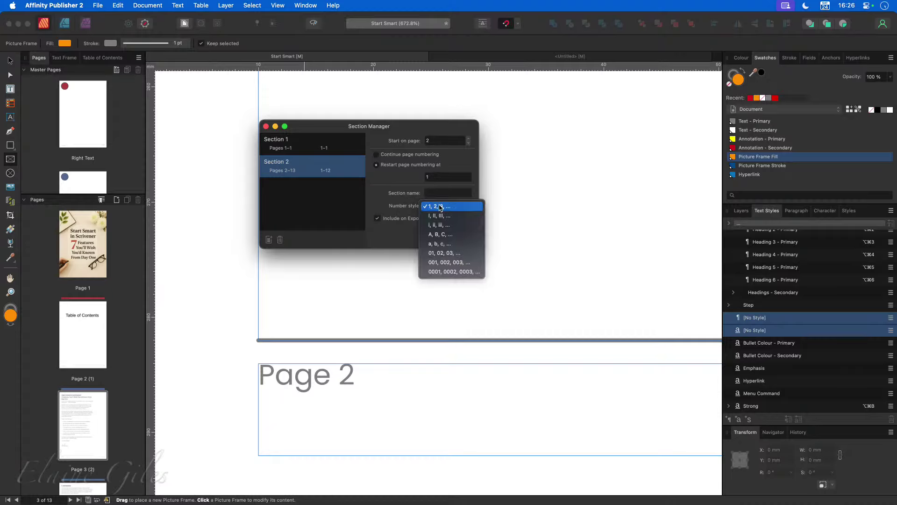
pyautogui.click(441, 228)
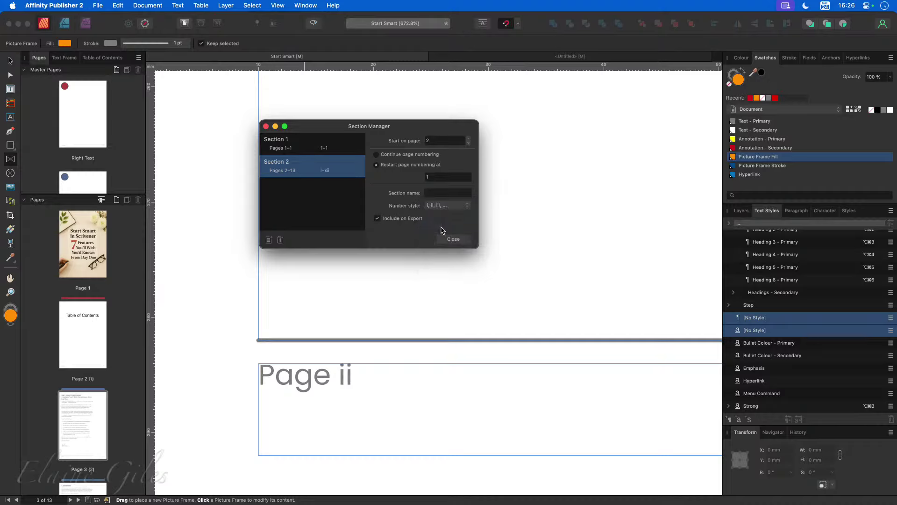
# Step: Name Section 2 Front Matter and Section 1 Cover
pyautogui.click(432, 192)
pyautogui.write('Front Matter')
pyautogui.press('Return')
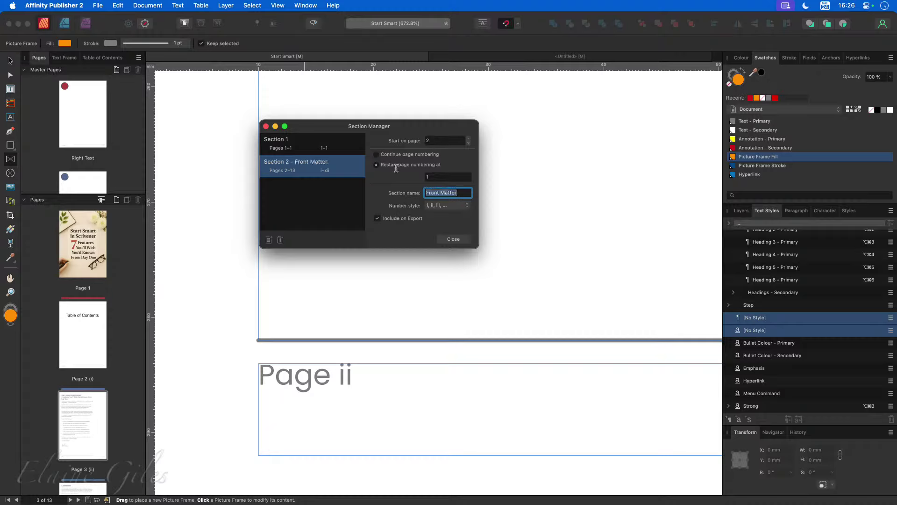
pyautogui.click(312, 147)
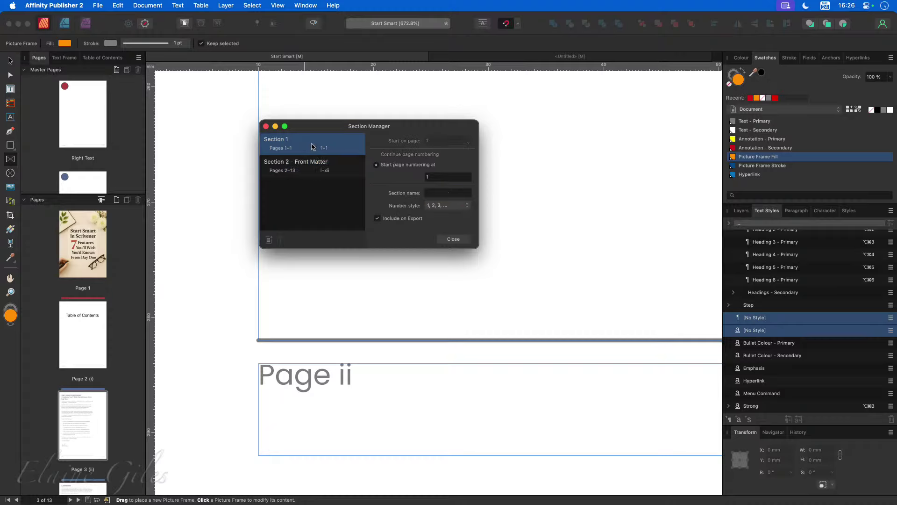
pyautogui.click(433, 192)
pyautogui.press('Return')
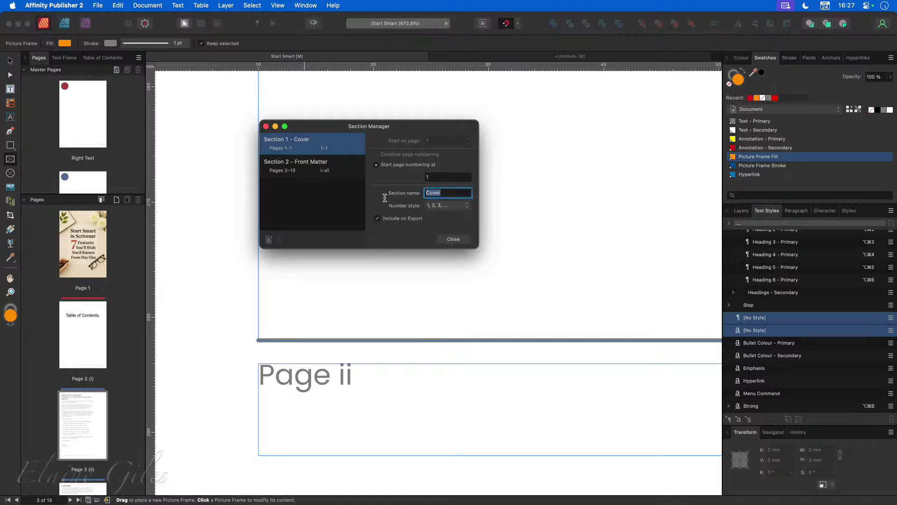
# Step: Add a third section starting on page 3 and restart its page numbering at 1
pyautogui.click(303, 171)
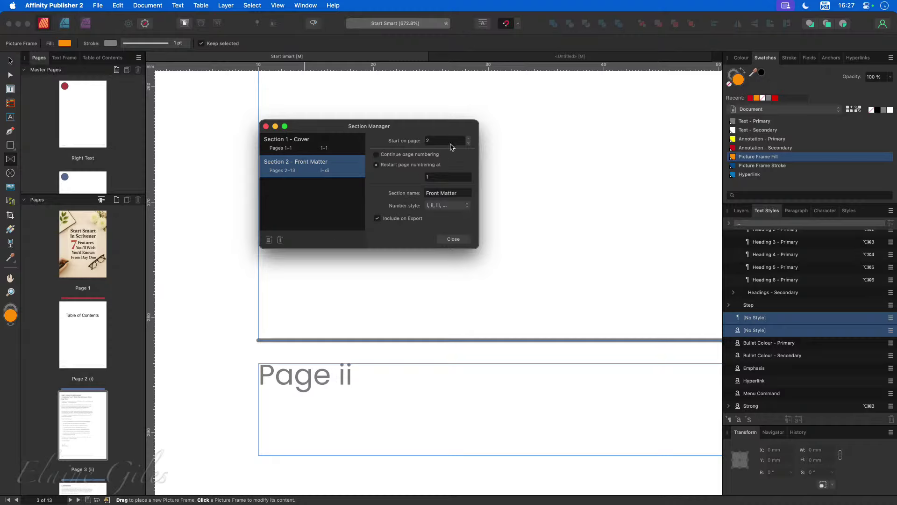
pyautogui.click(435, 178)
pyautogui.click(333, 186)
pyautogui.click(337, 173)
pyautogui.click(269, 240)
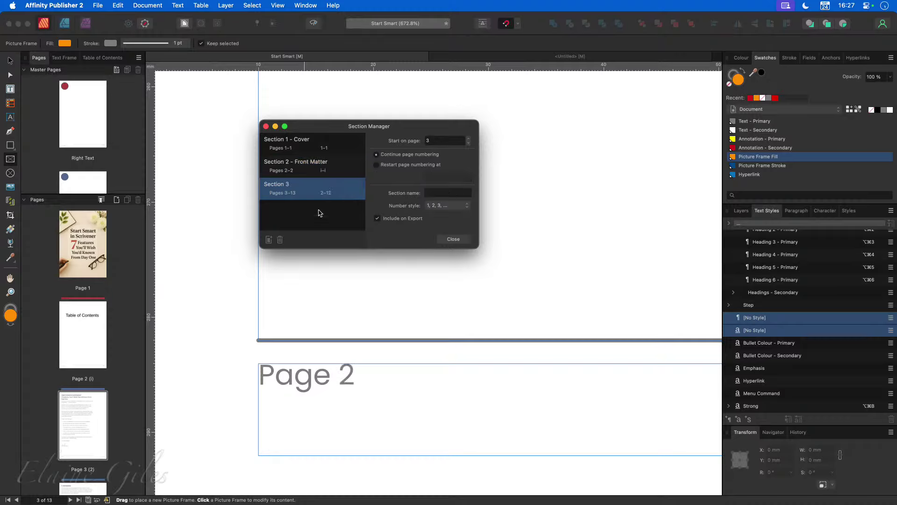
pyautogui.click(335, 177)
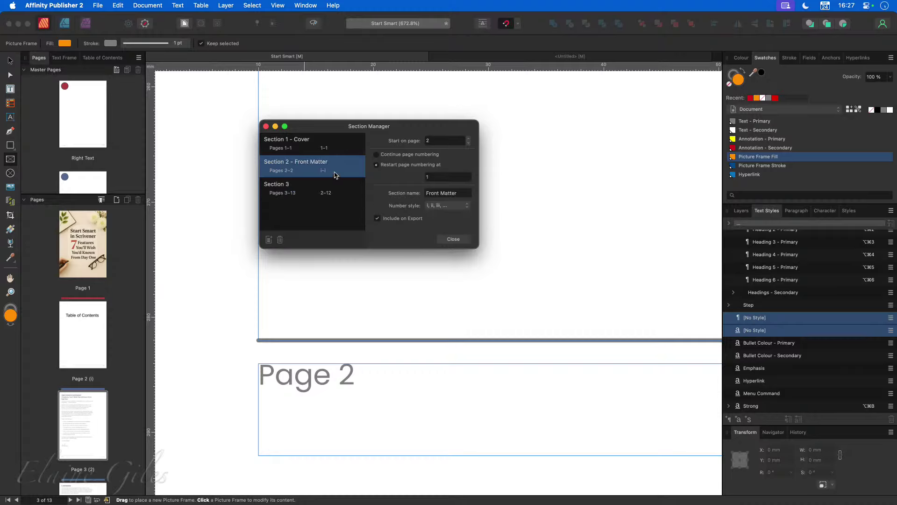
pyautogui.click(329, 193)
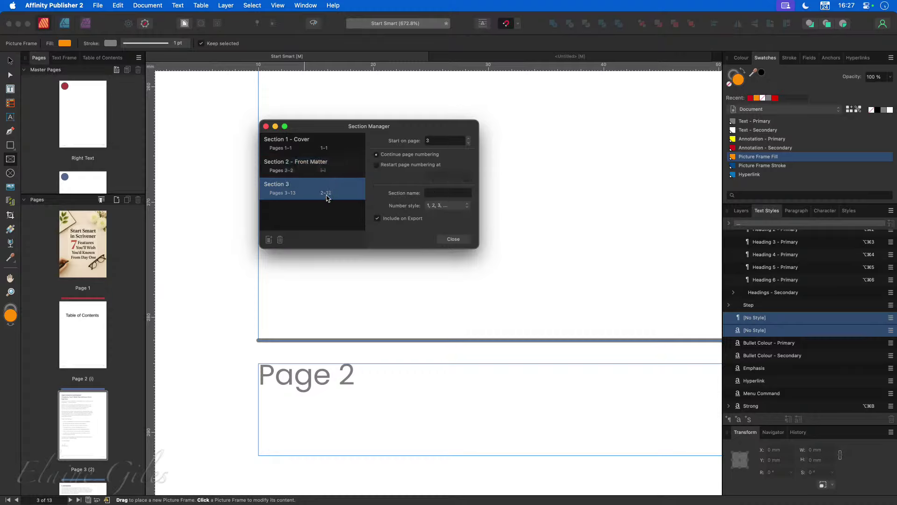
pyautogui.scroll(-3, 92, 363)
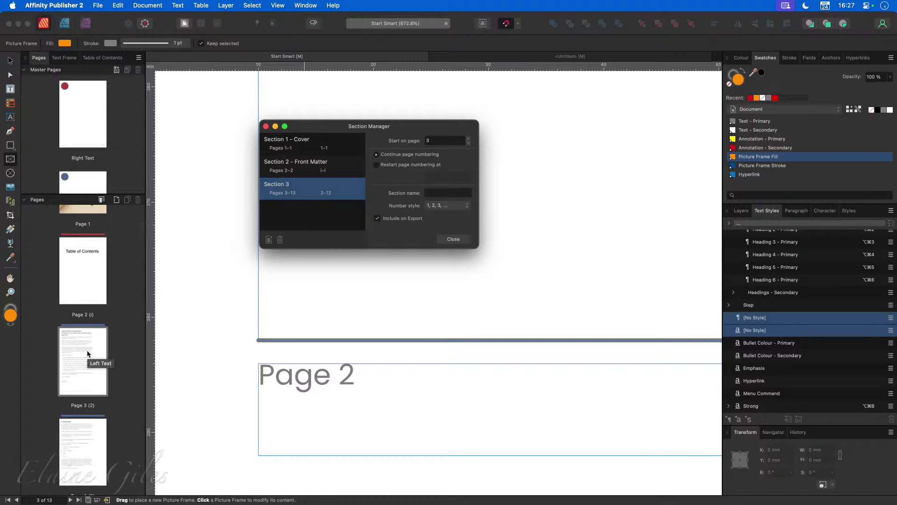
pyautogui.click(410, 165)
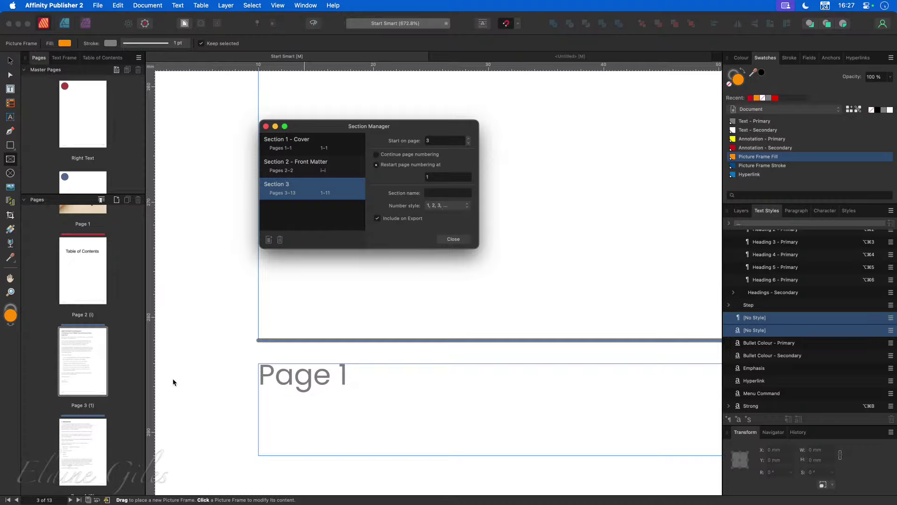
# Step: Check the page number in the footer of the Table of Contents page
pyautogui.click(92, 283)
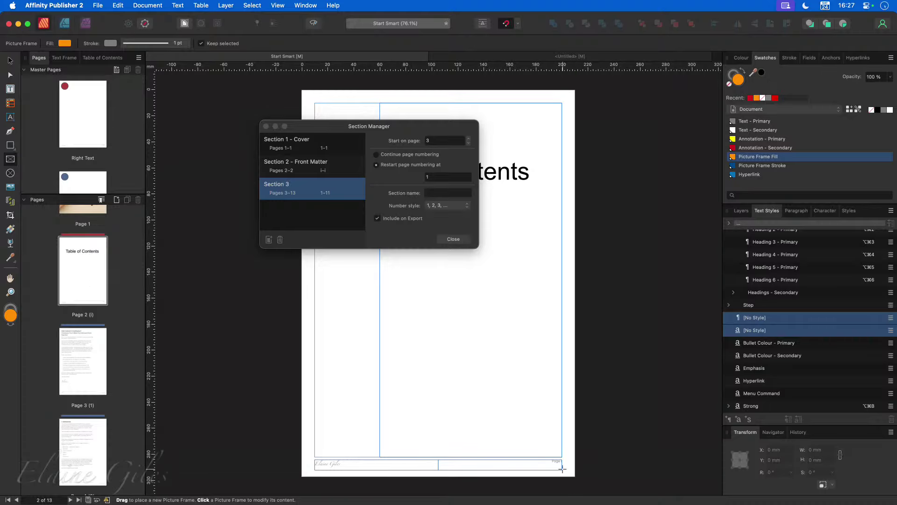
pyautogui.scroll(3, 561, 466)
pyautogui.scroll(5, 567, 462)
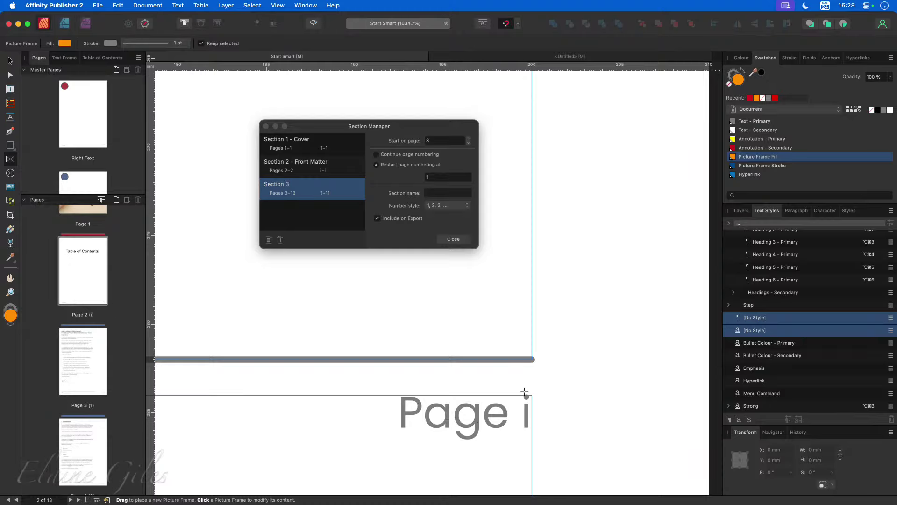
pyautogui.scroll(-5, 526, 417)
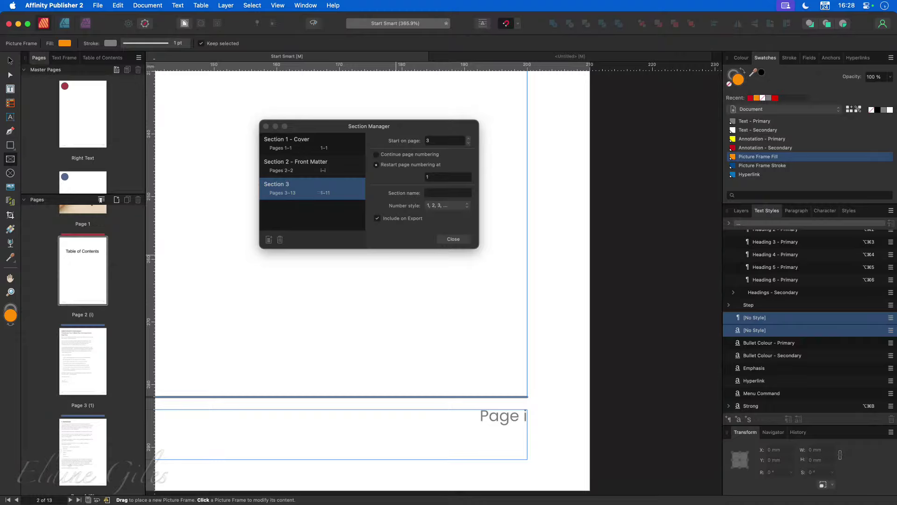
# Step: Name the third section Content, enlarge the Section Manager and close it
pyautogui.click(435, 195)
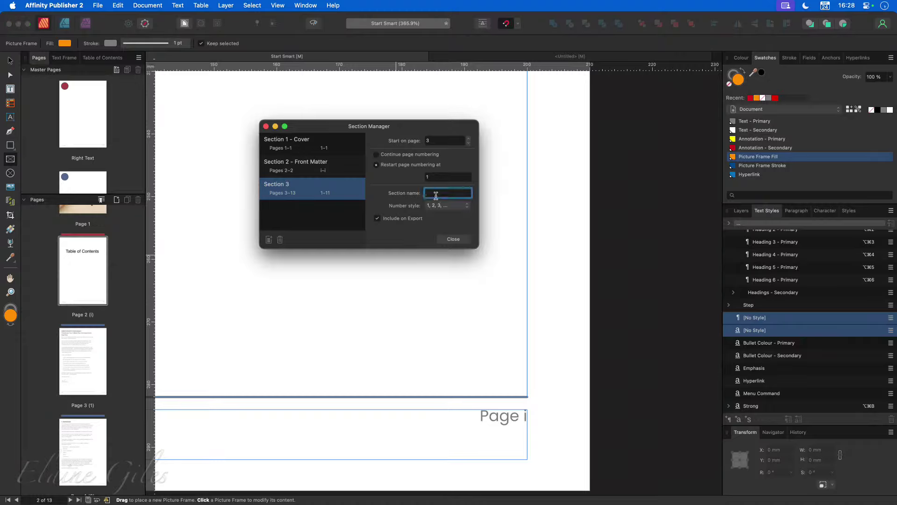
pyautogui.write('Content')
pyautogui.press('Return')
pyautogui.moveTo(478, 249); pyautogui.dragTo(626, 326)
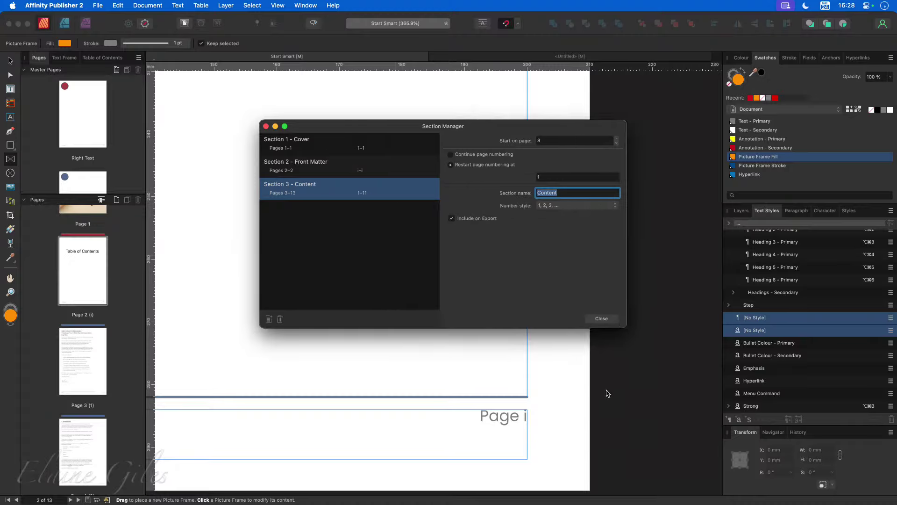
pyautogui.click(600, 321)
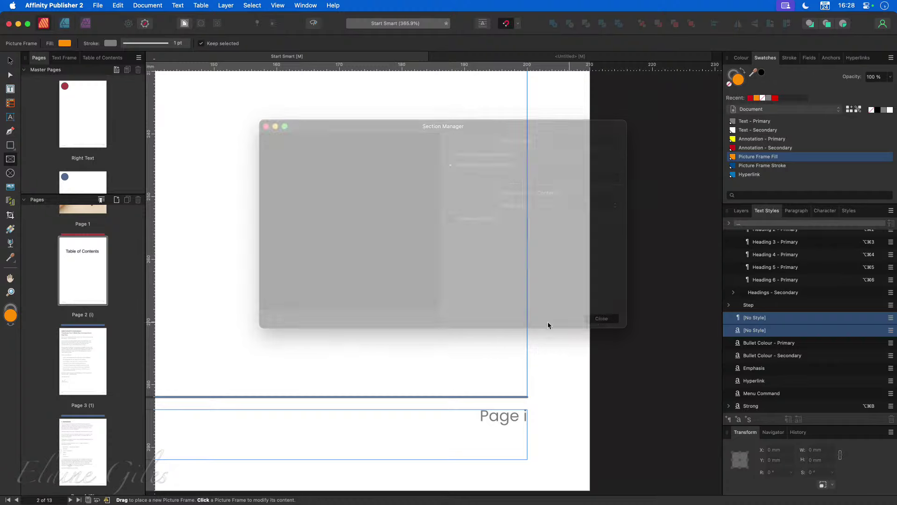
# Step: Review the section numbering on pages 4 to 7 and save the document
pyautogui.click(84, 442)
pyautogui.doubleClick(84, 441)
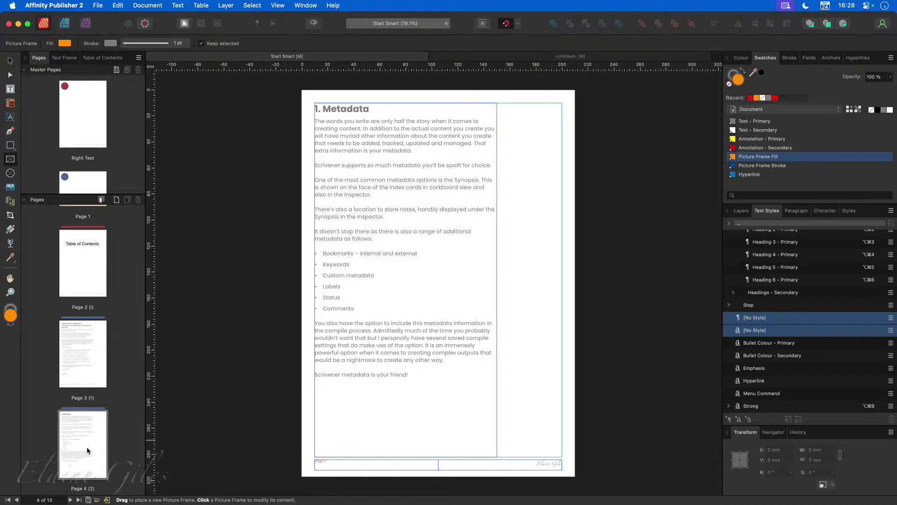
pyautogui.scroll(-5, 86, 454)
pyautogui.doubleClick(84, 313)
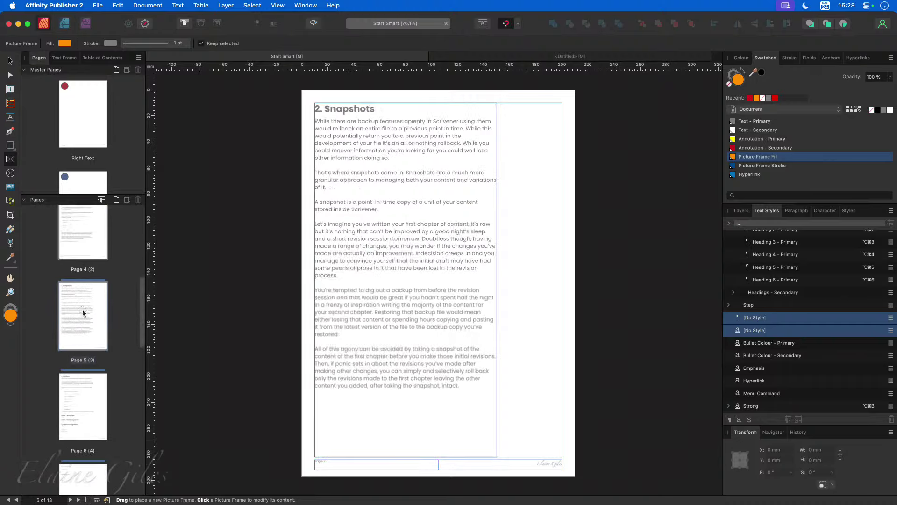
pyautogui.doubleClick(90, 401)
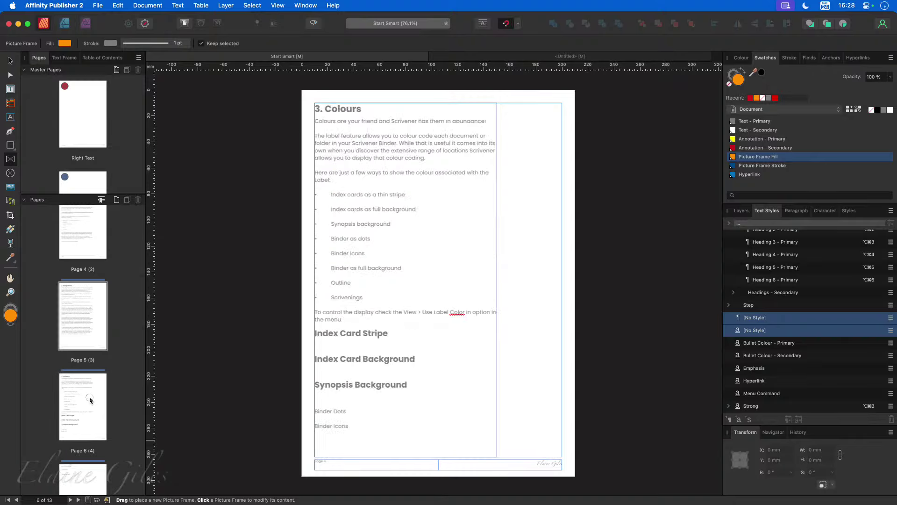
pyautogui.doubleClick(99, 486)
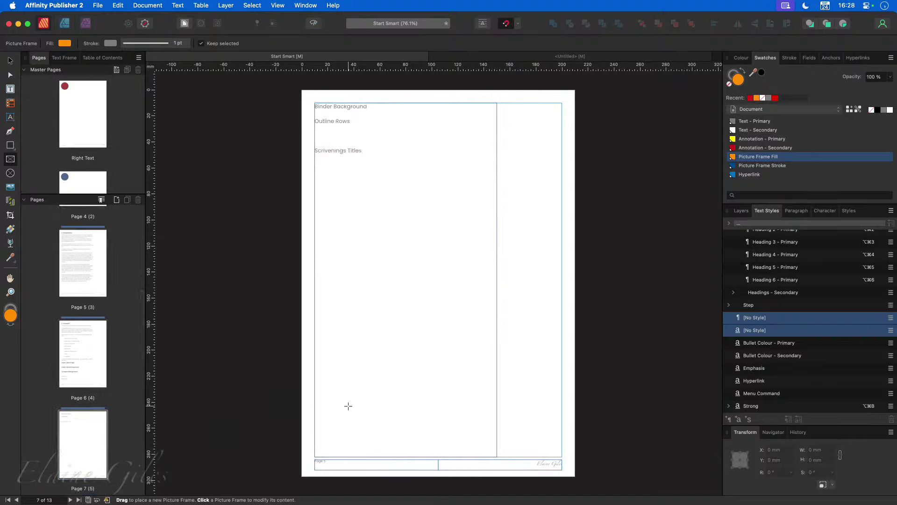
pyautogui.scroll(5, 125, 371)
pyautogui.press('super+s')
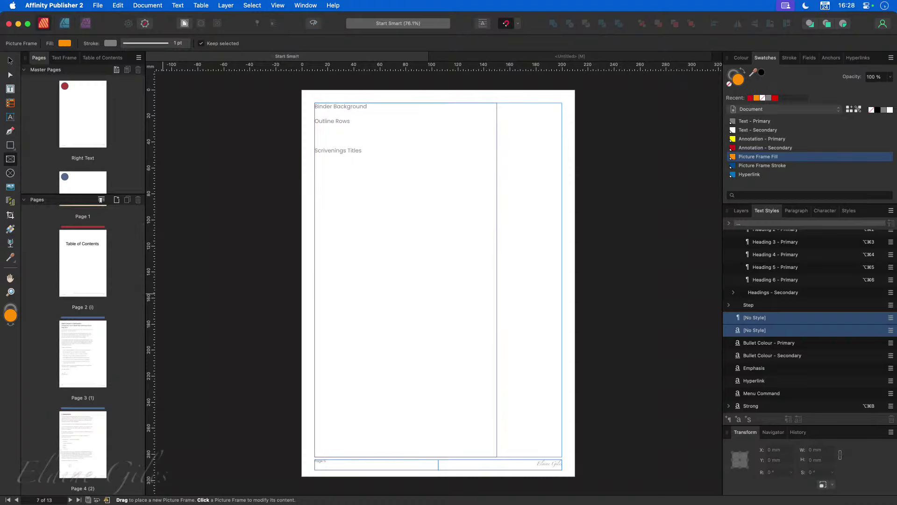
# Step: Go to page 3 of the finished TOC document and select the "Start Smart in Scrivener:" heading to inspect its text style
pyautogui.press('super+ctrl+Escape')
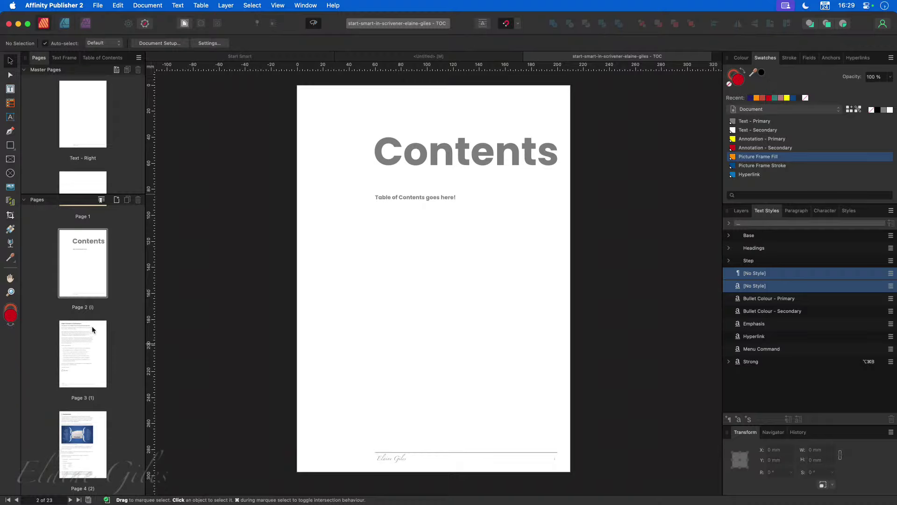
pyautogui.scroll(3, 94, 331)
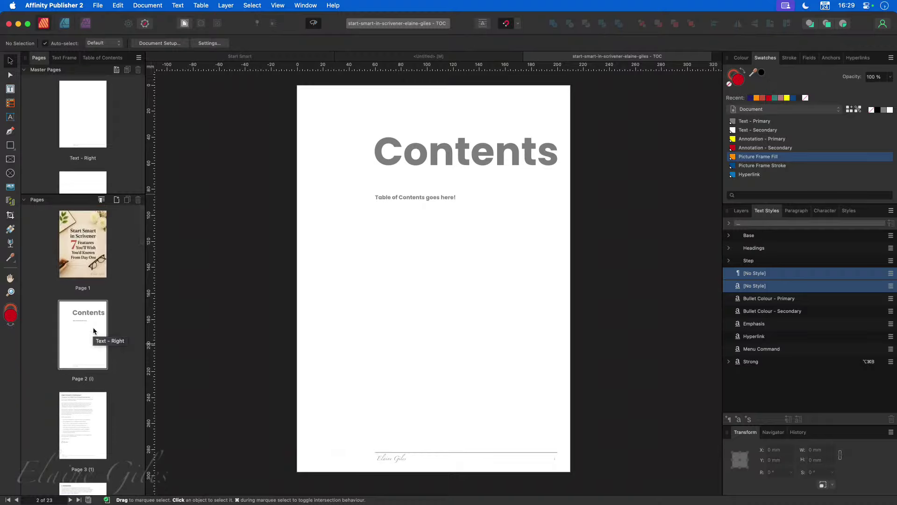
pyautogui.click(87, 216)
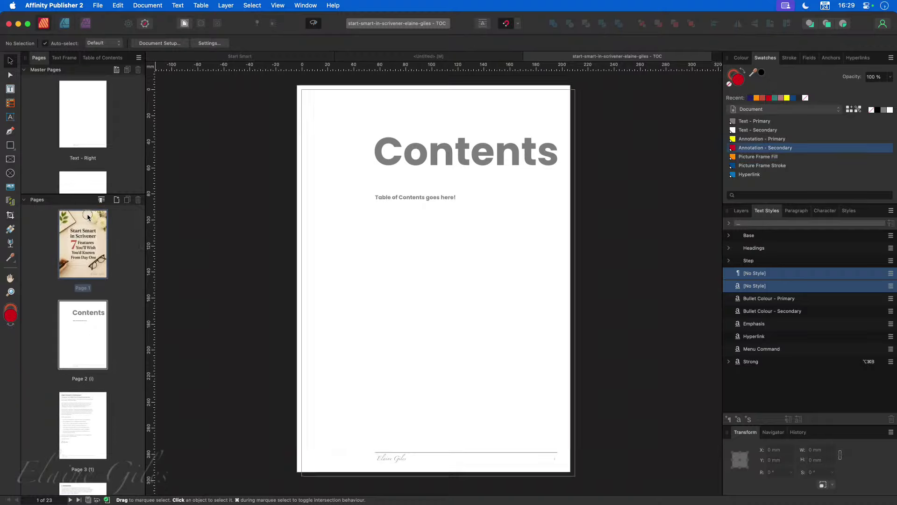
pyautogui.click(85, 415)
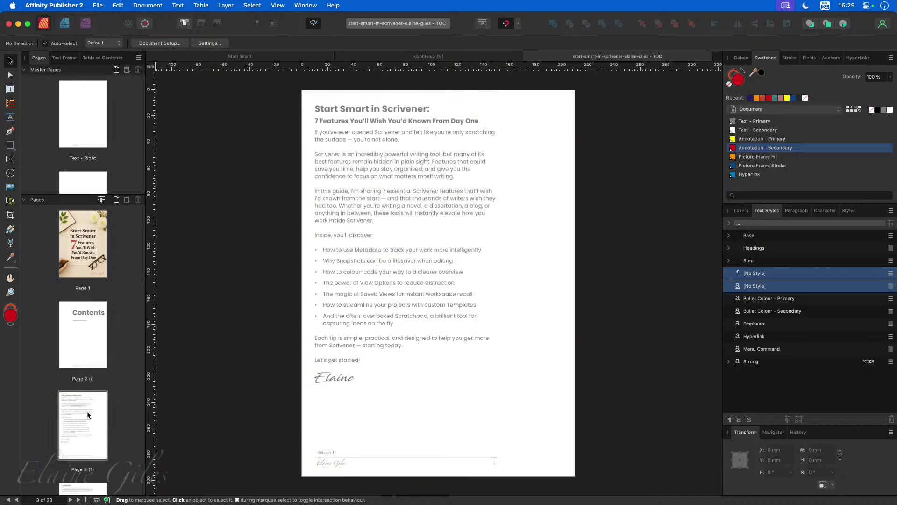
pyautogui.tripleClick(377, 110)
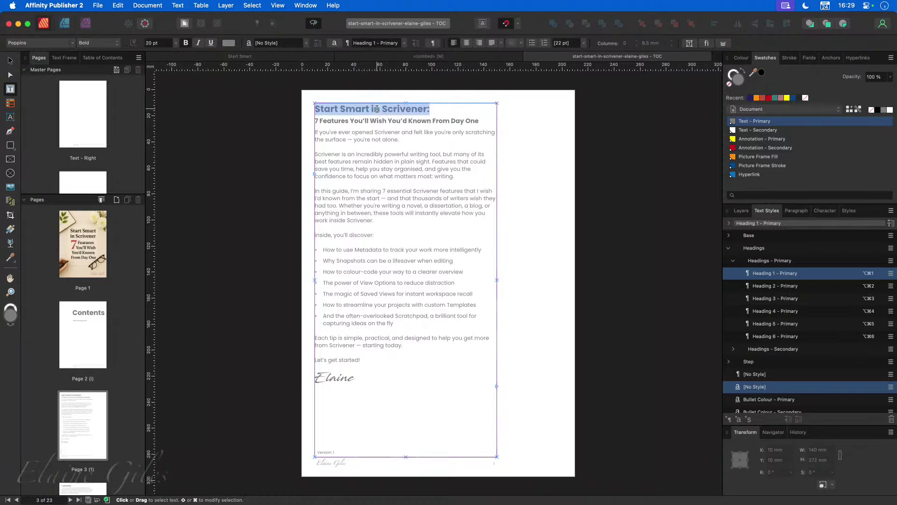
# Step: Check the heading styles applied to the page 3 subtitle and the page 8 heading, and browse the following pages
pyautogui.doubleClick(379, 120)
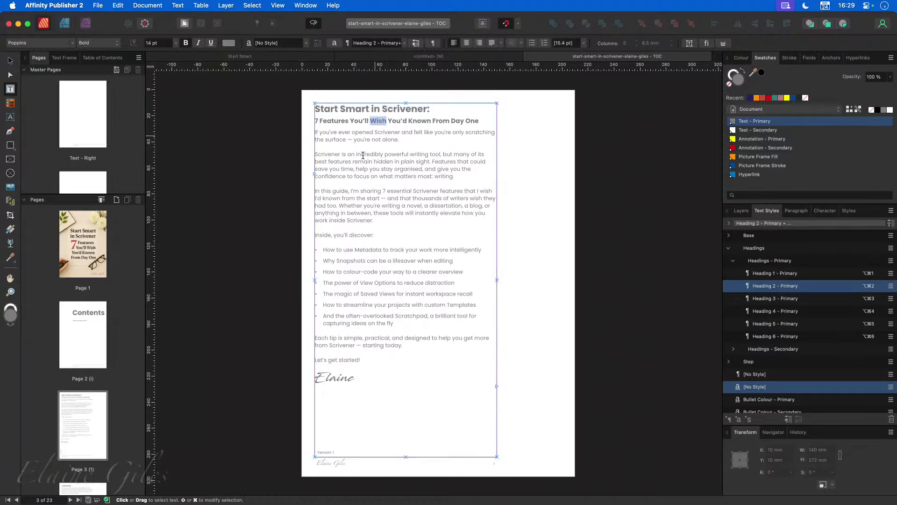
pyautogui.scroll(-10, 94, 388)
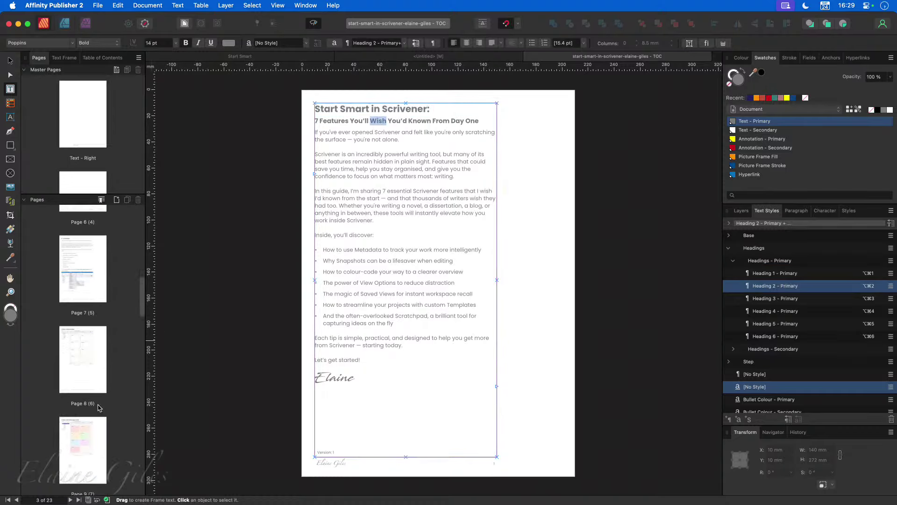
pyautogui.click(81, 350)
pyautogui.click(342, 109)
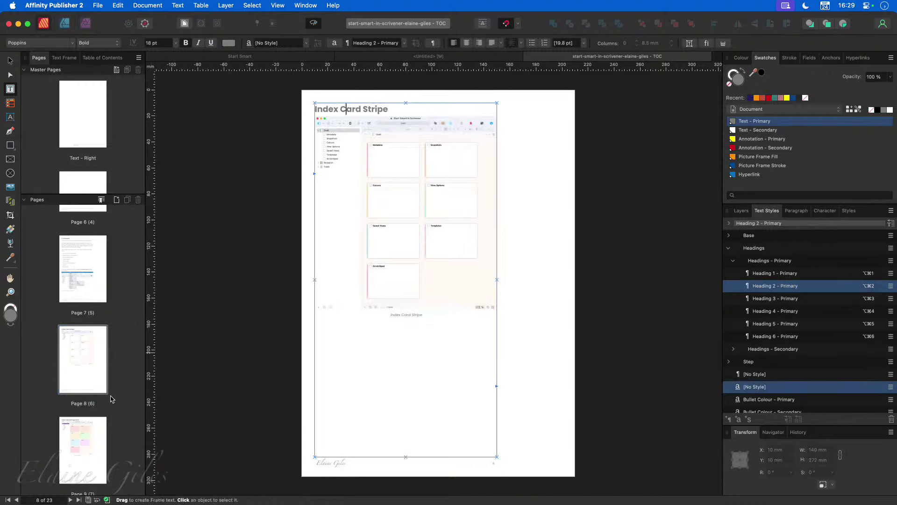
pyautogui.scroll(-5, 100, 402)
pyautogui.scroll(-3, 98, 405)
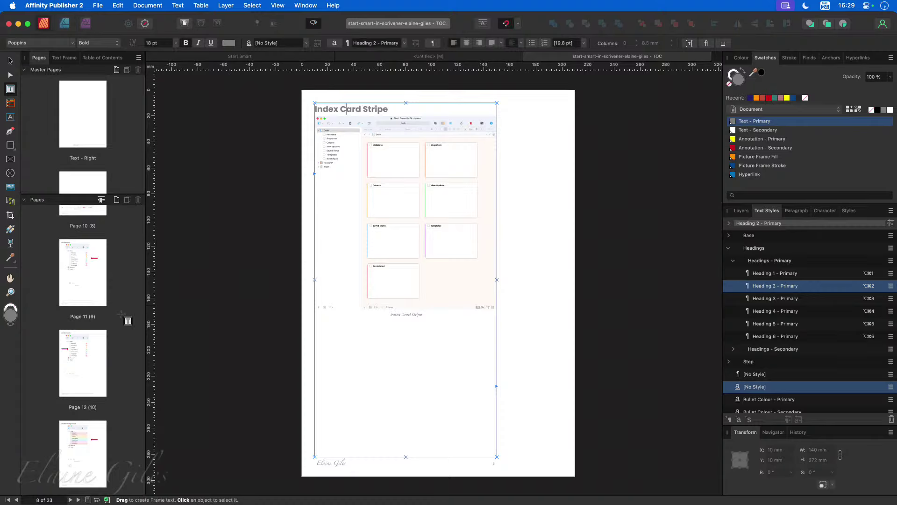
pyautogui.scroll(15, 107, 317)
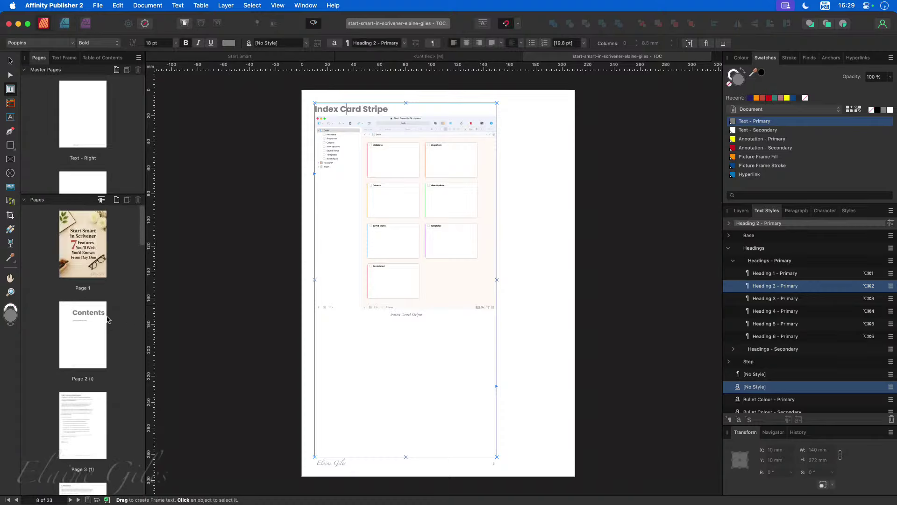
# Step: Delete the placeholder line "Table of Contents goes here!" from the Contents page
pyautogui.click(82, 342)
pyautogui.click(406, 205)
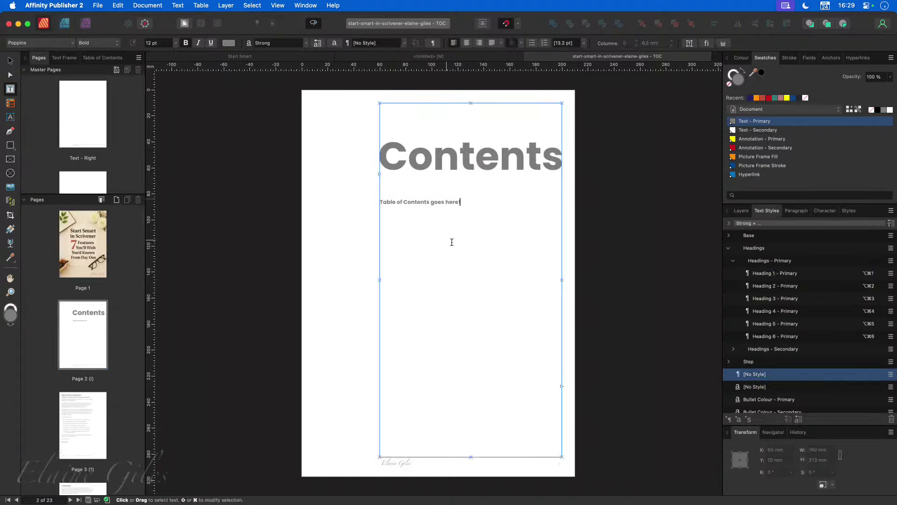
pyautogui.moveTo(473, 202); pyautogui.dragTo(376, 202)
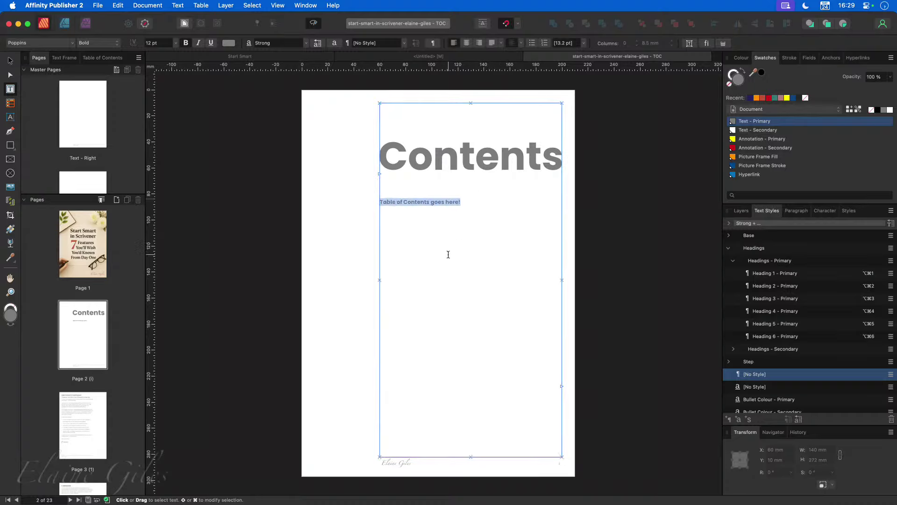
pyautogui.press('BackSpace')
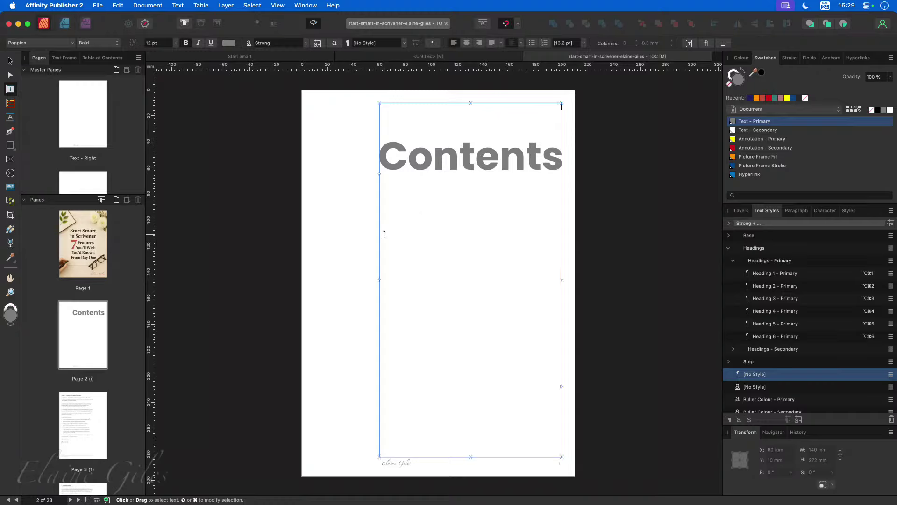
# Step: Insert a table of contents below the Contents heading on page 2
pyautogui.click(175, 4)
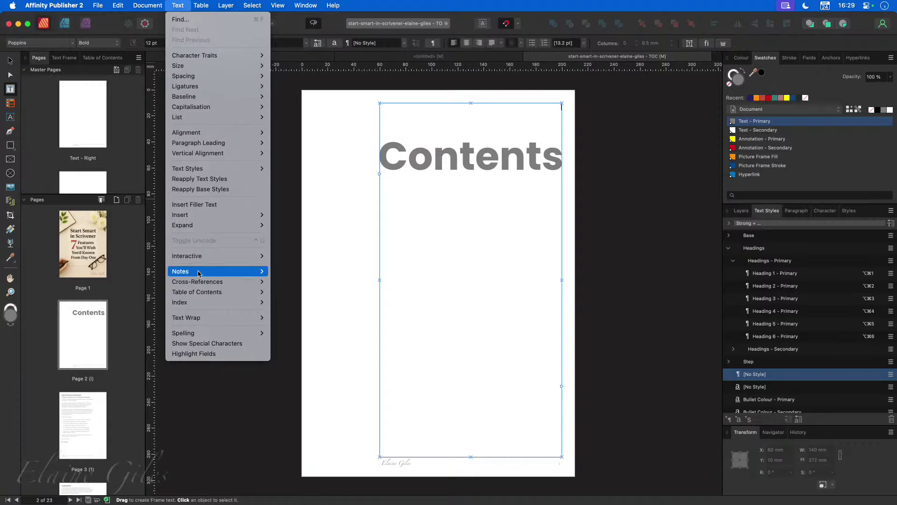
pyautogui.moveTo(252, 292)
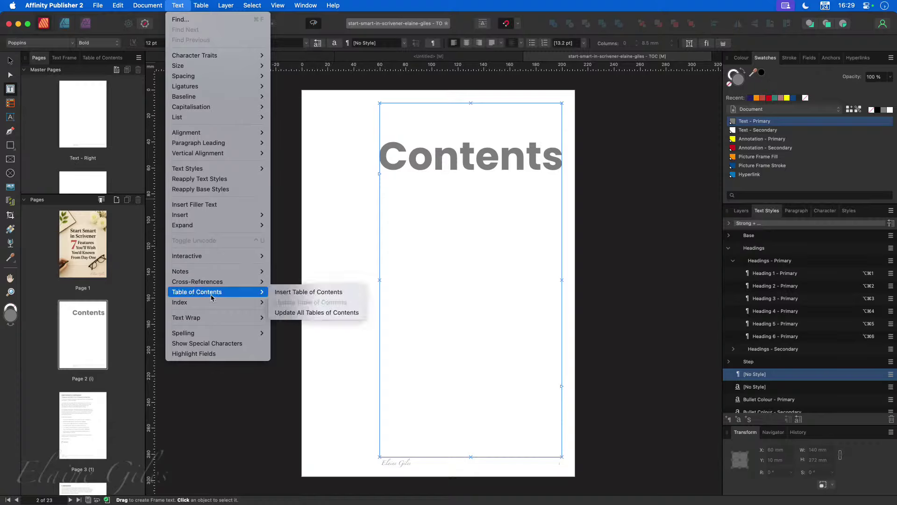
pyautogui.click(340, 297)
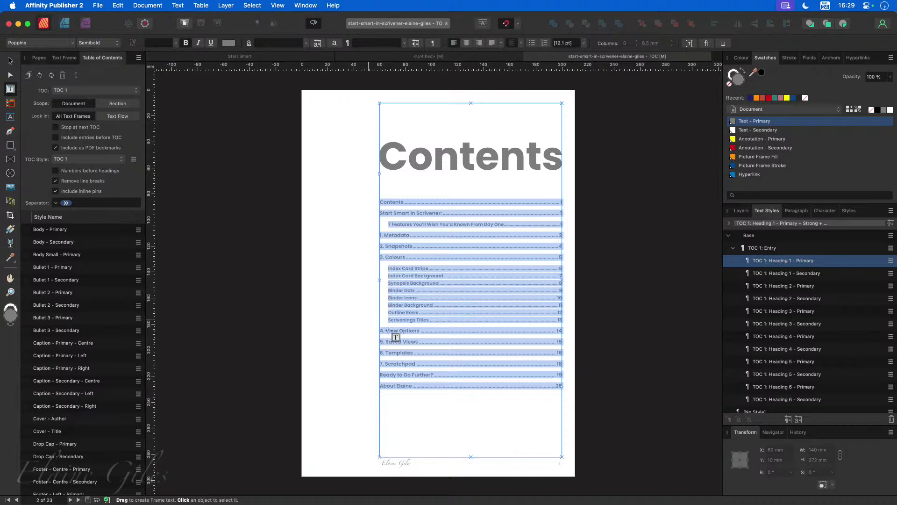
pyautogui.click(508, 421)
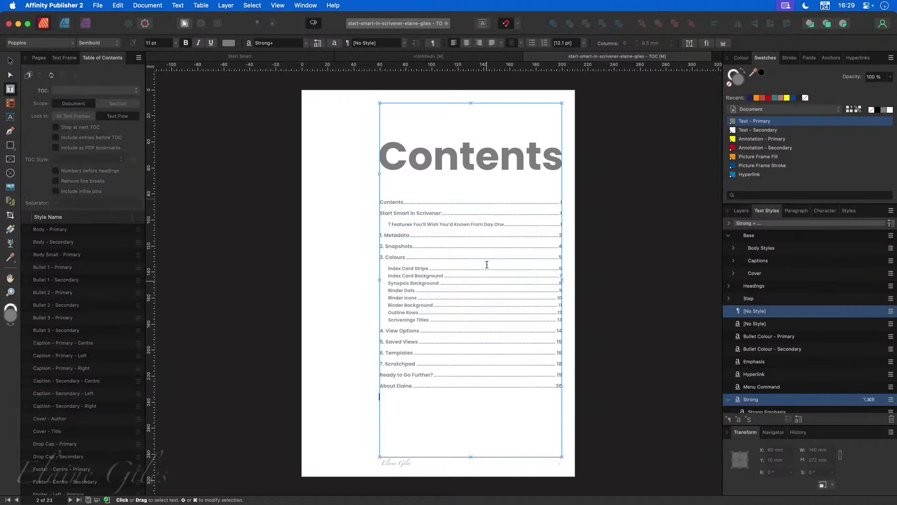
# Step: Examine which TOC text styles are applied to the level-one and level-two entries and to the Contents page number
pyautogui.scroll(5, 481, 239)
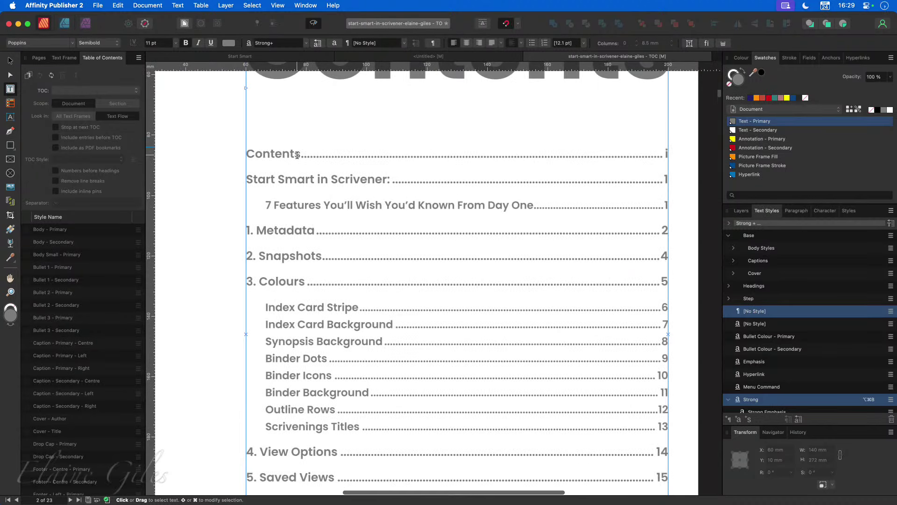
pyautogui.click(298, 155)
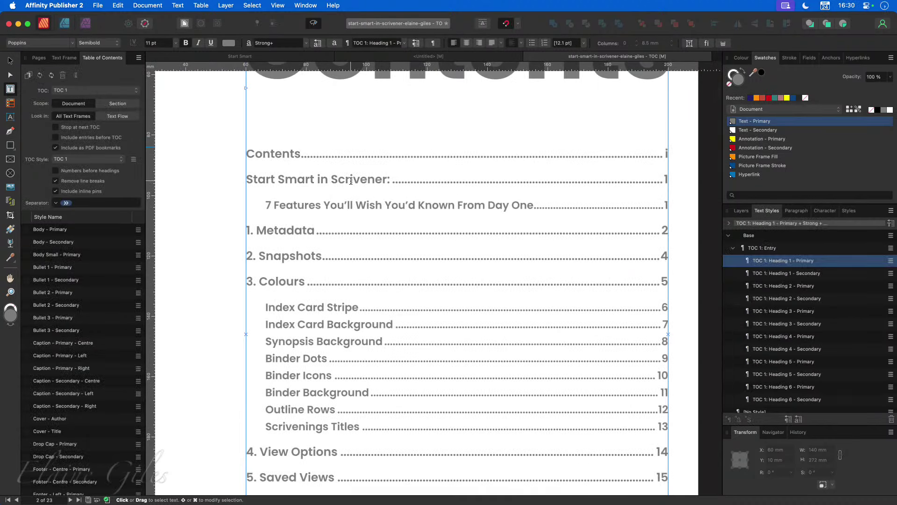
pyautogui.click(364, 204)
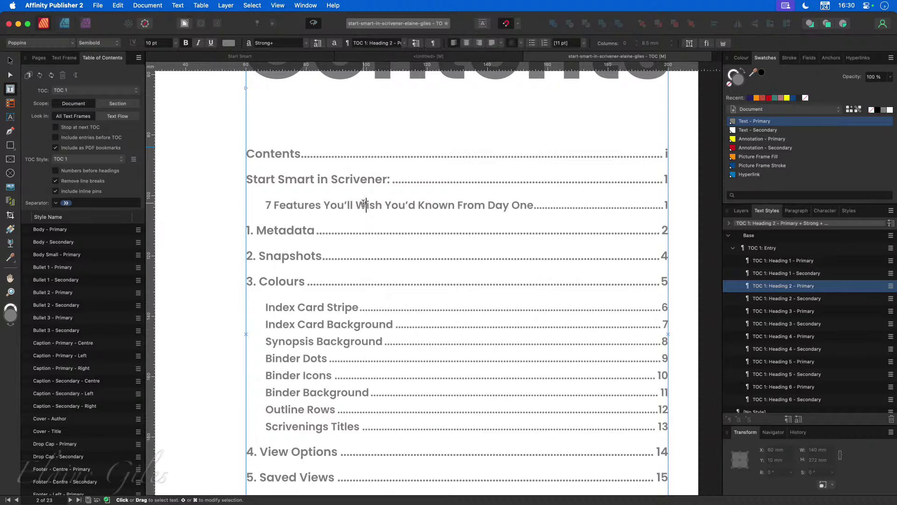
pyautogui.click(299, 232)
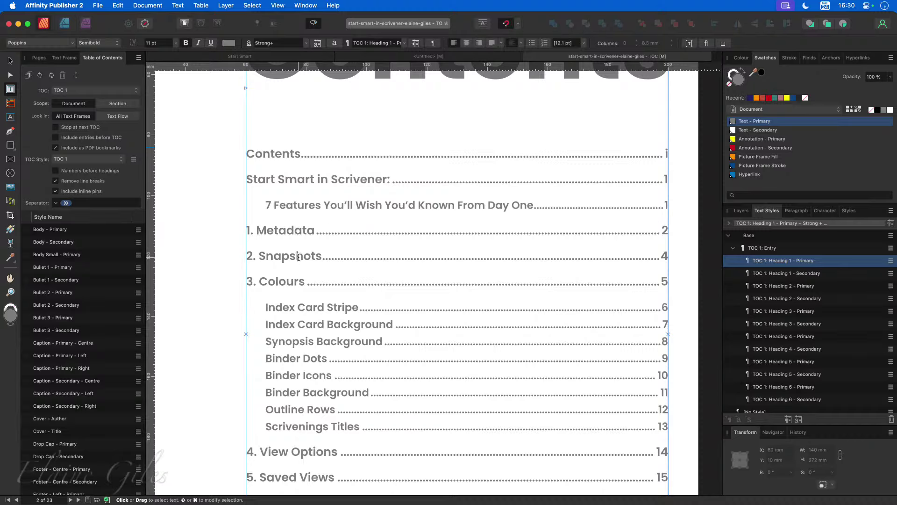
pyautogui.click(294, 281)
pyautogui.click(319, 307)
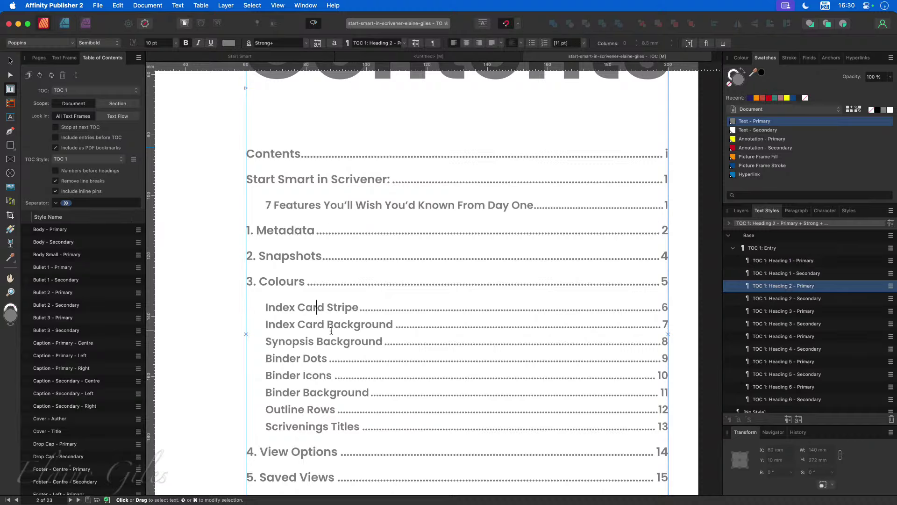
pyautogui.click(322, 359)
pyautogui.doubleClick(668, 154)
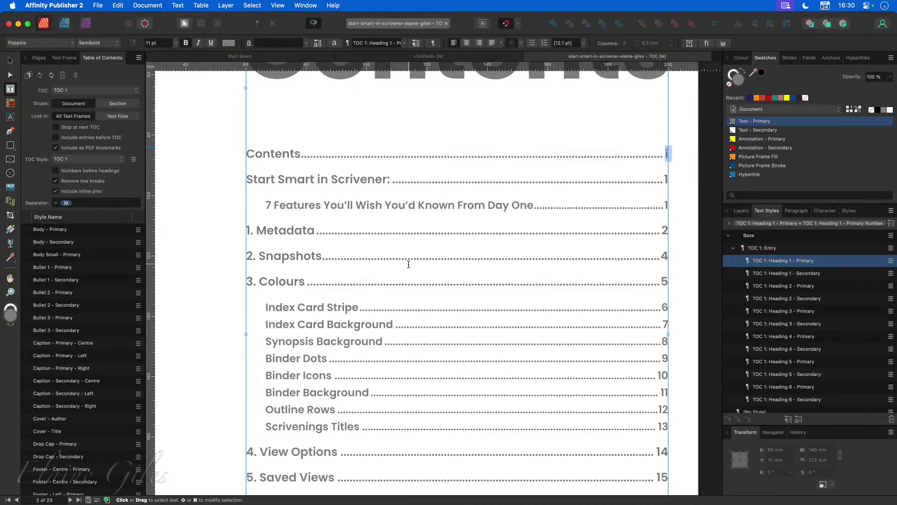
# Step: Review the complete contents list, including the Colours entry and its indented sub-entries
pyautogui.scroll(-1, 417, 305)
pyautogui.scroll(-5, 417, 305)
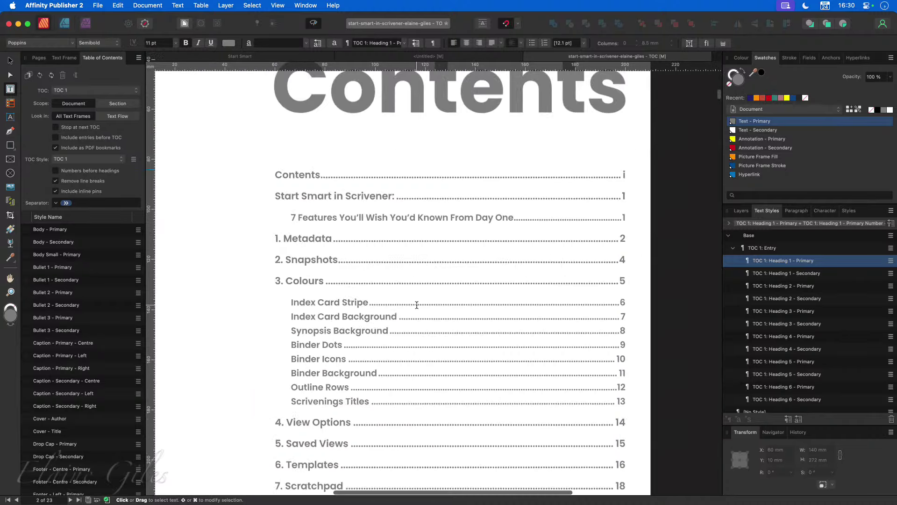
pyautogui.scroll(-3, 417, 305)
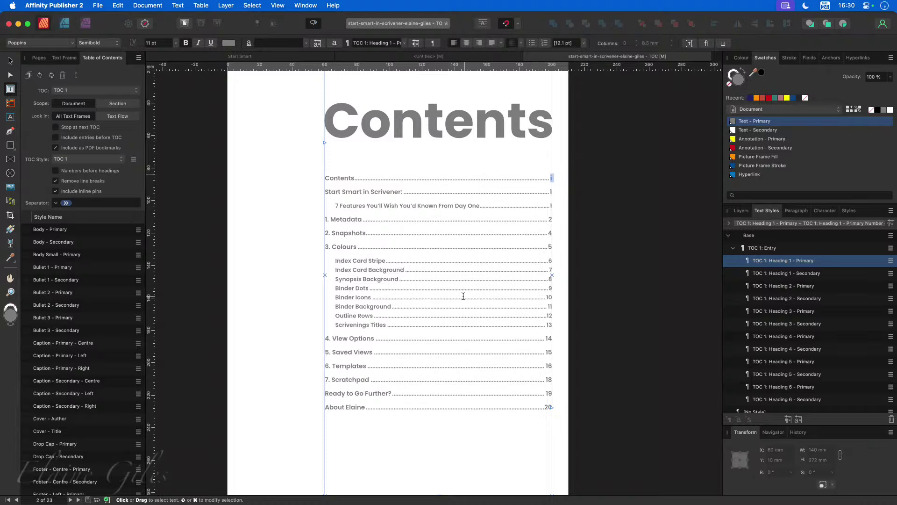
pyautogui.click(416, 245)
pyautogui.click(451, 282)
pyautogui.click(454, 315)
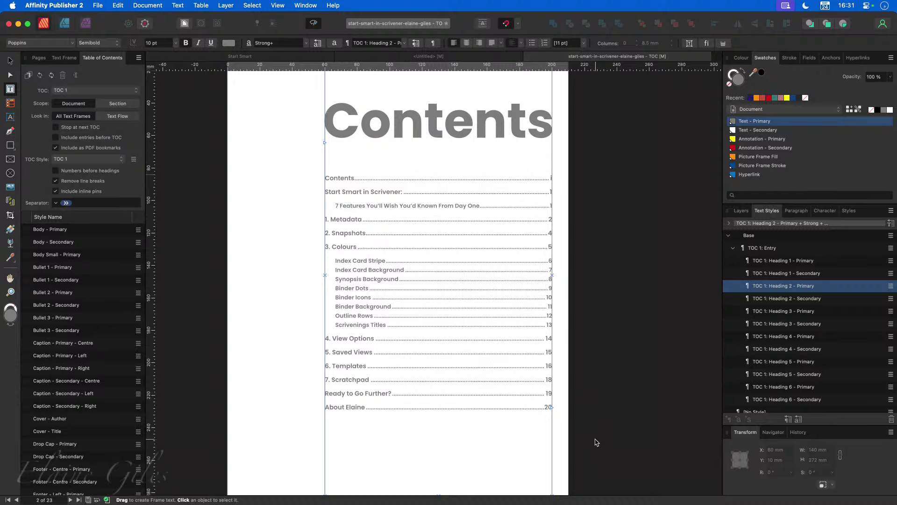
pyautogui.click(292, 154)
pyautogui.moveTo(292, 154); pyautogui.dragTo(588, 438)
# Step: Inspect the available tables of contents and the list of text styles included in TOC 1
pyautogui.click(68, 93)
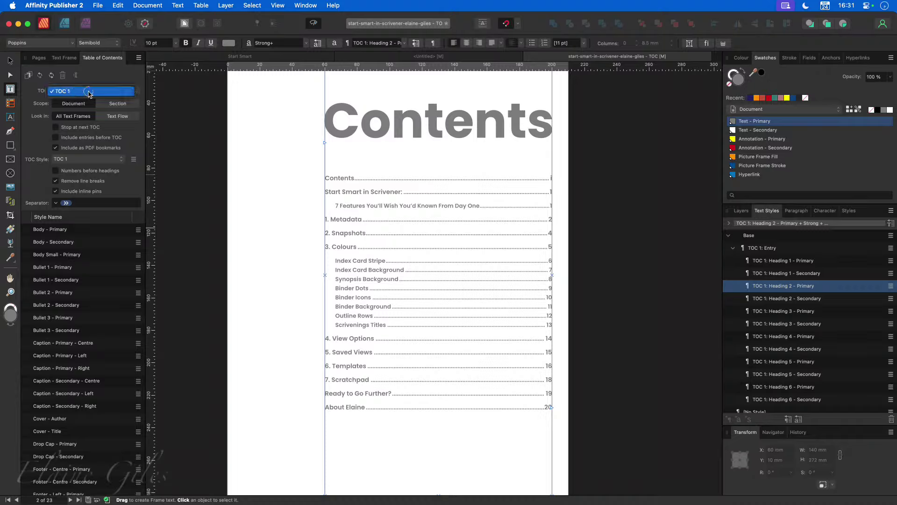
pyautogui.click(116, 91)
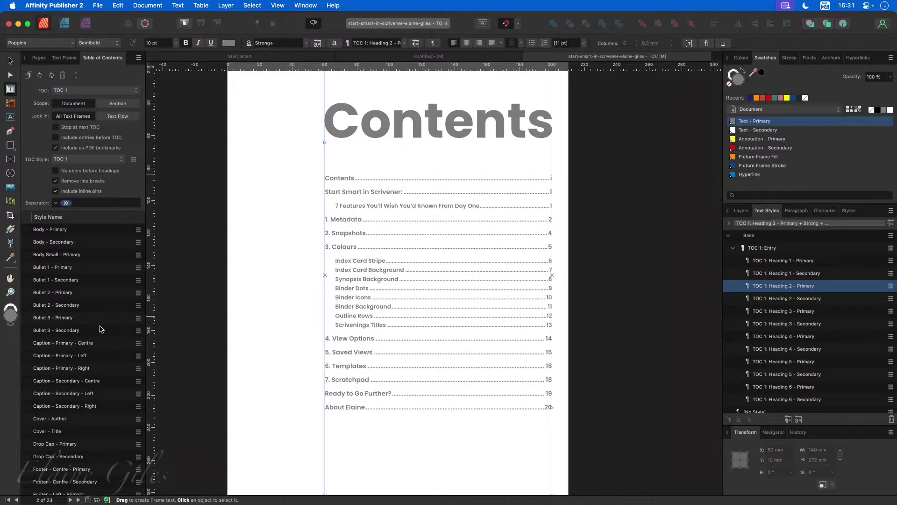
pyautogui.scroll(-10, 99, 329)
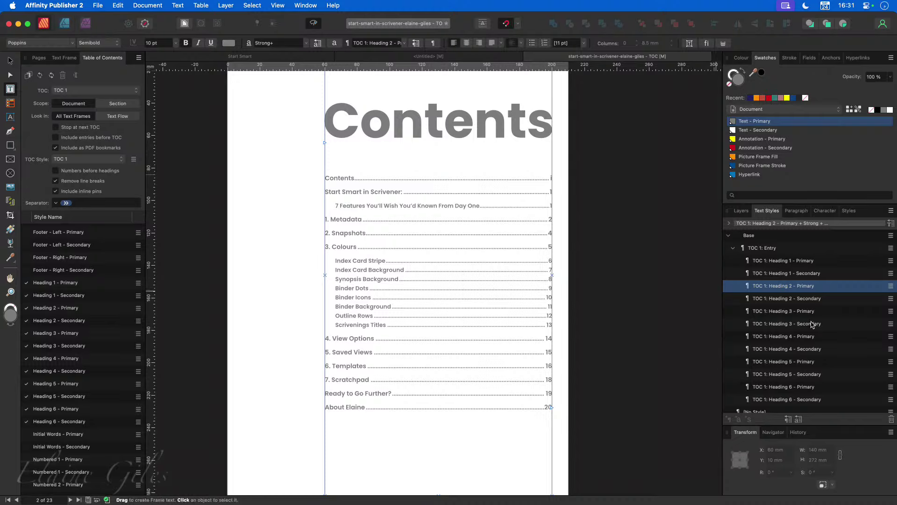
# Step: Inspect the tab stop and spacing settings of the "TOC 1: Heading 1 - Primary" style without changing them
pyautogui.rightClick(798, 266)
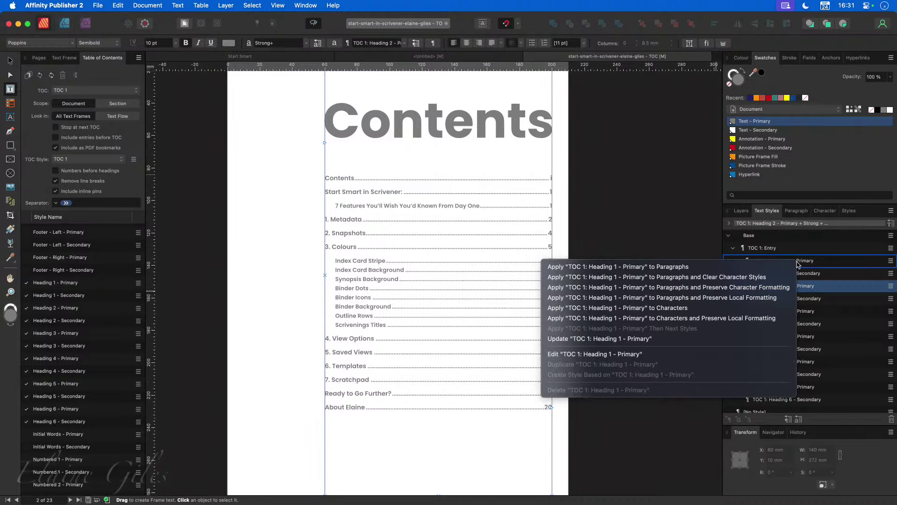
pyautogui.click(611, 355)
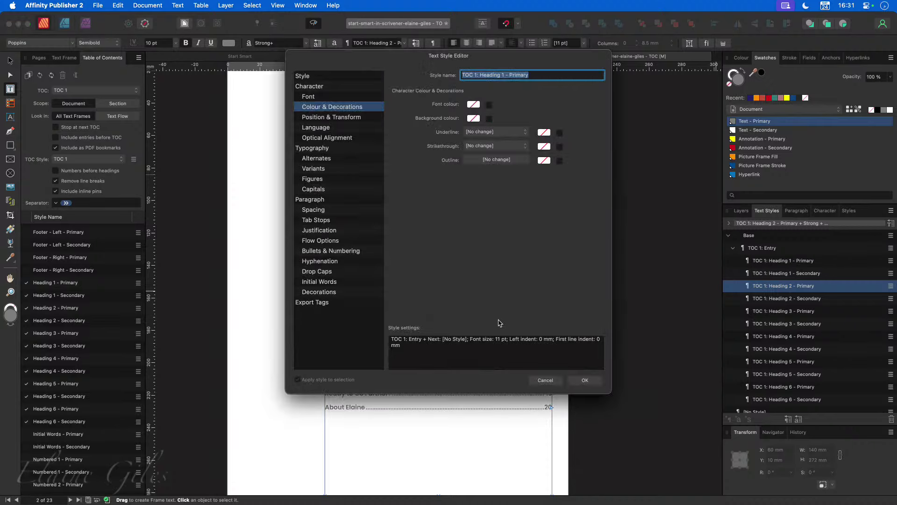
pyautogui.click(326, 224)
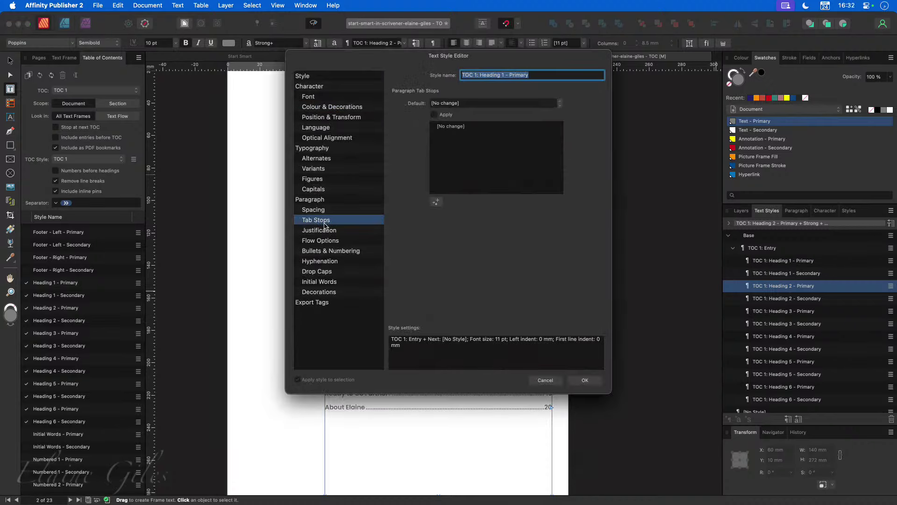
pyautogui.click(328, 209)
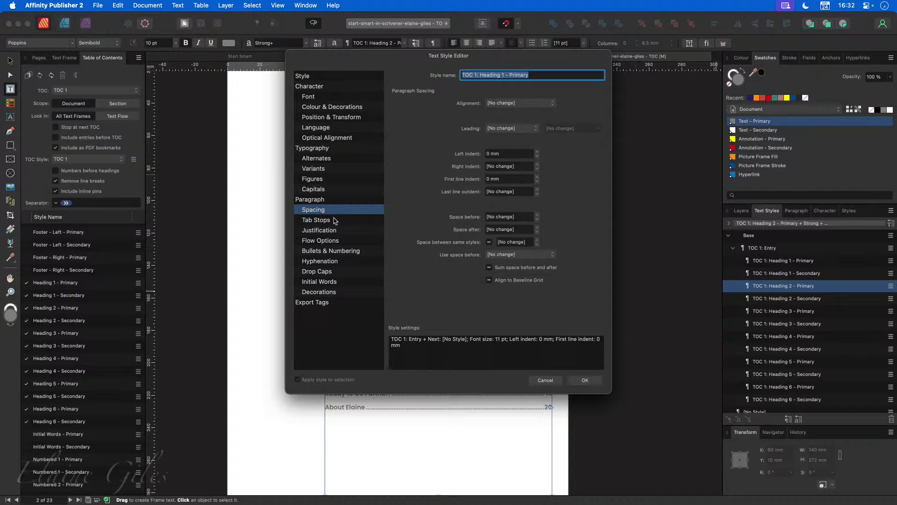
pyautogui.click(335, 220)
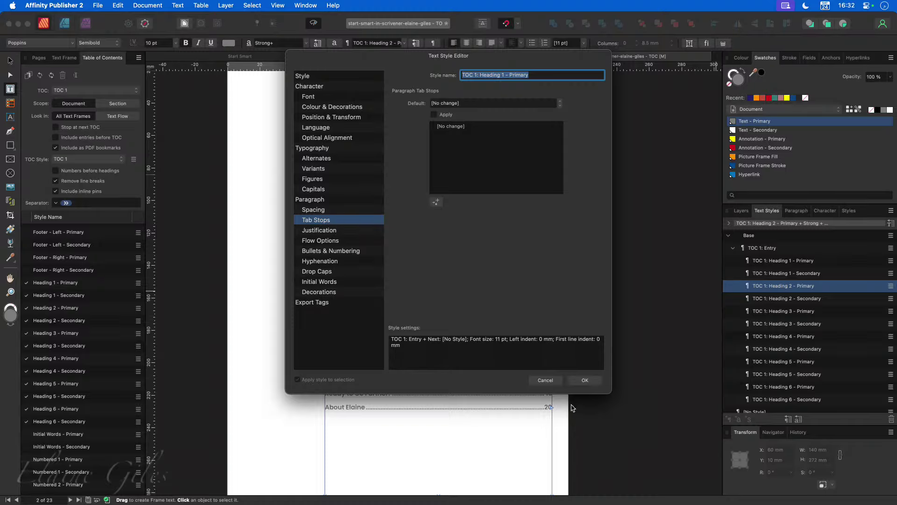
pyautogui.click(546, 379)
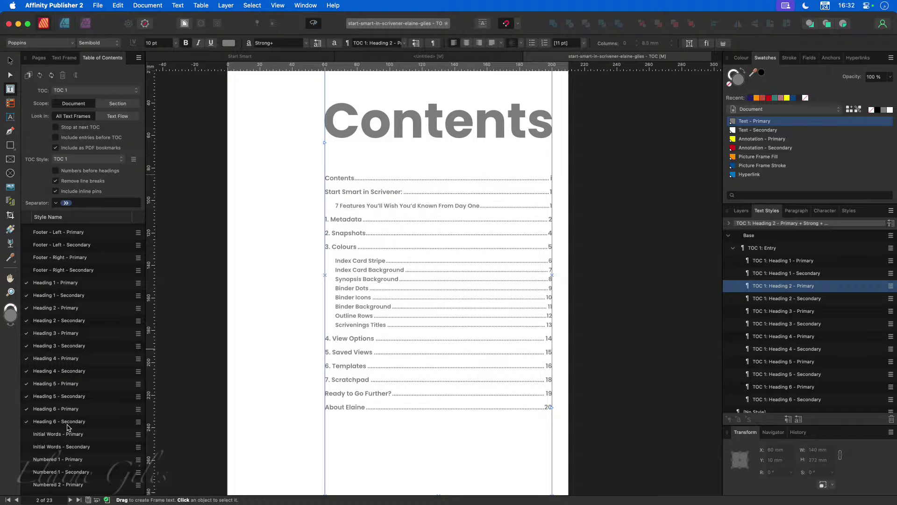
# Step: Inspect the page number and indent level options of several included styles, from Heading 1 - Primary to Heading 4 - Primary
pyautogui.click(139, 312)
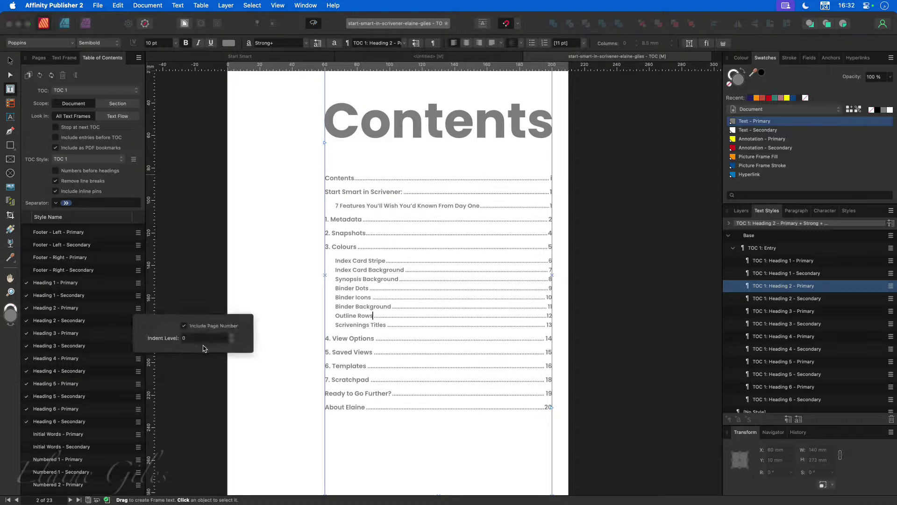
pyautogui.click(162, 293)
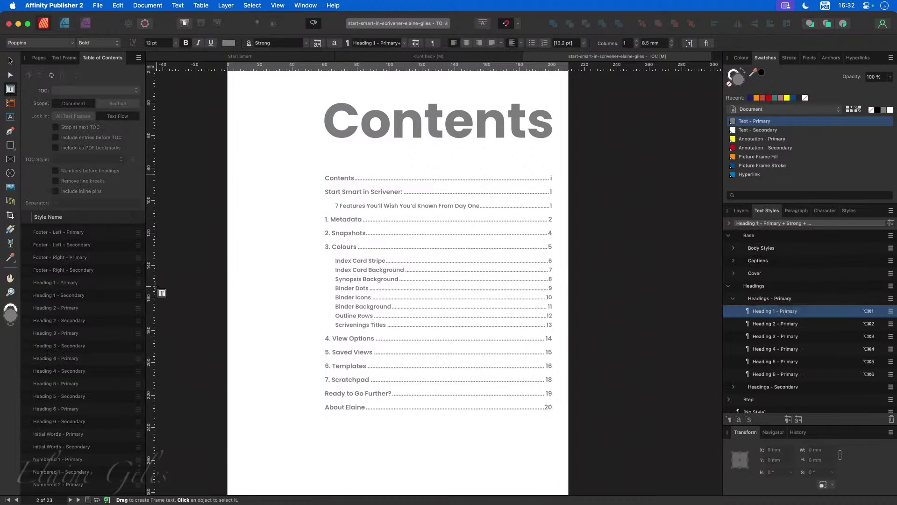
pyautogui.press('super+z')
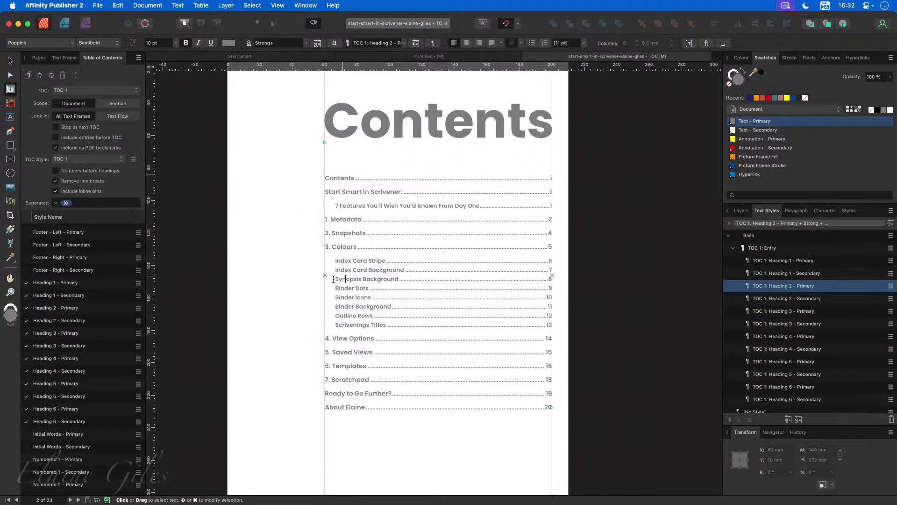
pyautogui.click(139, 283)
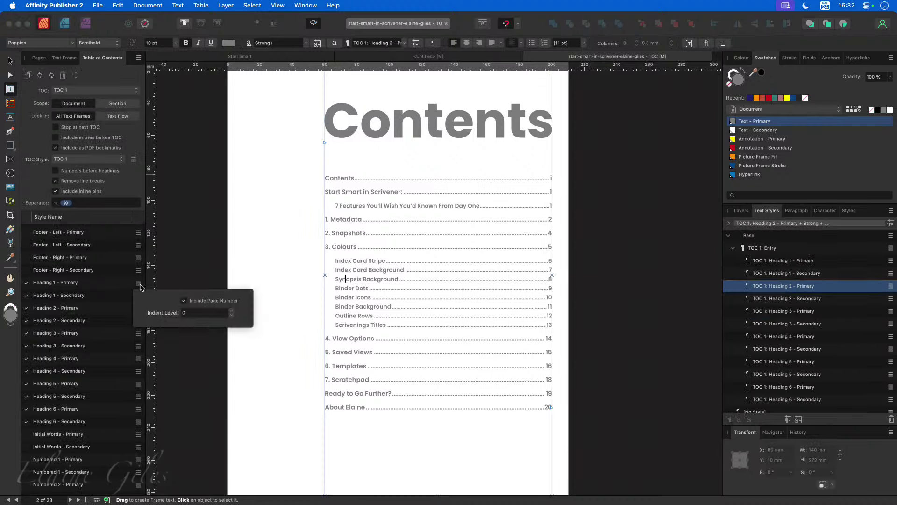
pyautogui.click(139, 284)
pyautogui.click(139, 296)
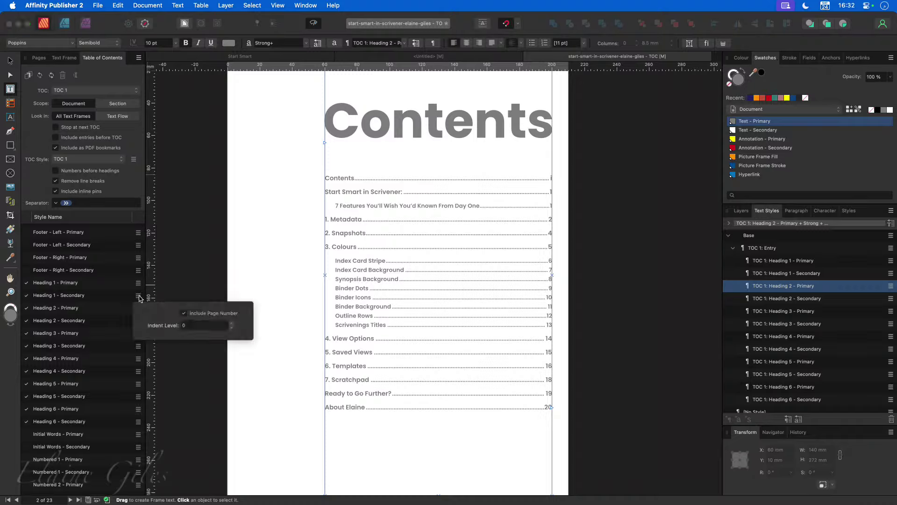
pyautogui.click(138, 360)
pyautogui.click(138, 360)
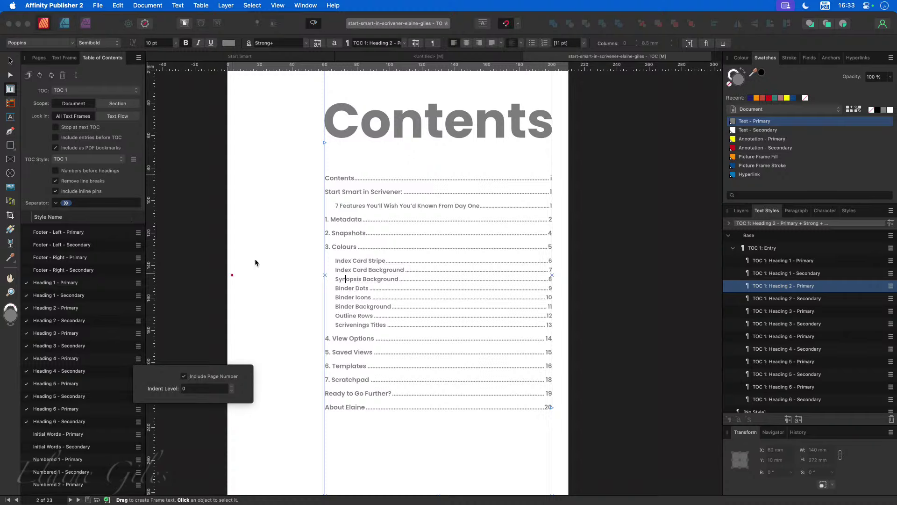
pyautogui.click(269, 254)
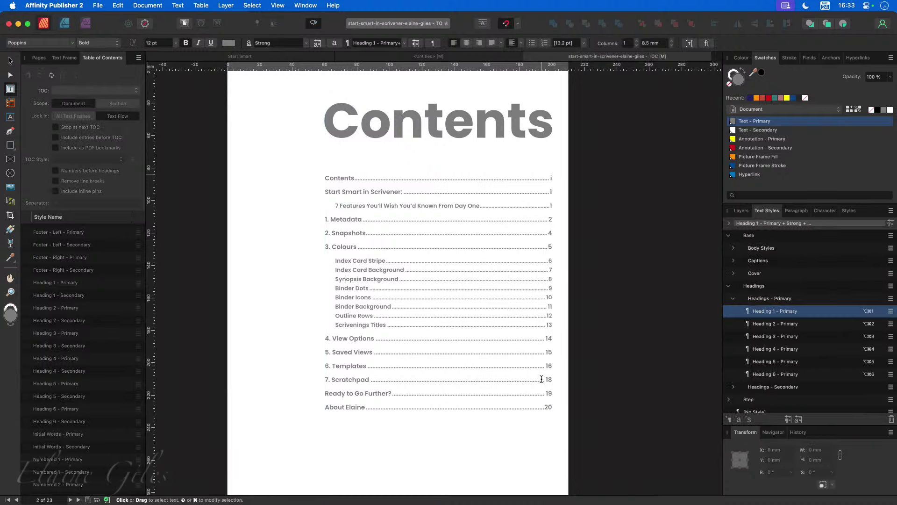
# Step: Save the document, open its export settings and choose PDF as the export format
pyautogui.click(447, 301)
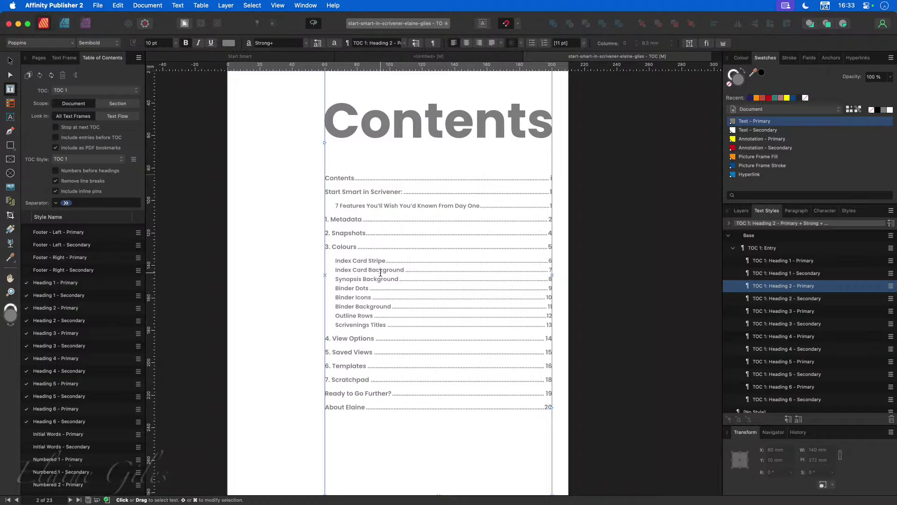
pyautogui.press('super+s')
pyautogui.click(99, 6)
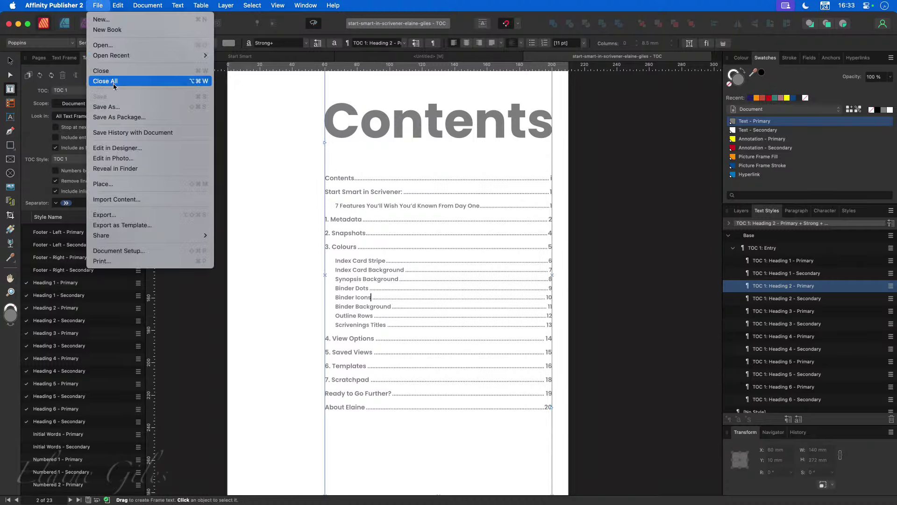
pyautogui.click(126, 218)
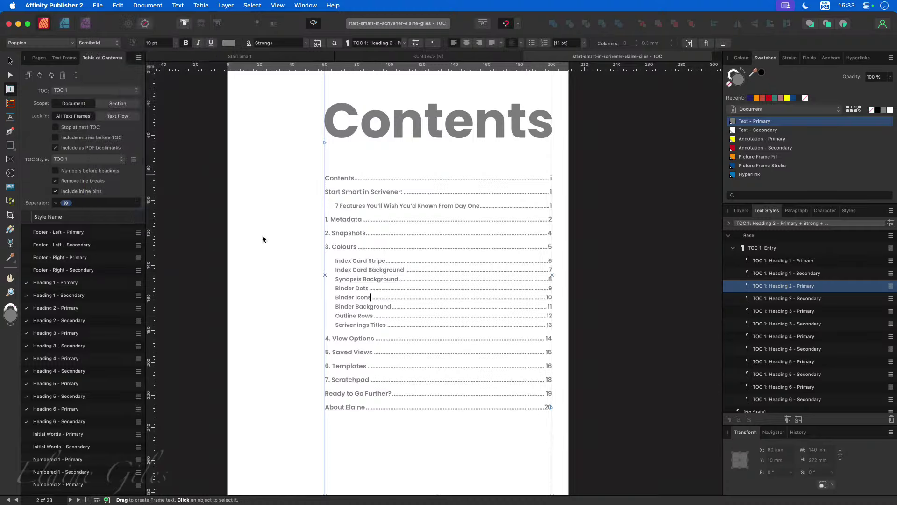
pyautogui.click(489, 87)
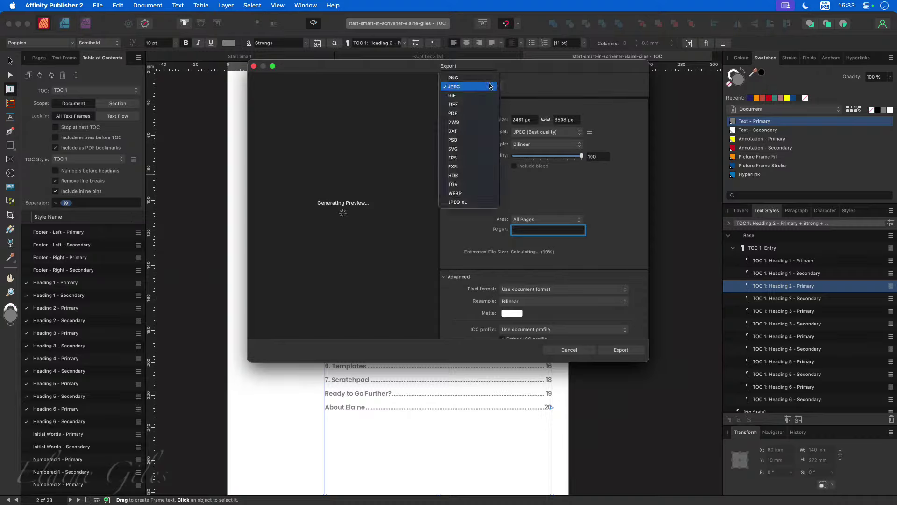
pyautogui.click(474, 113)
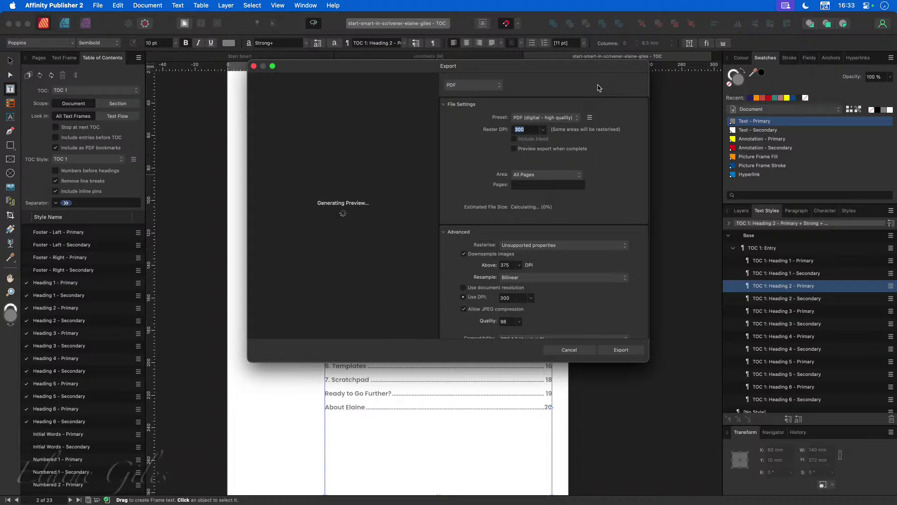
# Step: Look through the available PDF presets and export file formats without changing the selection
pyautogui.click(577, 118)
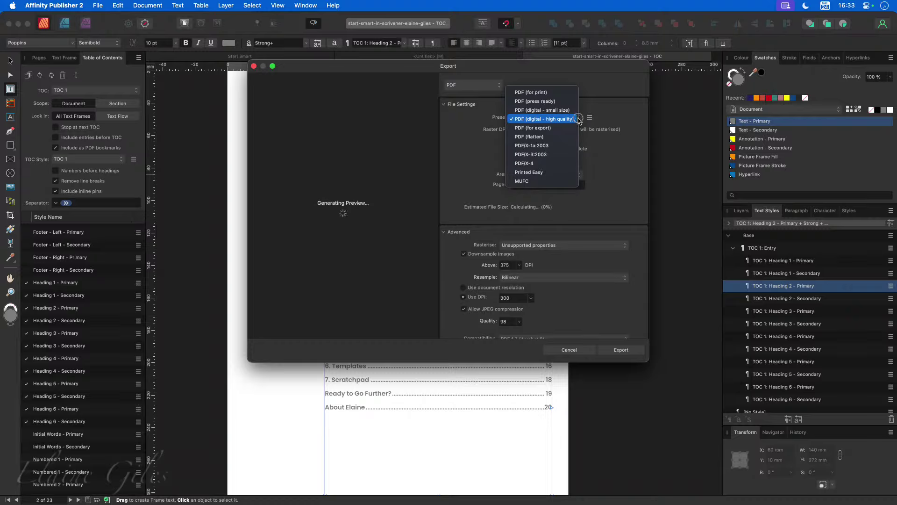
pyautogui.click(629, 106)
pyautogui.click(497, 85)
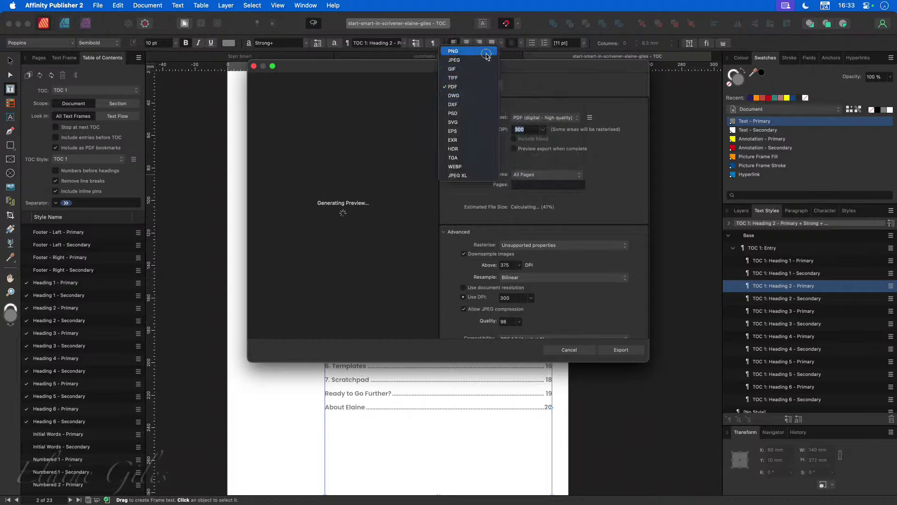
pyautogui.click(554, 83)
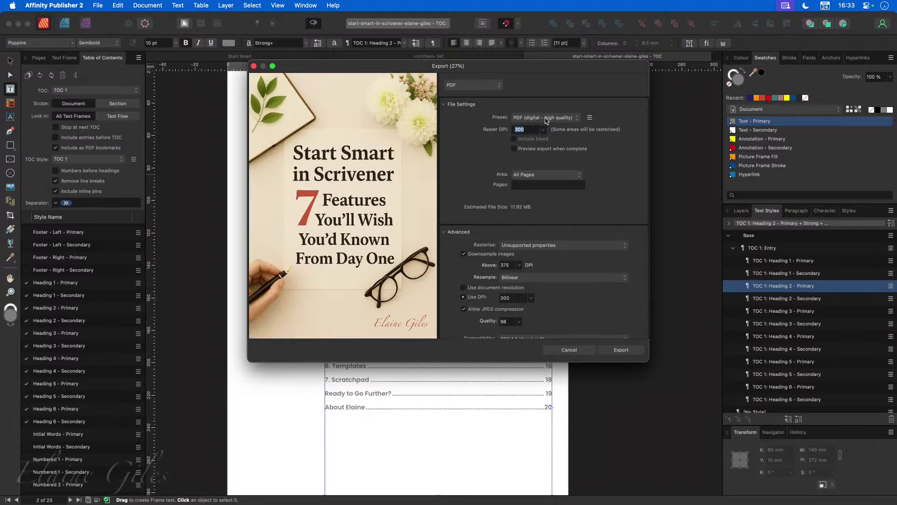
# Step: Try the PDF (for print) preset, and return the export preset to PDF (digital - high quality)
pyautogui.click(578, 119)
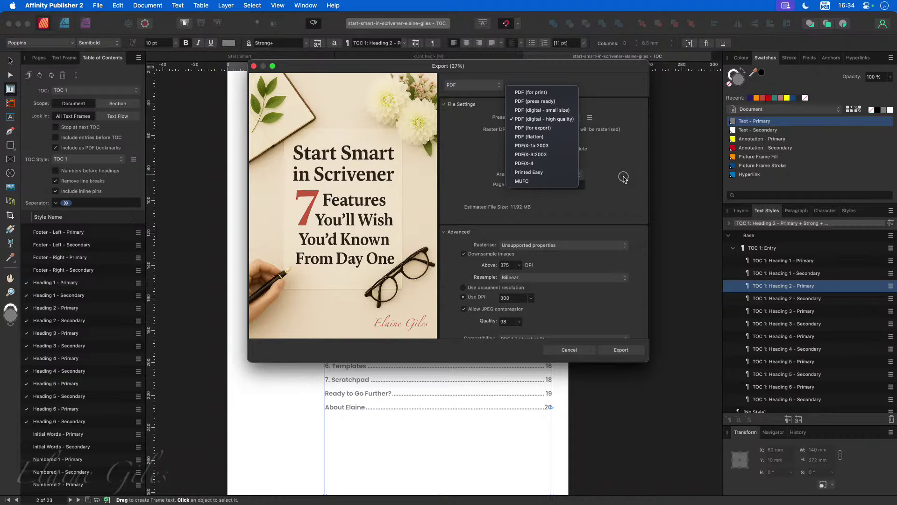
pyautogui.click(559, 93)
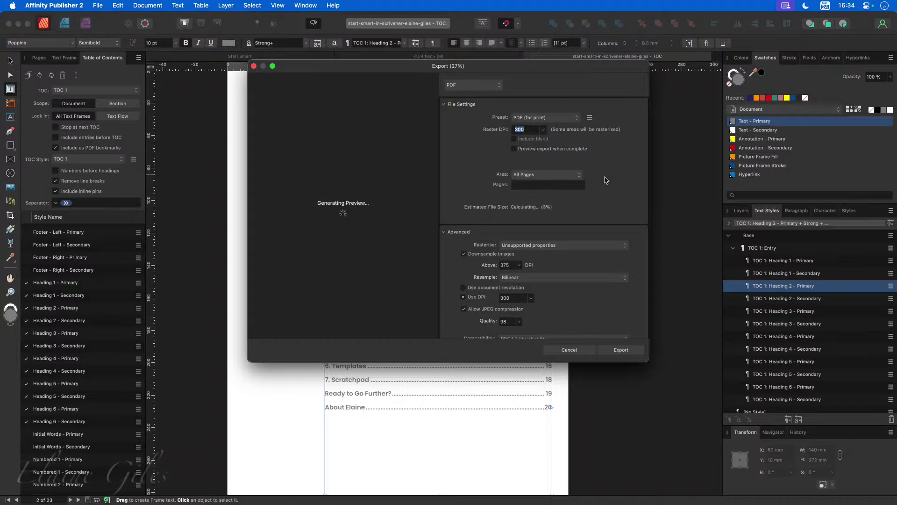
pyautogui.click(577, 117)
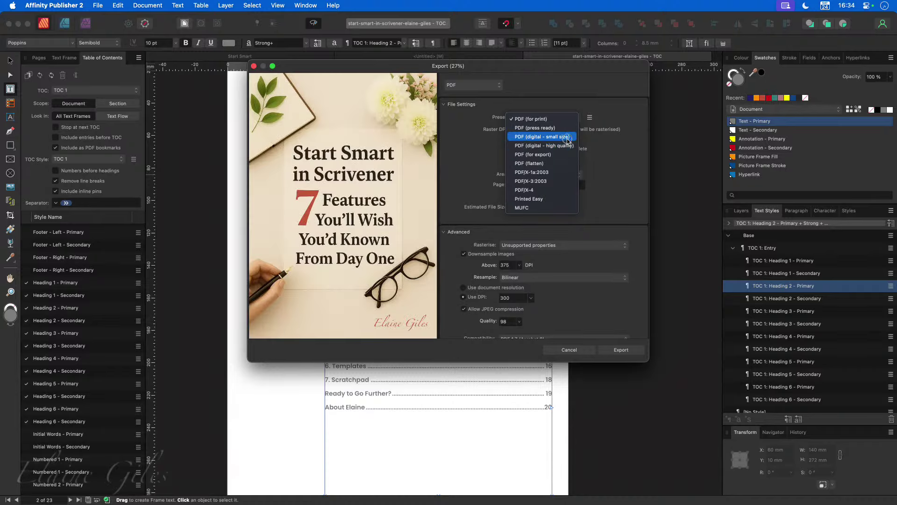
pyautogui.click(569, 146)
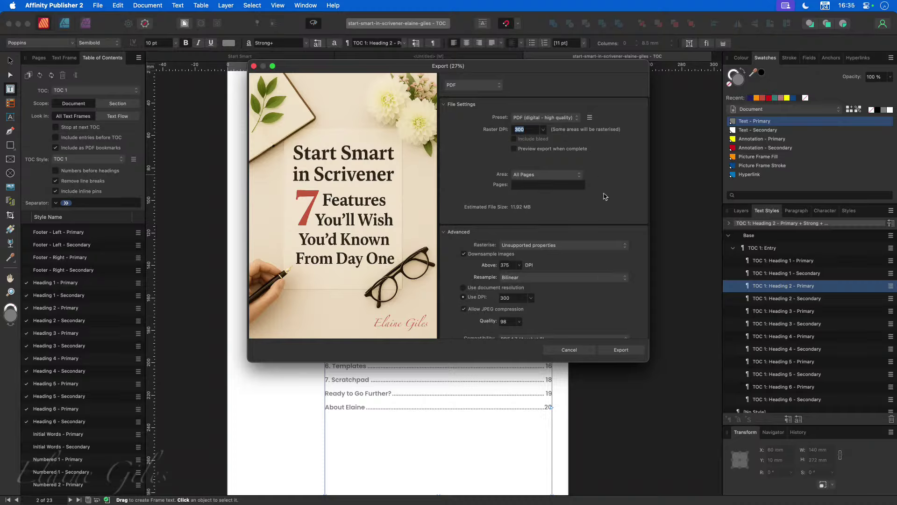
# Step: Review the advanced PDF export settings, down to the options for including hyperlinks, bookmarks and layers
pyautogui.scroll(-3, 605, 196)
pyautogui.scroll(-2, 605, 197)
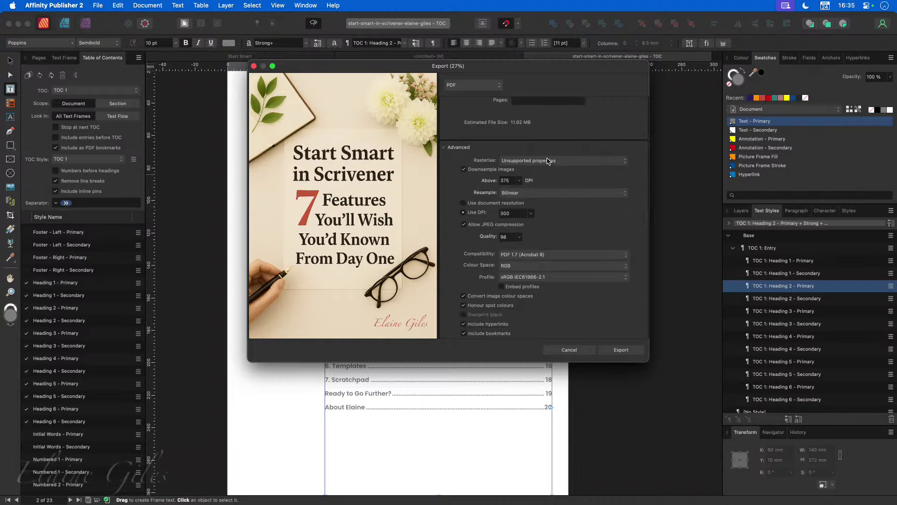
pyautogui.scroll(-2, 571, 273)
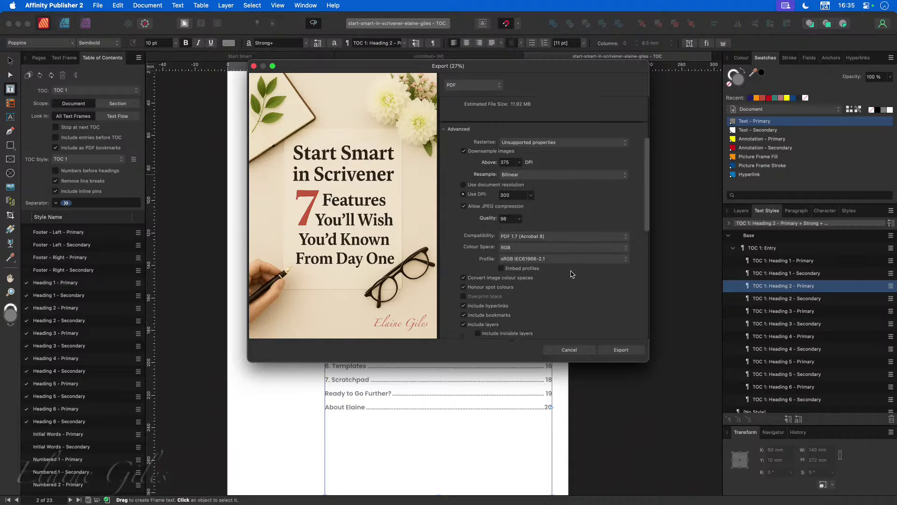
pyautogui.scroll(-1, 590, 277)
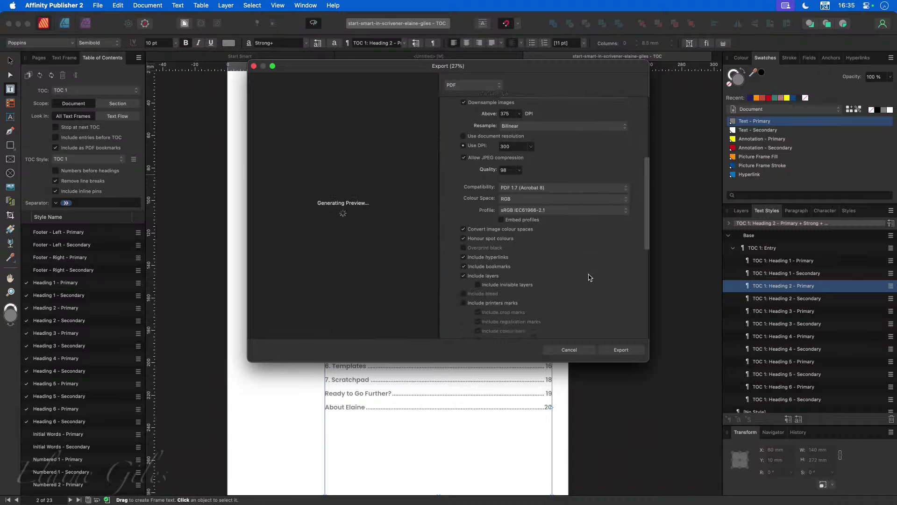
pyautogui.scroll(-1, 590, 277)
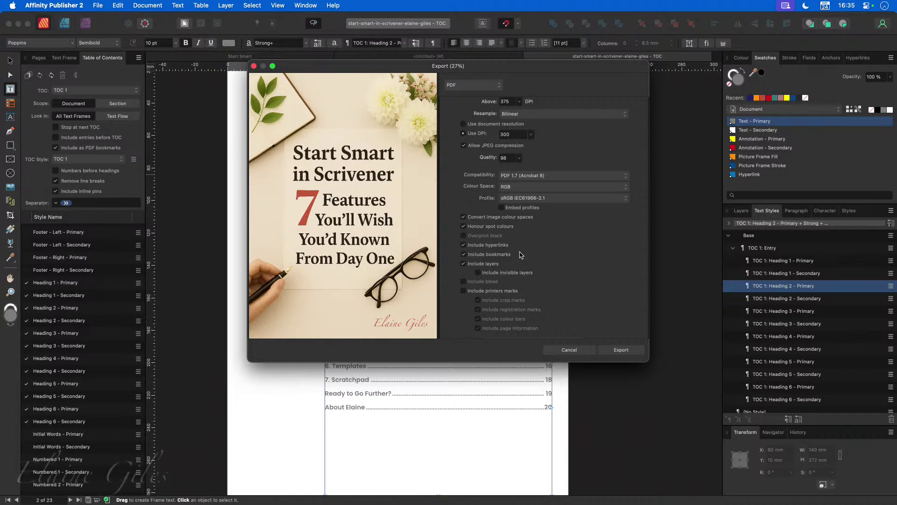
# Step: Proceed with the export and choose the Data folder inside the 20250524 - Polished Page project as the destination
pyautogui.click(620, 351)
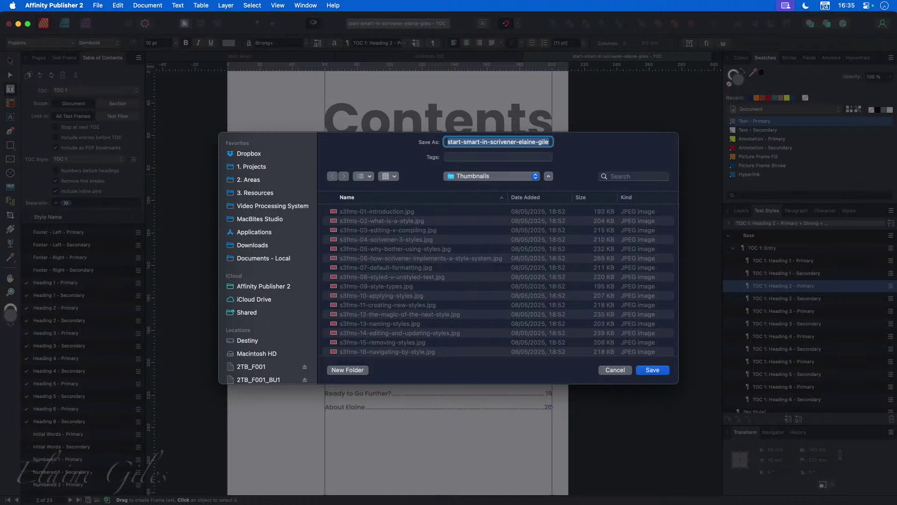
pyautogui.click(271, 169)
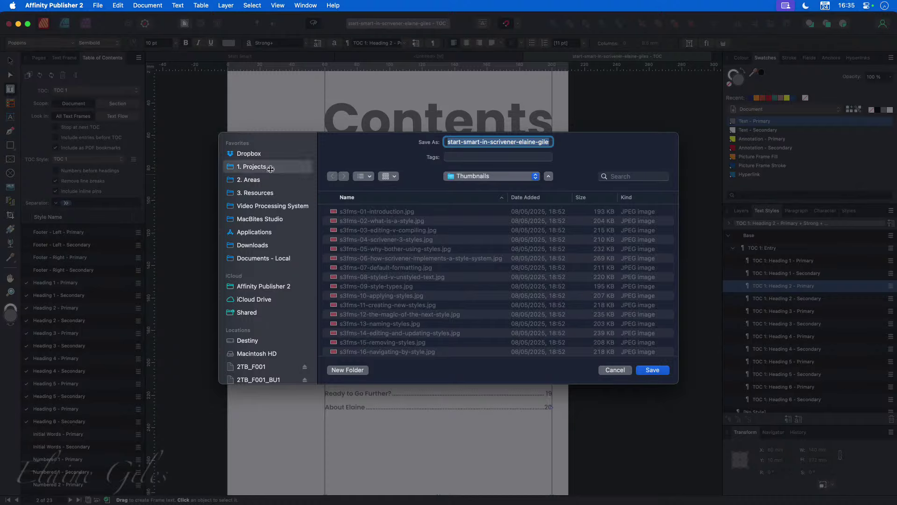
pyautogui.doubleClick(364, 252)
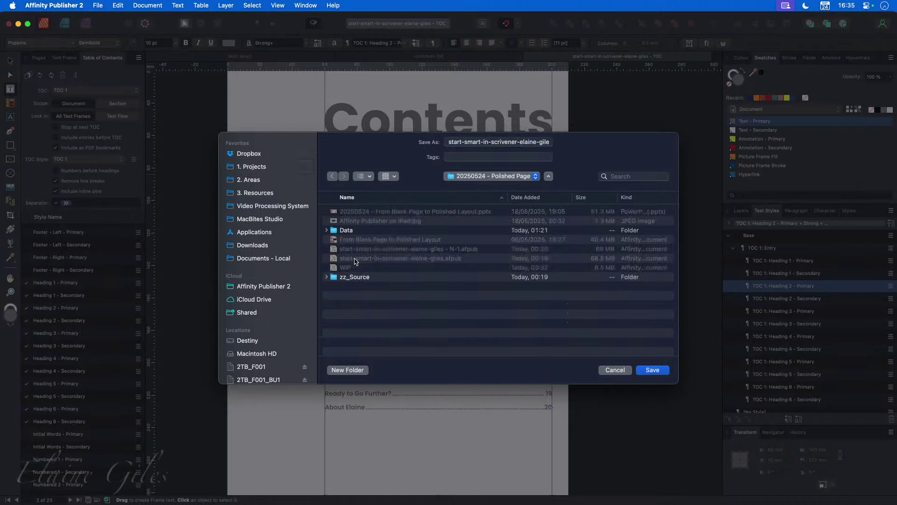
pyautogui.doubleClick(349, 231)
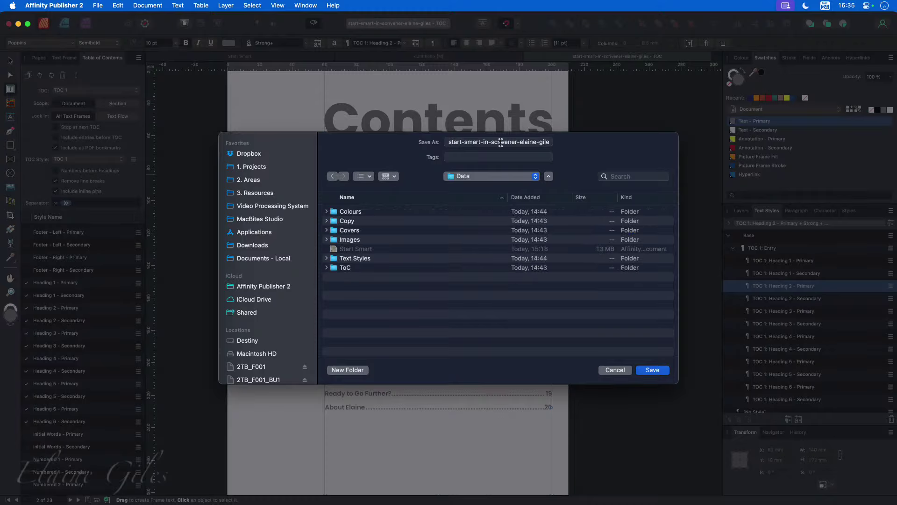
# Step: Remove the " - TOC" suffix from the PDF's file name and save the export
pyautogui.moveTo(500, 143); pyautogui.dragTo(596, 148)
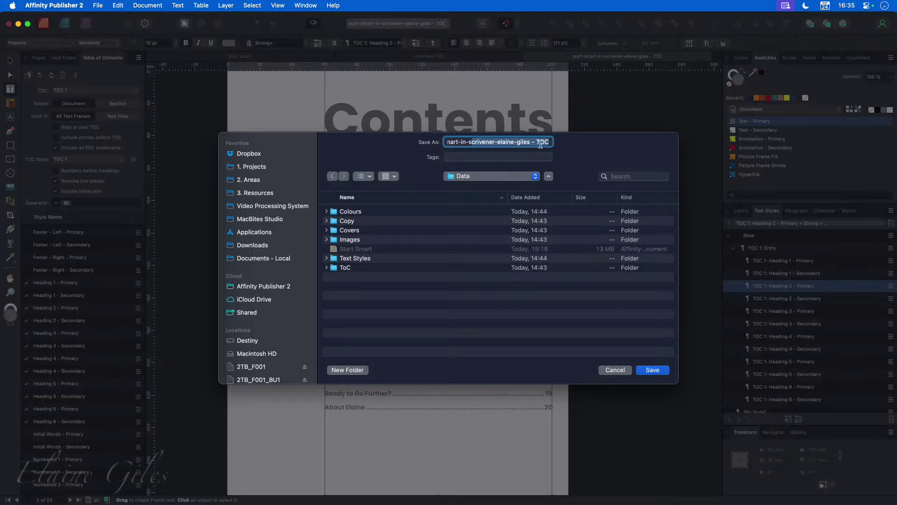
pyautogui.moveTo(540, 145); pyautogui.dragTo(531, 143)
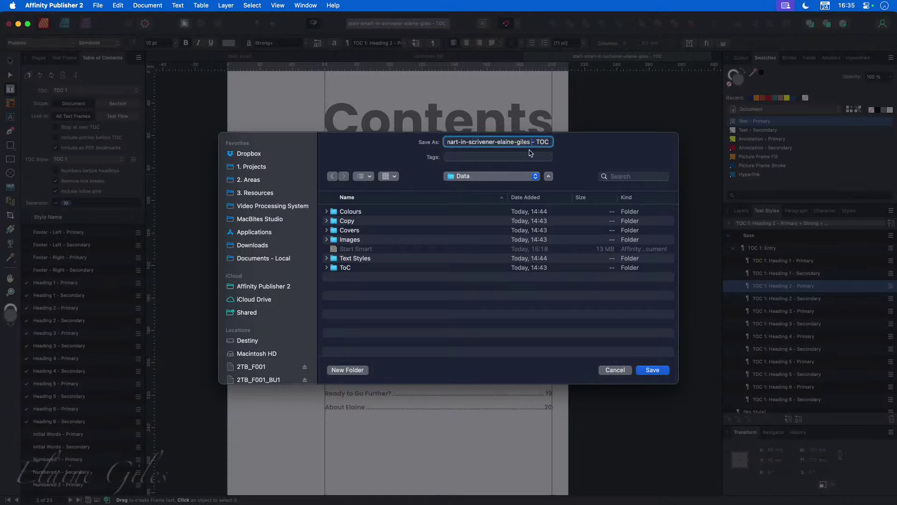
pyautogui.press('Delete')
pyautogui.press('Delete')
pyautogui.press('Delete')
pyautogui.press('Delete')
pyautogui.press('Delete')
pyautogui.press('Delete')
pyautogui.click(657, 373)
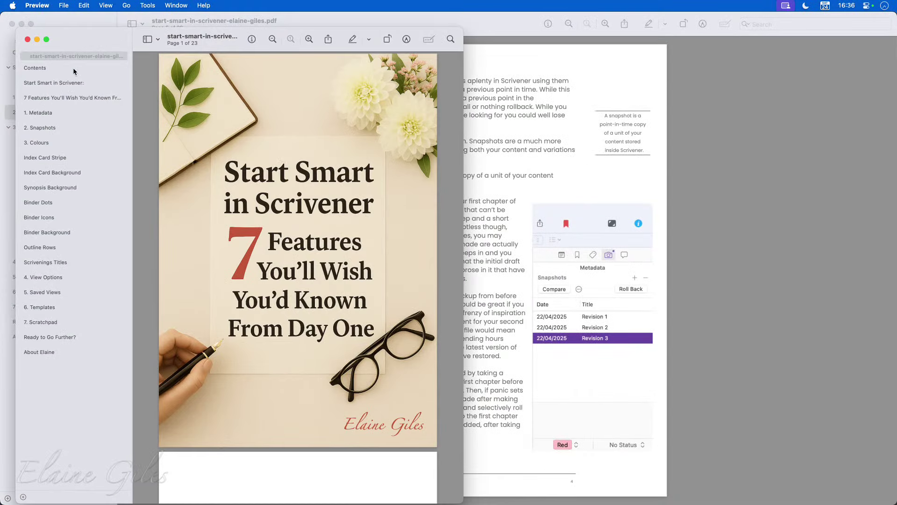
# Step: In Preview, move the smaller PDF window with the flat bookmark list aside to compare it, and close it
pyautogui.moveTo(93, 40); pyautogui.dragTo(352, 55)
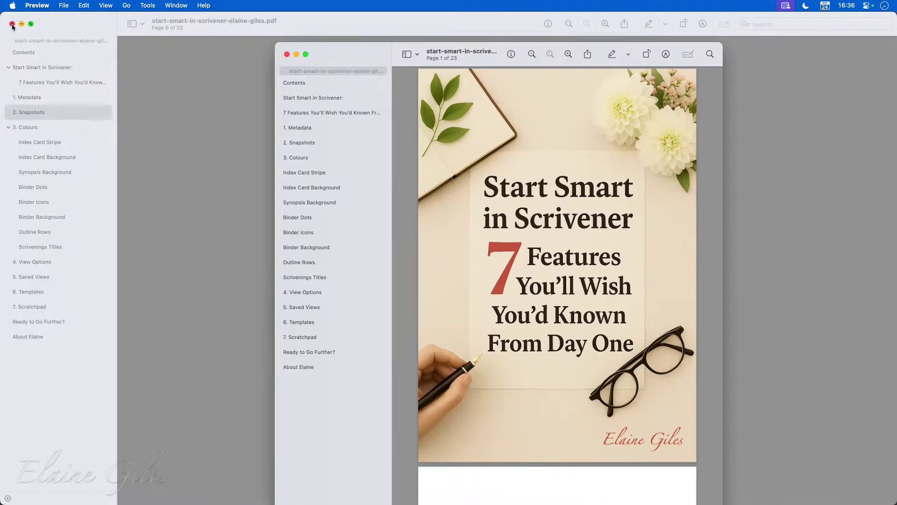
pyautogui.moveTo(366, 50); pyautogui.dragTo(190, 12)
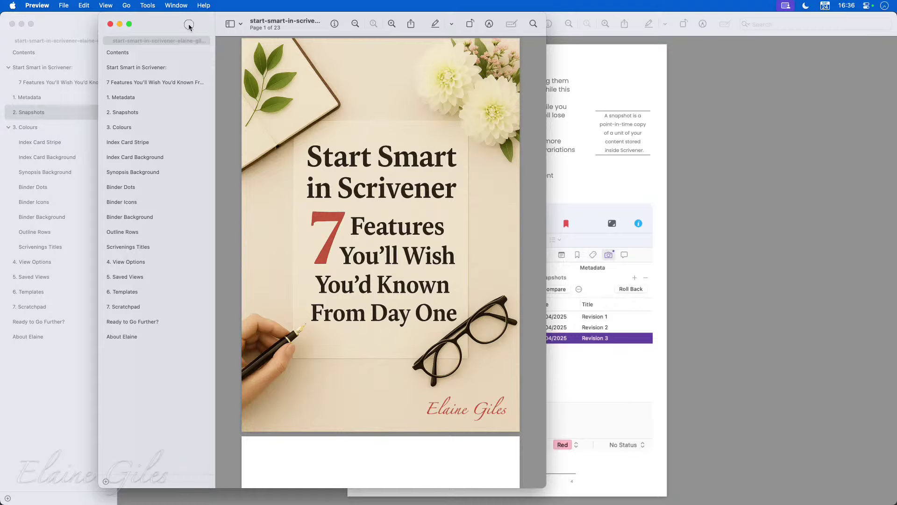
pyautogui.press('super+w')
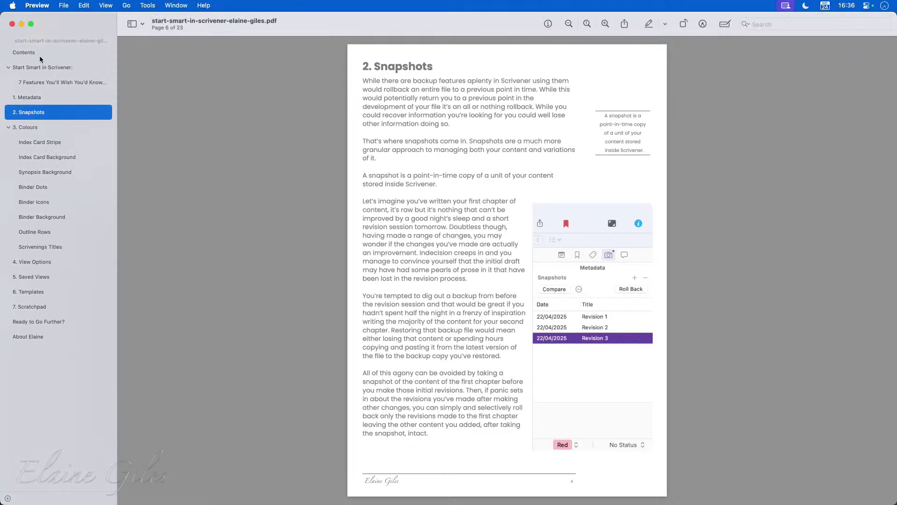
# Step: Step through the PDF's bookmarks from Contents to the last entry to check the page each one leads to
pyautogui.click(37, 54)
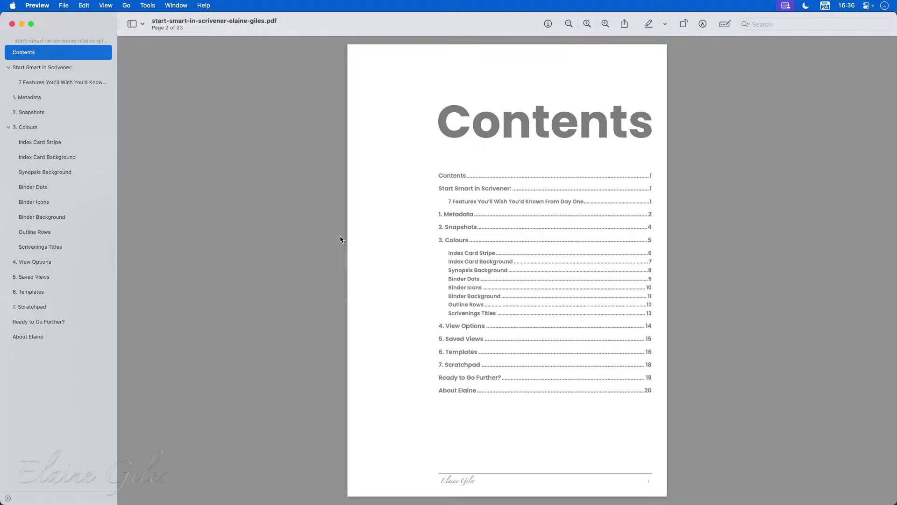
pyautogui.press('Down')
pyautogui.press('Down')
pyautogui.press('Down')
pyautogui.press('Down')
pyautogui.press('Down')
pyautogui.press('Down')
pyautogui.press('Down')
pyautogui.press('Down')
pyautogui.press('Down')
pyautogui.press('Down')
pyautogui.press('Down')
pyautogui.press('Down')
pyautogui.press('Down')
pyautogui.press('Down')
pyautogui.press('Down')
pyautogui.press('Down')
pyautogui.press('Down')
pyautogui.press('Down')
pyautogui.press('Down')
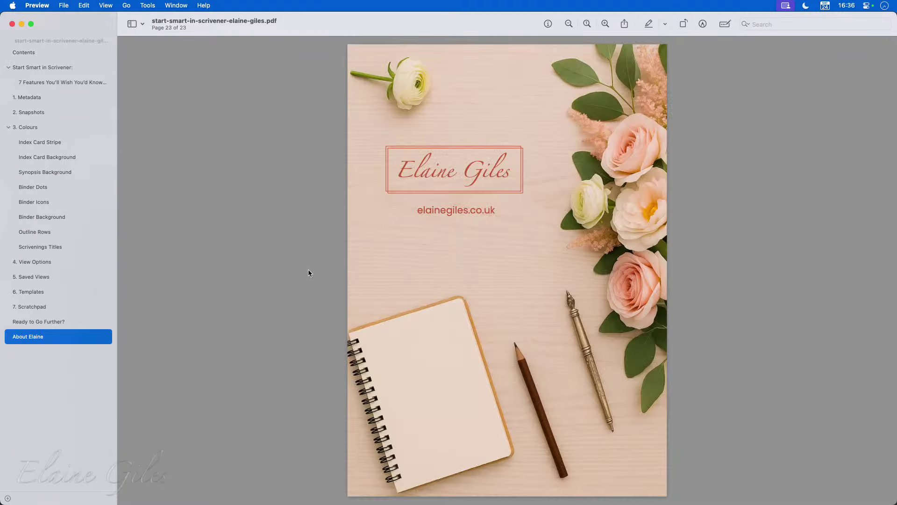
# Step: Check the PDF pages behind the last bookmarks, from "7. Scratchpad" and "Ready to Go Further?" to the author page and back cover
pyautogui.press('Up')
pyautogui.press('Down')
pyautogui.click(455, 211)
pyautogui.click(43, 323)
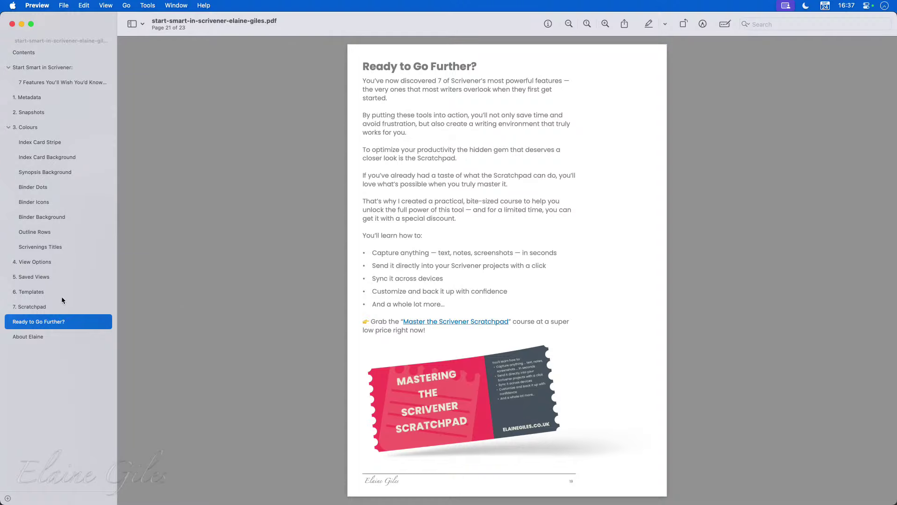
pyautogui.click(32, 307)
pyautogui.click(54, 322)
pyautogui.scroll(-2, 425, 314)
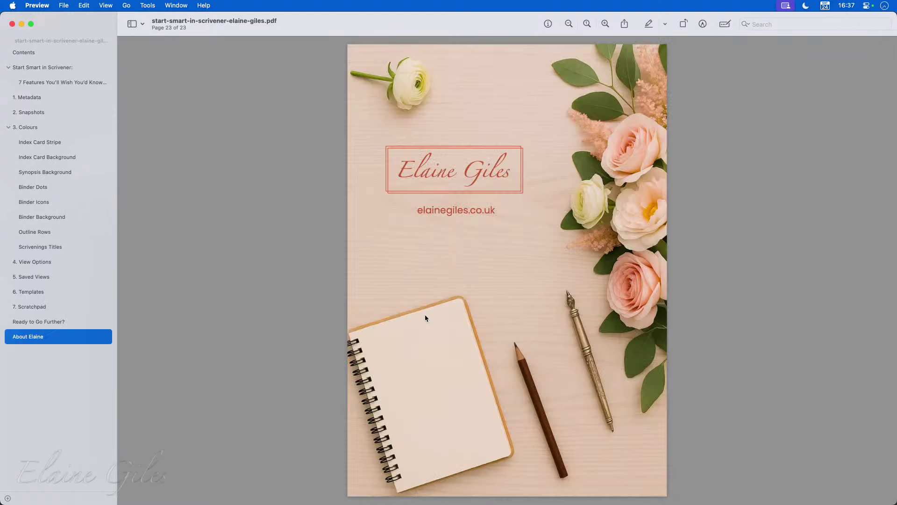
pyautogui.scroll(2, 425, 314)
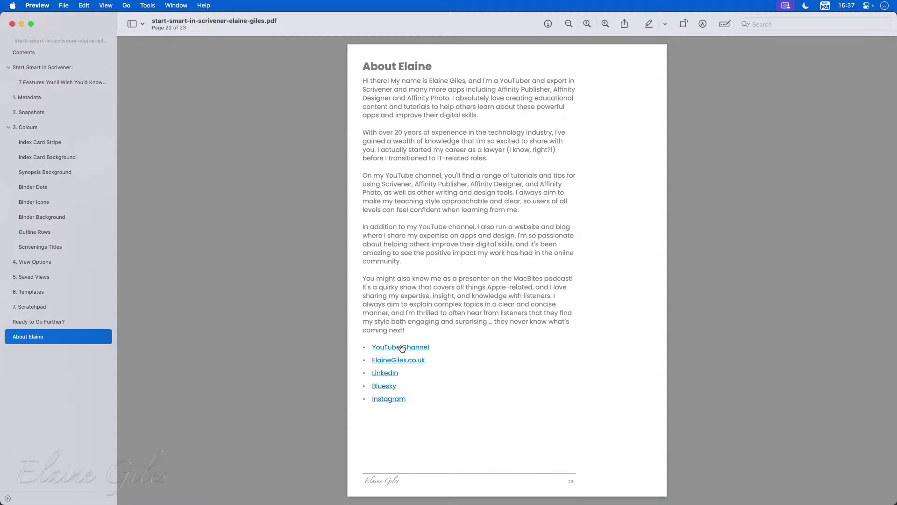
# Step: Show page thumbnails instead of bookmarks beside the PDF, view them back to the cover, and return to Affinity Publisher
pyautogui.click(135, 24)
pyautogui.click(151, 53)
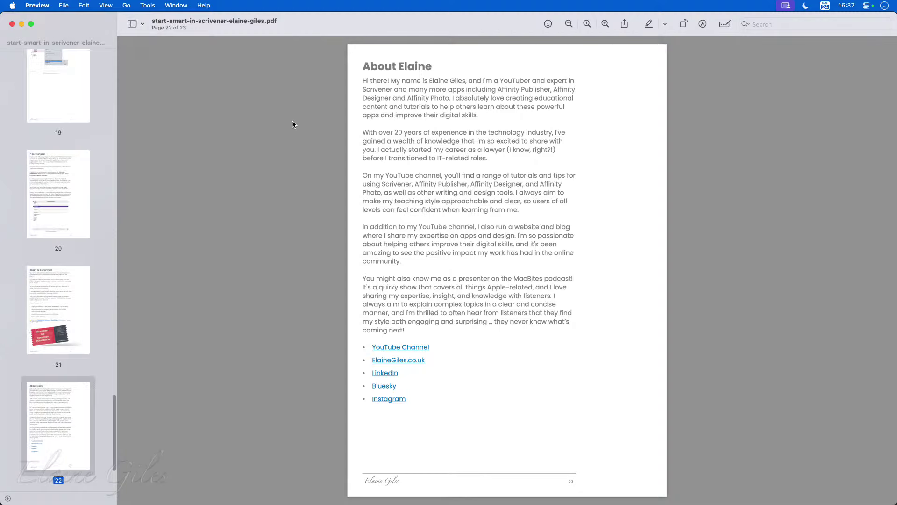
pyautogui.scroll(5, 74, 141)
pyautogui.scroll(15, 74, 140)
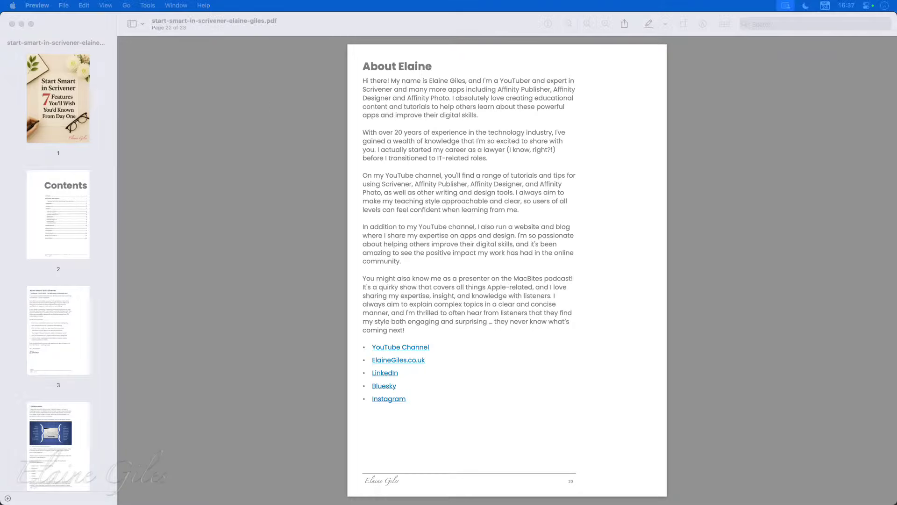
pyautogui.click(225, 111)
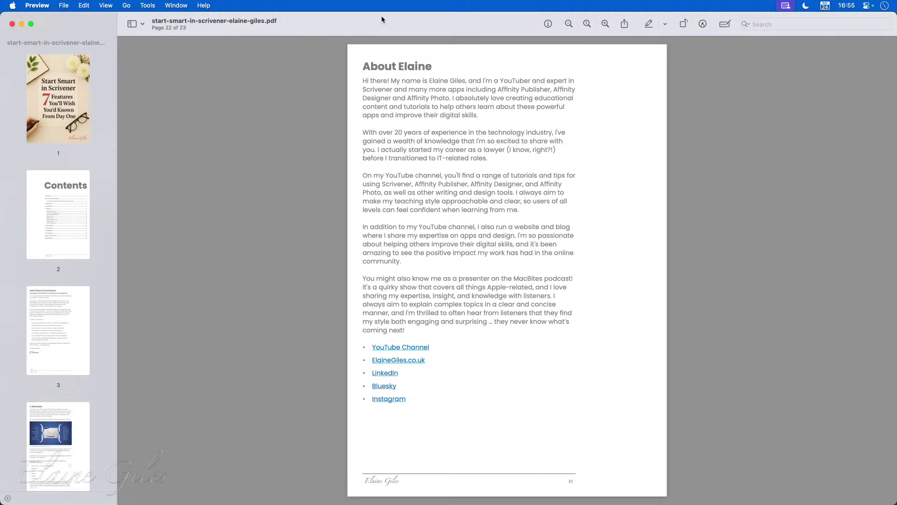
pyautogui.doubleClick(381, 19)
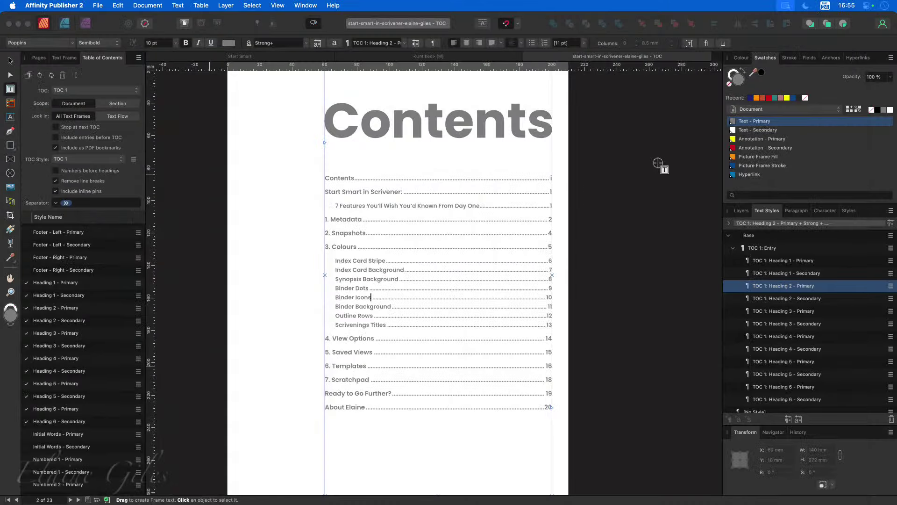
# Step: Leave the contents text frame and create a new document from the A4 8 Pages preset
pyautogui.click(586, 233)
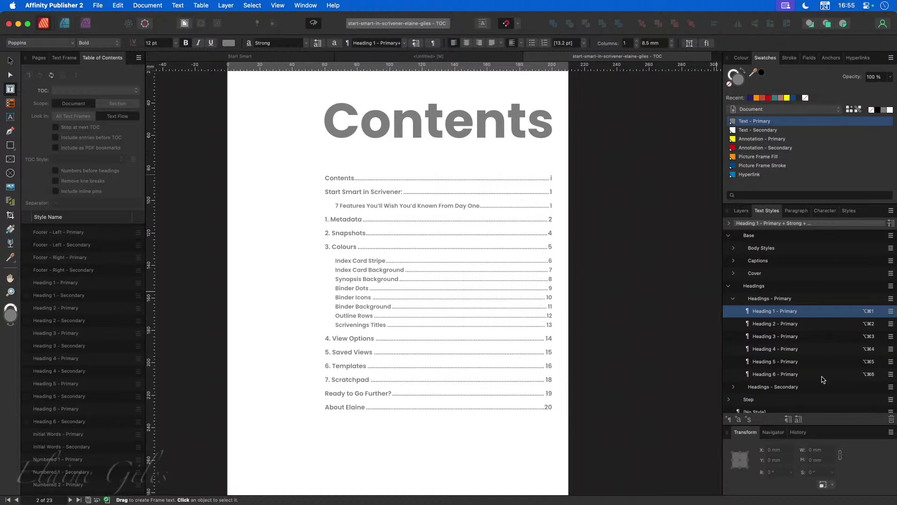
pyautogui.press('super+n')
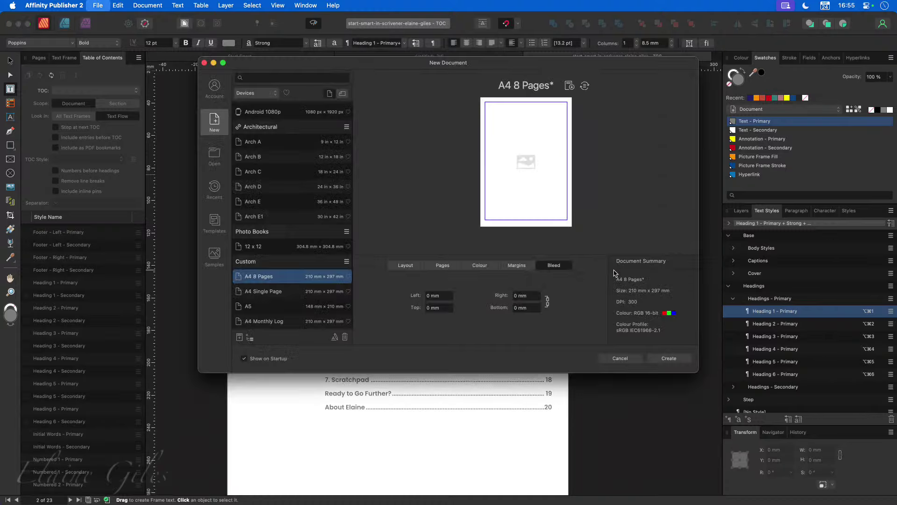
pyautogui.click(675, 359)
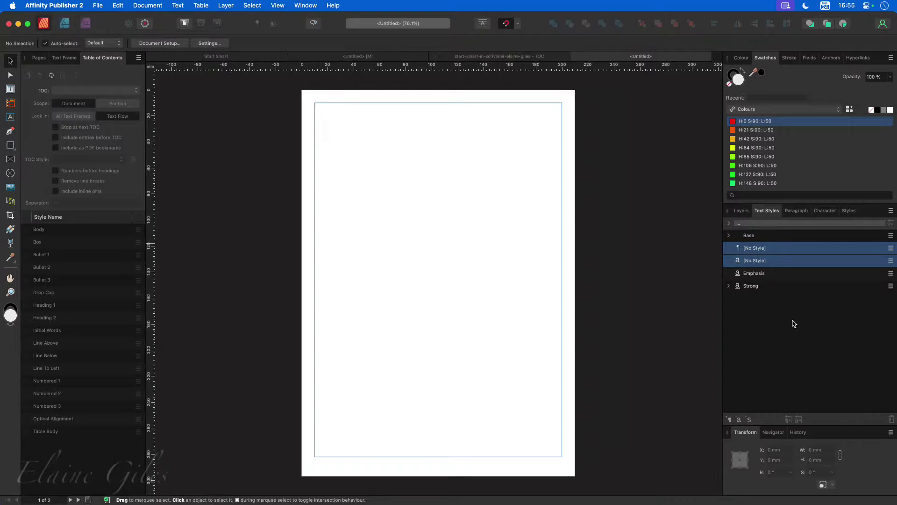
# Step: Look over the text style management options in the guide's TOC document, and return to the new untitled document
pyautogui.click(486, 57)
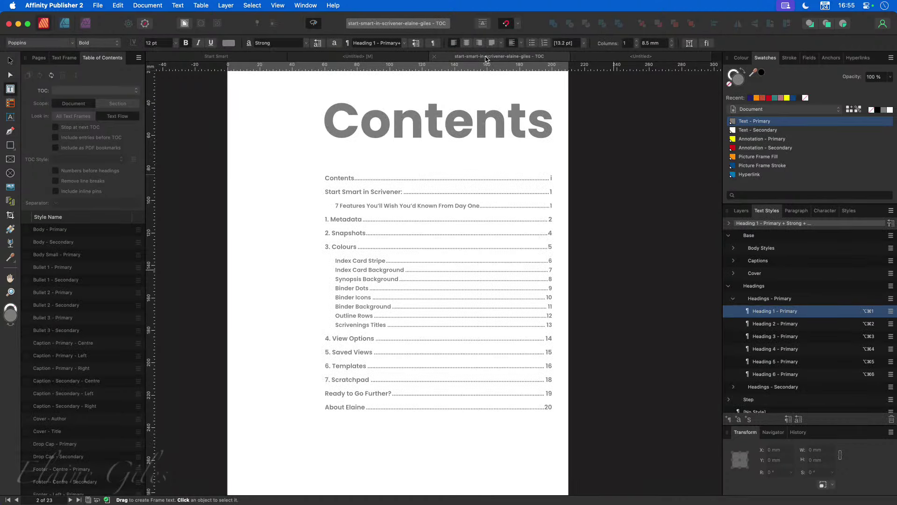
pyautogui.click(891, 211)
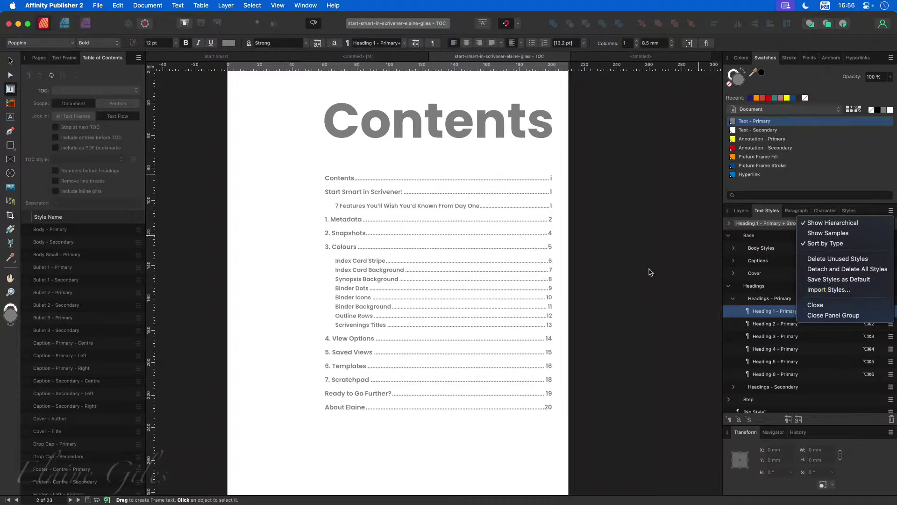
pyautogui.click(637, 255)
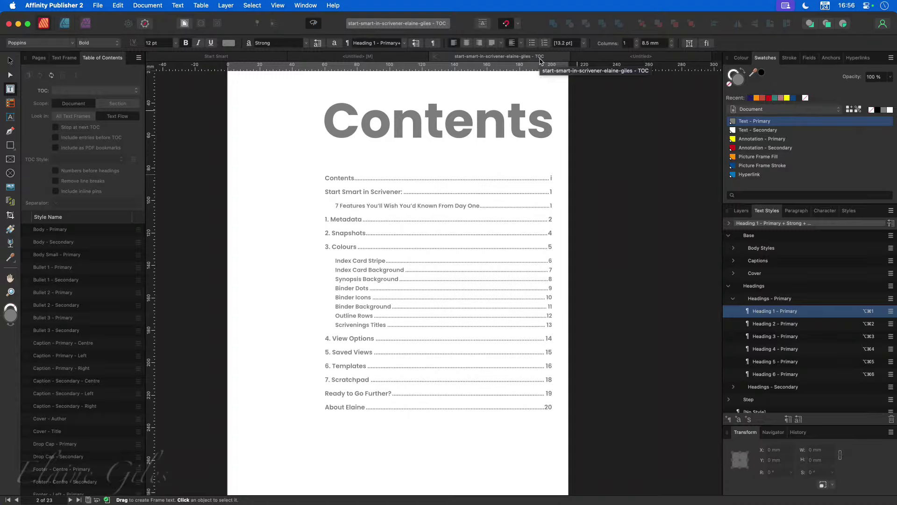
pyautogui.click(607, 57)
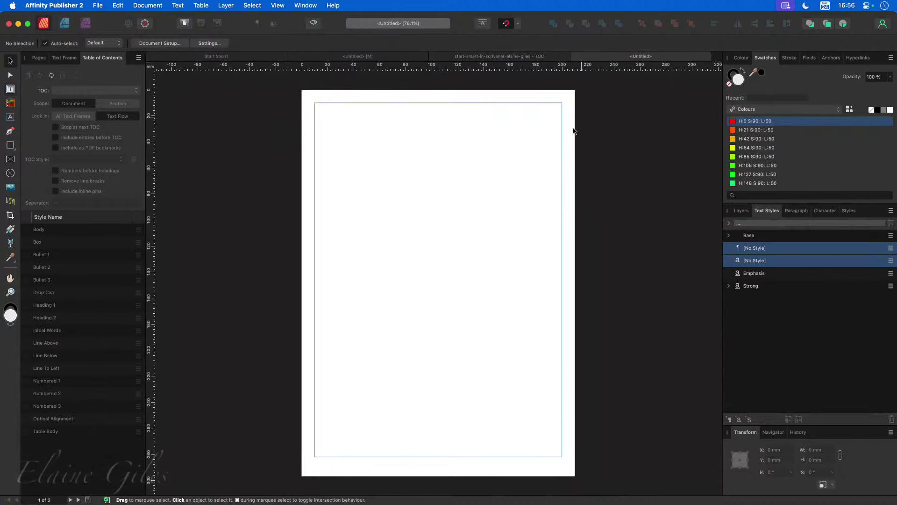
# Step: Delete the Base group, the Emphasis style and the Strong group from the new document's text styles
pyautogui.rightClick(775, 236)
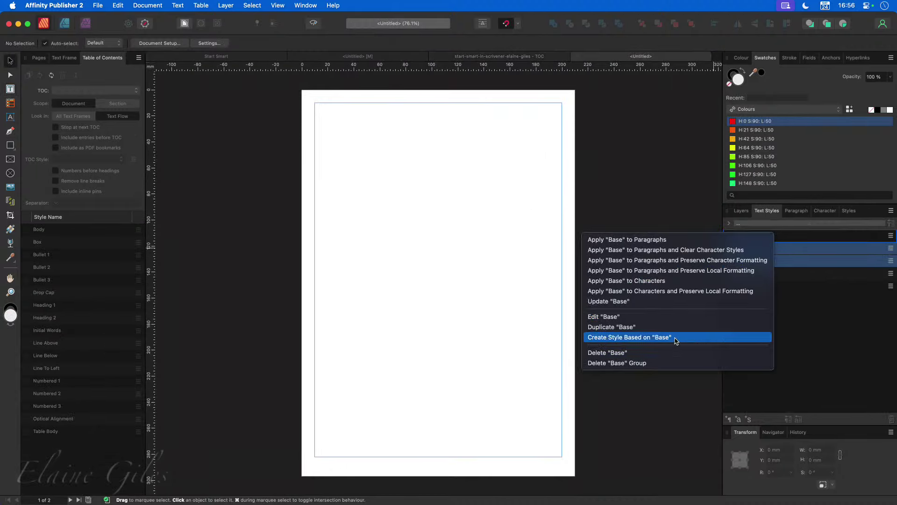
pyautogui.click(659, 364)
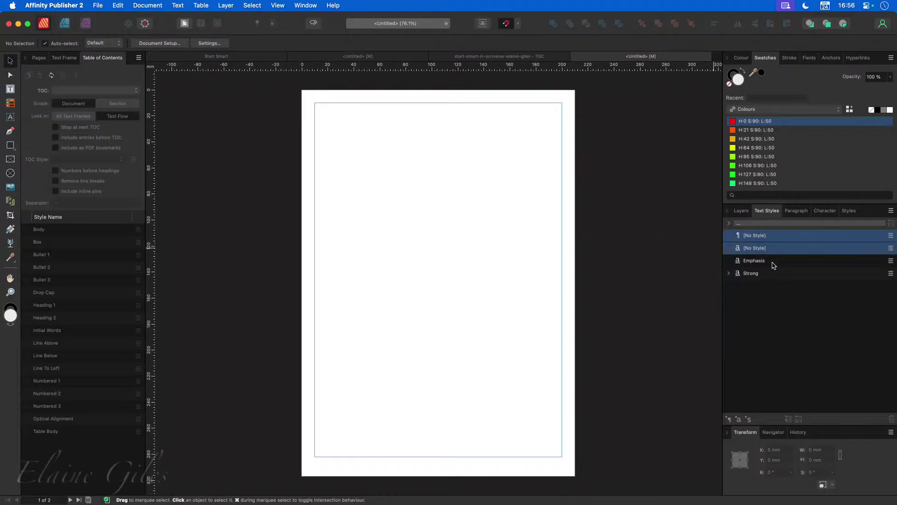
pyautogui.rightClick(772, 261)
pyautogui.click(711, 341)
pyautogui.rightClick(775, 262)
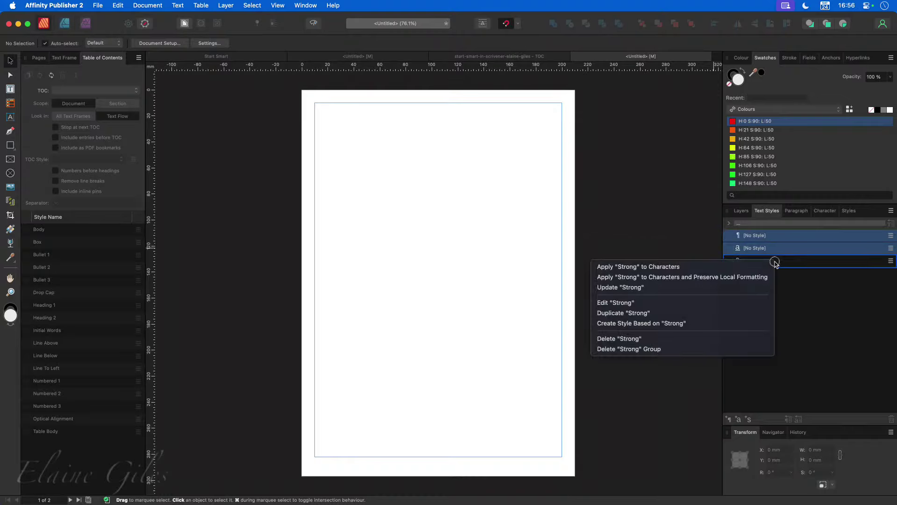
pyautogui.click(719, 352)
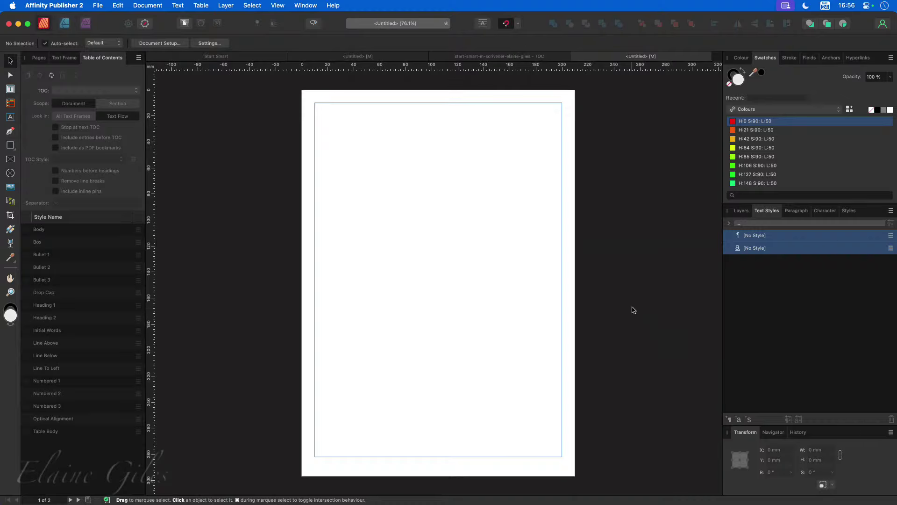
# Step: Start importing text styles into the new document, choosing the Scrivener guide's TOC.afpub file in the ToC folder as the source
pyautogui.click(518, 57)
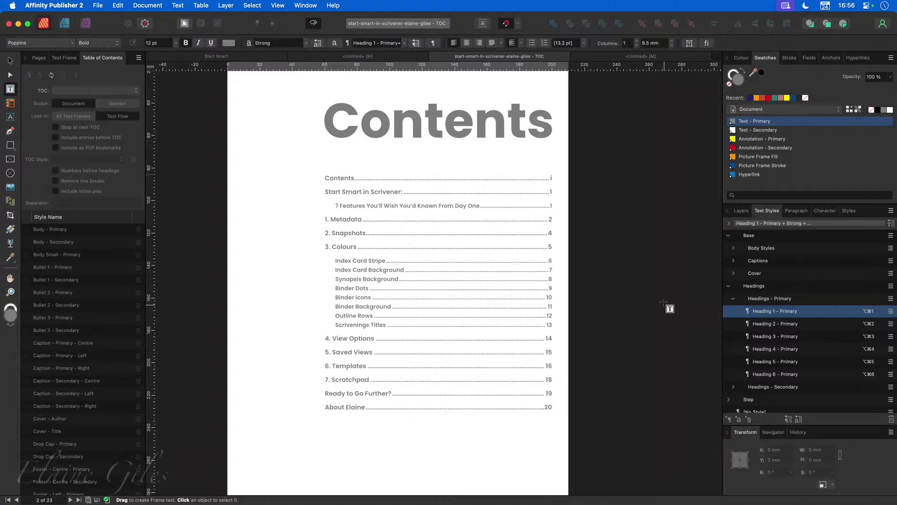
pyautogui.click(640, 56)
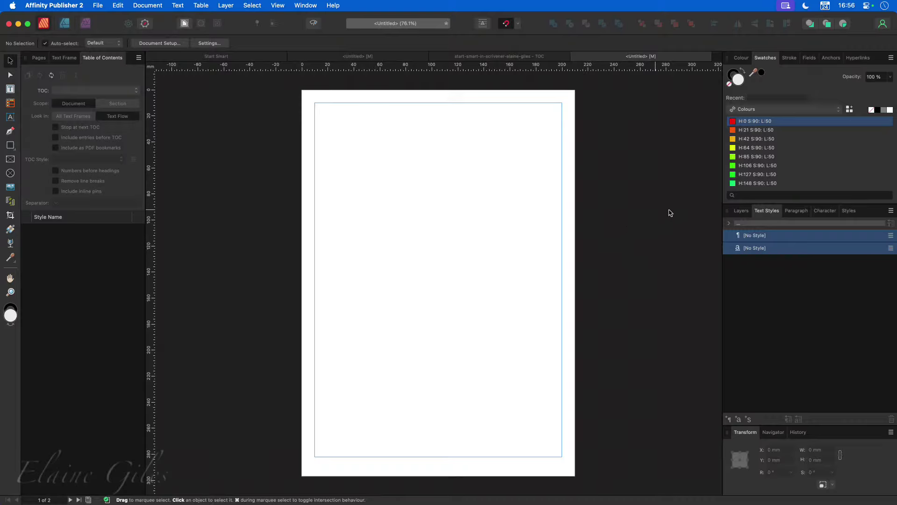
pyautogui.click(891, 210)
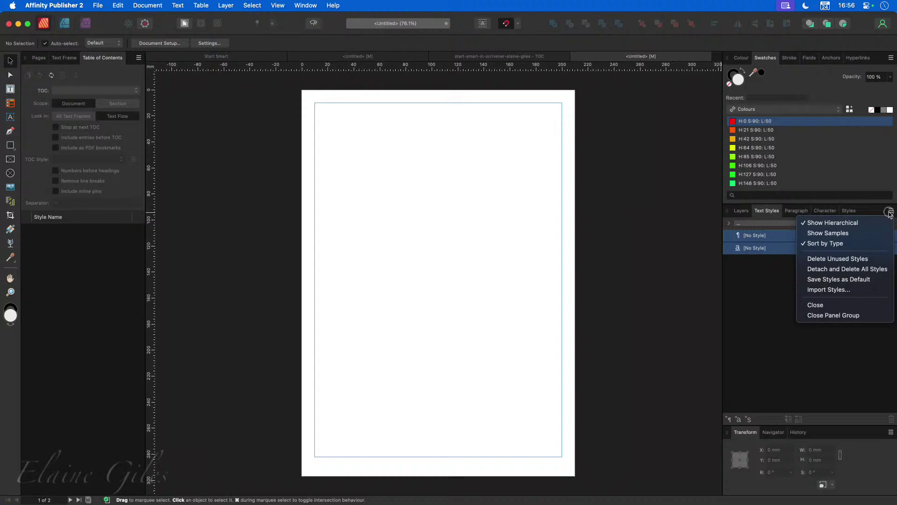
pyautogui.click(834, 291)
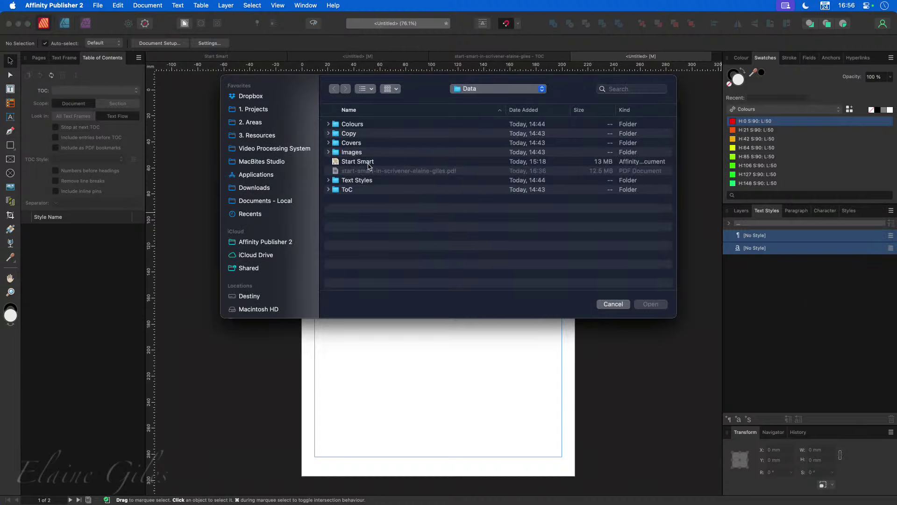
pyautogui.doubleClick(352, 190)
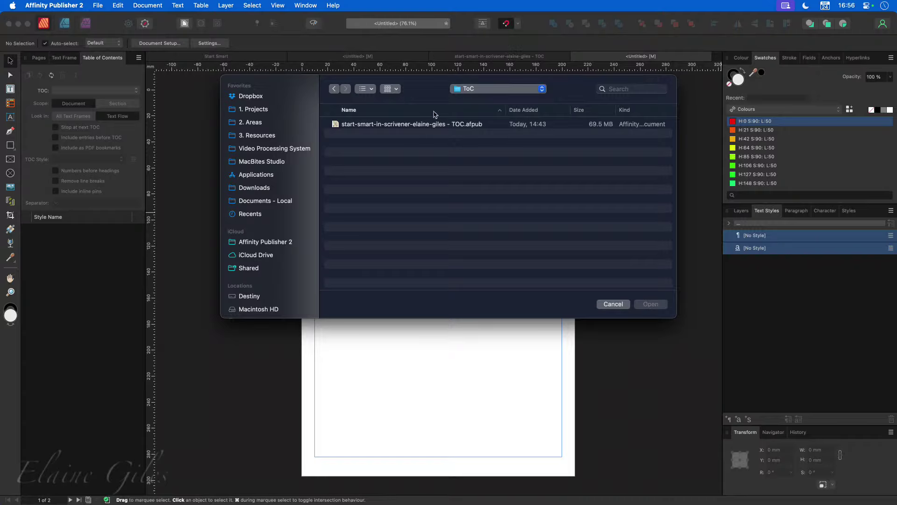
pyautogui.click(417, 126)
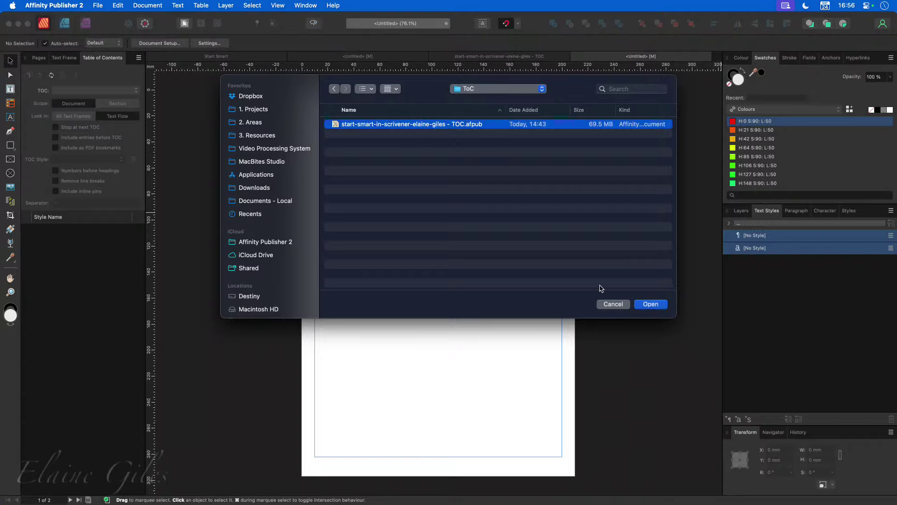
pyautogui.click(650, 304)
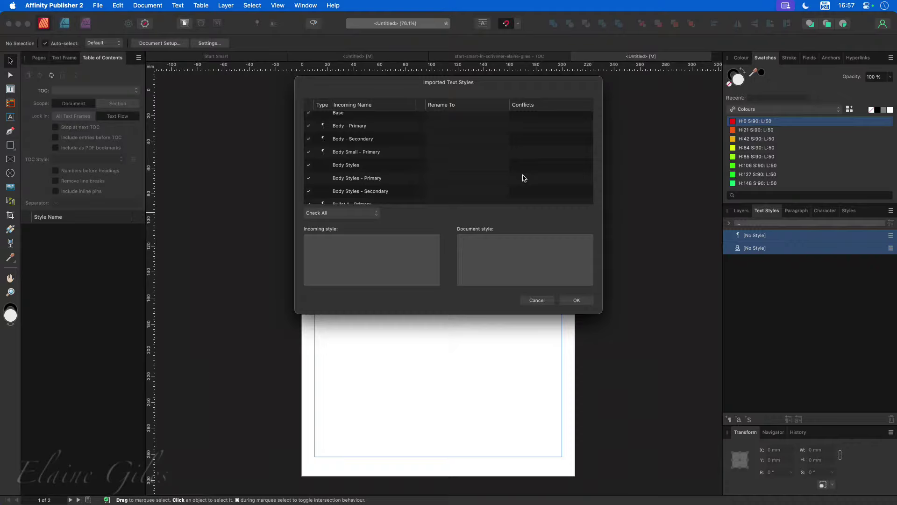
# Step: Review the list of incoming text styles and import them all
pyautogui.scroll(-10, 523, 177)
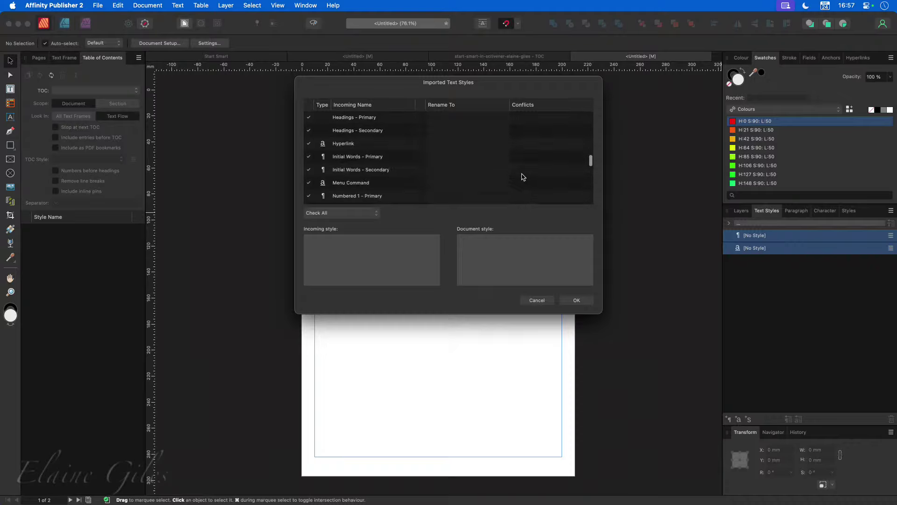
pyautogui.scroll(-15, 523, 177)
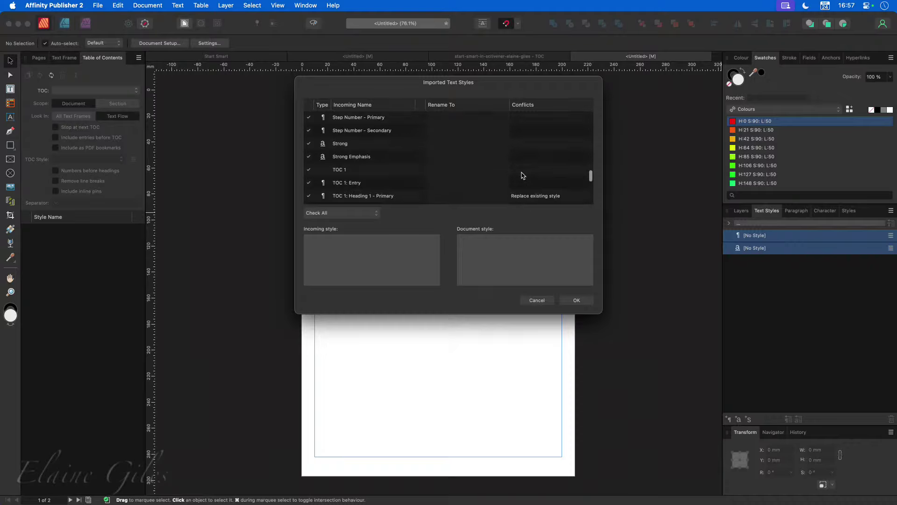
pyautogui.scroll(-1, 523, 176)
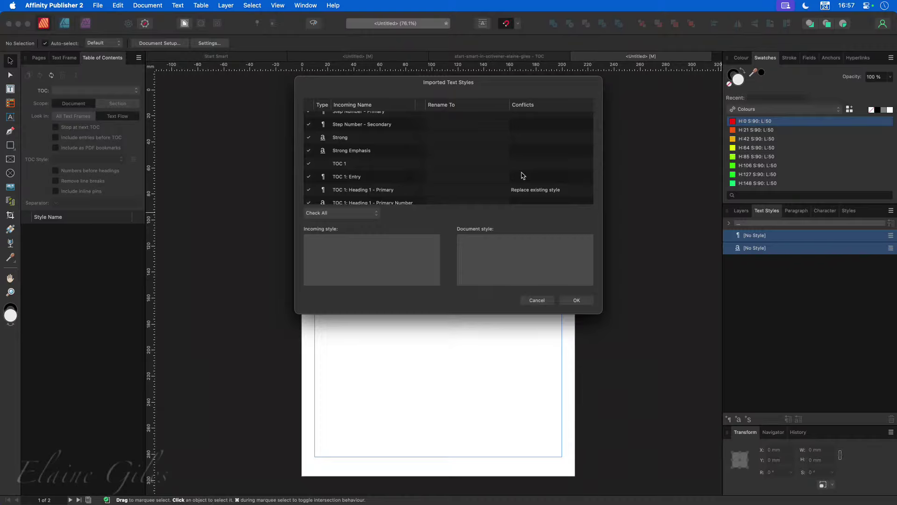
pyautogui.scroll(20, 523, 176)
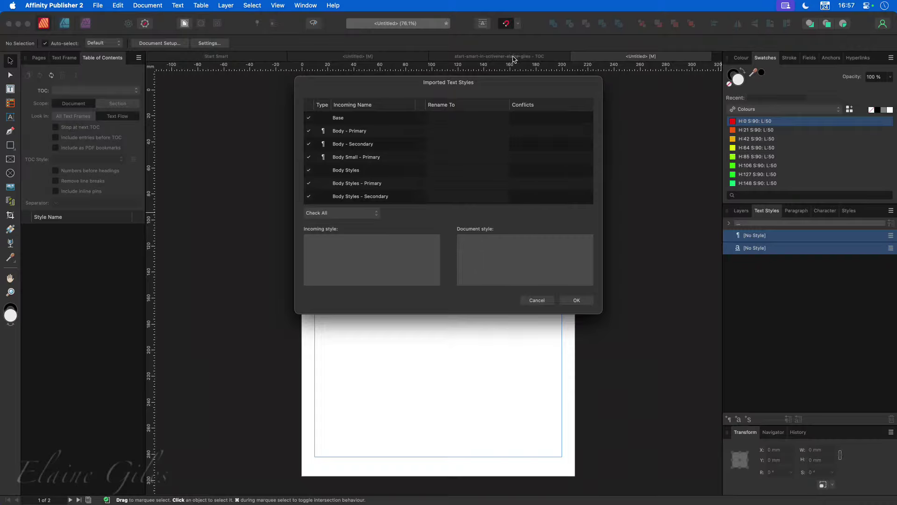
pyautogui.click(578, 302)
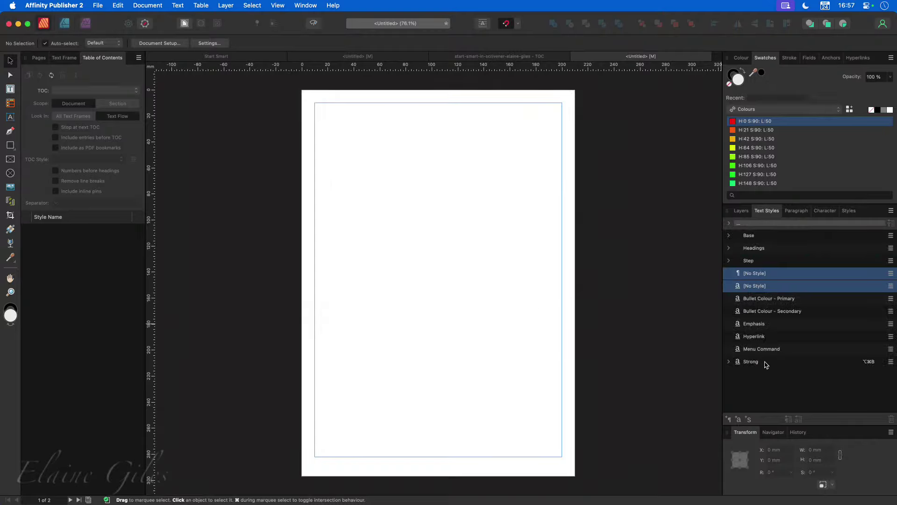
# Step: Draw a 190 × 272 mm text frame filling the first page's margins in the new document
pyautogui.click(598, 247)
pyautogui.click(10, 89)
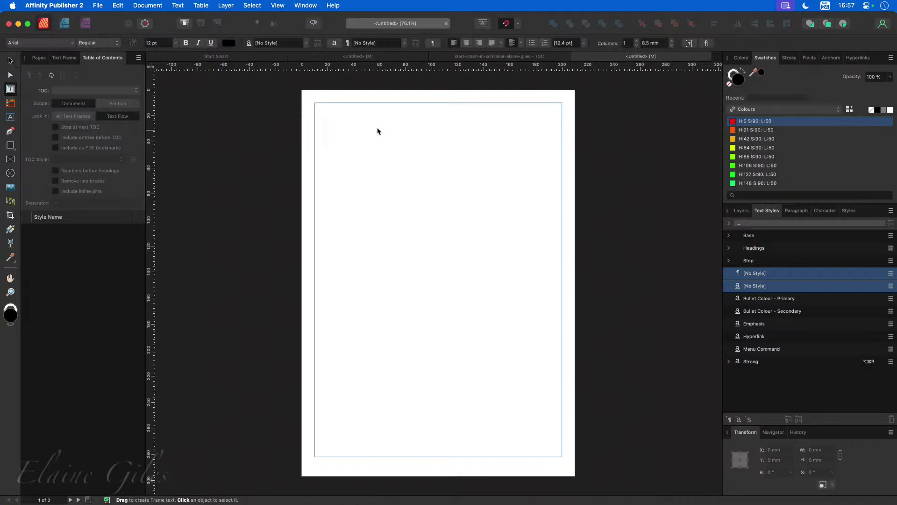
pyautogui.moveTo(315, 103); pyautogui.dragTo(562, 456)
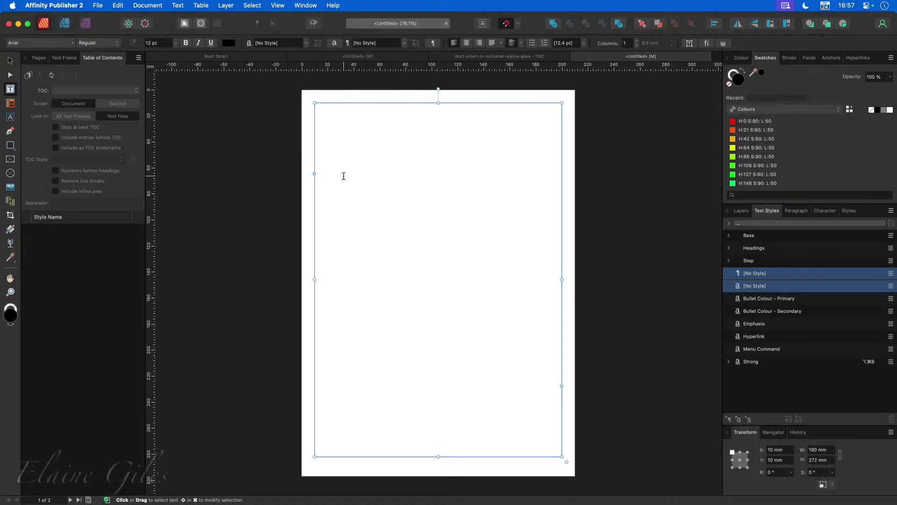
# Step: Open the Scrivener guide's recently used N-1.afpub version
pyautogui.click(97, 5)
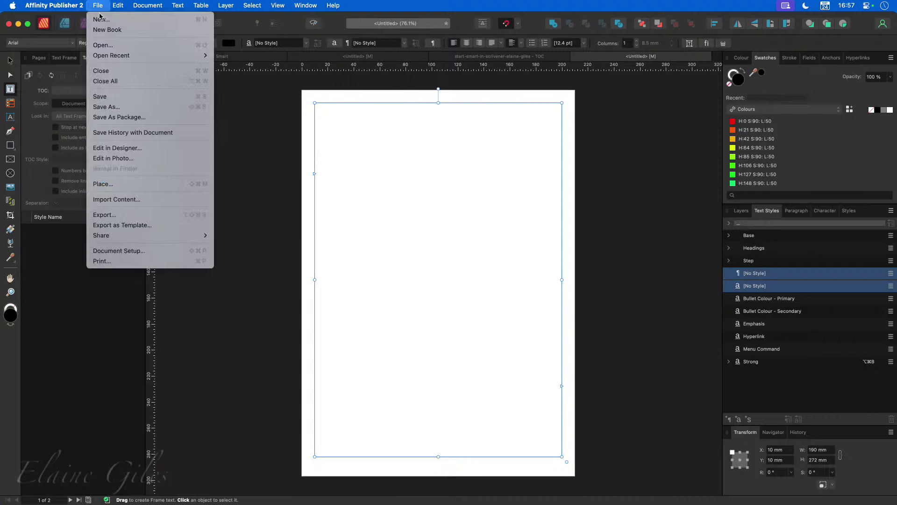
pyautogui.moveTo(125, 55)
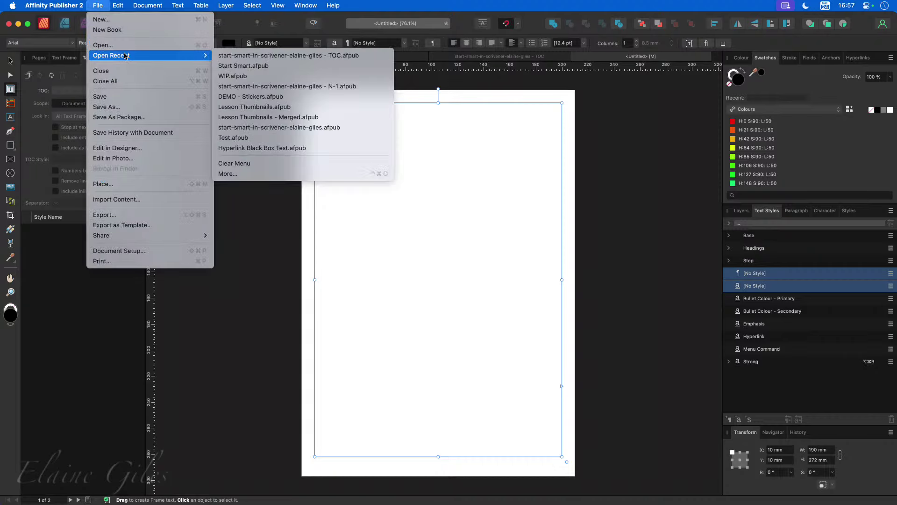
pyautogui.click(277, 87)
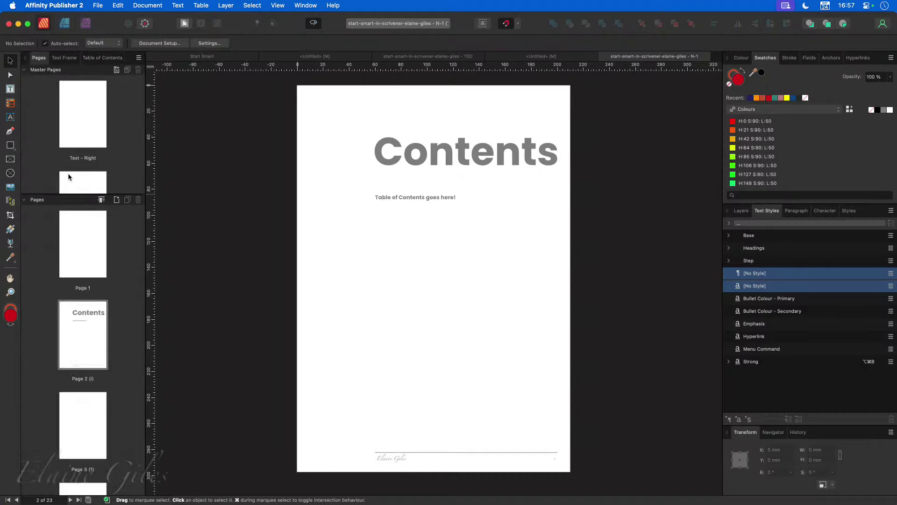
# Step: Open the ADMIN - STYLES master page of the Scrivener guide for editing
pyautogui.scroll(-5, 68, 172)
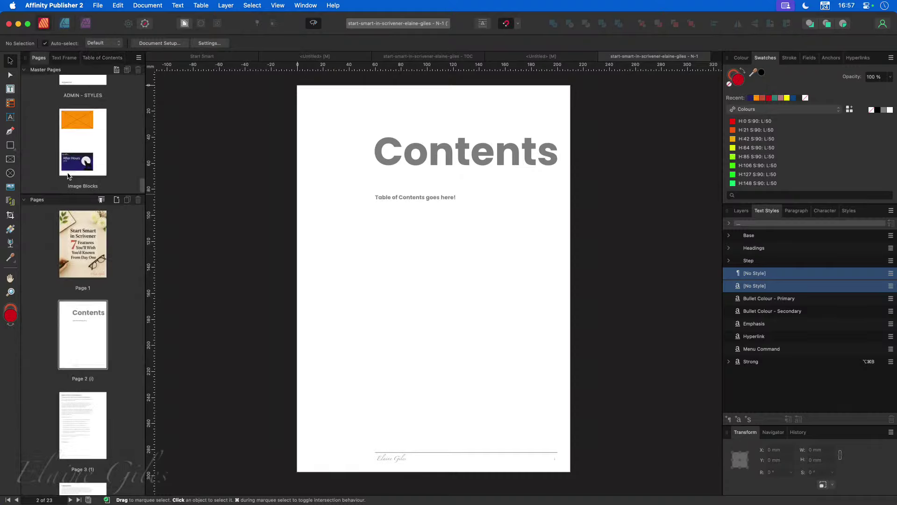
pyautogui.scroll(4, 68, 175)
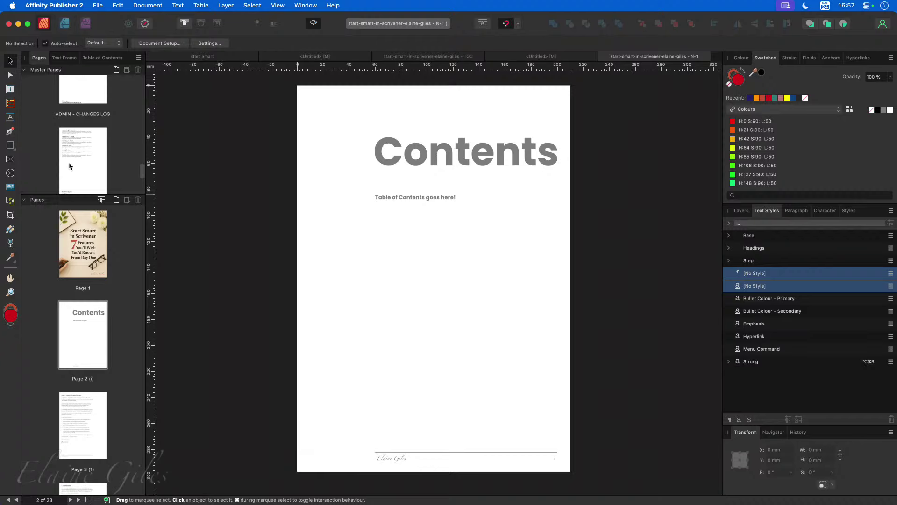
pyautogui.doubleClick(75, 153)
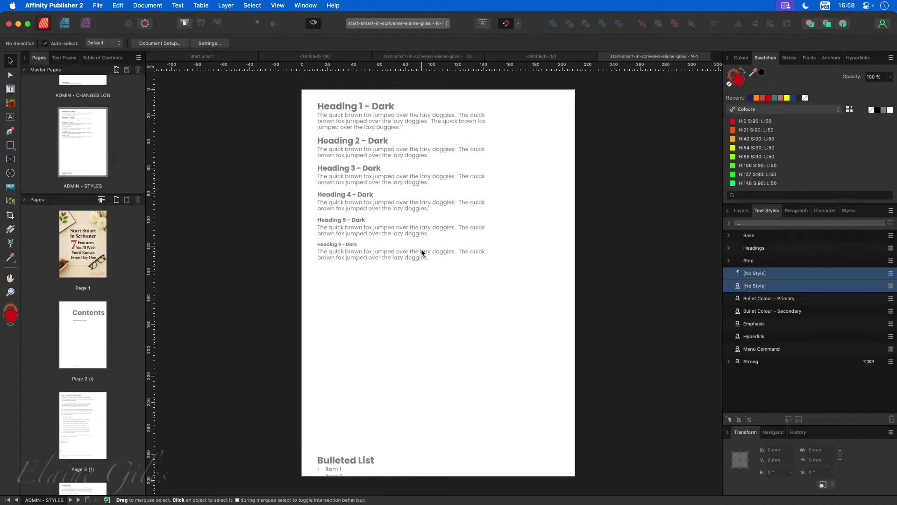
# Step: Check the text styles of the sample headings and body on the ADMIN - STYLES master, and copy the frame's entire text
pyautogui.click(386, 109)
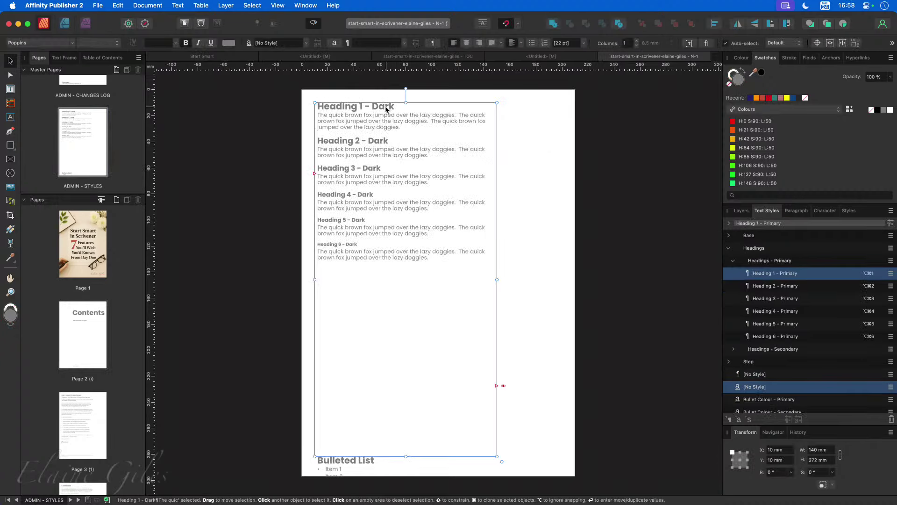
pyautogui.click(385, 109)
pyautogui.click(380, 122)
pyautogui.click(406, 139)
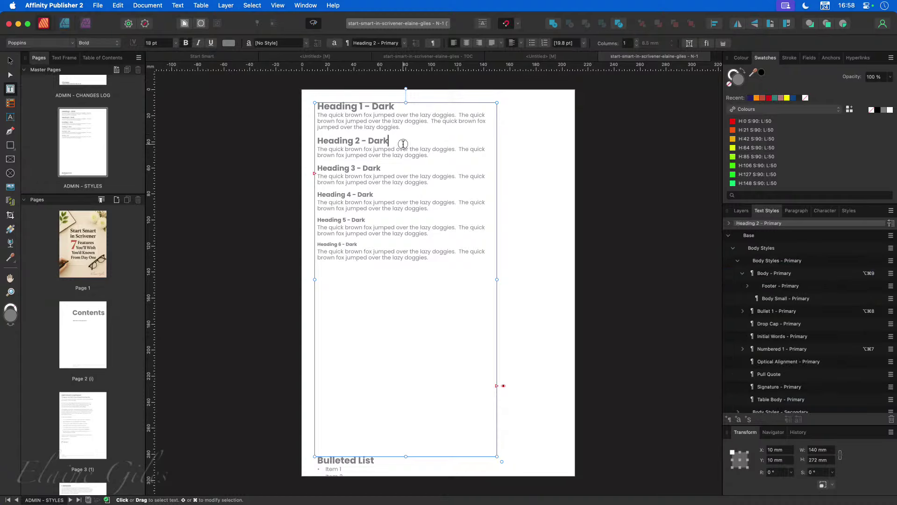
pyautogui.click(400, 177)
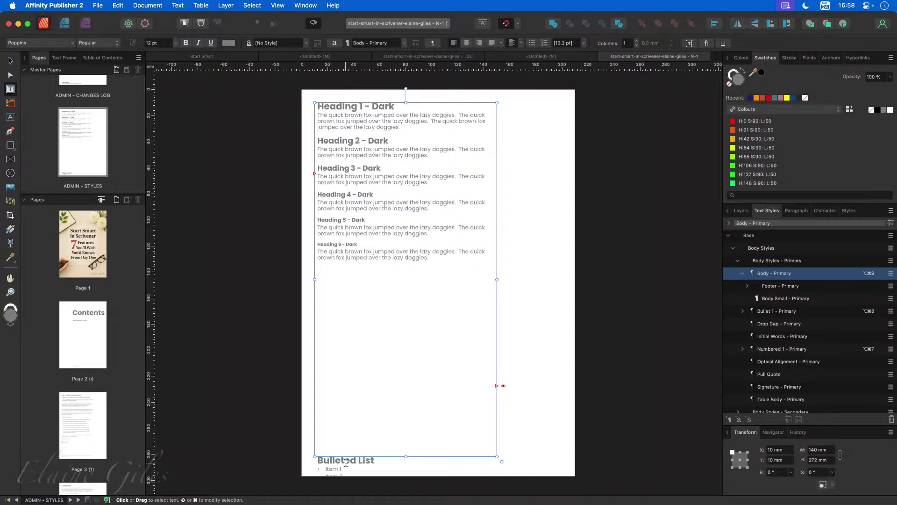
pyautogui.click(397, 334)
pyautogui.click(446, 262)
pyautogui.press('super+a')
pyautogui.press('super+c')
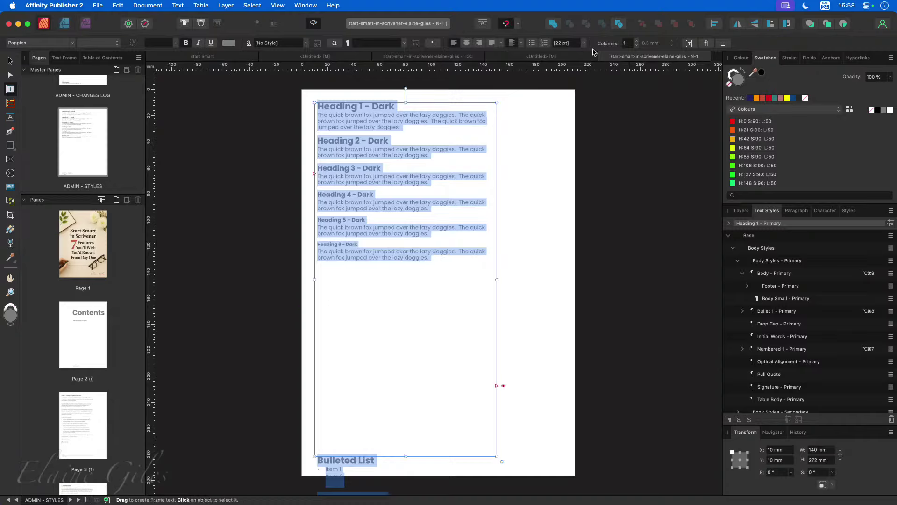
# Step: Paste the copied style sample text into the empty text frame on page 1 of the untitled document
pyautogui.click(559, 57)
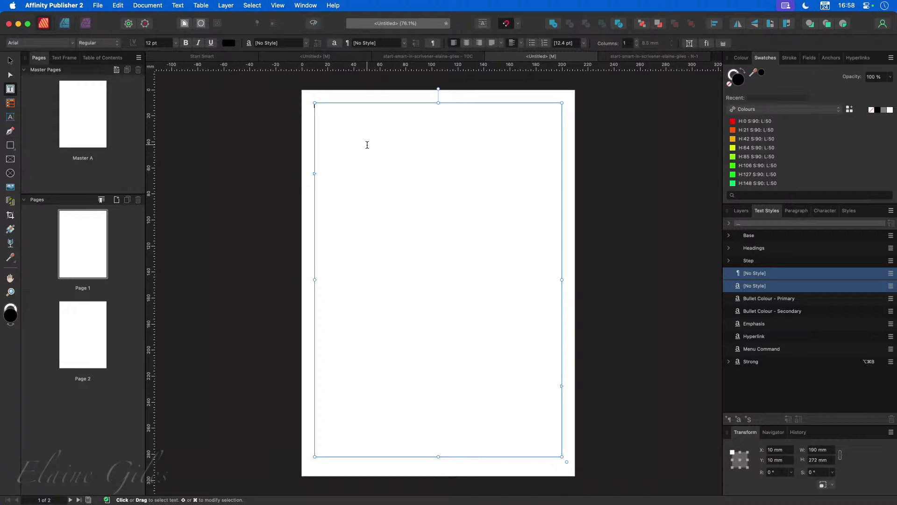
pyautogui.press('super+v')
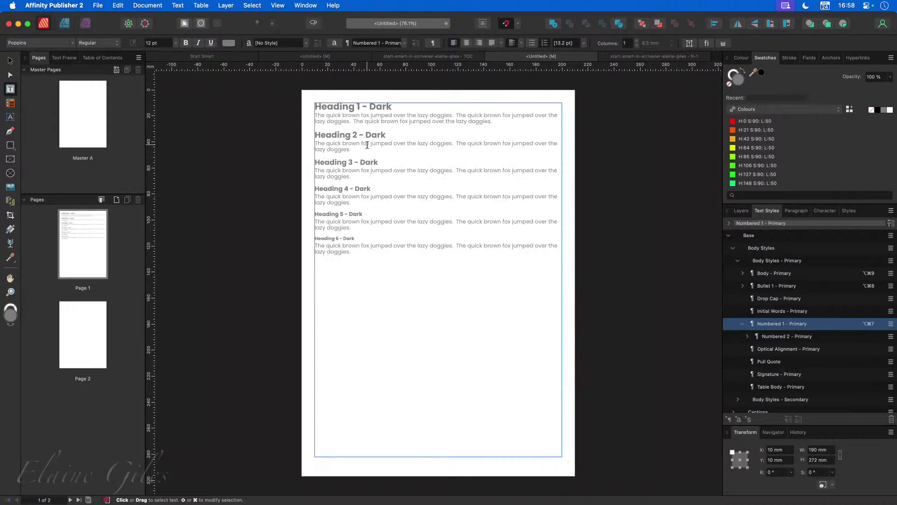
pyautogui.press('super+z')
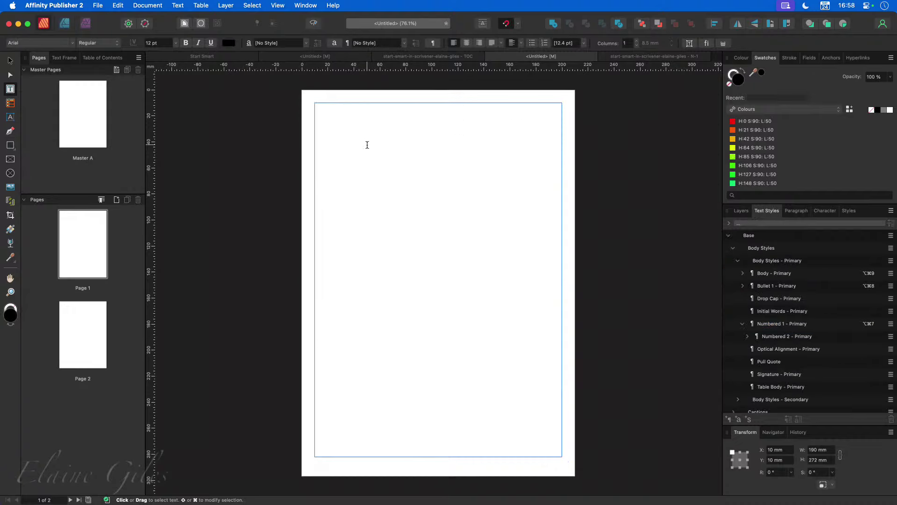
pyautogui.press('super+v')
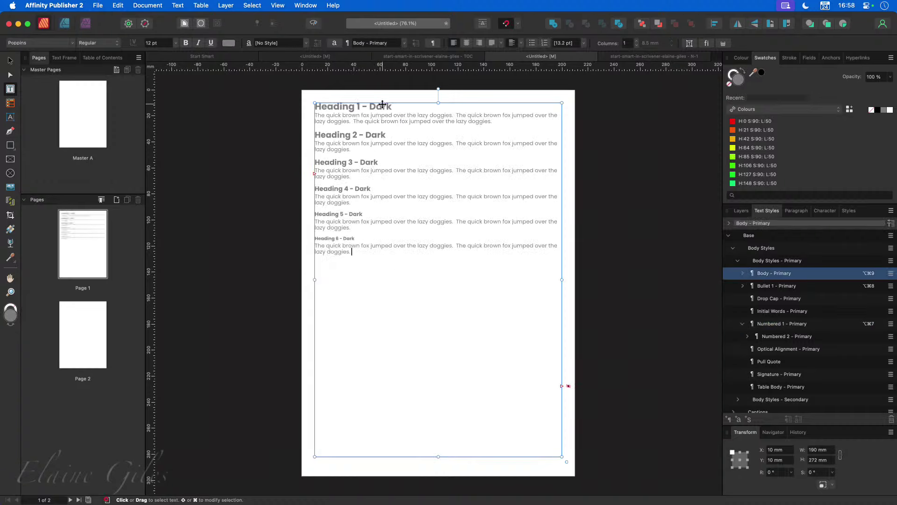
# Step: Autoflow the overflowing sample text from the page 1 frame onto the following pages
pyautogui.click(383, 106)
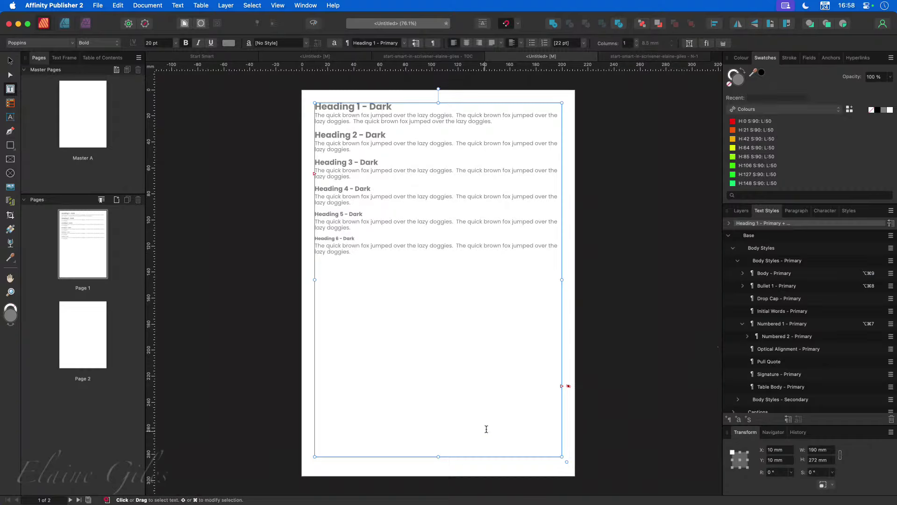
pyautogui.click(568, 386)
pyautogui.click(565, 392)
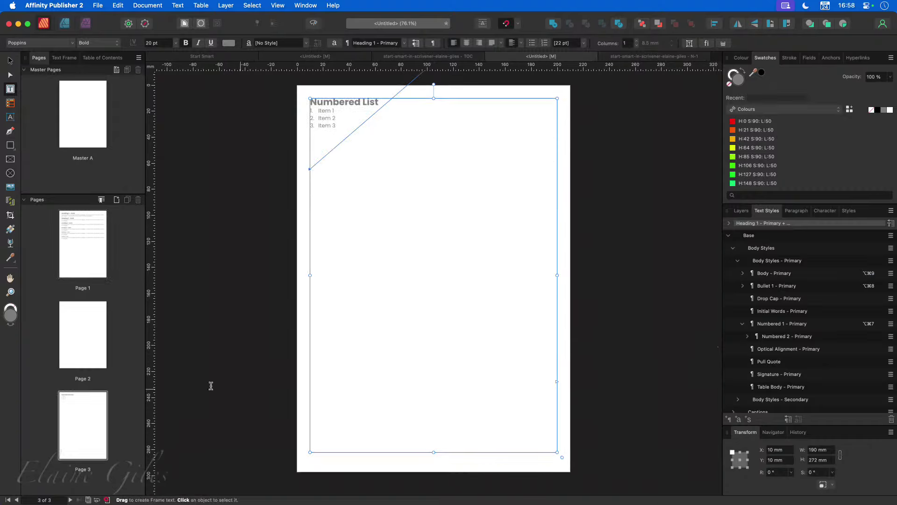
# Step: Check the bulleted list on page 2 and the numbered list on page 3, and return to page 1
pyautogui.click(84, 335)
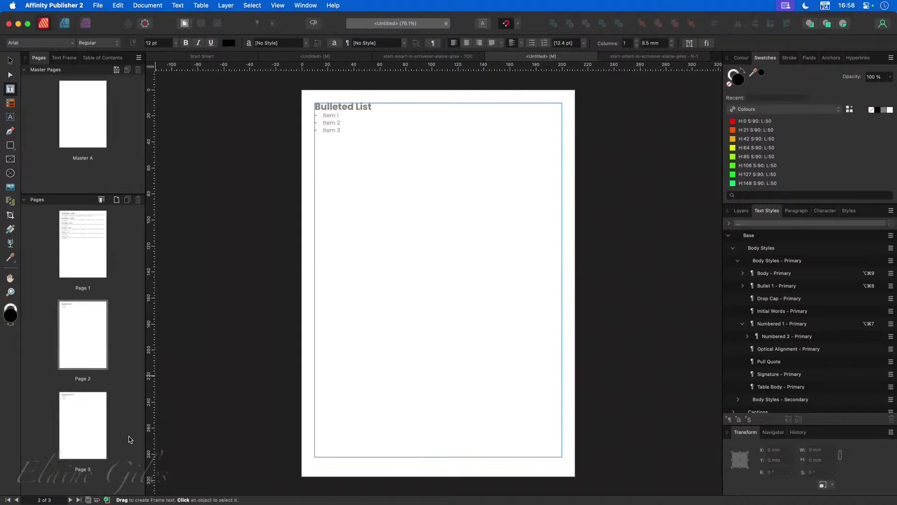
pyautogui.click(367, 108)
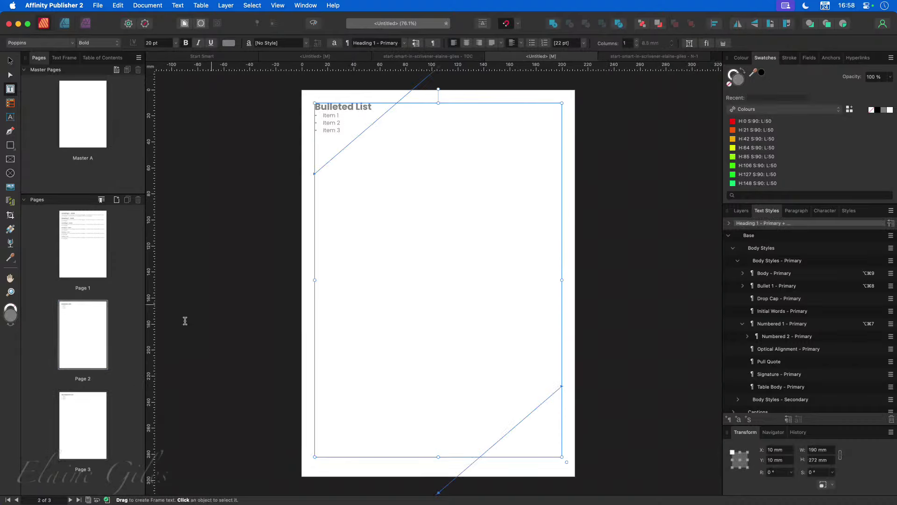
pyautogui.click(82, 424)
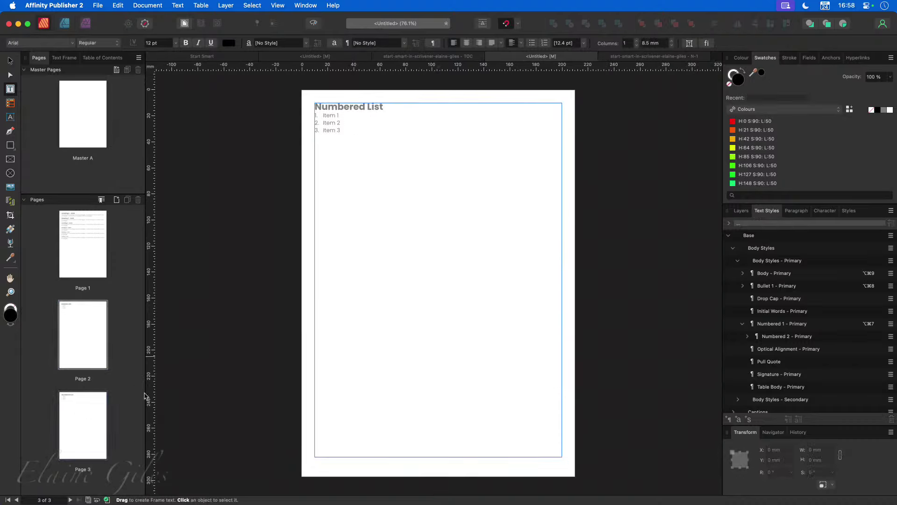
pyautogui.click(366, 109)
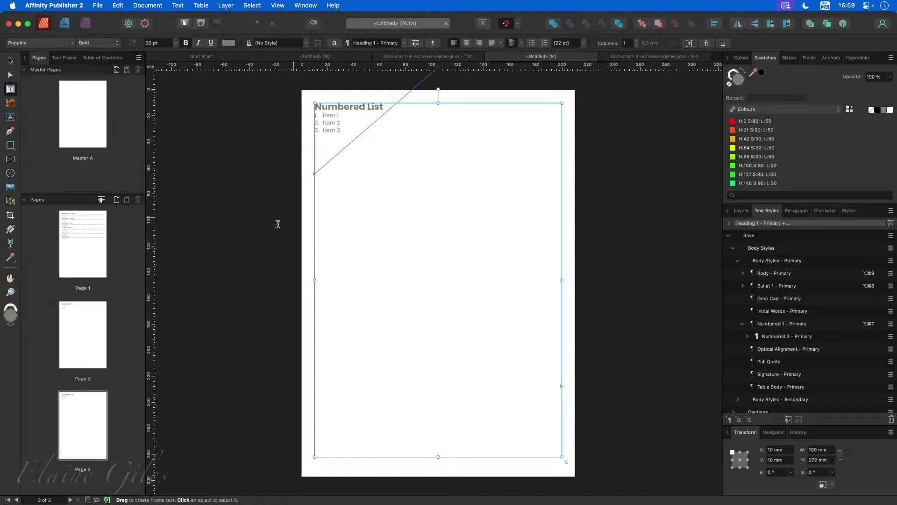
pyautogui.click(92, 234)
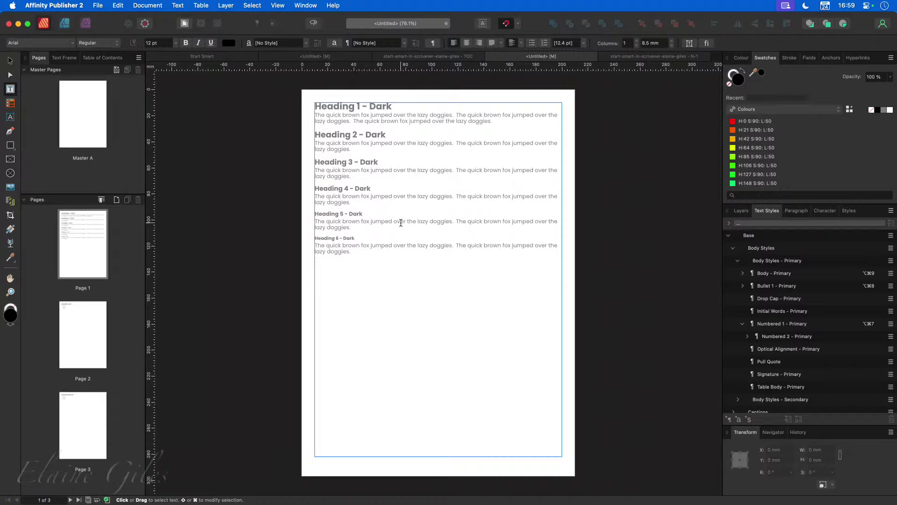
# Step: Save the document as My Styles in the Data folder
pyautogui.press('super+s')
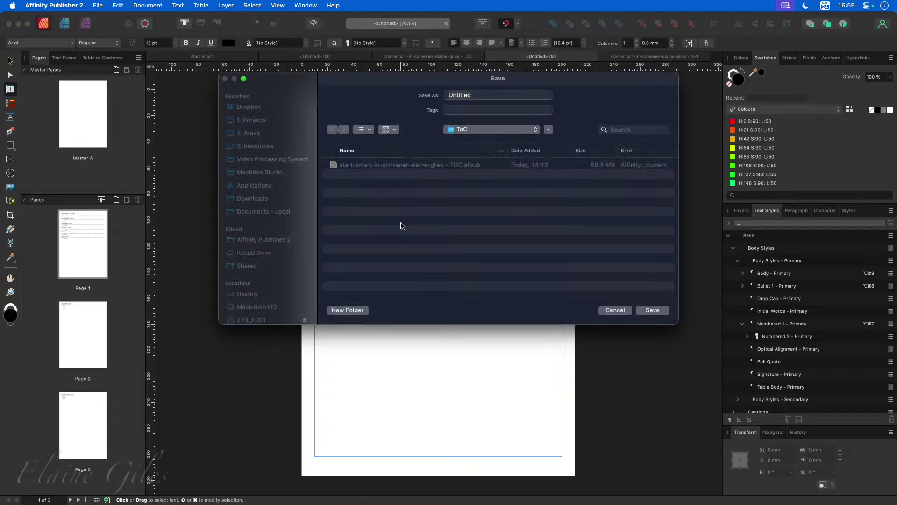
pyautogui.click(495, 126)
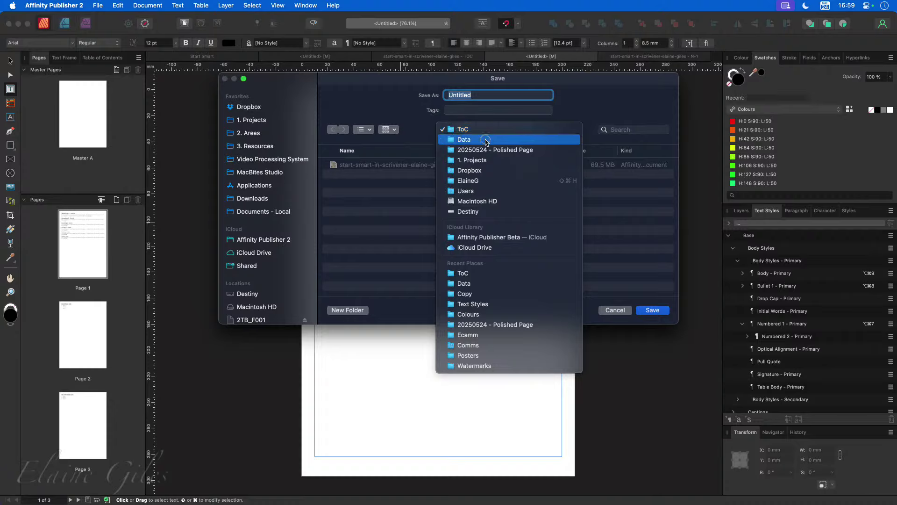
pyautogui.click(481, 140)
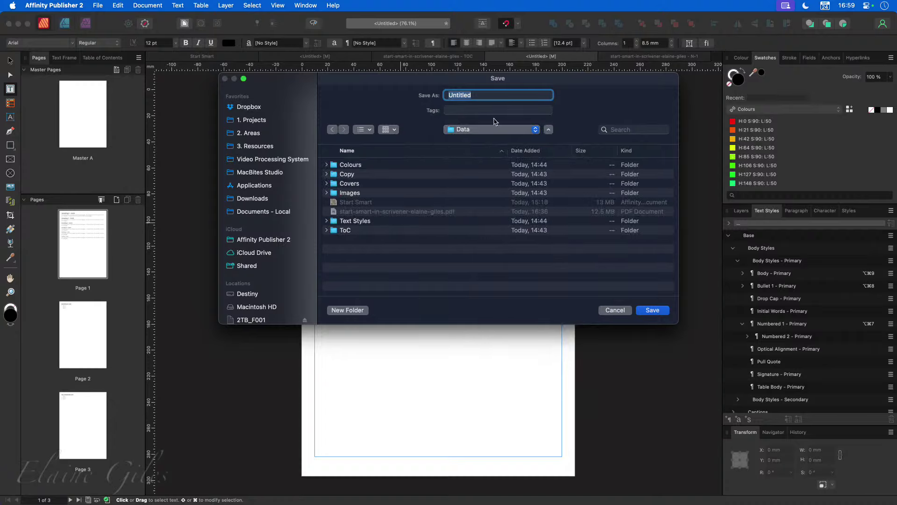
pyautogui.write('My OP')
pyautogui.press('BackSpace')
pyautogui.press('BackSpace')
pyautogui.press('Return')
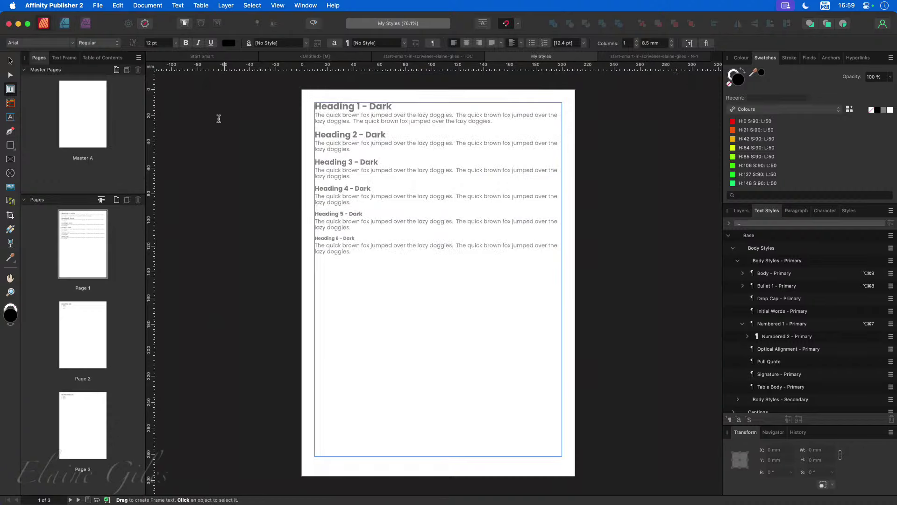
# Step: Create another new blank document
pyautogui.click(99, 5)
pyautogui.click(100, 19)
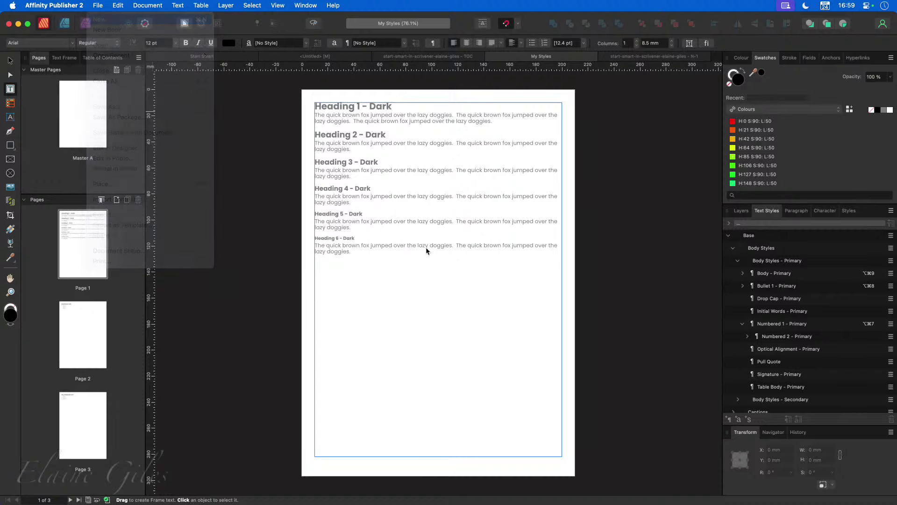
pyautogui.click(671, 356)
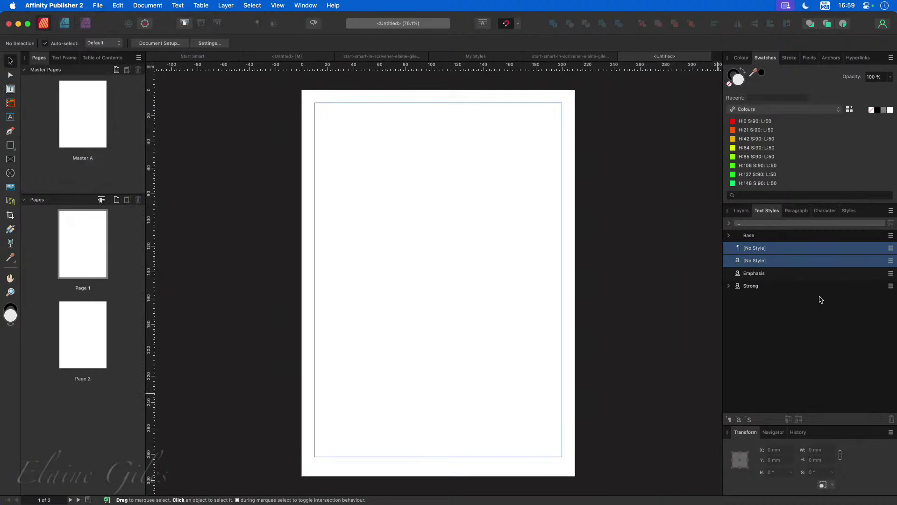
# Step: Delete the Base group, the Emphasis style and the Strong group from the new document's text styles
pyautogui.click(892, 212)
pyautogui.click(837, 279)
pyautogui.rightClick(762, 238)
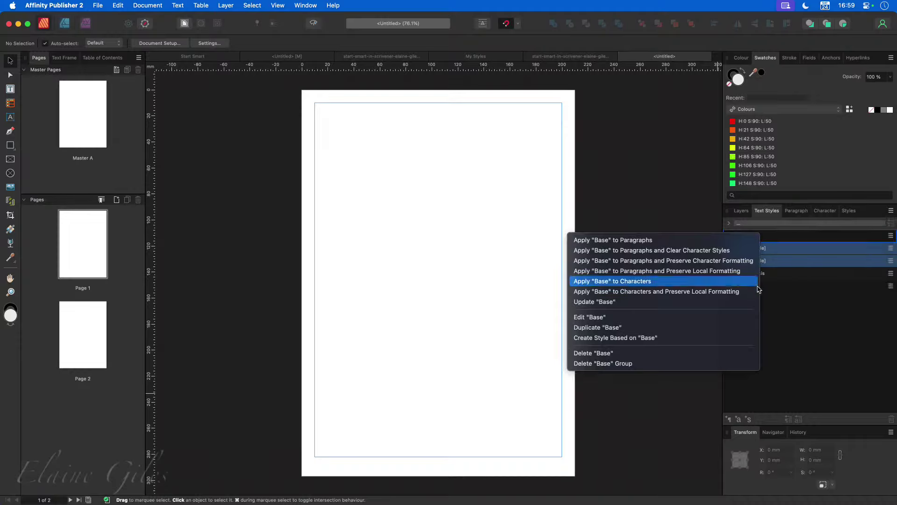
pyautogui.click(640, 364)
pyautogui.rightClick(770, 263)
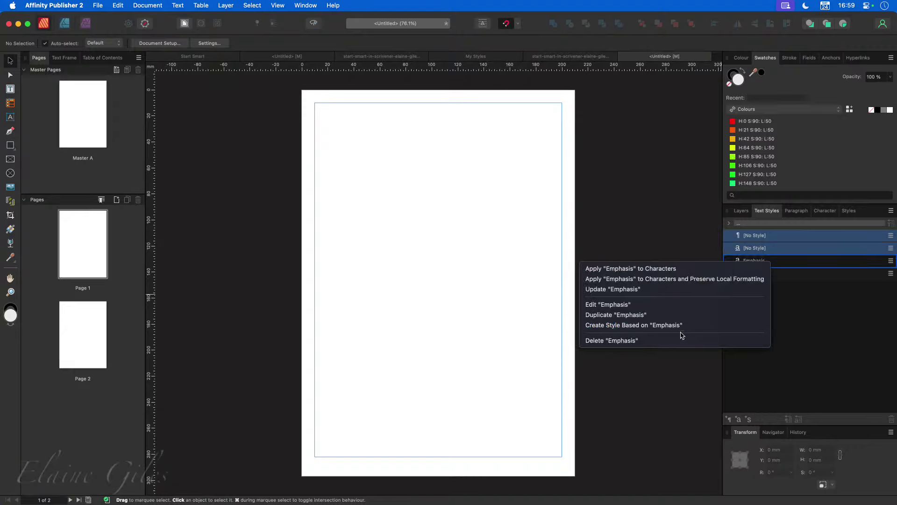
pyautogui.click(681, 340)
pyautogui.rightClick(764, 261)
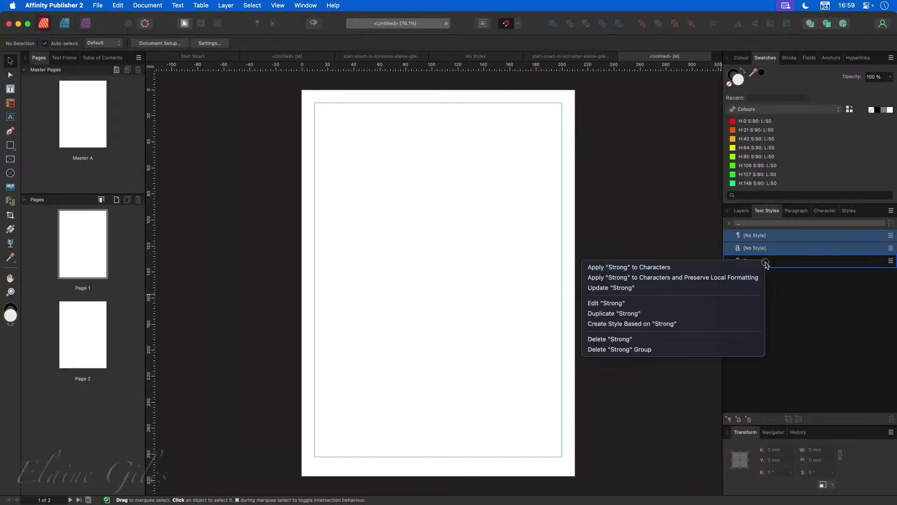
pyautogui.click(706, 350)
# Step: Import all text styles from the My Styles file in the Data folder into the new document
pyautogui.click(891, 210)
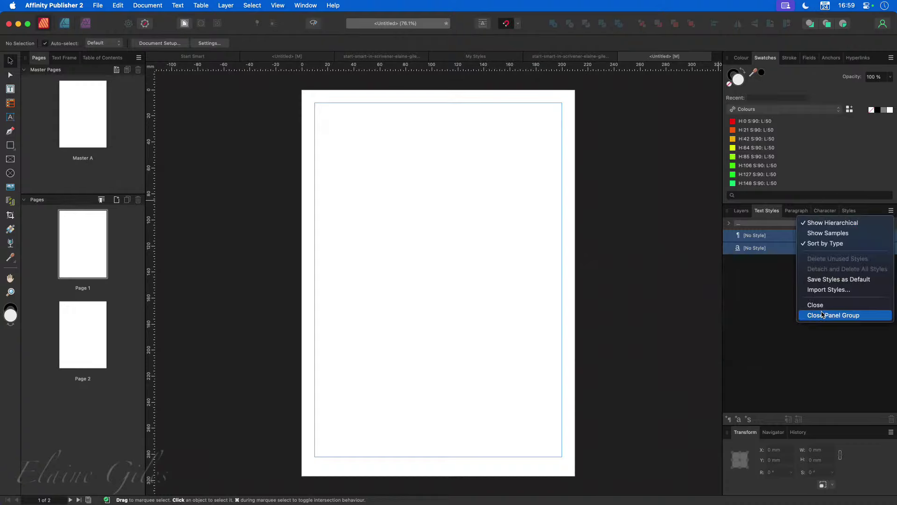
pyautogui.click(829, 290)
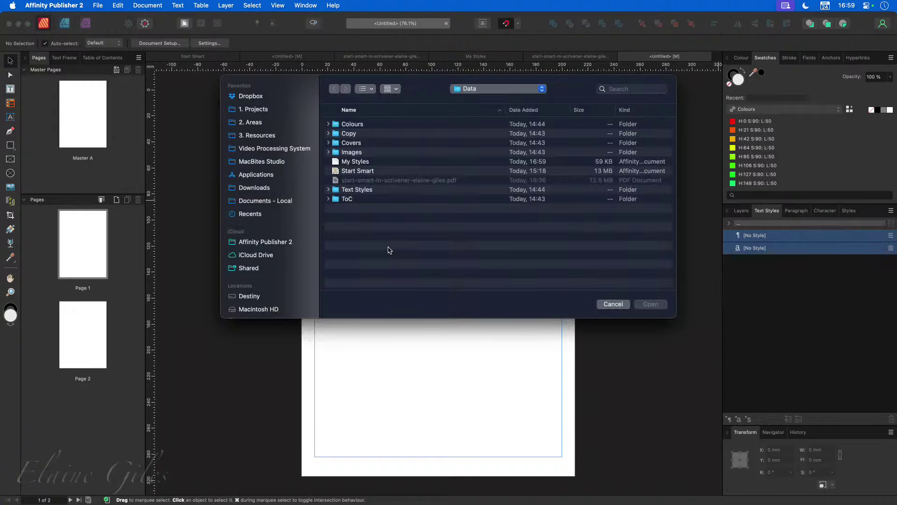
pyautogui.click(360, 162)
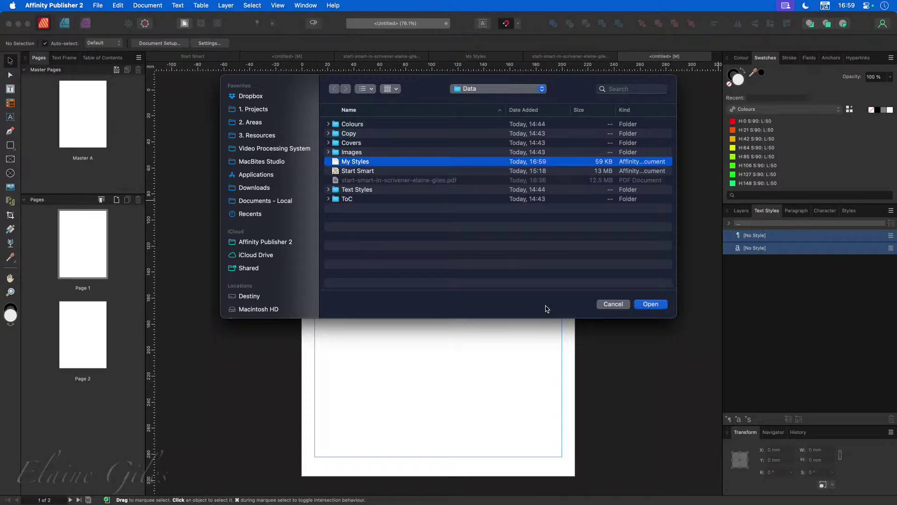
pyautogui.click(663, 305)
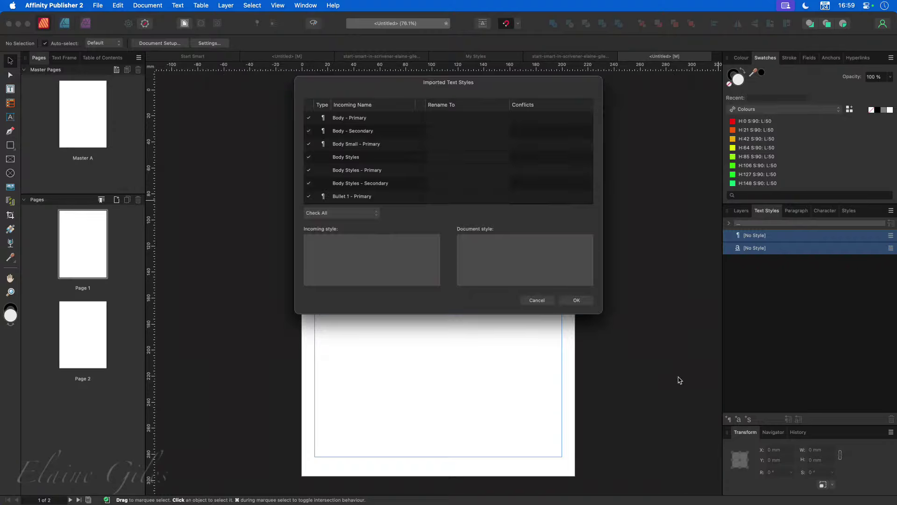
pyautogui.click(576, 300)
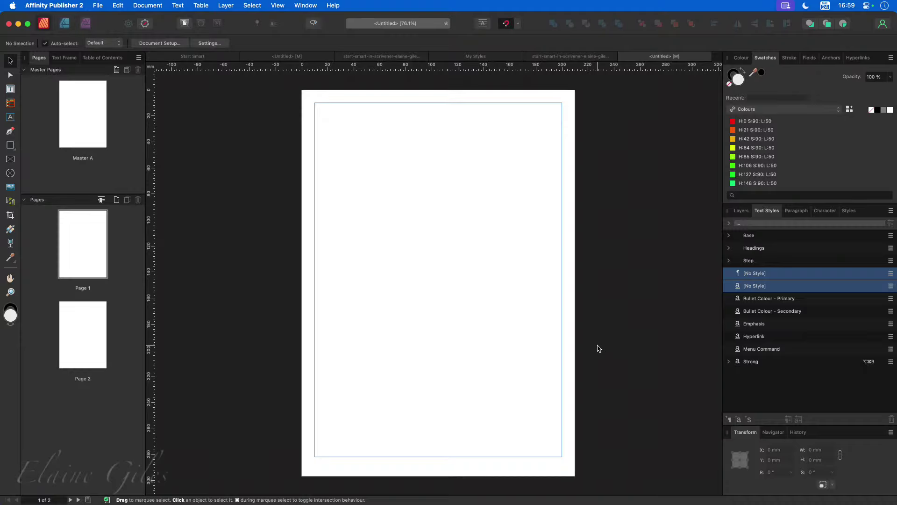
pyautogui.click(891, 211)
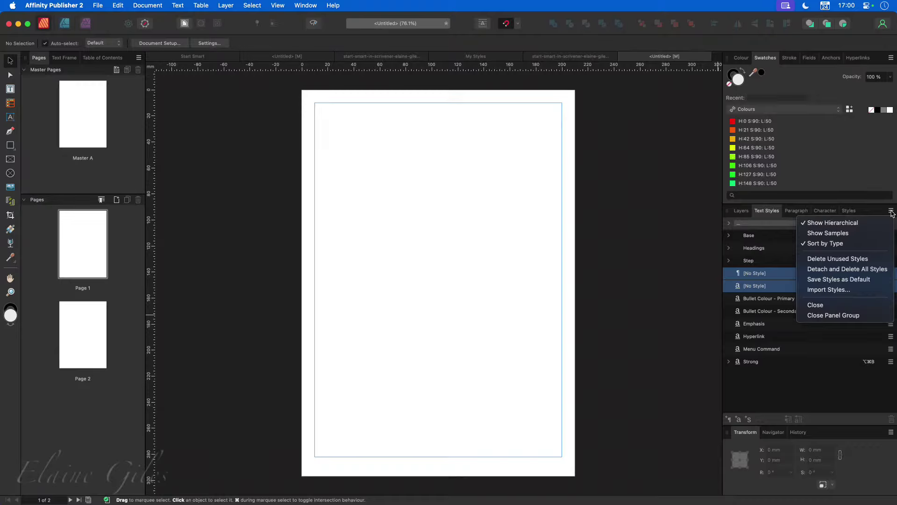
pyautogui.click(609, 211)
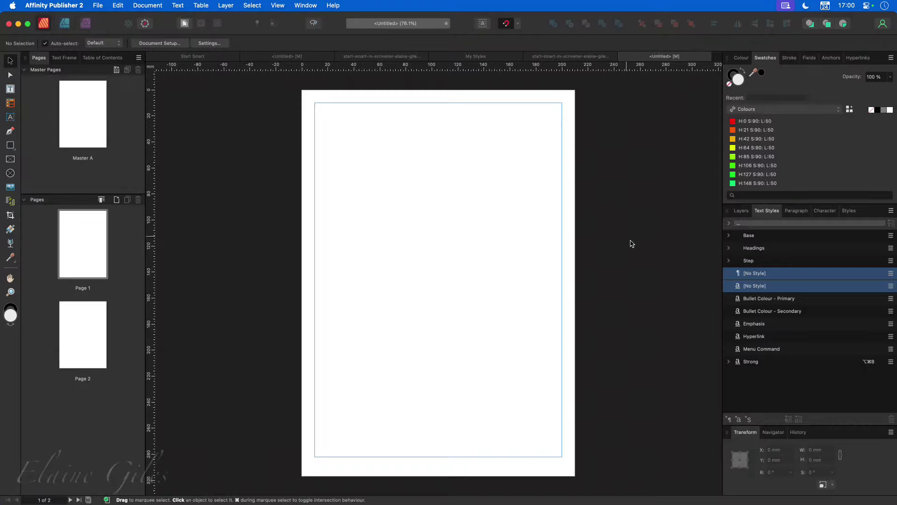
pyautogui.click(890, 211)
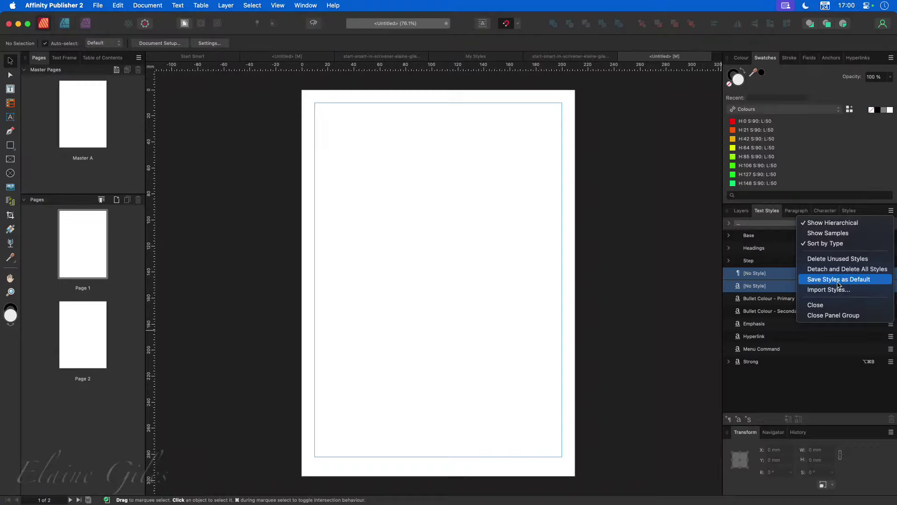
pyautogui.click(605, 256)
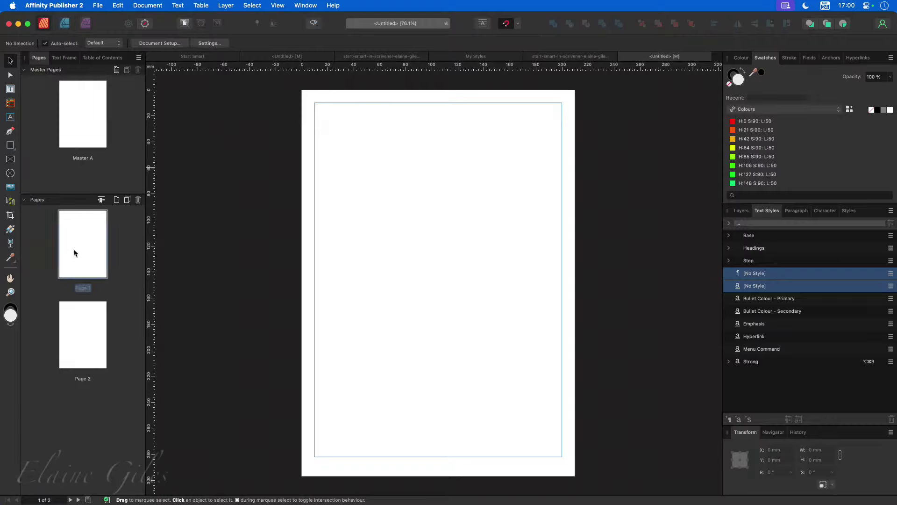
# Step: Export the document as a template named My Default Styles in the Demos folder of the Affinity Publisher __Templates folder
pyautogui.click(99, 6)
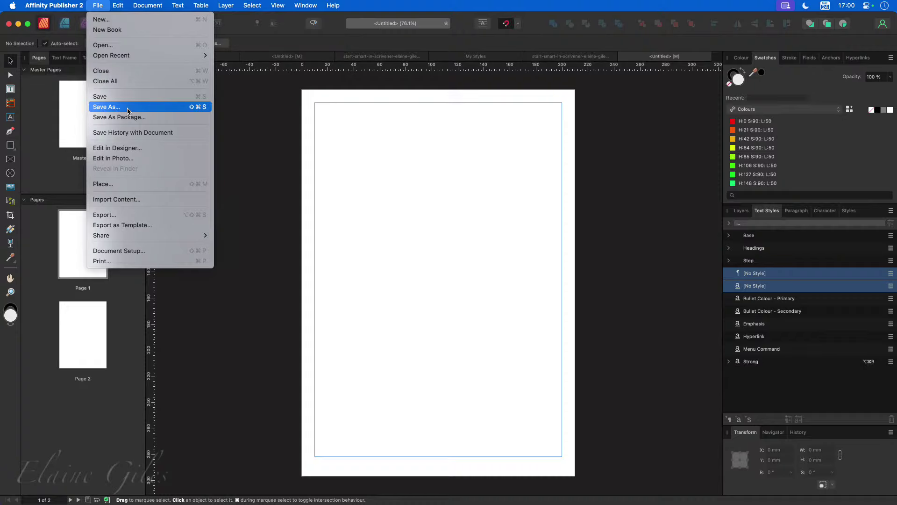
pyautogui.click(127, 225)
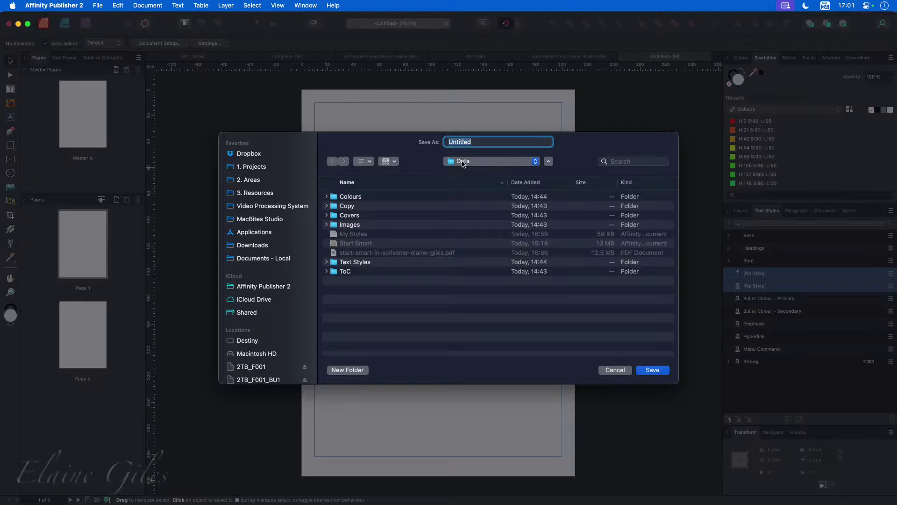
pyautogui.click(262, 167)
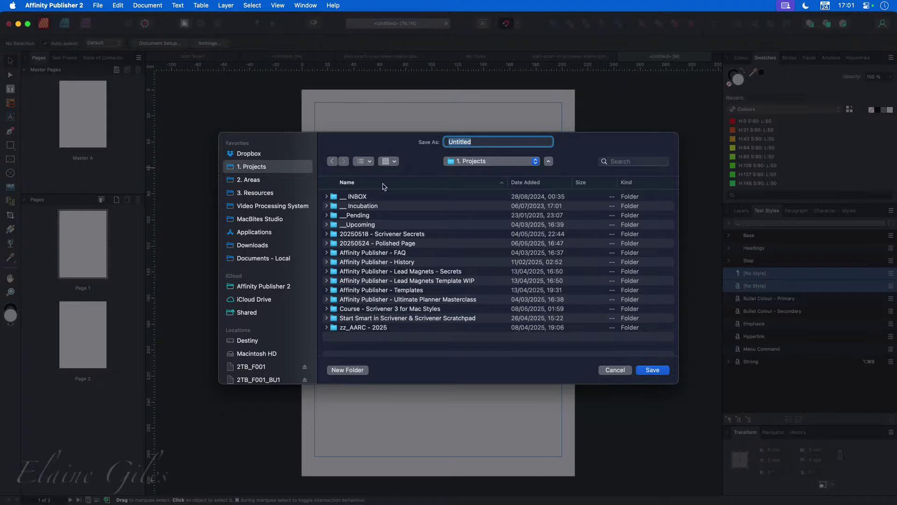
pyautogui.click(257, 154)
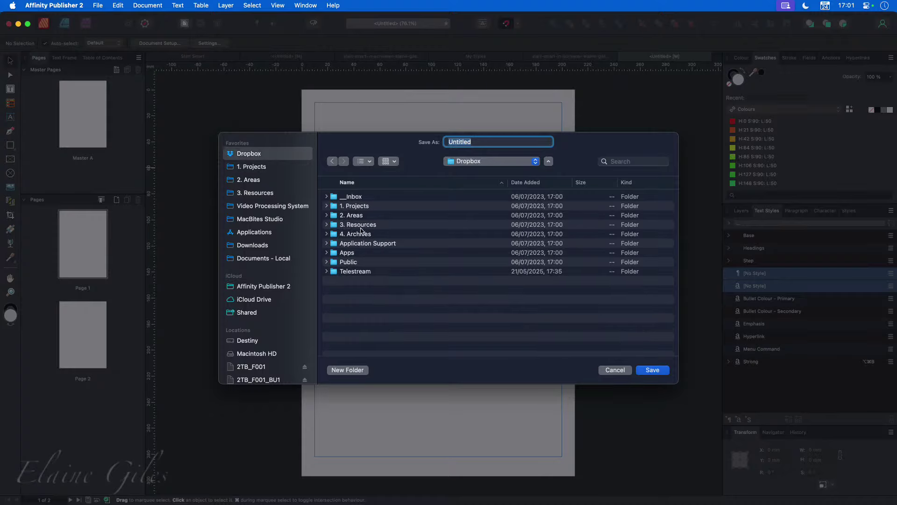
pyautogui.doubleClick(362, 244)
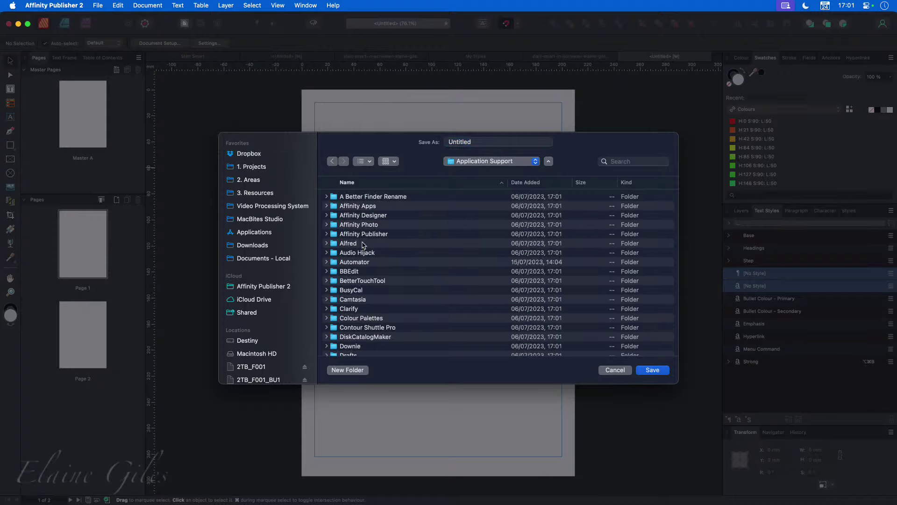
pyautogui.doubleClick(376, 234)
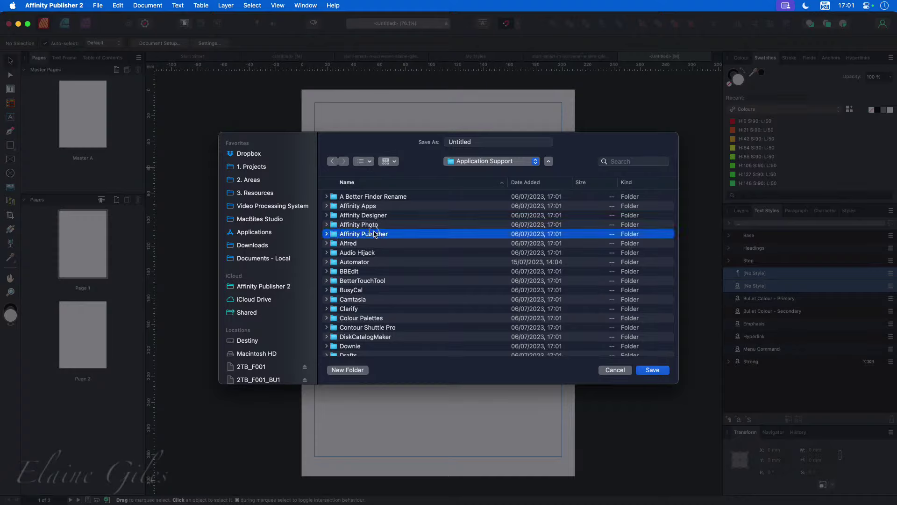
pyautogui.doubleClick(363, 197)
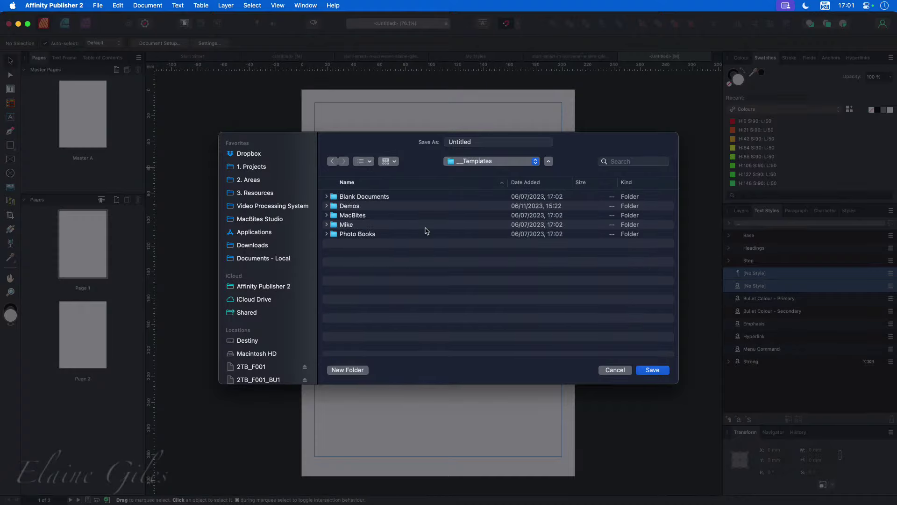
pyautogui.click(351, 206)
pyautogui.doubleClick(354, 207)
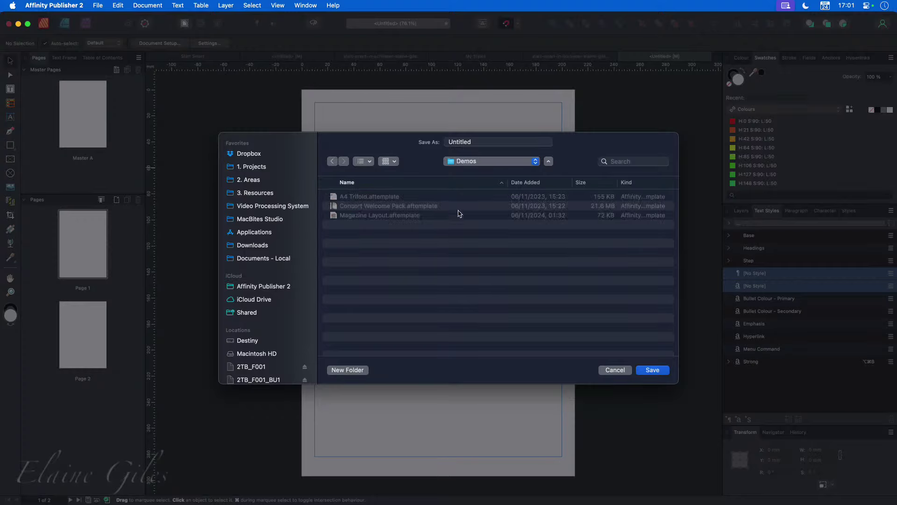
pyautogui.doubleClick(465, 145)
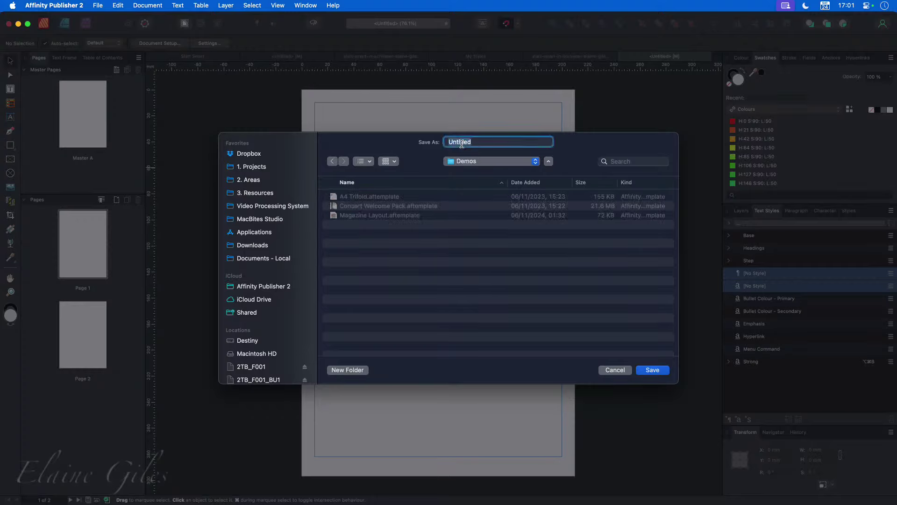
pyautogui.write('My Default Styles')
pyautogui.click(651, 371)
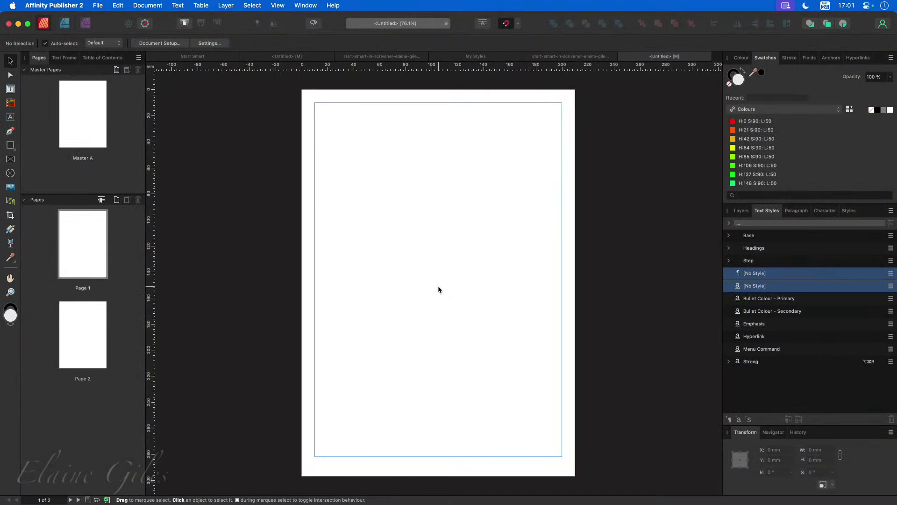
# Step: Create a new document from the My Default Styles template in the Demos template folder
pyautogui.click(108, 4)
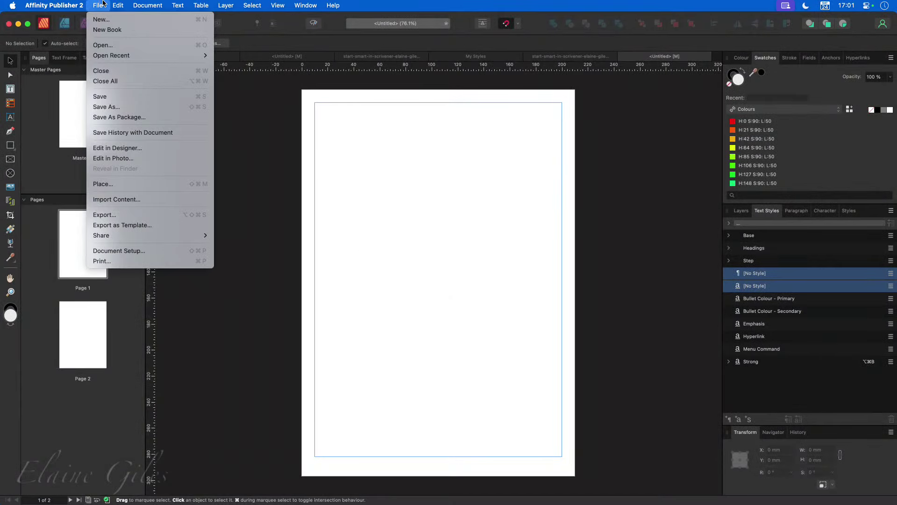
pyautogui.click(232, 126)
pyautogui.press('super+n')
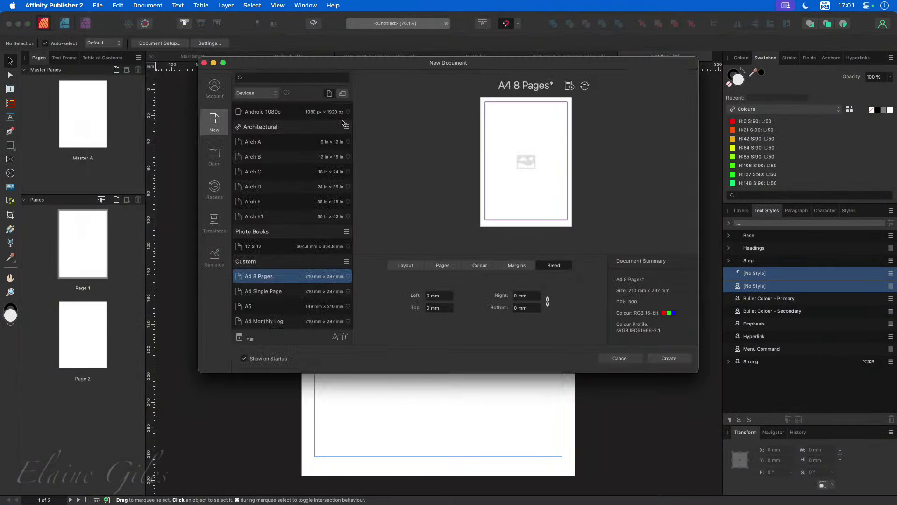
pyautogui.click(218, 225)
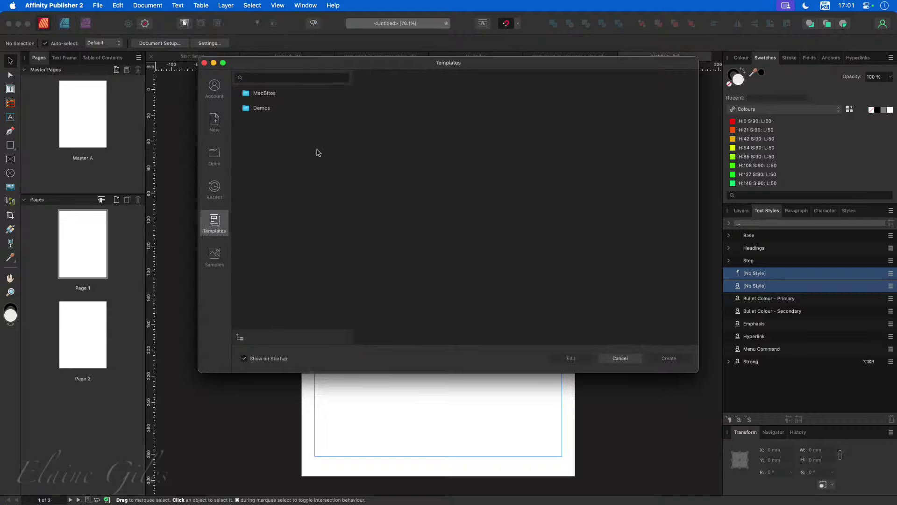
pyautogui.click(269, 97)
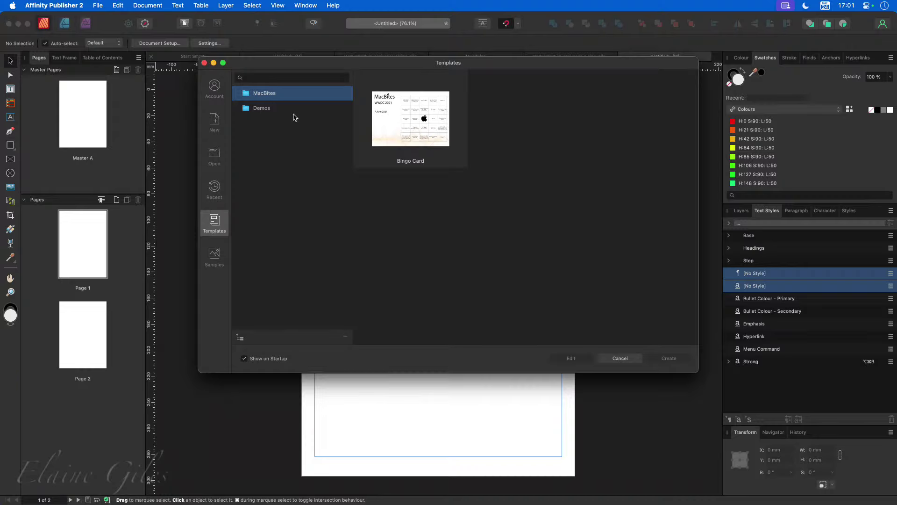
pyautogui.click(274, 113)
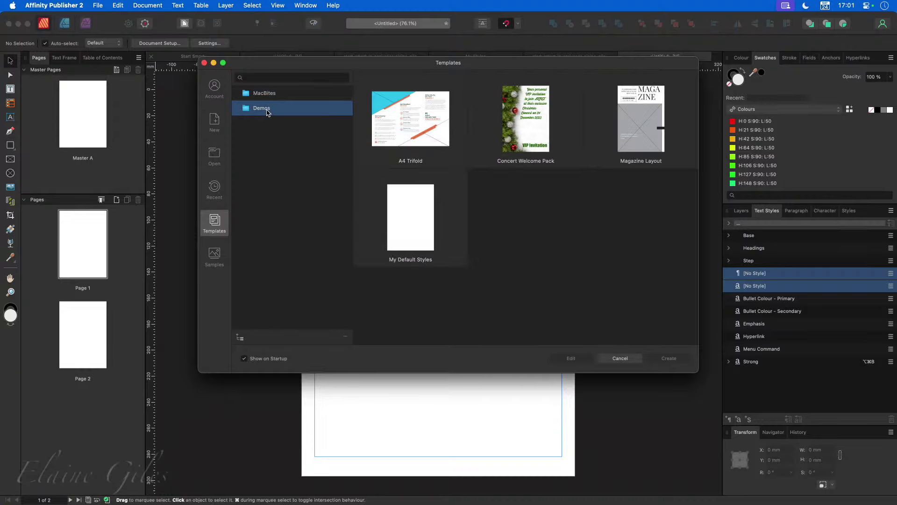
pyautogui.click(400, 209)
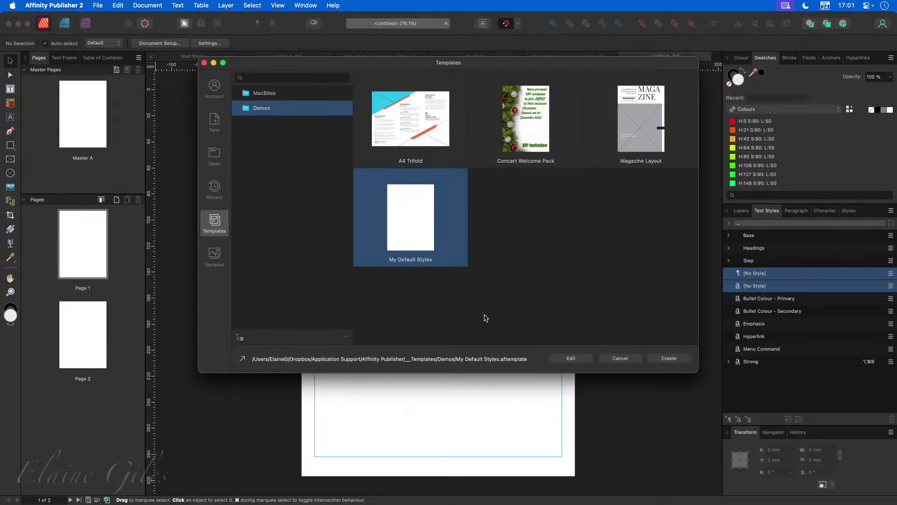
pyautogui.doubleClick(410, 220)
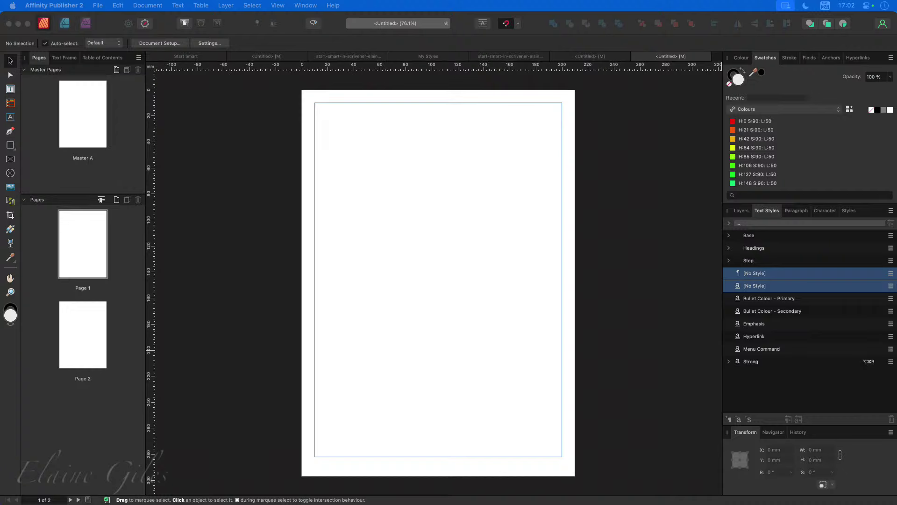
# Step: Switch to the open start-smart-in-scrivener document and go to its cover on page 1
pyautogui.click(167, 134)
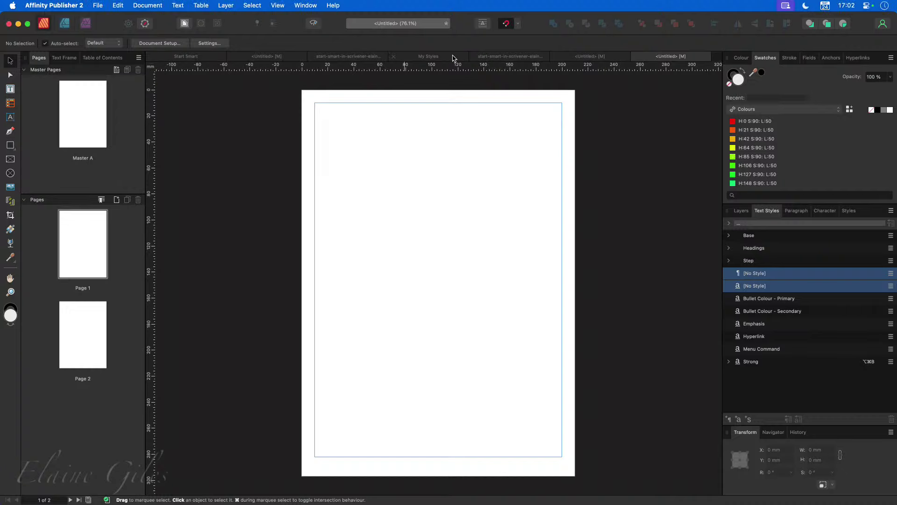
pyautogui.click(502, 58)
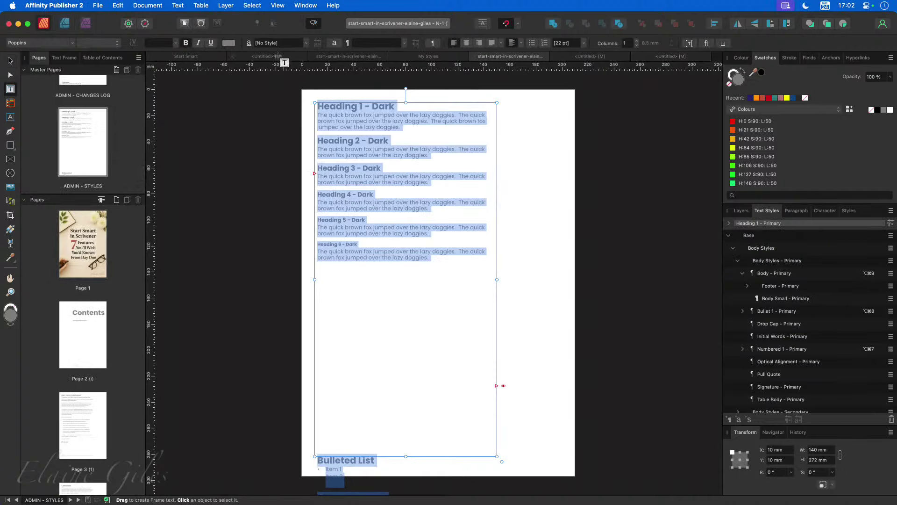
pyautogui.click(84, 230)
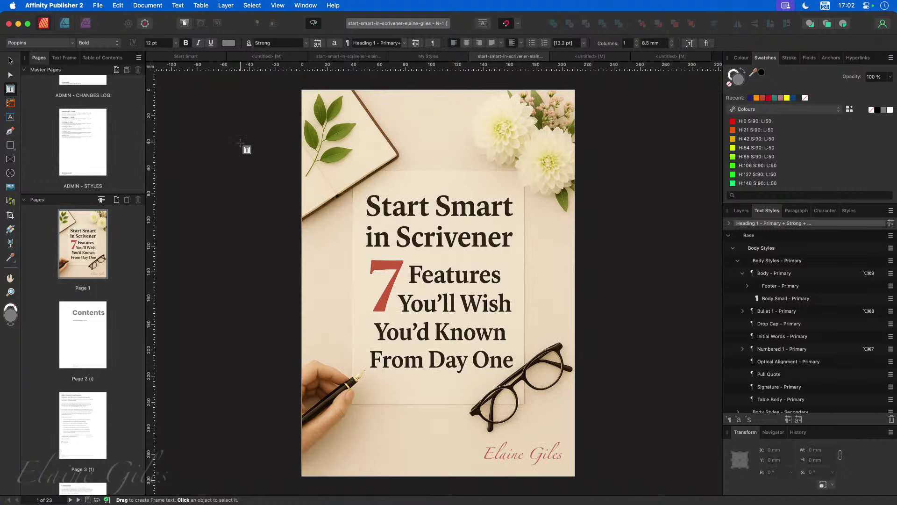
# Step: Export all pages of the guide with the PDF (digital - high quality) preset as File Size in the Data folder
pyautogui.press('super+alt+shift+w')
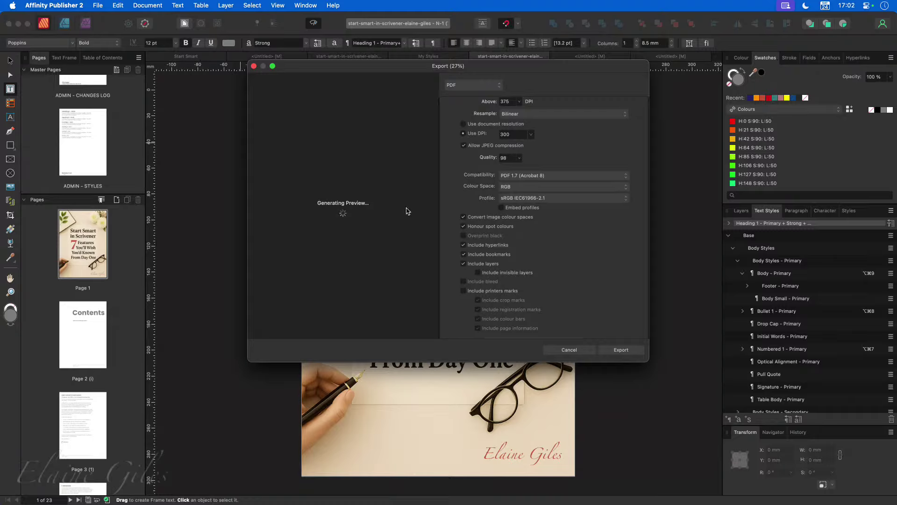
pyautogui.scroll(5, 523, 141)
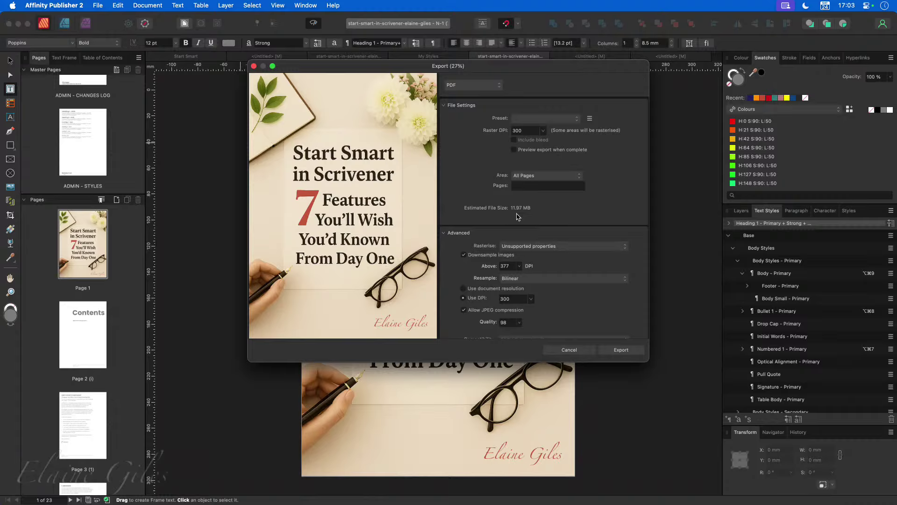
pyautogui.click(577, 120)
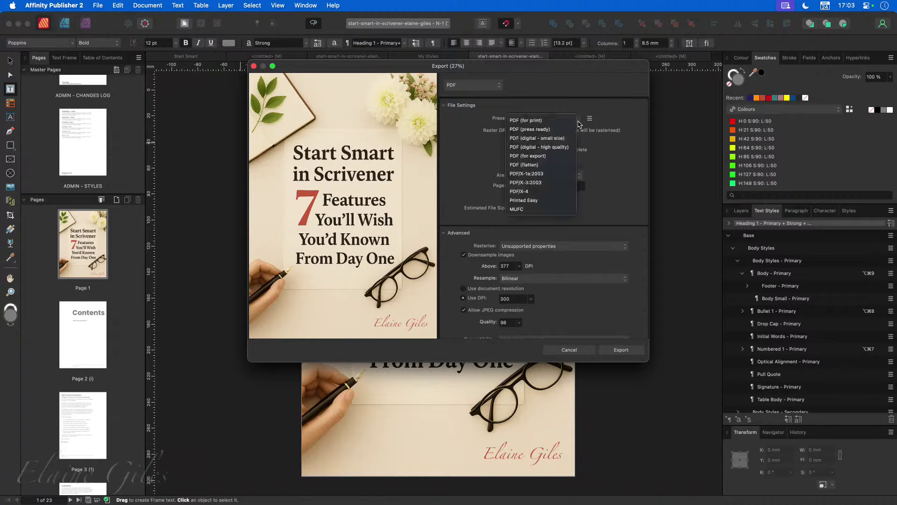
pyautogui.click(558, 146)
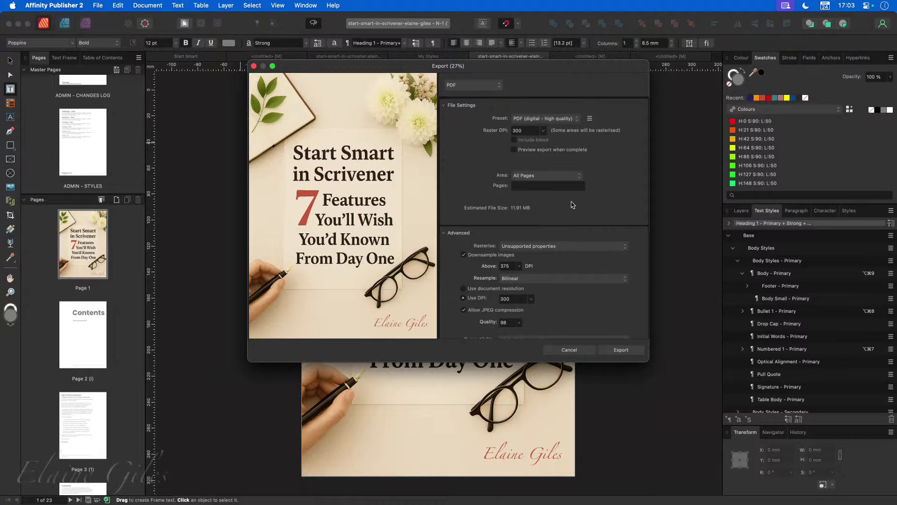
pyautogui.click(625, 349)
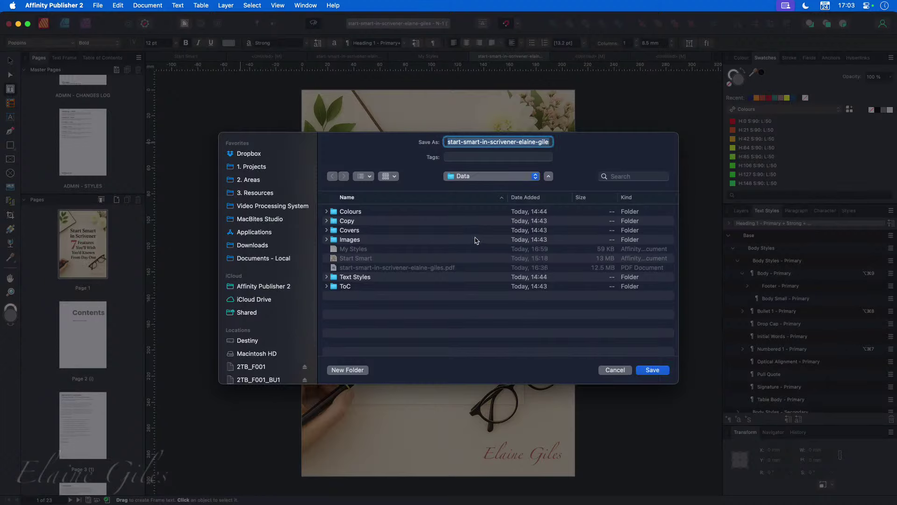
pyautogui.write('File Size')
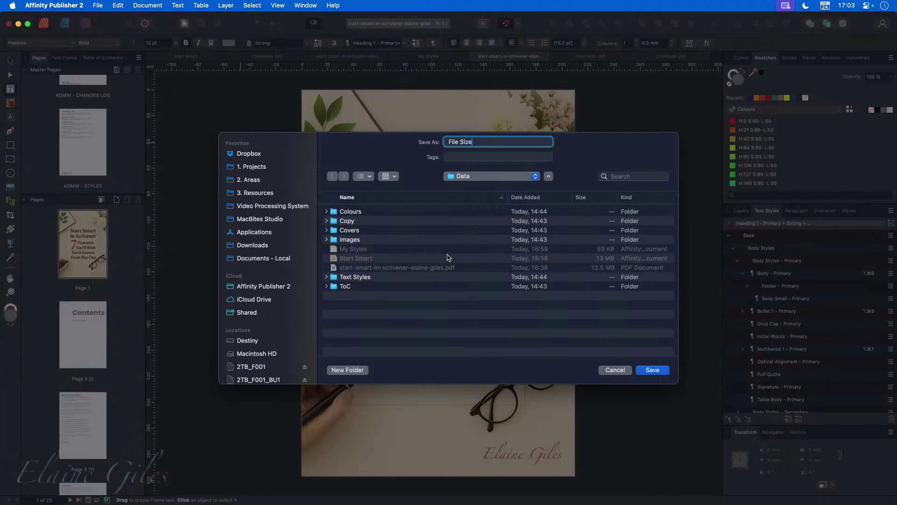
pyautogui.press('Return')
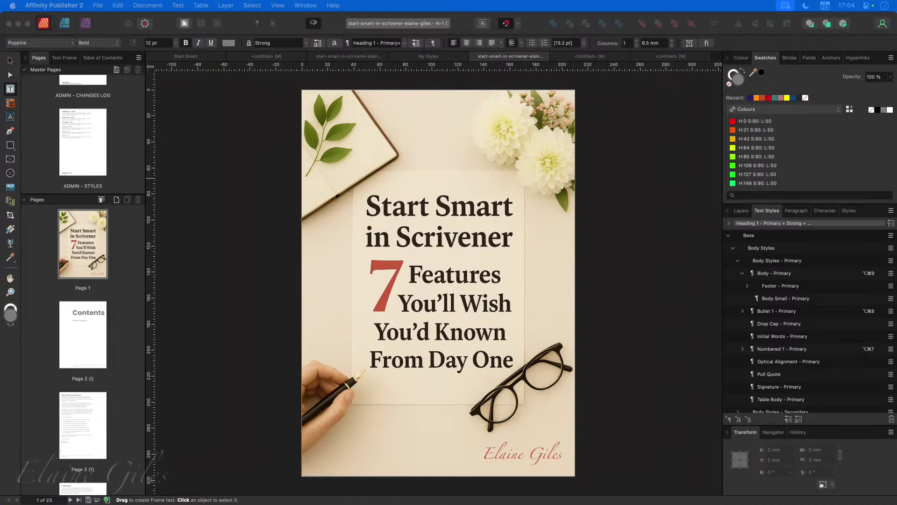
# Step: Switch to Finder and open the exported File Size.pdf from the Data folder in PDFOptim
pyautogui.press('super+Tab')
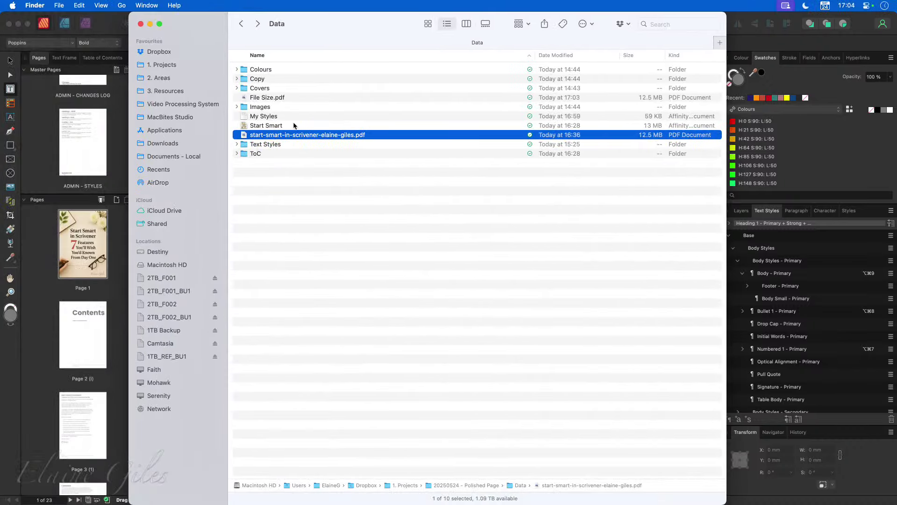
pyautogui.click(309, 100)
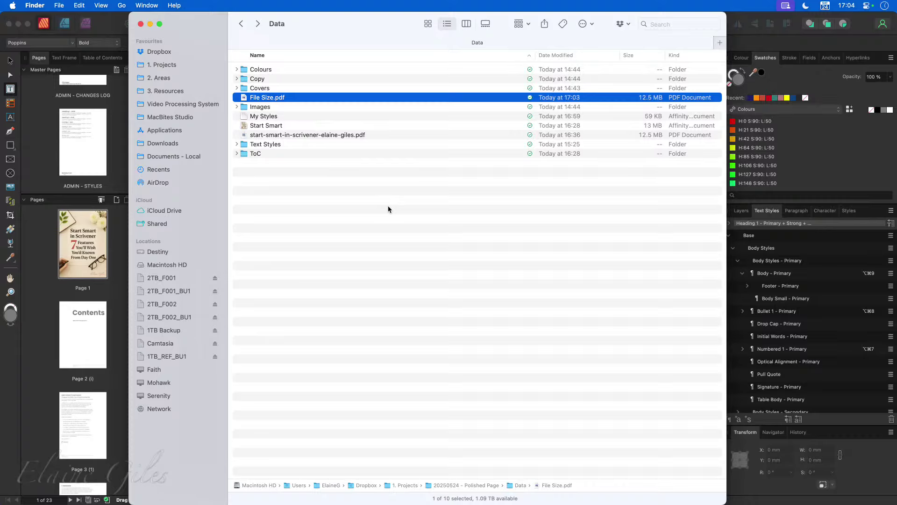
pyautogui.press('ctrl+alt+shift+super+o')
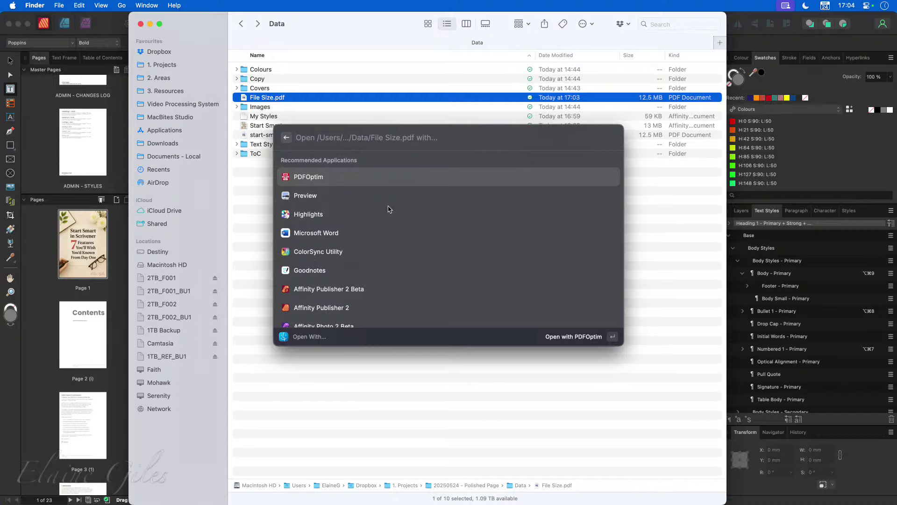
pyautogui.press('Escape')
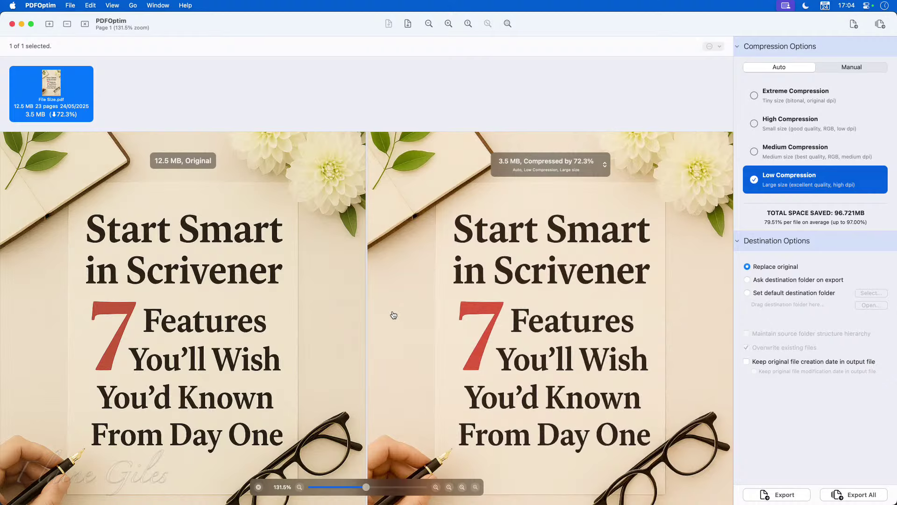
# Step: Compare the guide's text and images in the original and Low Compression previews, from the cover through the Snapshots section
pyautogui.scroll(-5, 394, 315)
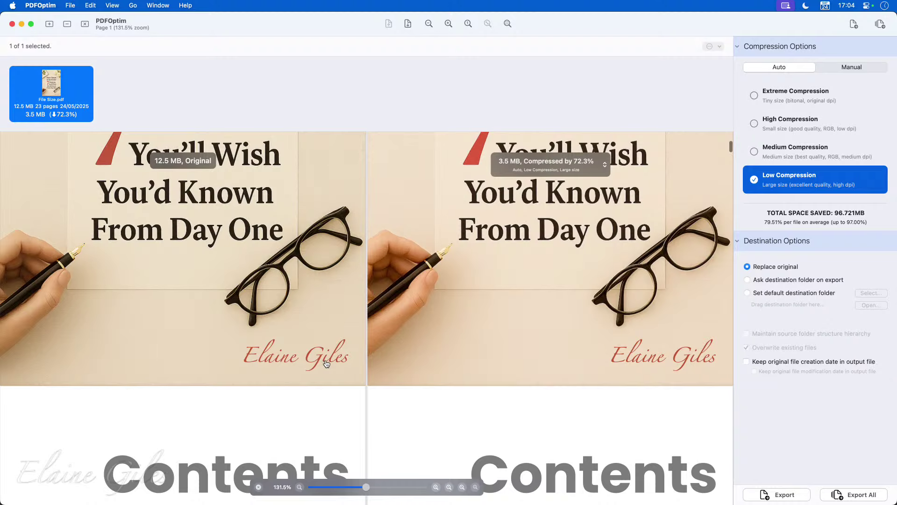
pyautogui.scroll(-10, 395, 369)
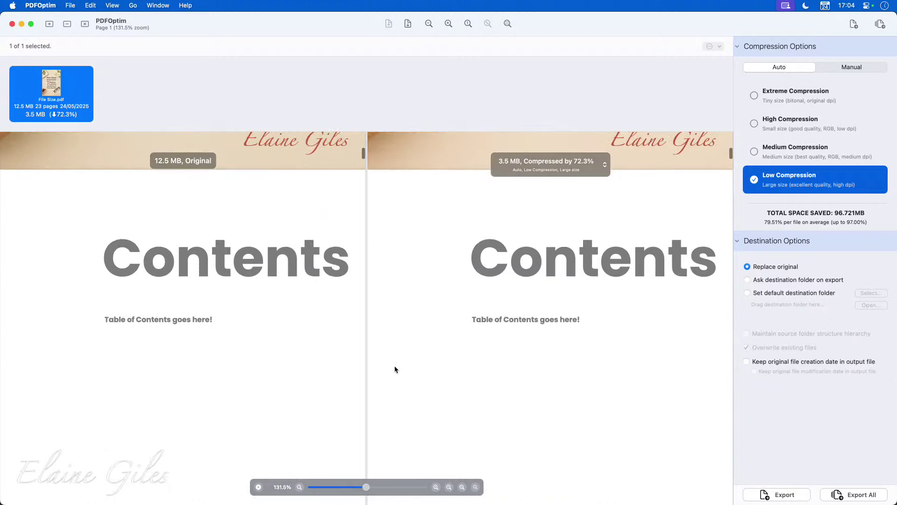
pyautogui.scroll(-10, 395, 369)
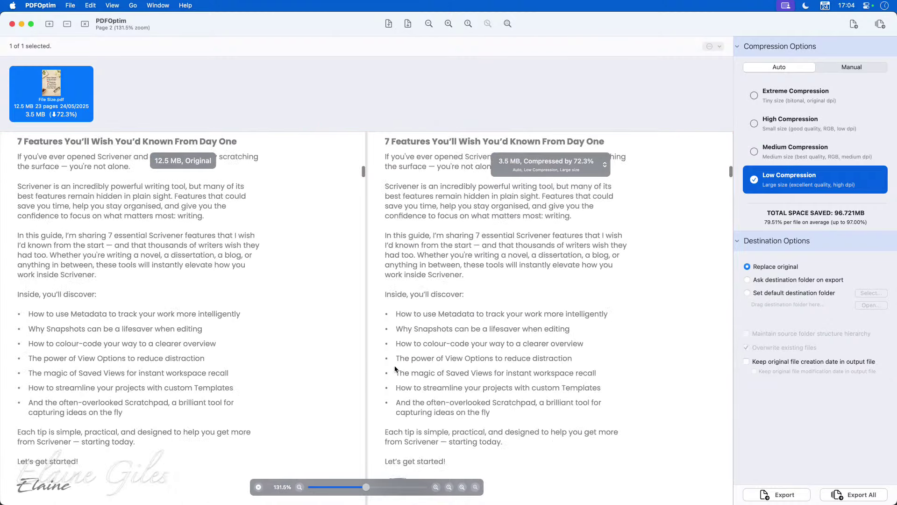
pyautogui.scroll(-10, 395, 370)
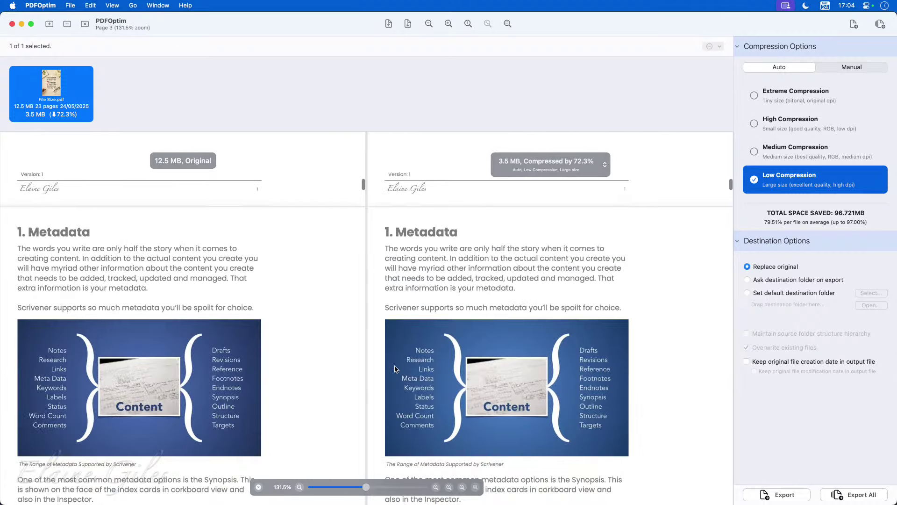
pyautogui.scroll(-10, 395, 370)
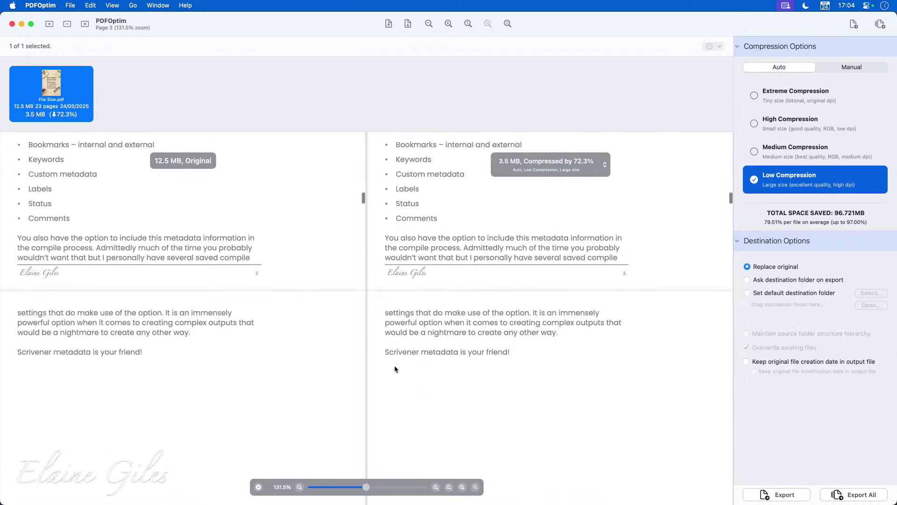
pyautogui.scroll(-10, 395, 369)
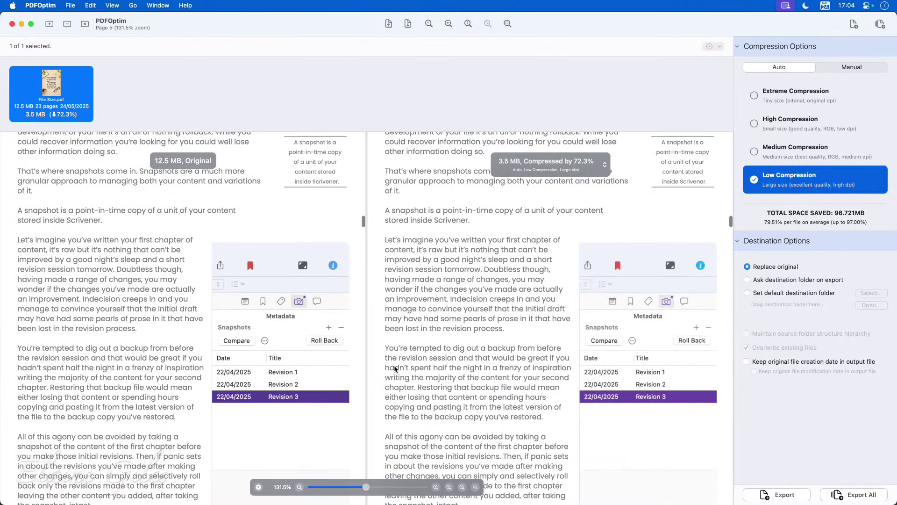
pyautogui.scroll(20, 395, 370)
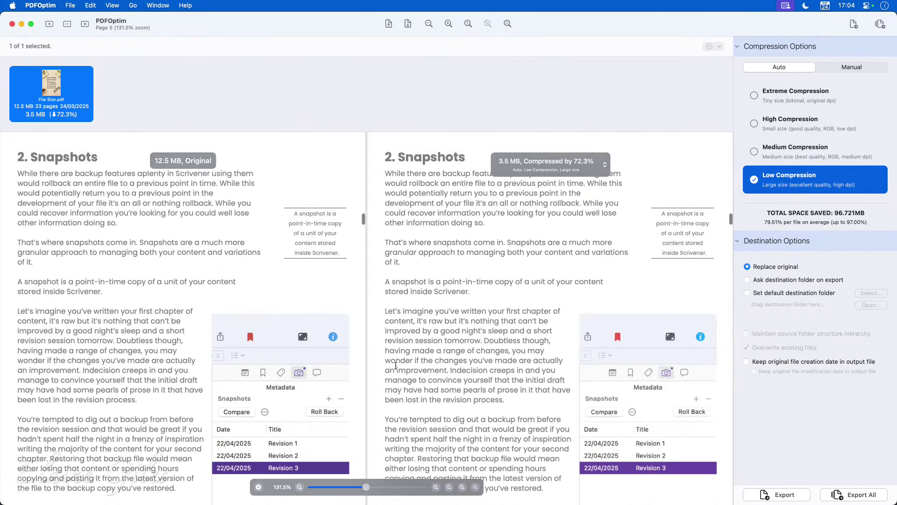
pyautogui.scroll(15, 396, 369)
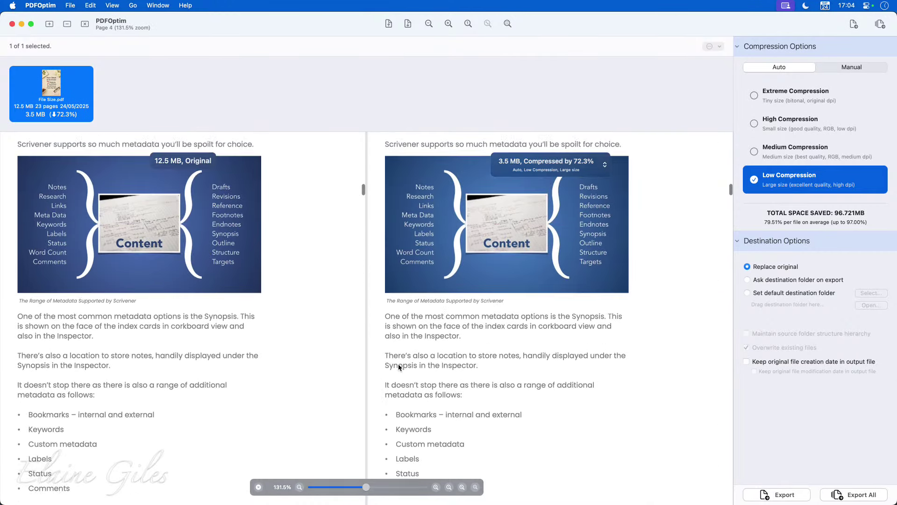
pyautogui.scroll(-8, 531, 322)
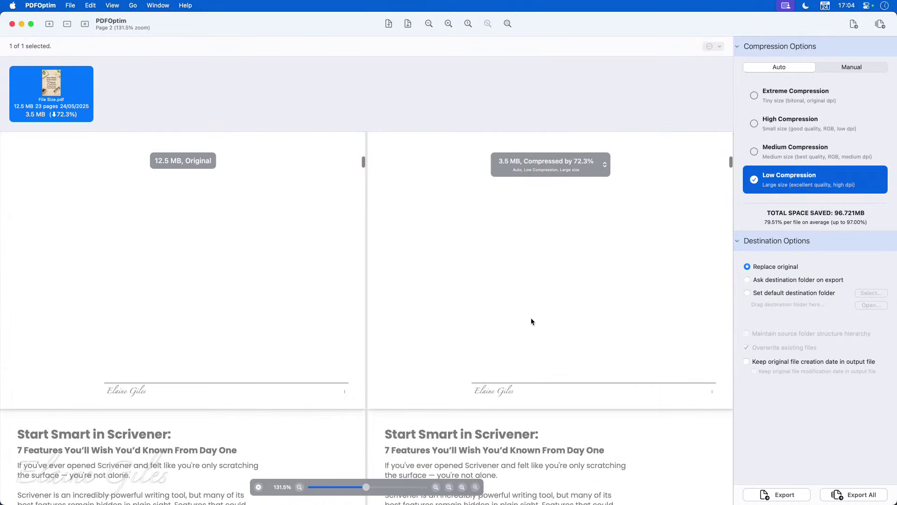
pyautogui.scroll(1, 532, 318)
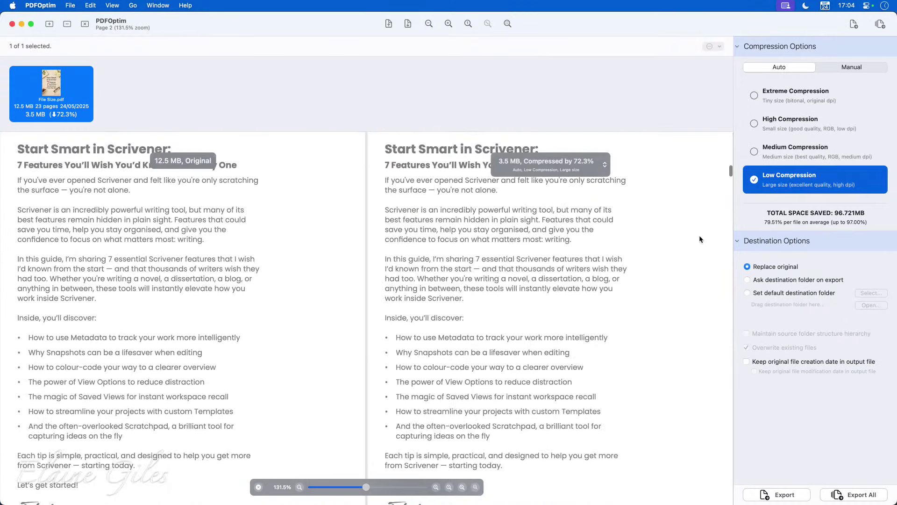
# Step: Set the compression to Medium Compression and compare the cover and Contents page with the original
pyautogui.click(755, 152)
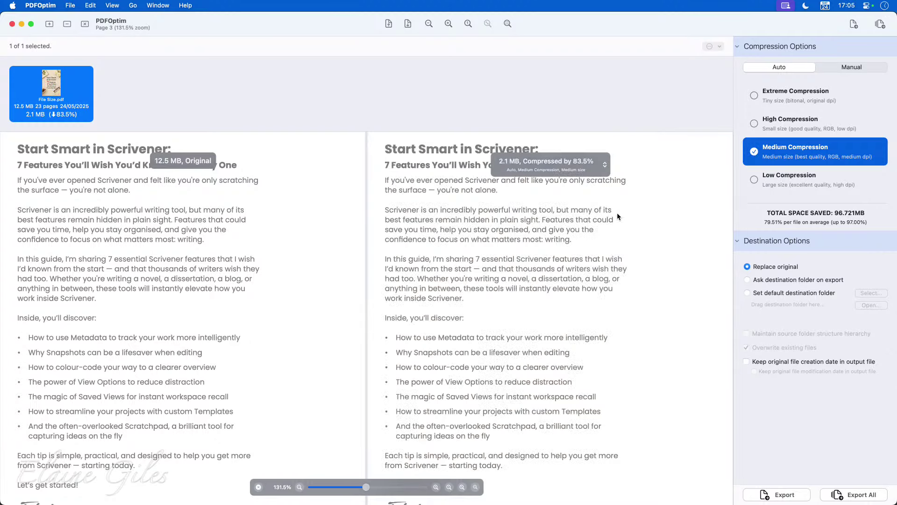
pyautogui.scroll(10, 618, 216)
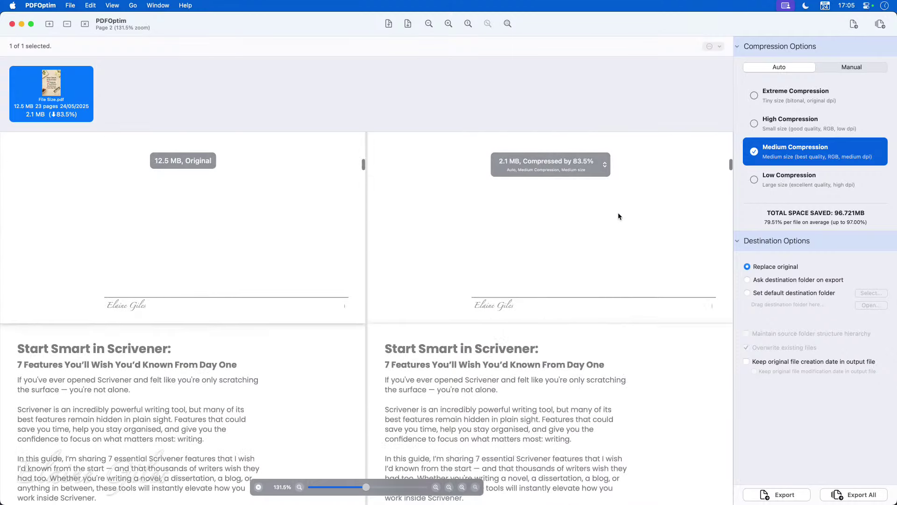
pyautogui.scroll(10, 620, 216)
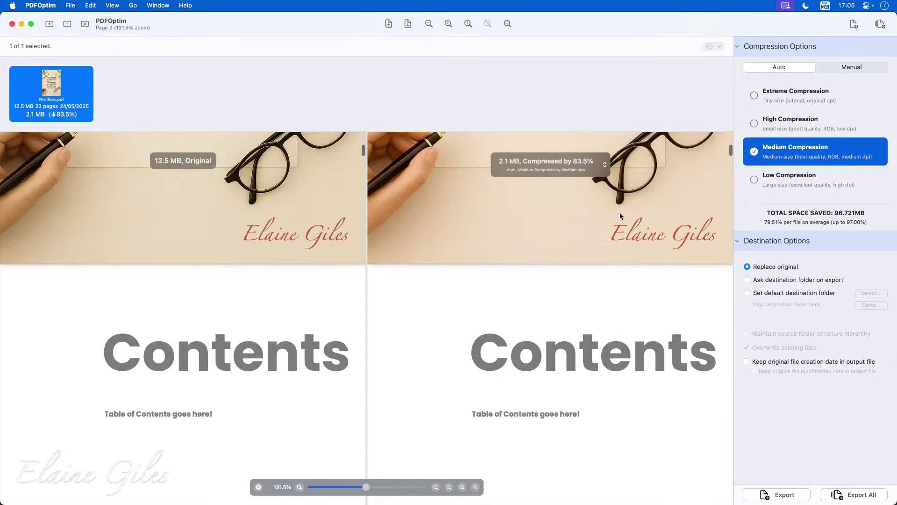
pyautogui.scroll(3, 620, 216)
pyautogui.scroll(3, 621, 216)
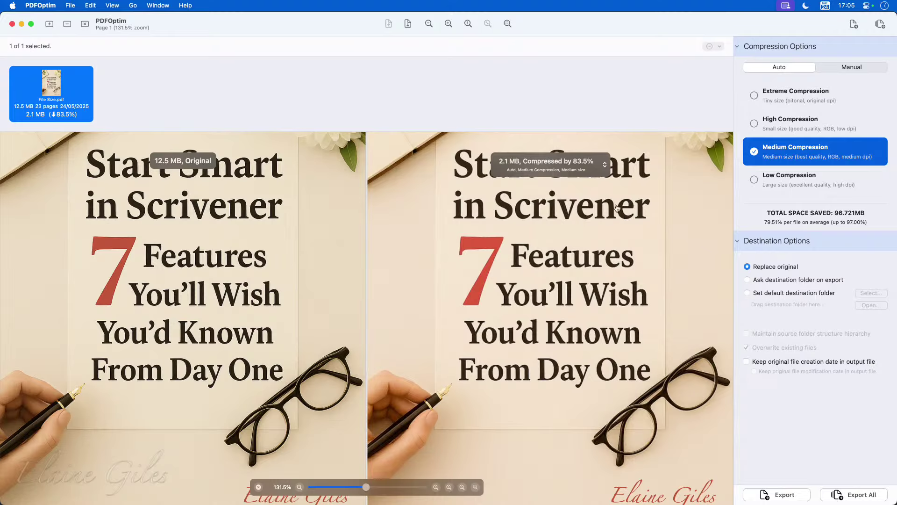
pyautogui.click(788, 500)
# Step: Switch to Finder, duplicate File Size.pdf in the Data folder and rename the copy as File Size - Original
pyautogui.press('super+space')
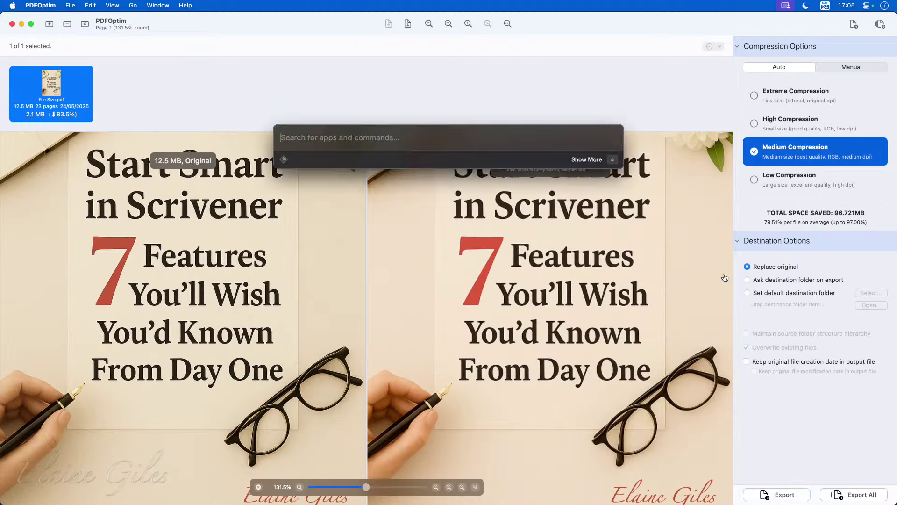
pyautogui.write('fin')
pyautogui.press('Return')
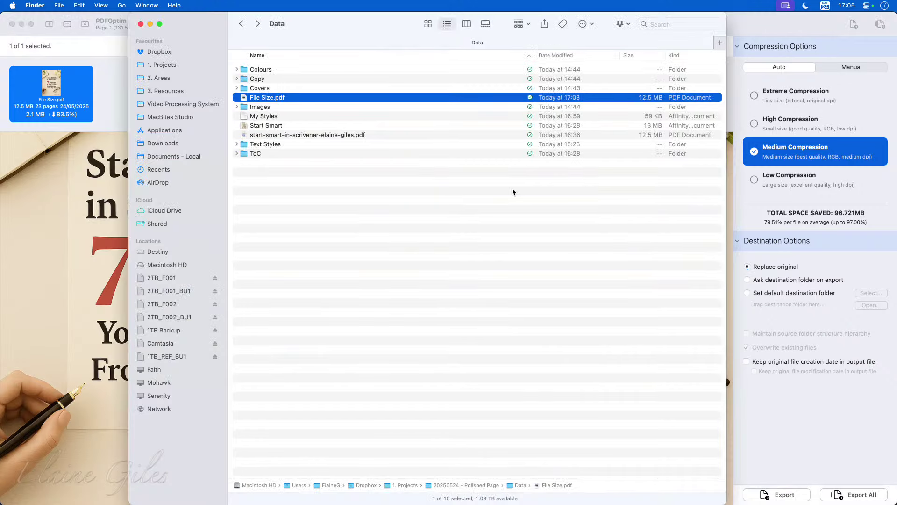
pyautogui.press('super+c')
pyautogui.press('super+v')
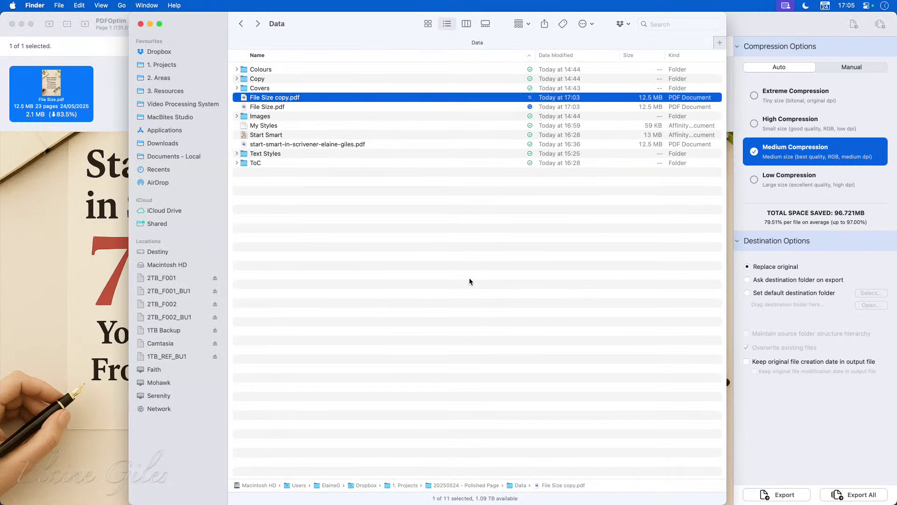
pyautogui.press('Return')
pyautogui.write('File Size - ')
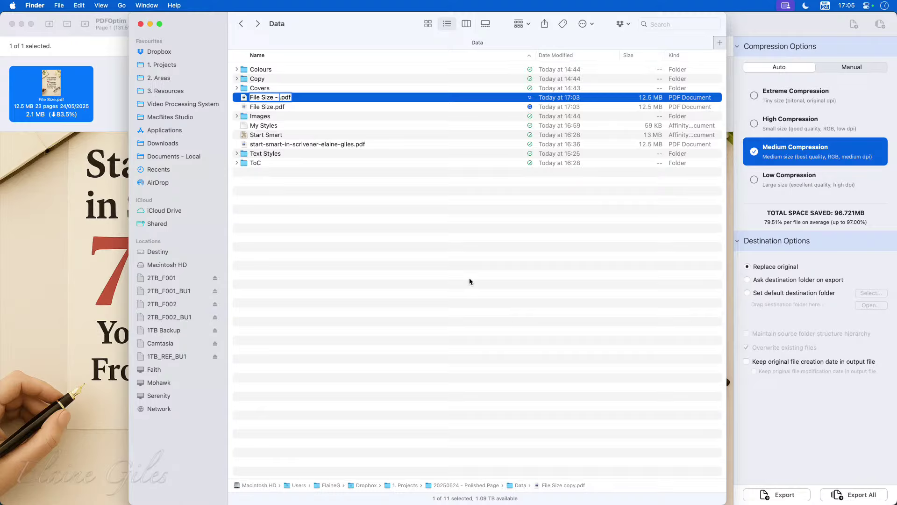
pyautogui.write('Original')
pyautogui.press('Return')
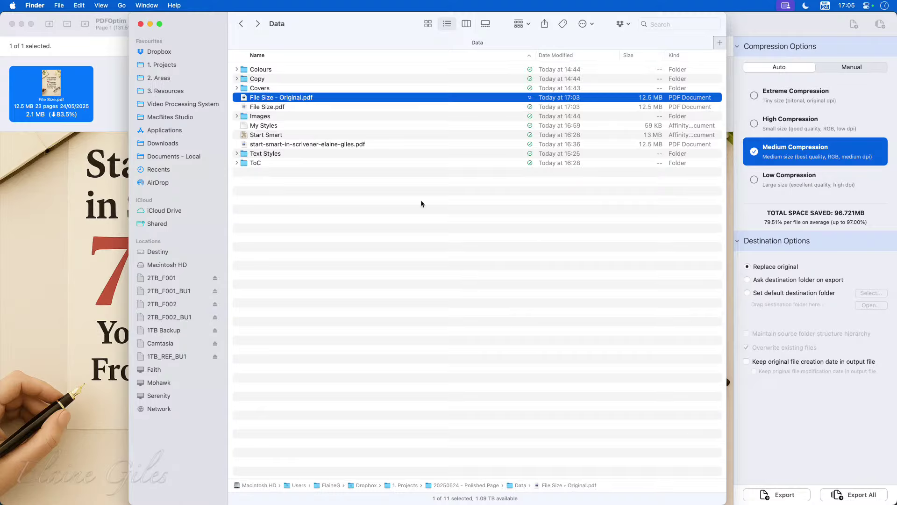
# Step: Return to PDFOptim, export the Medium Compression version over the original File Size.pdf and quit the app
pyautogui.click(869, 476)
pyautogui.click(782, 495)
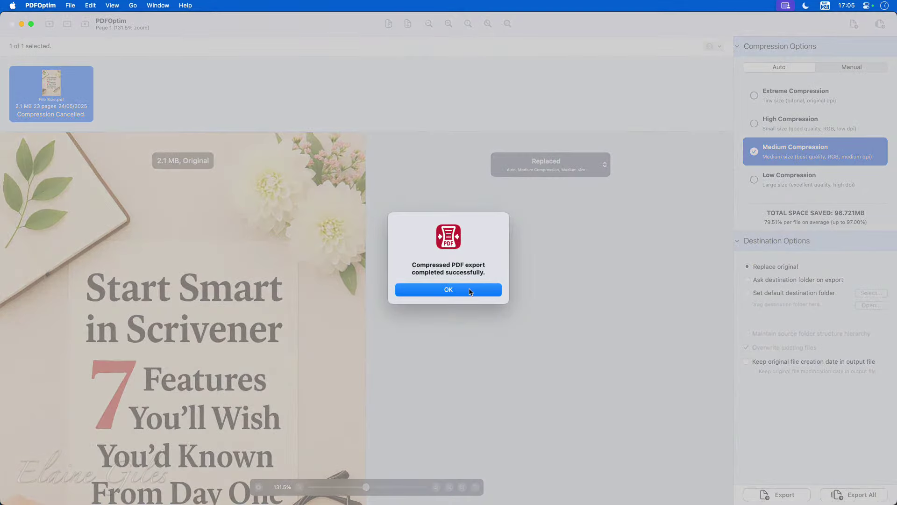
pyautogui.click(470, 290)
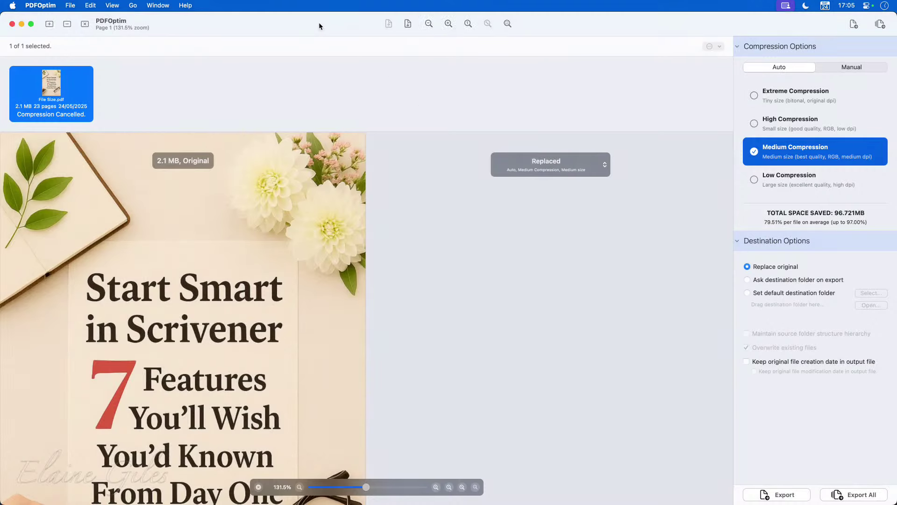
pyautogui.press('super+q')
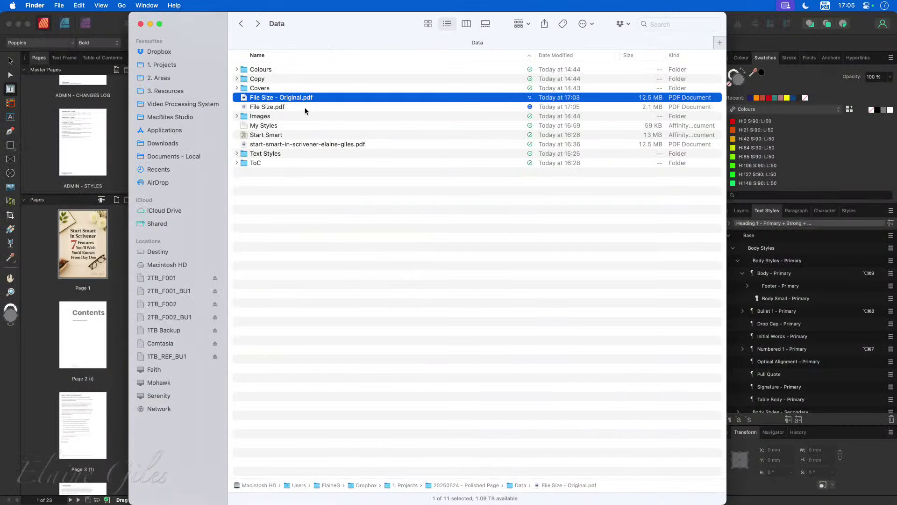
# Step: Preview the compressed File Size.pdf in the Data folder and check the quality of its pages through the Snapshots section
pyautogui.click(305, 108)
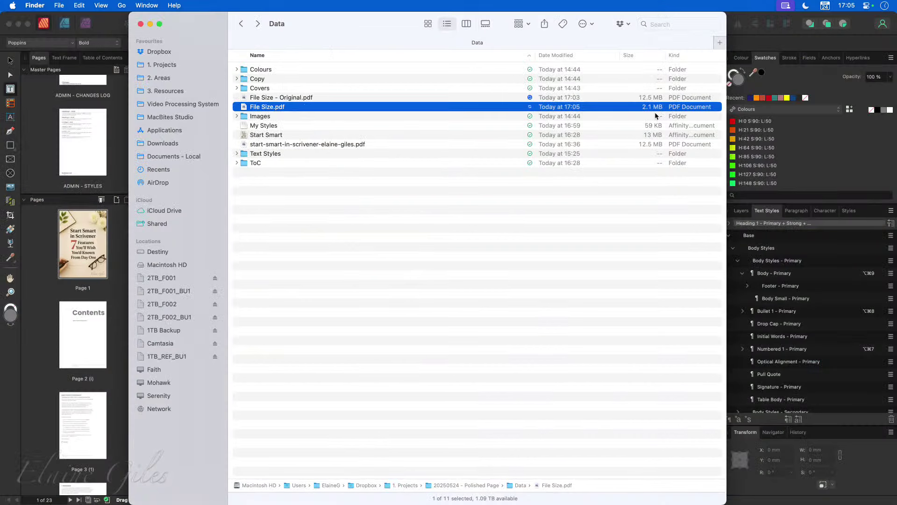
pyautogui.click(372, 99)
pyautogui.click(351, 109)
pyautogui.press('space')
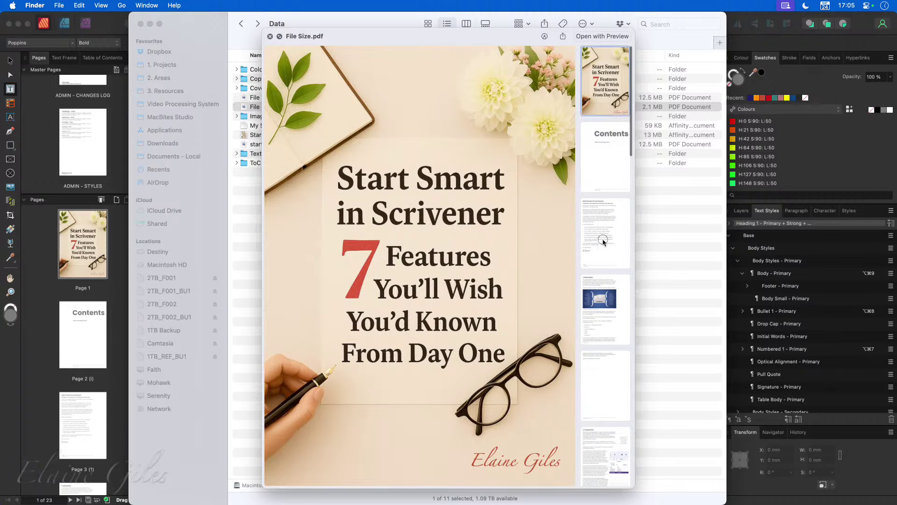
pyautogui.click(604, 243)
pyautogui.click(615, 325)
pyautogui.click(616, 388)
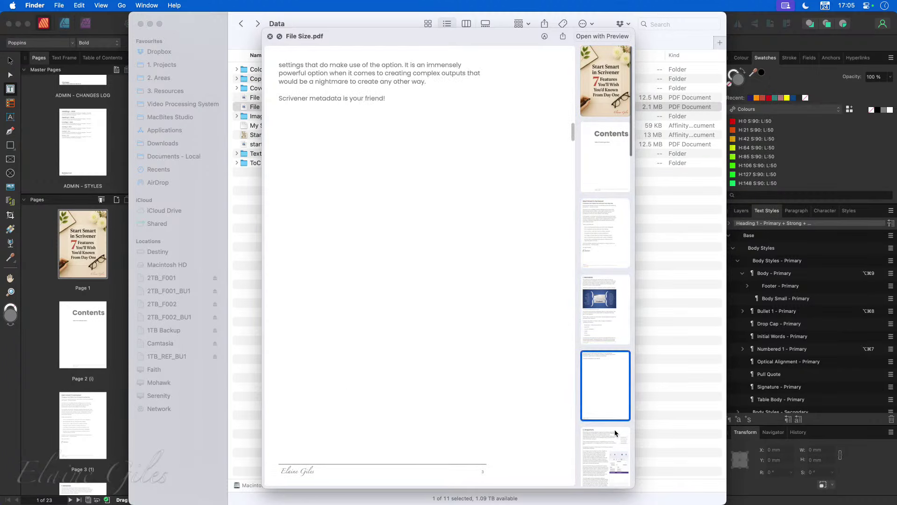
pyautogui.click(596, 451)
pyautogui.click(596, 453)
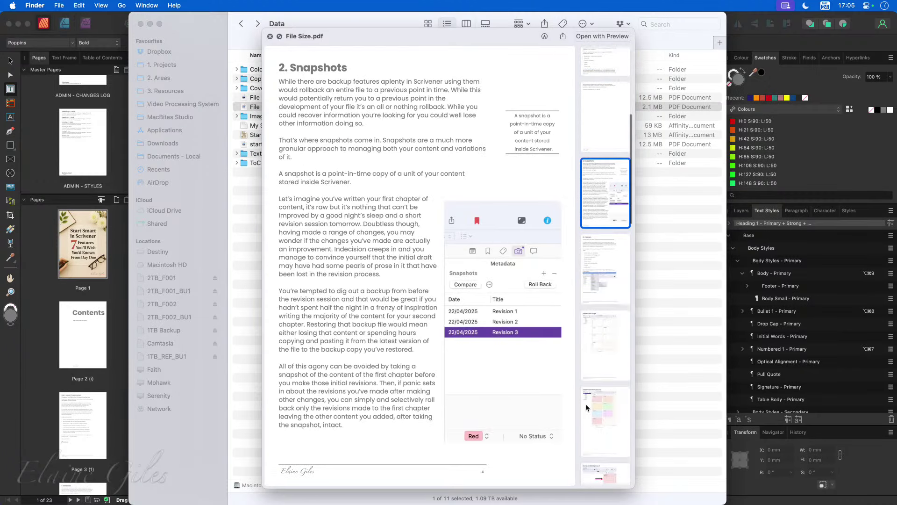
pyautogui.click(580, 314)
pyautogui.press('space')
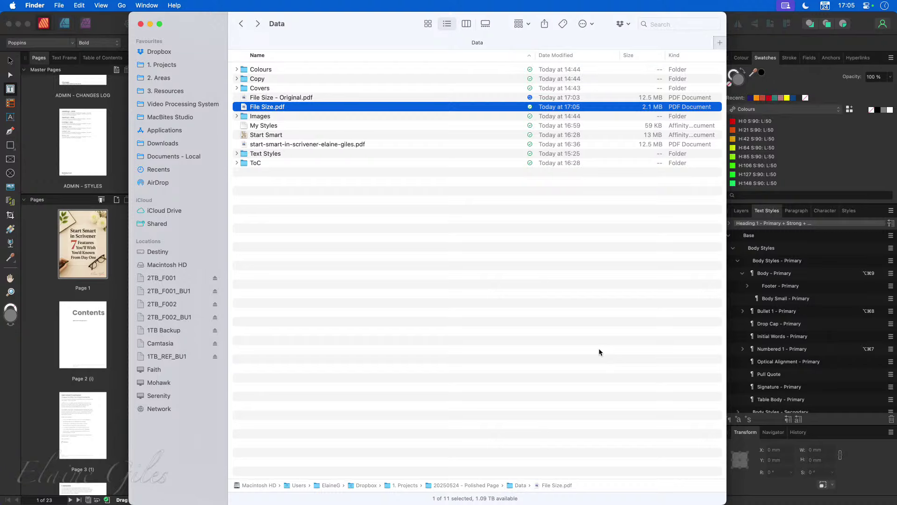
# Step: Minimise the Finder window and, back in Affinity Publisher, check the Data folder's files in the Open dialog without opening any
pyautogui.doubleClick(372, 24)
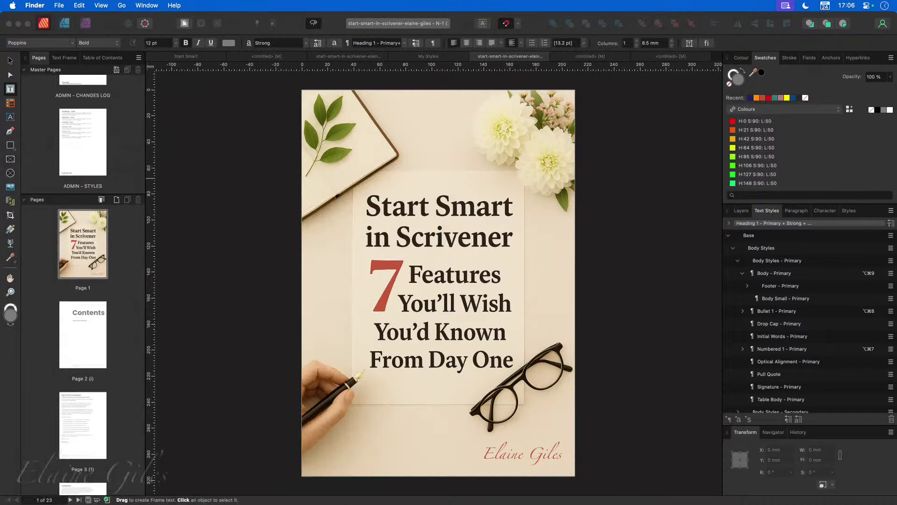
pyautogui.click(640, 168)
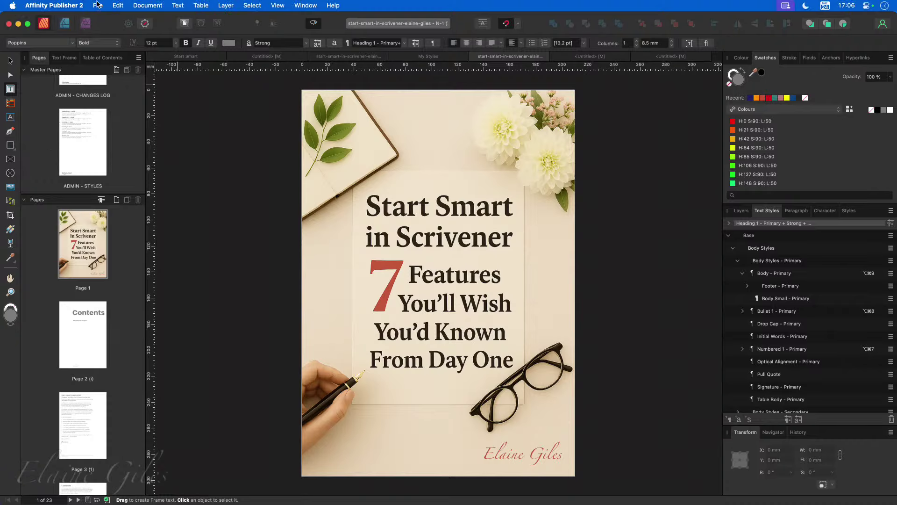
pyautogui.click(98, 5)
pyautogui.click(103, 45)
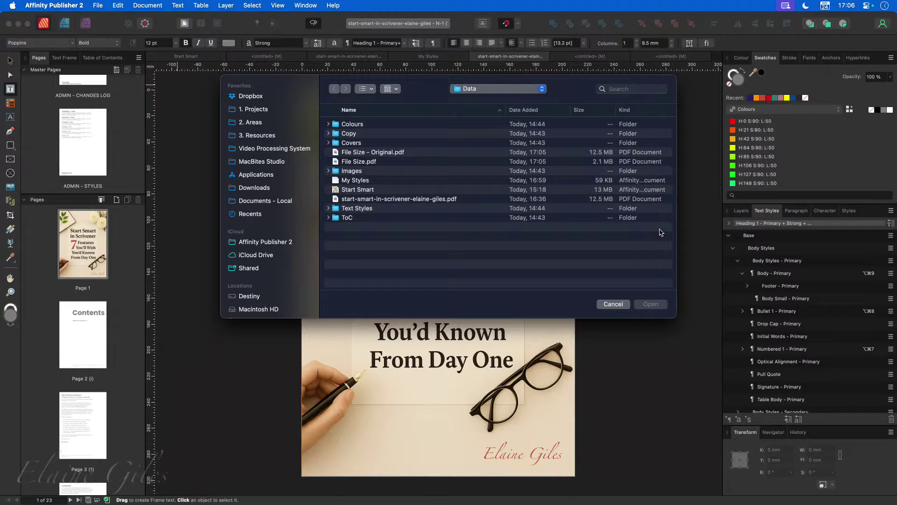
pyautogui.click(612, 304)
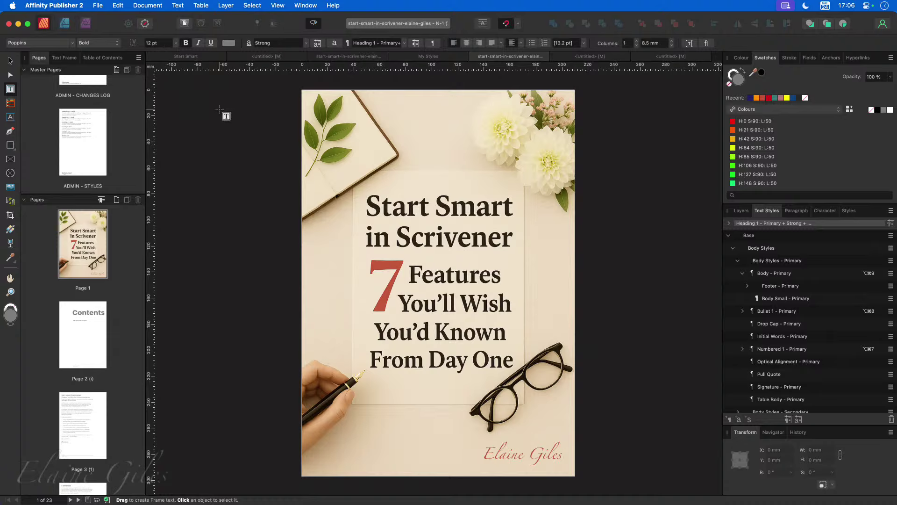
# Step: Bring up the export settings for the guide and examine the available file formats, keeping PDF
pyautogui.click(98, 5)
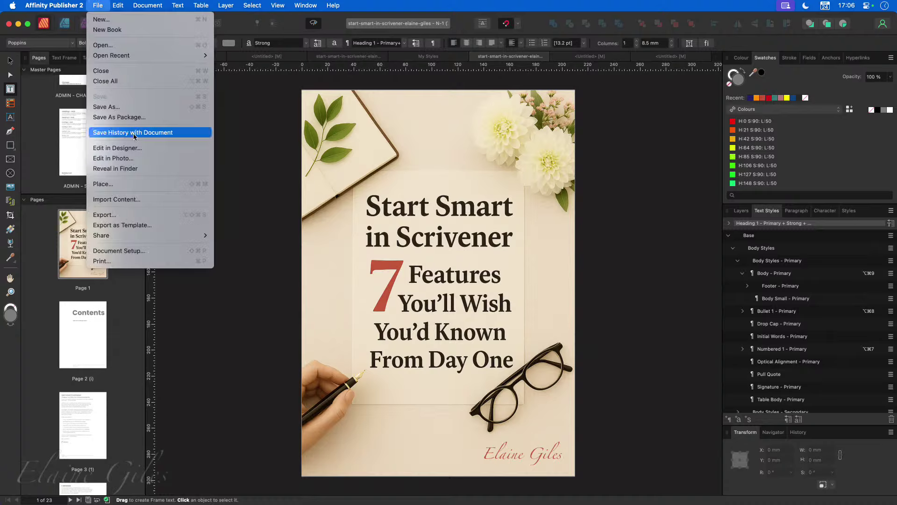
pyautogui.click(412, 204)
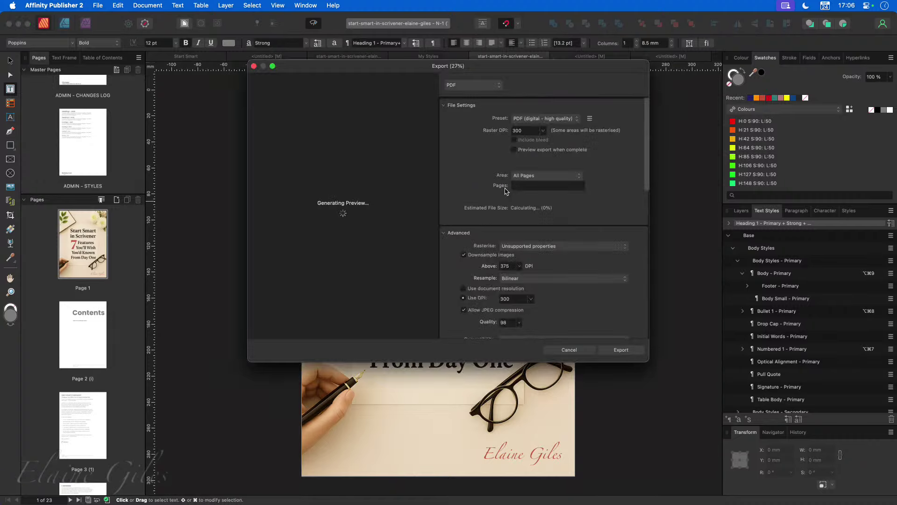
pyautogui.click(478, 87)
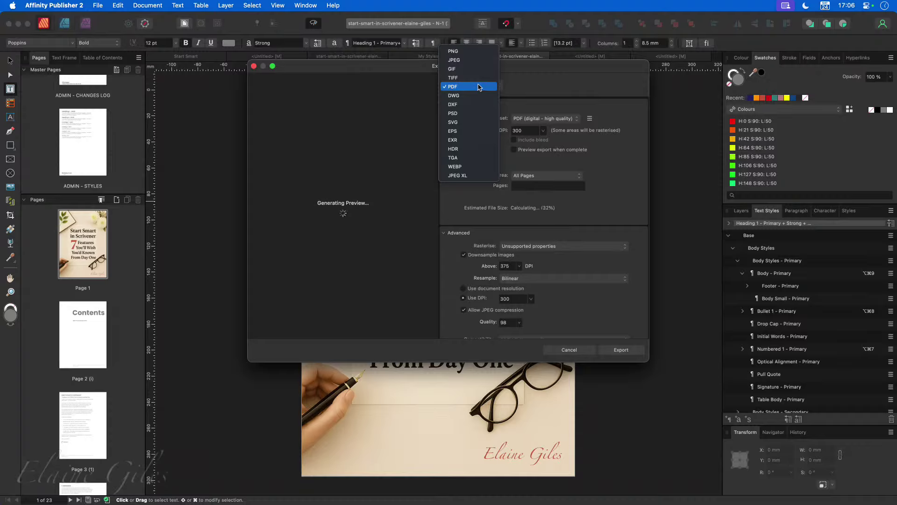
pyautogui.click(584, 85)
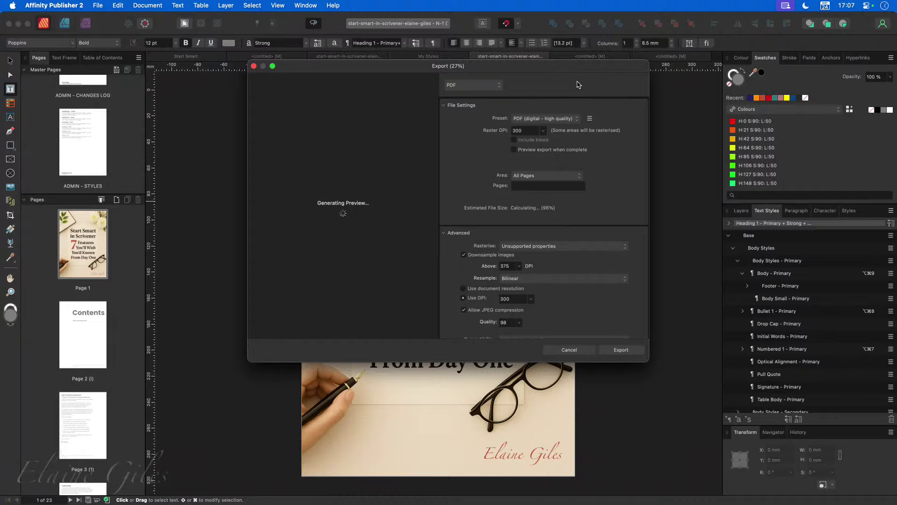
# Step: Cancel the guide's export, switch to Microsoft Word and bring up its templates for new documents with Blank Document selected
pyautogui.click(569, 351)
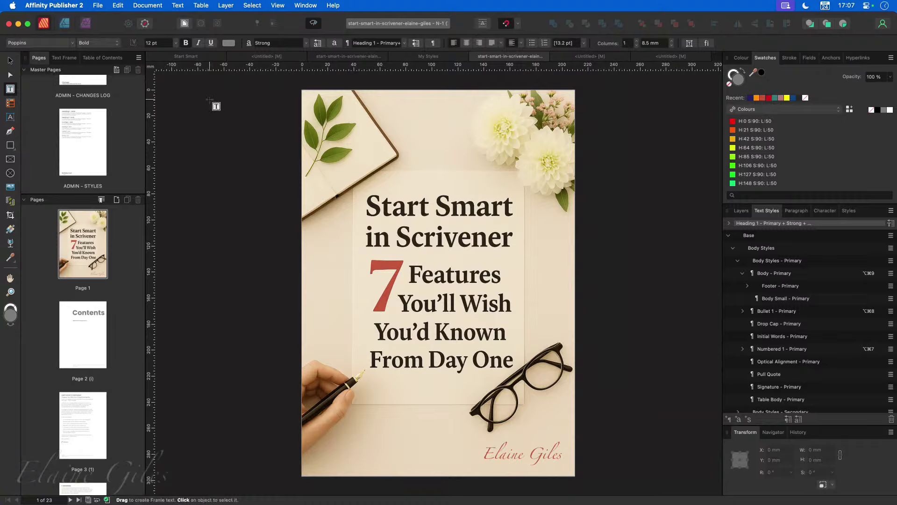
pyautogui.hotkey('alt', 'space')
pyautogui.write('word')
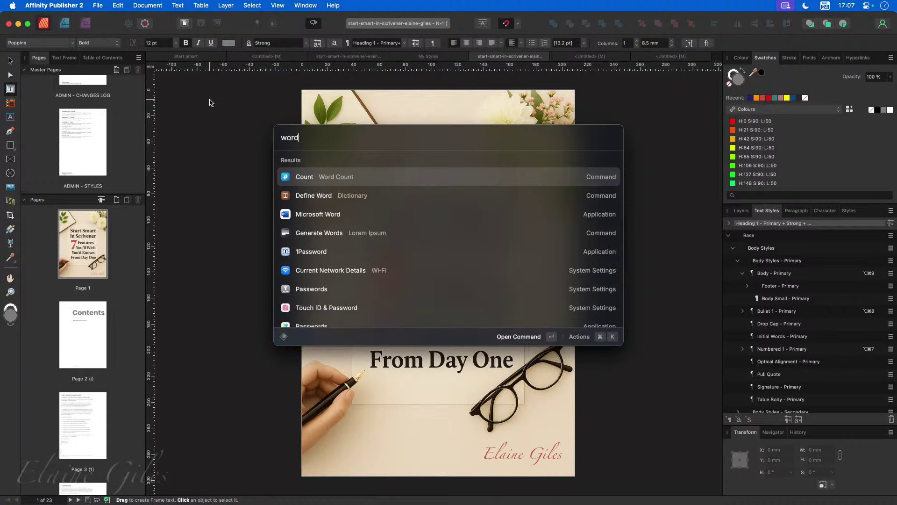
pyautogui.press('Down')
pyautogui.press('Down')
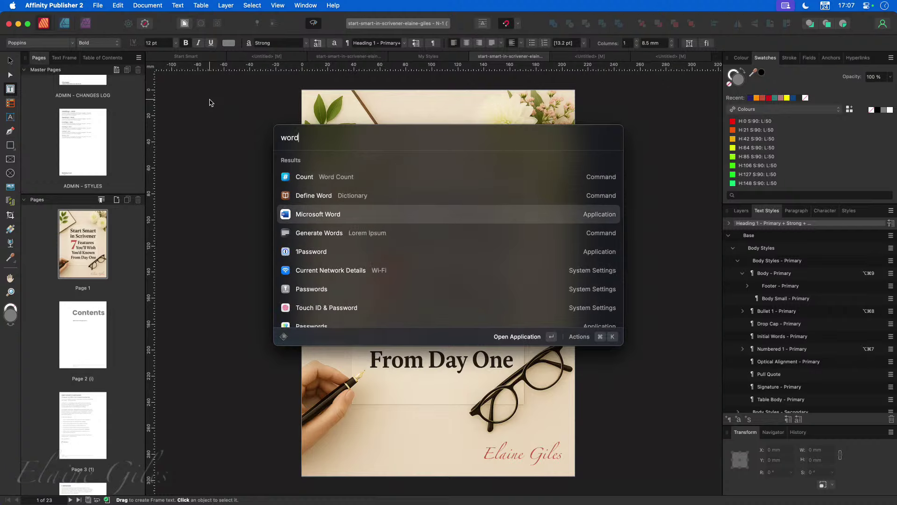
pyautogui.press('Return')
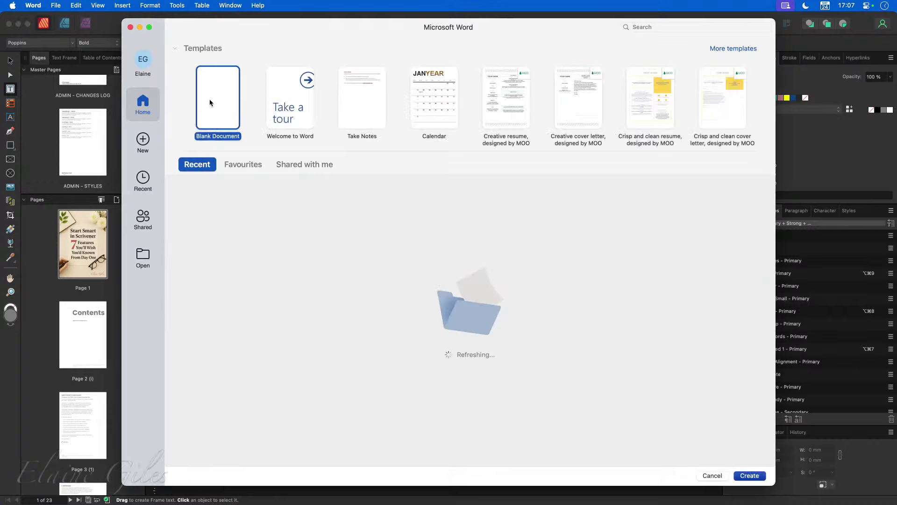
pyautogui.click(142, 140)
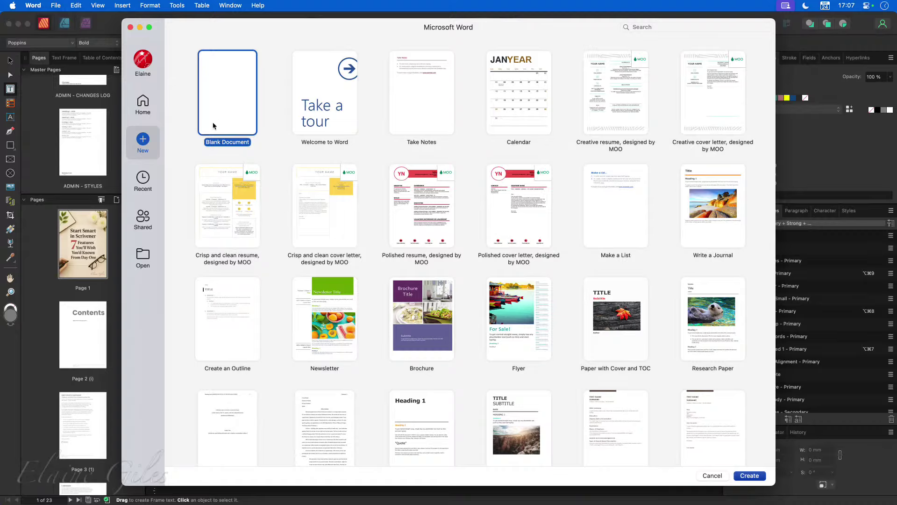
pyautogui.press('Return')
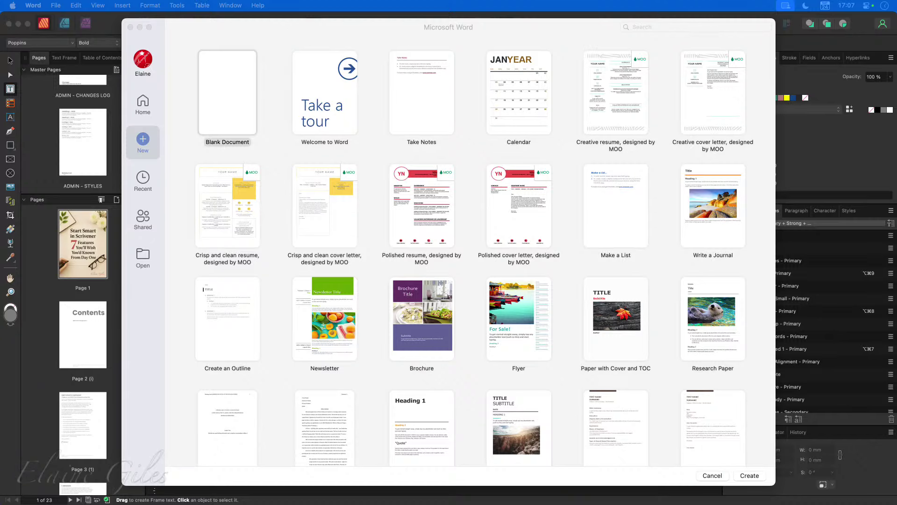
# Step: Switch to Finder and open File Size - Original.pdf from the Data folder in Microsoft Word
pyautogui.press('super+Tab')
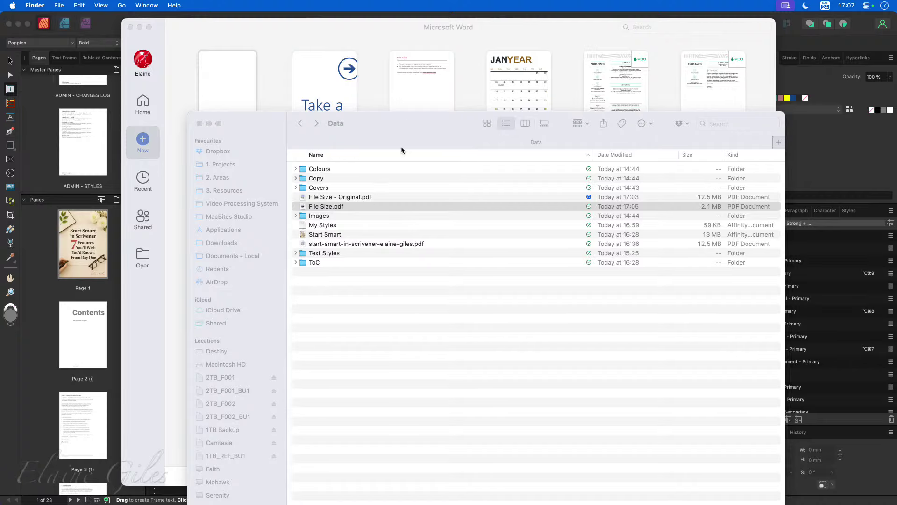
pyautogui.press('super+w')
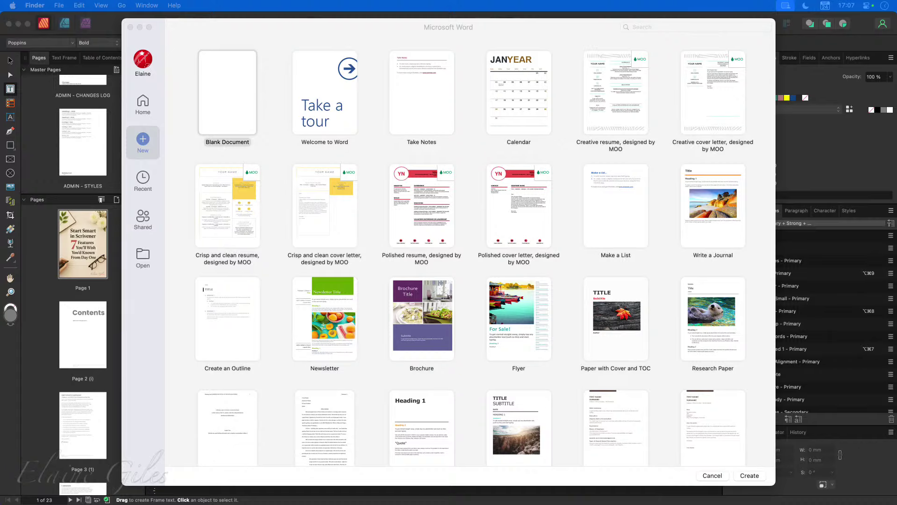
pyautogui.press('super+n')
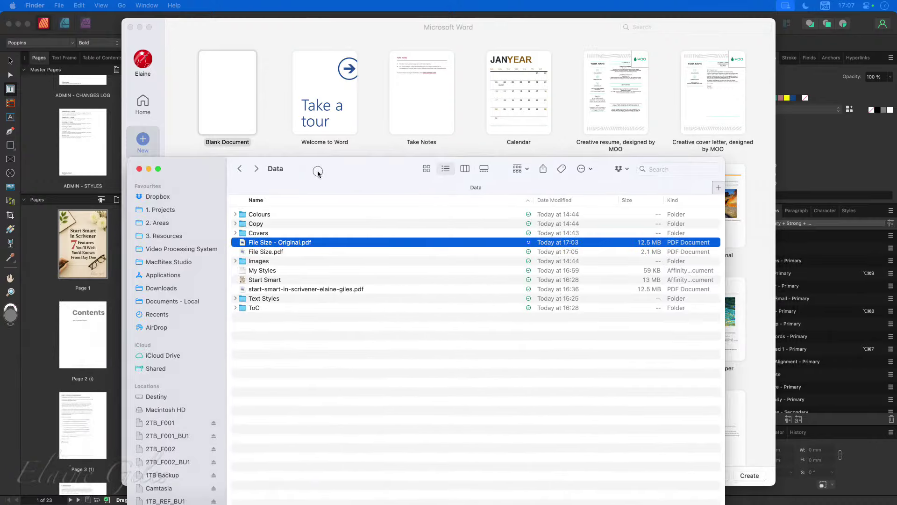
pyautogui.rightClick(305, 241)
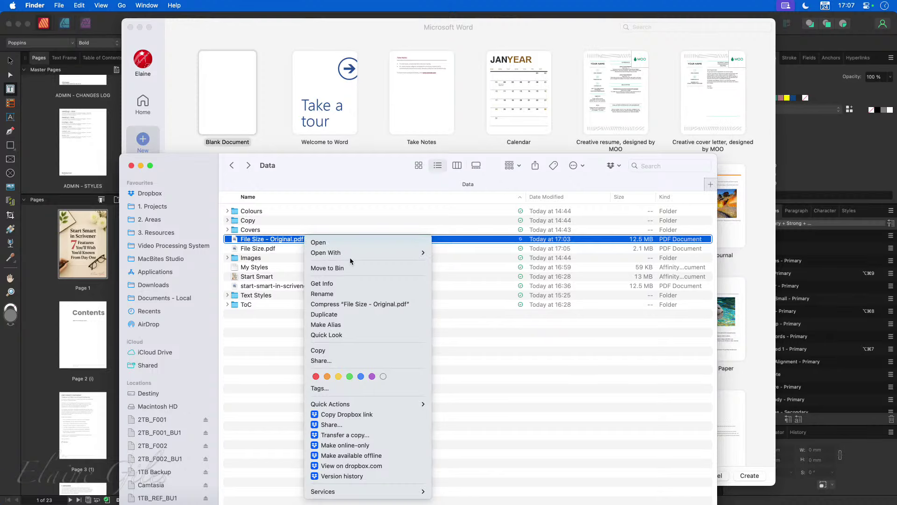
pyautogui.moveTo(359, 253)
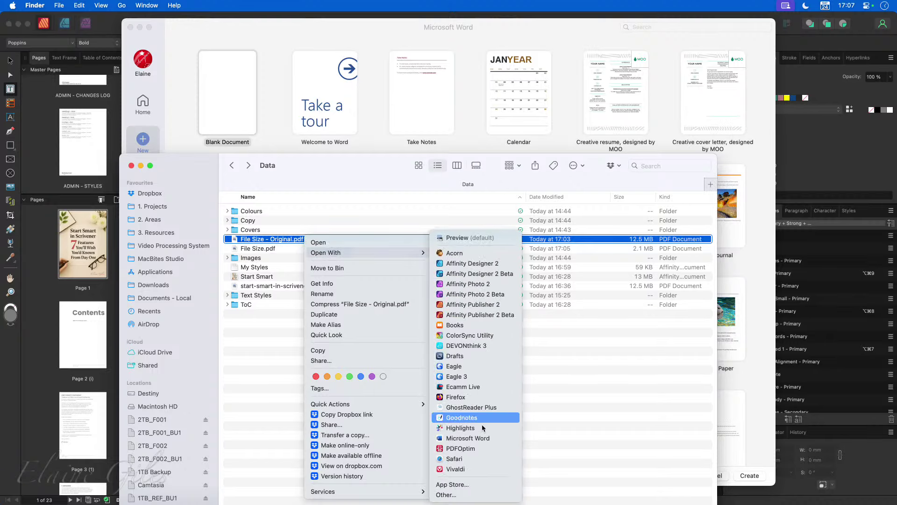
pyautogui.click(499, 439)
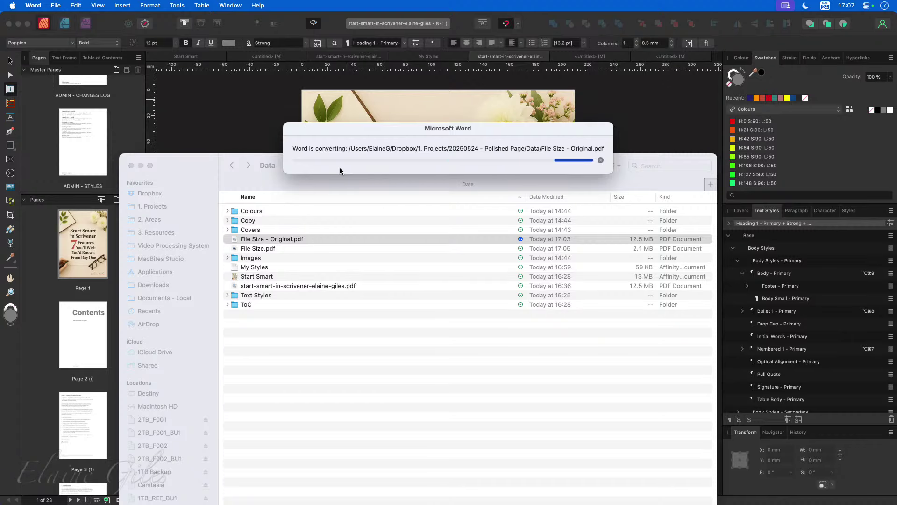
# Step: Move the Finder window out of the way and enlarge Word's window with the converted document to fill the screen
pyautogui.moveTo(187, 162); pyautogui.dragTo(0, 225)
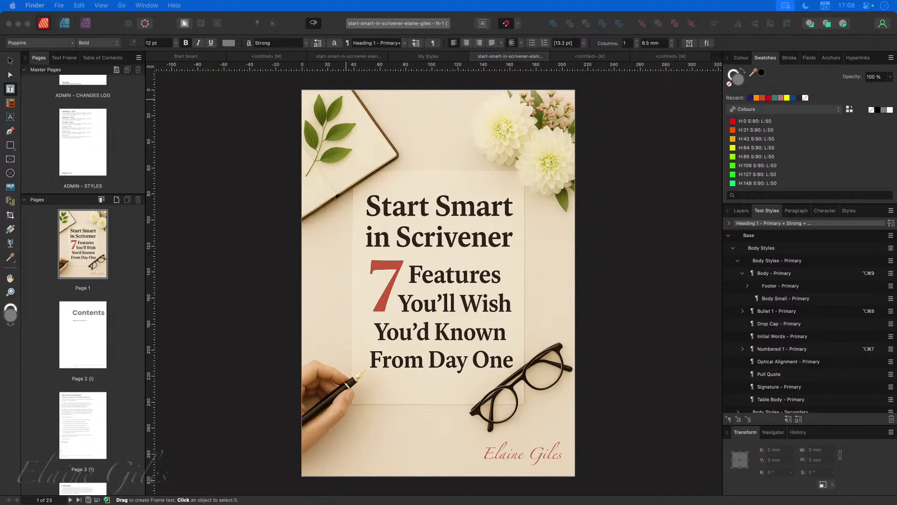
pyautogui.press('super+Tab')
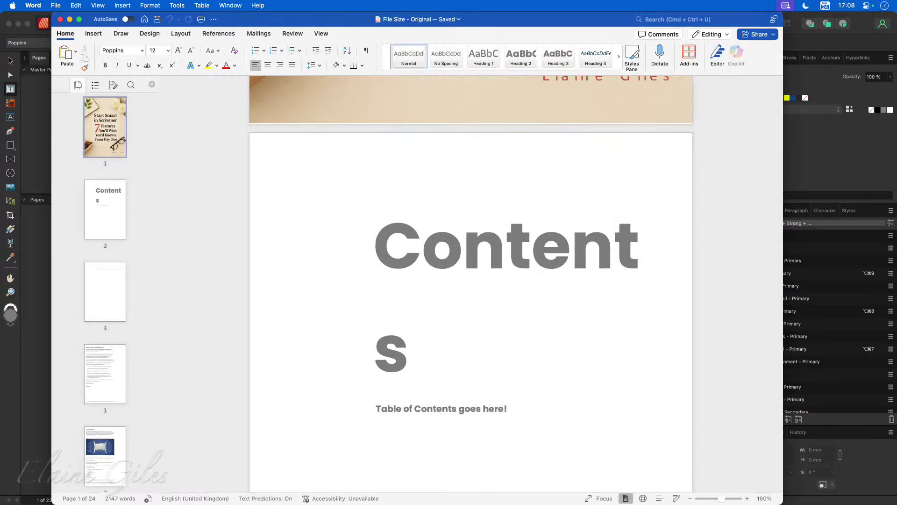
pyautogui.press('fn+ctrl+f')
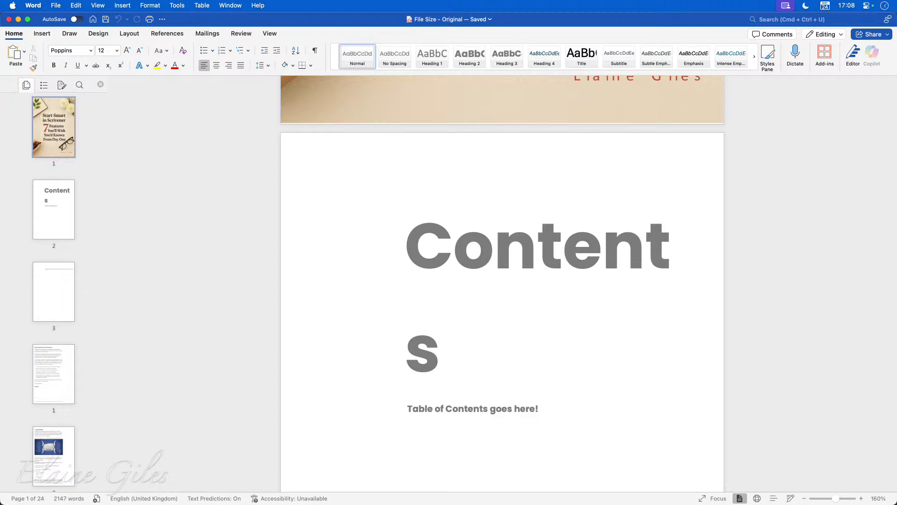
# Step: Examine the converted cover, contents and introduction pages, checking that the introduction's text can be selected
pyautogui.scroll(5, 376, 221)
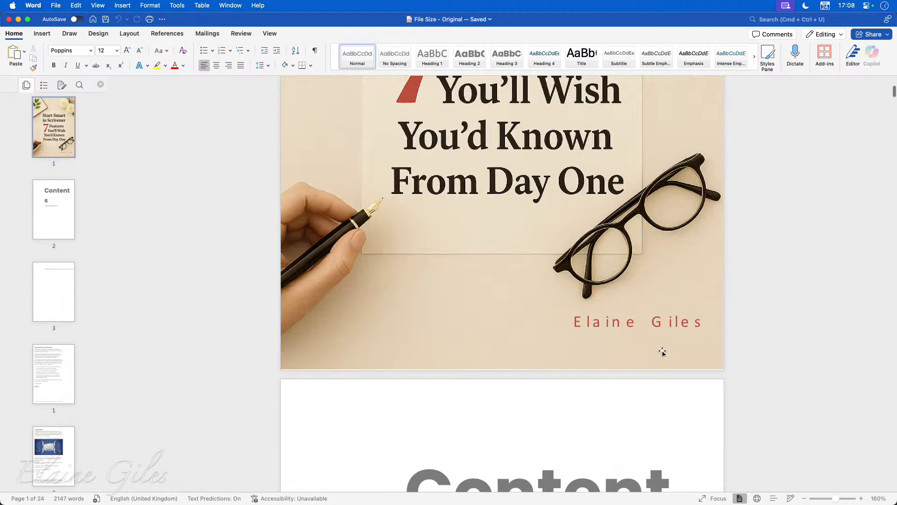
pyautogui.scroll(6, 472, 270)
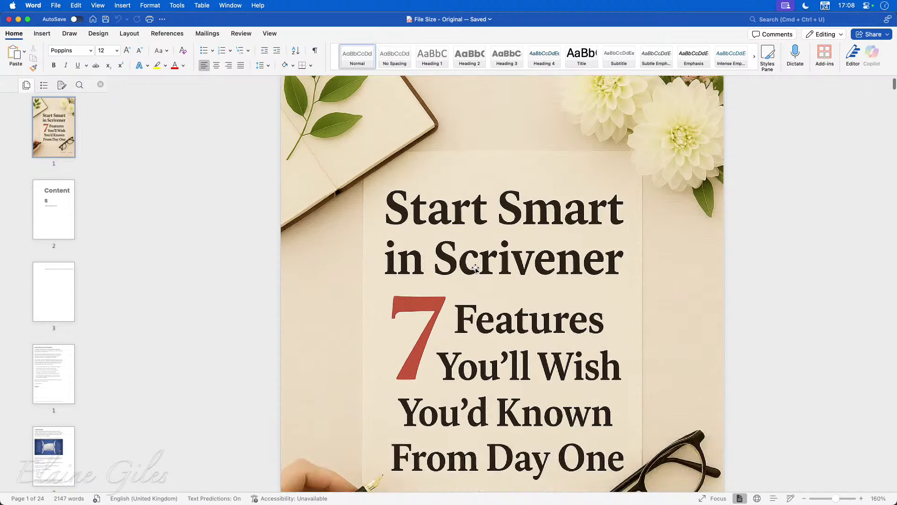
pyautogui.scroll(-10, 475, 269)
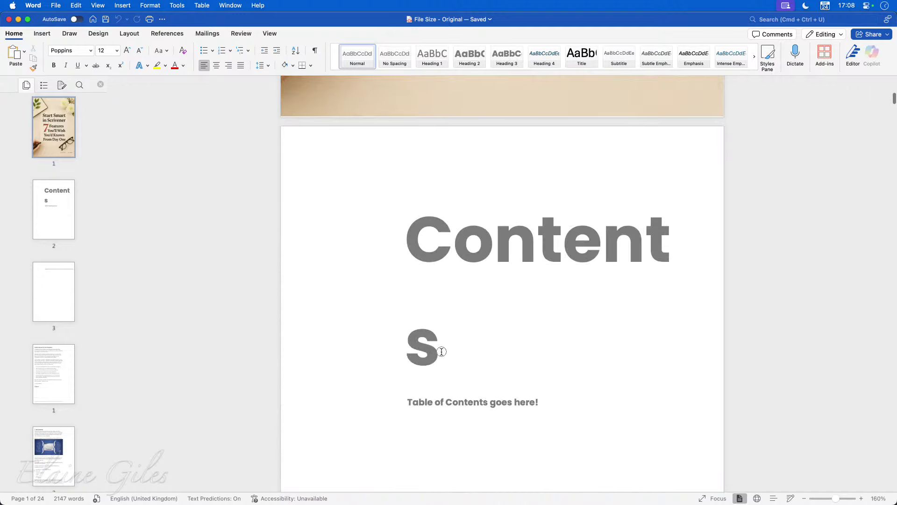
pyautogui.click(52, 369)
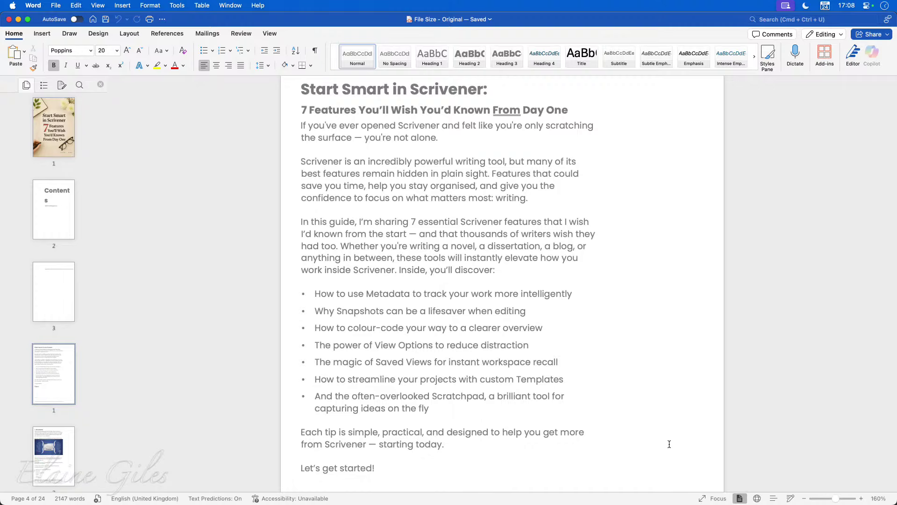
pyautogui.click(805, 498)
pyautogui.click(804, 498)
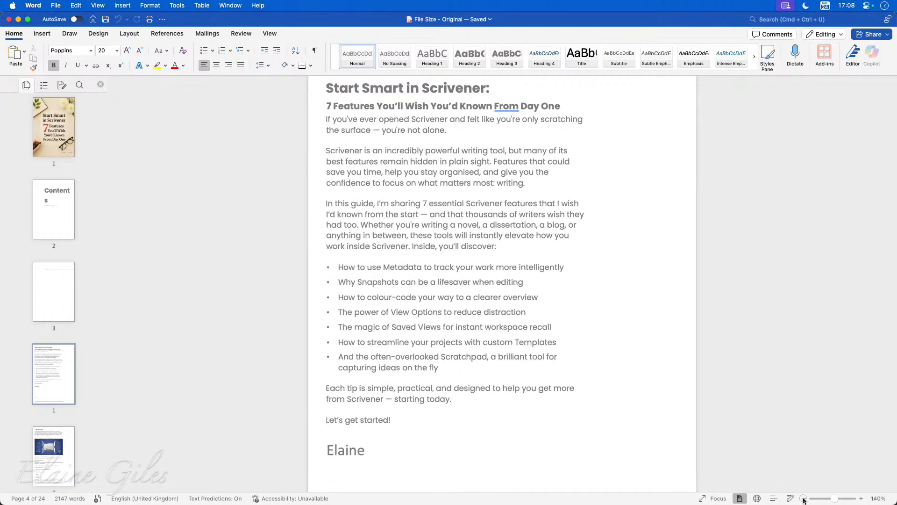
pyautogui.click(805, 498)
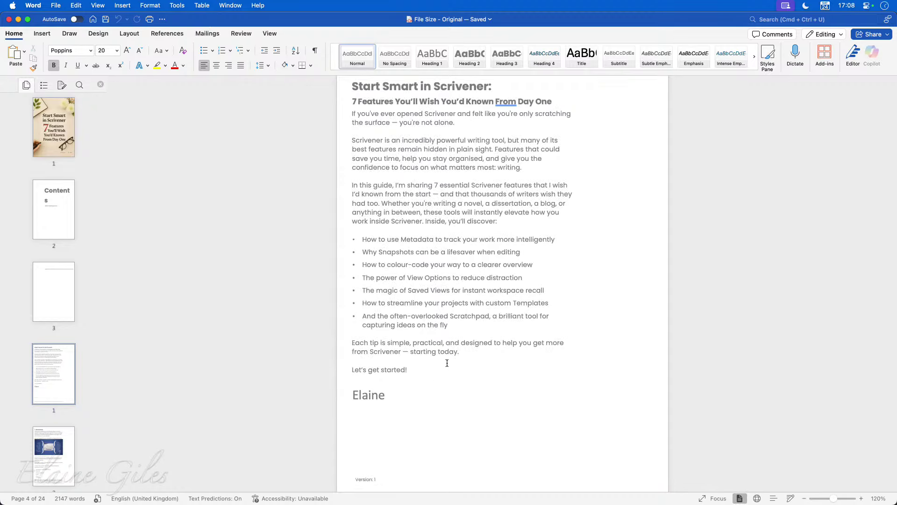
pyautogui.click(455, 350)
pyautogui.moveTo(476, 355); pyautogui.dragTo(426, 304)
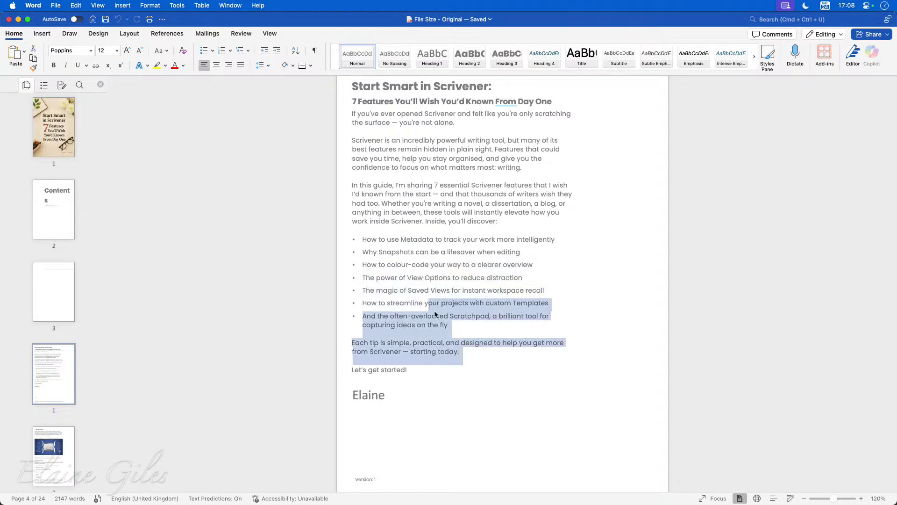
pyautogui.click(503, 332)
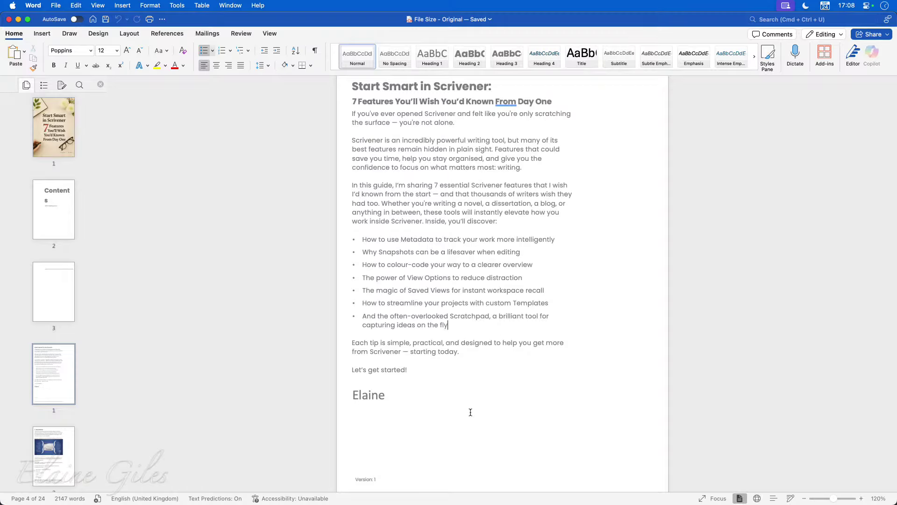
# Step: Go to the 1. Metadata page and check its body text, image and caption as converted
pyautogui.scroll(-2, 470, 412)
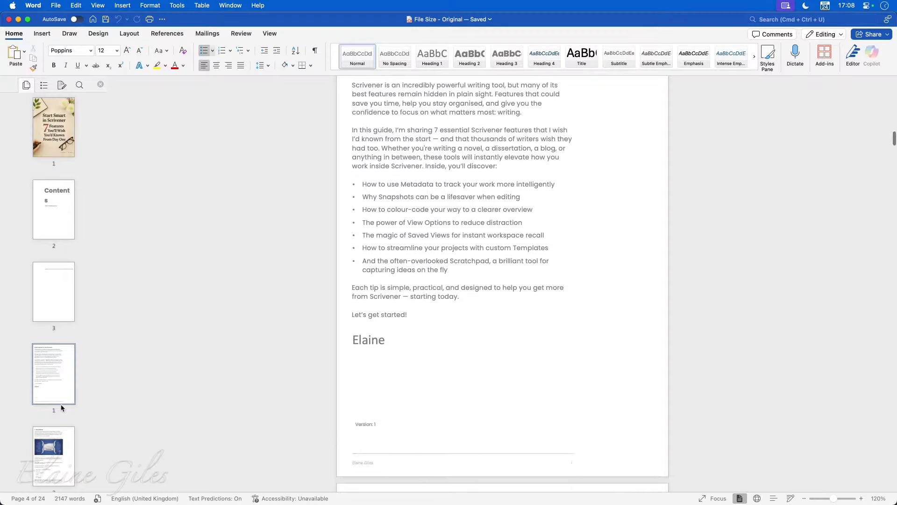
pyautogui.click(44, 454)
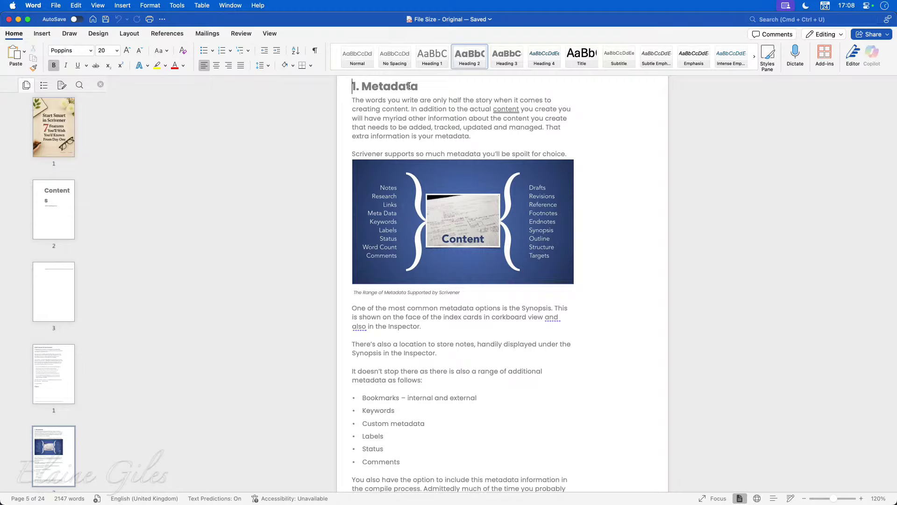
pyautogui.click(425, 153)
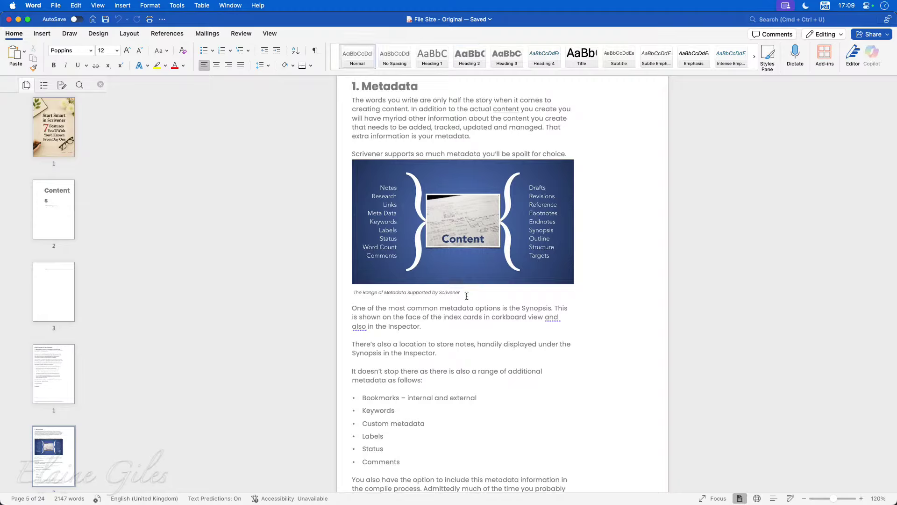
pyautogui.click(444, 293)
pyautogui.scroll(-5, 472, 356)
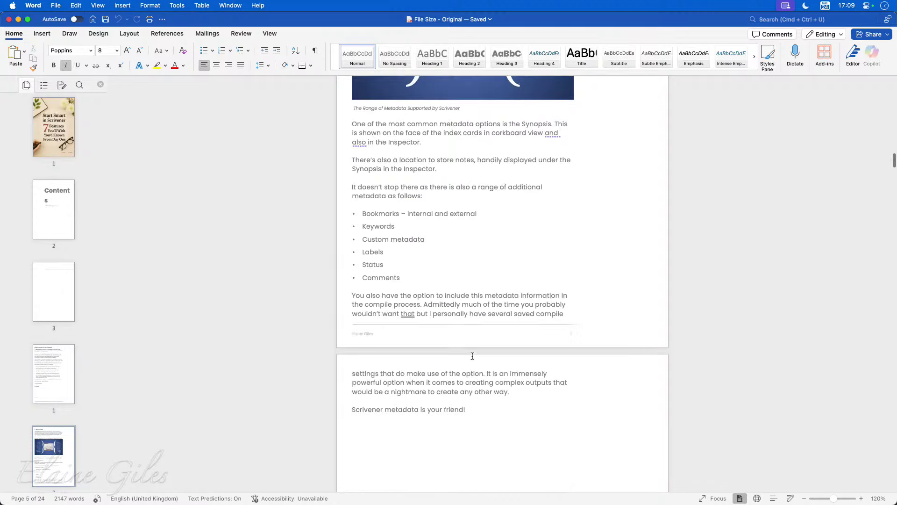
# Step: Examine the layout of the 2. Snapshots section and select its caption, "A snapshot is a point-in-time copy of a unit of your content stored inside Scrivener."
pyautogui.scroll(-15, 473, 356)
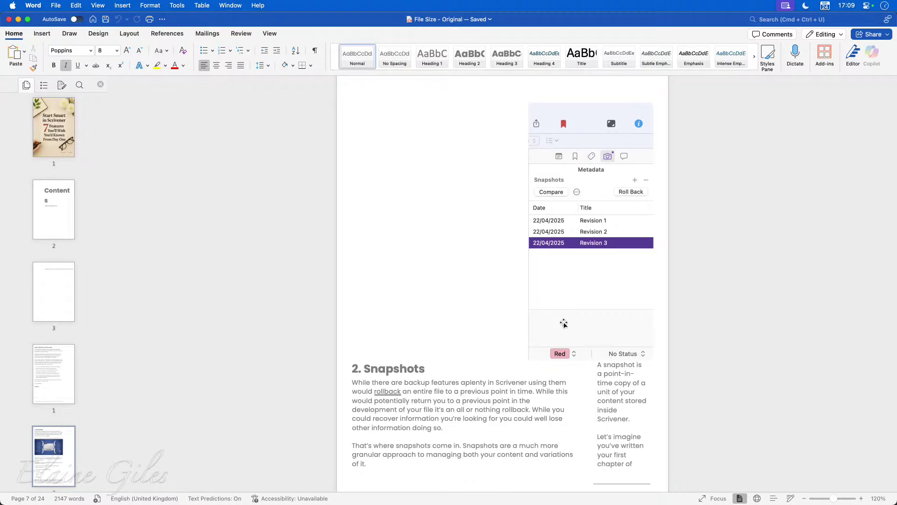
pyautogui.scroll(-3, 564, 323)
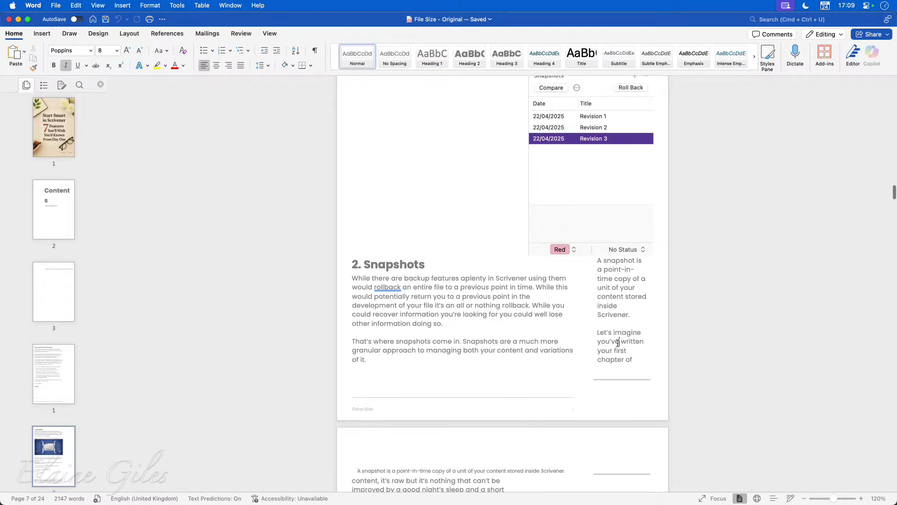
pyautogui.click(619, 270)
pyautogui.scroll(-4, 543, 346)
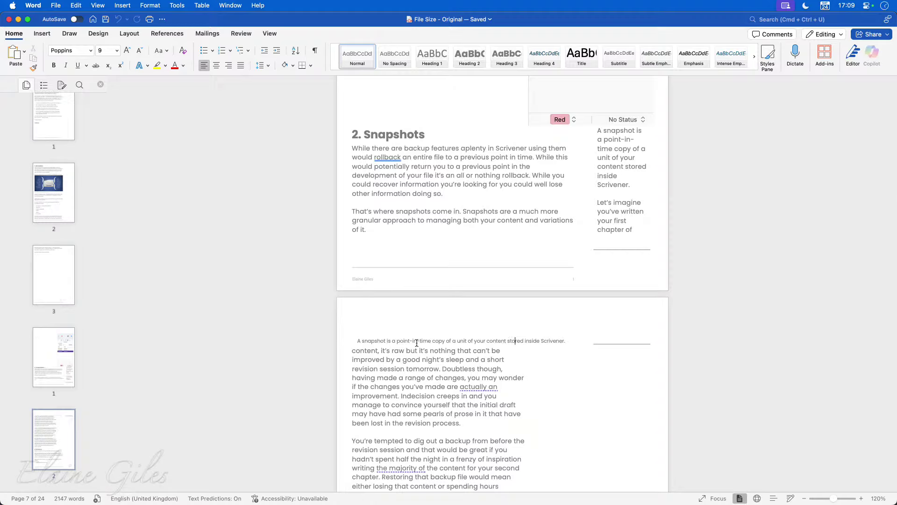
pyautogui.moveTo(357, 341); pyautogui.dragTo(655, 342)
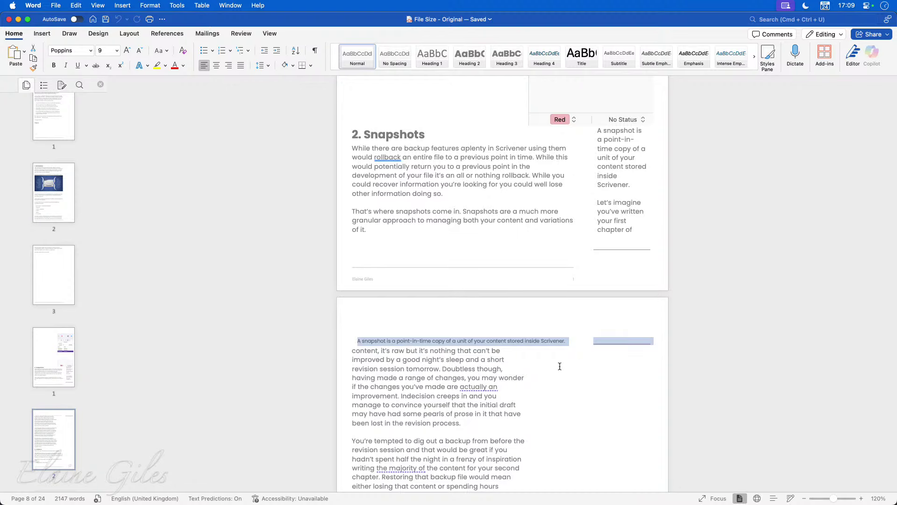
# Step: Examine the conversion of the 3. Colours section through to the Index Card Stripe page
pyautogui.scroll(-4, 496, 382)
pyautogui.scroll(-8, 497, 383)
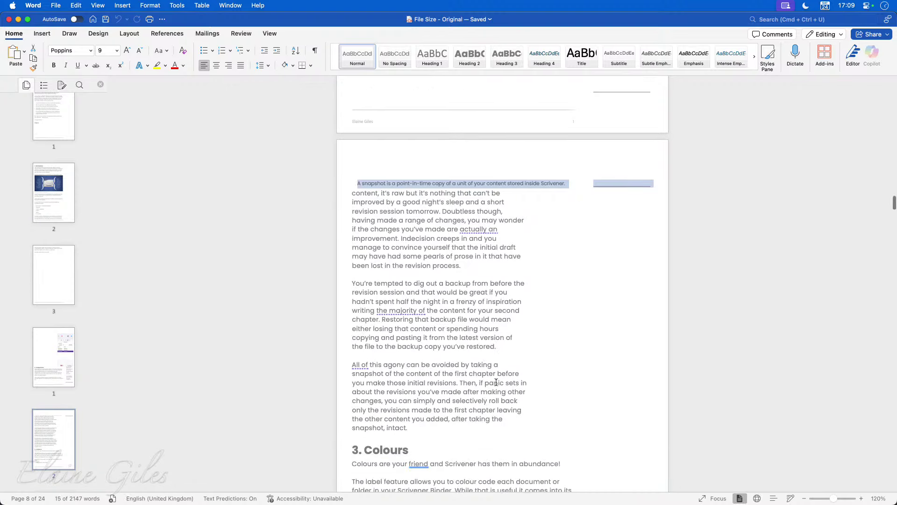
pyautogui.scroll(-7, 496, 382)
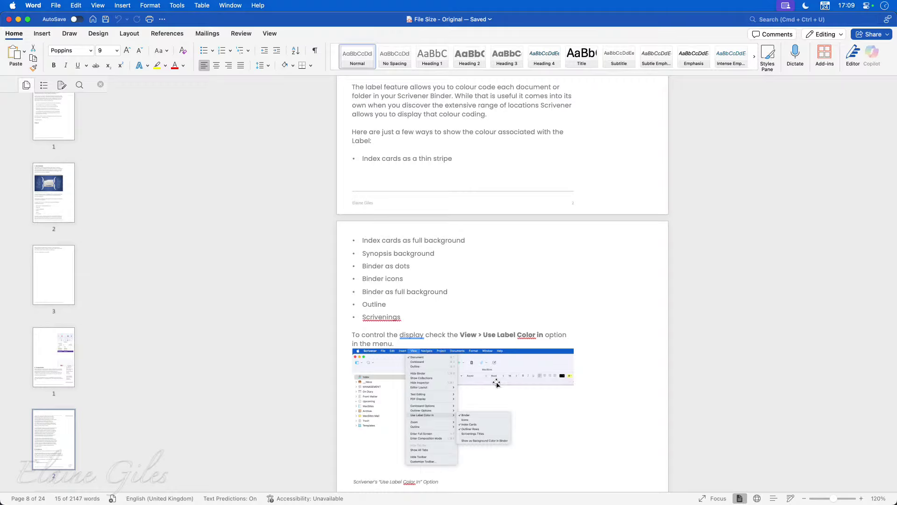
pyautogui.scroll(-5, 533, 406)
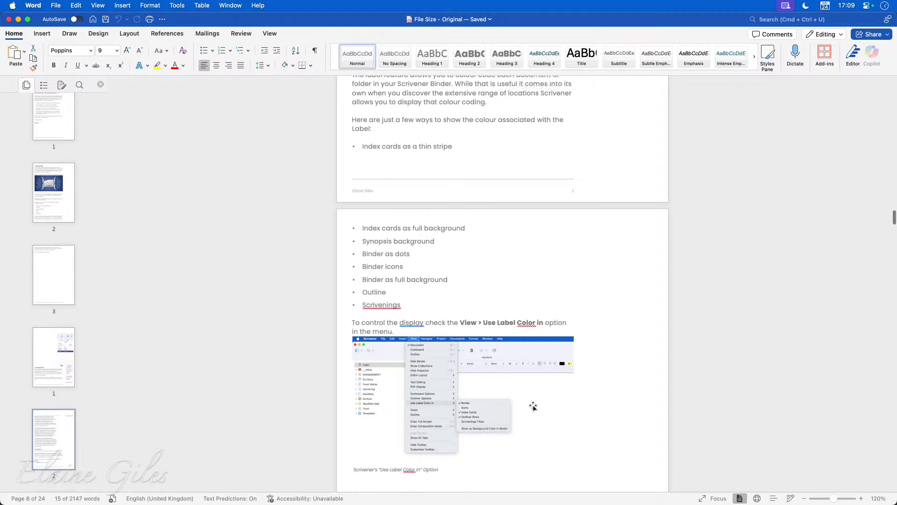
pyautogui.scroll(-9, 533, 405)
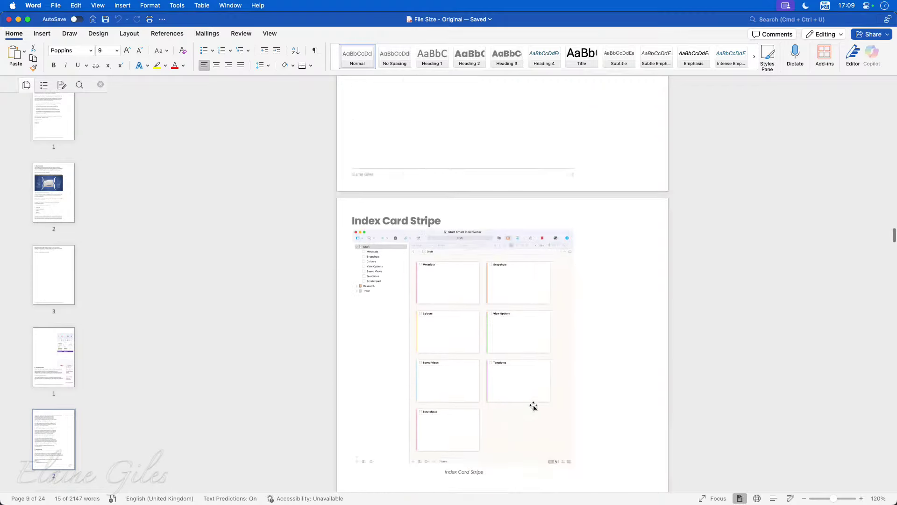
# Step: Examine the converted Index Card Background page and the start of the Synopsis Background page
pyautogui.scroll(-8, 534, 406)
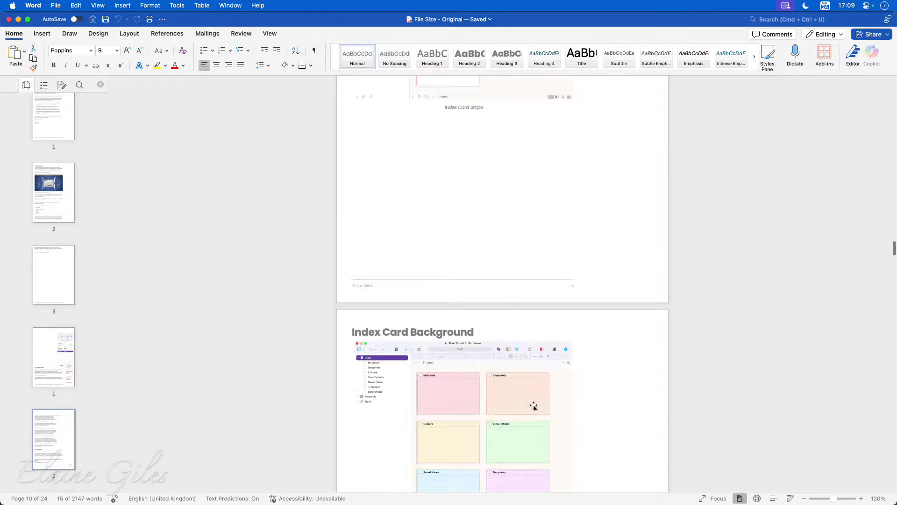
pyautogui.scroll(-16, 534, 405)
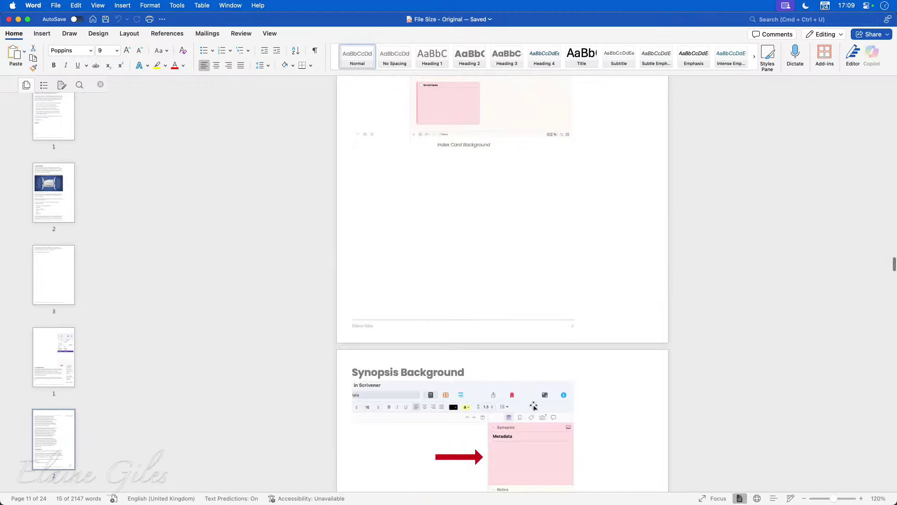
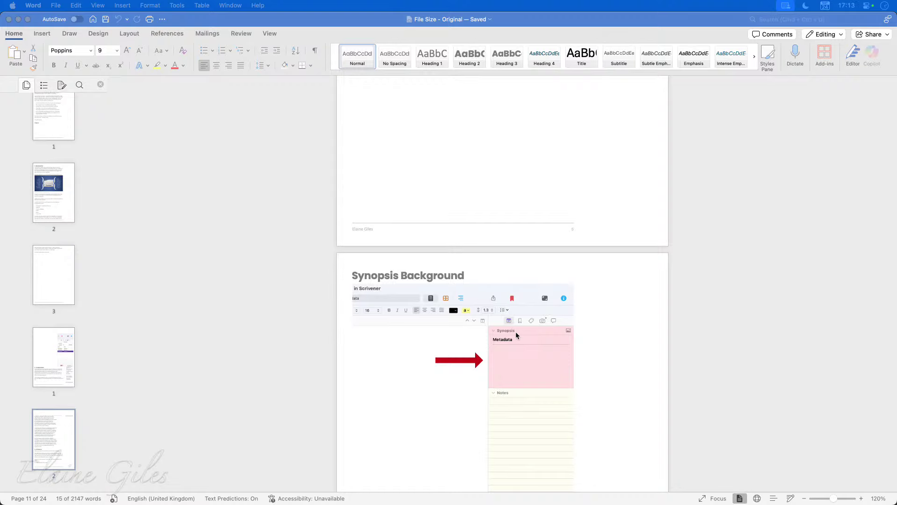
# Step: Switch to Eagle and look through the thumbnails in the Screen Captures folder
pyautogui.press('super+Tab')
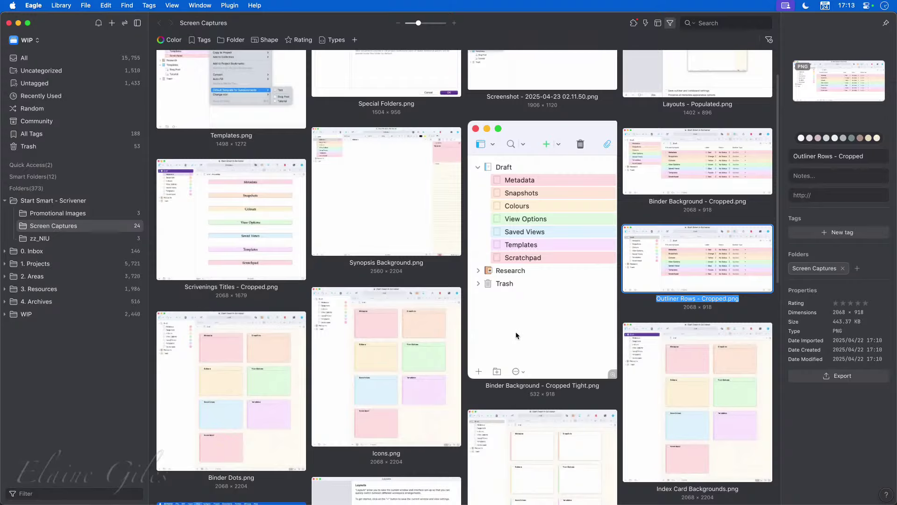
pyautogui.scroll(2, 338, 358)
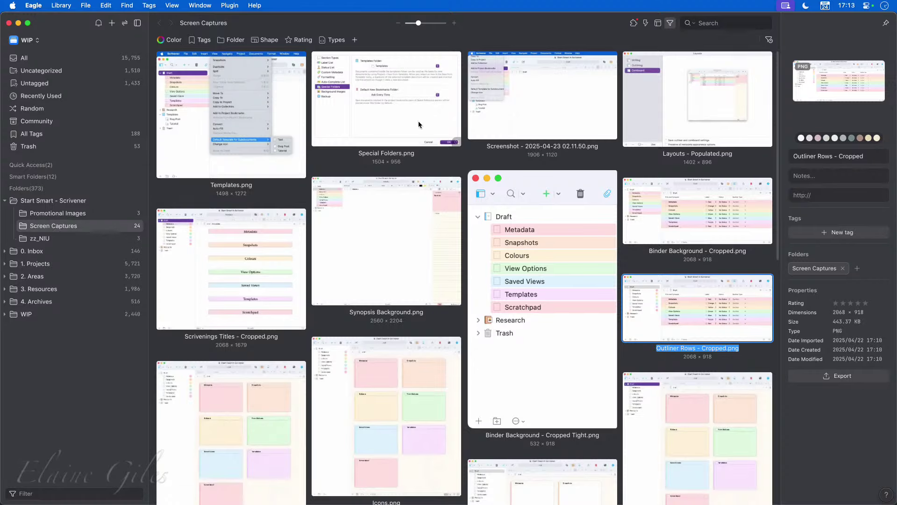
pyautogui.scroll(-1, 430, 277)
pyautogui.scroll(-6, 430, 279)
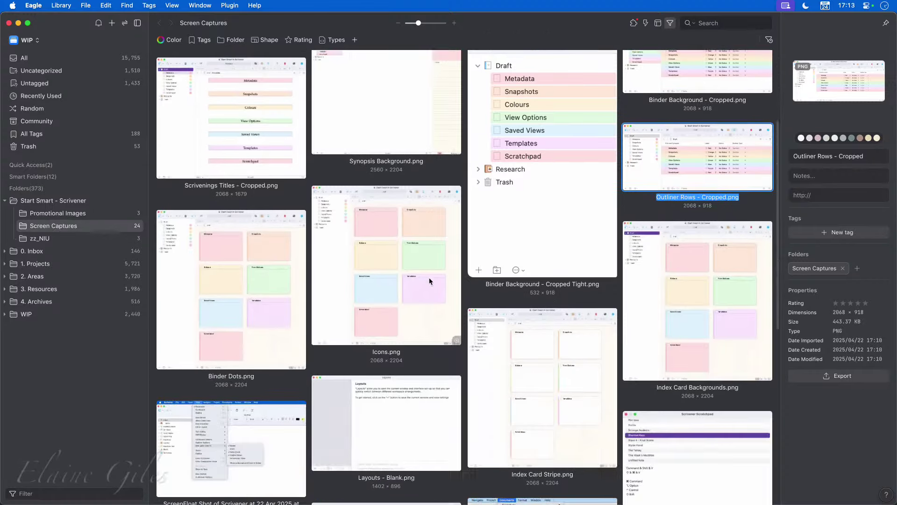
pyautogui.scroll(6, 431, 280)
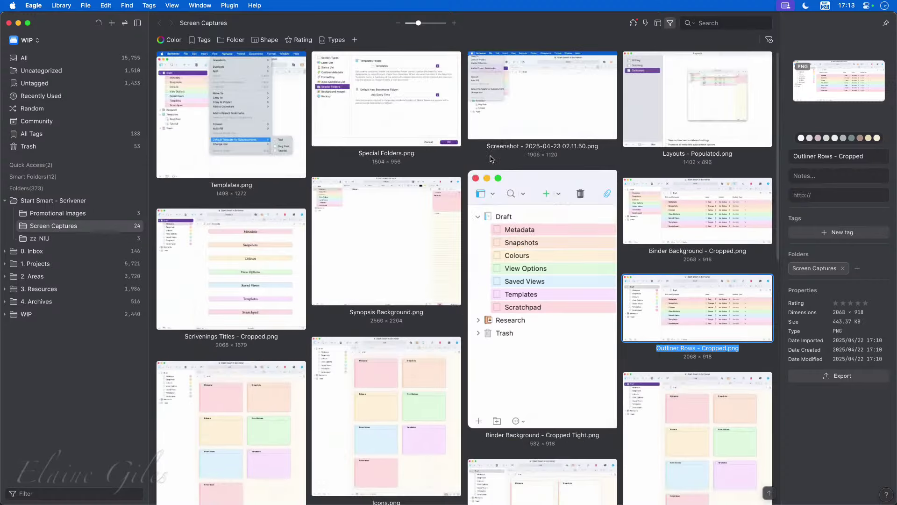
# Step: Select Templates.png and examine its name, notes field and extracted colour swatches
pyautogui.click(244, 121)
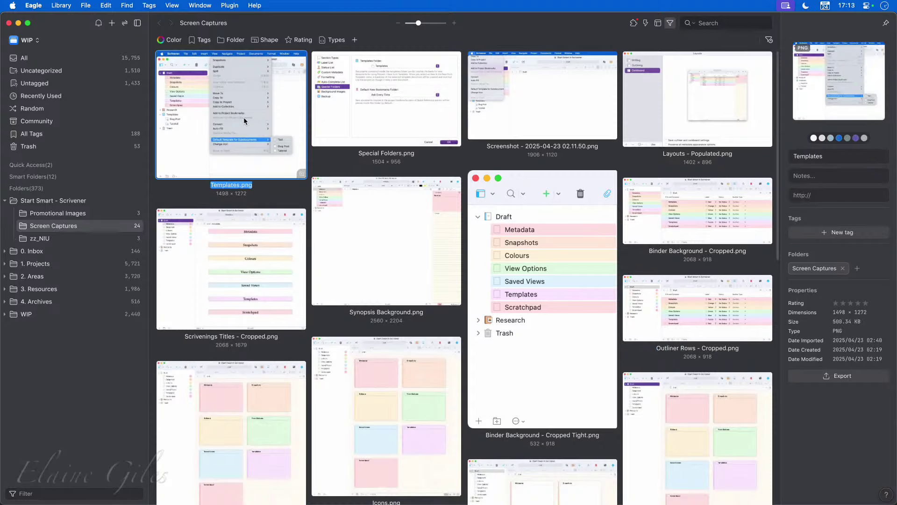
pyautogui.click(818, 156)
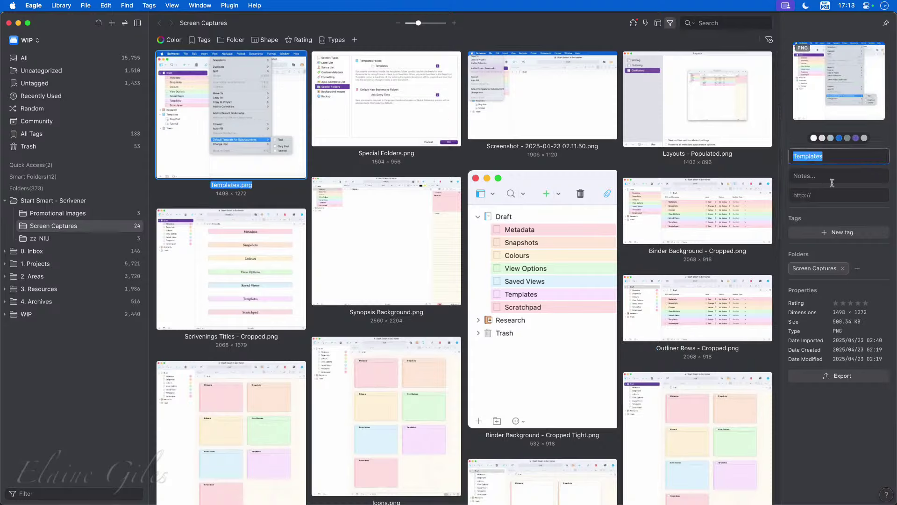
pyautogui.click(823, 178)
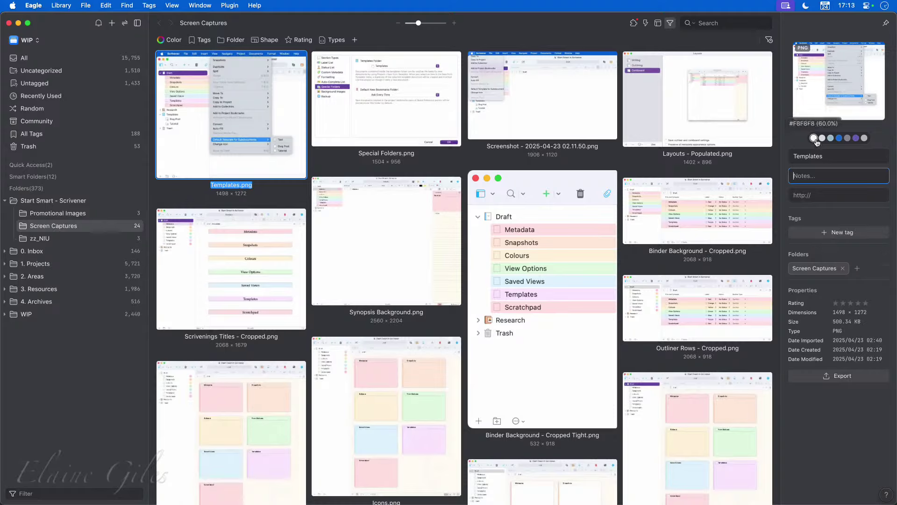
pyautogui.moveTo(842, 141)
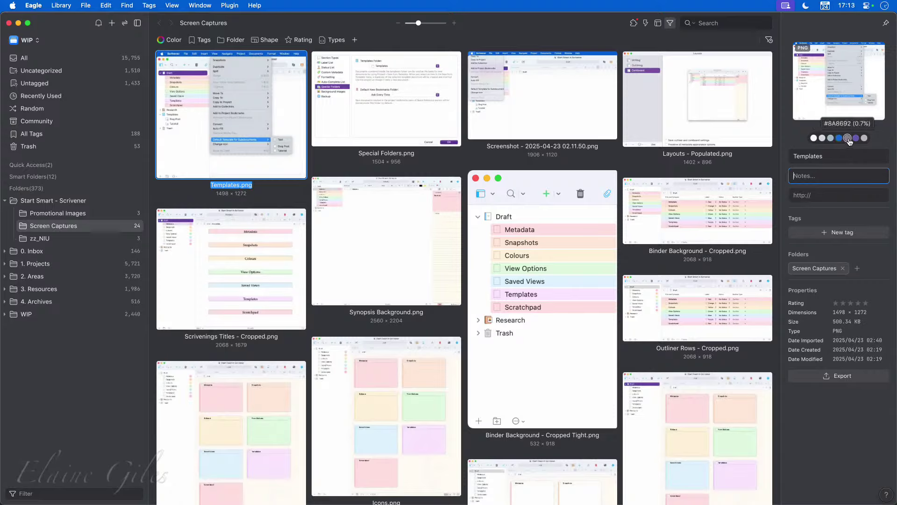
# Step: Select Binder Background - Cropped.png, and preview Templates.png at full size before returning to the thumbnail grid
pyautogui.click(538, 275)
pyautogui.press('Right')
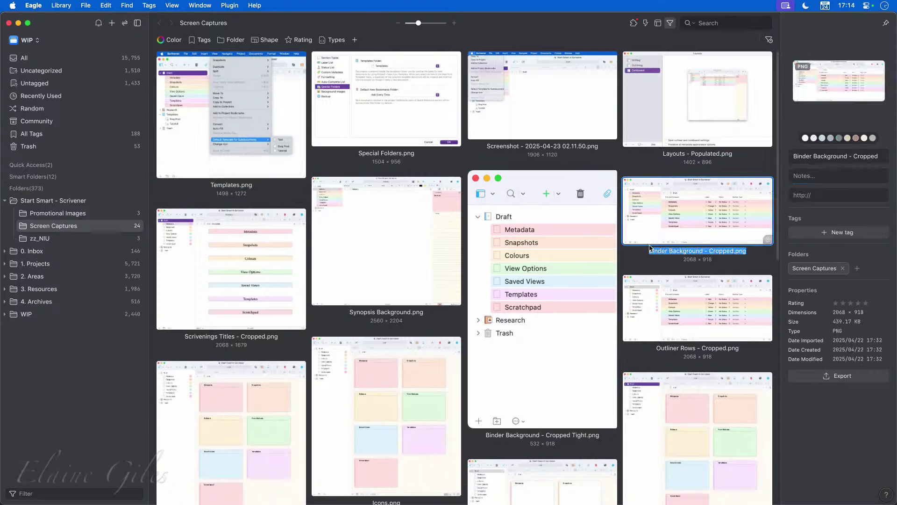
pyautogui.scroll(-5, 840, 122)
pyautogui.scroll(5, 840, 108)
pyautogui.doubleClick(246, 107)
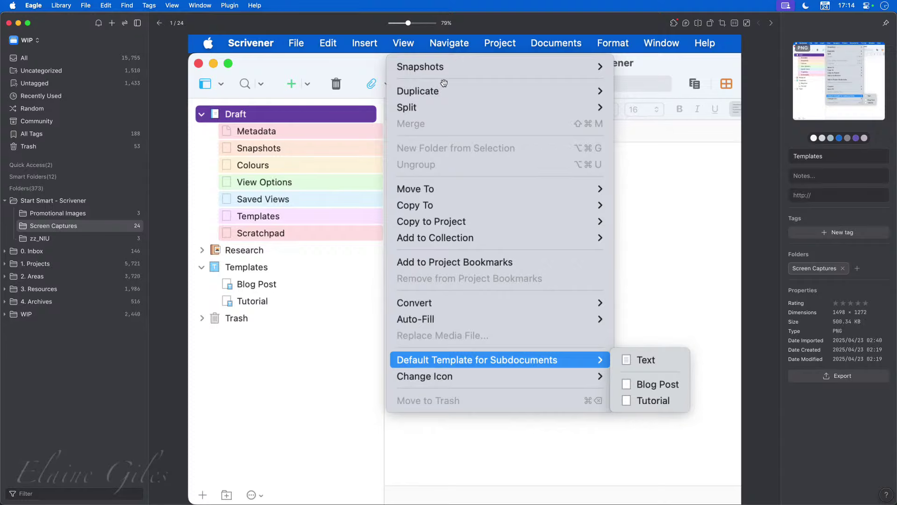
pyautogui.click(160, 23)
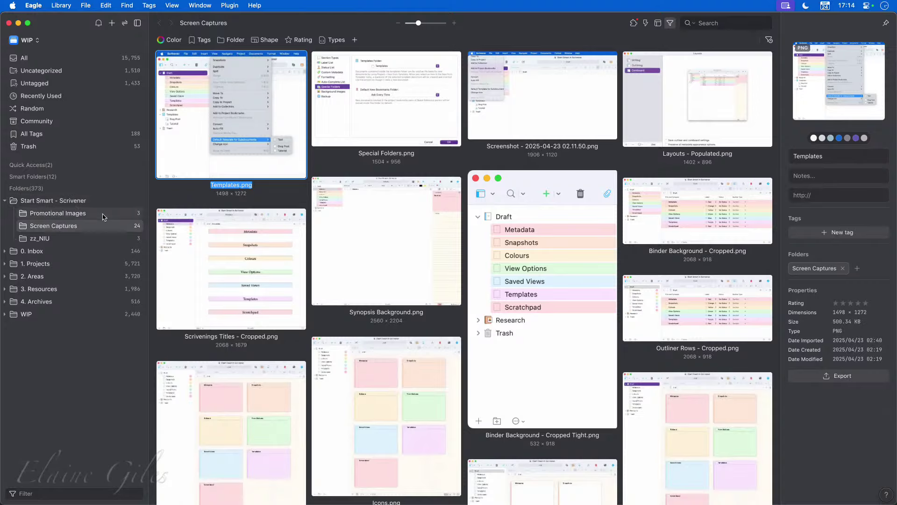
# Step: Look through the zz_NIU, Screen Captures and Promotional Images subfolders of Start Smart - Scrivener, ending back in Screen Captures
pyautogui.click(82, 237)
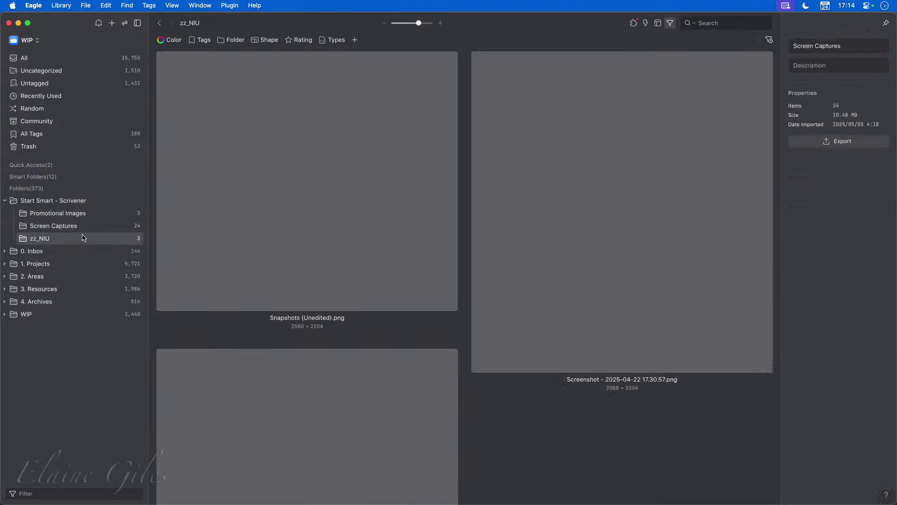
pyautogui.click(89, 226)
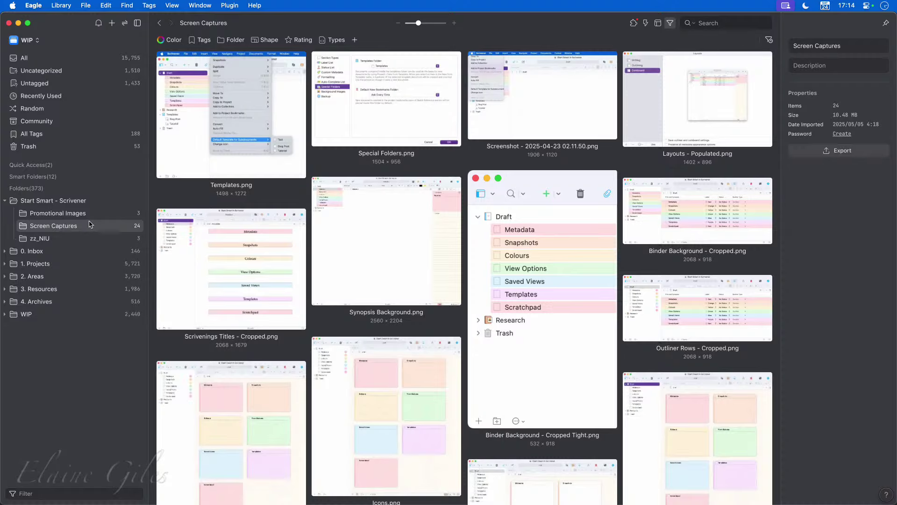
pyautogui.click(85, 212)
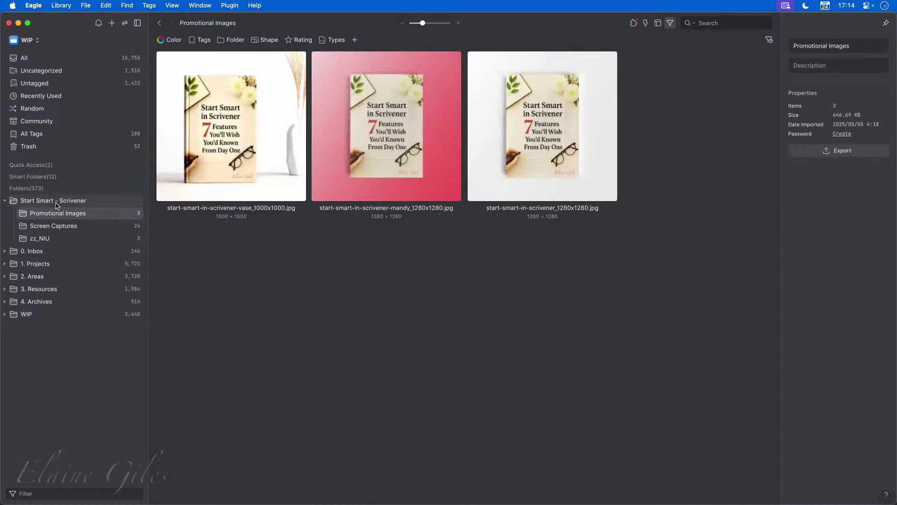
pyautogui.click(5, 201)
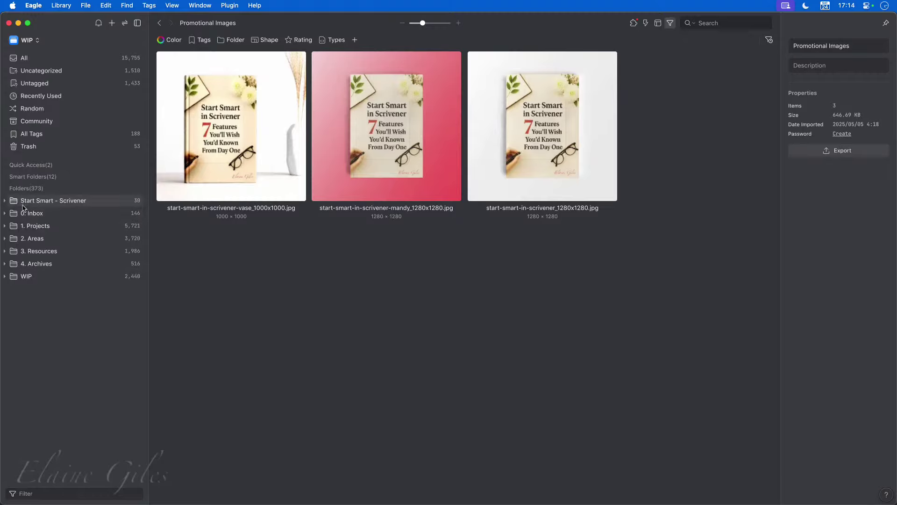
pyautogui.click(5, 201)
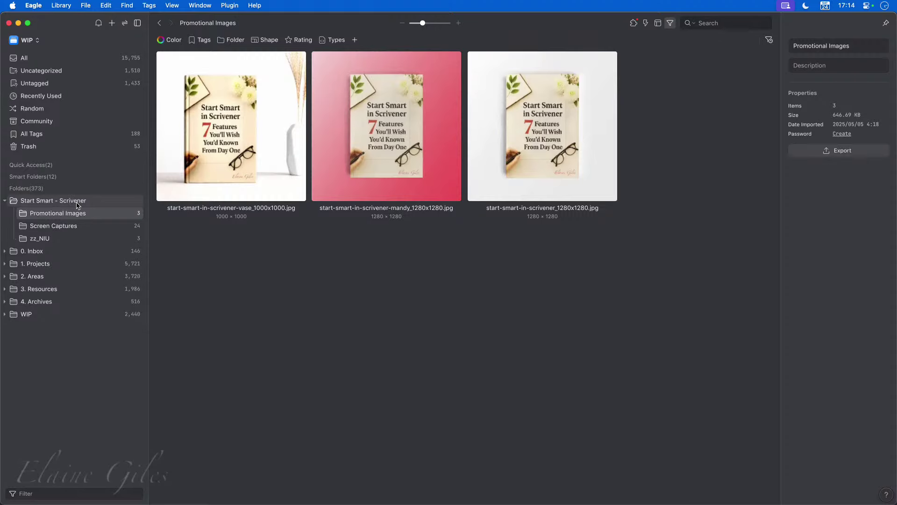
pyautogui.click(93, 227)
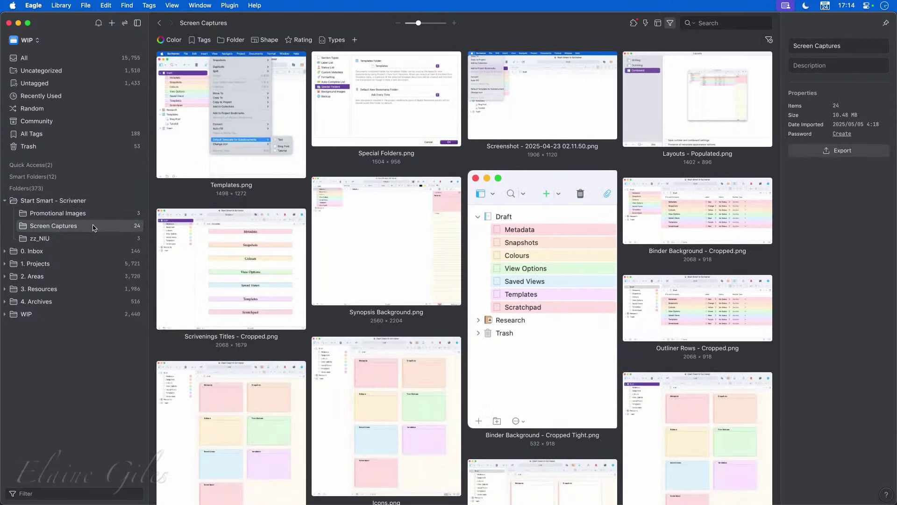
# Step: Switch to the MacBites library and select cm_hardwarereview.png in its Chapter Markers folder
pyautogui.click(38, 41)
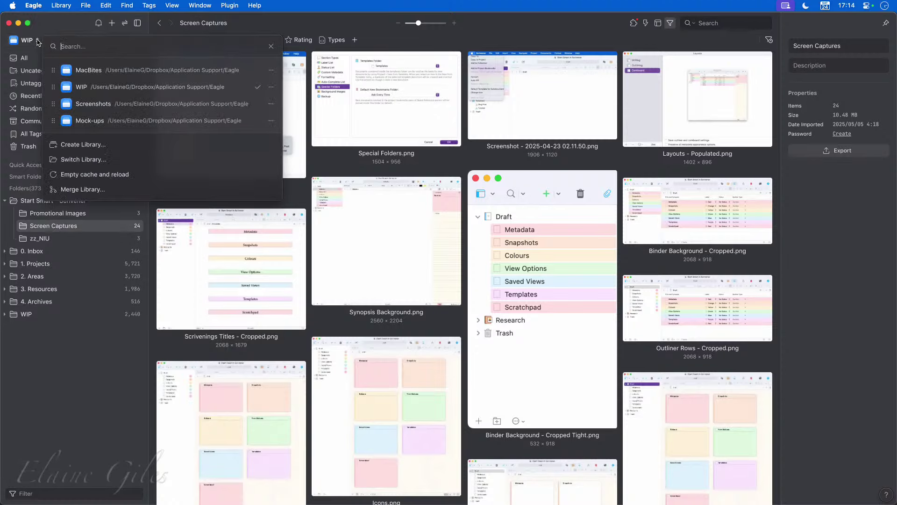
pyautogui.click(86, 70)
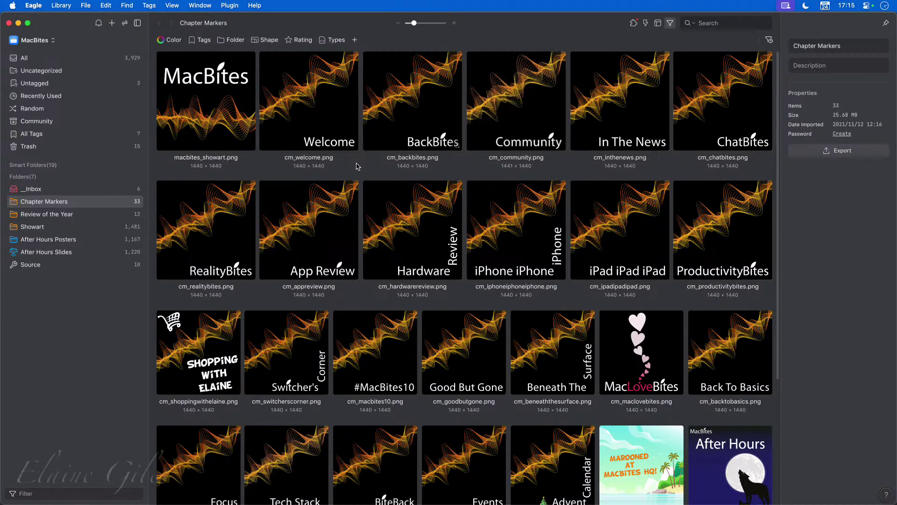
pyautogui.click(411, 231)
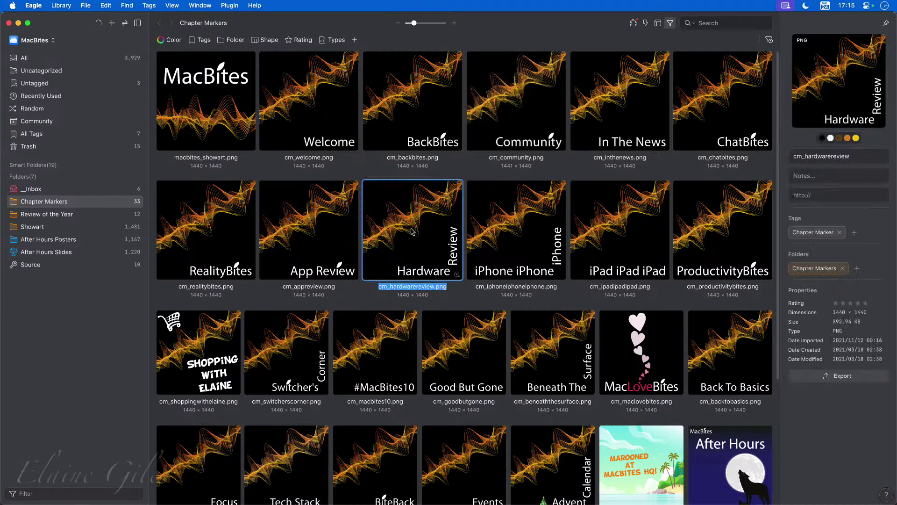
pyautogui.moveTo(412, 233); pyautogui.dragTo(431, 223)
# Step: Browse the Review of the Year, Showart, After Hours Posters and After Hours Slides folders of the MacBites library
pyautogui.click(66, 215)
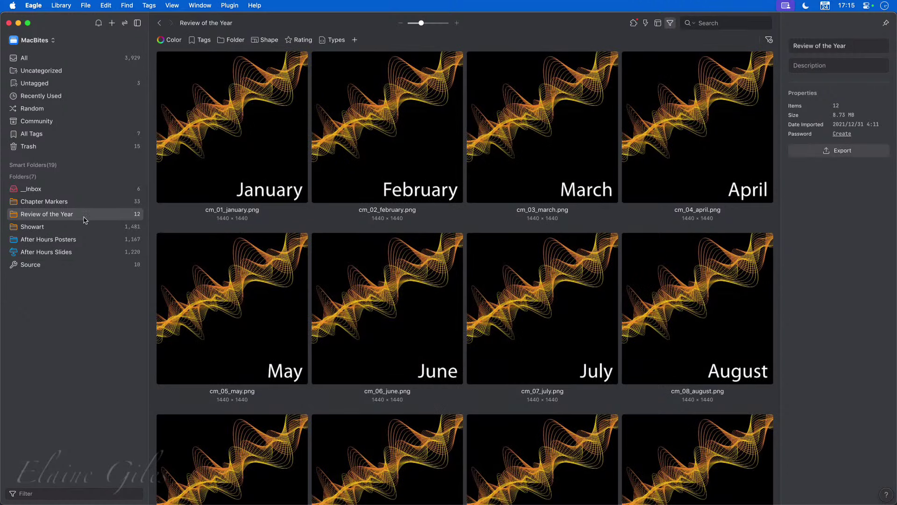
pyautogui.click(54, 229)
pyautogui.scroll(-20, 420, 240)
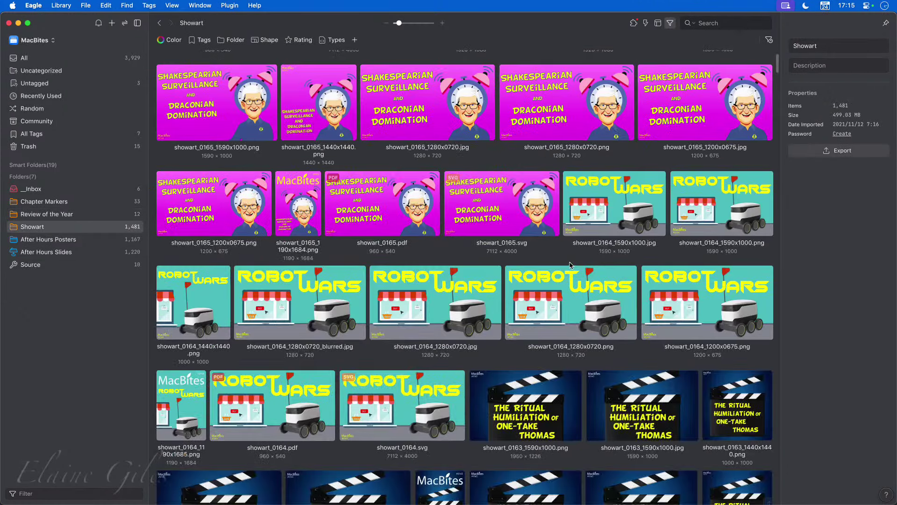
pyautogui.scroll(-3, 570, 265)
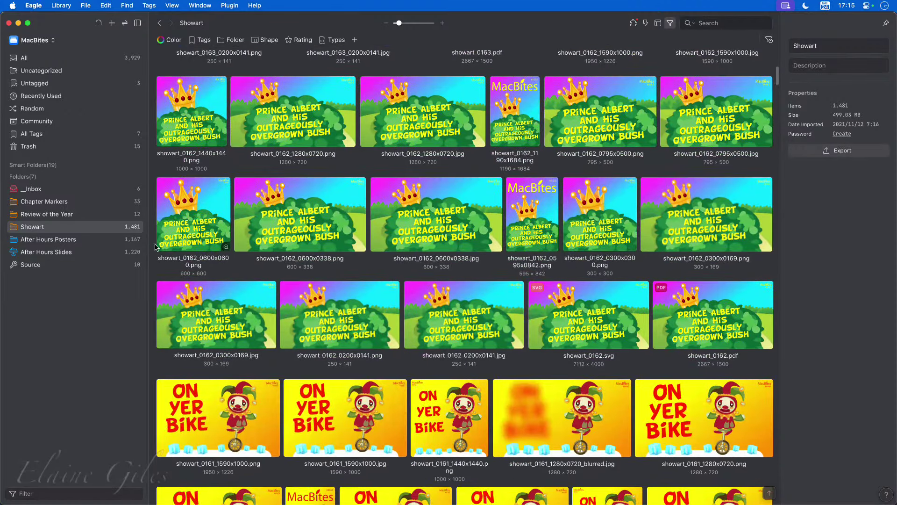
pyautogui.click(70, 240)
pyautogui.click(68, 252)
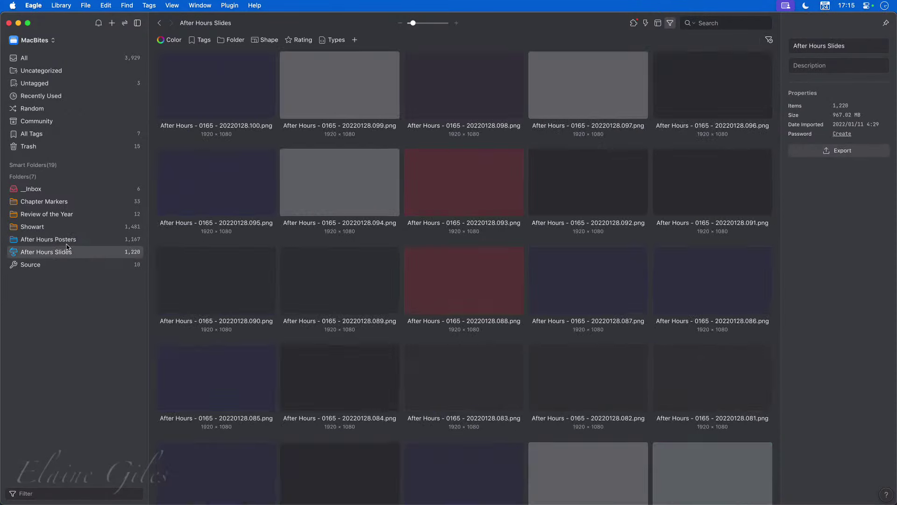
pyautogui.scroll(-3, 386, 284)
pyautogui.scroll(-15, 386, 283)
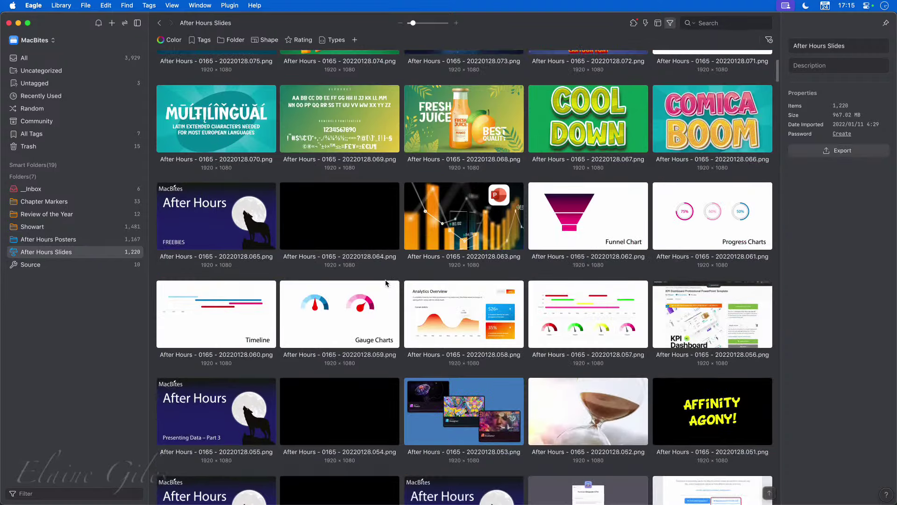
pyautogui.scroll(-5, 386, 283)
pyautogui.scroll(6, 386, 282)
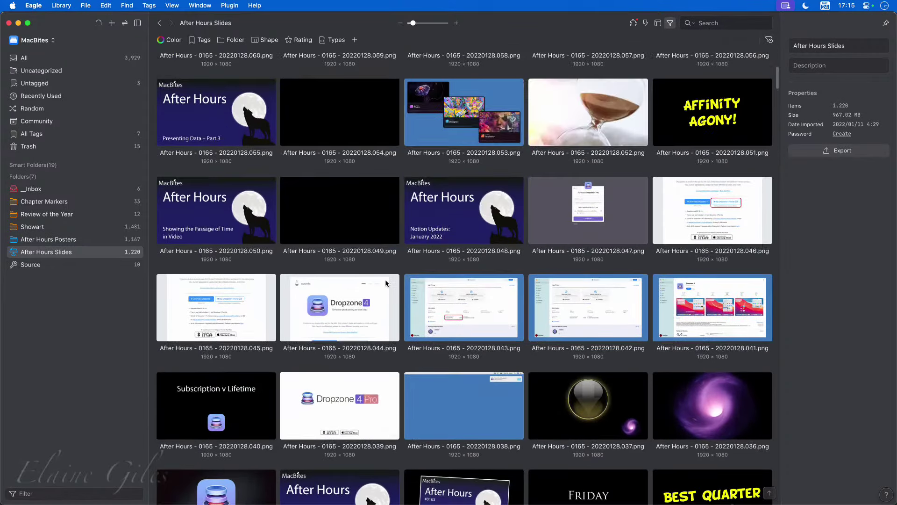
pyautogui.scroll(12, 386, 280)
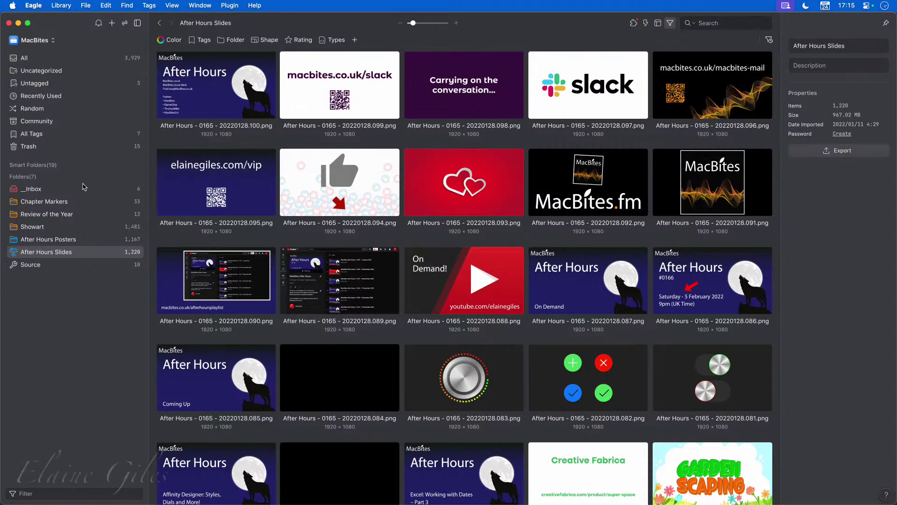
# Step: Return to the Chapter Markers folder and select cm_backbites.png
pyautogui.click(67, 203)
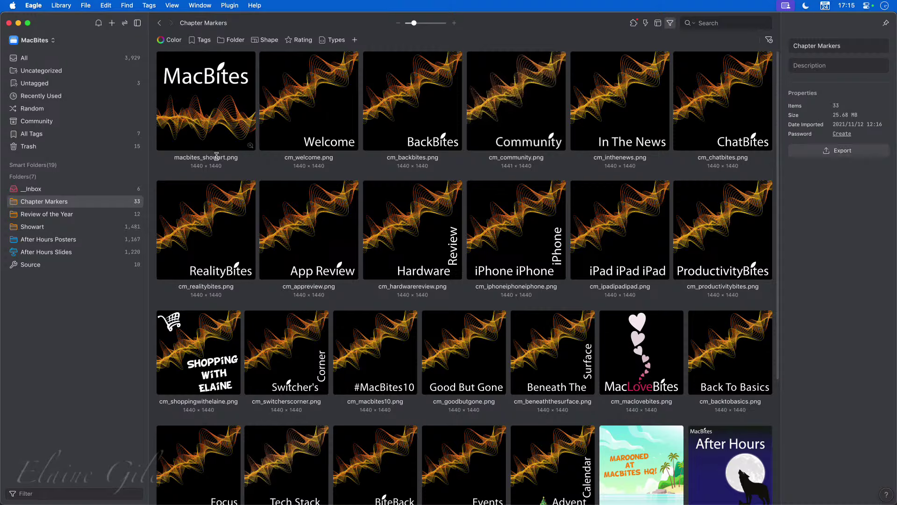
pyautogui.moveTo(213, 158)
pyautogui.moveTo(401, 105)
pyautogui.mouseDown()
pyautogui.moveTo(256, 106)
pyautogui.moveTo(382, 131)
pyautogui.moveTo(464, 108)
pyautogui.mouseUp()
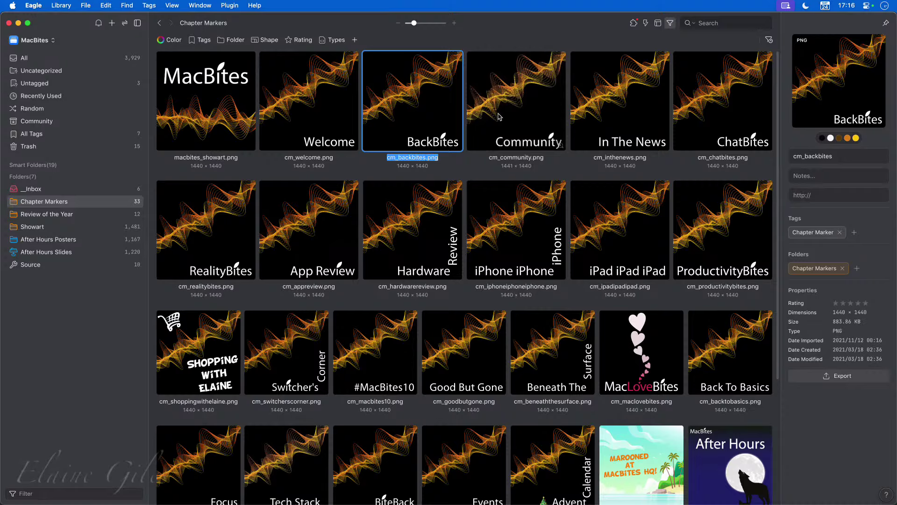
# Step: Return to the File Size - Original document in Word and bring up the Raycast launcher over it
pyautogui.doubleClick(500, 23)
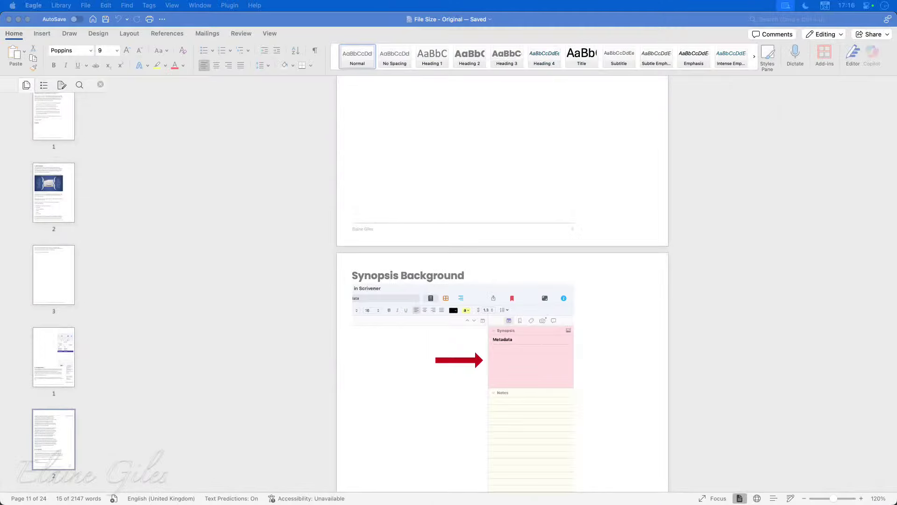
pyautogui.click(224, 196)
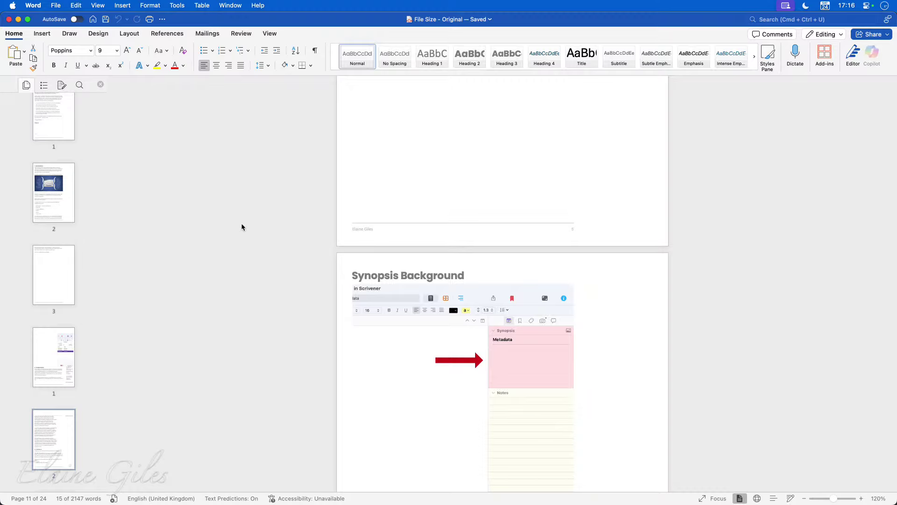
pyautogui.hotkey('alt', 'space')
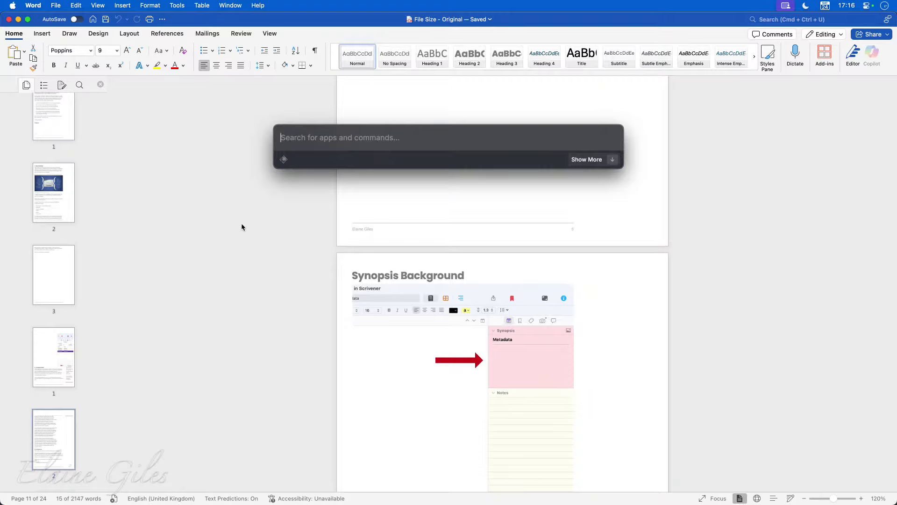
pyautogui.click(178, 260)
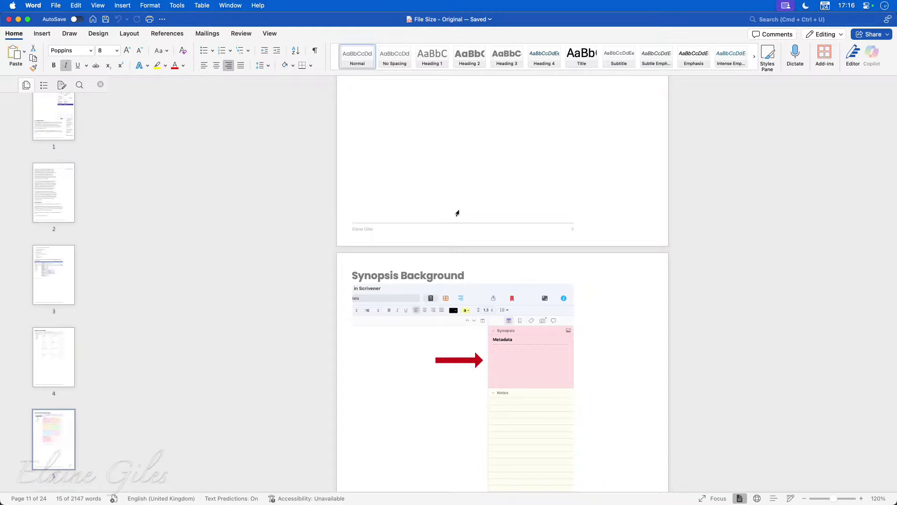
# Step: Copy the hex value of the "2. Snapshots" heading's font colour using the RGB sliders, leaving the colour as it is
pyautogui.scroll(20, 457, 213)
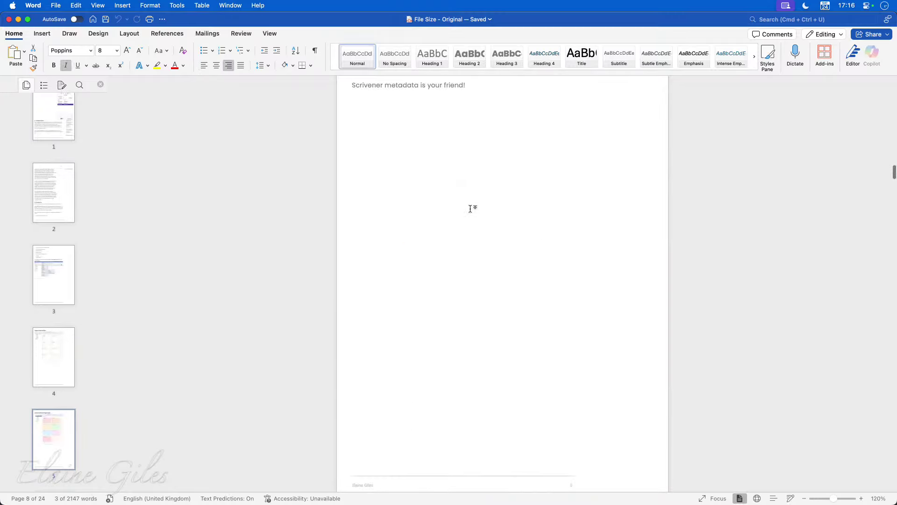
pyautogui.scroll(-15, 471, 208)
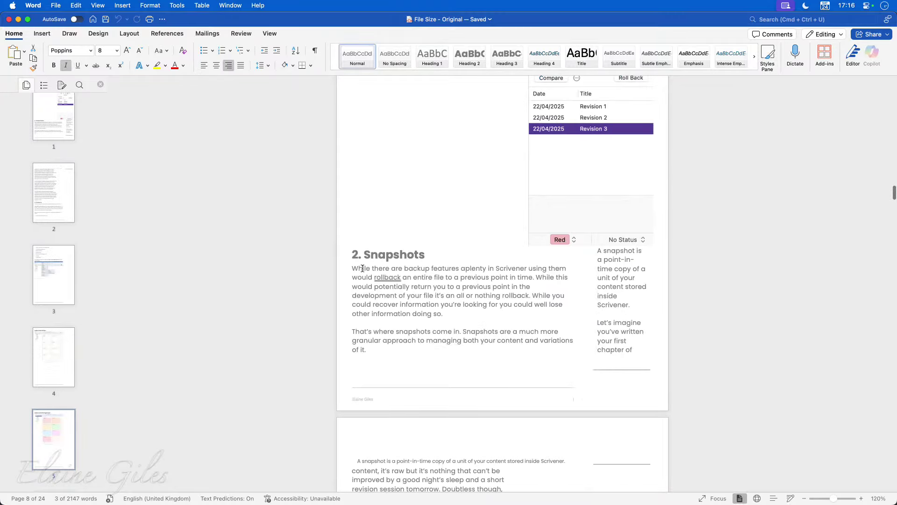
pyautogui.doubleClick(376, 255)
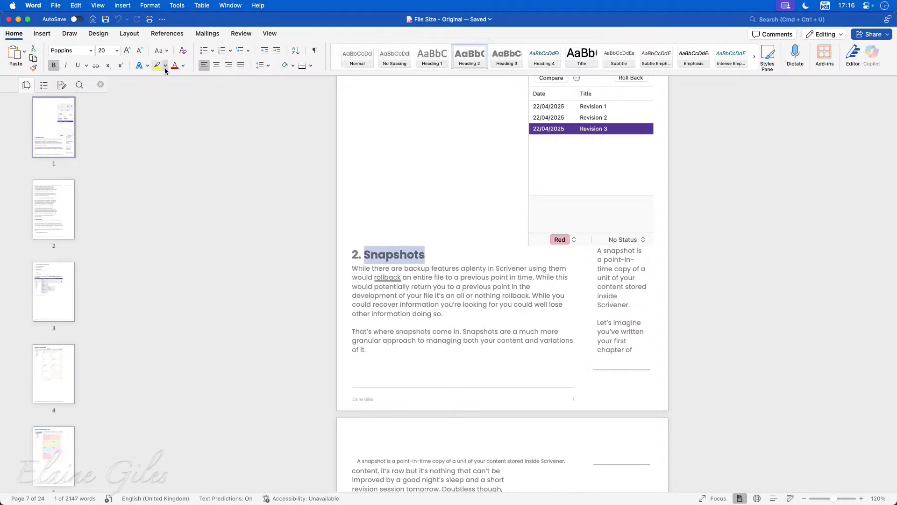
pyautogui.click(183, 65)
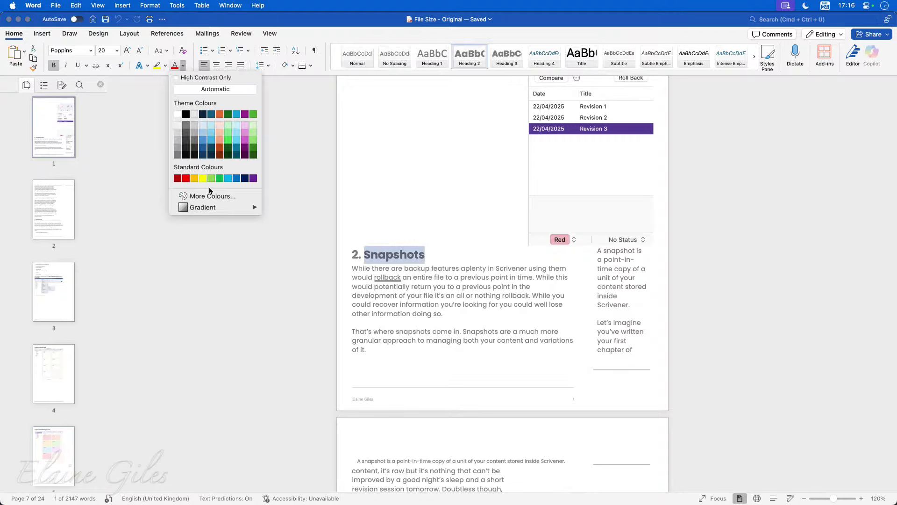
pyautogui.click(211, 196)
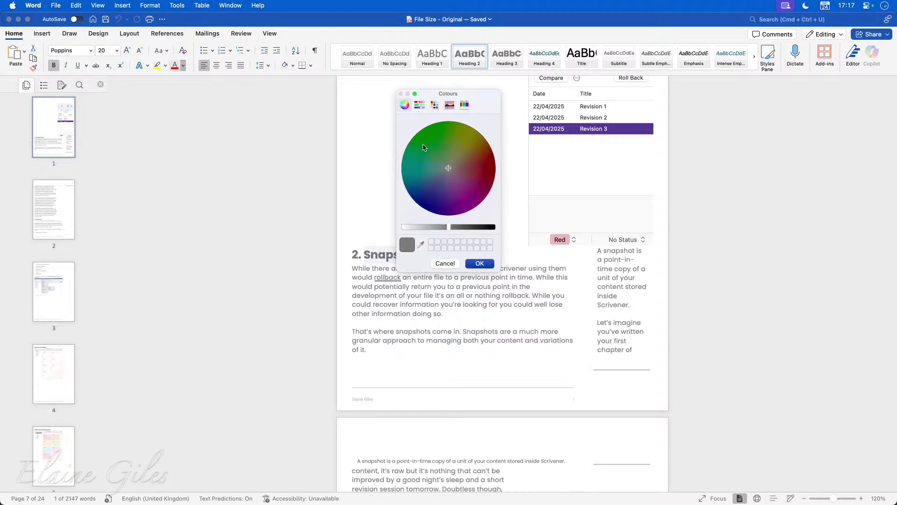
pyautogui.click(419, 104)
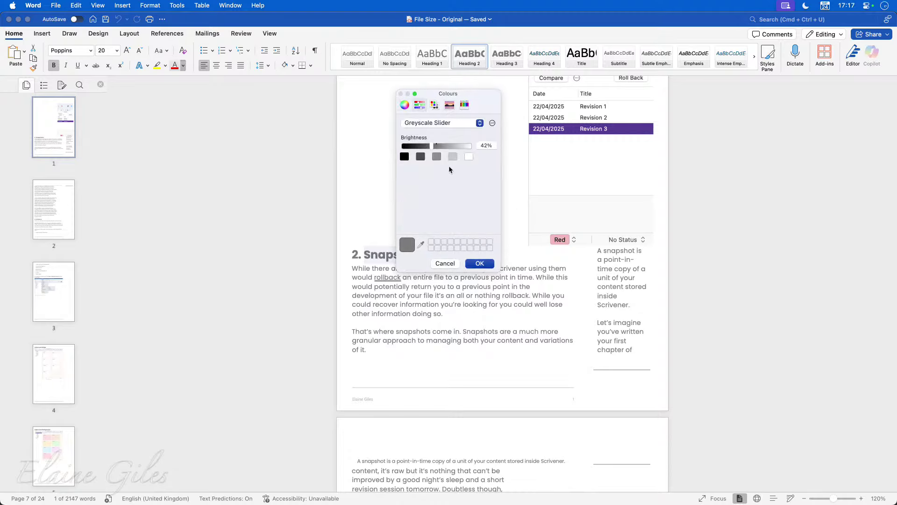
pyautogui.click(442, 122)
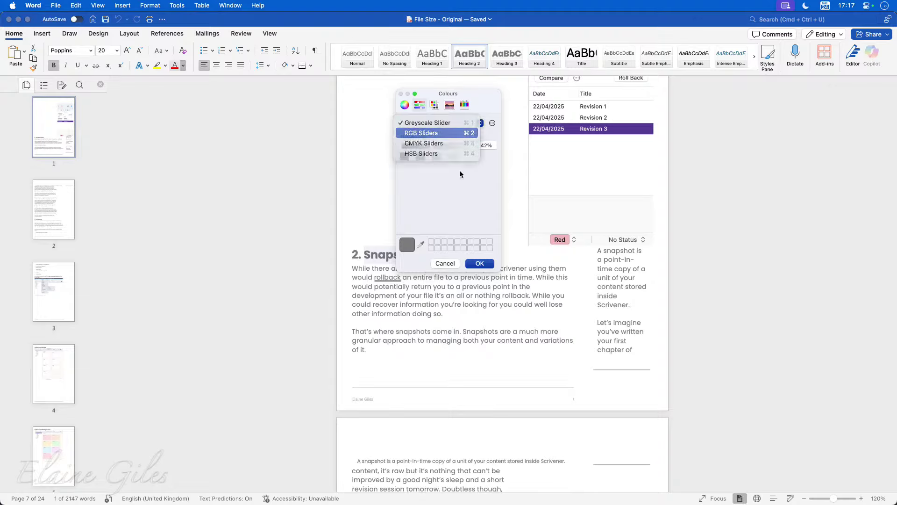
pyautogui.click(434, 132)
pyautogui.doubleClick(483, 208)
pyautogui.press('super+c')
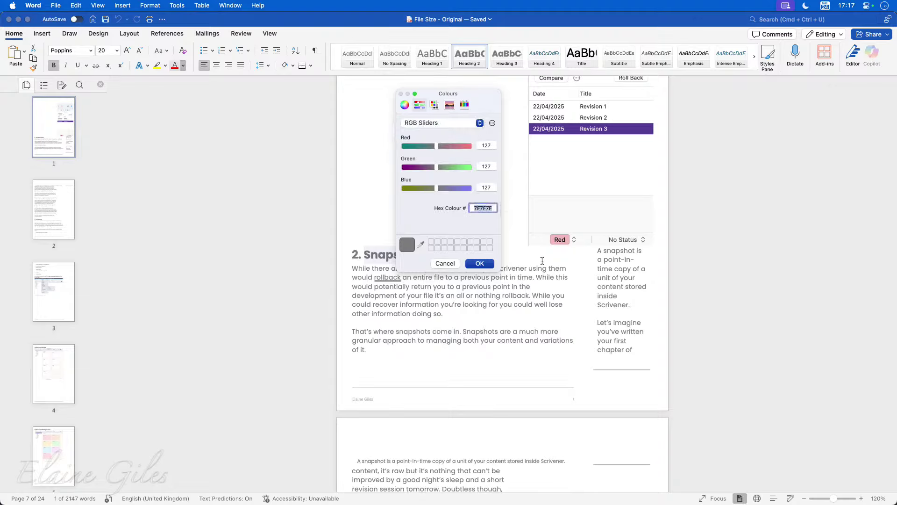
pyautogui.click(446, 264)
# Step: Insert the copied code as #7F7F7F on its own line above "That's where snapshots come in" and copy the full code
pyautogui.click(467, 317)
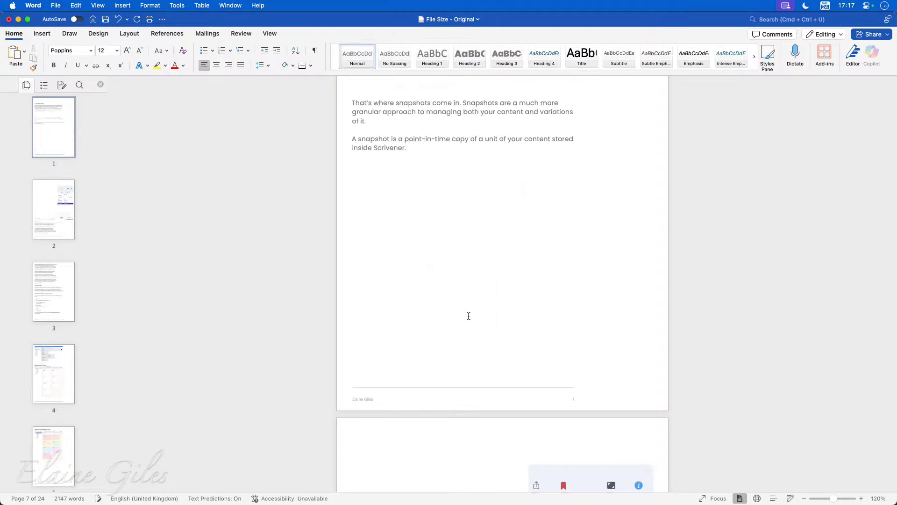
pyautogui.press('super+v')
pyautogui.write('#')
pyautogui.press('Home')
pyautogui.hotkey('shift', 'Down')
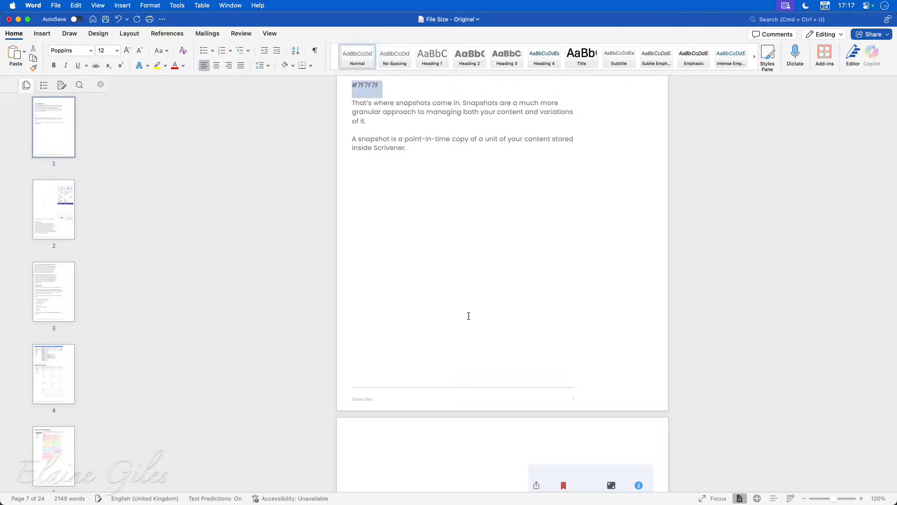
pyautogui.hotkey('shift', 'Left')
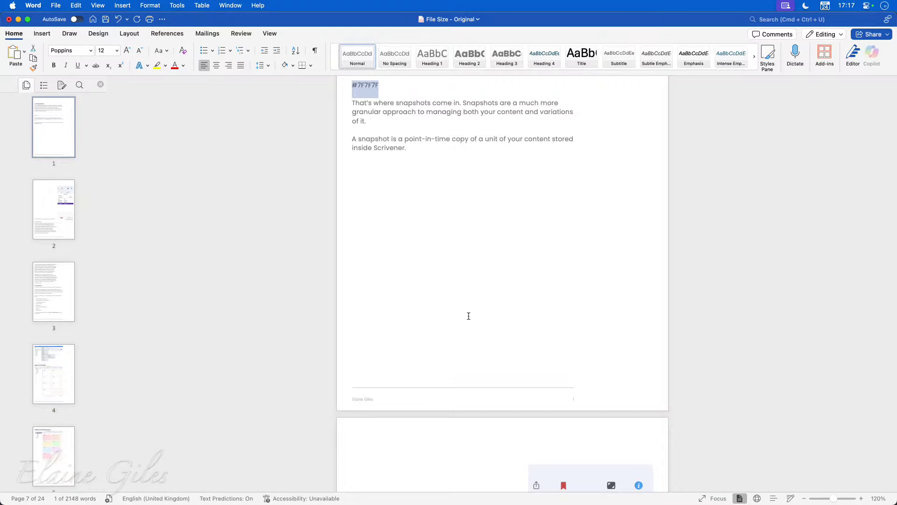
# Step: View the copied #7F7F7F colour entry in Raycast's clipboard history and close the history
pyautogui.hotkey('alt', 'space')
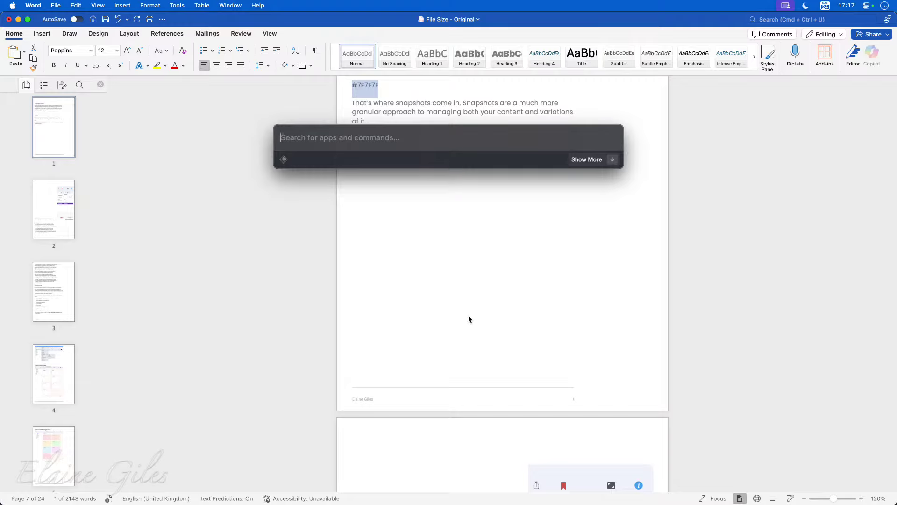
pyautogui.press('super+shift+v')
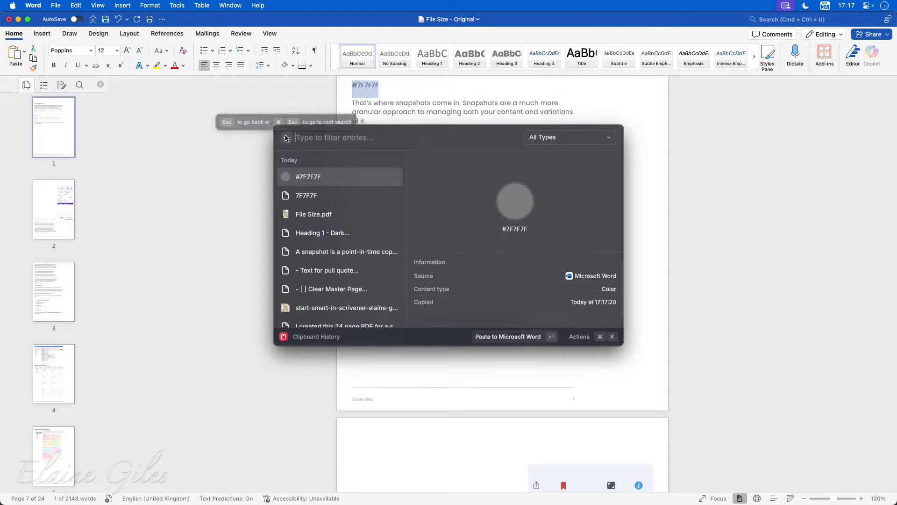
pyautogui.click(245, 164)
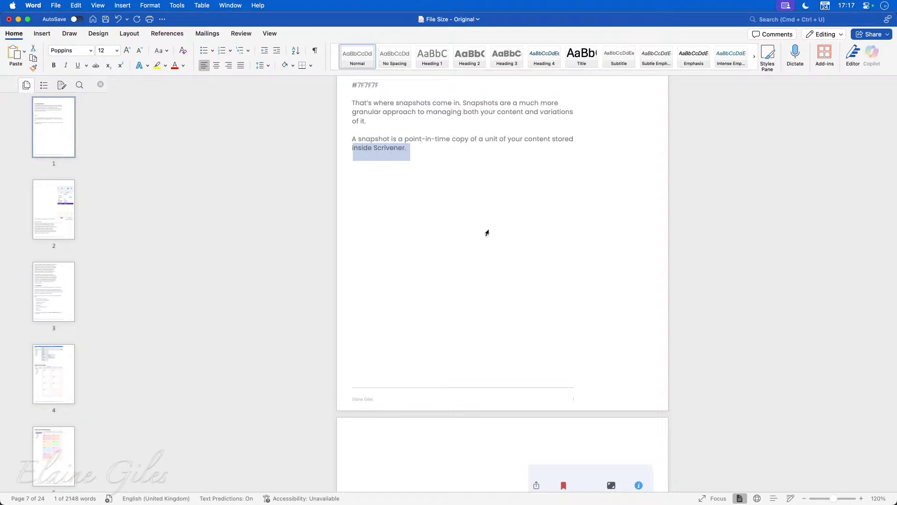
pyautogui.scroll(2, 488, 228)
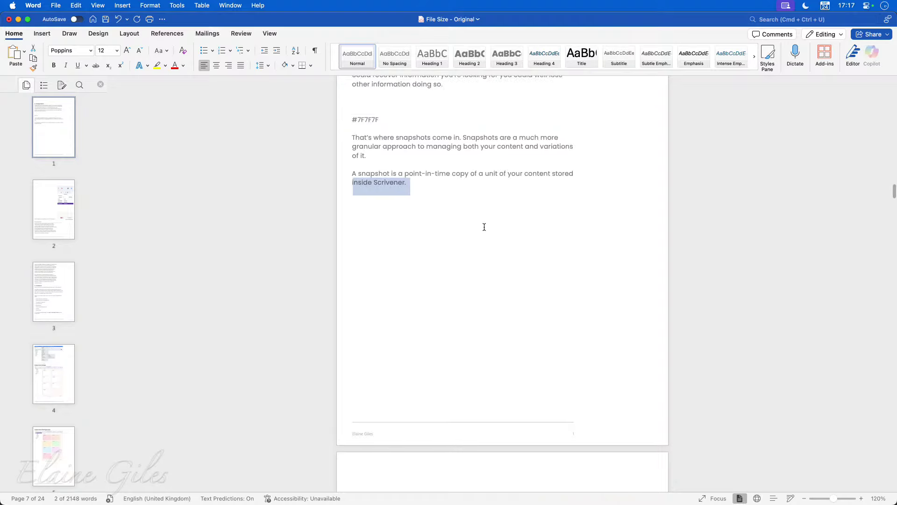
pyautogui.press('super+shift+v')
pyautogui.write('color')
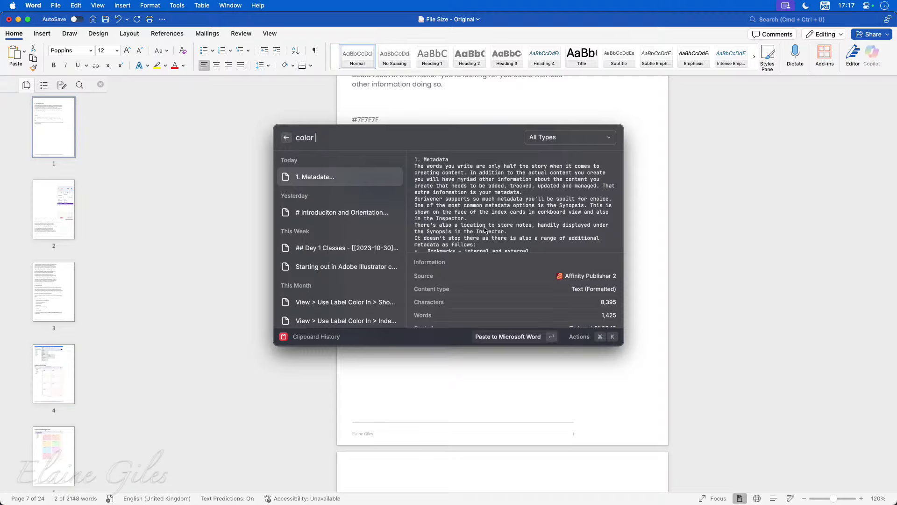
pyautogui.press('Escape')
pyautogui.press('Escape')
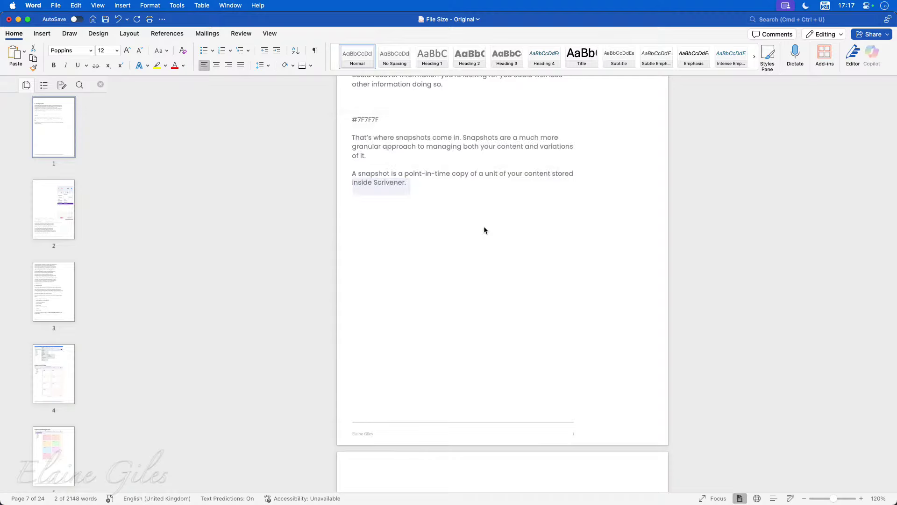
# Step: Find Raycast's Pick Color command with "cpick" and sample the blue of the Word title bar
pyautogui.hotkey('alt', 'space')
pyautogui.write('p')
pyautogui.press('BackSpace')
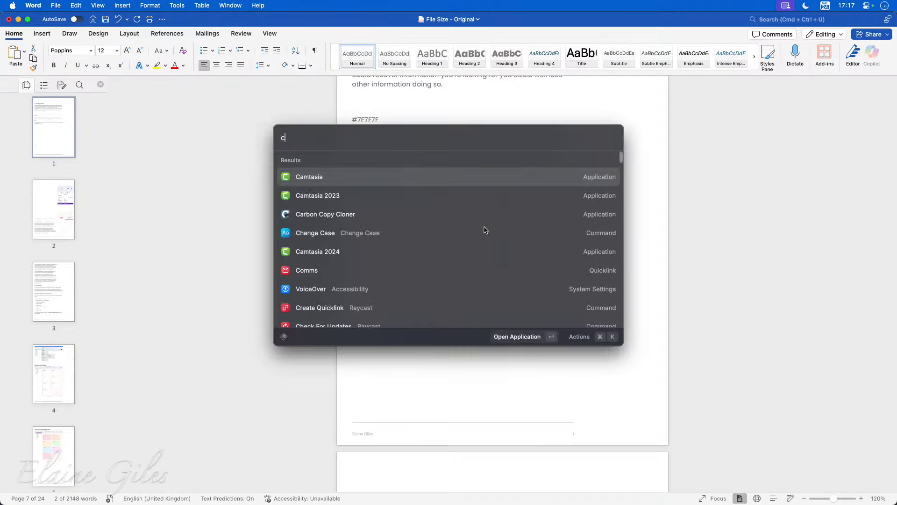
pyautogui.write('cpick')
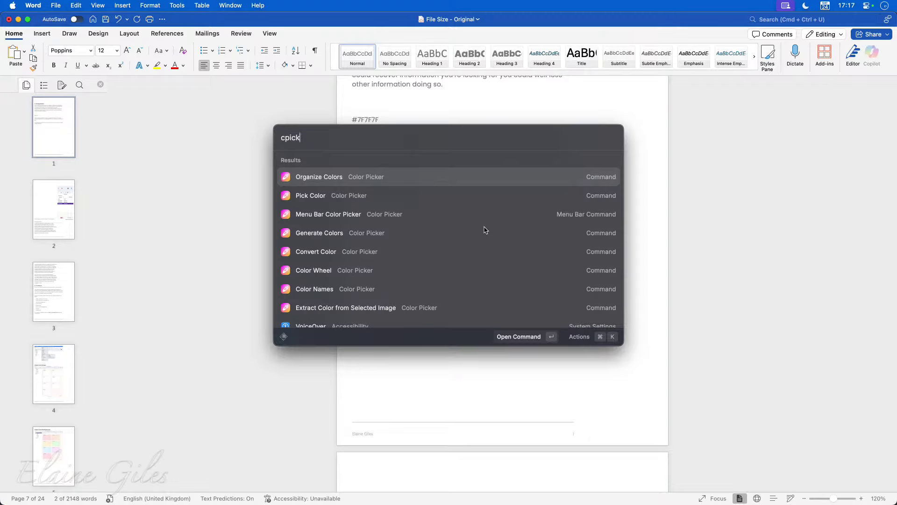
pyautogui.press('Down')
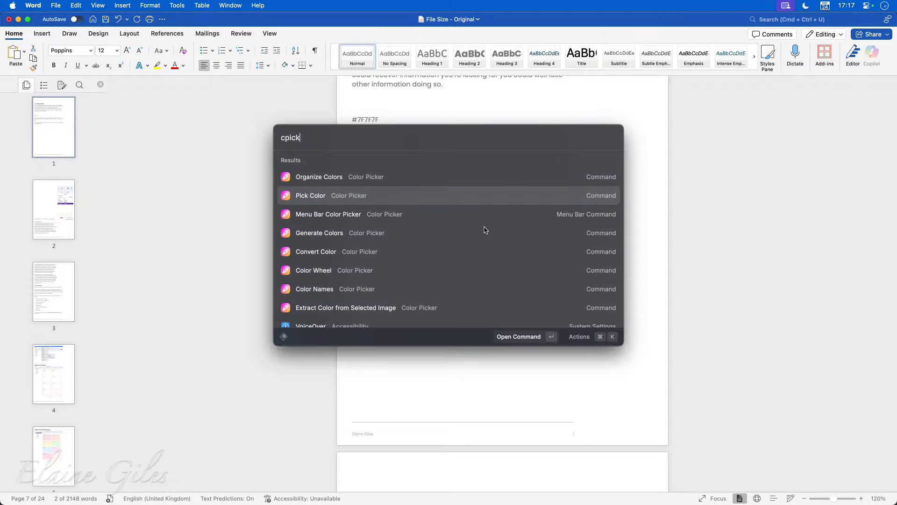
pyautogui.press('Return')
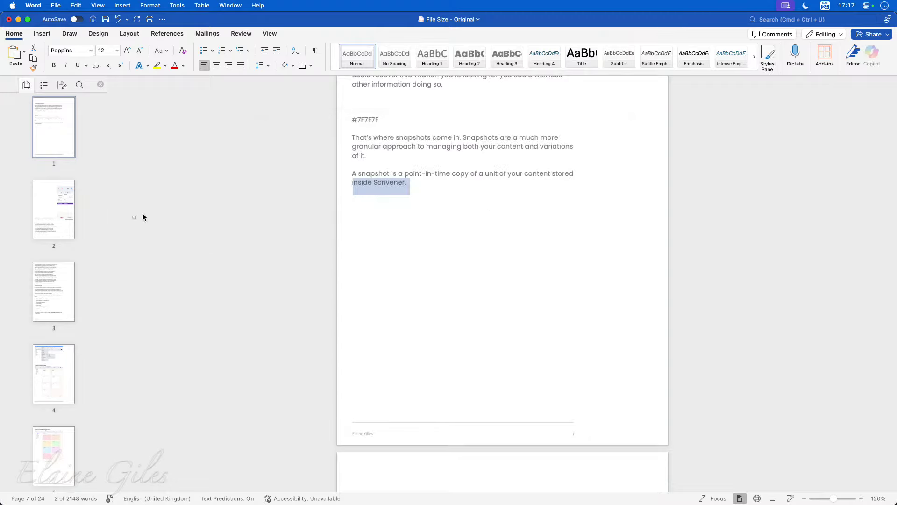
pyautogui.click(236, 20)
# Step: View the sampled blue's entry in the clipboard history, go back to the launcher's Color Picker commands and dismiss it
pyautogui.press('super+shift+v')
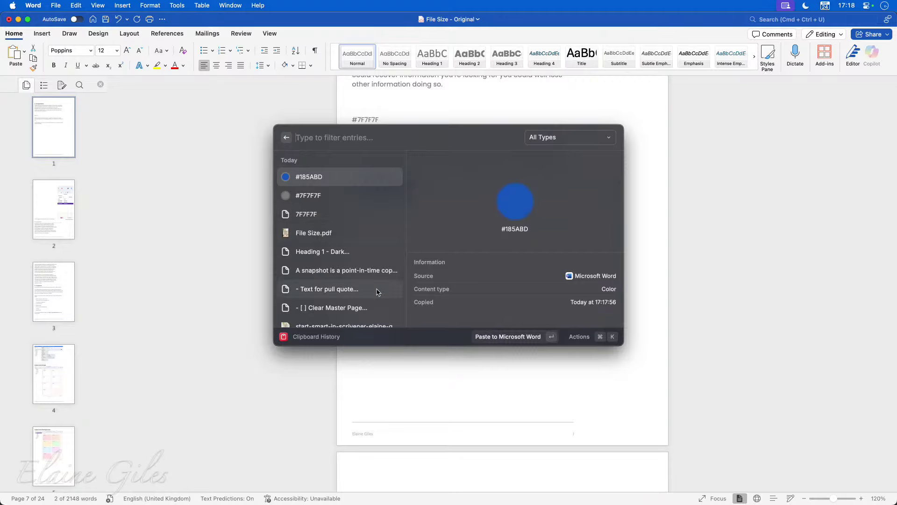
pyautogui.click(287, 138)
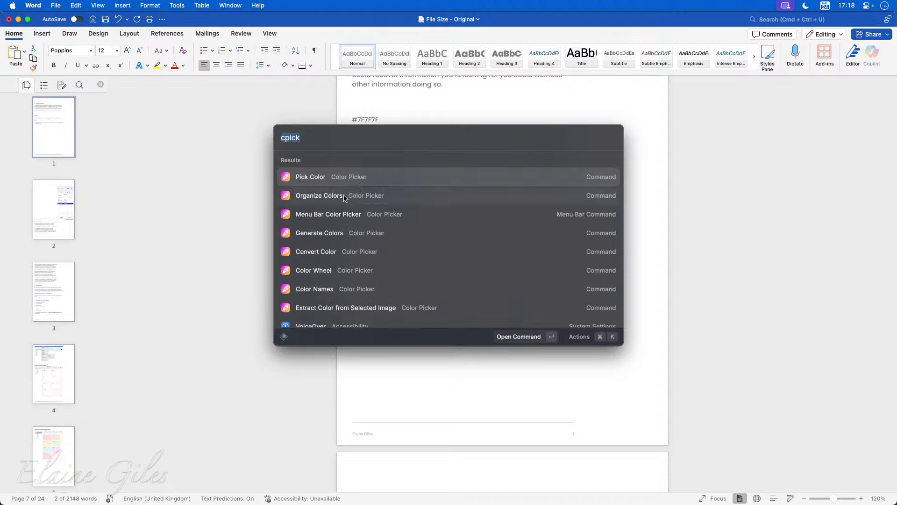
pyautogui.click(181, 257)
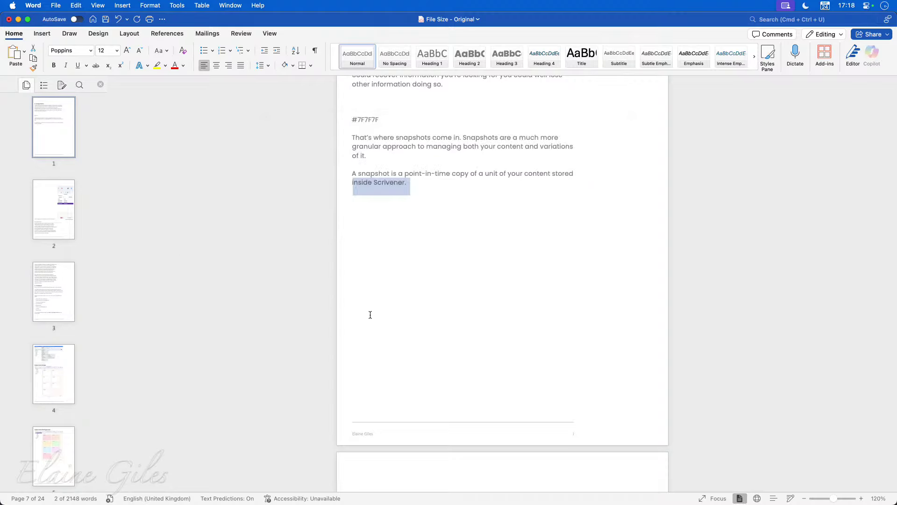
pyautogui.scroll(-2, 439, 380)
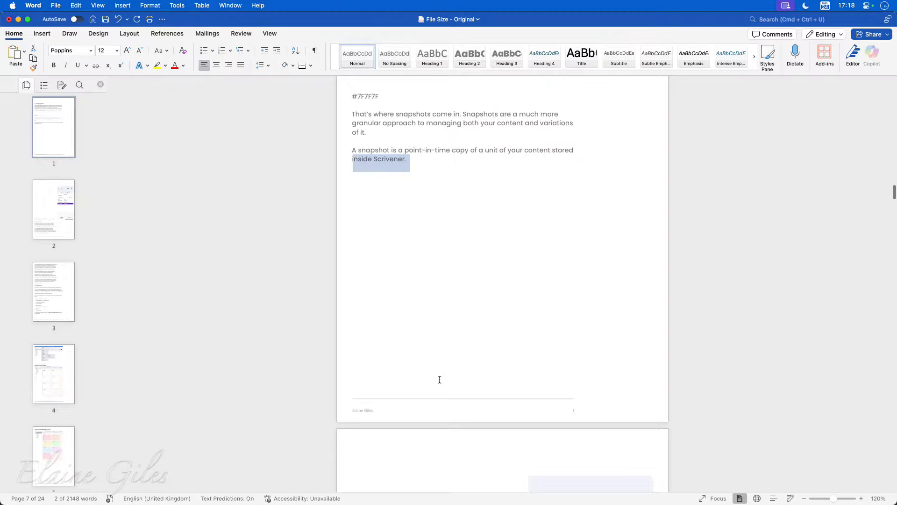
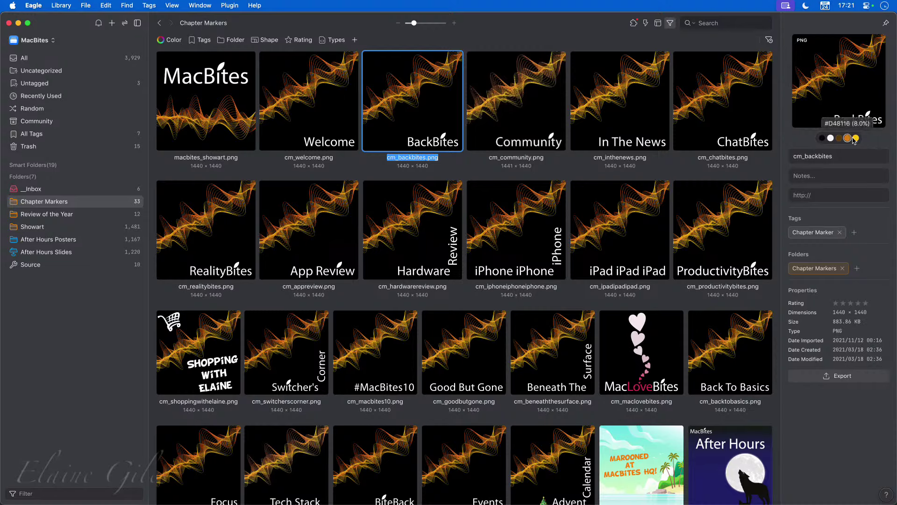
# Step: Examine the copy formats offered for the yellow swatch of cm_backbites.png in Eagle, and minimise the Eagle window
pyautogui.click(856, 138)
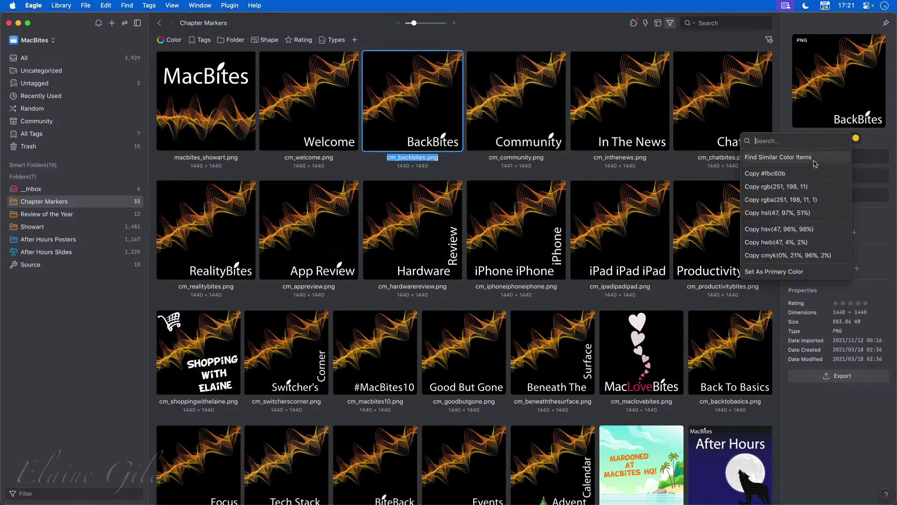
pyautogui.click(885, 141)
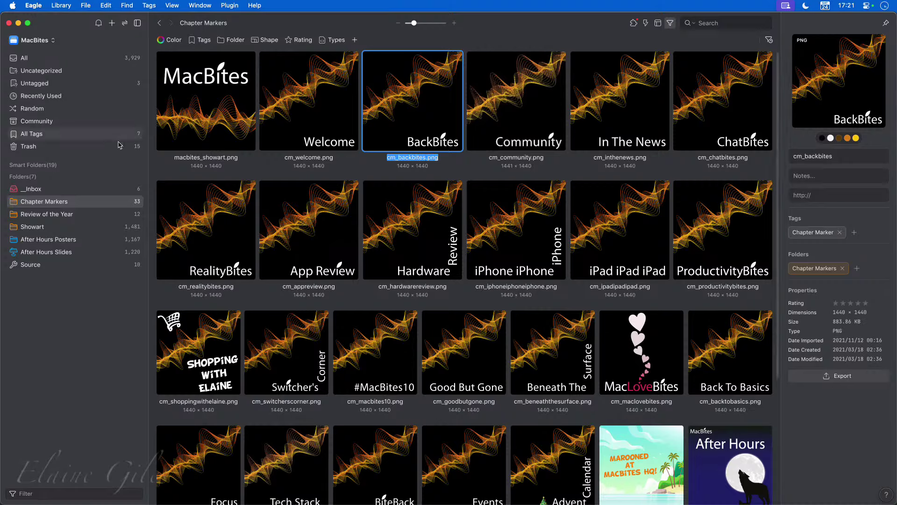
pyautogui.click(19, 24)
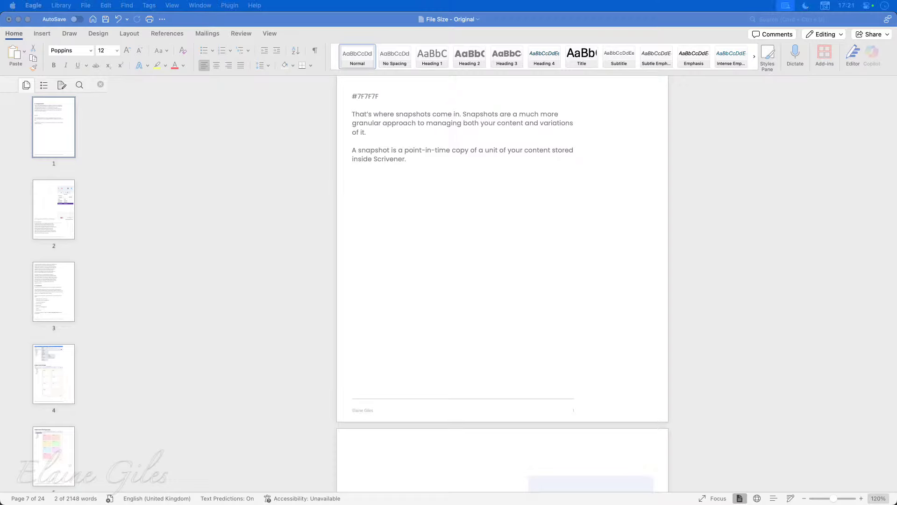
# Step: Switch to Vivaldi, search Google for "Raycast macOS" and open the official Raycast website from the results
pyautogui.press('super+Tab')
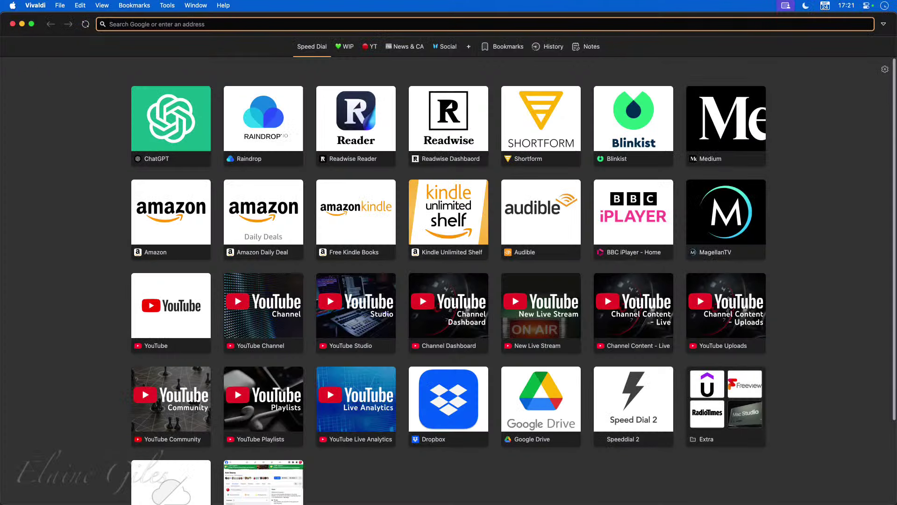
pyautogui.write('rayc')
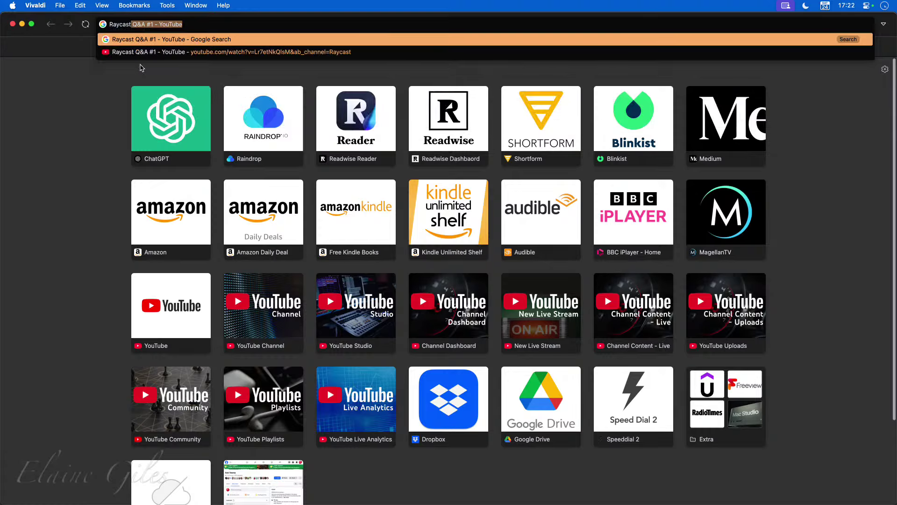
pyautogui.press('BackSpace')
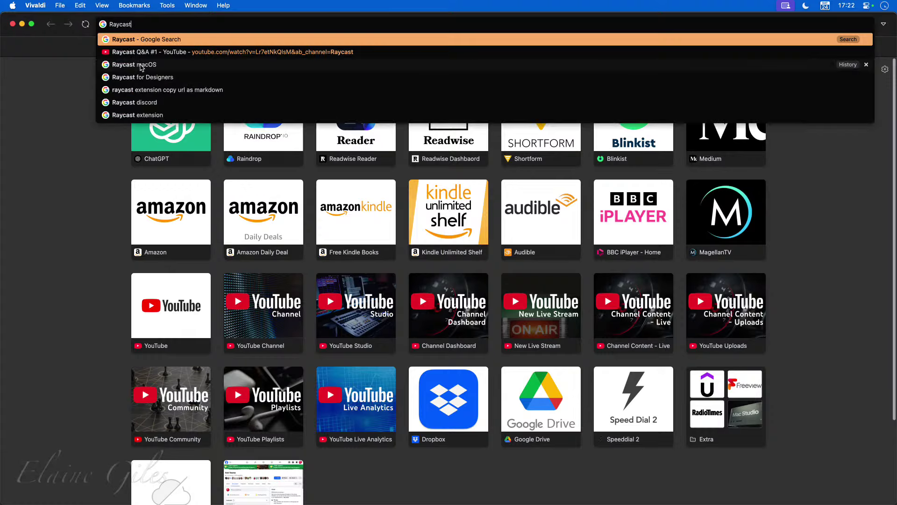
pyautogui.write('m')
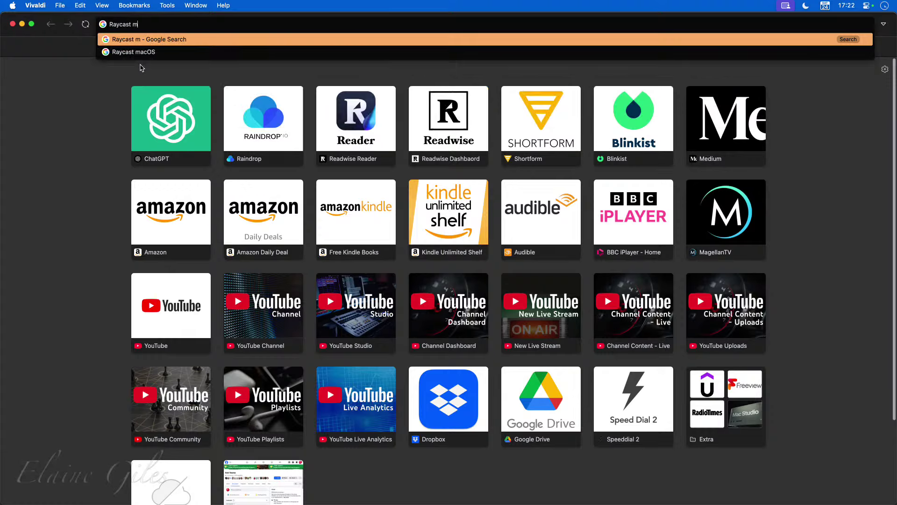
pyautogui.write('acOS')
pyautogui.press('Return')
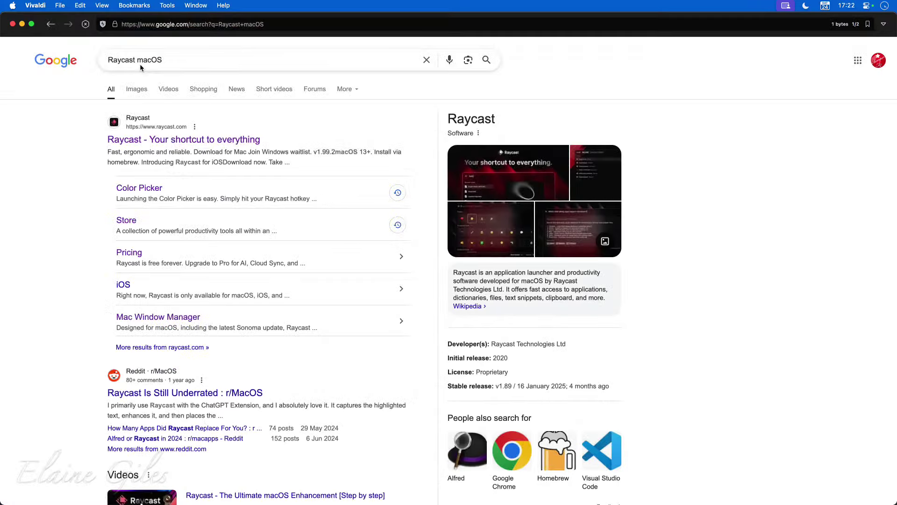
pyautogui.click(187, 141)
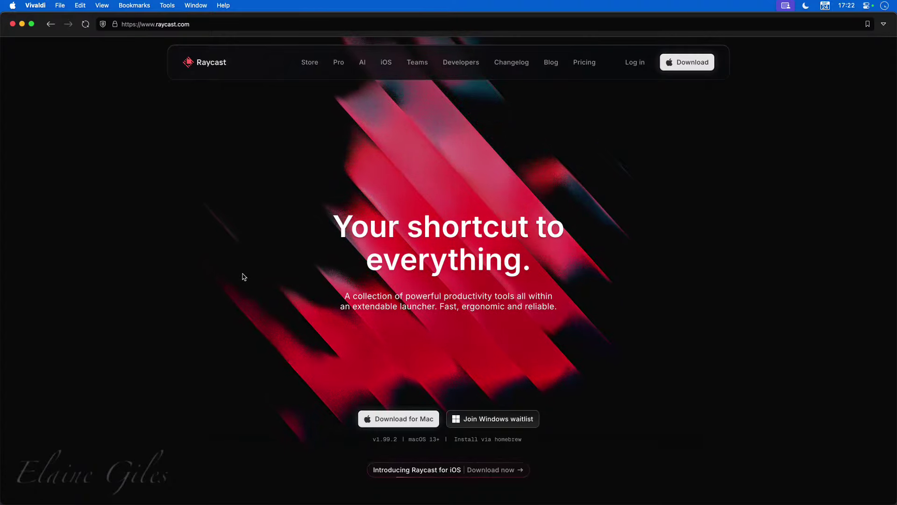
# Step: Bring up the Raycast launcher, look up the matches for "v" and dismiss it
pyautogui.hotkey('alt', 'space')
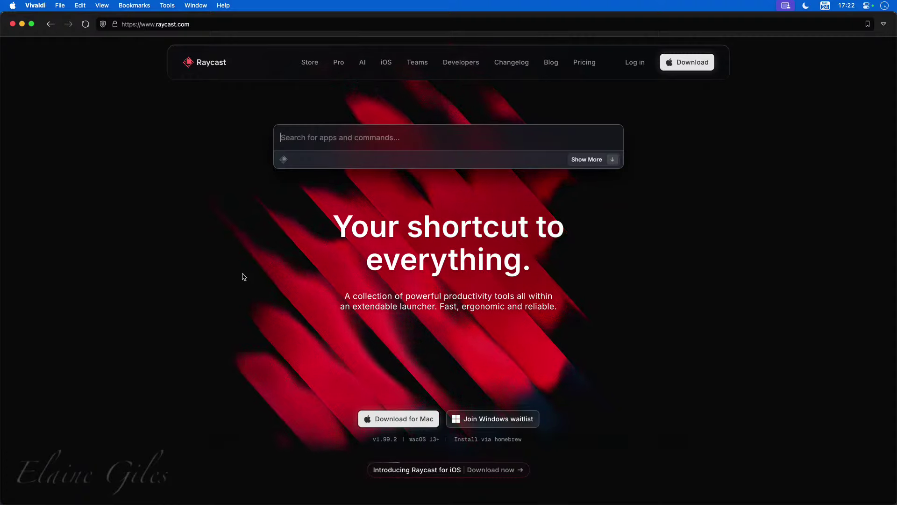
pyautogui.write('v')
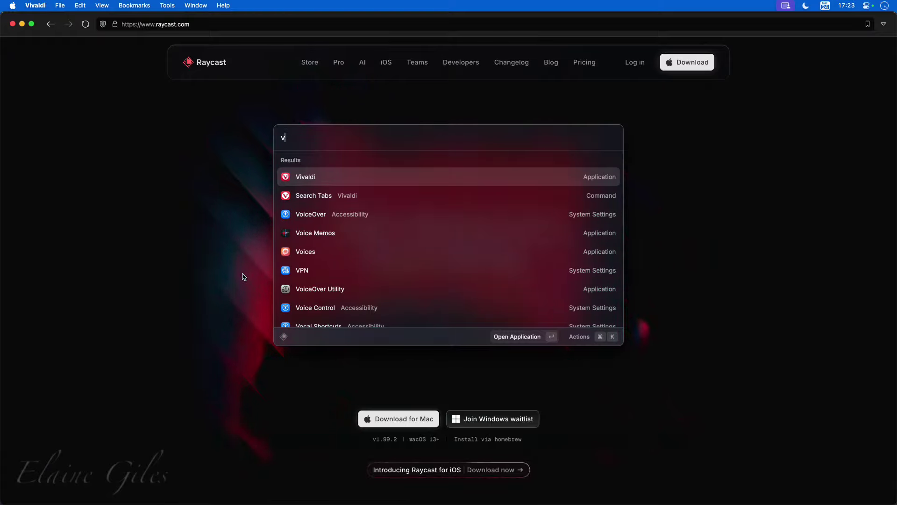
pyautogui.press('Escape')
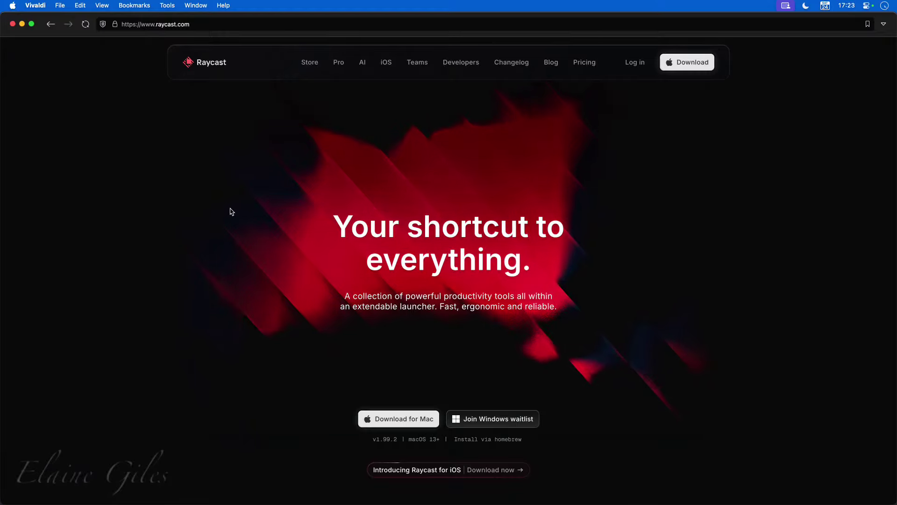
# Step: Sample the red of the Raycast page's banner with ColorSlurp, view its entry in the clipboard history and close the history
pyautogui.press('super+shift+c')
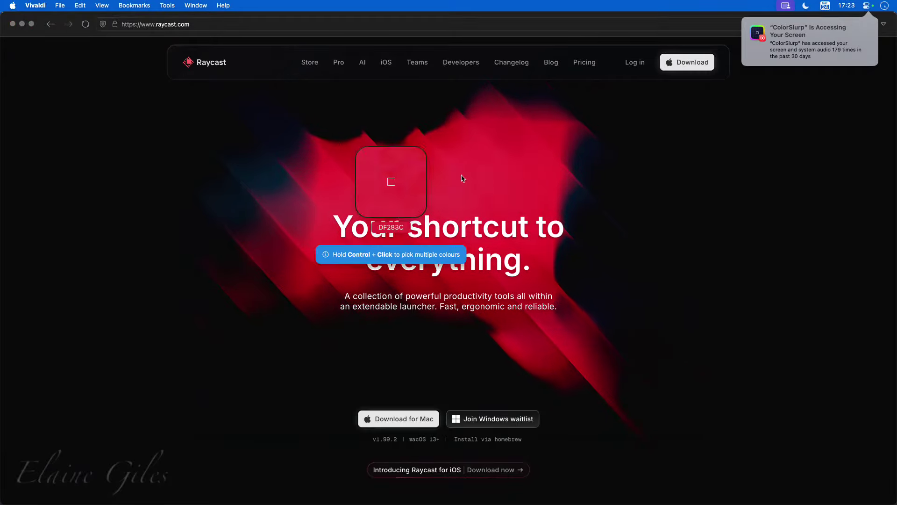
pyautogui.click(497, 156)
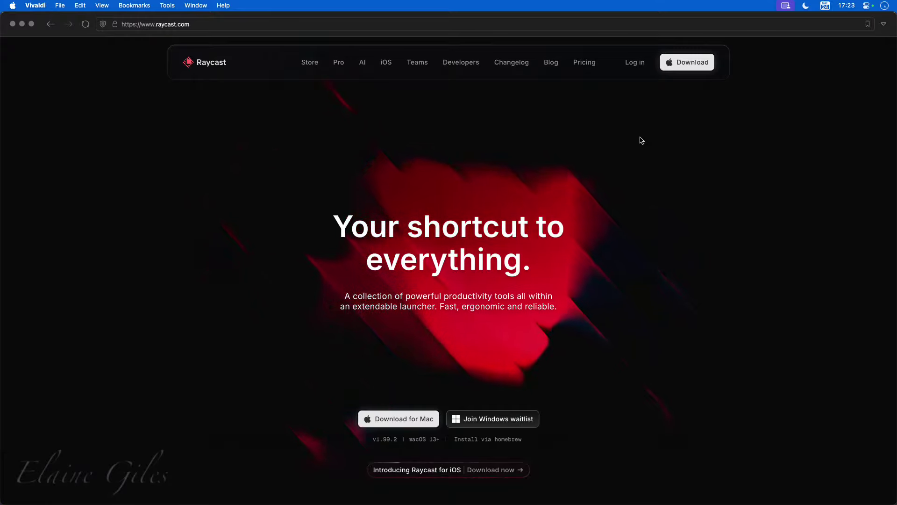
pyautogui.press('super+shift+v')
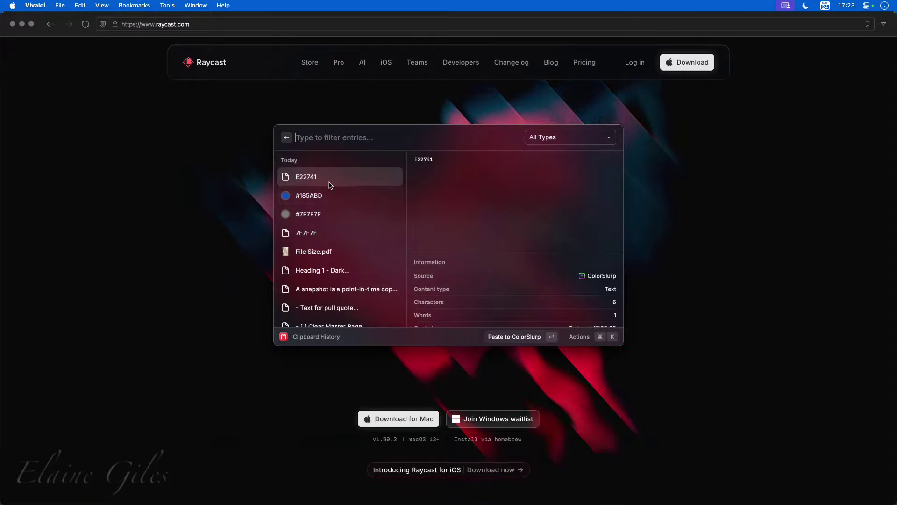
pyautogui.click(109, 149)
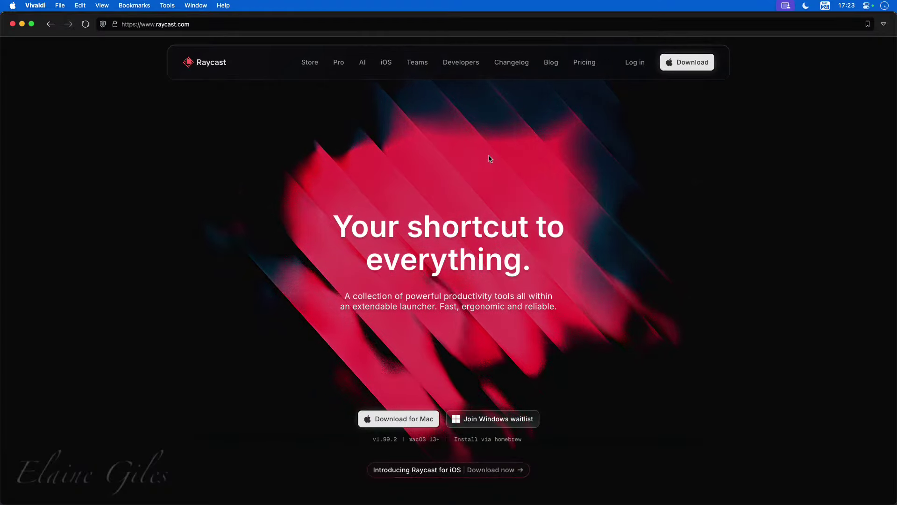
# Step: Open the ColorSlurp window, go back from the Rainbow palette to the palette list and sample a pale grey from the Raycast banner
pyautogui.press('alt+super+c')
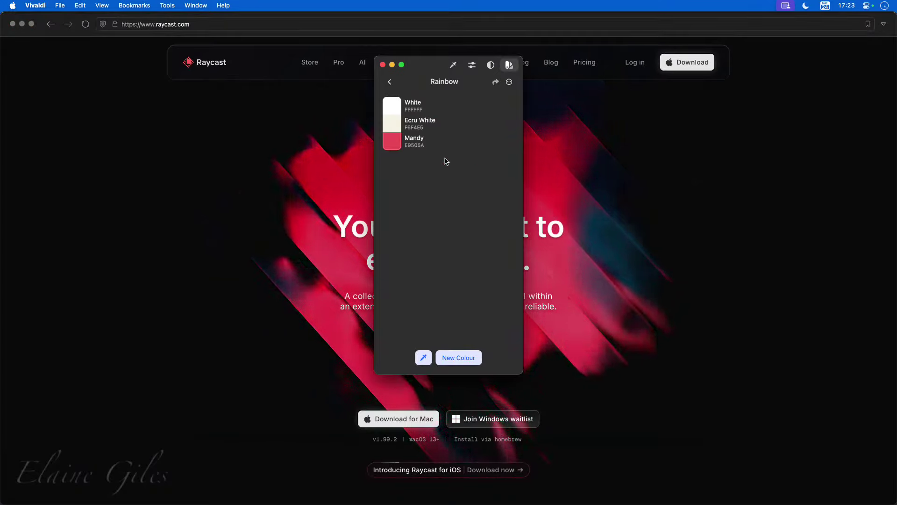
pyautogui.click(390, 82)
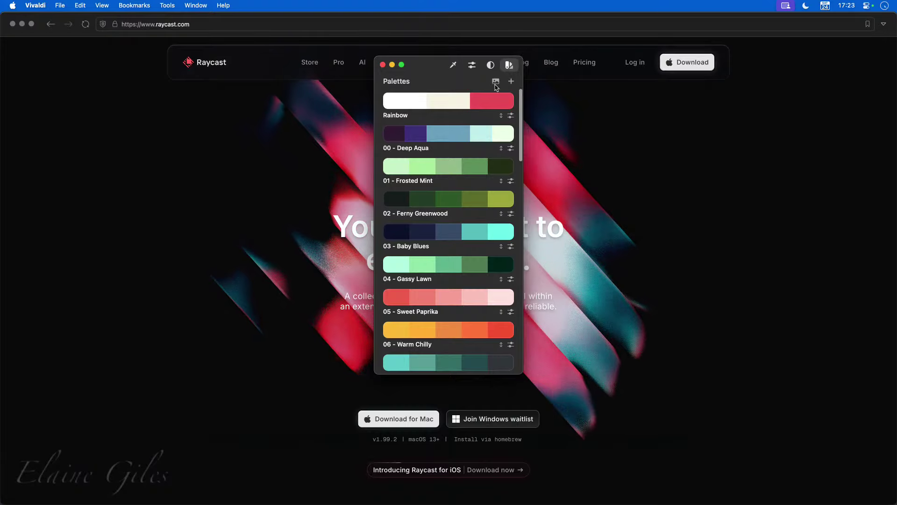
pyautogui.click(453, 65)
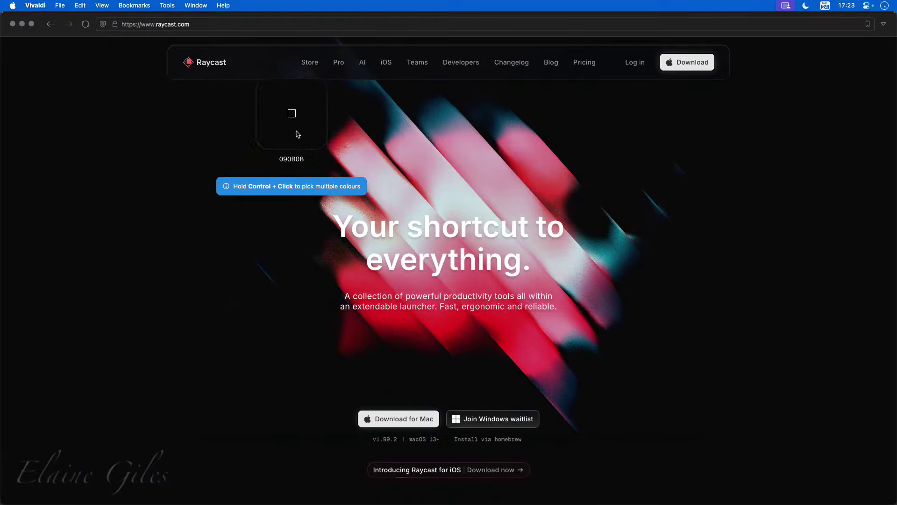
pyautogui.click(452, 189)
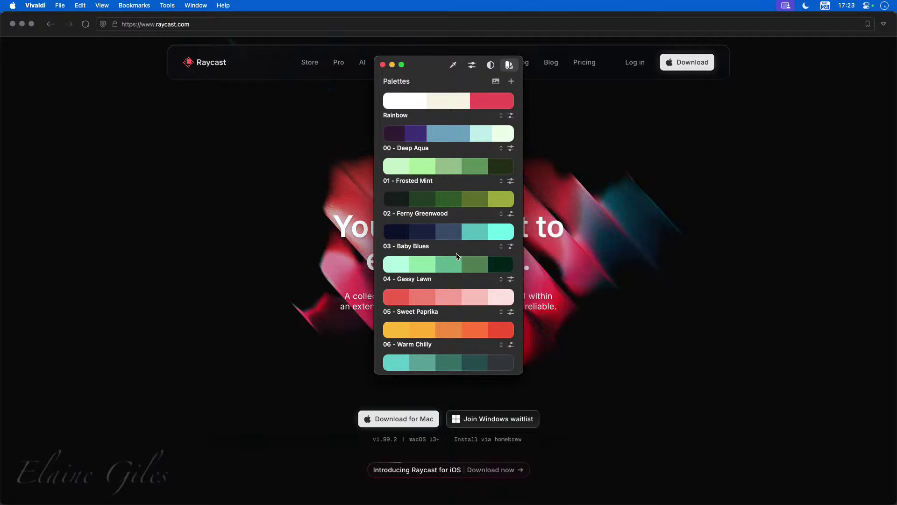
# Step: Check the contrast of the recent colours E22741, CACED3 and 00CCC8 against white in ColorSlurp, and close its window
pyautogui.click(490, 65)
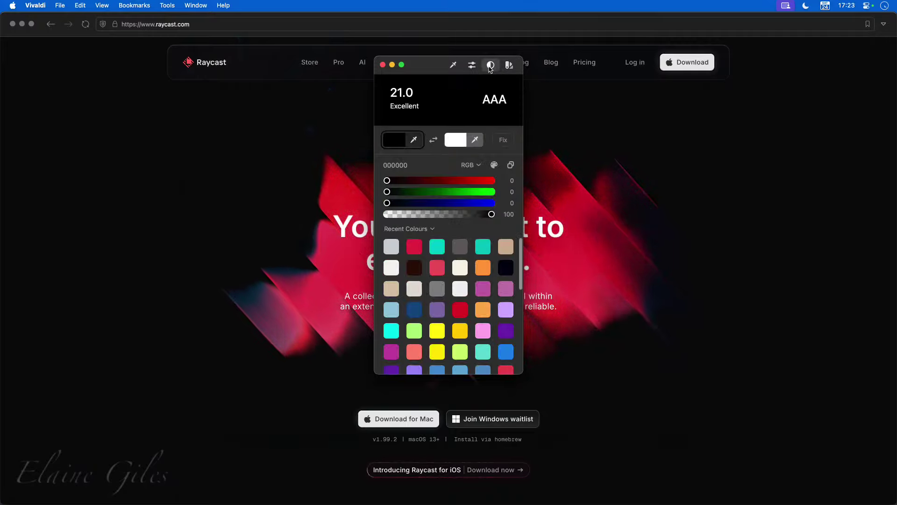
pyautogui.click(415, 250)
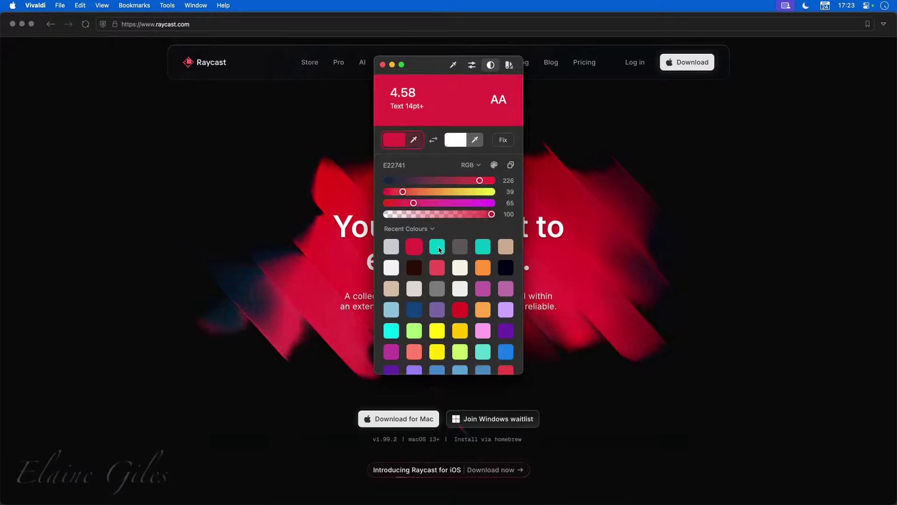
pyautogui.click(395, 249)
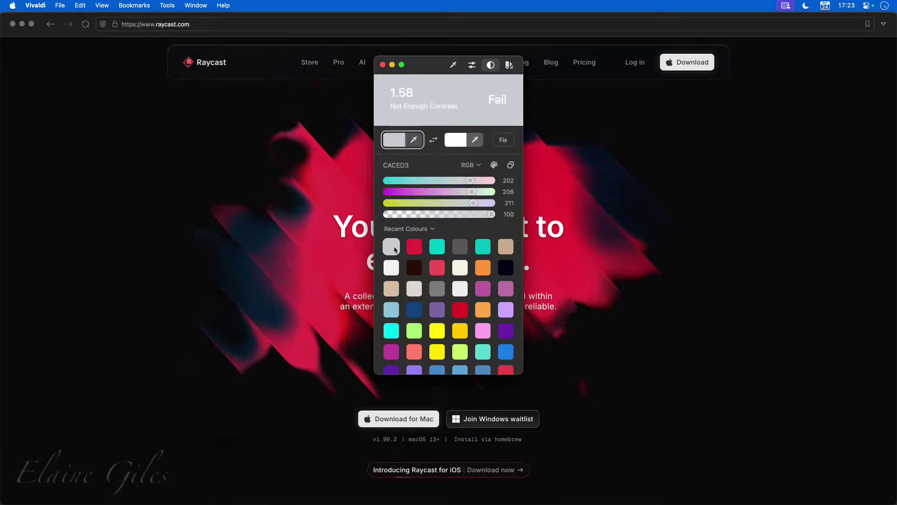
pyautogui.click(435, 247)
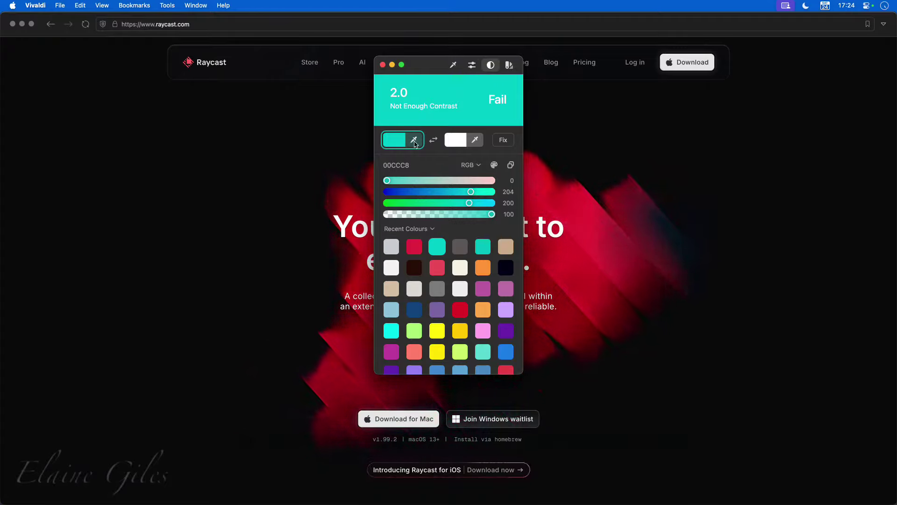
pyautogui.click(383, 64)
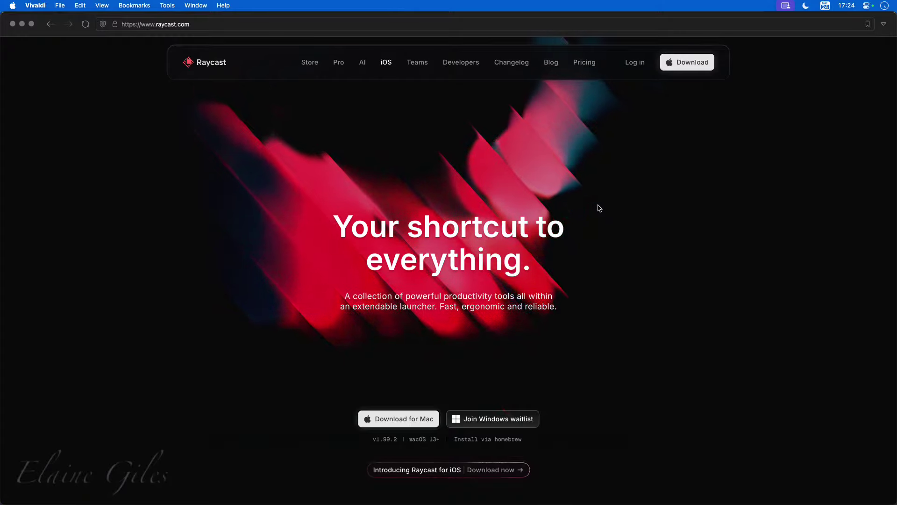
# Step: Convert "£100 in $" with the Raycast launcher's calculator
pyautogui.hotkey('alt', 'space')
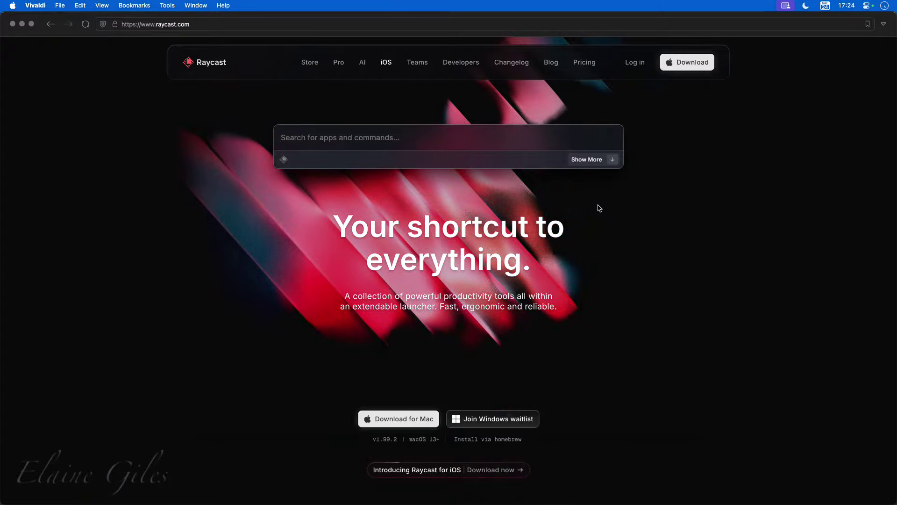
pyautogui.write('£100 i')
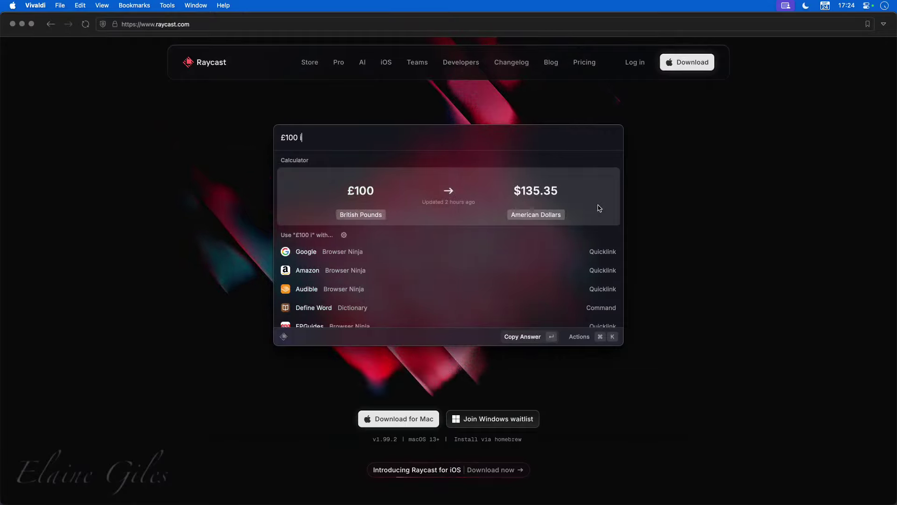
pyautogui.write('n $')
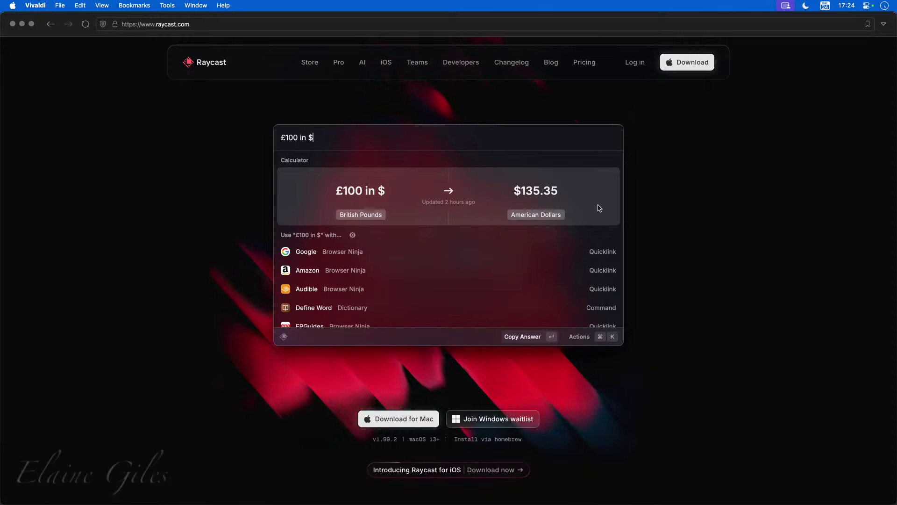
# Step: Find the Premier League Tables command in Raycast with "pre" and open it
pyautogui.press('super+a')
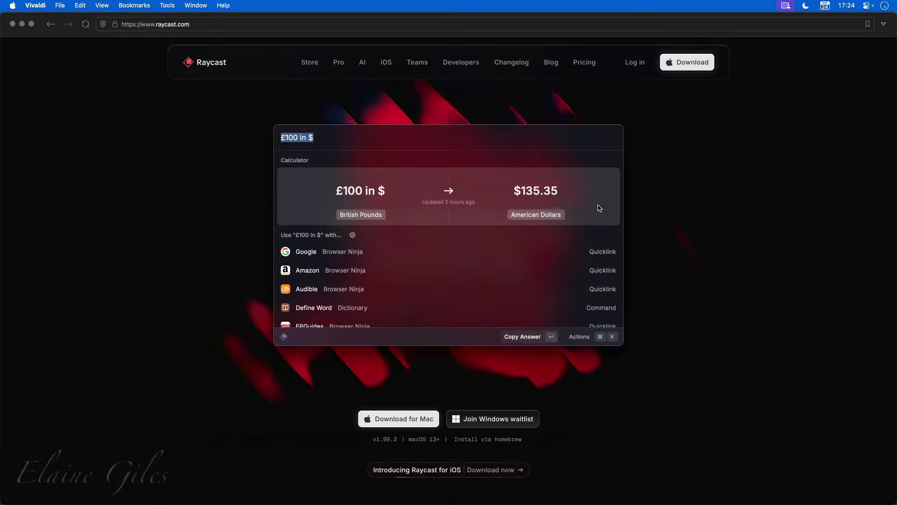
pyautogui.write('pre')
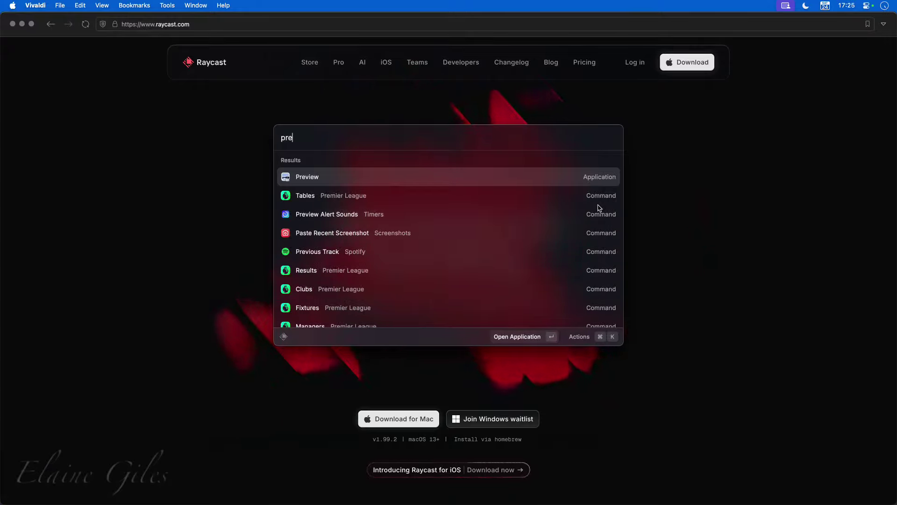
pyautogui.press('Down')
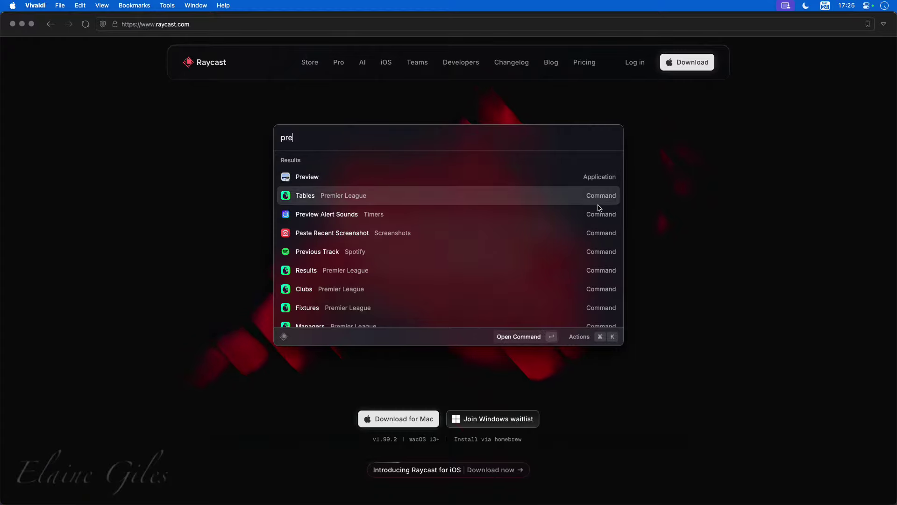
pyautogui.press('Return')
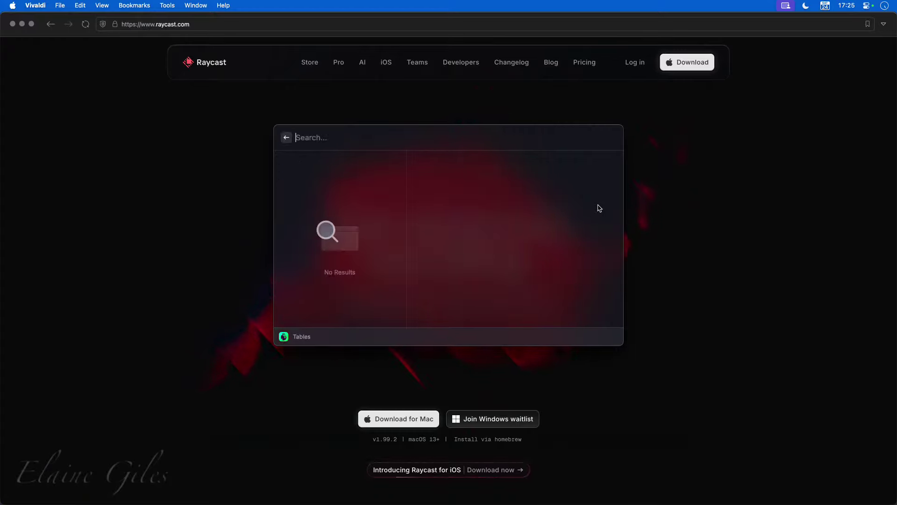
# Step: Examine the 2024/25 Premier League standings team by team, down to Southampton at the foot of the table
pyautogui.press('Down')
pyautogui.press('Down')
pyautogui.press('Down')
pyautogui.press('Down')
pyautogui.press('Down')
pyautogui.press('Down')
pyautogui.press('Down')
pyautogui.press('Down')
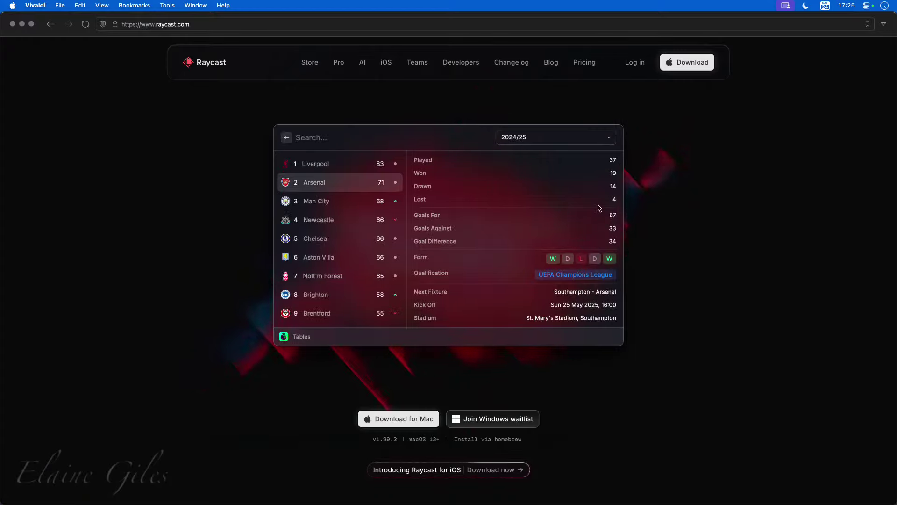
pyautogui.press('Down')
pyautogui.press('Down')
pyautogui.press('Down')
pyautogui.press('Down')
pyautogui.press('Down')
pyautogui.press('Down')
pyautogui.press('Down')
pyautogui.press('Down')
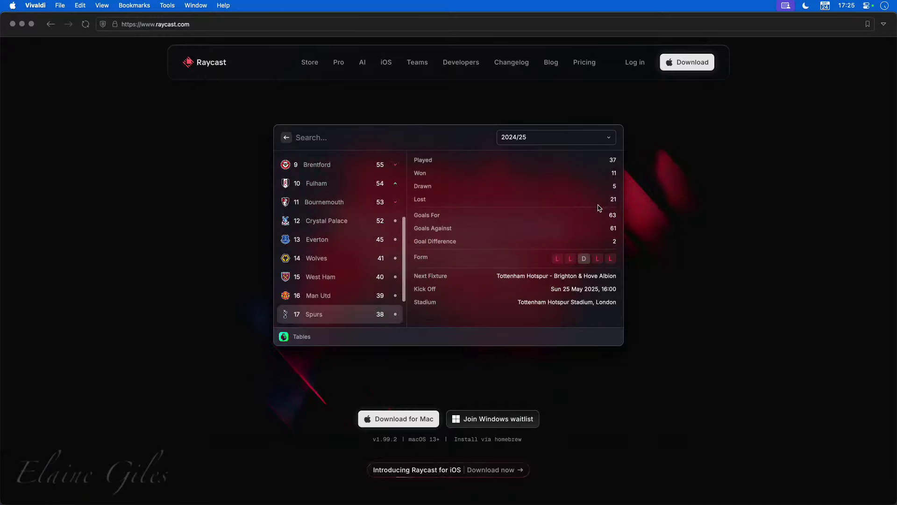
pyautogui.press('Down')
pyautogui.press('Down')
pyautogui.press('Down')
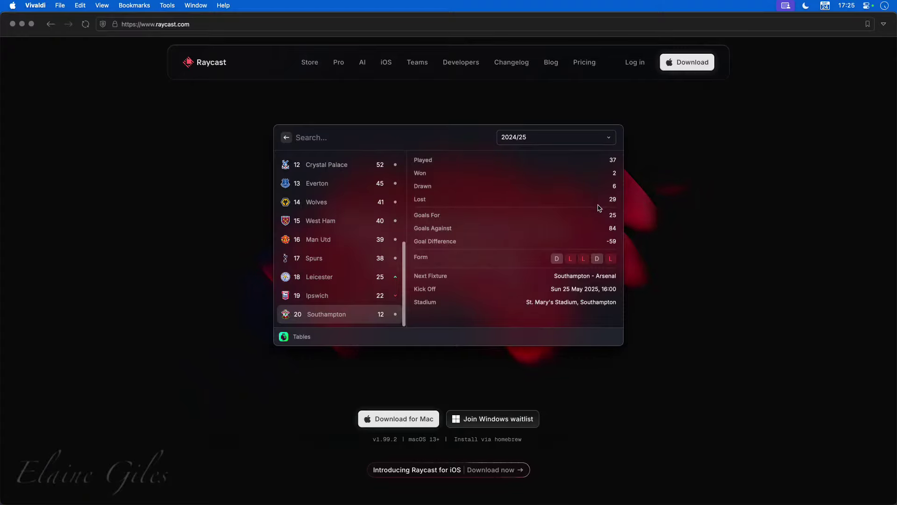
# Step: Look back up the league table through Man Utd and Wolves, and return to the launcher's "pre" results
pyautogui.press('Up')
pyautogui.press('Up')
pyautogui.press('Up')
pyautogui.press('Up')
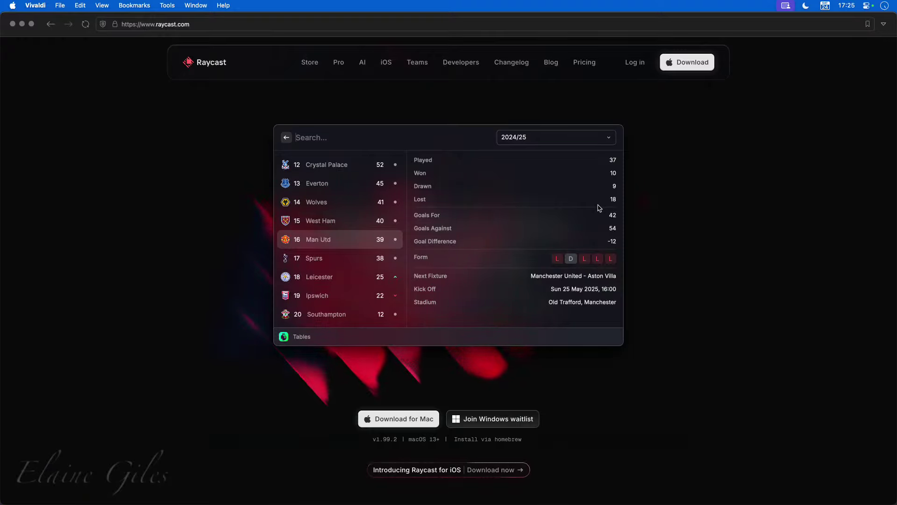
pyautogui.press('Up')
pyautogui.press('Up')
pyautogui.press('Up')
pyautogui.press('Up')
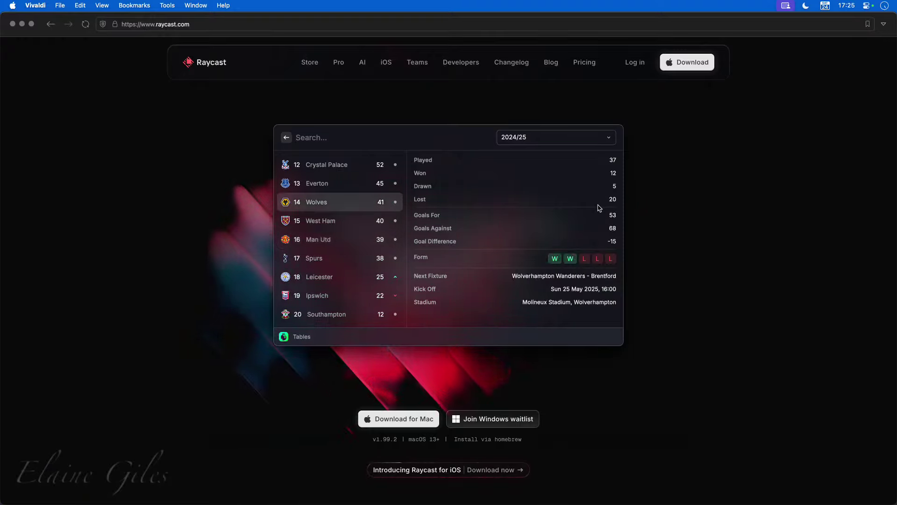
pyautogui.press('Up')
pyautogui.press('Escape')
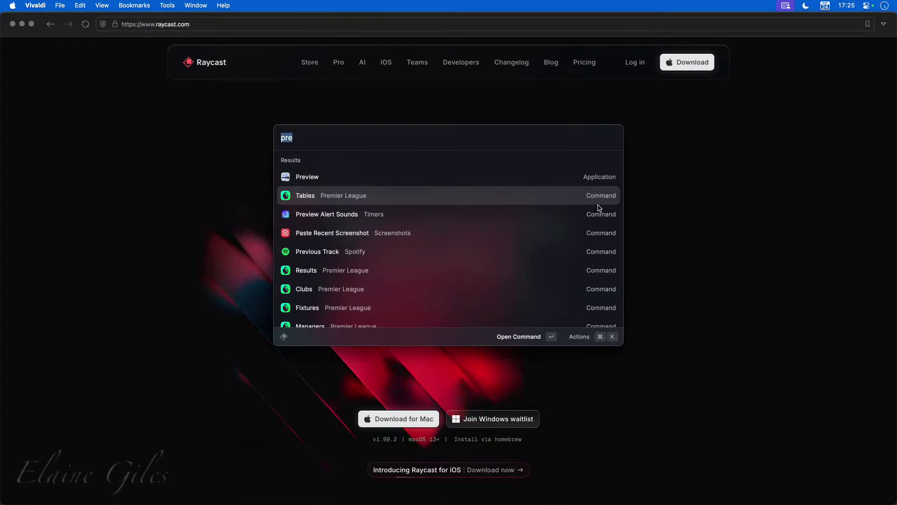
# Step: Open the Premier League Clubs command from the launcher's "pre" results
pyautogui.press('Down')
pyautogui.press('Down')
pyautogui.press('Down')
pyautogui.press('Down')
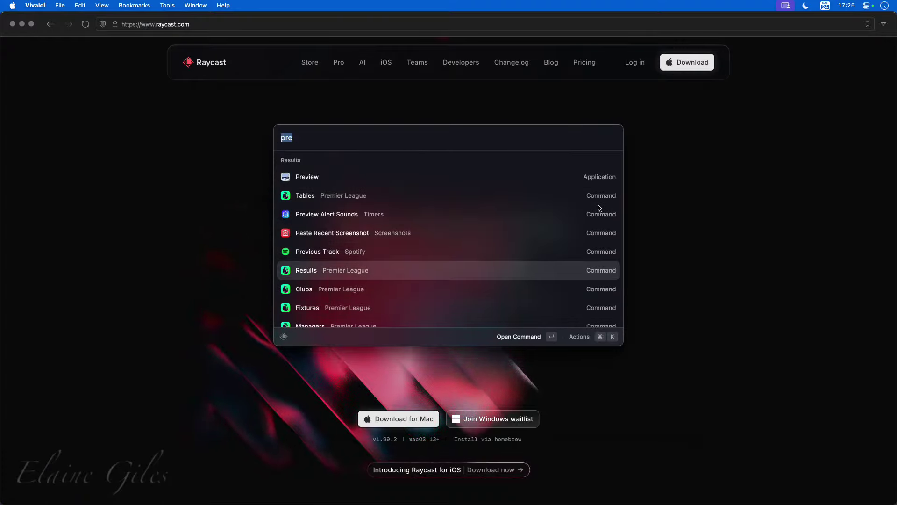
pyautogui.press('Down')
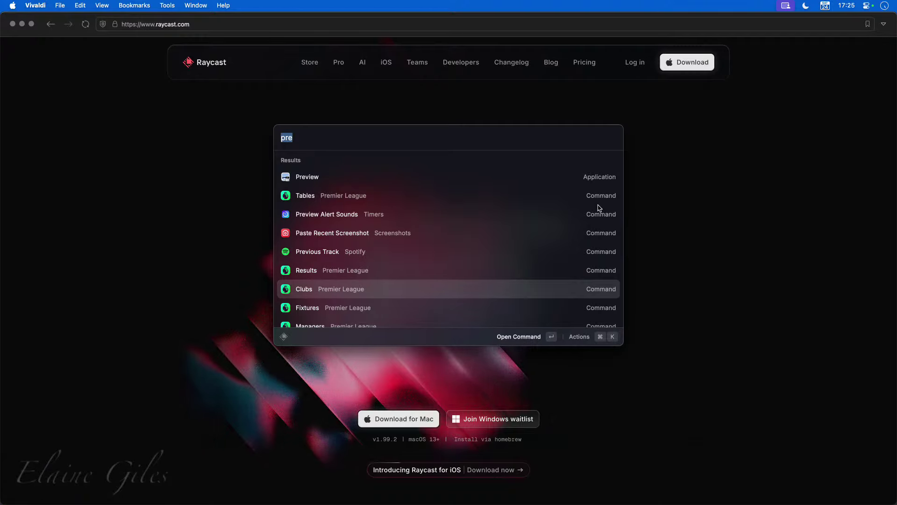
pyautogui.press('Return')
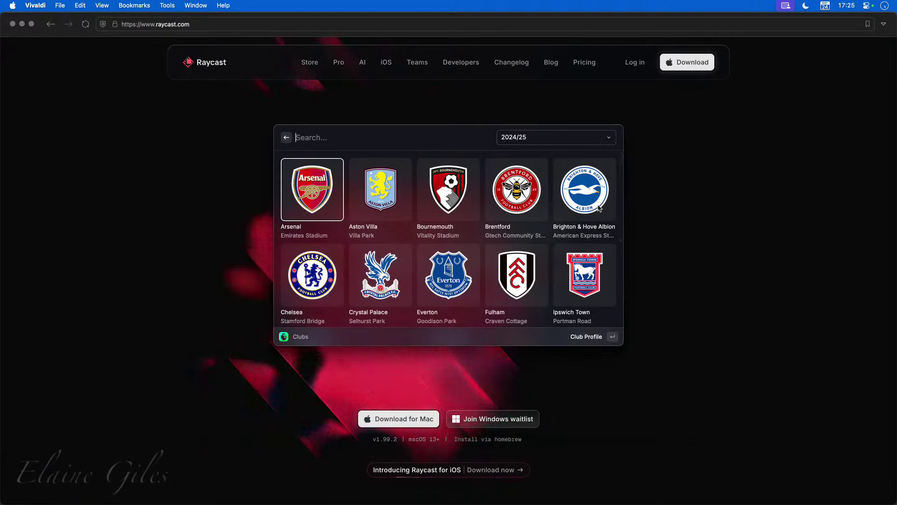
# Step: View Brentford's club profile among the 2024/25 clubs and dismiss the launcher
pyautogui.press('Right')
pyautogui.press('Right')
pyautogui.press('Right')
pyautogui.press('Return')
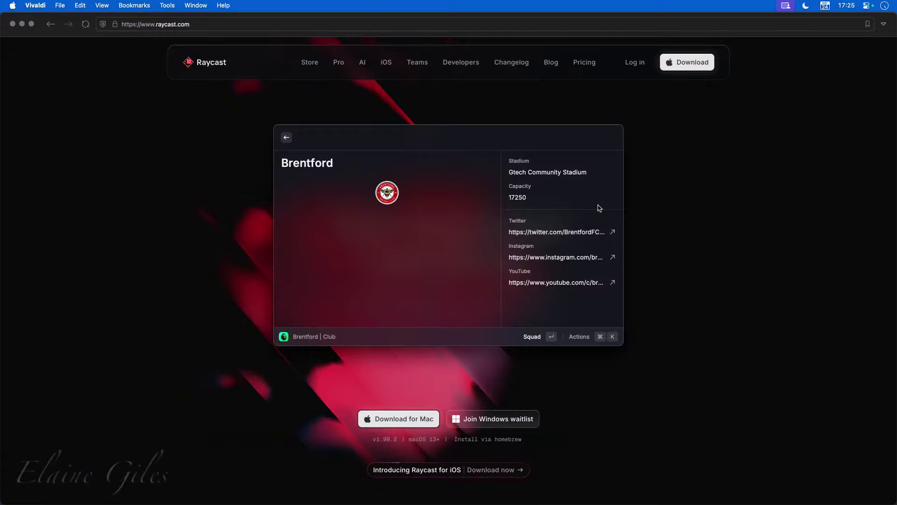
pyautogui.click(312, 66)
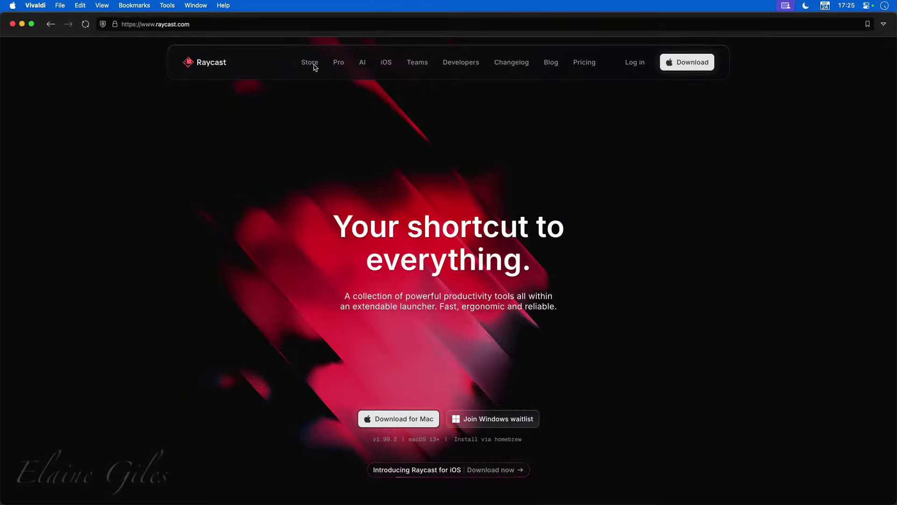
# Step: Go to the Raycast Store and open the ScreenOCR extension page from the recent search "screenocr"
pyautogui.click(310, 63)
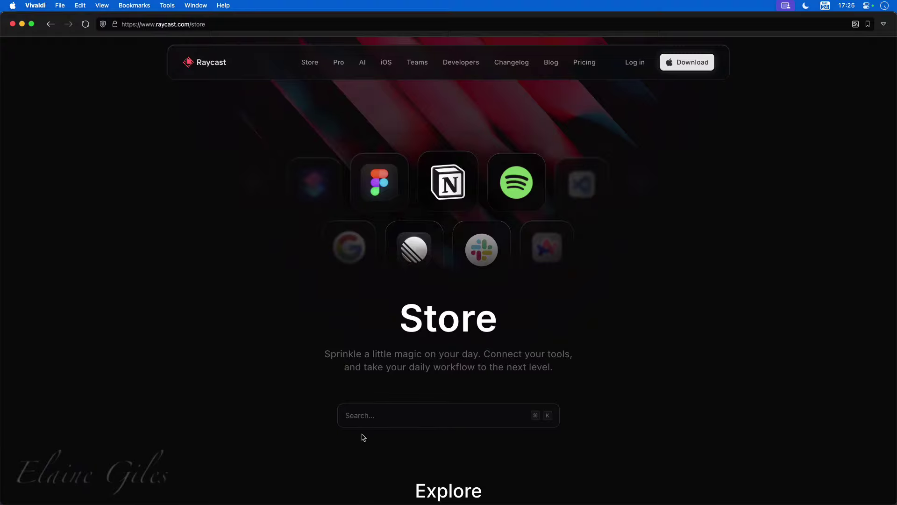
pyautogui.click(367, 415)
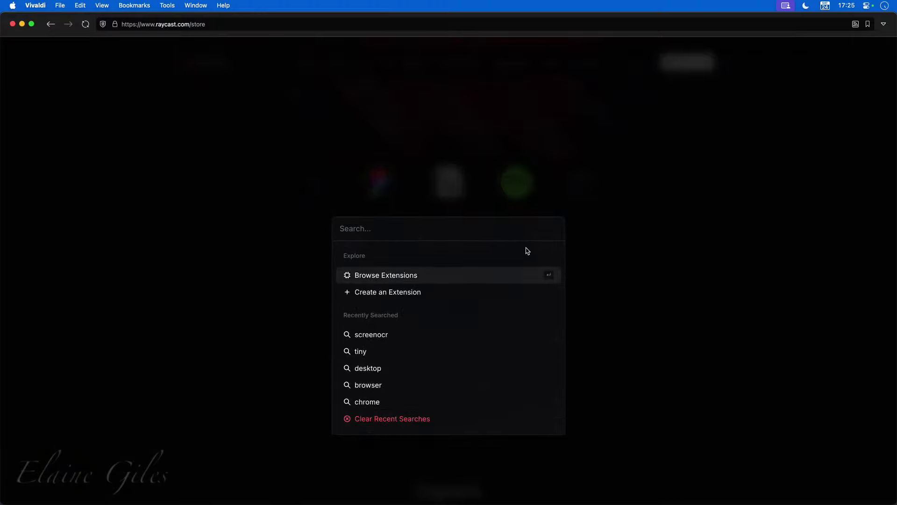
pyautogui.press('Down')
pyautogui.press('Down')
pyautogui.press('Down')
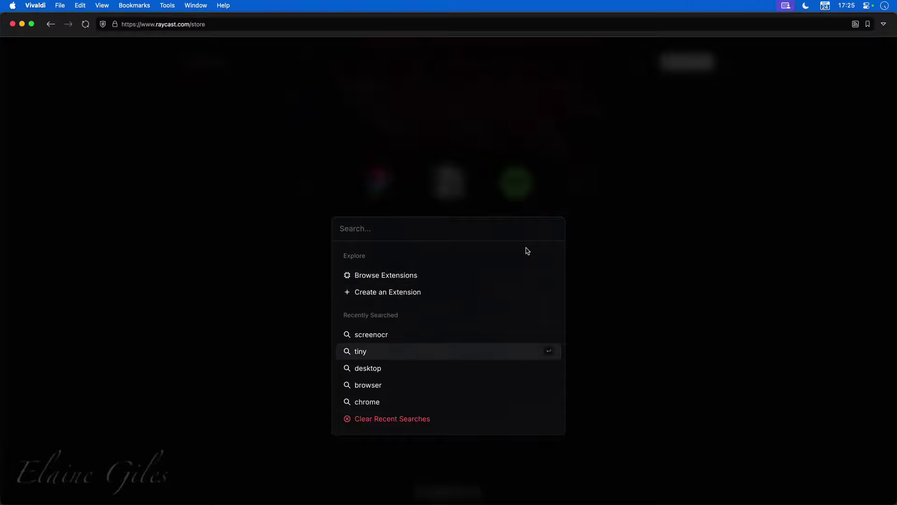
pyautogui.press('Up')
pyautogui.press('Return')
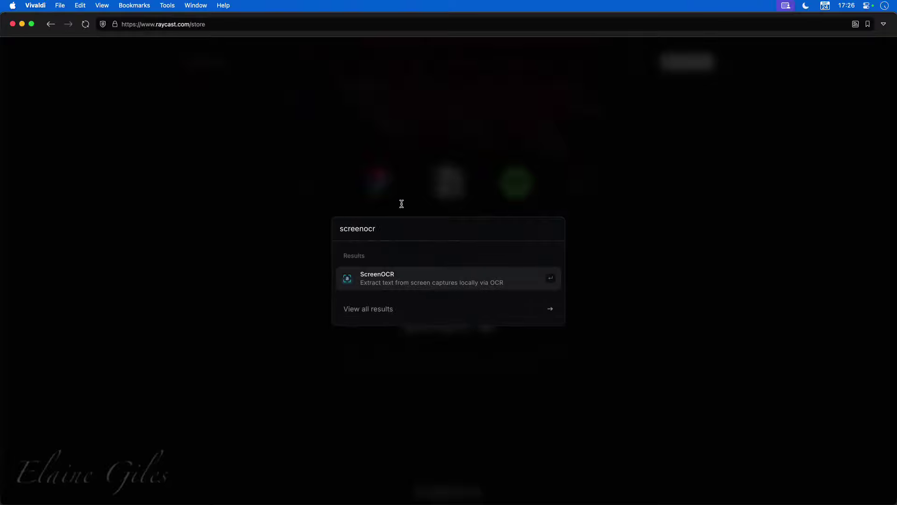
pyautogui.click(421, 278)
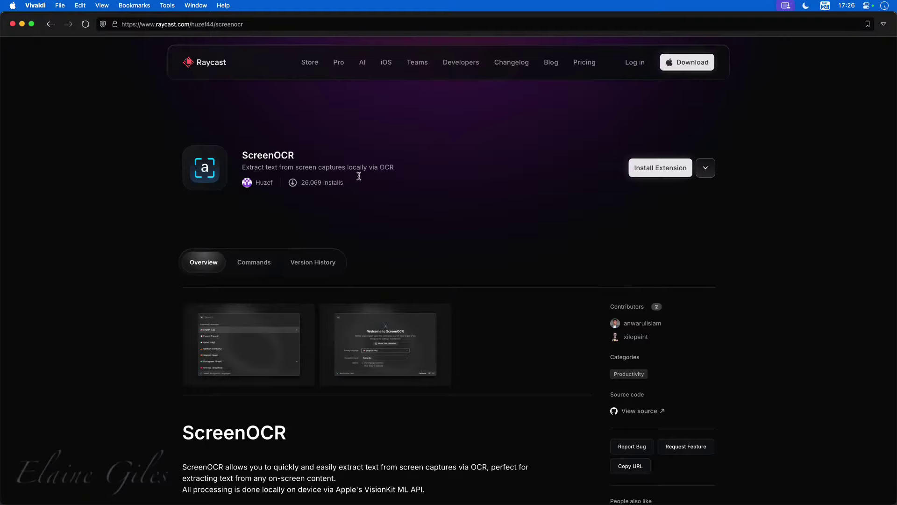
# Step: After a look at the clipboard history, capture the ScreenOCR title and tagline as text and view it in the clipboard content editor
pyautogui.press('super+shift+v')
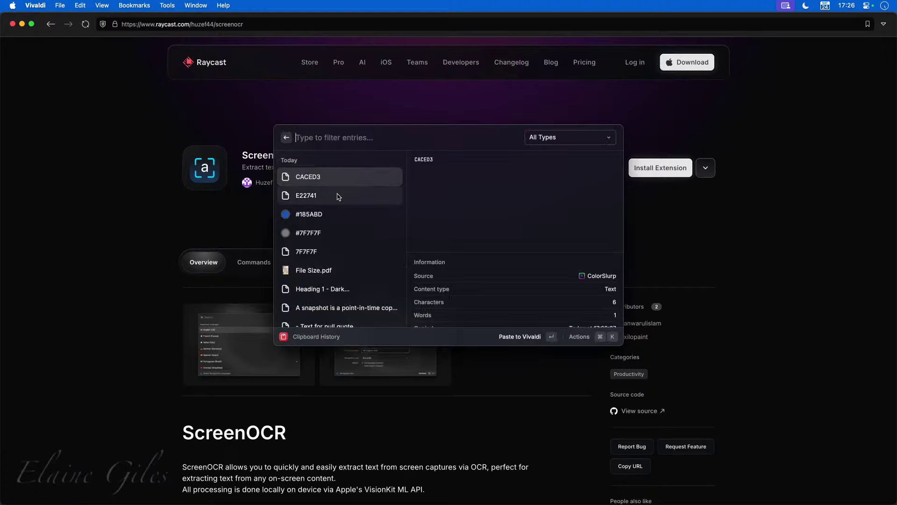
pyautogui.click(124, 130)
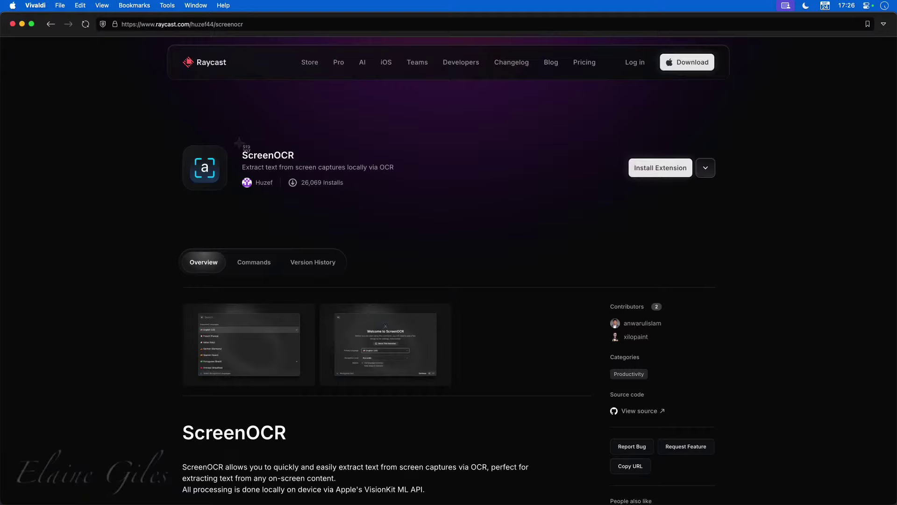
pyautogui.moveTo(234, 140); pyautogui.dragTo(405, 177)
pyautogui.press('super+shift+e')
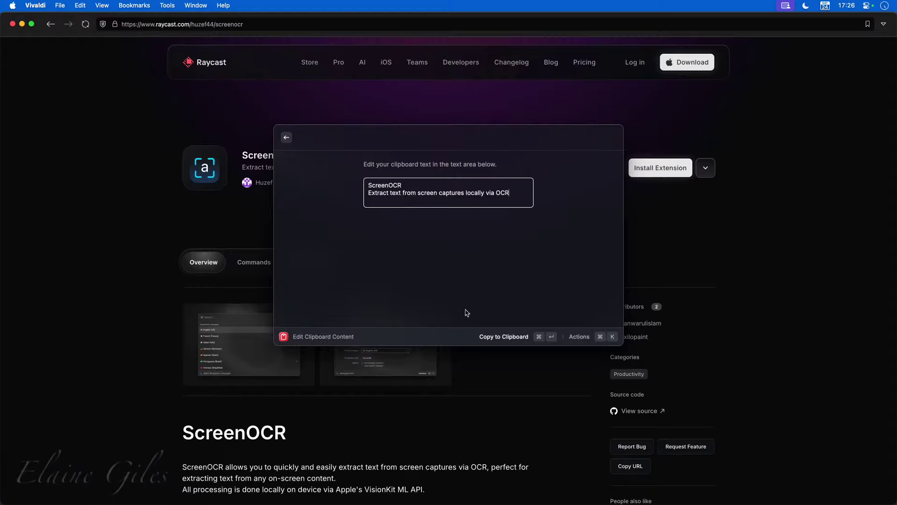
pyautogui.click(85, 163)
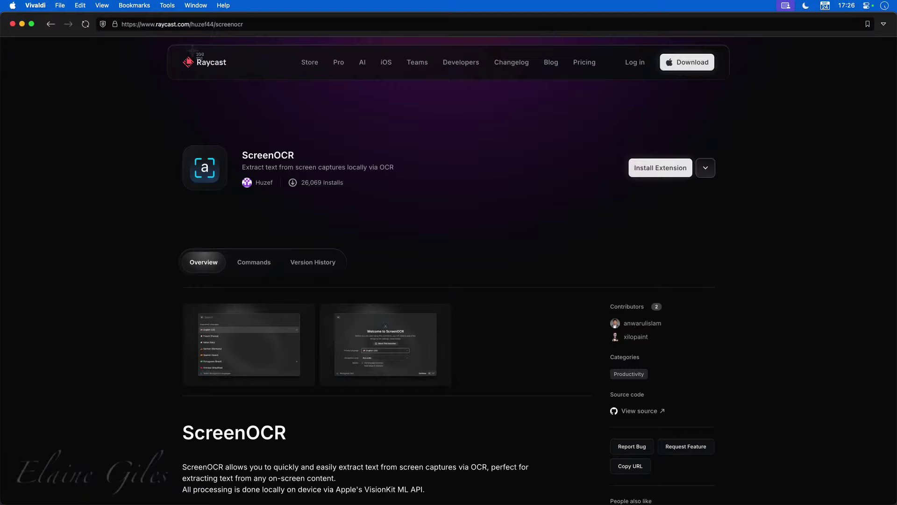
# Step: Capture the word "Raycast" from the site header as text and check its entry in the clipboard history
pyautogui.press('super+shift+4')
pyautogui.moveTo(194, 53); pyautogui.dragTo(246, 73)
pyautogui.press('super+shift+v')
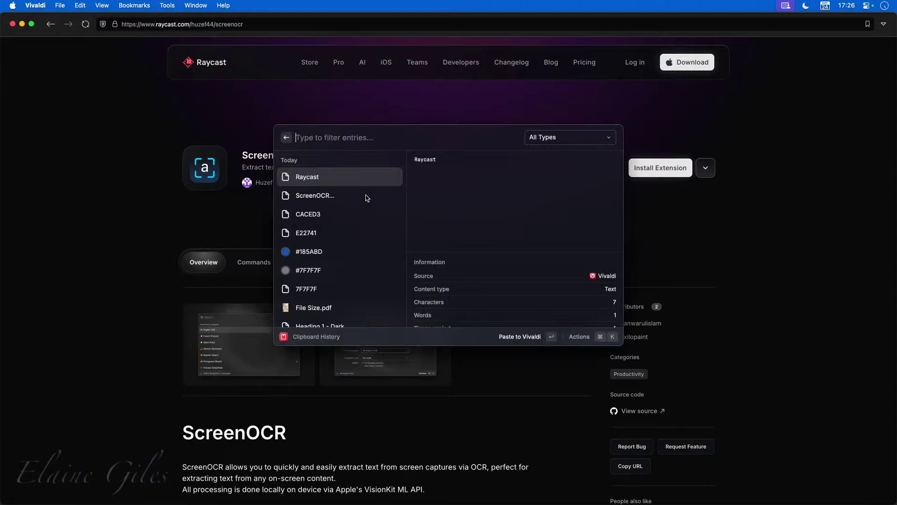
pyautogui.doubleClick(424, 159)
pyautogui.click(101, 214)
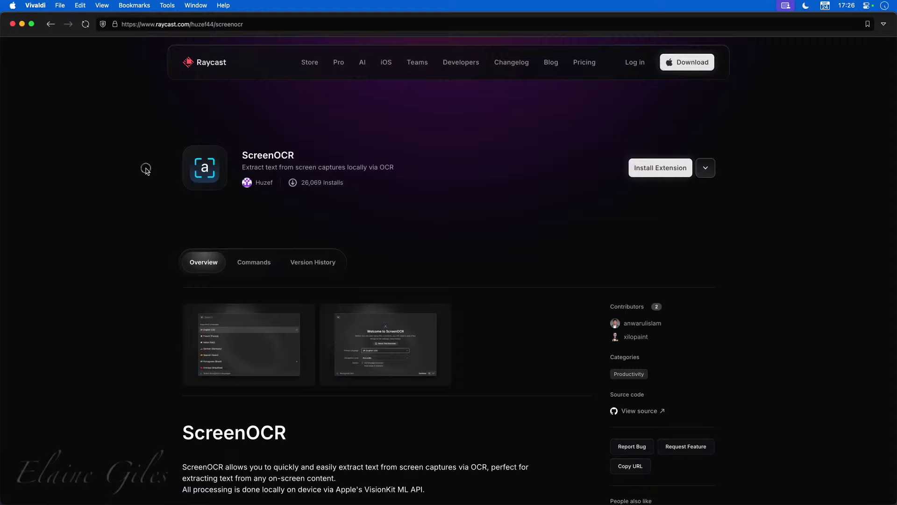
# Step: Return to the Store page, search for "design", look through the suggested extensions and close the search
pyautogui.press('super+Left')
pyautogui.click(374, 422)
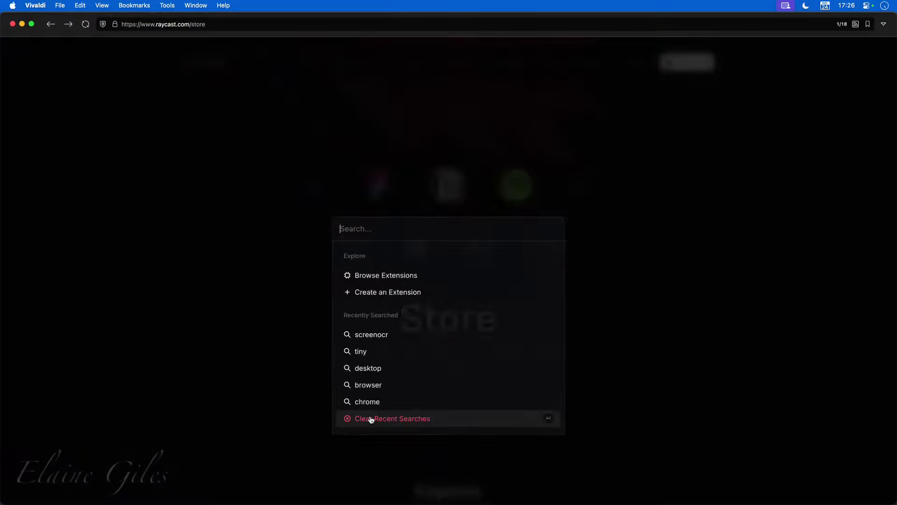
pyautogui.write('design')
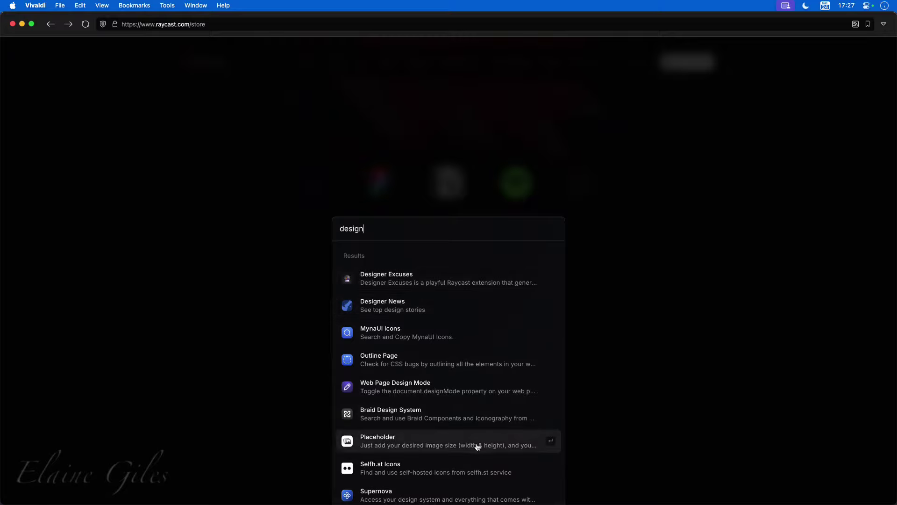
pyautogui.scroll(-10, 480, 445)
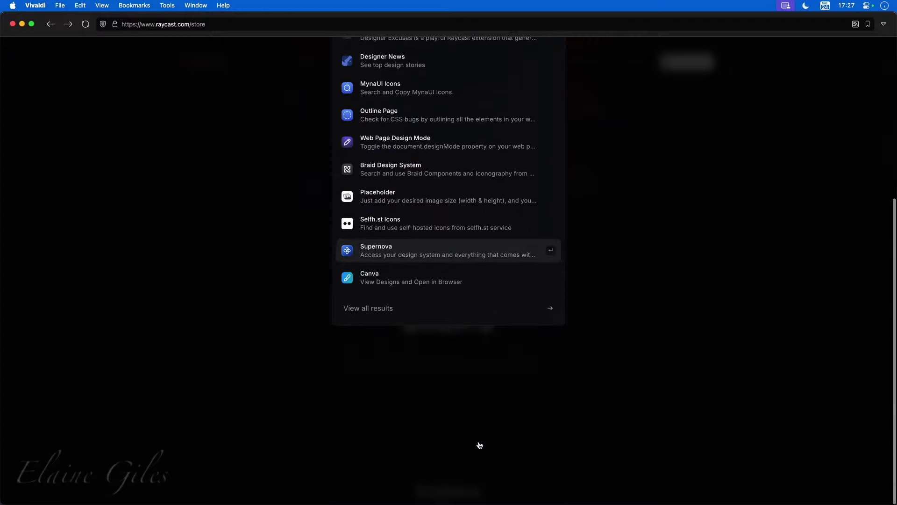
pyautogui.click(662, 370)
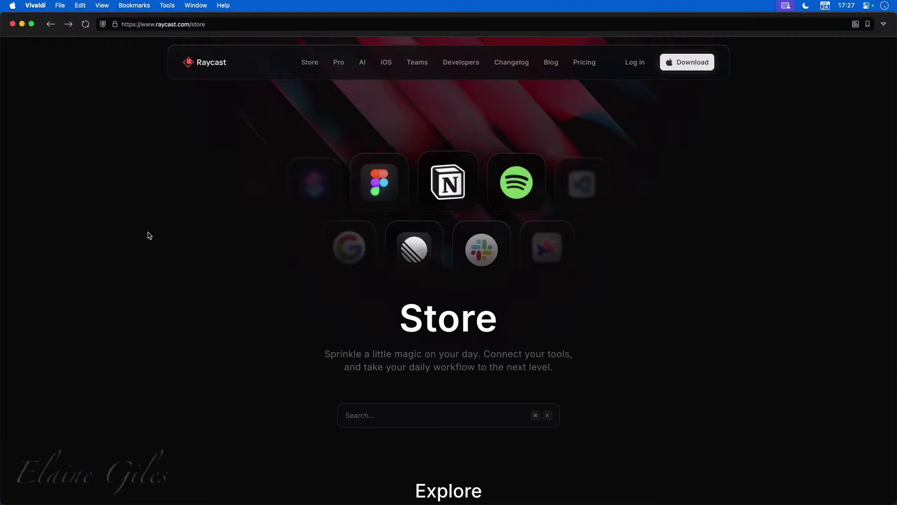
# Step: Minimise the browser and look up flight "ba275" from the launcher in Flight Tracker
pyautogui.click(22, 24)
pyautogui.hotkey('alt', 'space')
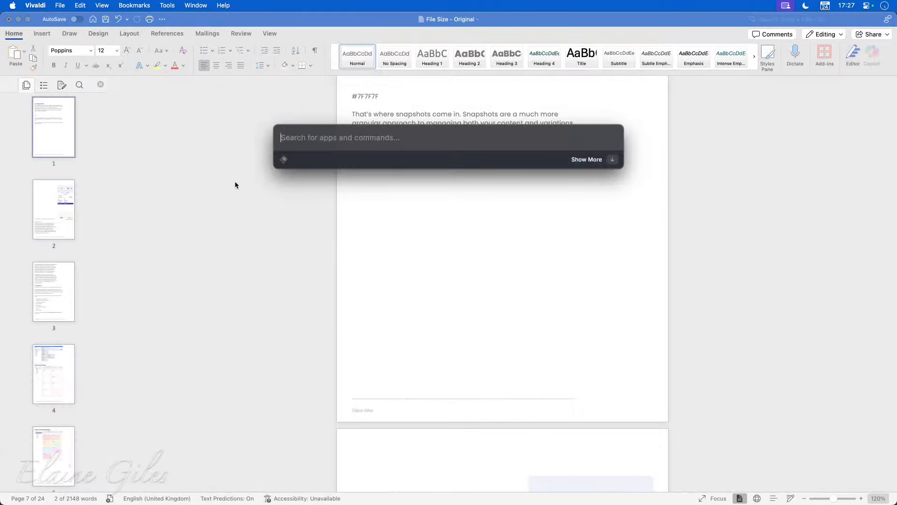
pyautogui.write('ba275')
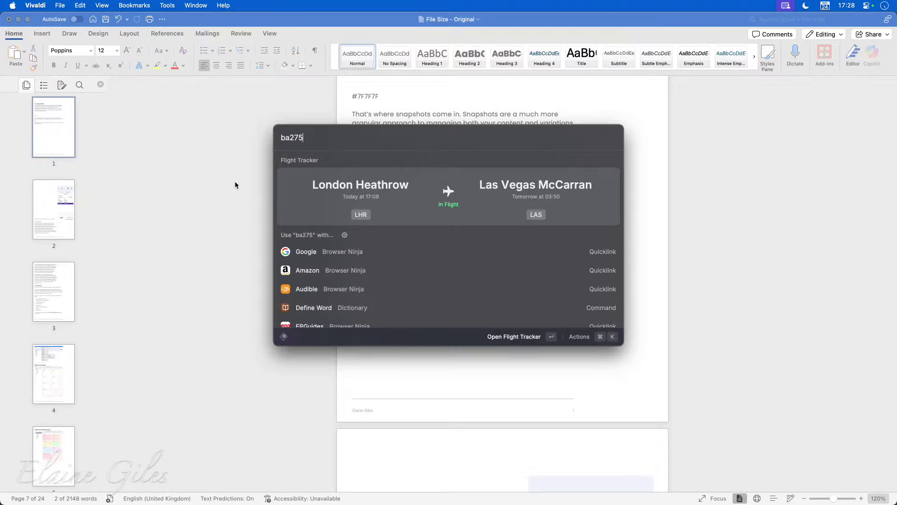
pyautogui.press('Return')
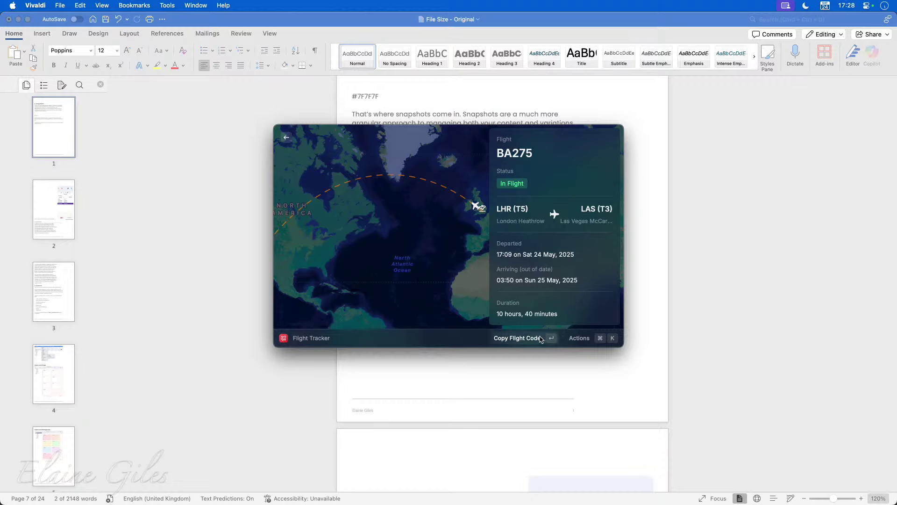
# Step: Review the actions available for flight BA275 and return to the launcher's results
pyautogui.click(590, 338)
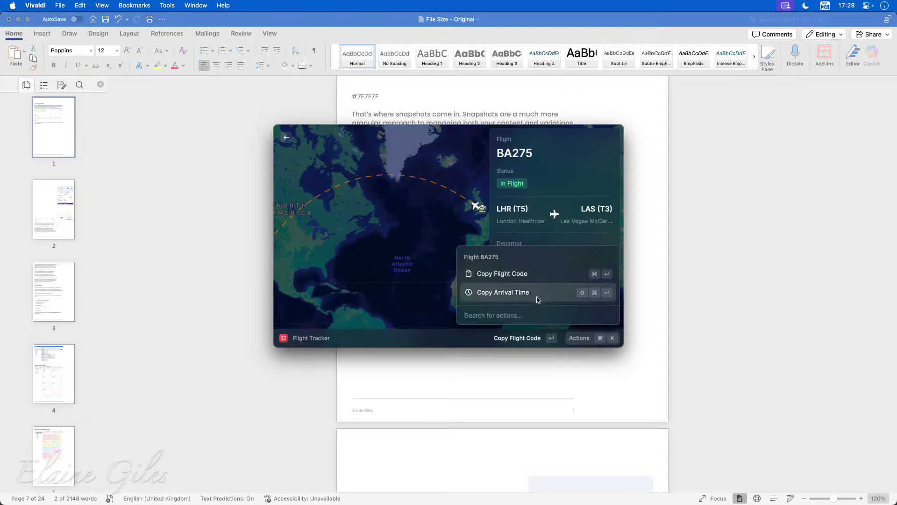
pyautogui.click(434, 337)
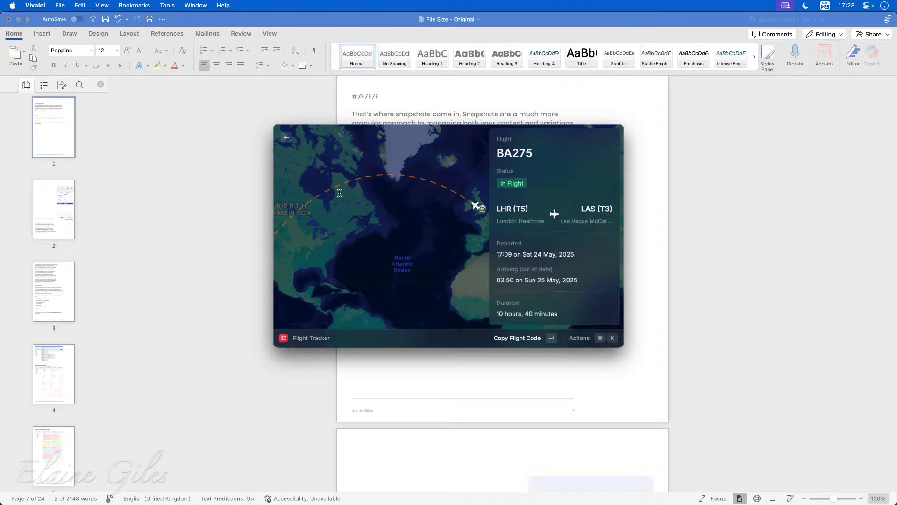
pyautogui.click(286, 140)
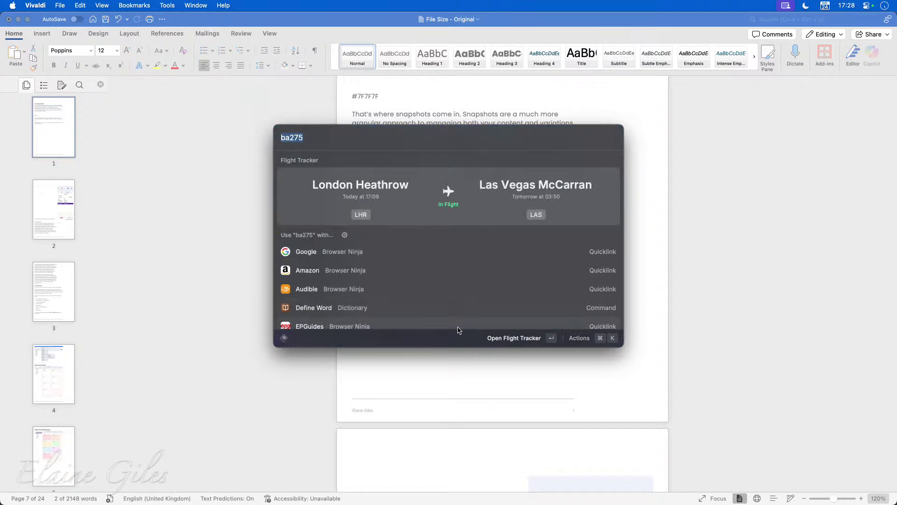